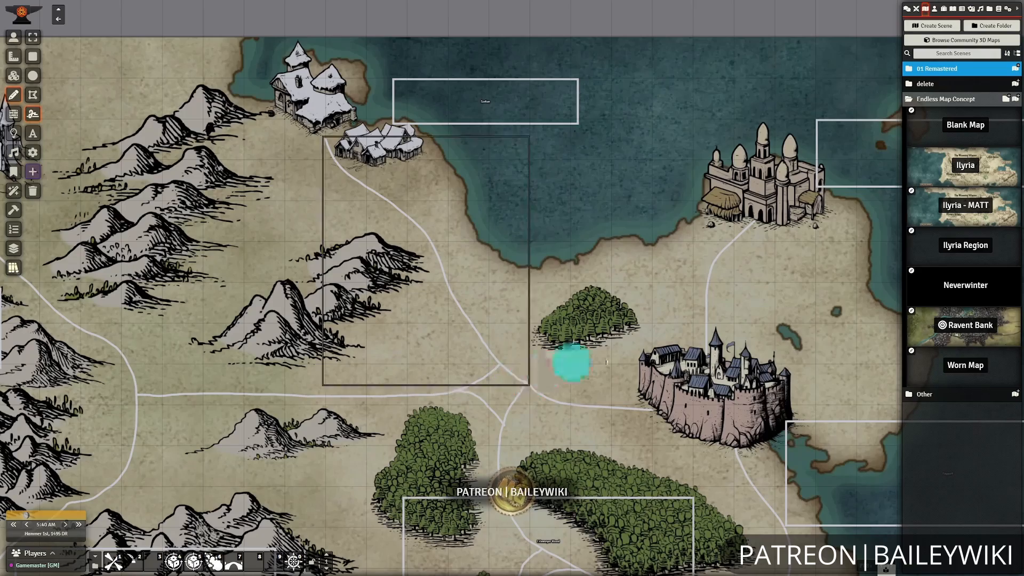
Add a text drawing labelled "Grimstooth Tower" beside the dark tower near the southern mountains.
scroll(686, 317, "down", 10)
scroll(686, 318, "up", 7)
scroll(560, 390, "down", 8)
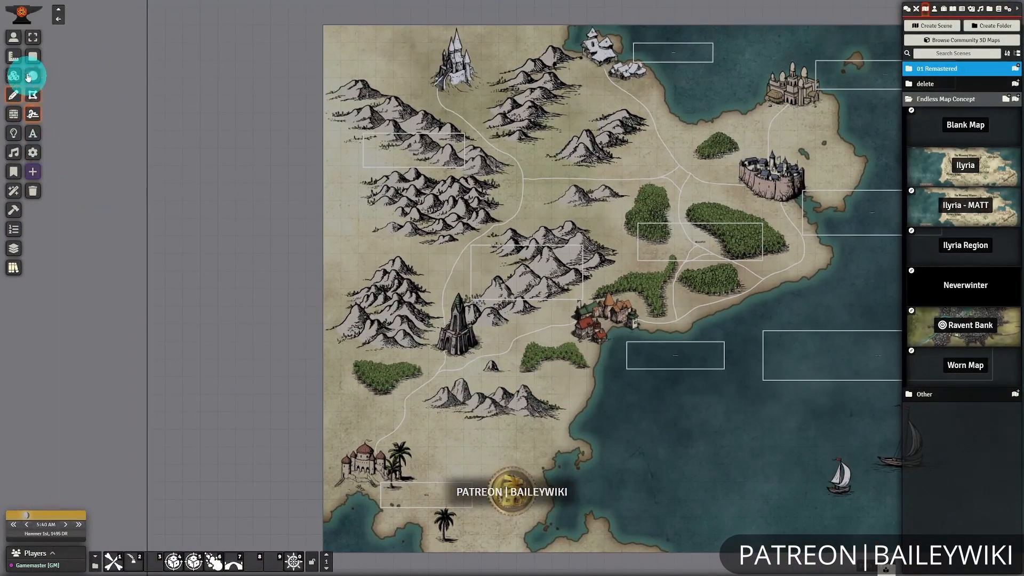
left_click(32, 134)
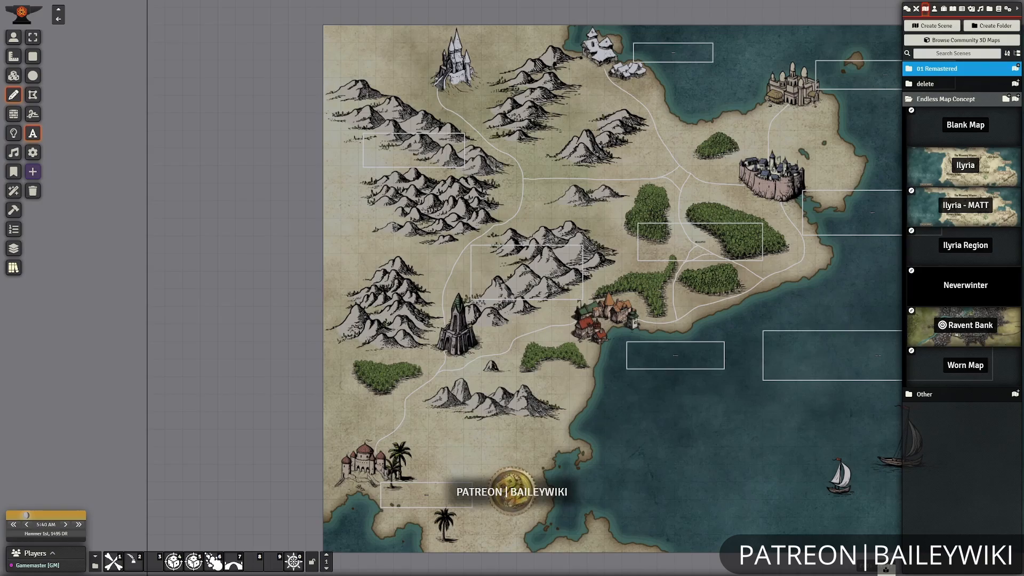
scroll(495, 387, "up", 13)
left_click_drag(495, 387, 501, 341)
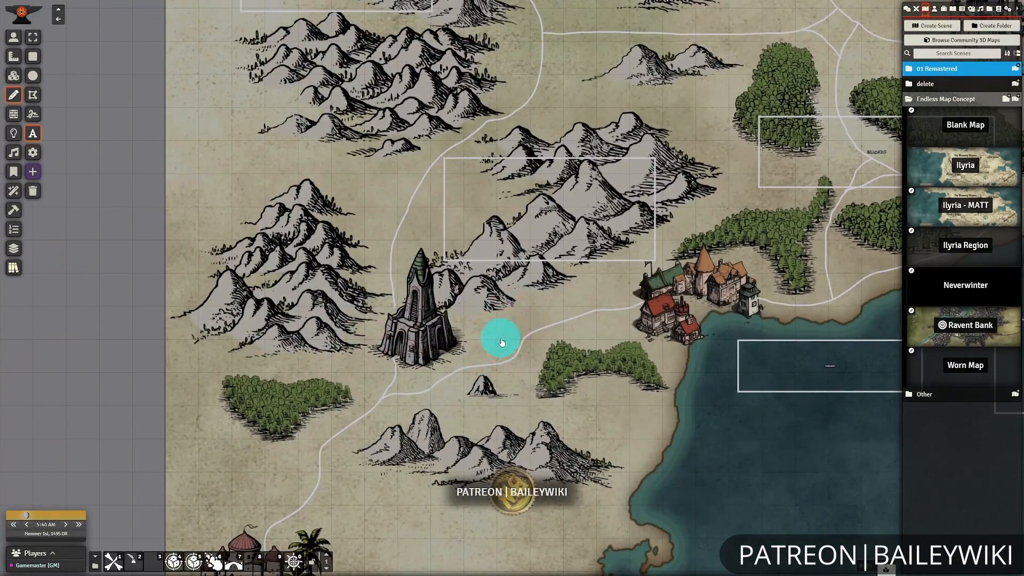
left_click_drag(444, 313, 557, 355)
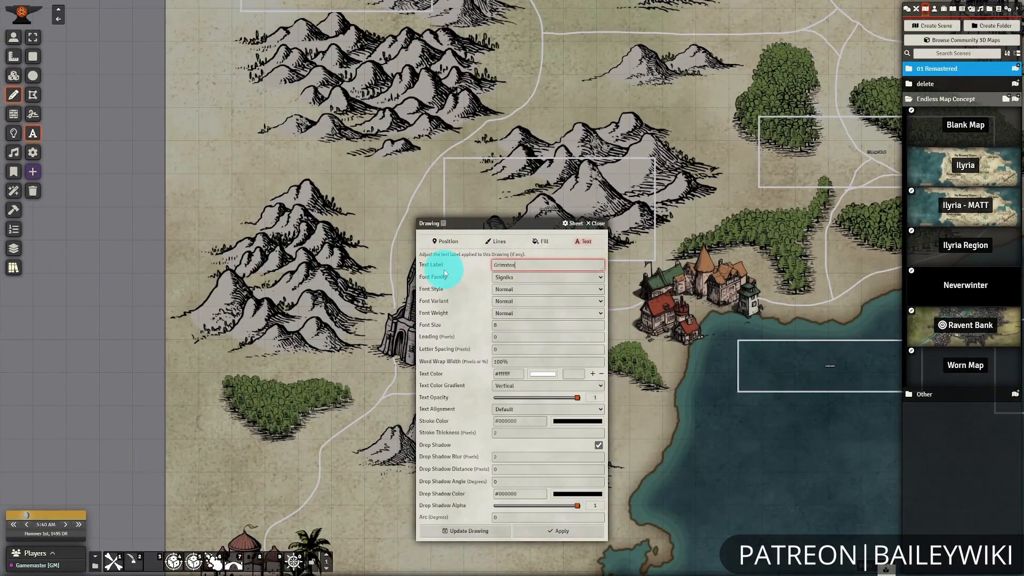
key("Return")
Add a text drawing labelled "Icewine Castle" next to the snowy castle in the map's northwest corner.
left_click_drag(553, 171, 584, 373)
left_click_drag(281, 190, 422, 238)
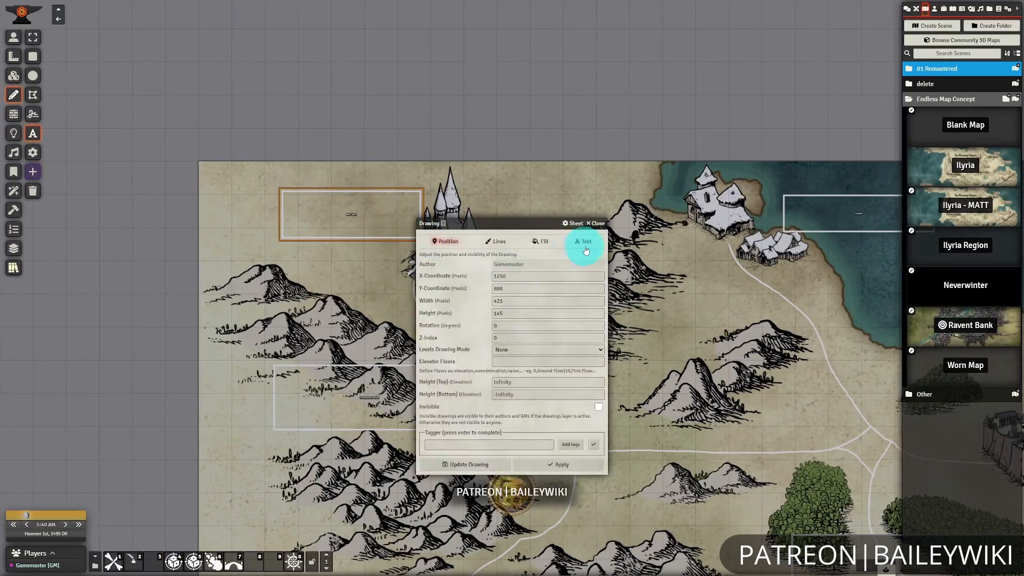
left_click(584, 242)
left_click_drag(555, 265, 464, 264)
type("Amaran Castle")
left_click(467, 531)
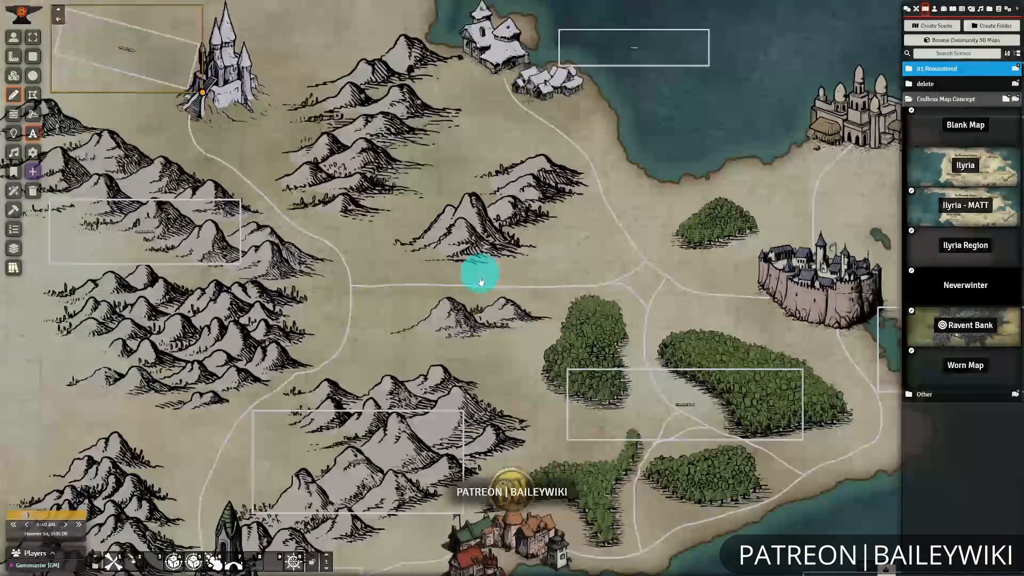
Open the drawing presets and apply "Label - Road - Major - ADT" to the main roads linking the castles and towns.
scroll(372, 245, "down", 10)
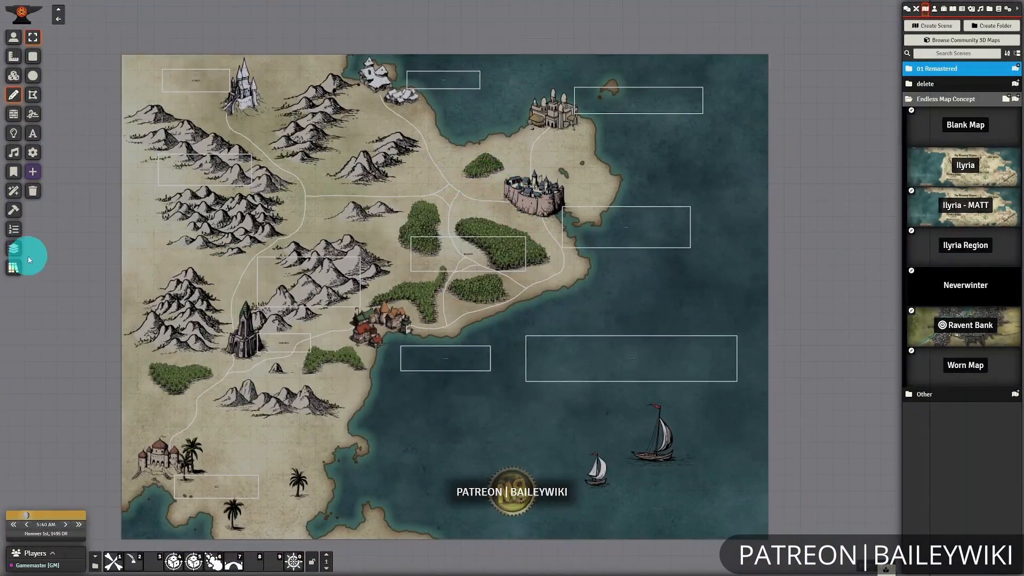
left_click(29, 260)
left_click(156, 199)
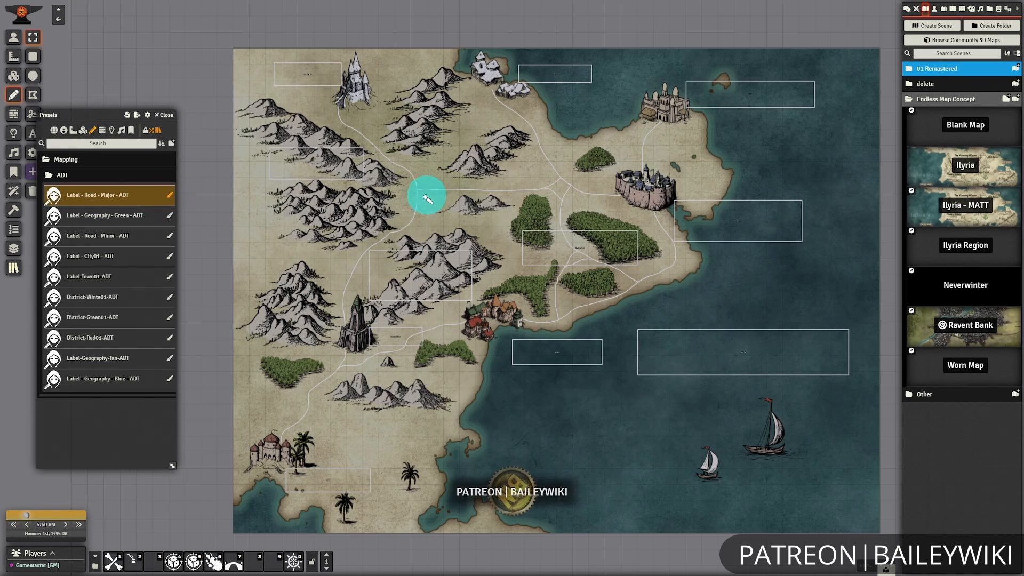
left_click(669, 229)
left_click(603, 198)
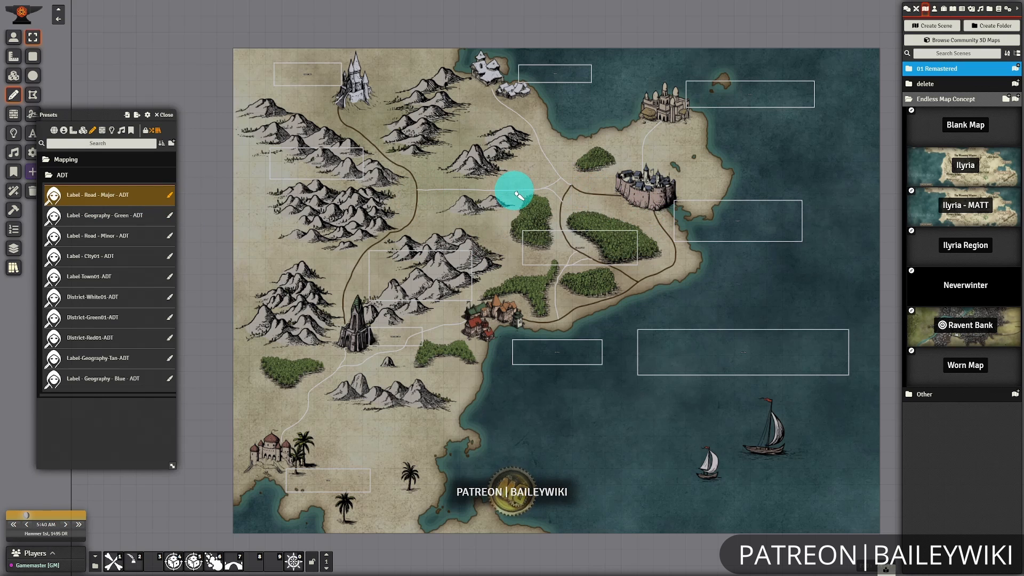
left_click(366, 354)
left_click(315, 384)
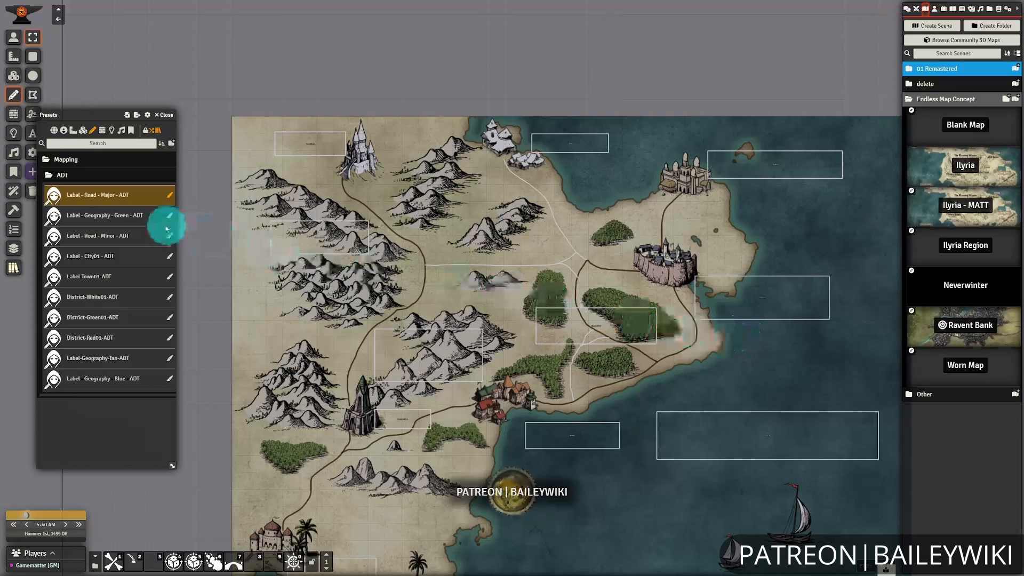
Apply the "Label - Road - Minor - ADT" preset to the white roads at the central junction and through the forests.
left_click(115, 235)
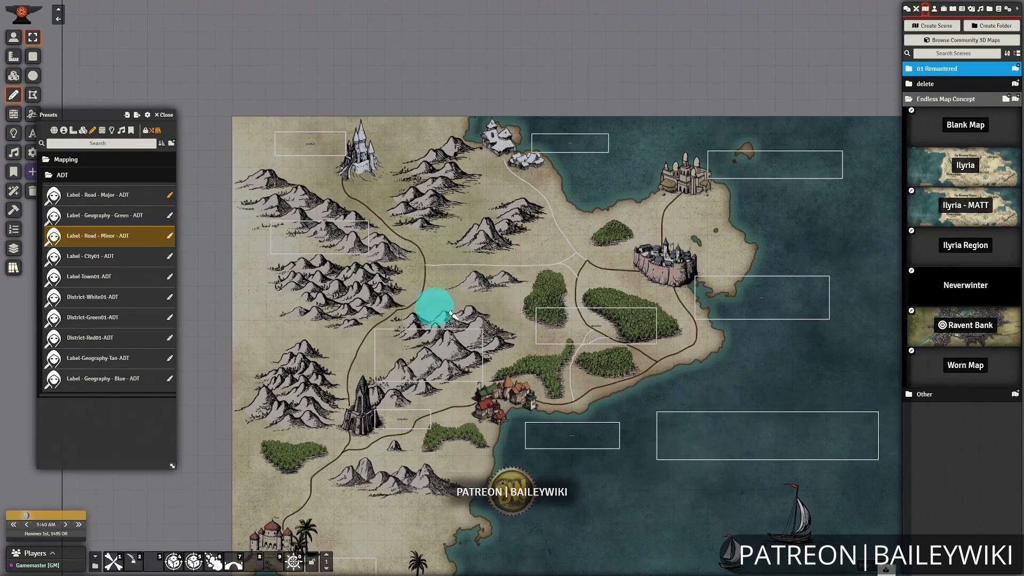
left_click(588, 264)
left_click(604, 352)
left_click(573, 363)
left_click(595, 339)
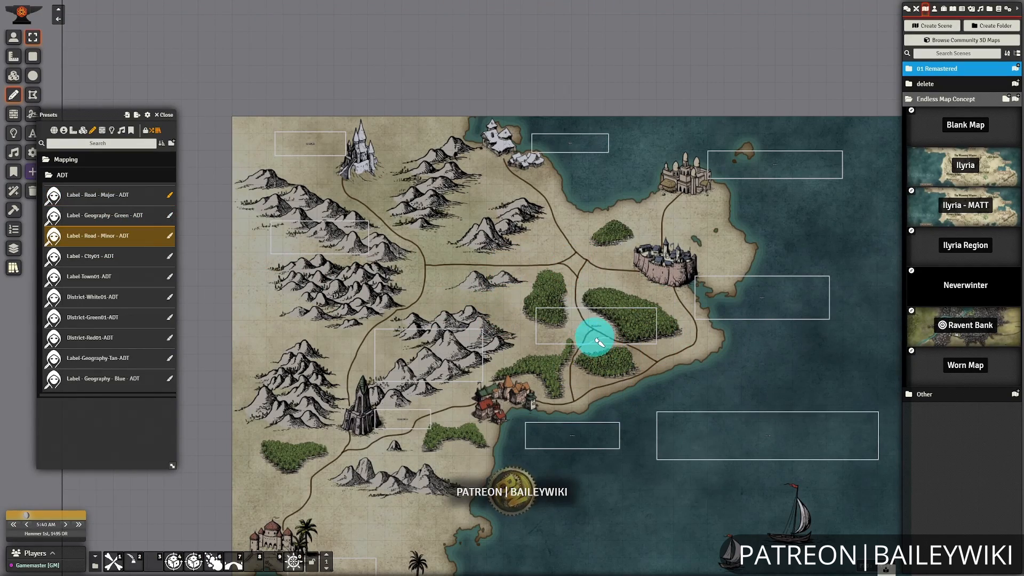
scroll(810, 400, "up", 3)
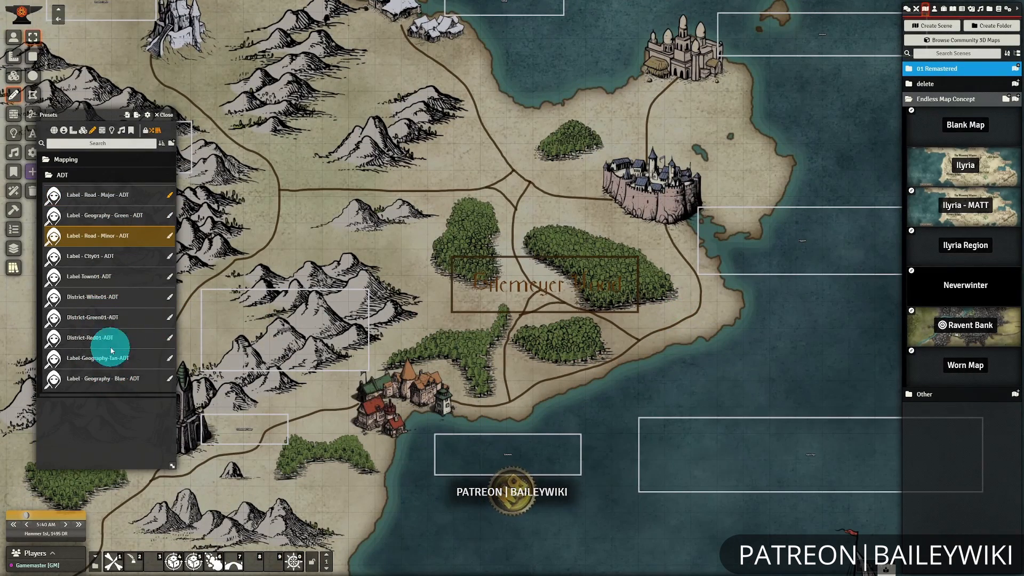
Restyle the central junction roads with the "Label - Road - Minor - ADT" preset and the coastal road with "Label - Road - Major - ADT".
left_click(116, 216)
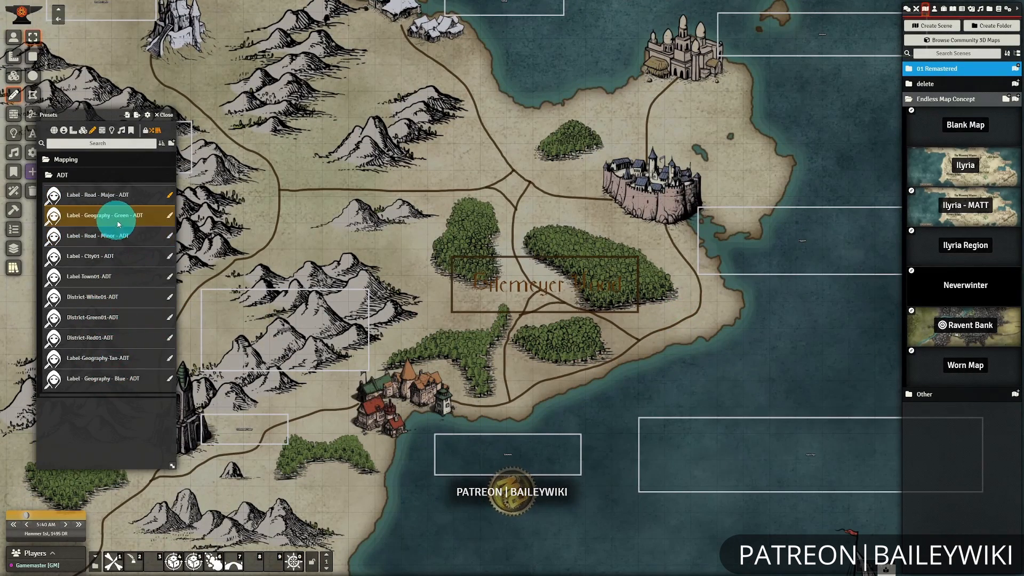
left_click(170, 216)
left_click(170, 235)
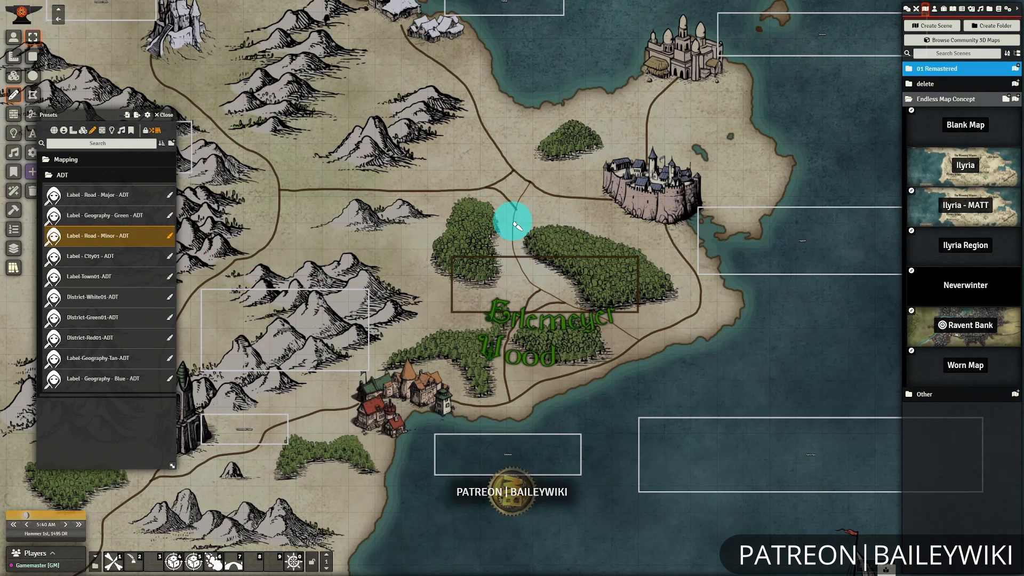
left_click(536, 317)
left_click(487, 194)
left_click(503, 195)
left_click(558, 196)
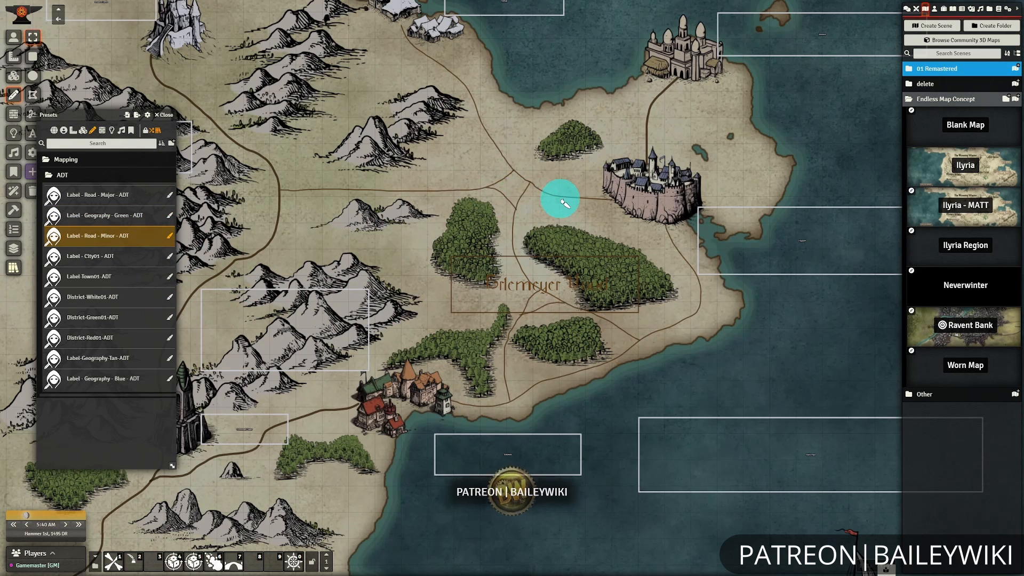
mouse_move(541, 274)
left_mouse_down()
mouse_move(588, 289)
mouse_move(521, 244)
left_mouse_up()
left_click(170, 195)
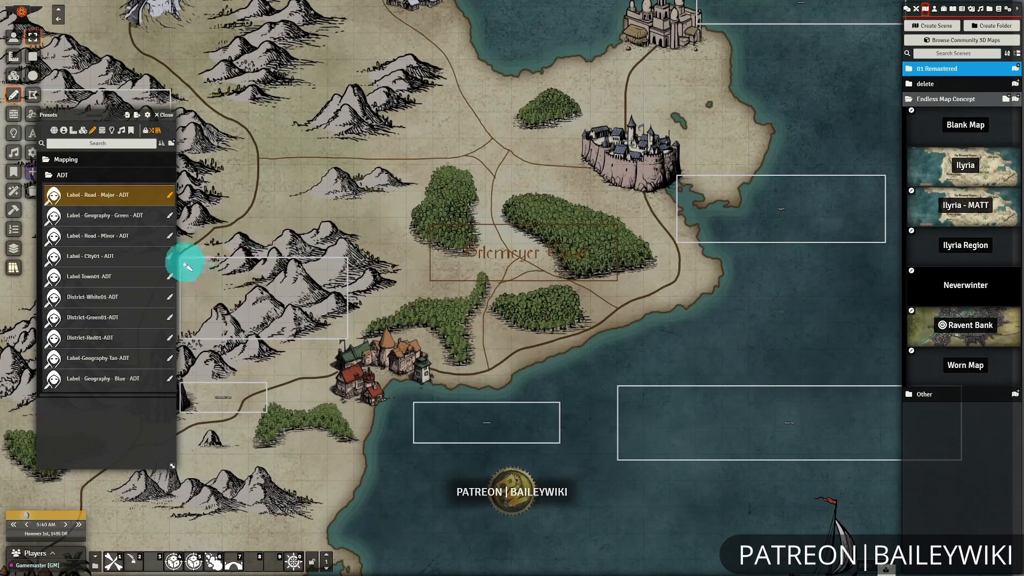
Apply the "Label-Geography-Tan-ADT" preset to the Bartholm Range and Drumheim Peaks labels.
left_click(169, 358)
left_click_drag(260, 306, 473, 318)
left_click(473, 318)
left_click_drag(326, 213, 445, 195)
left_click(427, 195)
Apply the "Label - Geography - Blue - ADT" preset to the Calico Sea label.
left_click(133, 382)
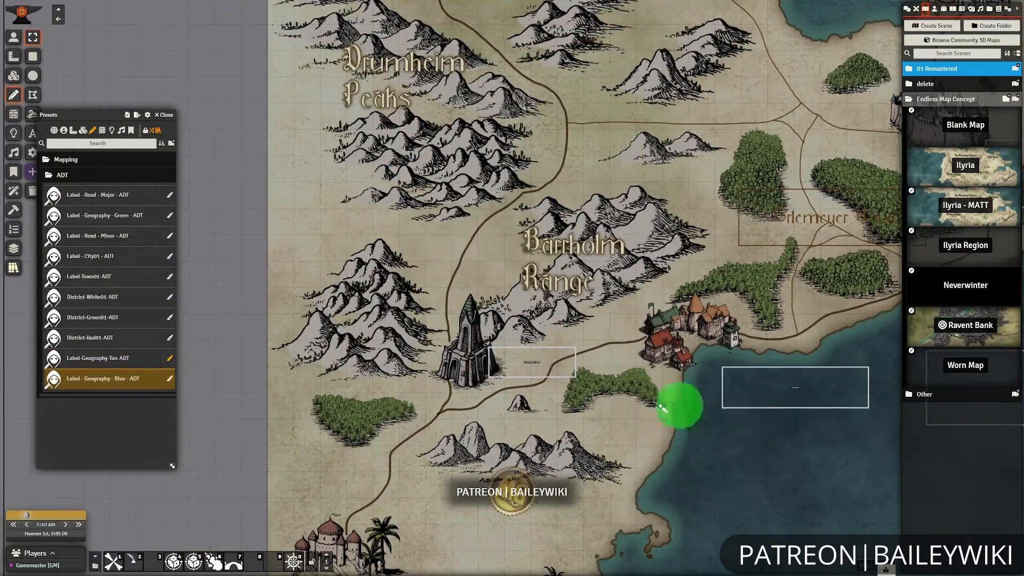
left_click_drag(681, 405, 365, 333)
left_click(769, 315)
left_click(170, 379)
left_click(774, 315)
Apply the "Label - Geography - Green - ADT" preset to the Erlemeyer Wood label.
left_click_drag(520, 391, 612, 393)
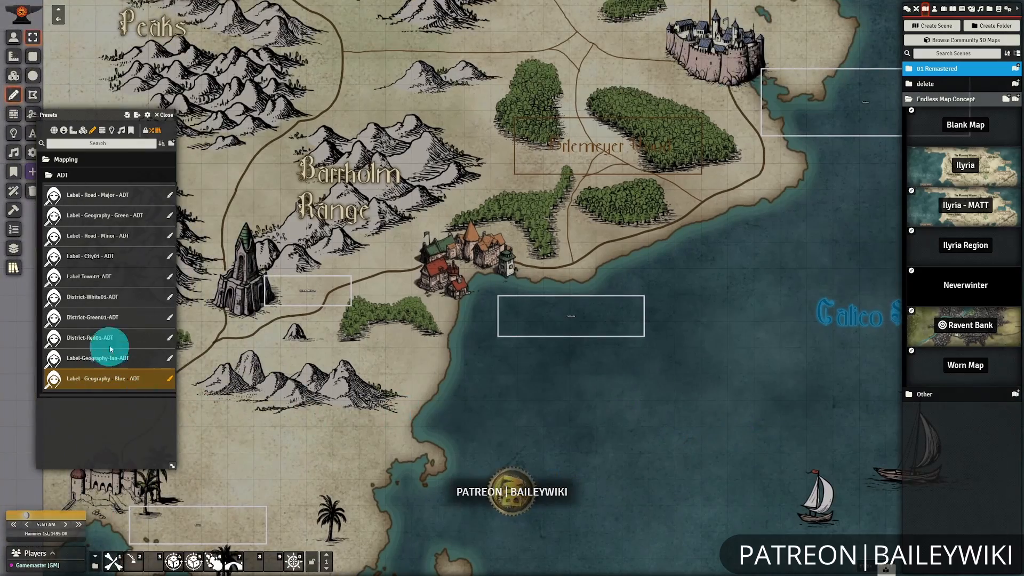
left_click(170, 217)
left_click(519, 222)
mouse_move(737, 309)
left_mouse_down()
mouse_move(695, 387)
mouse_move(702, 293)
left_mouse_up()
scroll(703, 294, "down", 2)
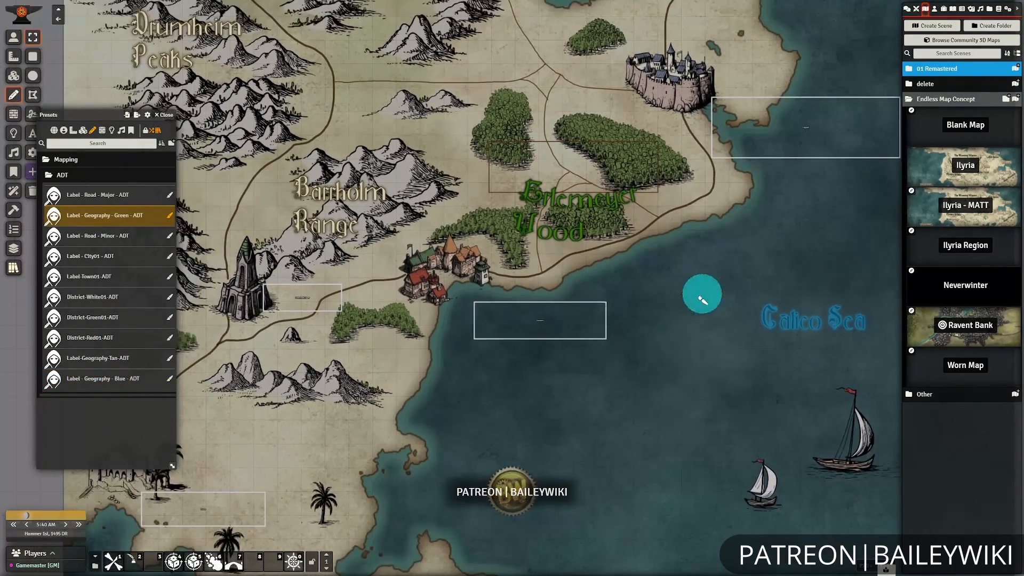
Apply the "Label - City01 - ADT" preset to the Bunca, Fayport, Torbella and Icewine Castle labels.
left_click(92, 259)
left_click_drag(277, 426, 436, 359)
left_click(368, 442)
left_click(171, 258)
left_click(374, 444)
left_click_drag(589, 419, 416, 533)
left_click(619, 331)
left_click(638, 142)
left_click_drag(630, 235, 839, 236)
scroll(839, 235, "down", 4)
left_click_drag(459, 271, 583, 218)
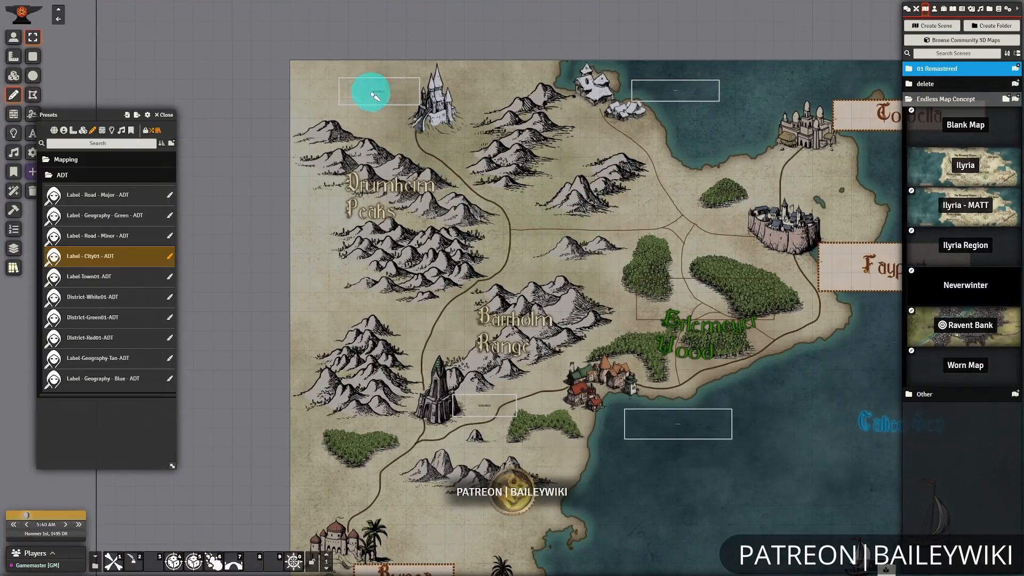
left_click(373, 92)
Apply the "Label-Town01-ADT" preset to the Antossis, Grimstooth Tower and Sarlun labels.
left_click(169, 278)
left_click(665, 425)
left_click(489, 413)
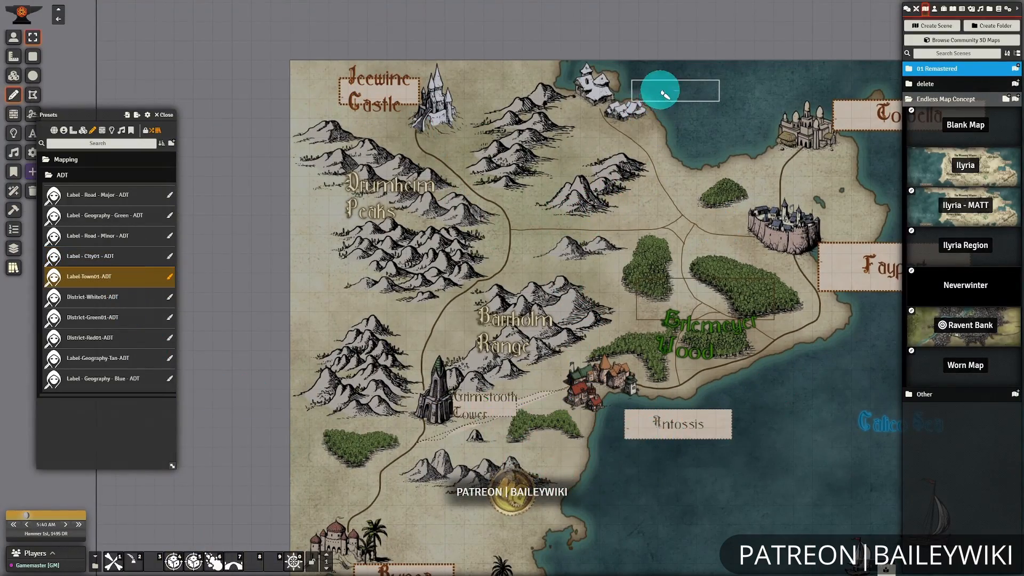
left_click(660, 89)
Restyle the dotted road beside Grimstooth Tower with the "Label - Road - Minor - ADT" preset.
left_click_drag(523, 353, 527, 220)
scroll(513, 229, "up", 10)
left_click(169, 238)
left_click(585, 239)
Close the presets and set the Erlemeyer Wood drawing's line width to 0.
scroll(729, 382, "down", 10)
left_click_drag(715, 375, 566, 371)
left_click(165, 115)
double_click(577, 151)
left_click(497, 240)
left_click_drag(528, 263, 396, 268)
type("0")
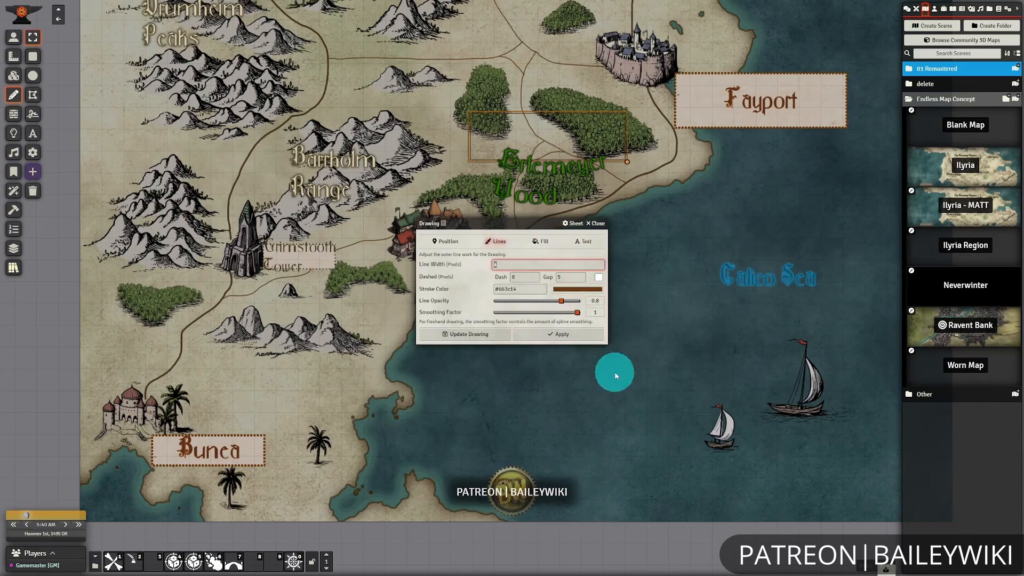
left_click(560, 334)
Widen the Erlemeyer Wood label so its name fits on one line, and move it over the forests.
left_click_drag(651, 200, 644, 295)
left_click_drag(621, 258, 657, 266)
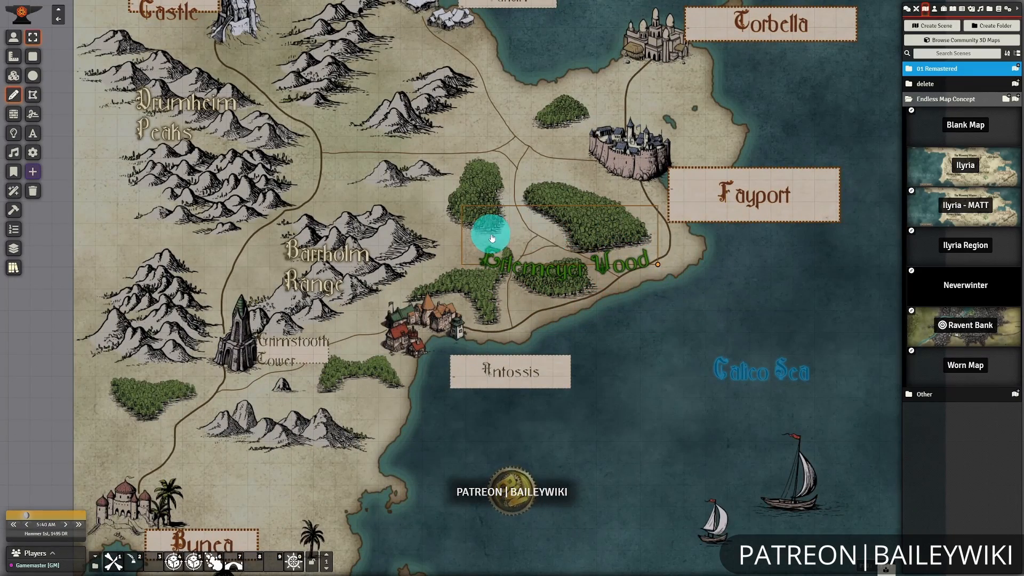
left_click_drag(490, 236, 461, 209)
Shrink the Antossis, Fayport and Torbella label boxes to fit closely around their names.
left_click_drag(617, 439, 656, 409)
left_click_drag(576, 347, 516, 335)
left_click_drag(626, 354, 480, 459)
left_click_drag(732, 297, 607, 261)
left_click(632, 100)
left_click_drag(752, 118, 683, 122)
left_click_drag(678, 197, 820, 225)
Narrow the Sarlun label box around its name and adjust the size and position of the Icewine Castle label.
left_click(542, 99)
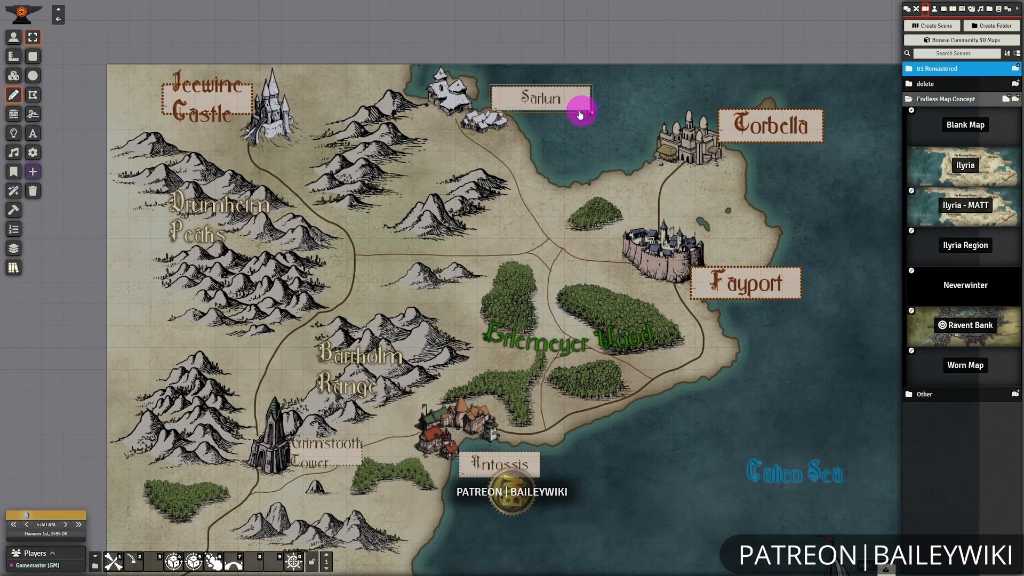
left_click_drag(590, 111, 550, 112)
left_click_drag(459, 132, 606, 165)
left_click(392, 139)
left_click_drag(411, 147, 464, 146)
left_click_drag(378, 137, 425, 180)
left_click_drag(460, 178, 462, 189)
Fit the Grimstooth Tower label box around its two lines beside the tower and tighten the Bunca label box below its castle.
left_click_drag(243, 271, 311, 31)
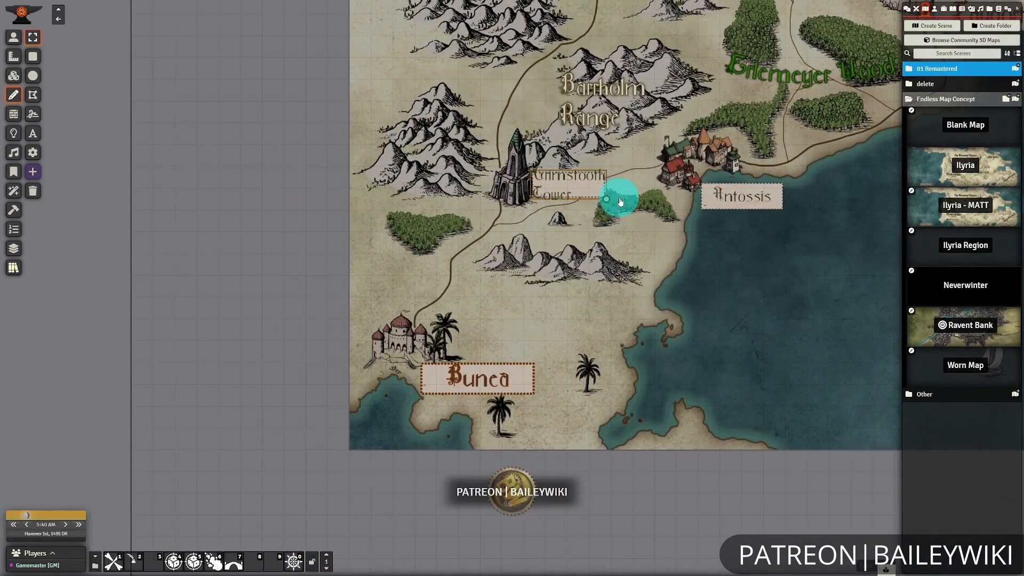
left_click(621, 202)
left_click_drag(632, 207, 563, 222)
left_click_drag(286, 206, 248, 204)
left_click(485, 383)
left_click_drag(497, 395, 395, 393)
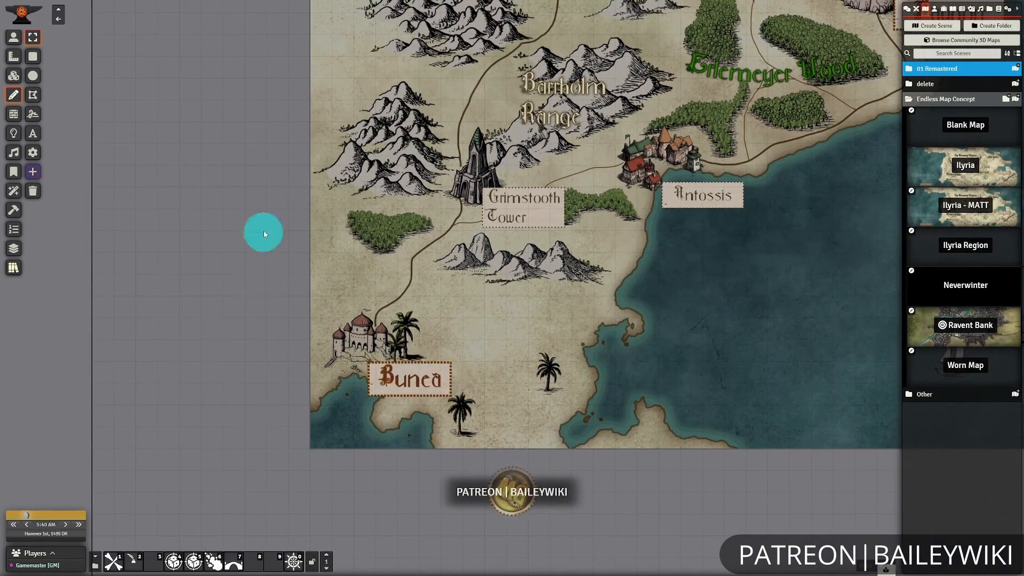
Narrow the Antossis label box further and nudge the Erlemeyer Wood label slightly north.
left_click_drag(785, 229, 526, 356)
left_click(415, 367)
left_click_drag(417, 367, 409, 368)
left_click_drag(514, 397, 544, 332)
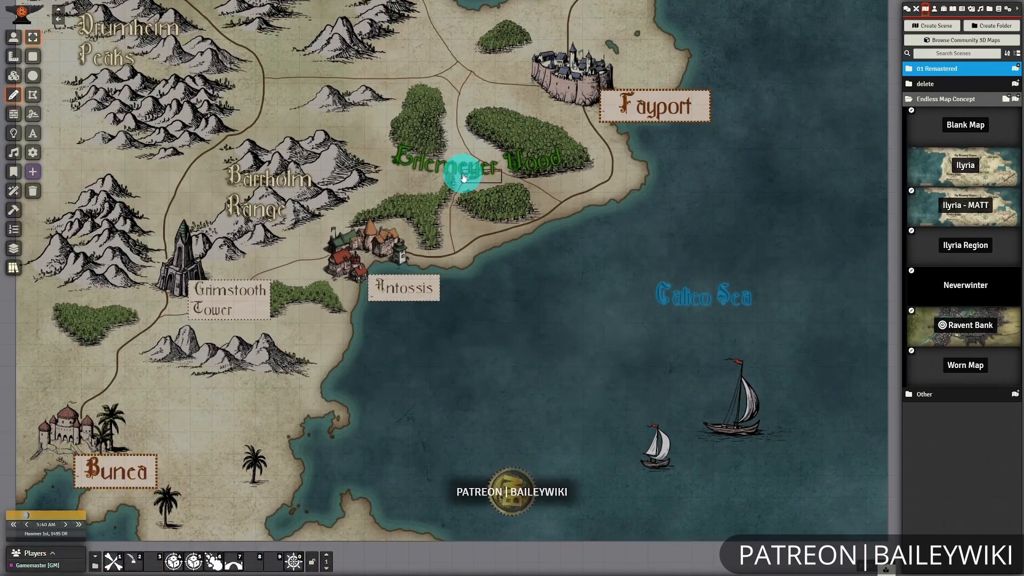
left_click_drag(427, 169, 424, 159)
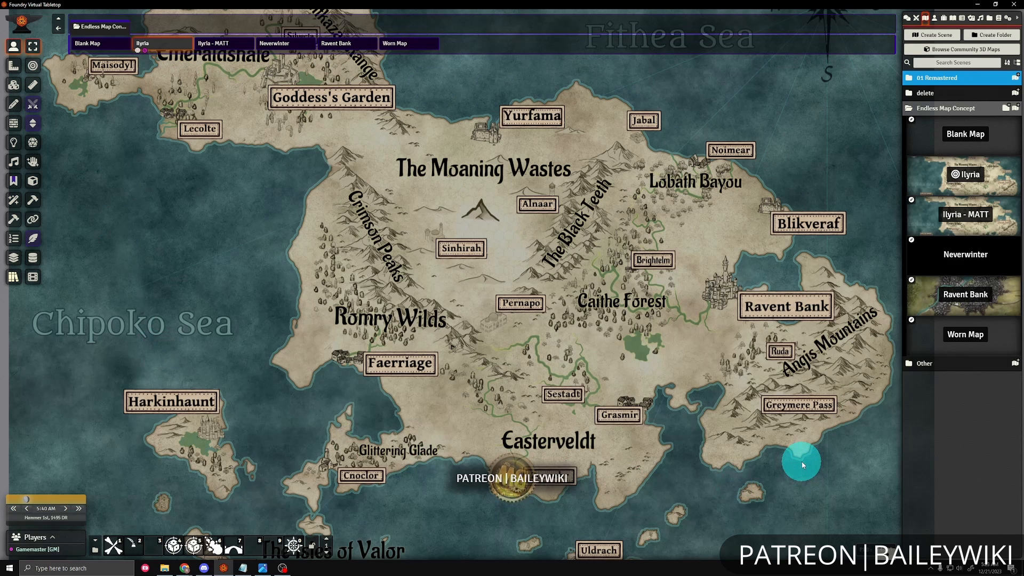
Open the Neverwinter scene from the Endless Map Concept folder.
scroll(802, 462, "down", 7)
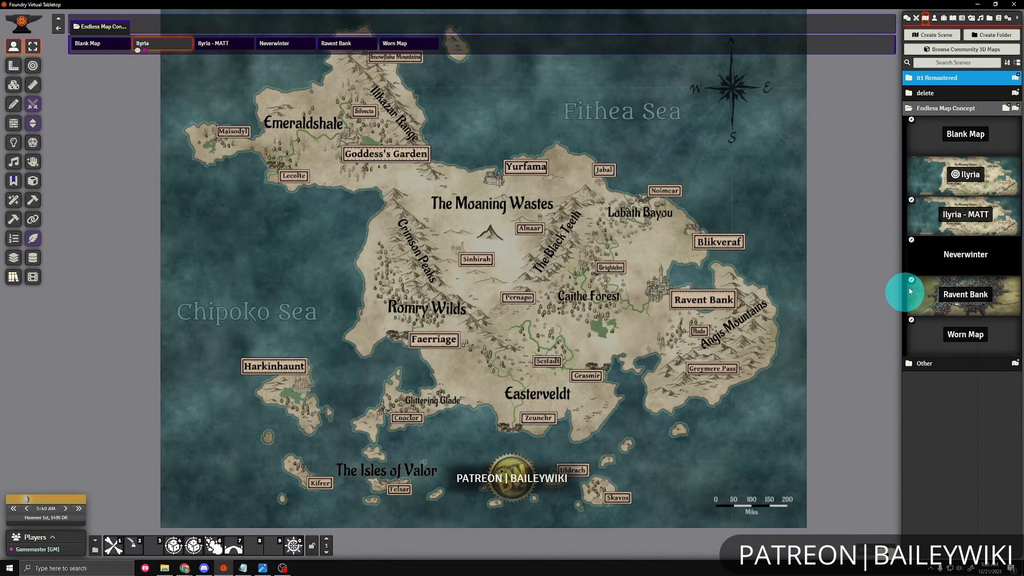
left_click(953, 256)
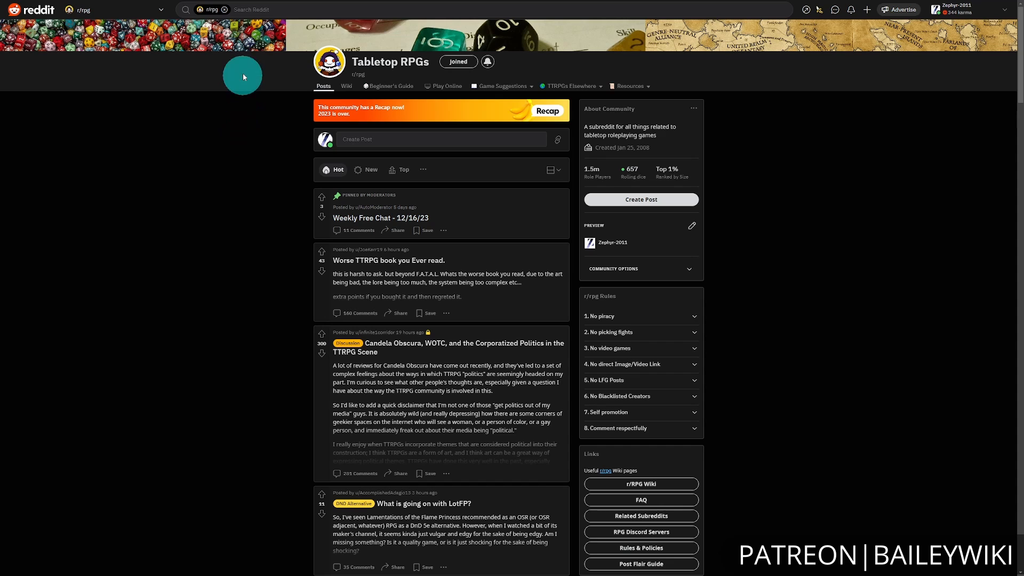
In Reddit's r/rpg community, open the wiki's Related Subreddits page and go to its Maps section.
left_click(346, 87)
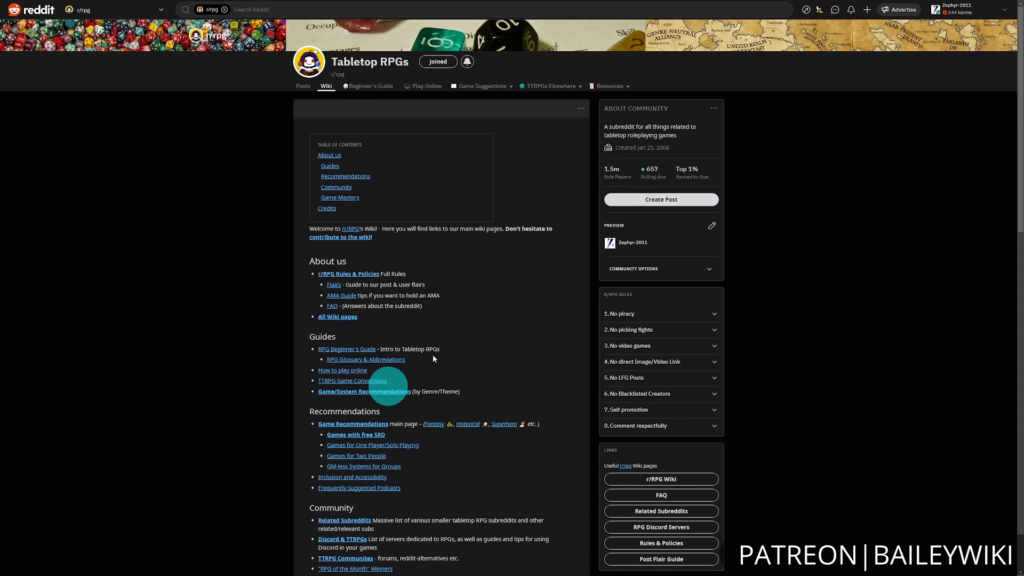
scroll(537, 309, "down", 2)
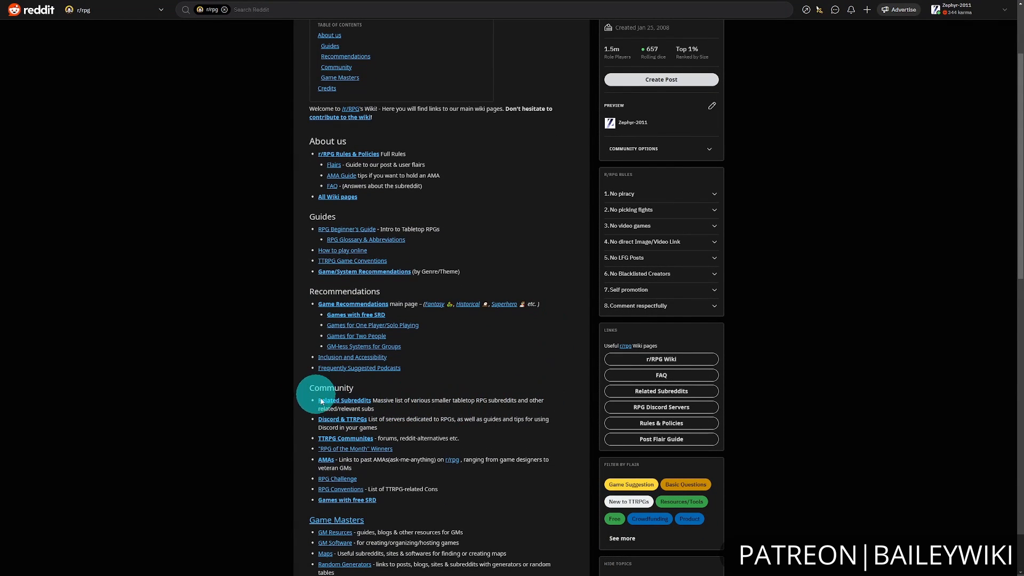
left_click(354, 401)
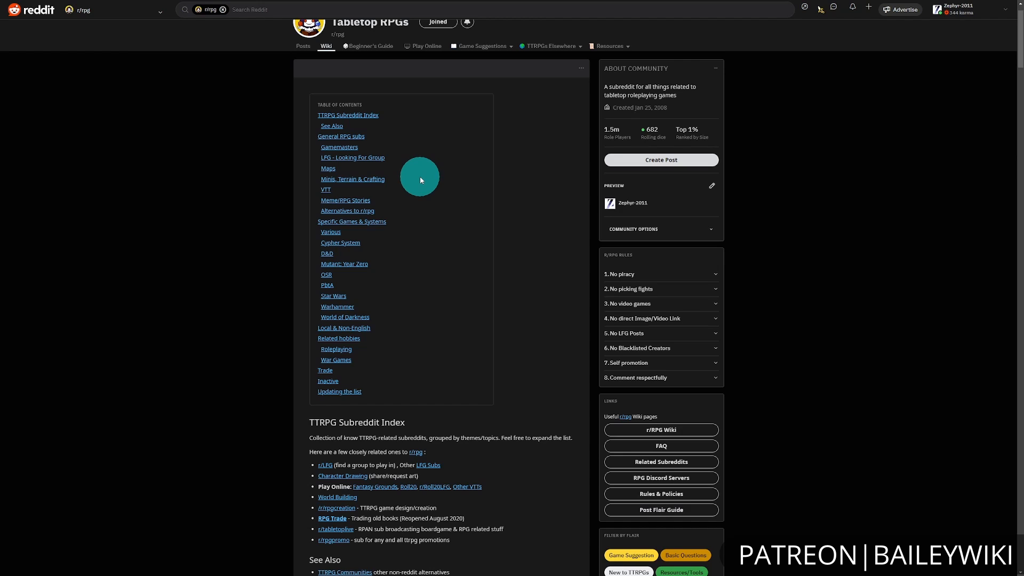
left_click(329, 169)
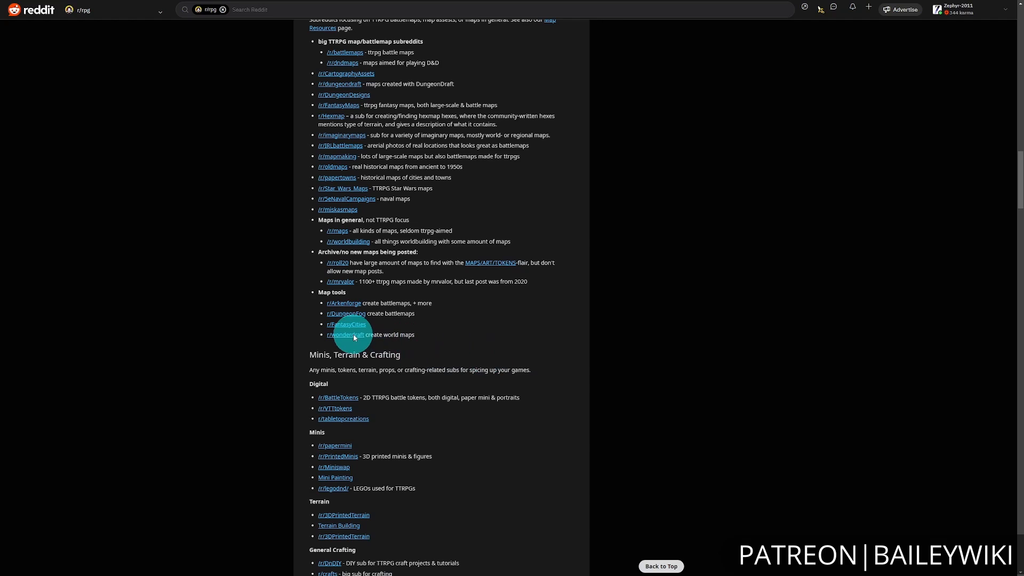
Open the r/wonderdraft community from the Map tools list and browse its posted maps.
left_click(348, 335)
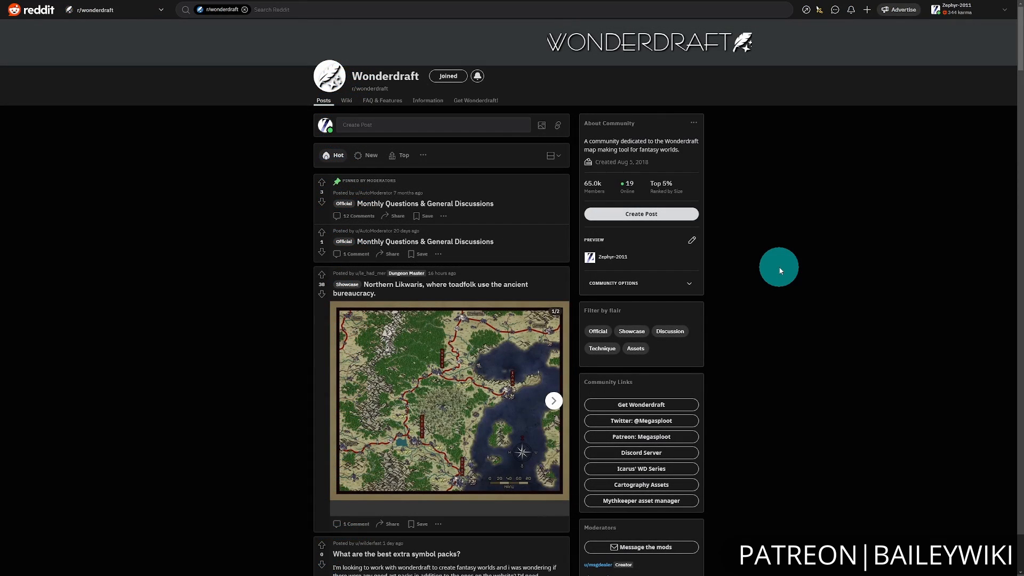
scroll(253, 229, "down", 5)
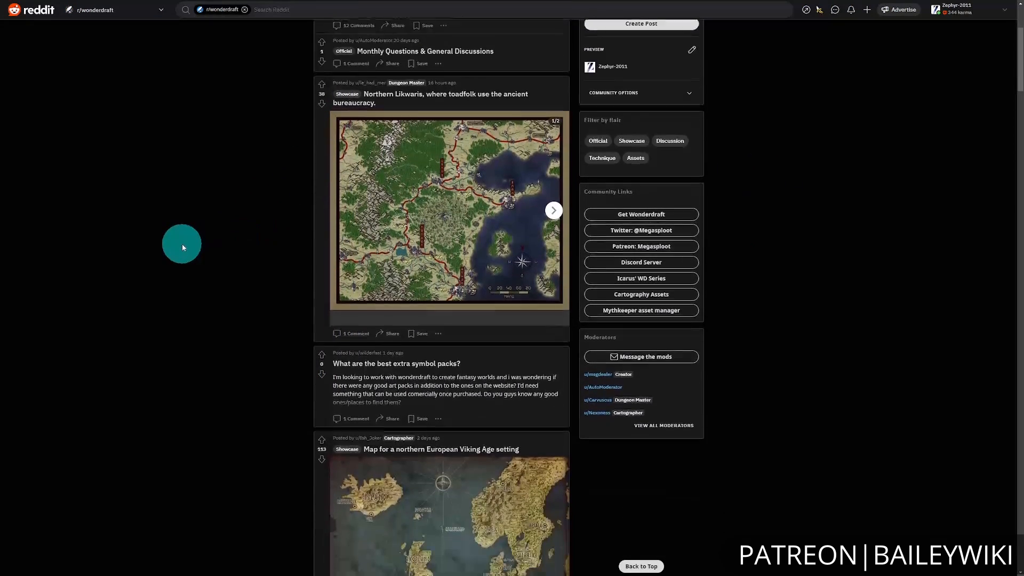
scroll(177, 263, "down", 3)
scroll(148, 341, "down", 8)
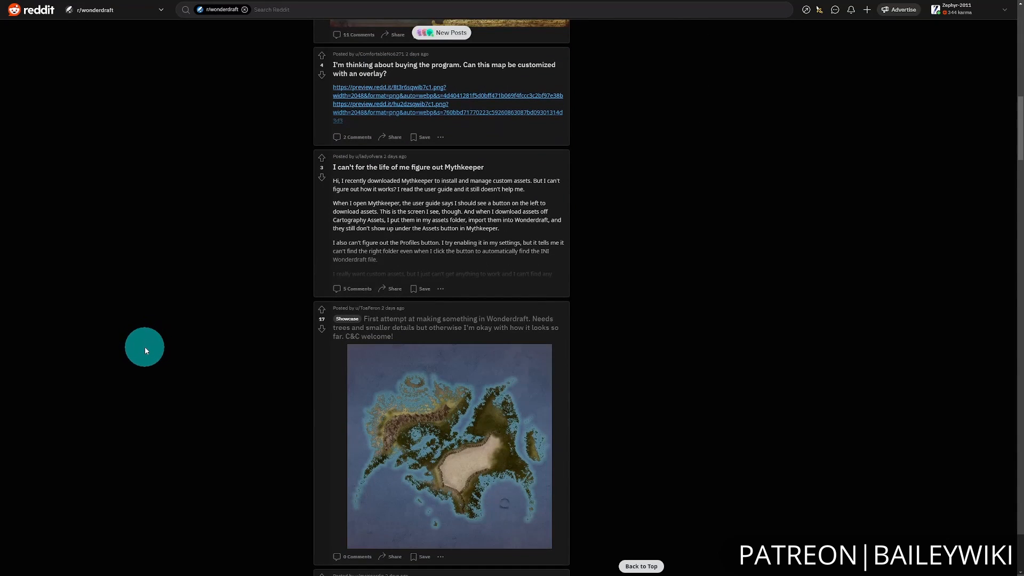
scroll(145, 351, "down", 3)
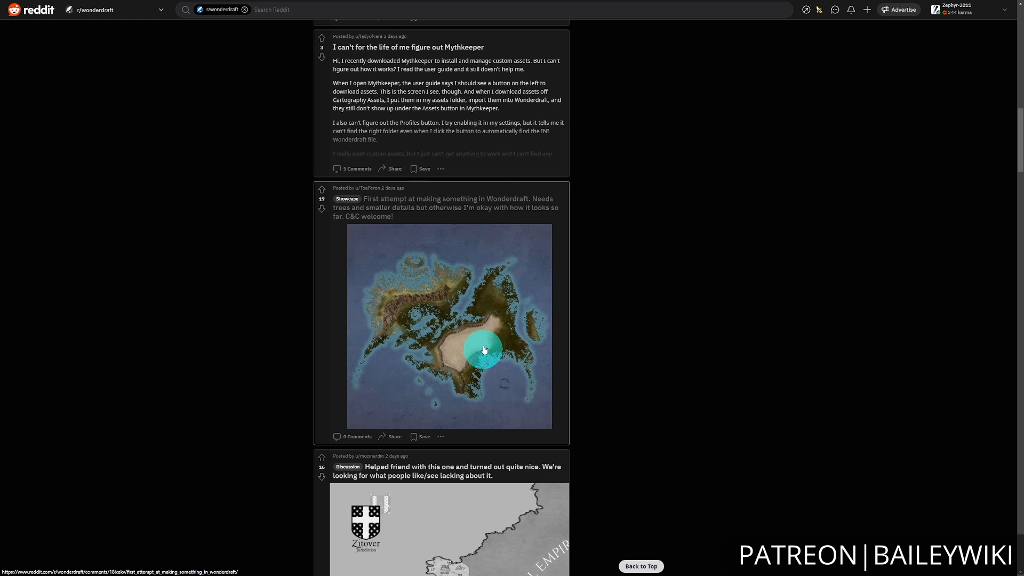
Open the map image of the "First attempt at making something in Wonderdraft" post at full size and bring up its save option.
left_click(475, 318)
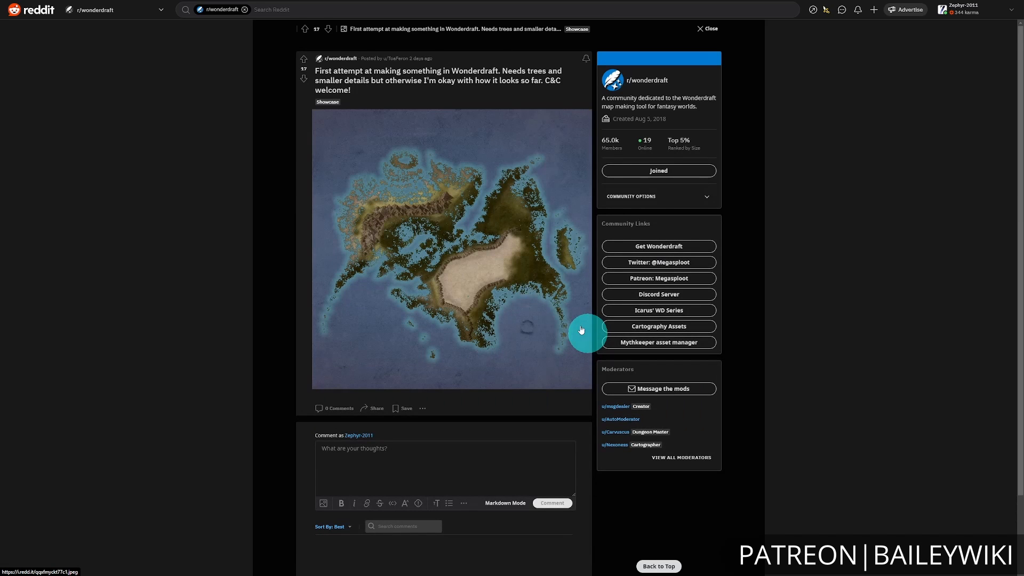
left_click(429, 232)
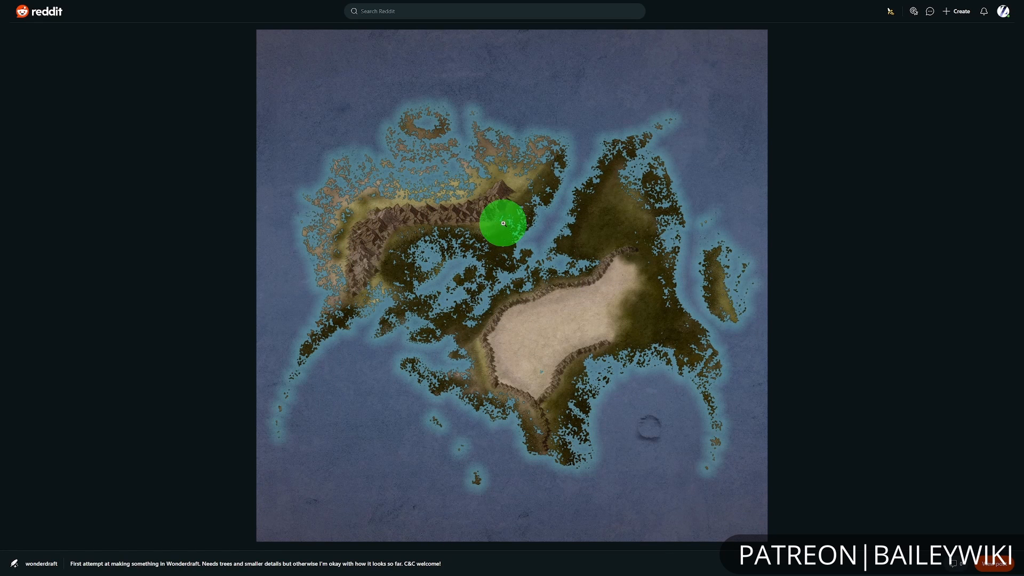
right_click(503, 223)
left_click(561, 241)
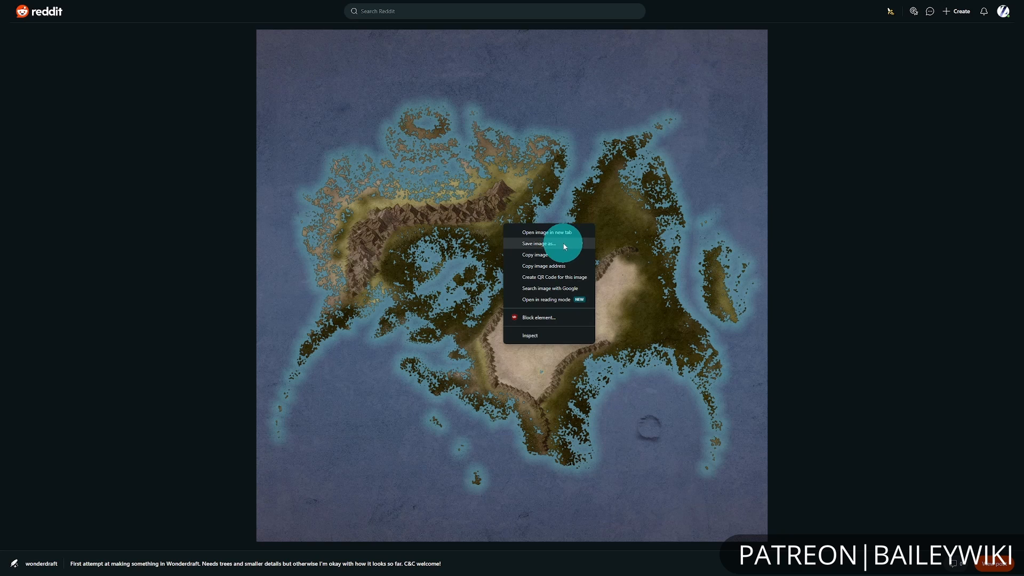
left_click(812, 277)
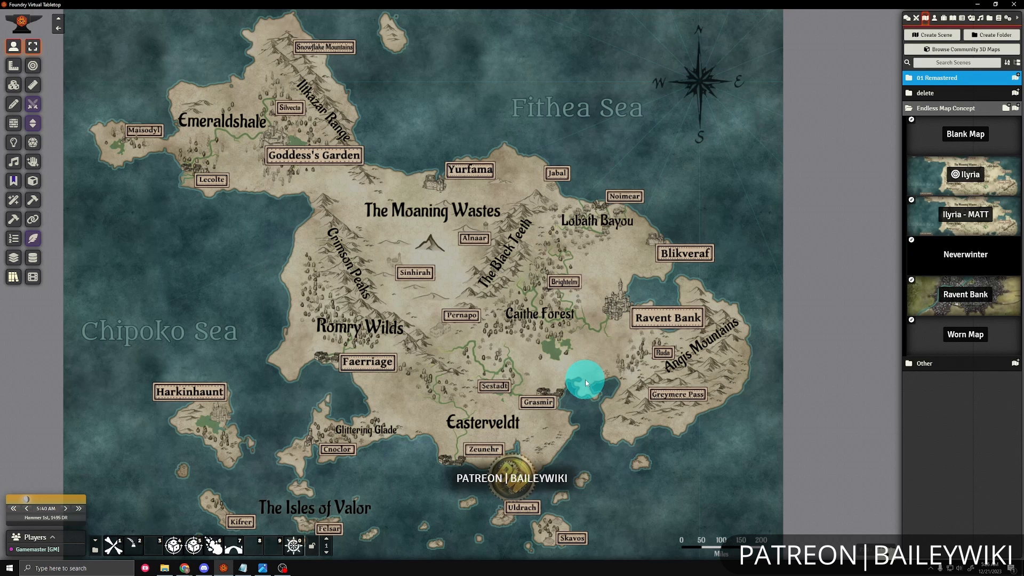
In Foundry, turn on the notes display for the Ilyria map, check the pins from the token controls, and return to the note controls.
left_click(14, 183)
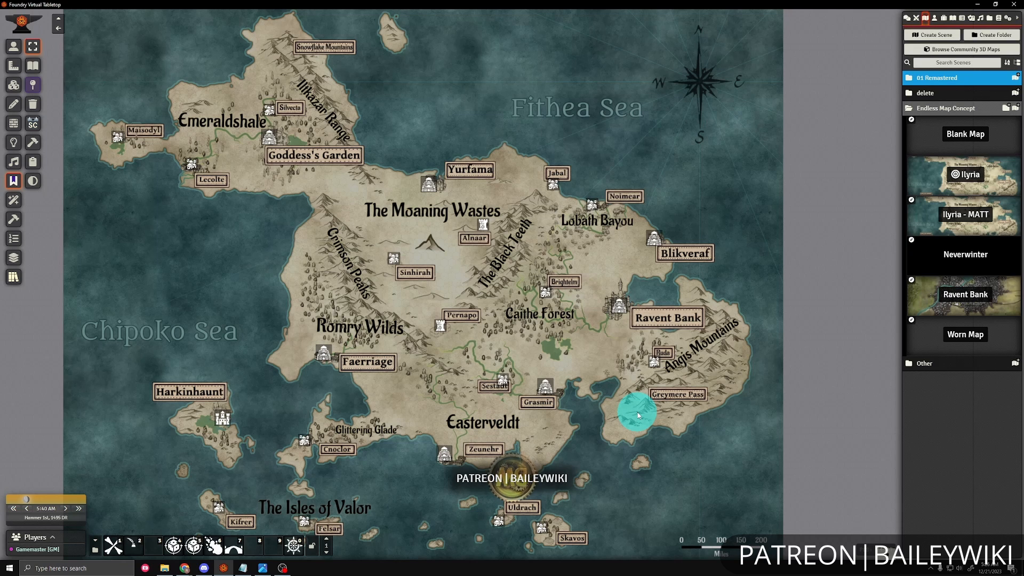
left_click(33, 85)
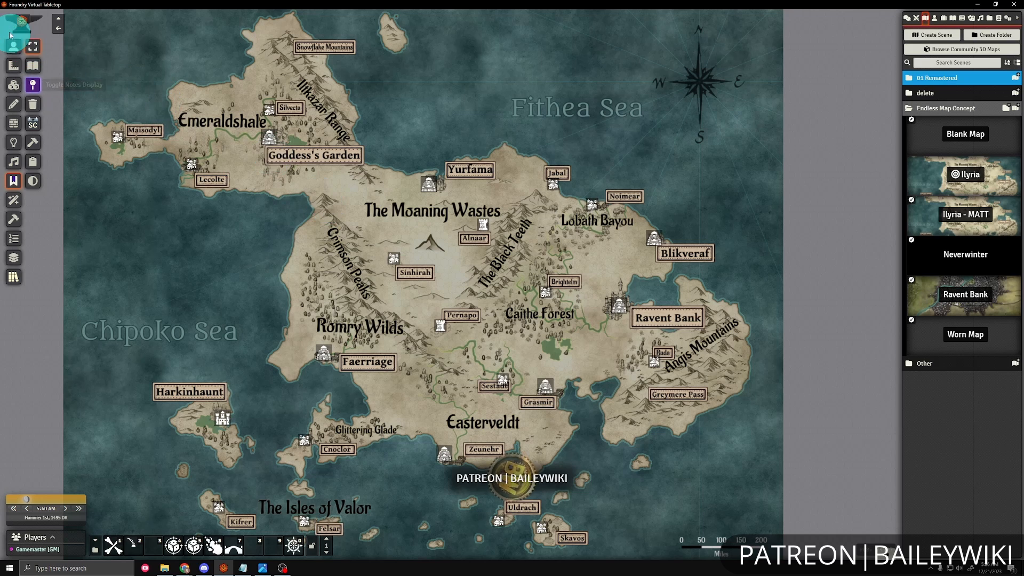
left_click(13, 48)
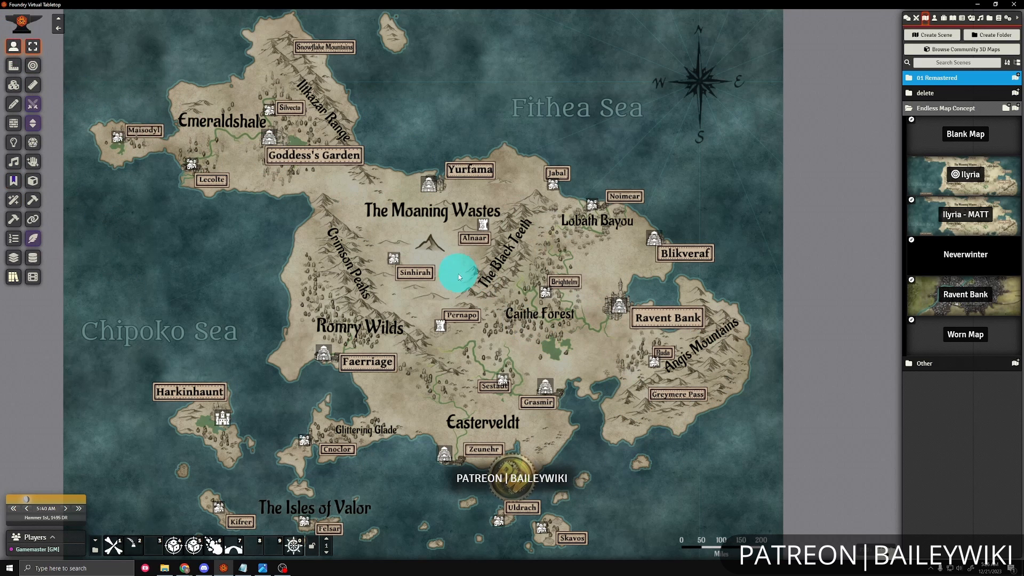
left_click(11, 184)
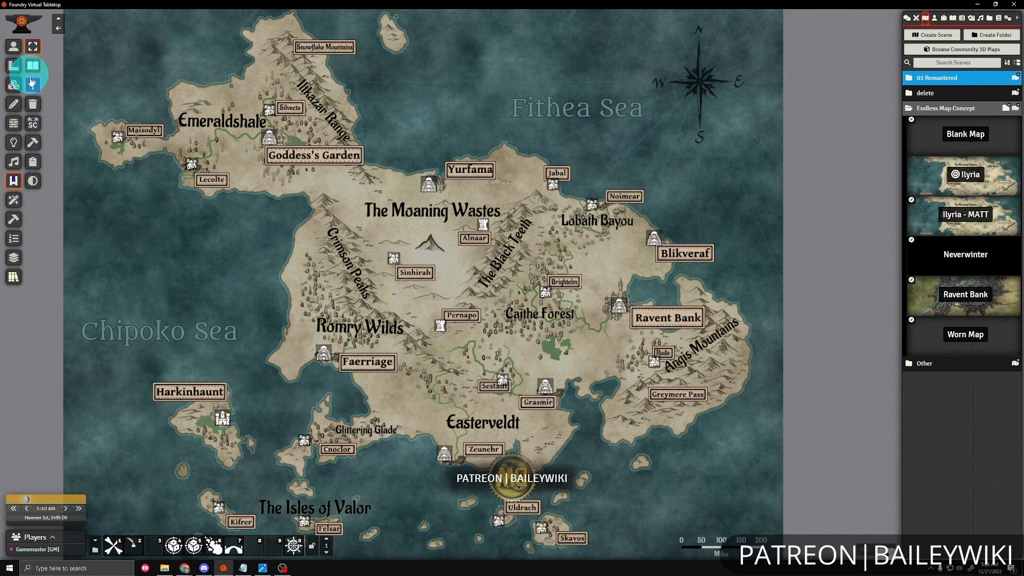
left_click(33, 83)
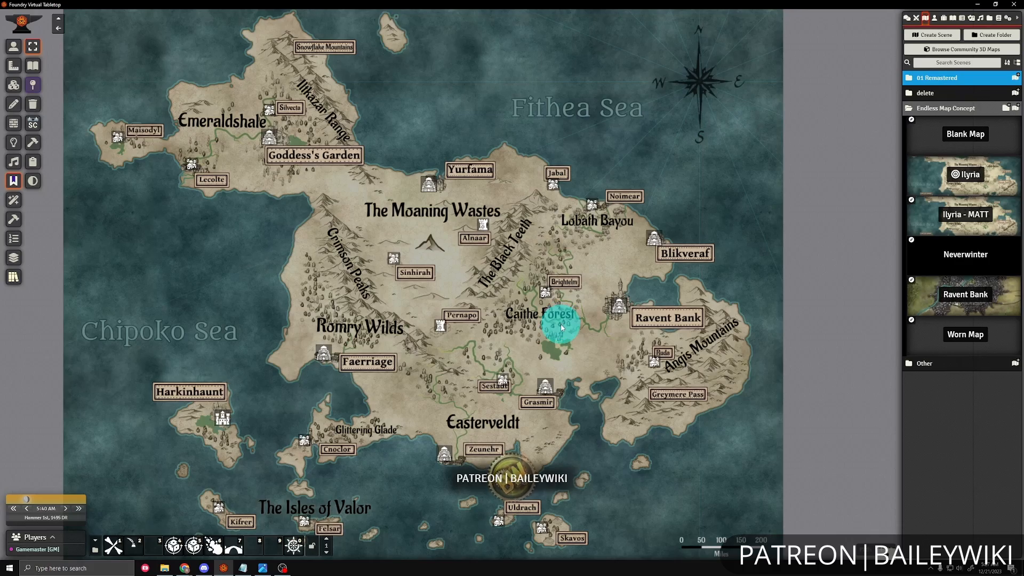
Read the Ravent Bank journal entry through its map note beside the castle, and close it.
scroll(475, 357, "up", 20)
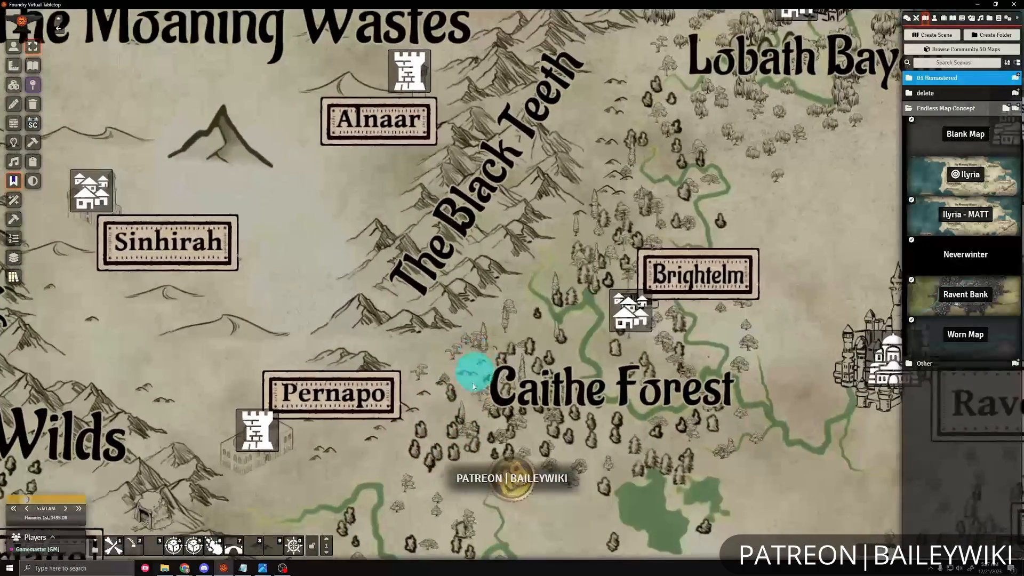
left_click_drag(466, 414, 575, 249)
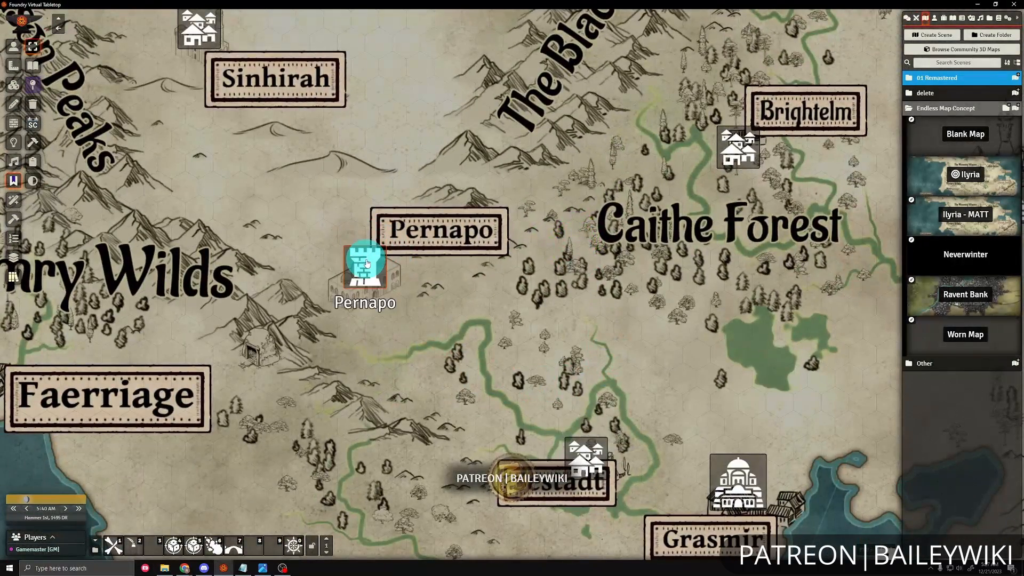
left_click_drag(651, 232, 558, 305)
left_click_drag(624, 255, 460, 385)
left_click_drag(590, 372, 415, 365)
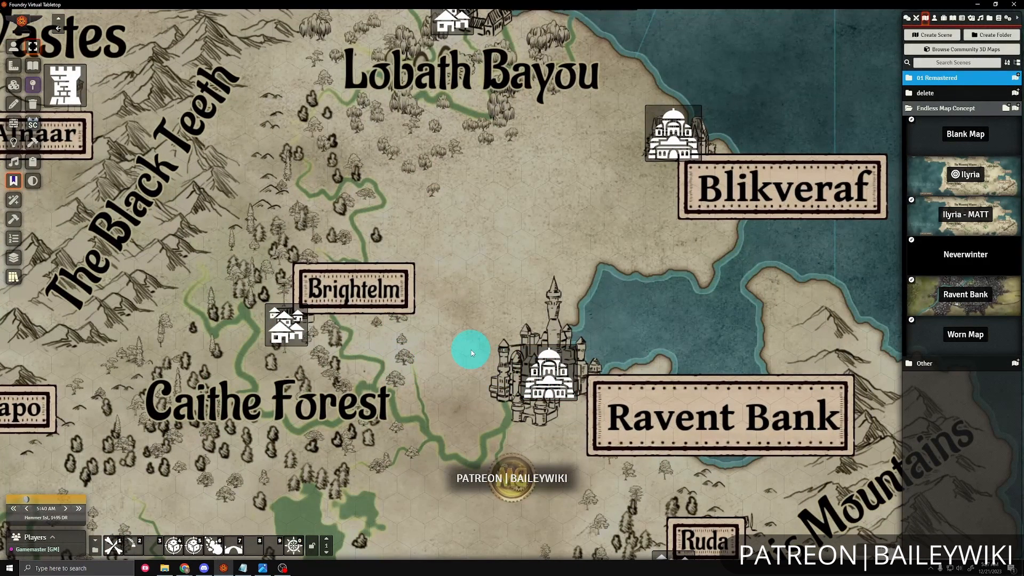
double_click(555, 373)
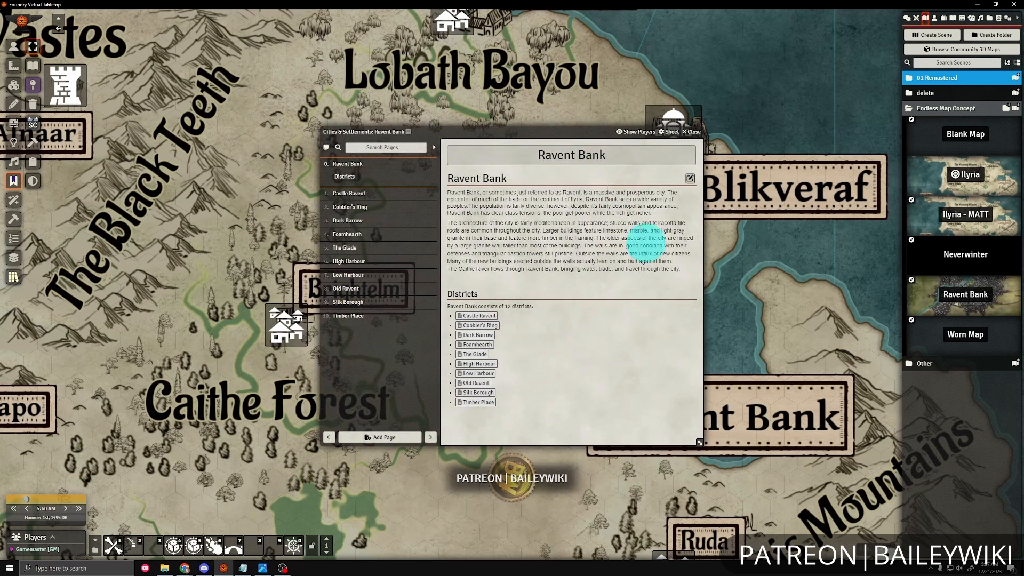
left_click(690, 132)
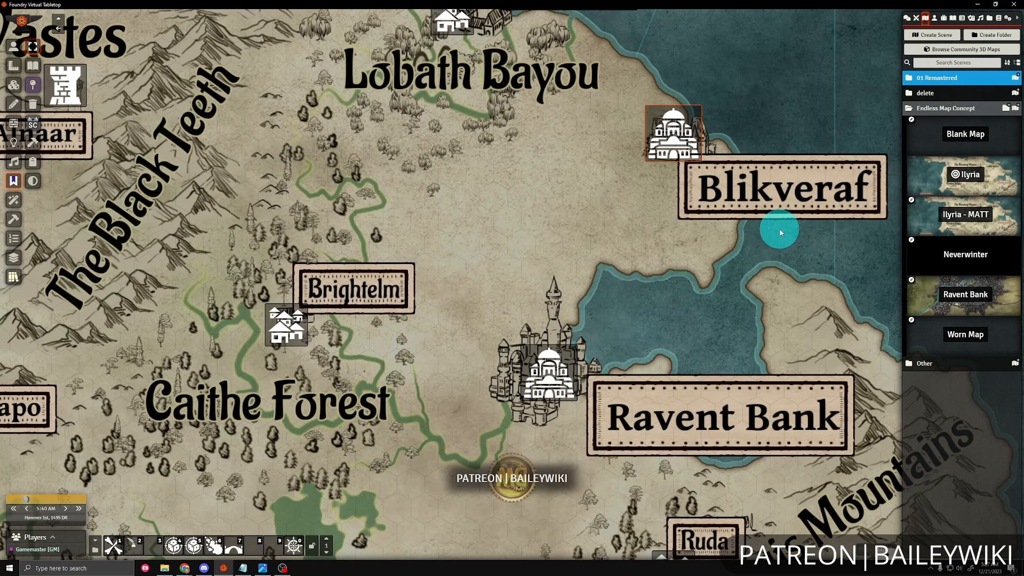
Set the Ravent Bank map note's text color to red #e52424 and update the note.
double_click(565, 368)
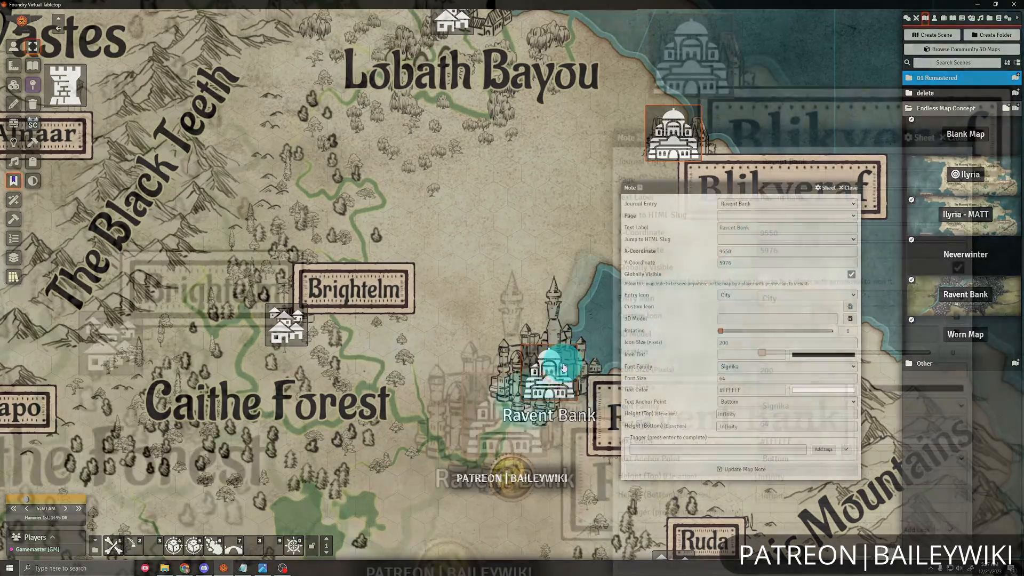
left_click_drag(757, 189, 661, 178)
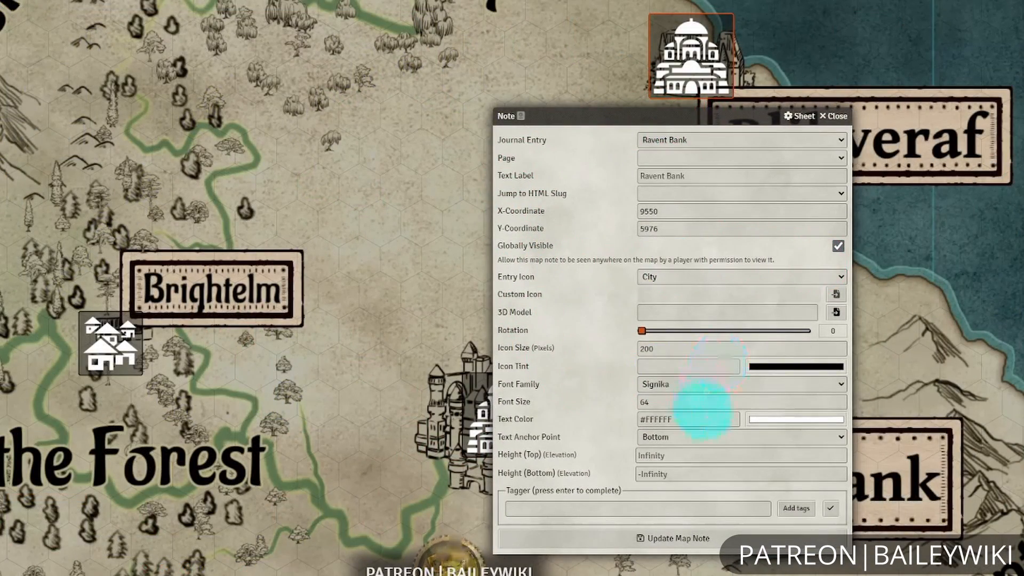
left_click_drag(634, 115, 748, 118)
left_click(903, 423)
left_click(983, 441)
left_click(837, 514)
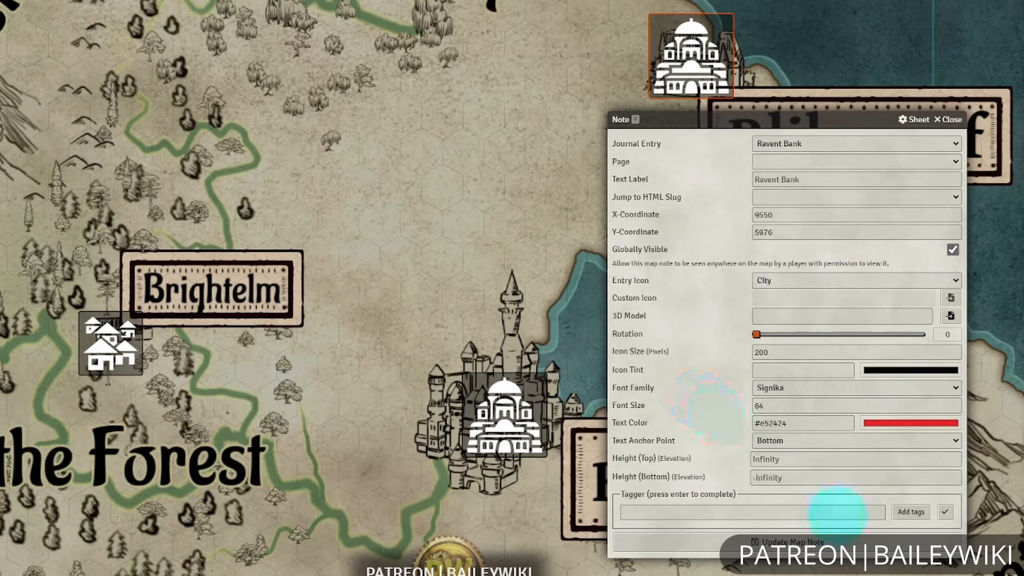
left_click(816, 542)
Set the Ravent Bank map note's text color back to white #ffffff and update the note.
right_click(524, 421)
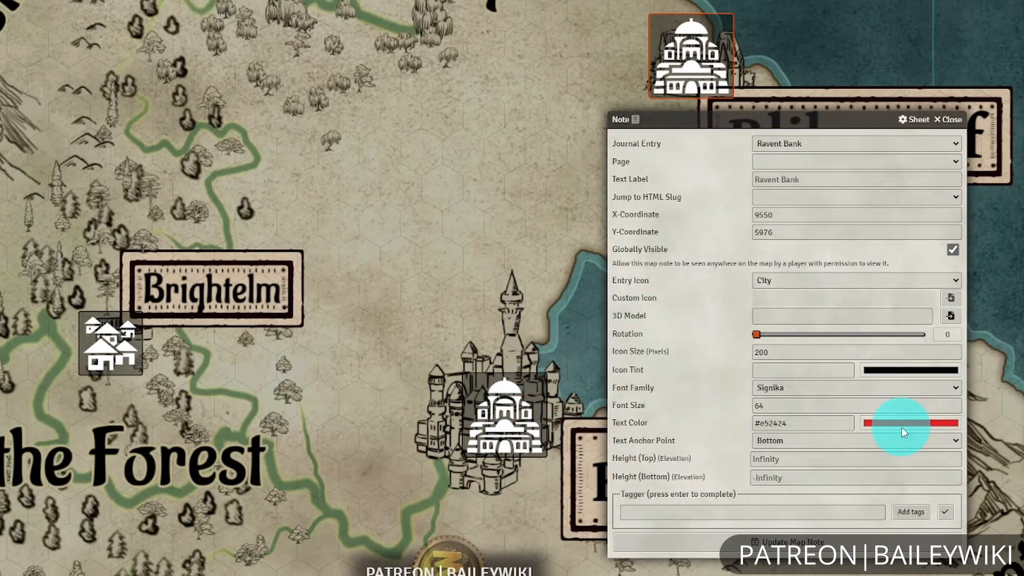
left_click(903, 425)
left_click_drag(897, 444, 759, 400)
left_click(759, 400)
left_click(843, 538)
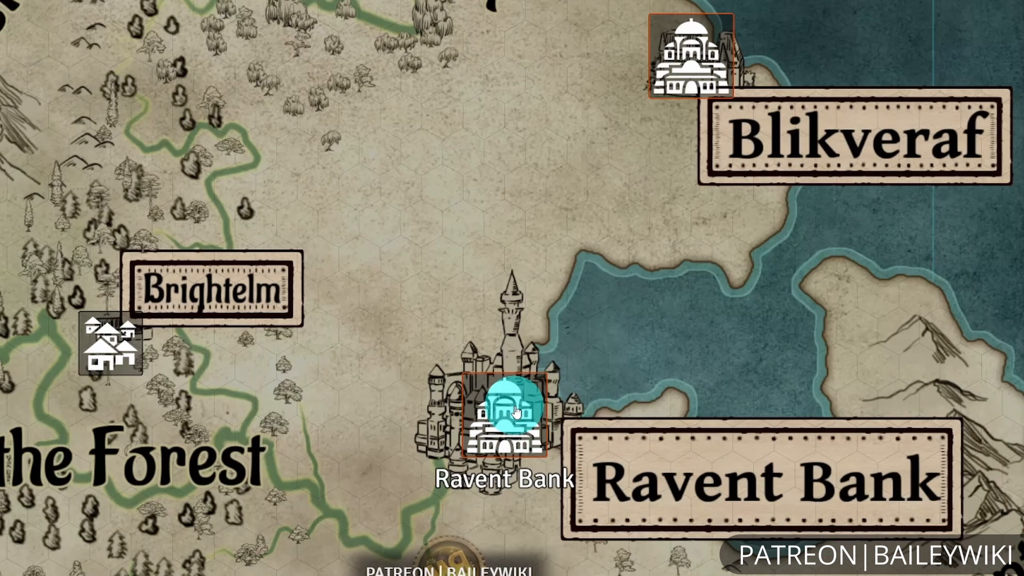
Change the Ravent Bank map note's entry icon to Ruins and update the note.
right_click(516, 412)
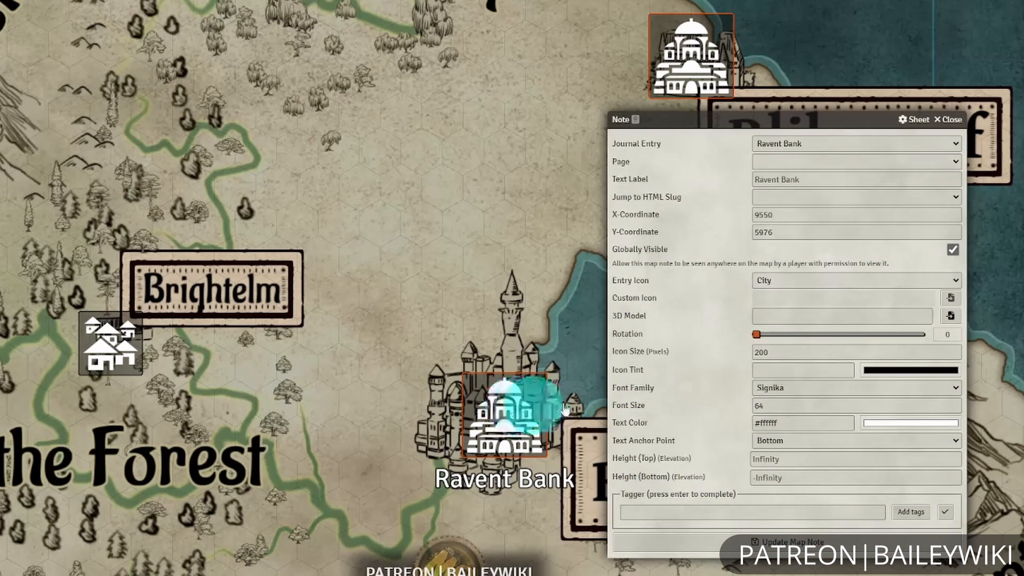
left_click(789, 282)
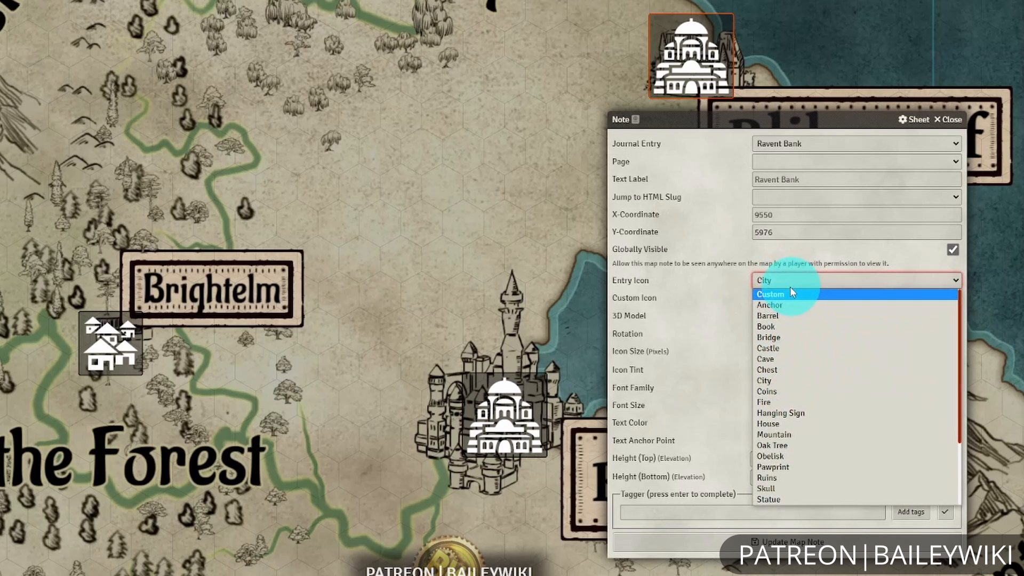
scroll(822, 323, "down", 2)
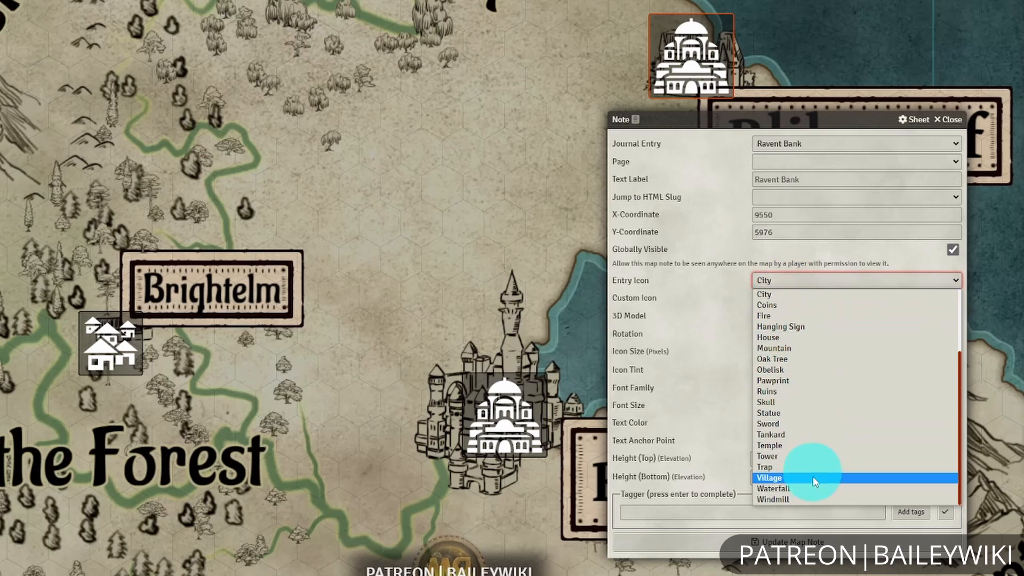
left_click(791, 393)
left_click(812, 540)
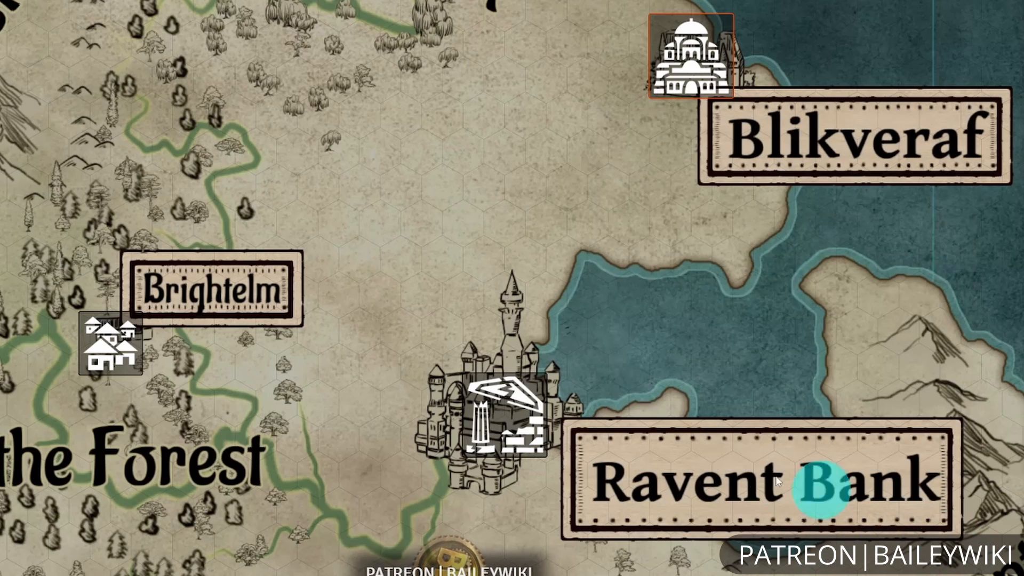
Switch the Ravent Bank map note's entry icon to Custom and open the file browser for the custom icon.
double_click(515, 430)
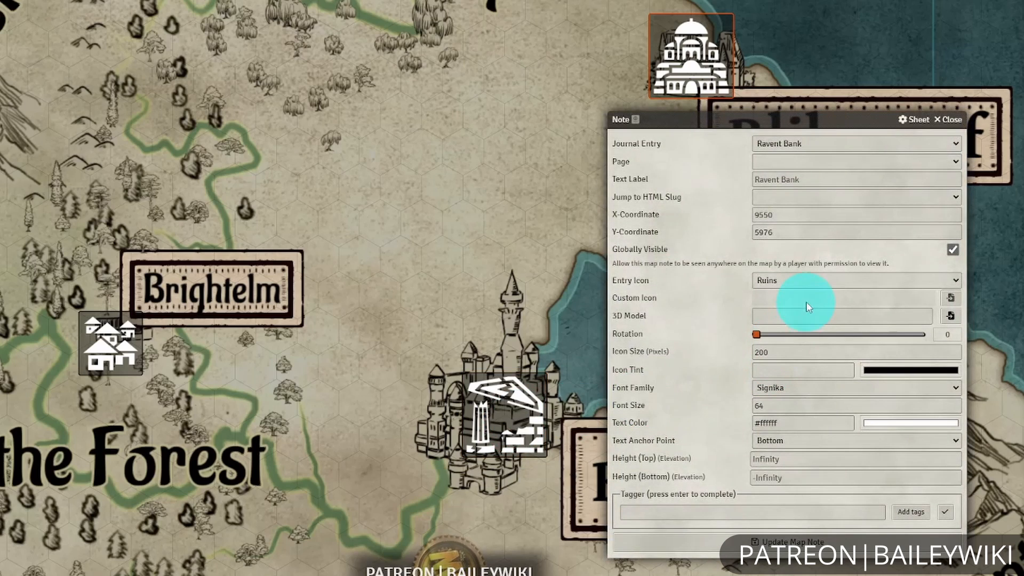
left_click(806, 282)
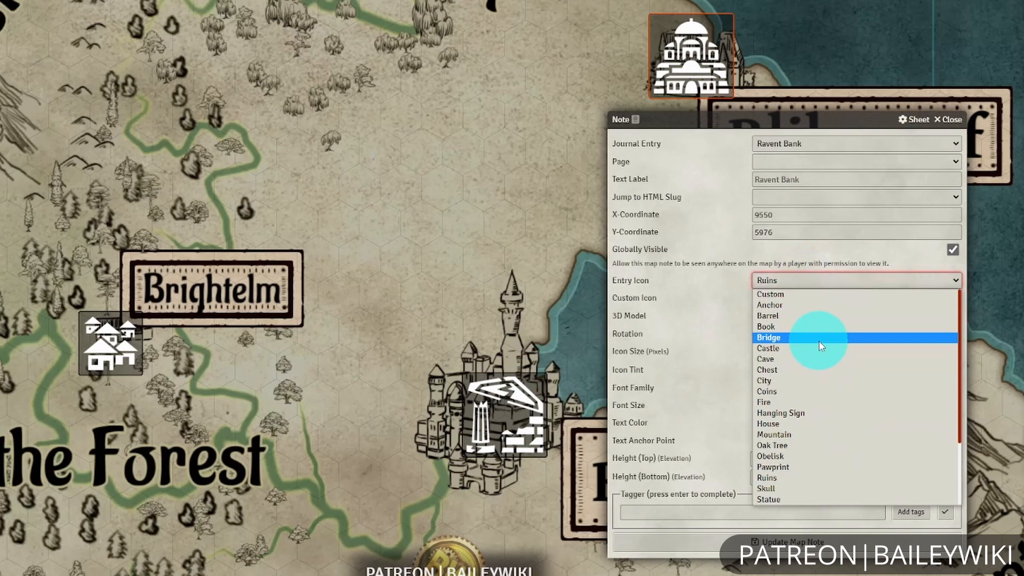
left_click(809, 297)
left_click(854, 299)
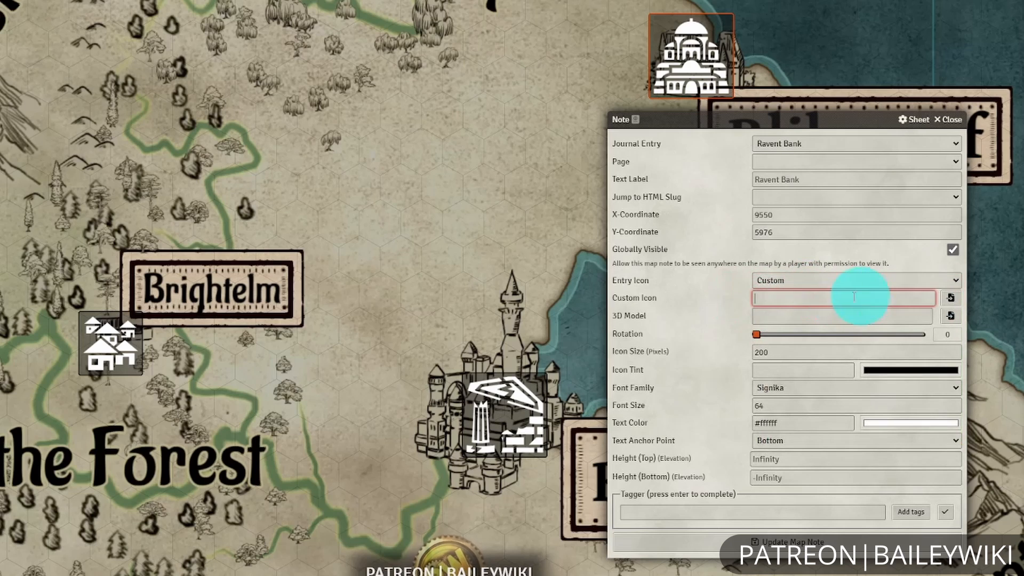
left_click(950, 299)
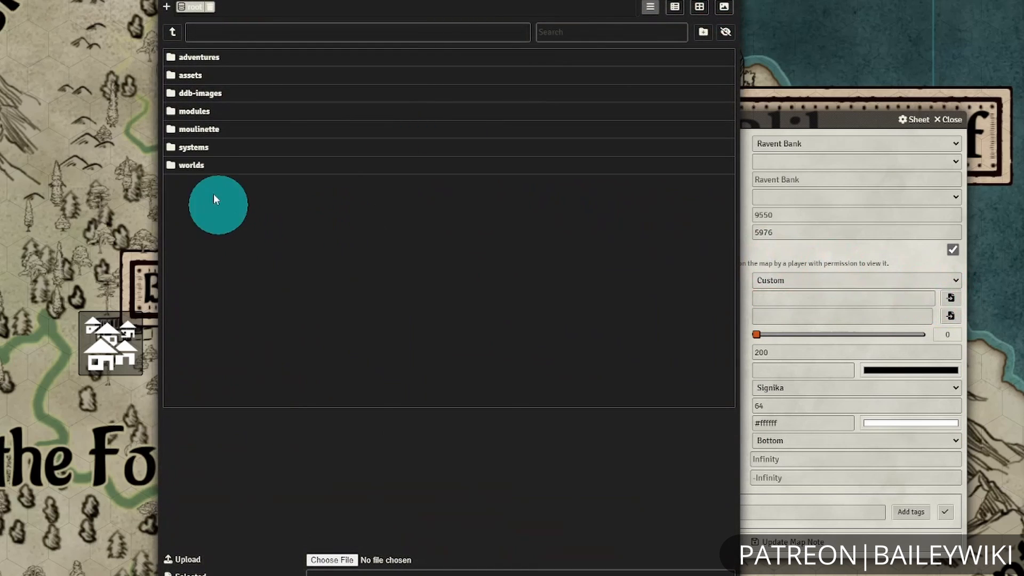
Set the Ravent Bank note's custom icon to active-tile-1x1-info.webp from modules/baileywiki-maps-premium-towns/maps/active-tiles and update the note.
left_click(195, 113)
scroll(412, 220, "down", 3)
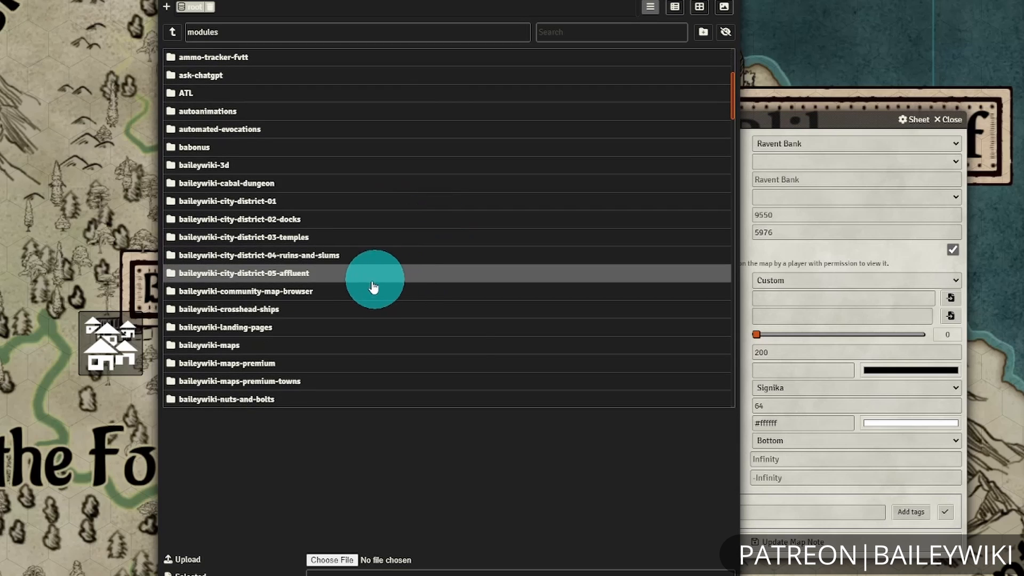
left_click(330, 385)
left_click(224, 148)
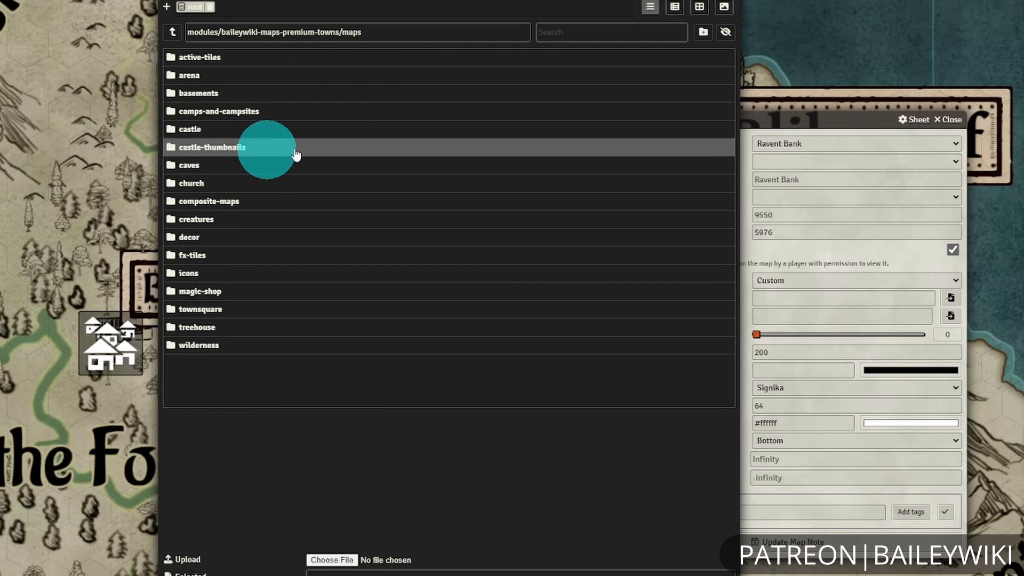
left_click(219, 59)
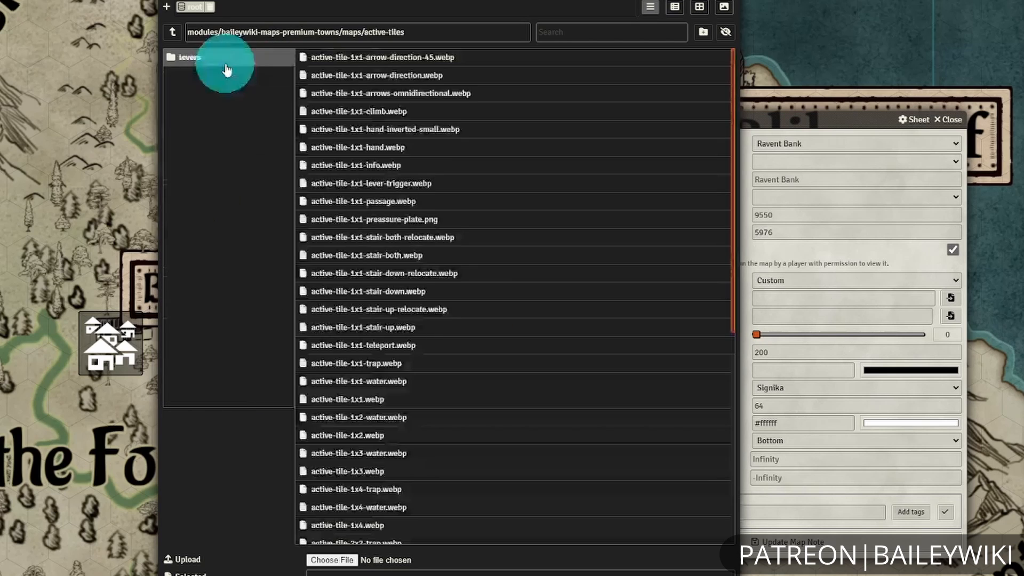
left_click(668, 15)
scroll(560, 192, "down", 3)
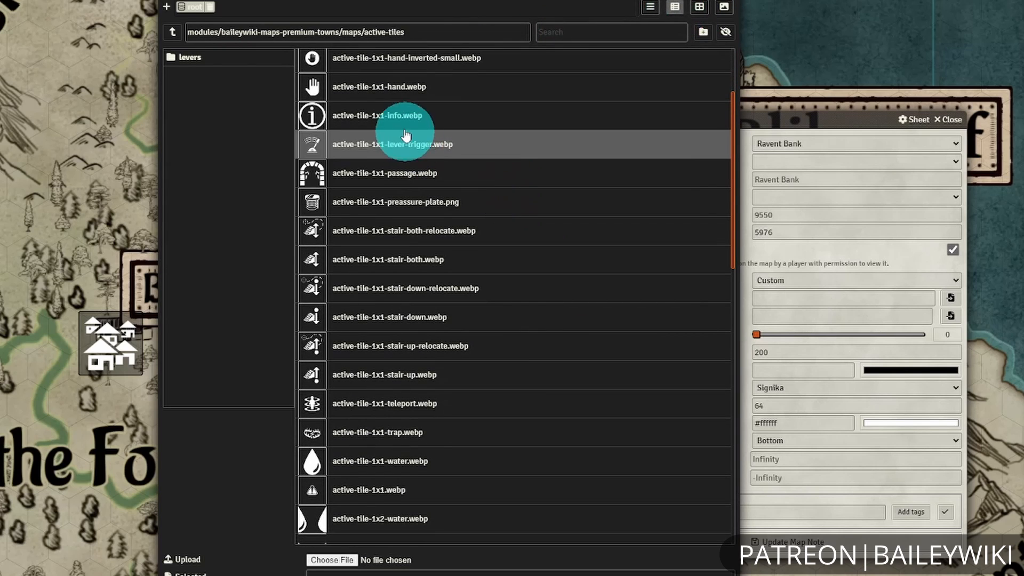
left_click(411, 114)
left_click(491, 569)
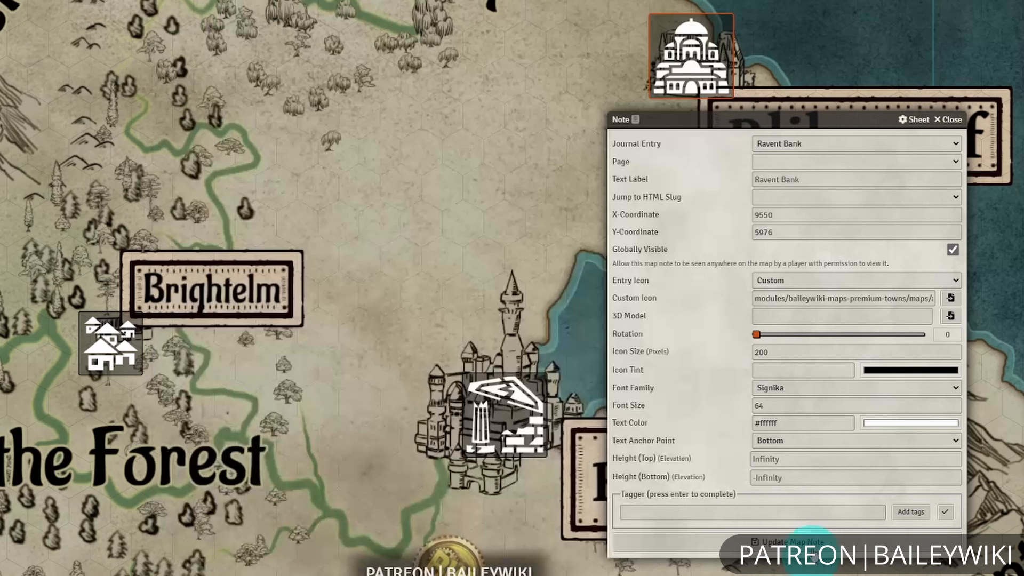
left_click(809, 549)
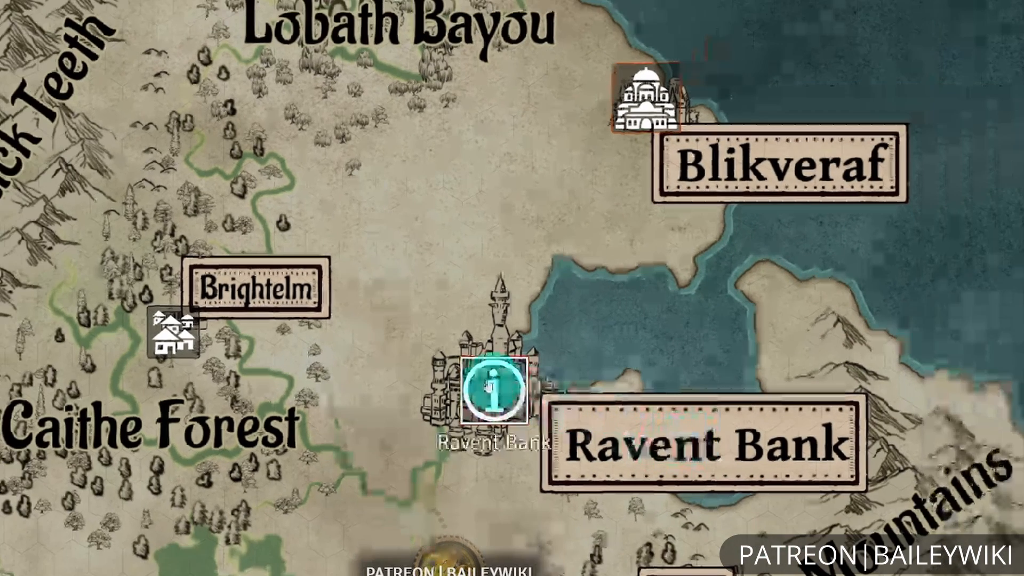
Set the Ravent Bank map note's icon size to 100 pixels and move the note between the castle and the Ravent Bank label.
left_click_drag(515, 432, 567, 372)
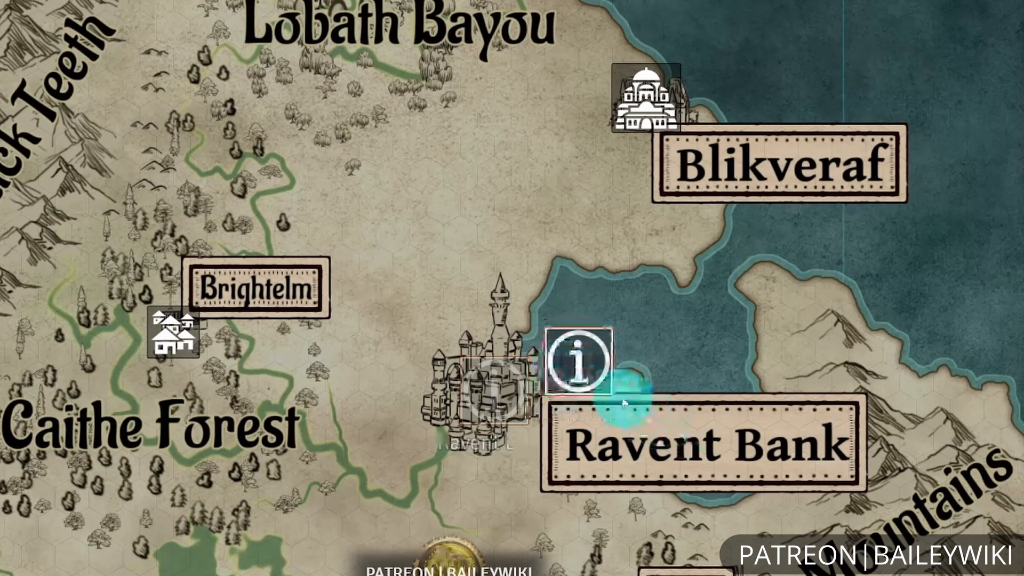
right_click(587, 371)
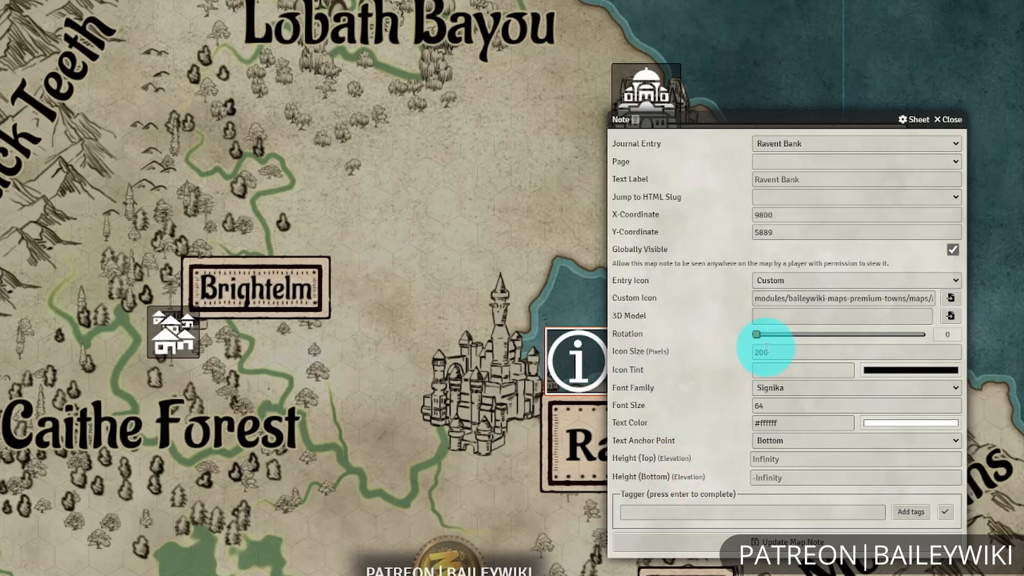
left_click(659, 352)
type("100")
key("Return")
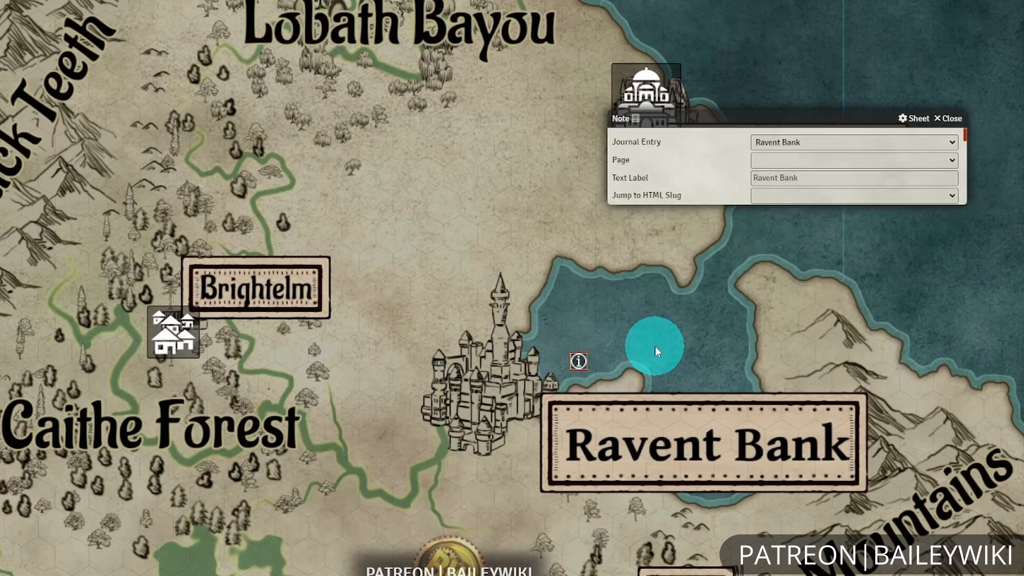
left_click_drag(576, 369, 560, 383)
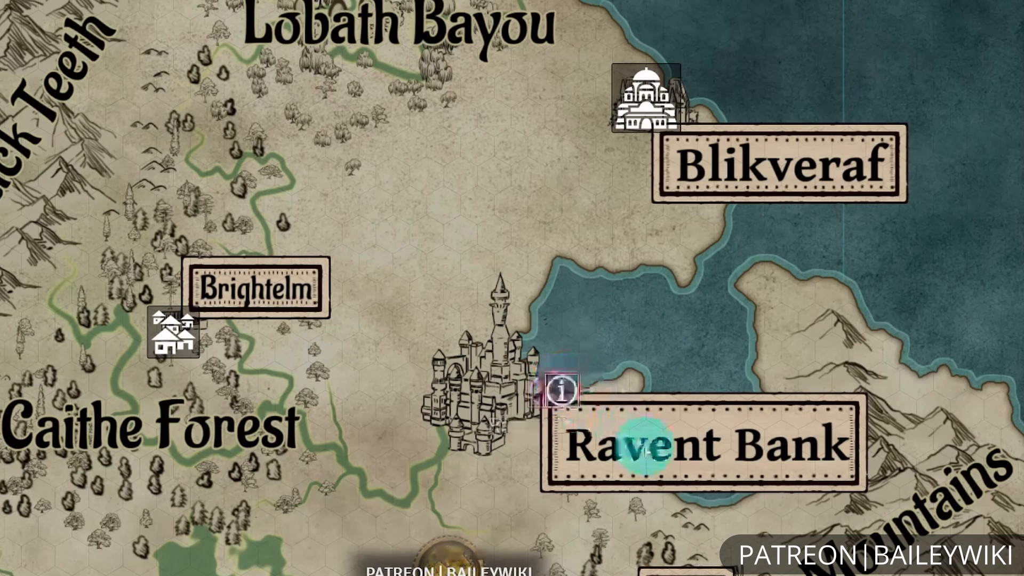
Open the Ravent Bank journal entry from its map note, view it and close it again.
double_click(560, 390)
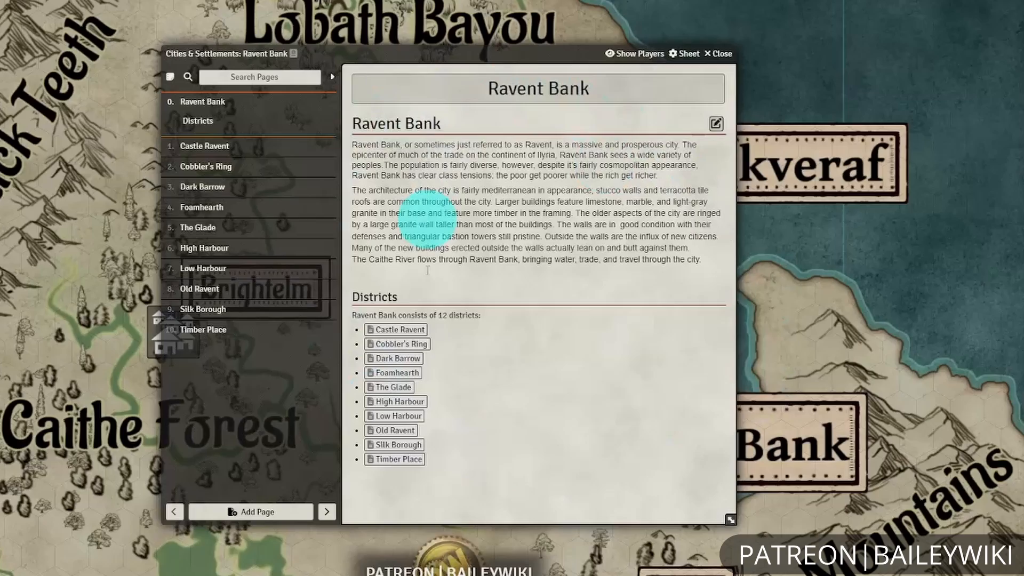
left_click(719, 53)
scroll(579, 384, "down", 5)
left_click(389, 252)
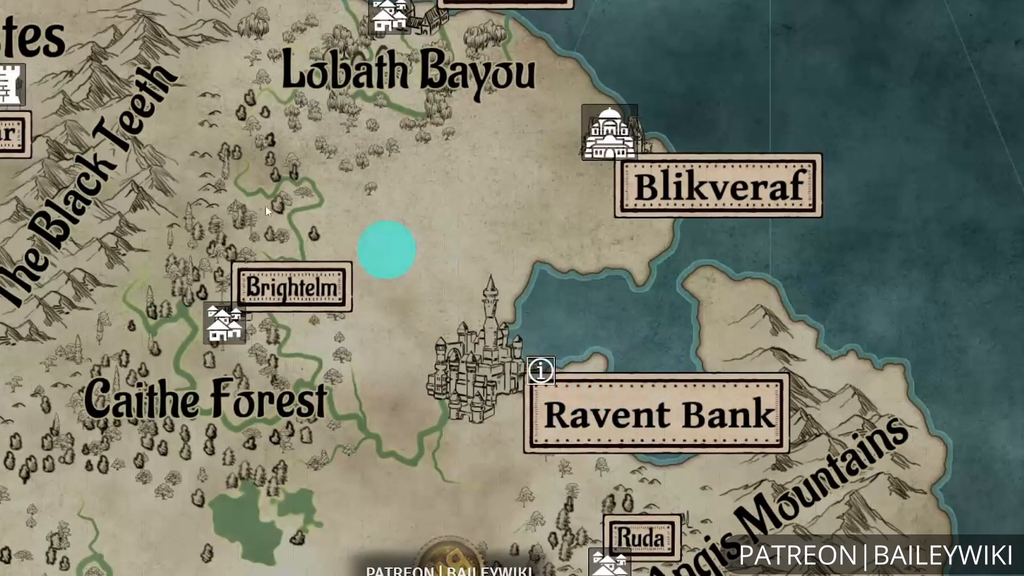
scroll(651, 247, "down", 6)
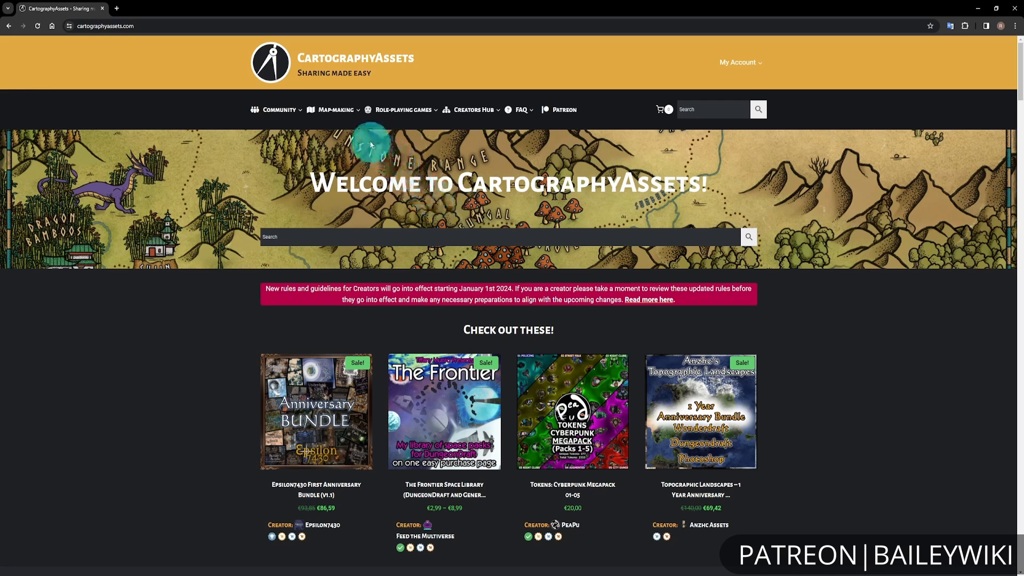
Open the software-specific Wonderdraft category of map-making assets on the CartographyAssets website.
mouse_move(357, 122)
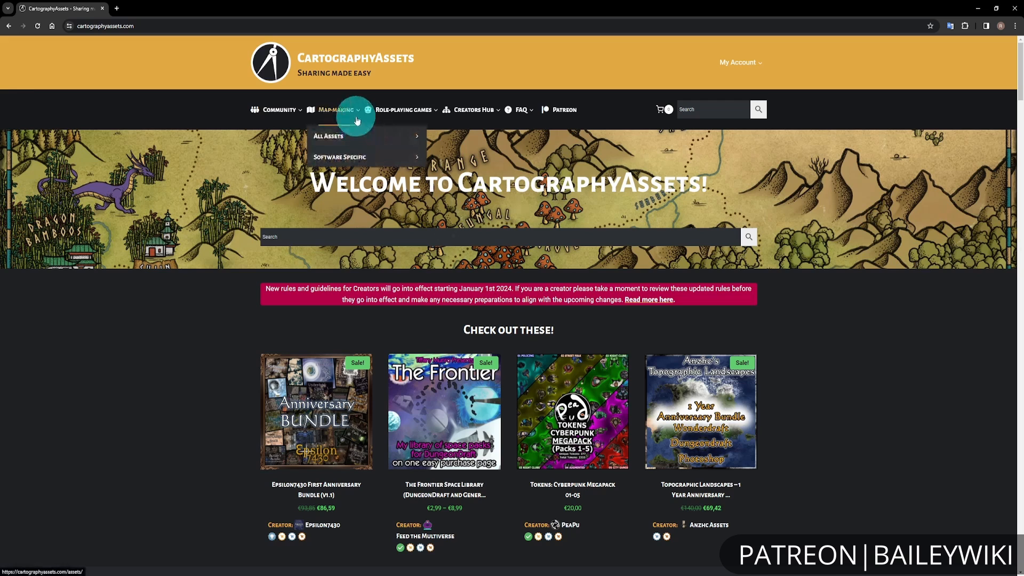
mouse_move(352, 157)
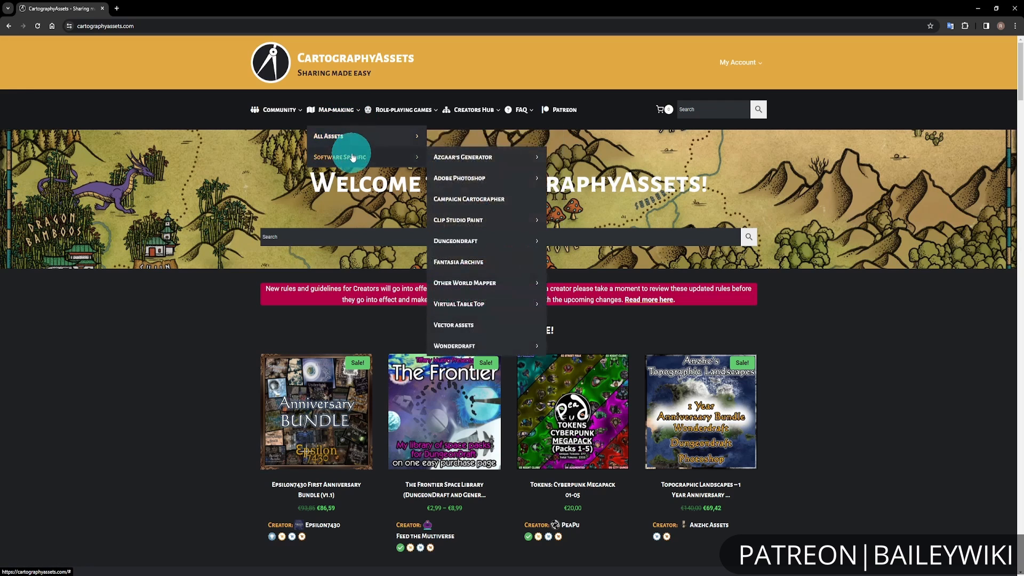
mouse_move(462, 350)
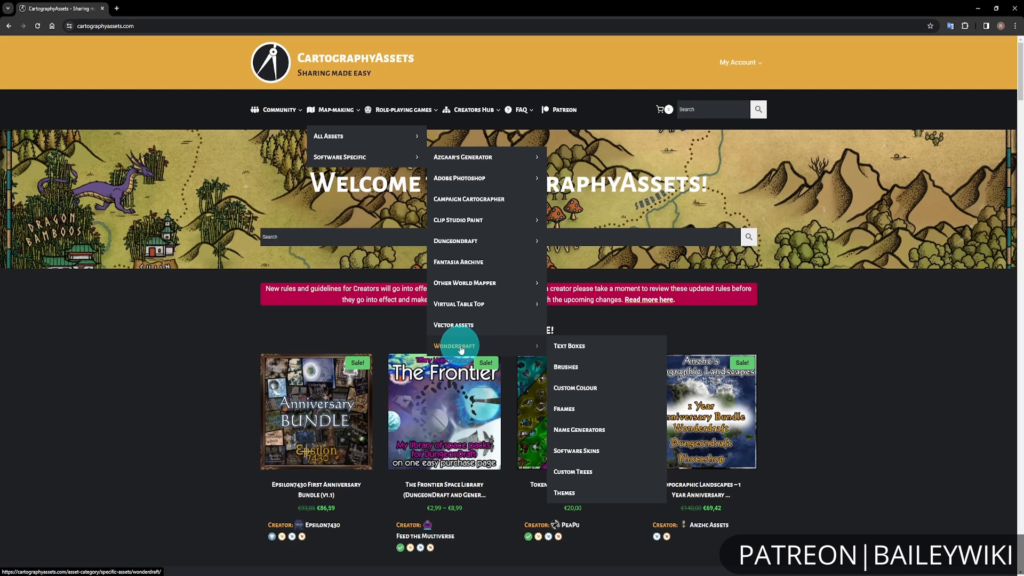
left_click(461, 349)
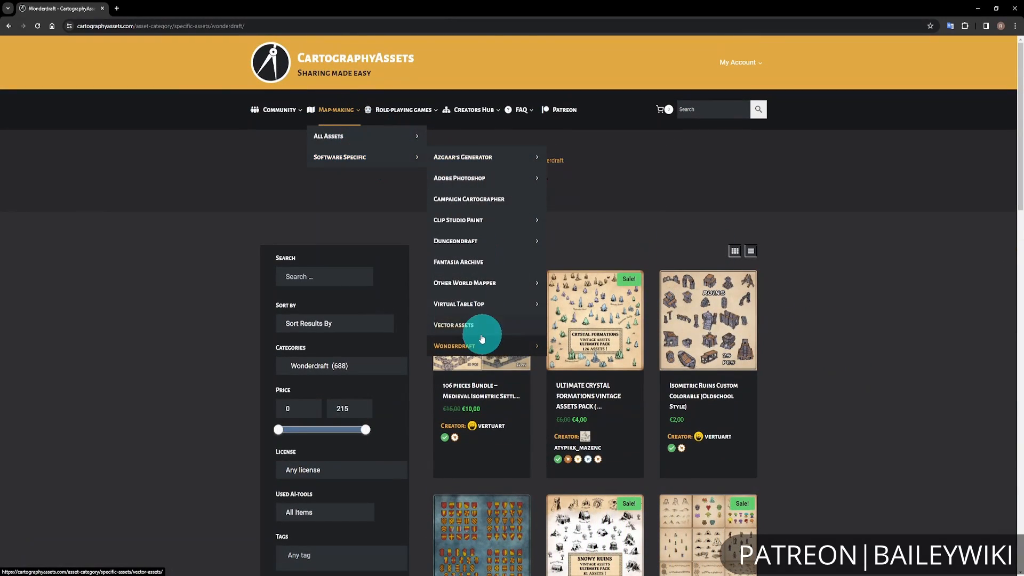
mouse_move(507, 344)
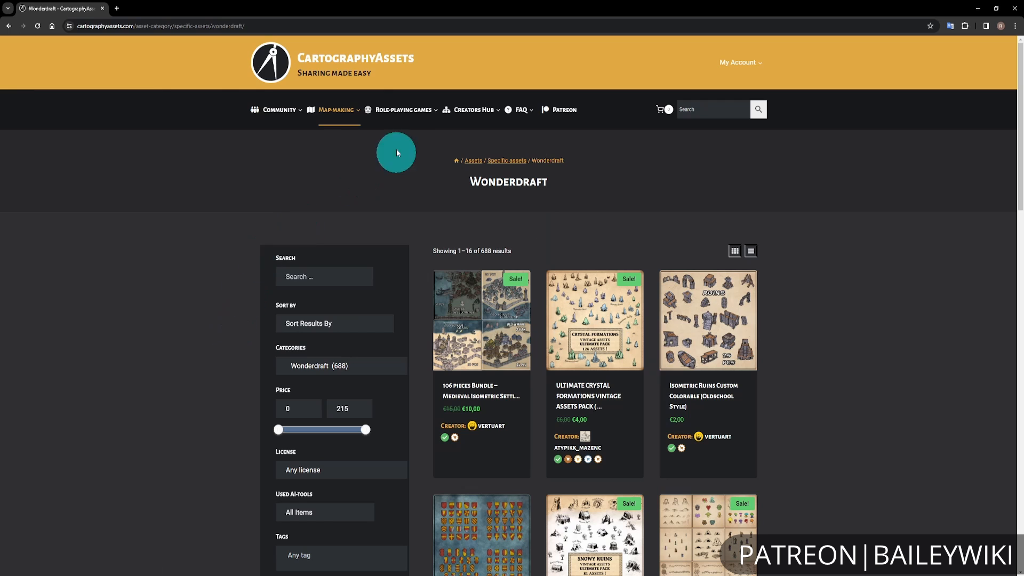
Browse the Wonderdraft asset packs and open the Ultimate Winter and Snowy Settlements pack to view its preview images.
scroll(161, 355, "down", 3)
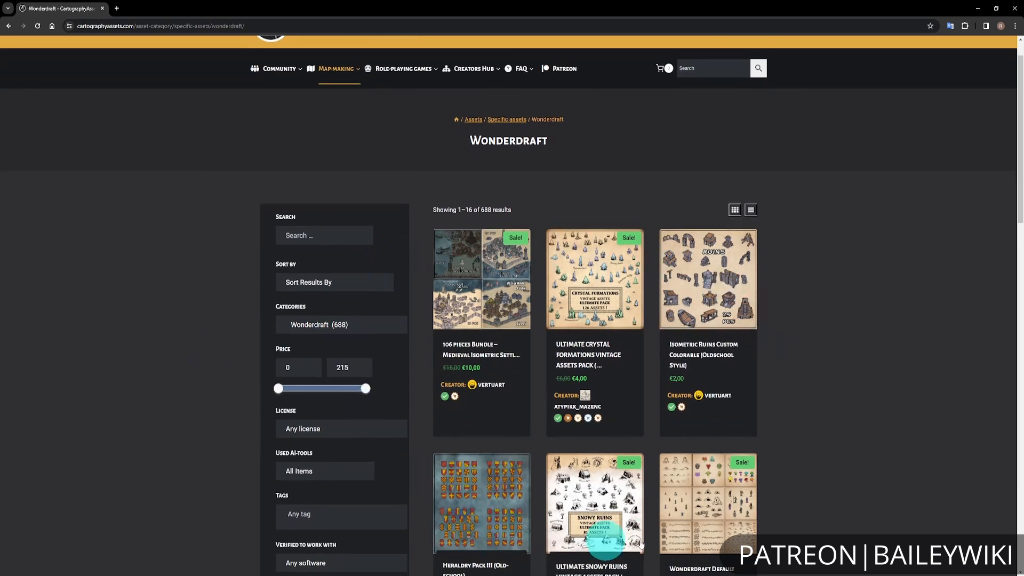
scroll(832, 465, "up", 1)
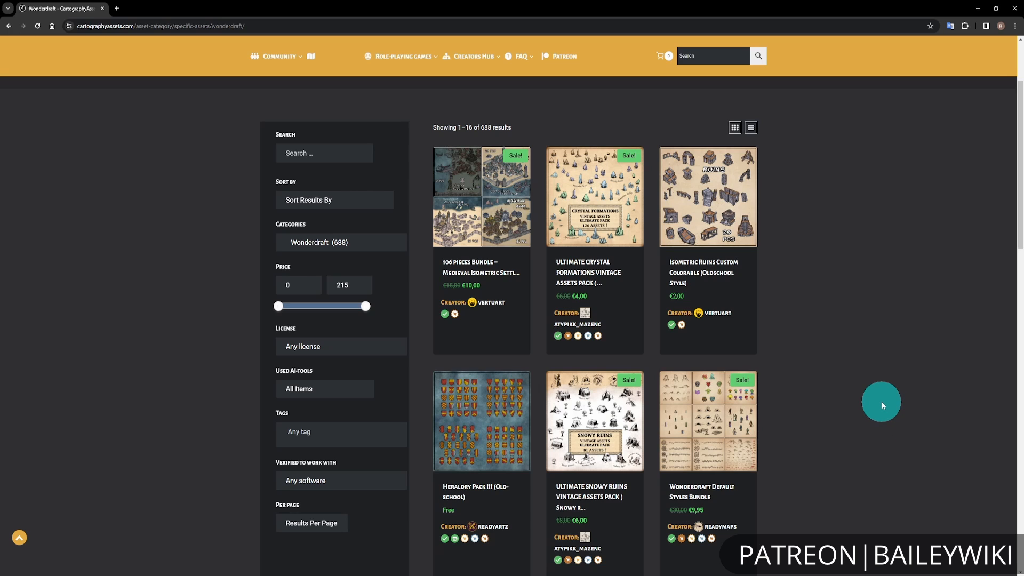
scroll(883, 405, "down", 3)
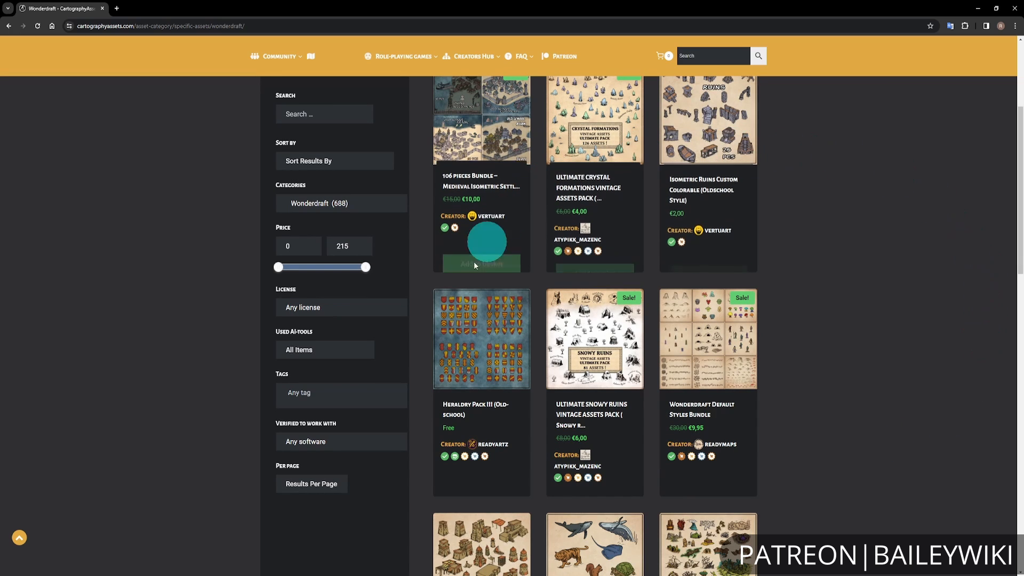
scroll(884, 493, "down", 4)
scroll(901, 465, "down", 7)
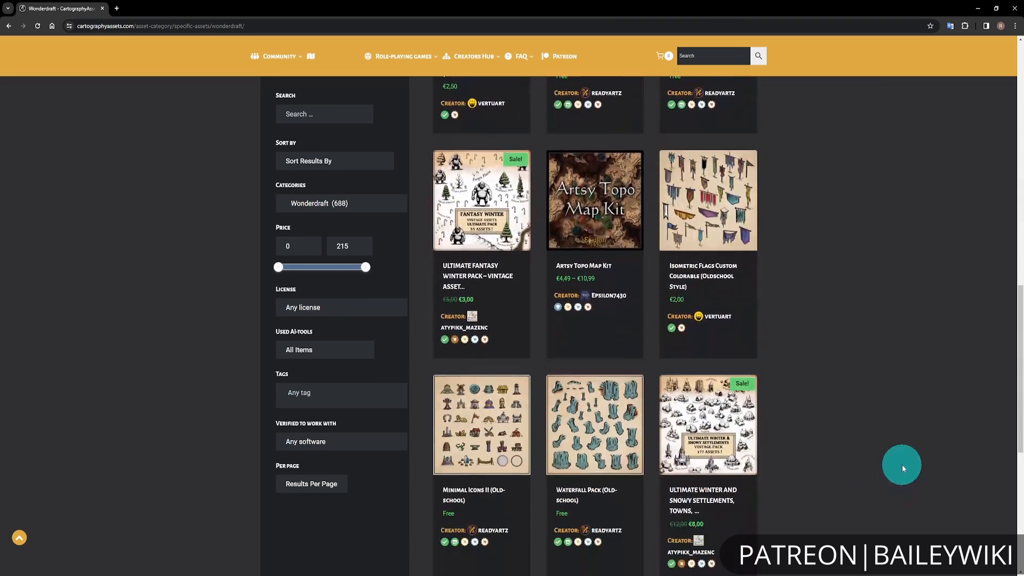
scroll(847, 476, "down", 1)
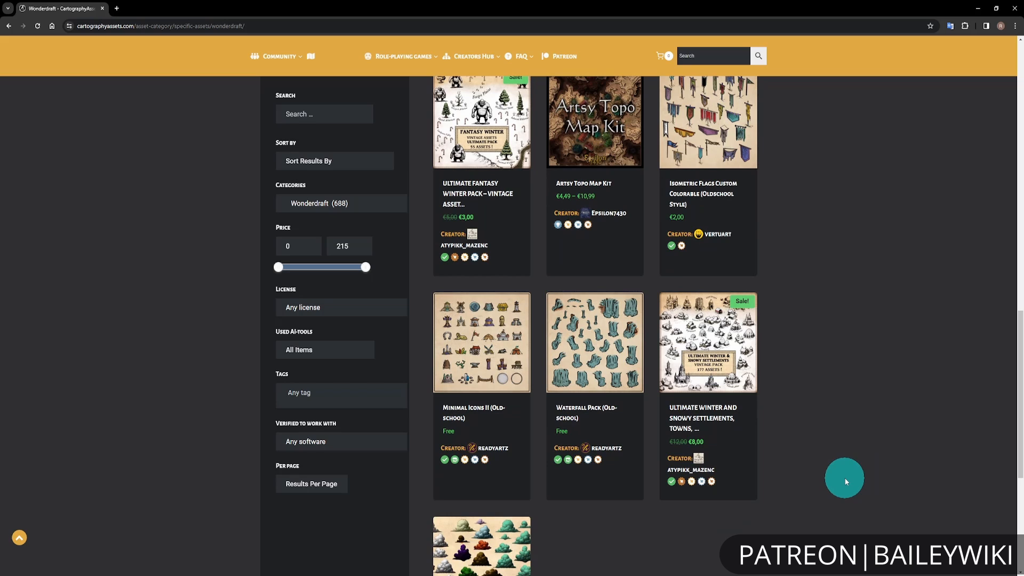
left_click(728, 340)
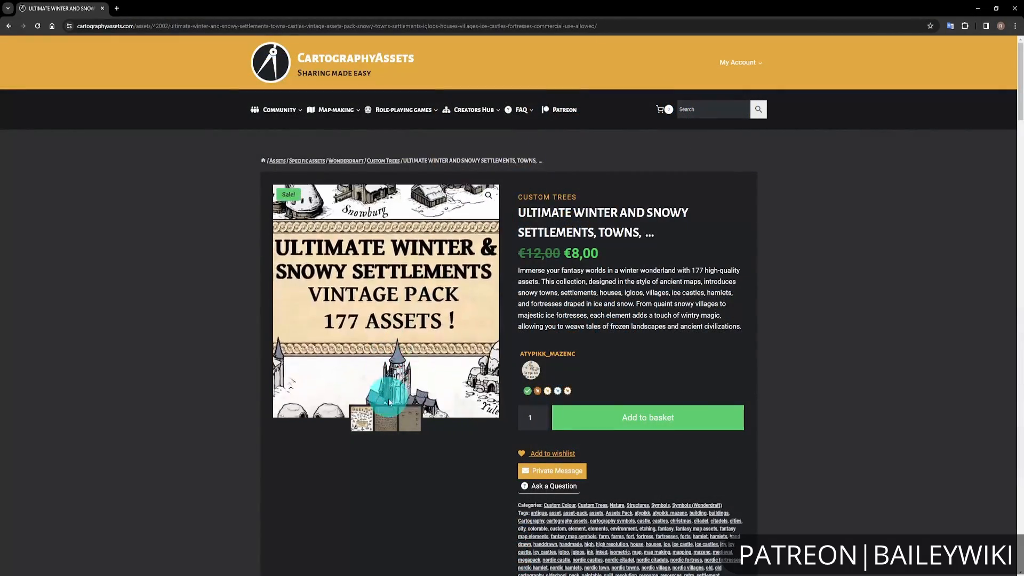
left_click(387, 419)
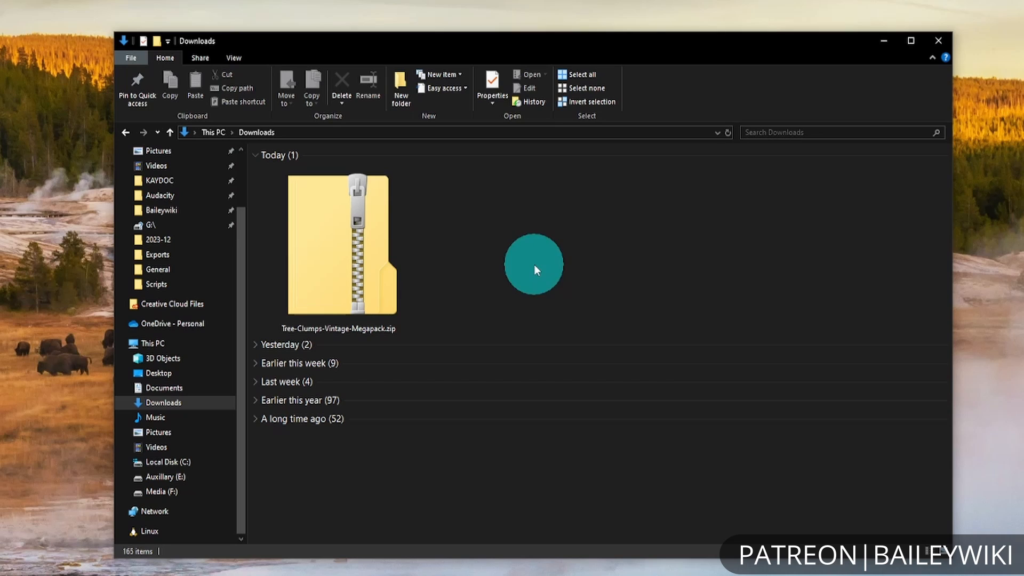
In the Downloads folder, extract Tree-Clumps-Vintage-Megapack.zip into its own folder with 7-Zip.
right_click(385, 245)
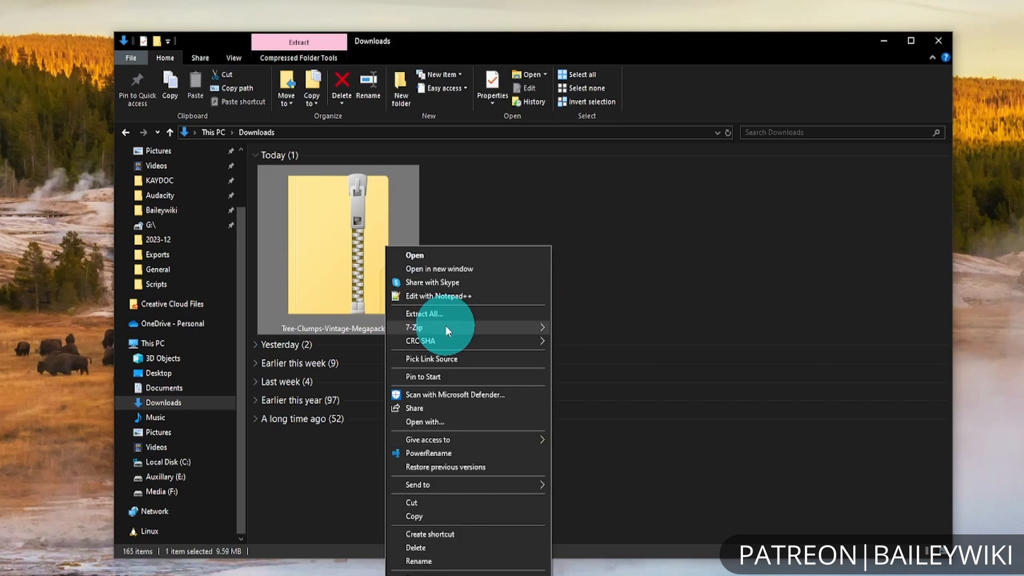
mouse_move(446, 326)
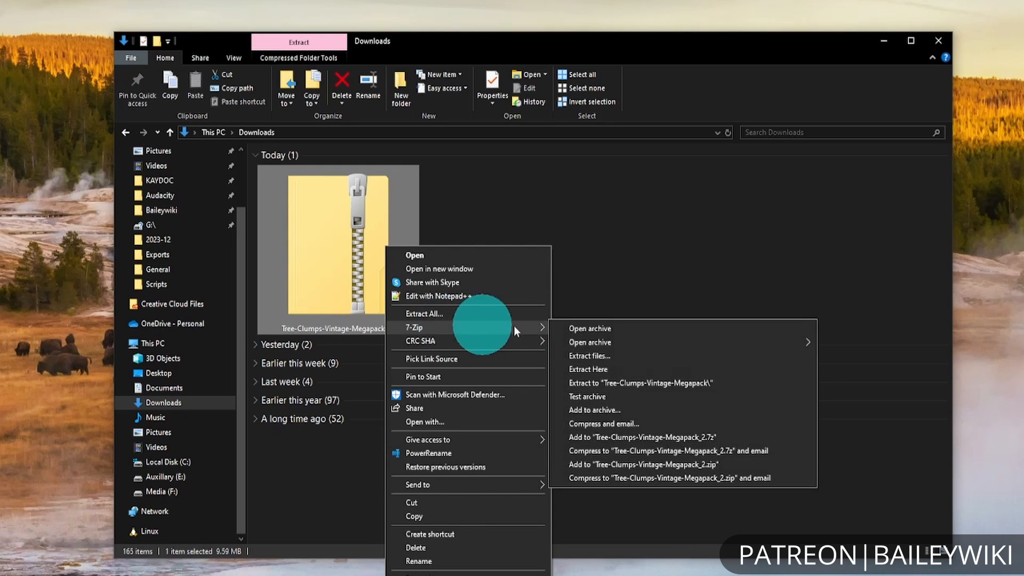
left_click(655, 383)
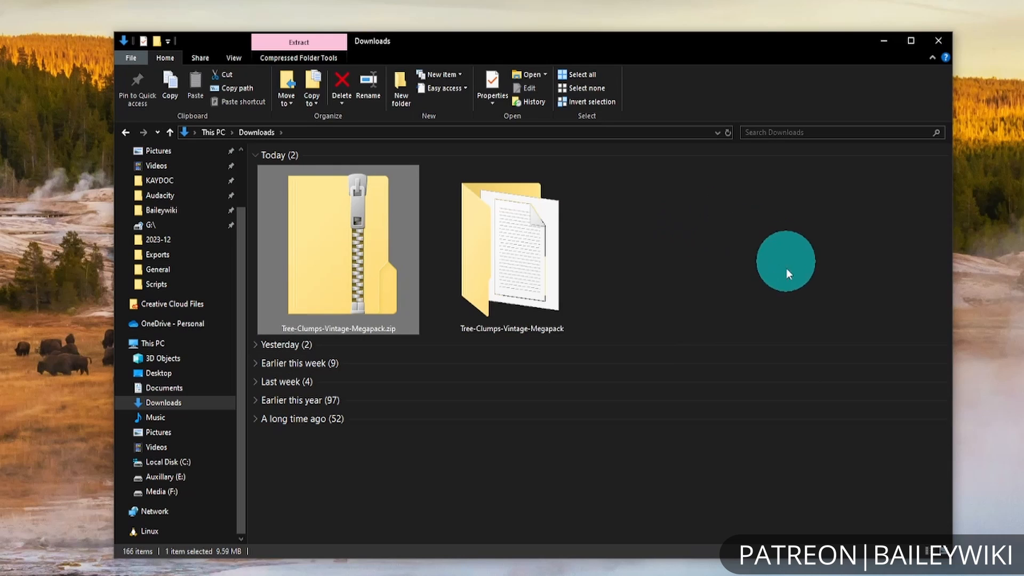
Go through the extracted megapack to sprites, trees and view the tree images in the "trees alone aty" folder.
double_click(541, 223)
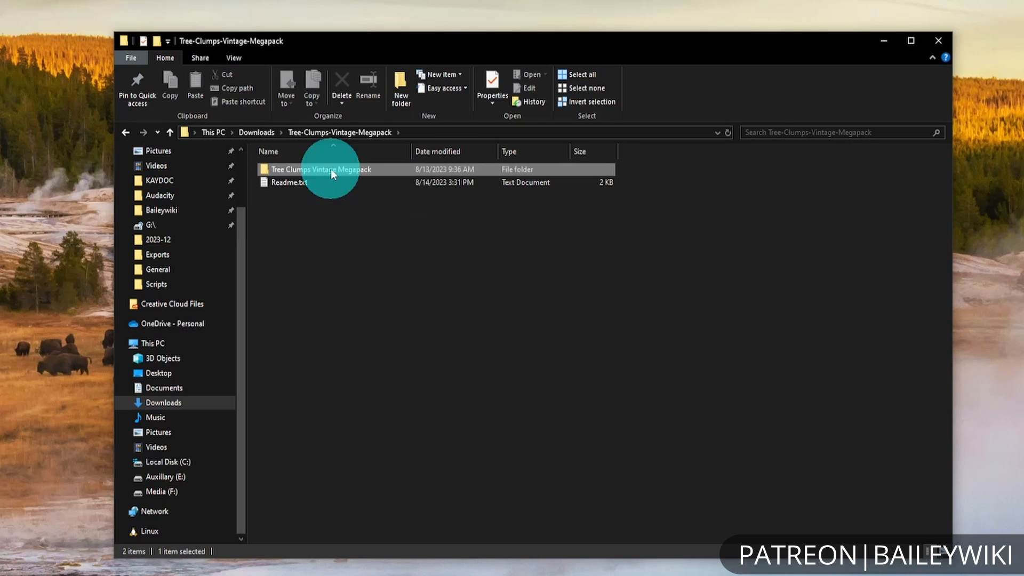
double_click(331, 169)
double_click(331, 168)
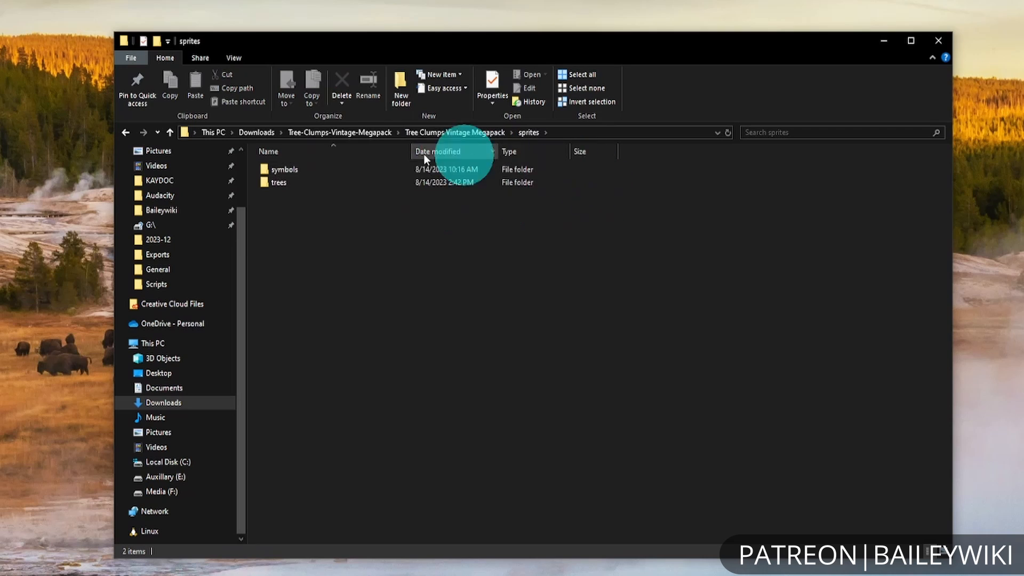
double_click(304, 183)
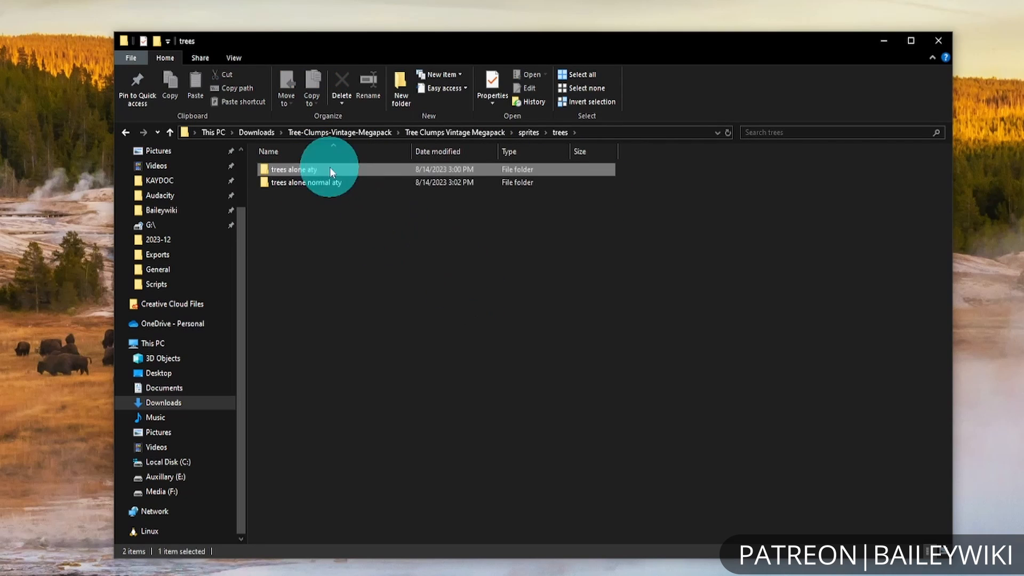
double_click(329, 169)
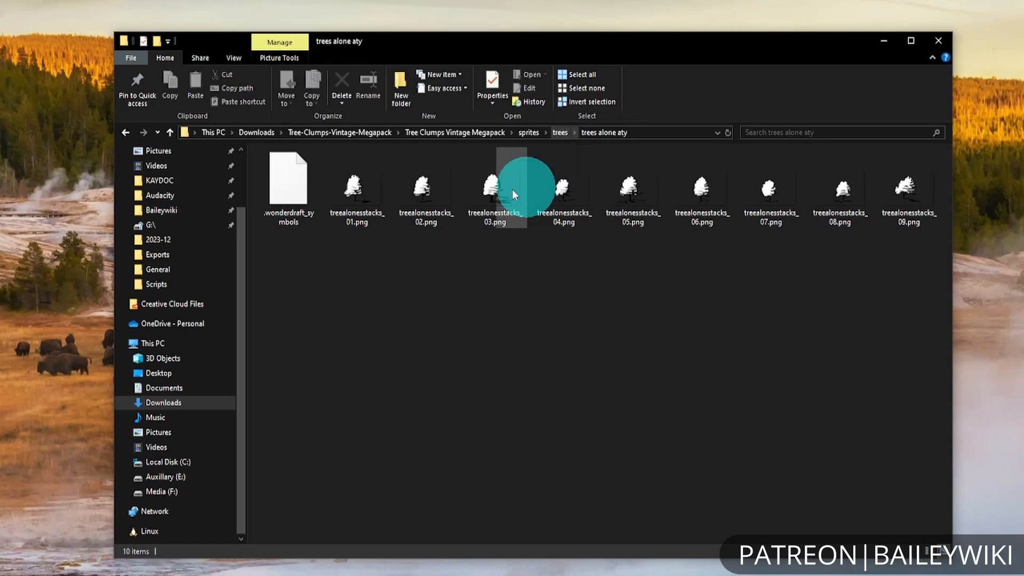
View the tree images in the "trees alone normal aty" folder and return to the trees folder.
left_click(562, 134)
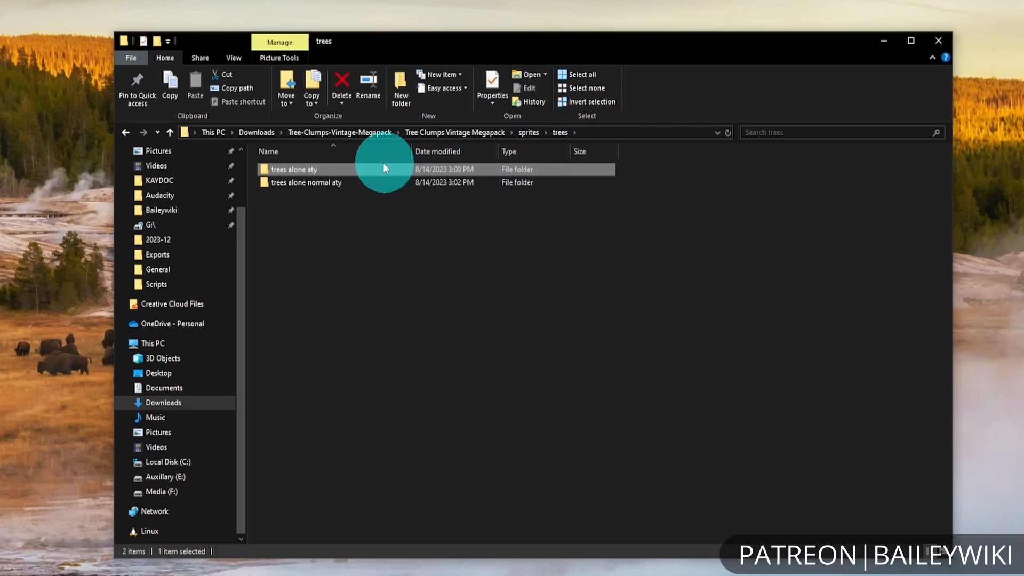
double_click(338, 182)
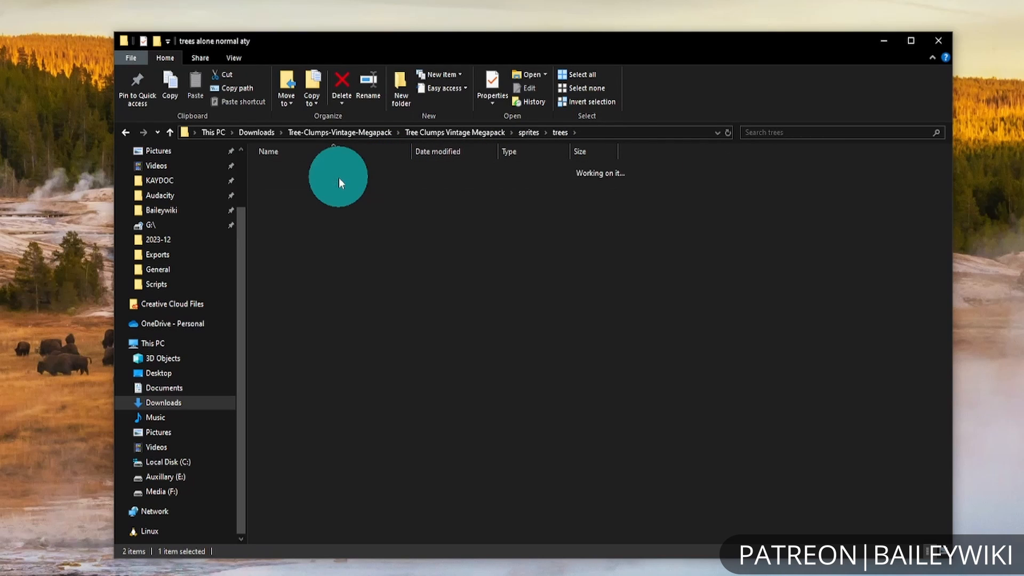
left_click(526, 133)
double_click(299, 181)
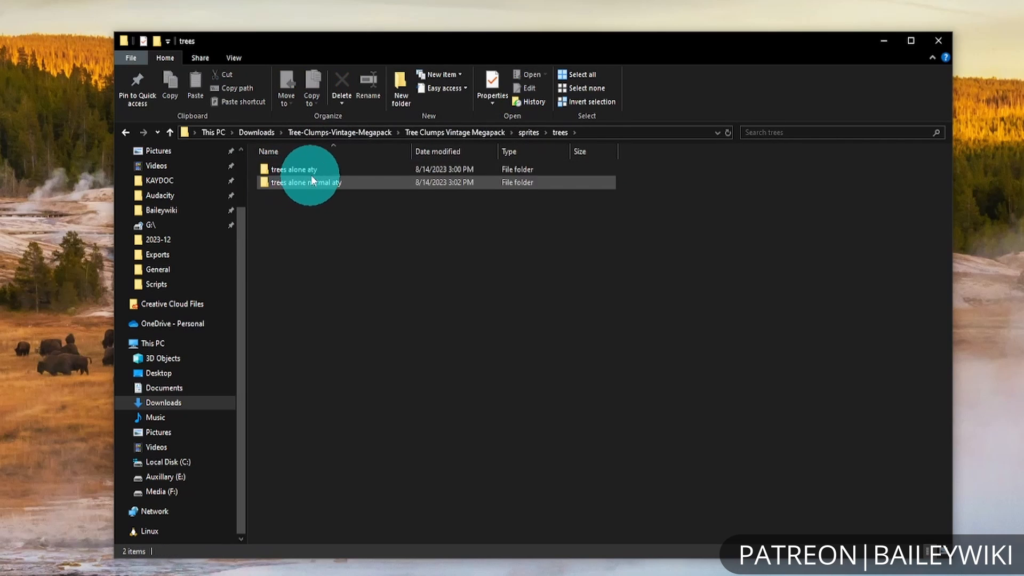
In the megapack's sprites folder, go through symbols to Tree Clumps Aty and look over the custom, normal and sample tree clump images.
left_click(529, 133)
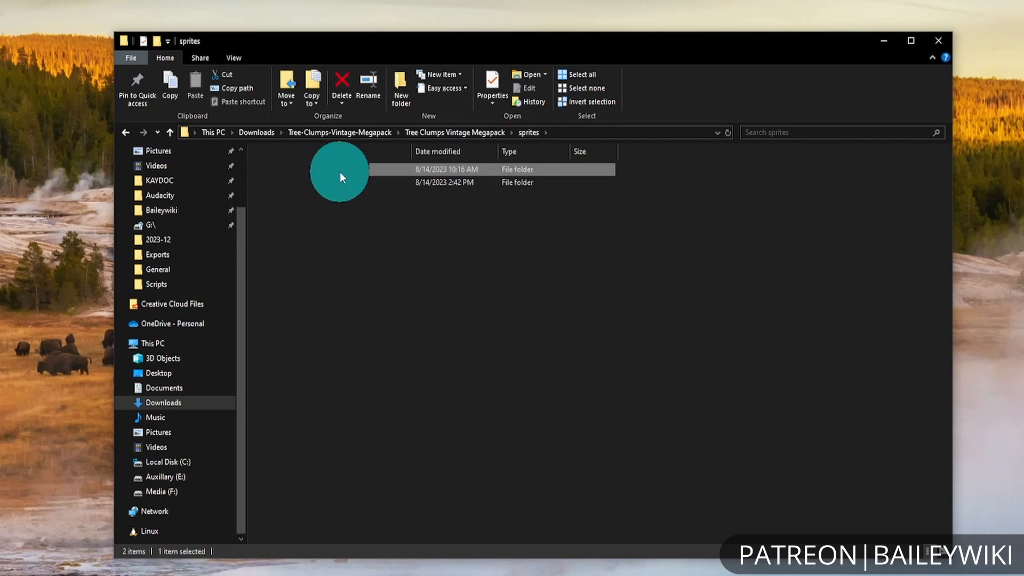
double_click(341, 172)
double_click(346, 167)
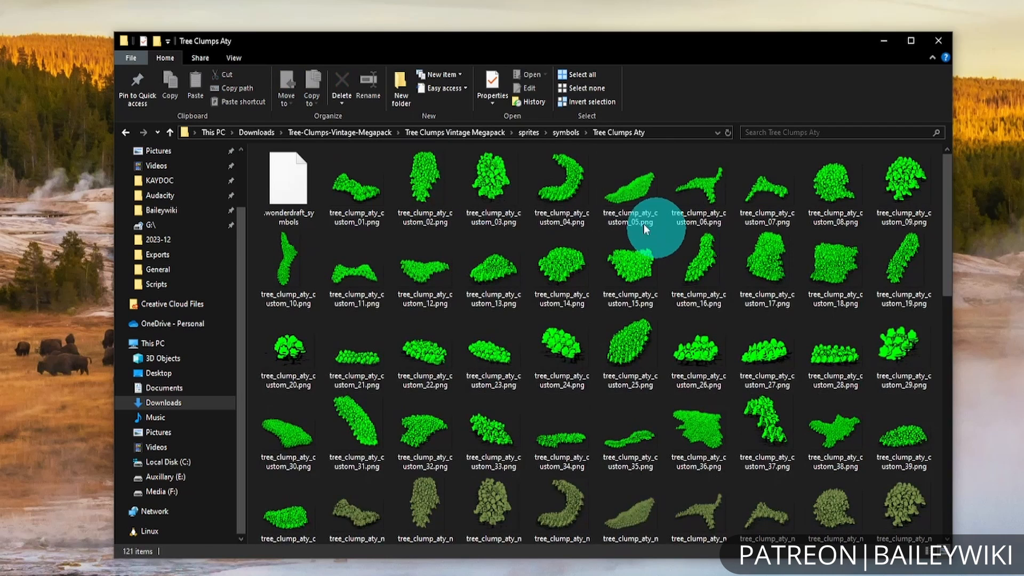
scroll(823, 377, "down", 5)
scroll(839, 405, "up", 5)
left_click(396, 165)
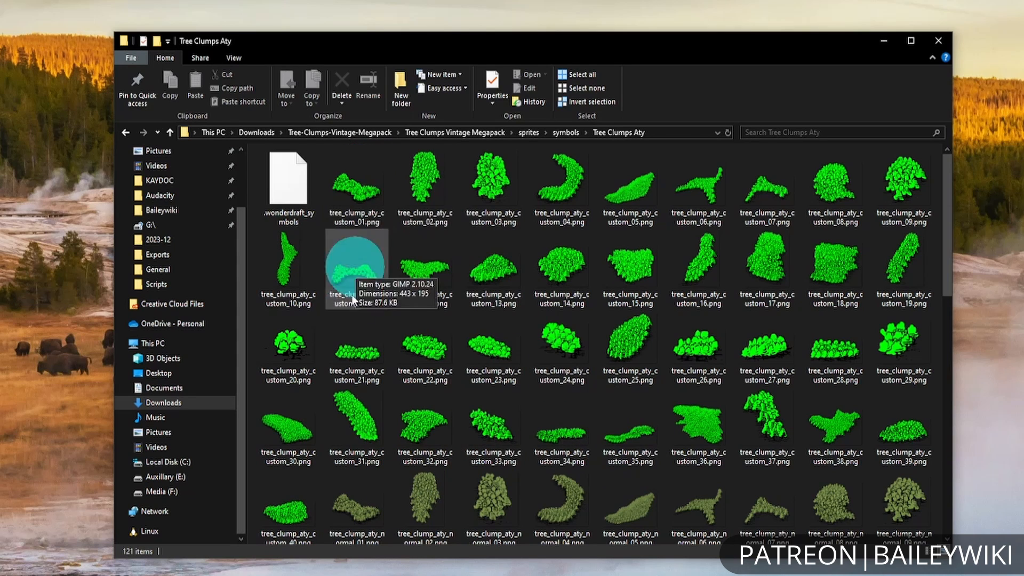
scroll(627, 349, "down", 8)
scroll(632, 356, "up", 5)
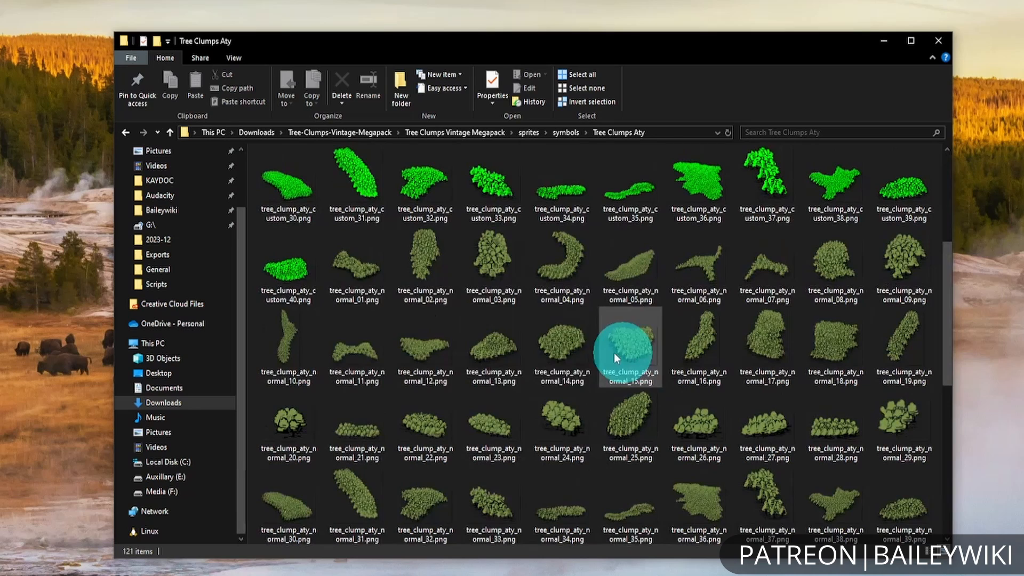
left_click(378, 299)
scroll(652, 373, "down", 2)
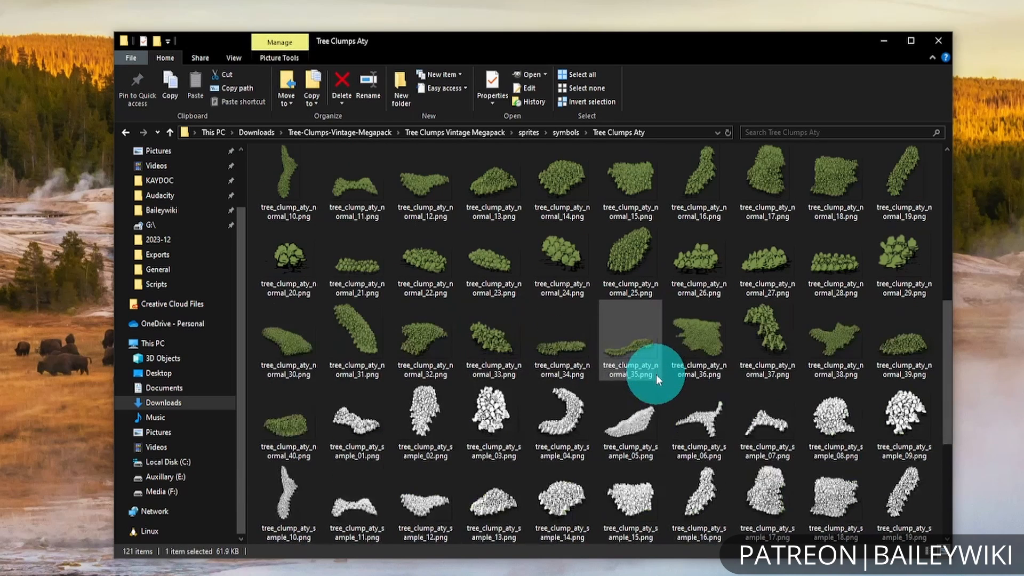
left_click(309, 407, "shift")
scroll(567, 320, "up", 2)
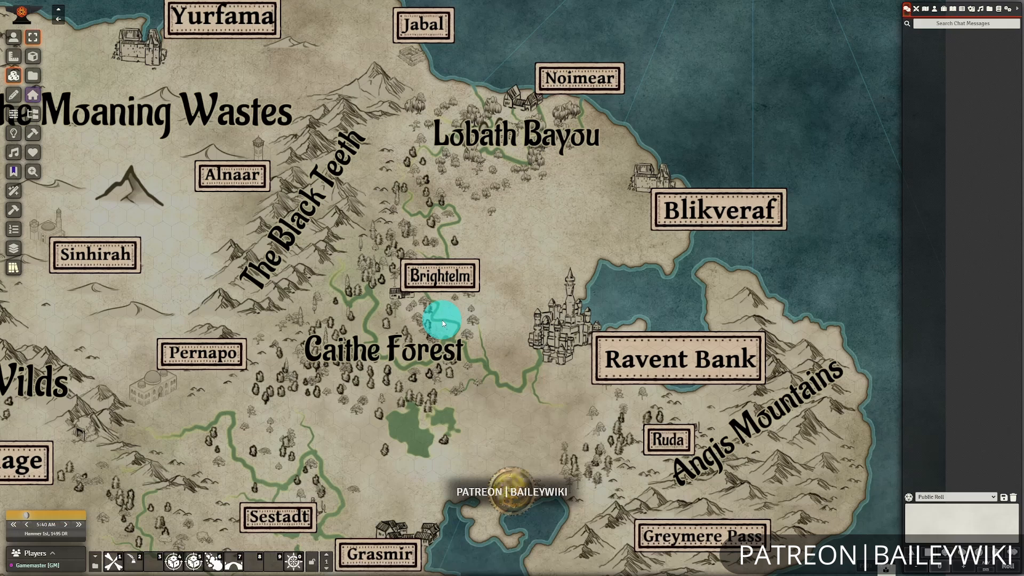
Switch to Foundry, open the Tile Browser and go to the assets/maps/tiles/atypikk-mazenc/nature folder.
left_click(30, 75)
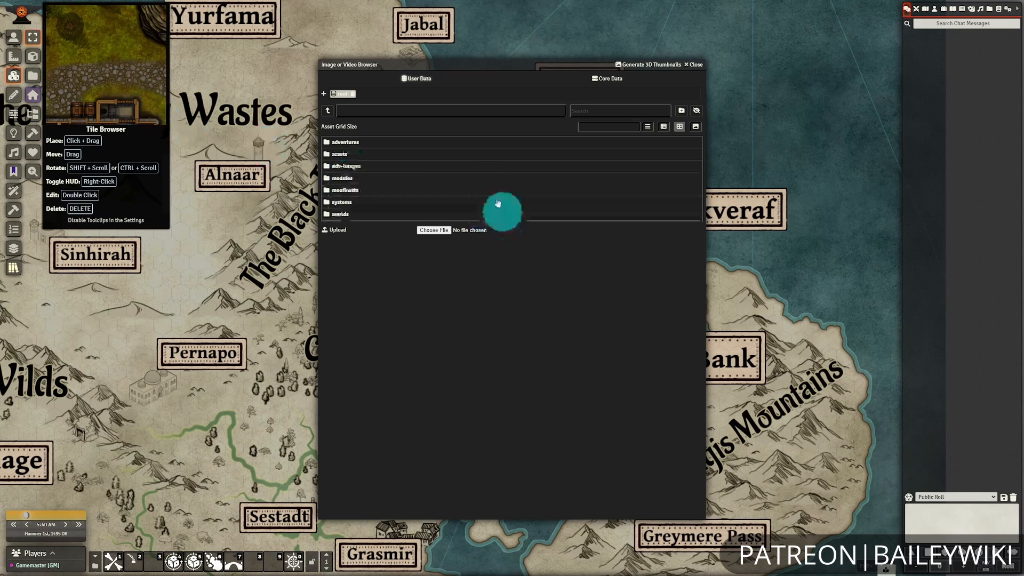
left_click(344, 159)
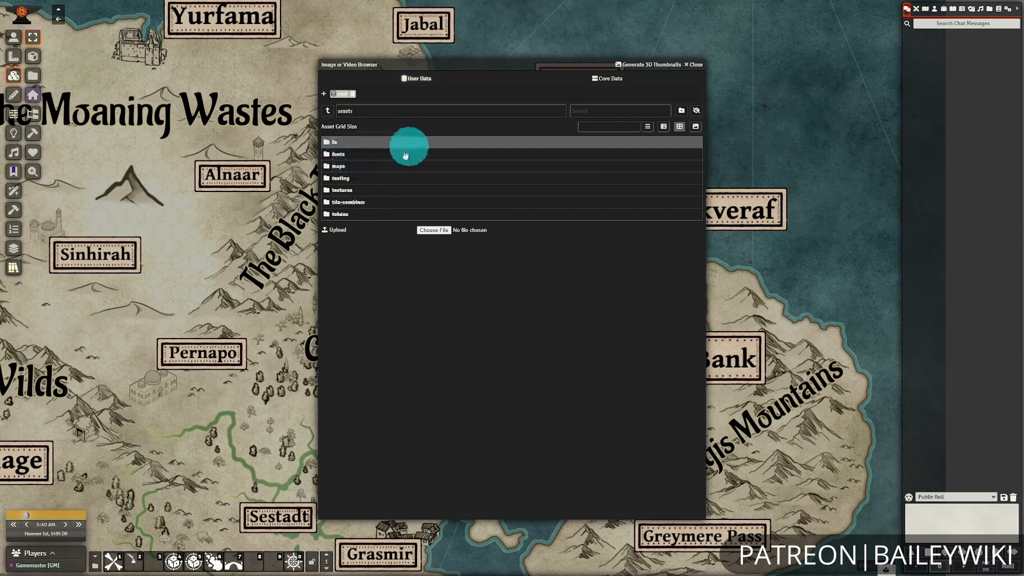
left_click(345, 167)
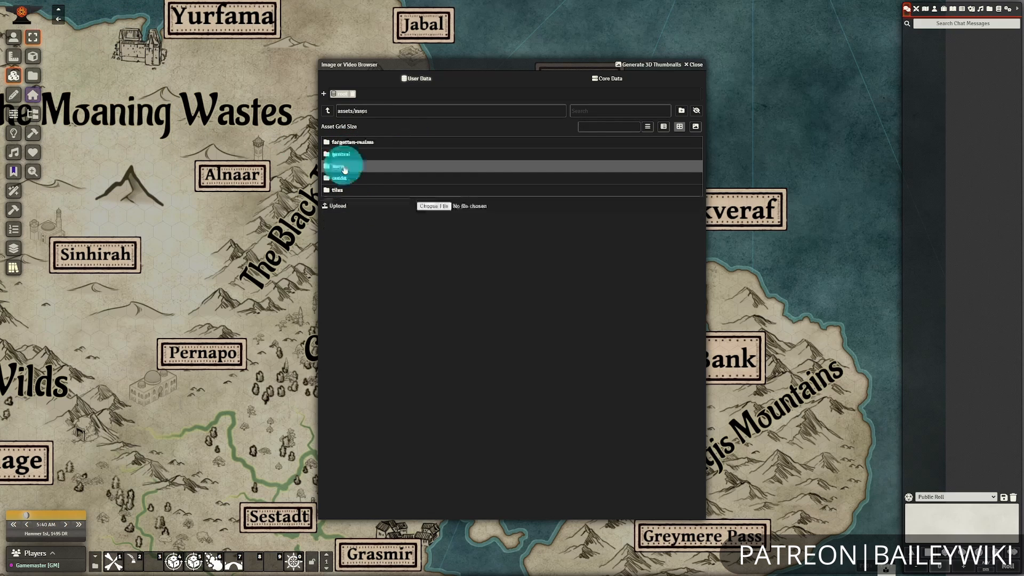
left_click(344, 190)
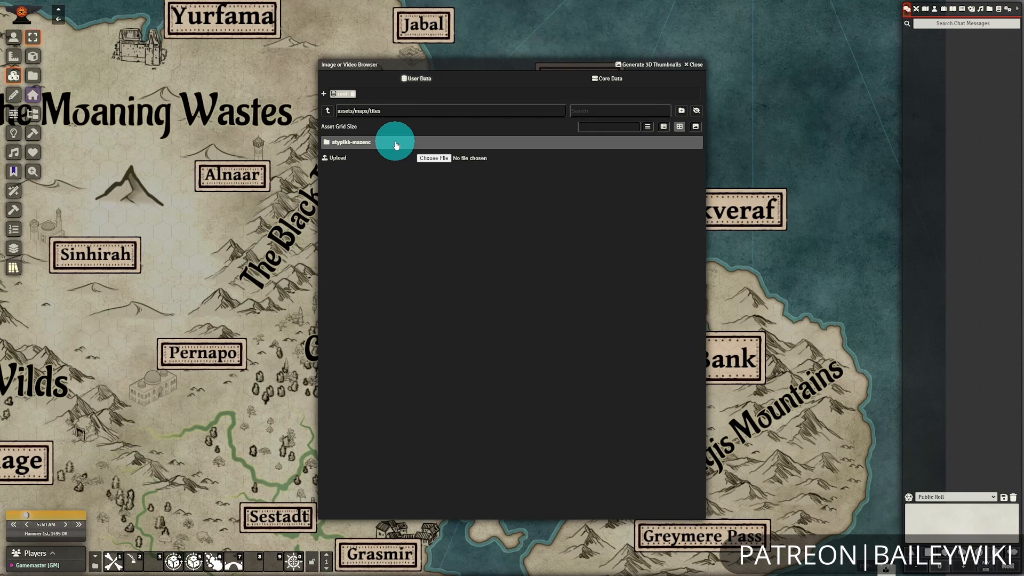
left_click(396, 143)
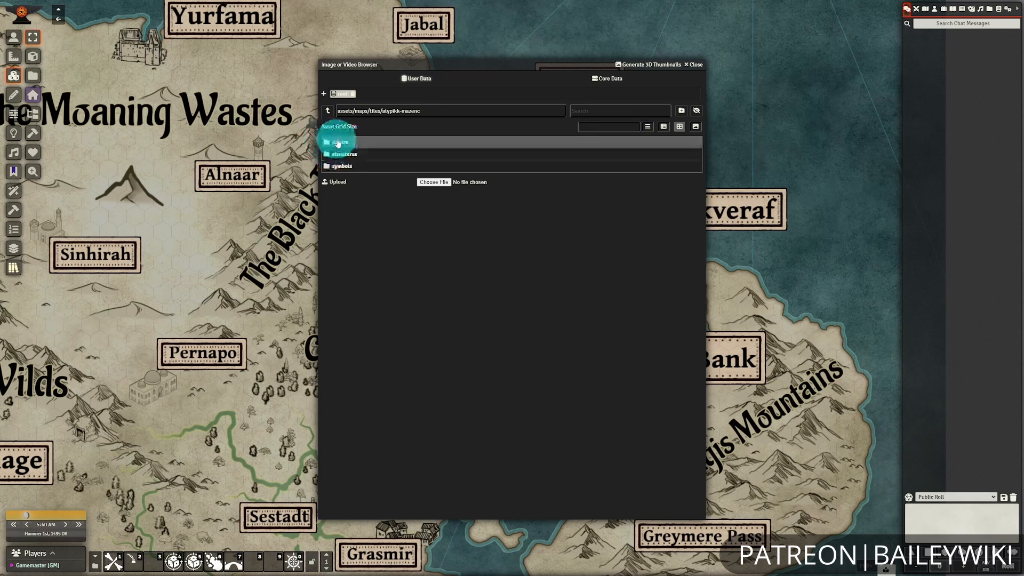
left_click(339, 142)
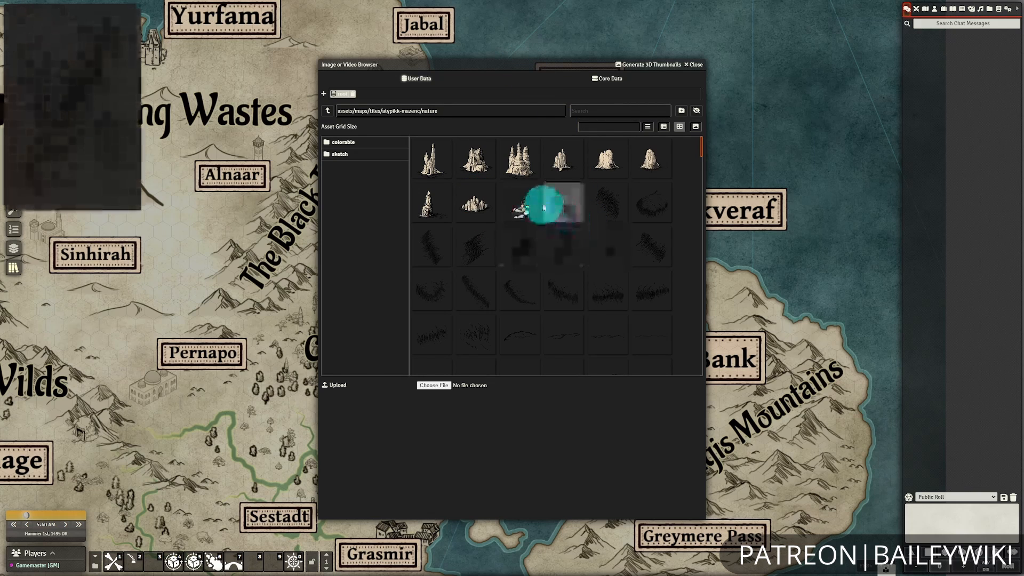
Browse the nature tiles through to the green tree clumps and move the browser window off the Caithe Forest area.
mouse_move(532, 202)
scroll(598, 298, "down", 10)
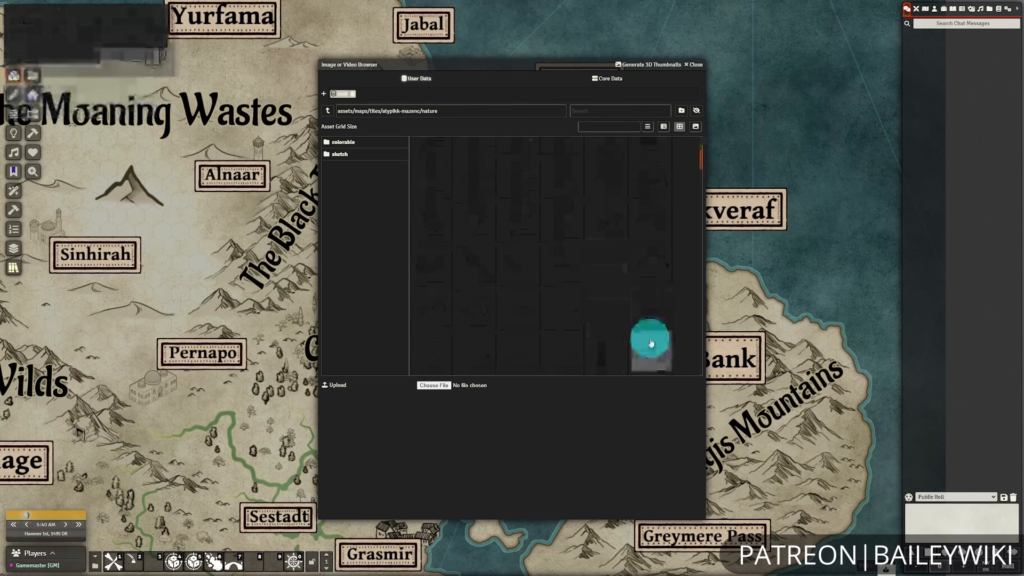
scroll(653, 343, "down", 5)
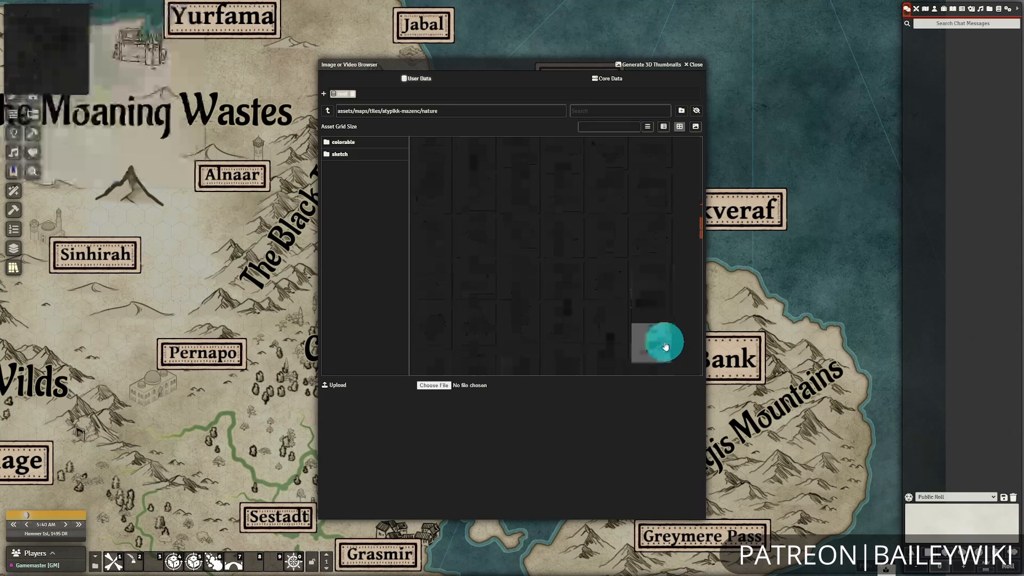
scroll(665, 344, "down", 10)
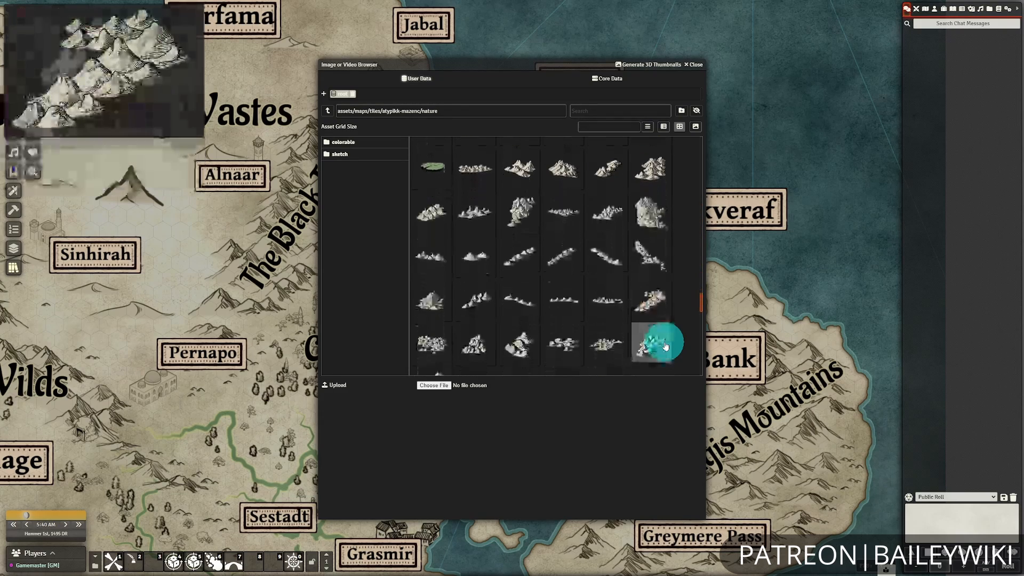
scroll(656, 303, "down", 10)
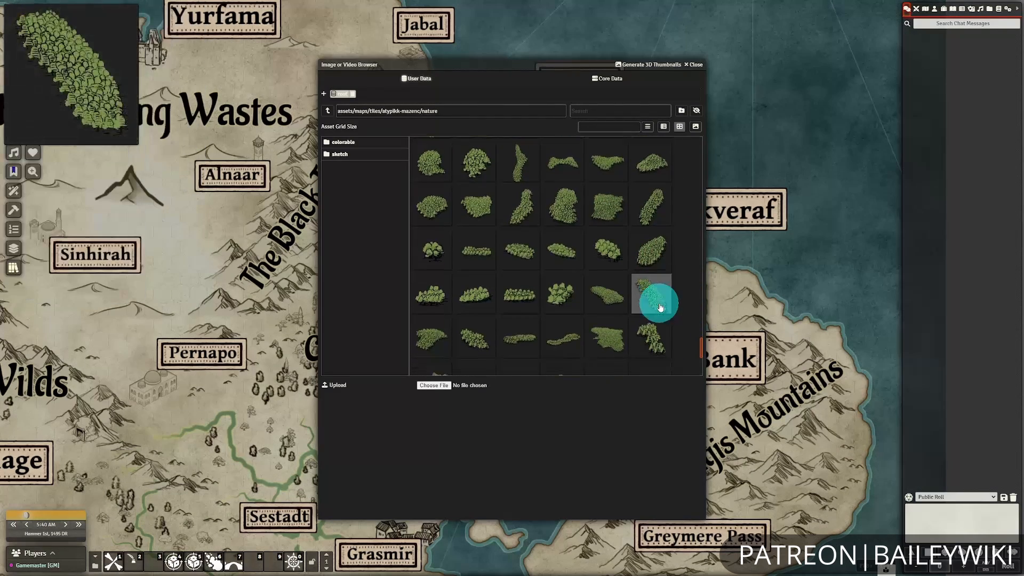
left_click_drag(522, 69, 746, 84)
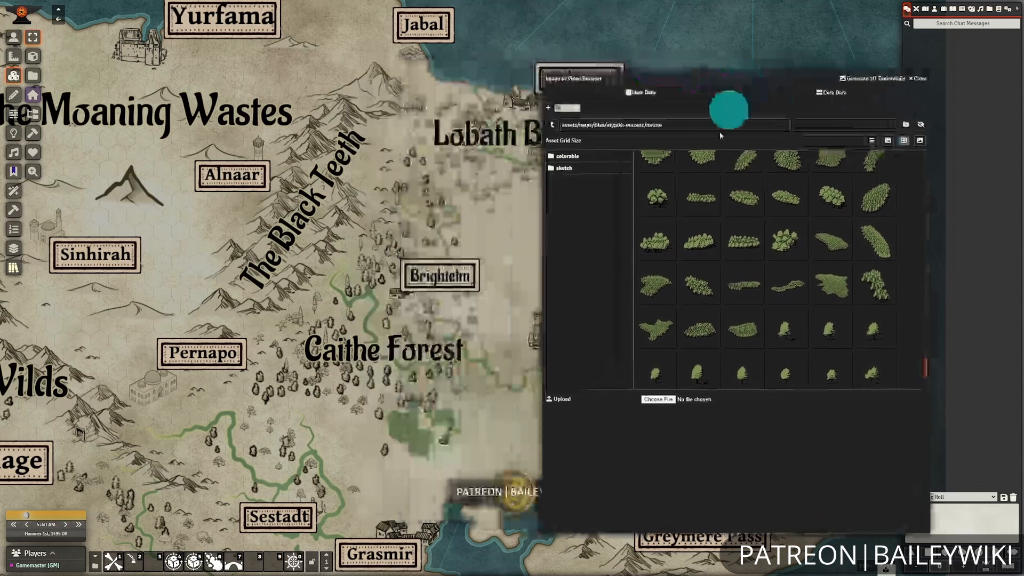
scroll(718, 303, "up", 3)
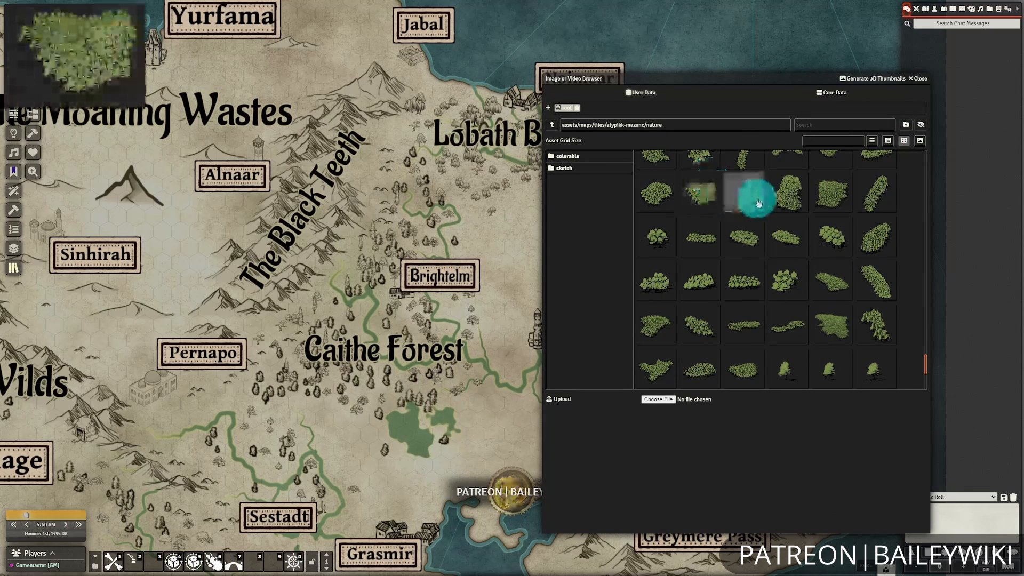
Try different Asset Grid Size values by placing tree clump tiles around Brightelm and deleting each one.
left_click_drag(790, 267, 402, 316)
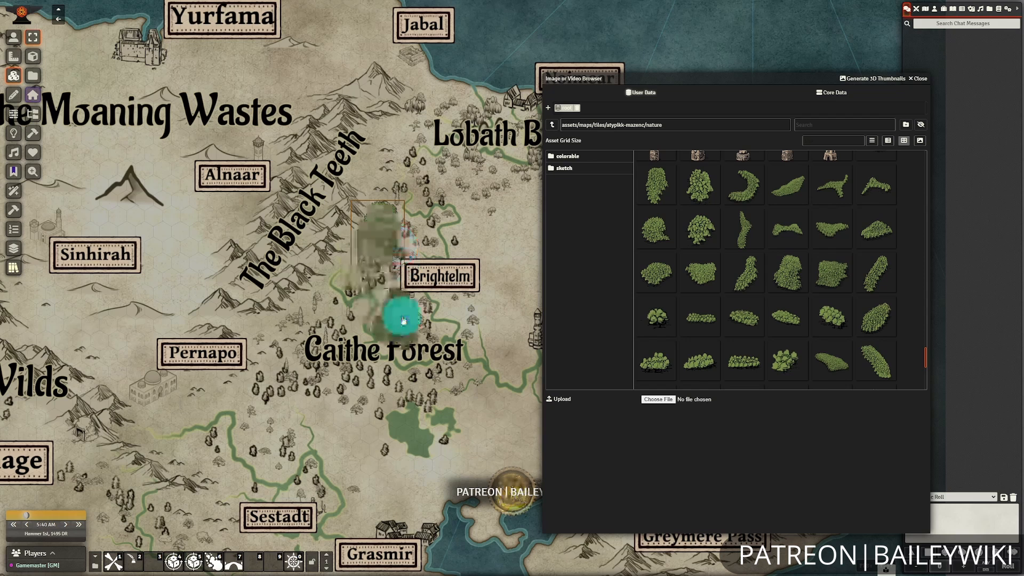
key("Delete")
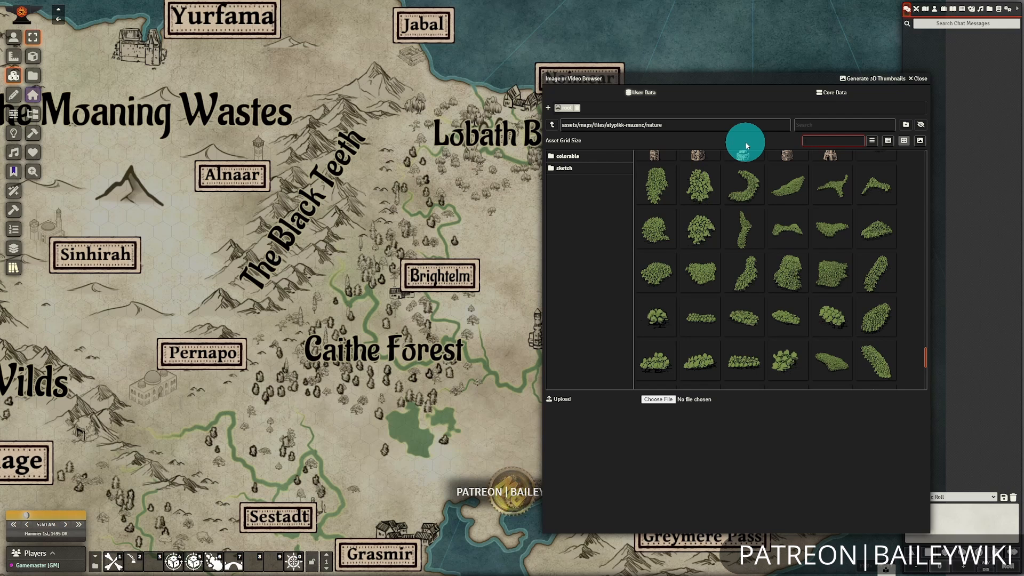
left_click_drag(745, 184, 476, 322)
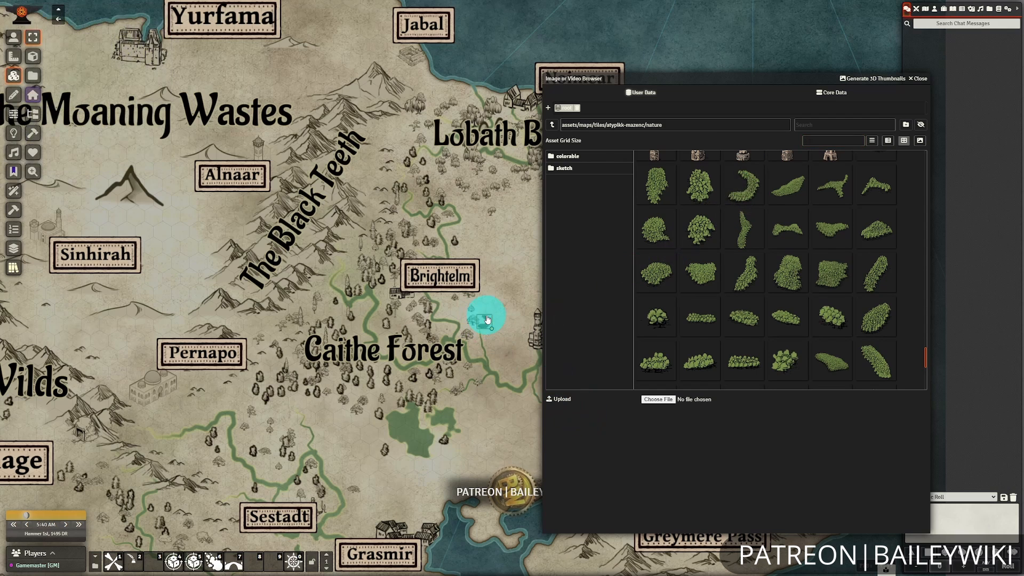
double_click(832, 140)
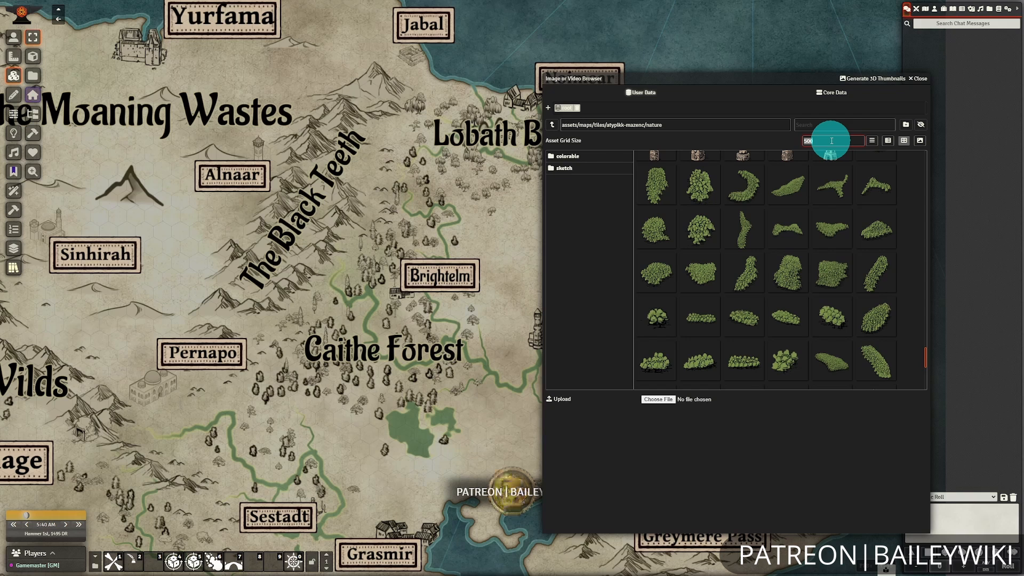
left_click_drag(703, 184, 474, 282)
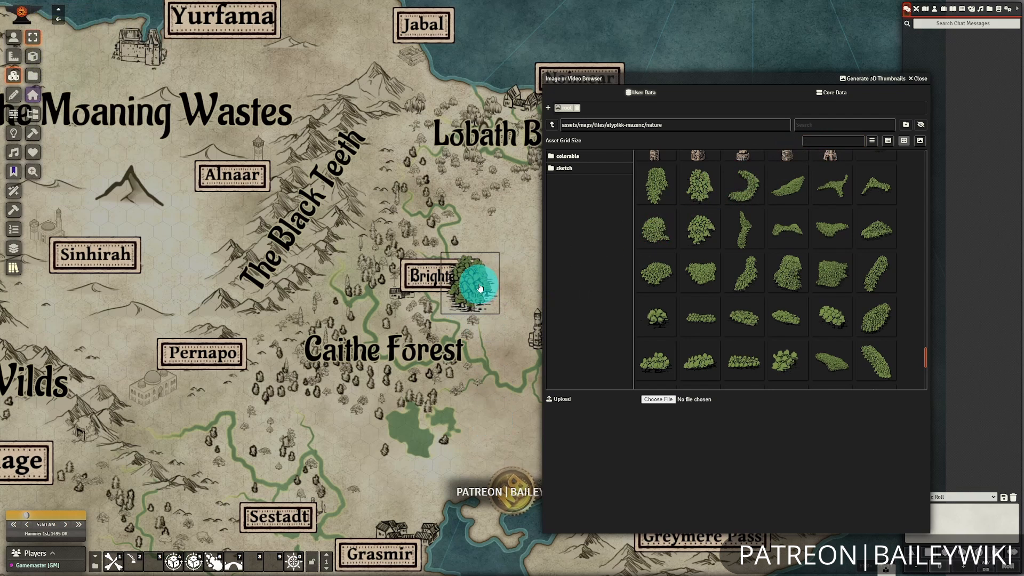
key("Delete")
left_click_drag(744, 184, 463, 314)
key("Delete")
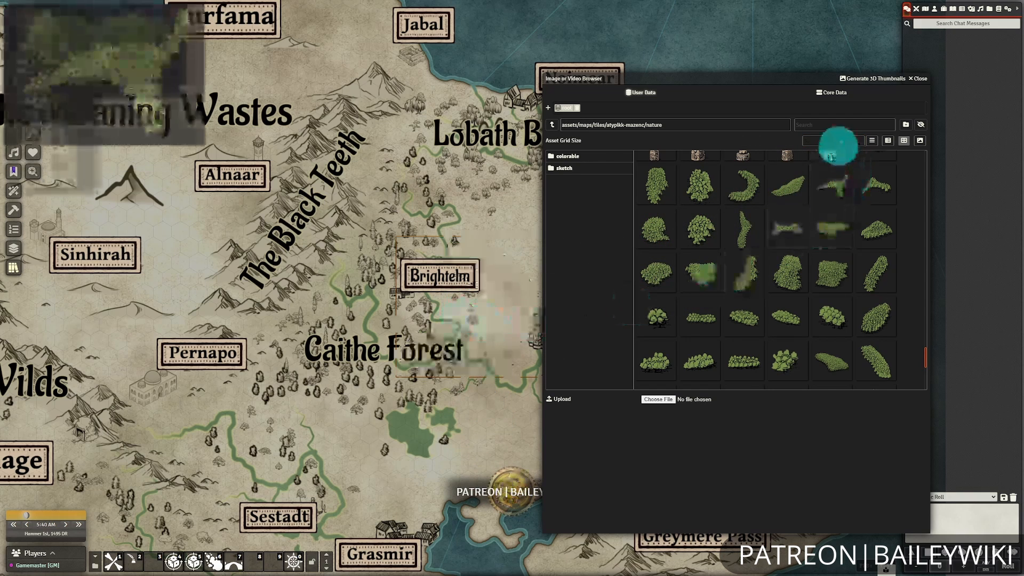
Place the tall tree clump tile beside Brightelm and try resizing it, undoing the distorted enlargement and keeping its proportions.
left_click_drag(658, 186, 393, 247)
left_click(386, 234)
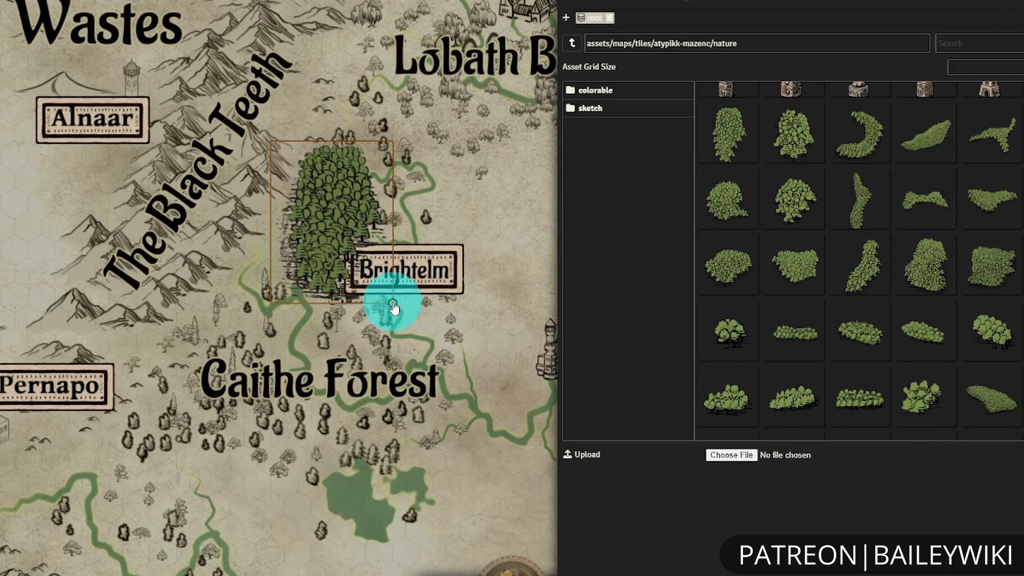
left_click_drag(432, 299, 488, 366)
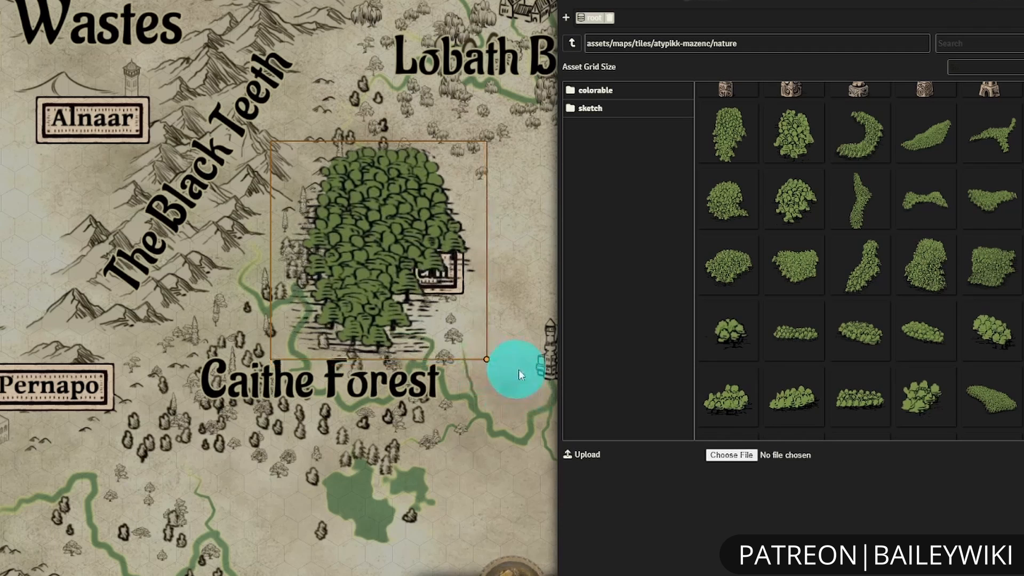
key("ctrl+z")
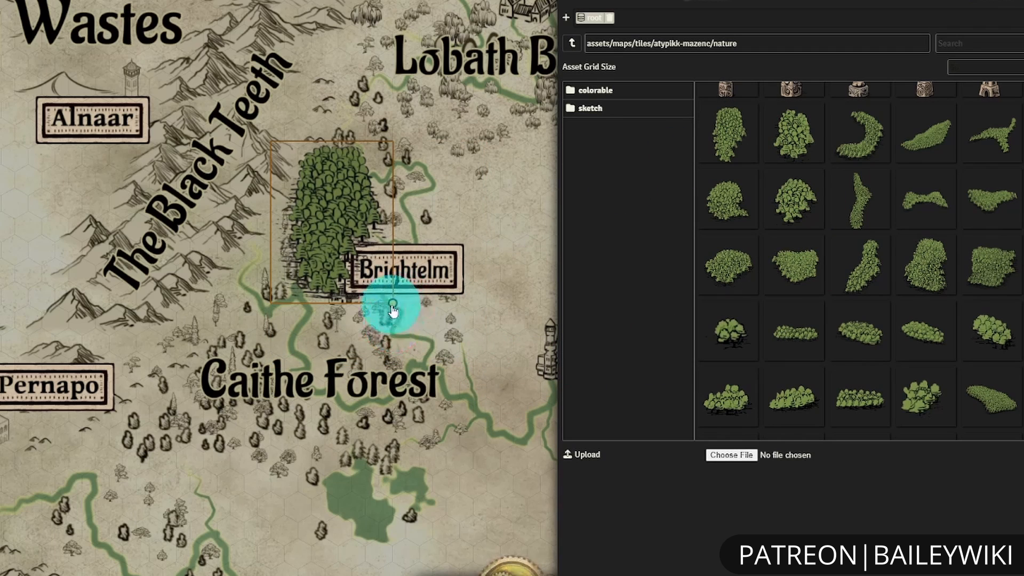
left_click_drag(393, 309, 526, 425)
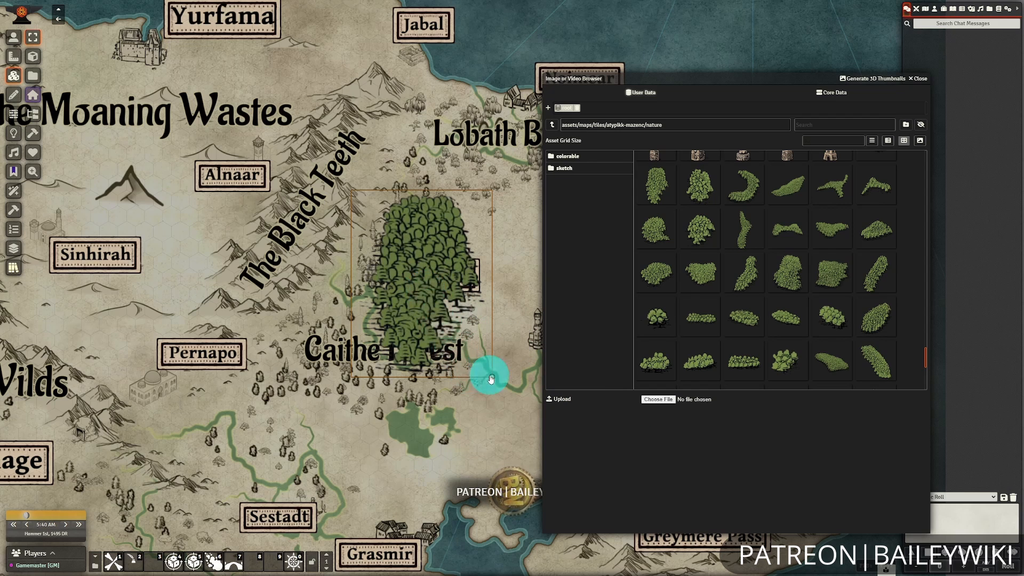
left_click_drag(491, 378, 433, 299)
Move the tree clump tile to the open land south of Lobath Bayou and delete it, closing the tile browser.
left_click_drag(395, 235, 527, 234)
left_click_drag(596, 78, 52, 72)
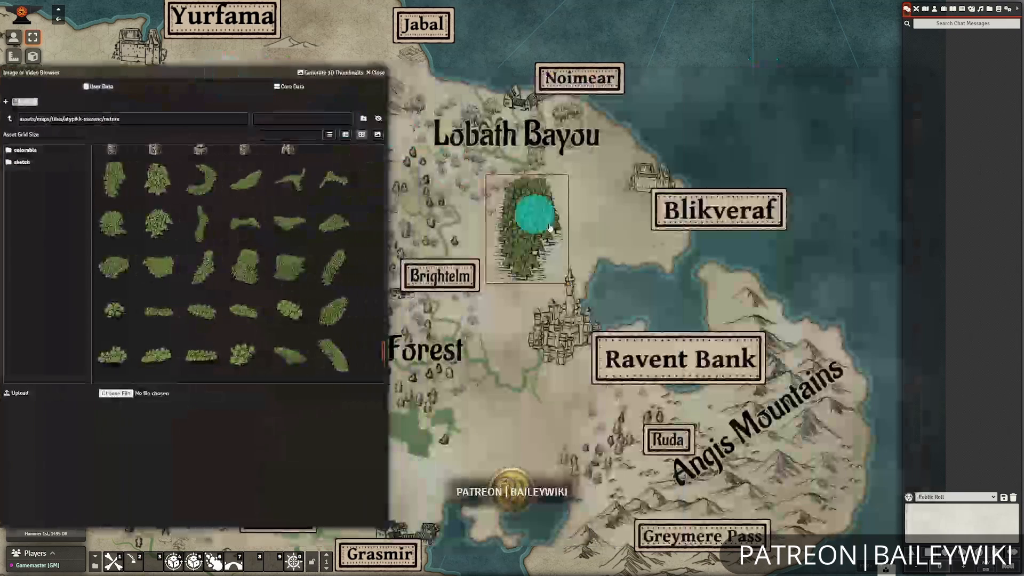
left_click_drag(551, 228, 526, 240)
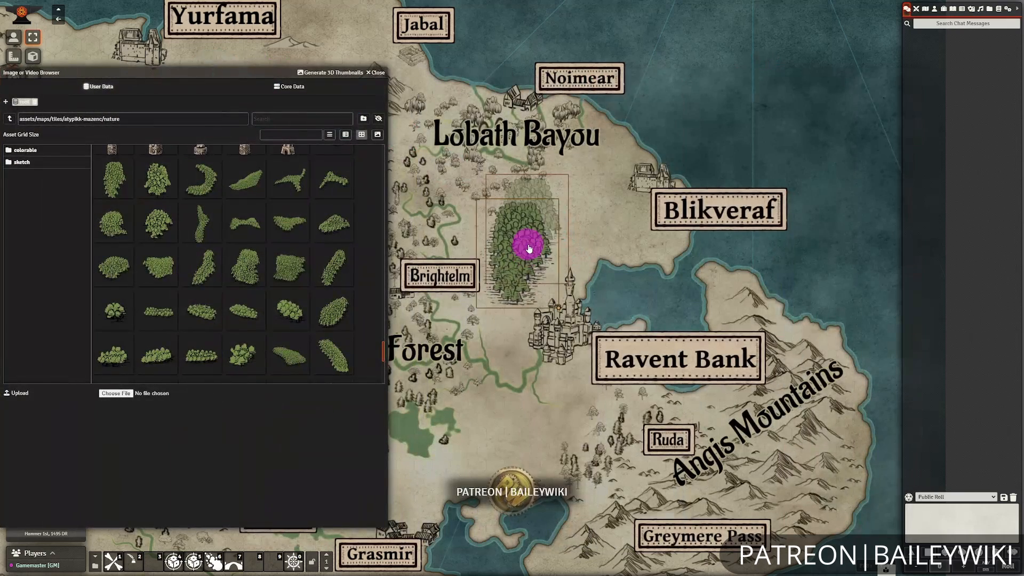
left_click(377, 73)
left_click_drag(529, 247, 565, 200)
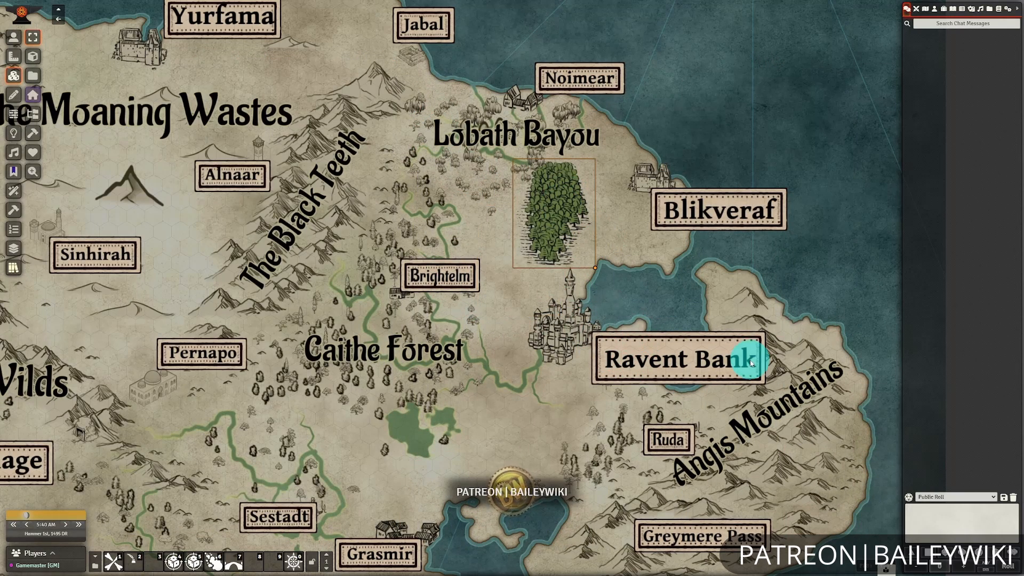
key("Delete")
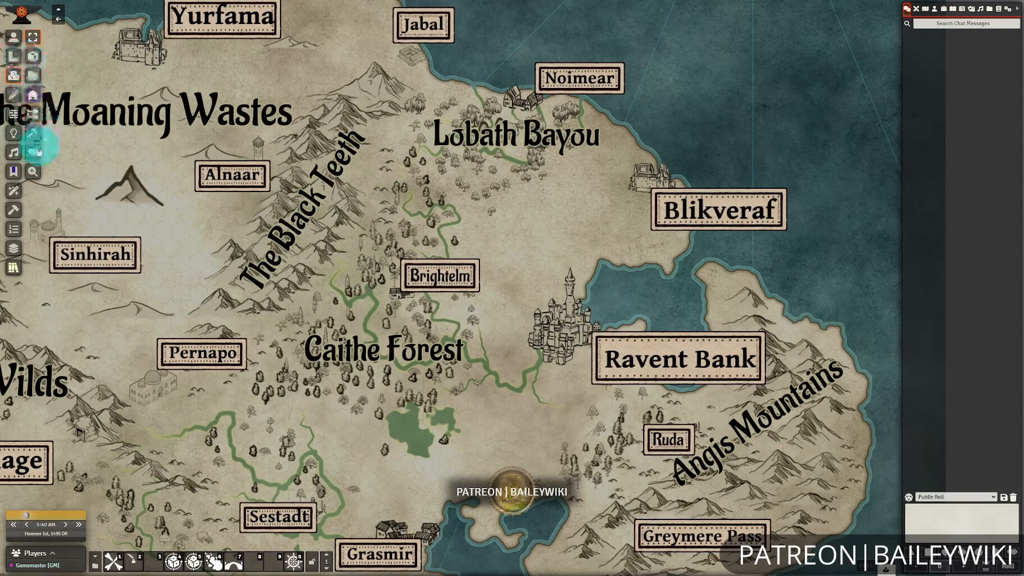
Switch to the journal notes layer and open the journal page linked to the Brightelm map note.
left_click(14, 171)
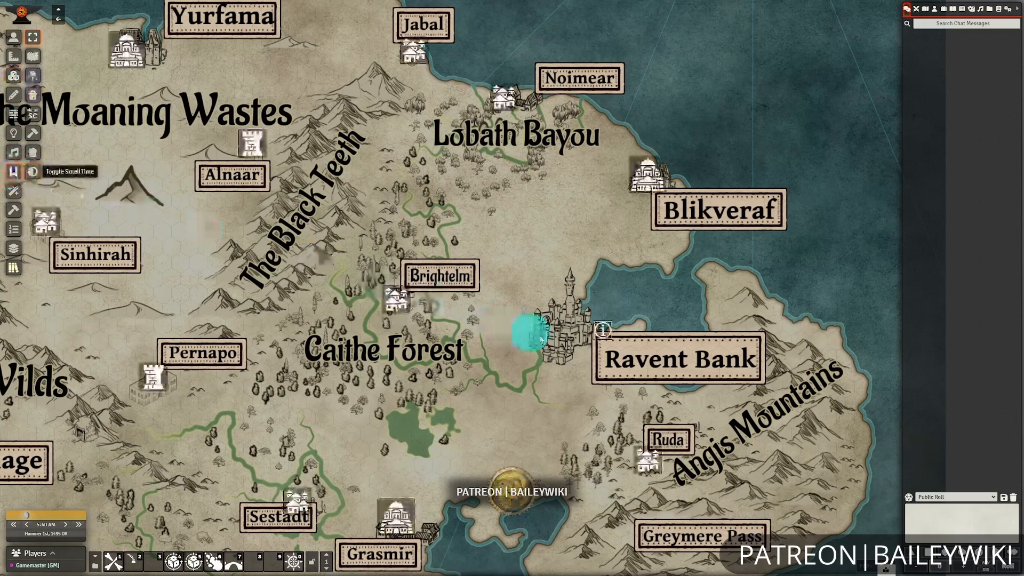
scroll(504, 334, "up", 1)
scroll(503, 334, "up", 2)
scroll(421, 331, "up", 7)
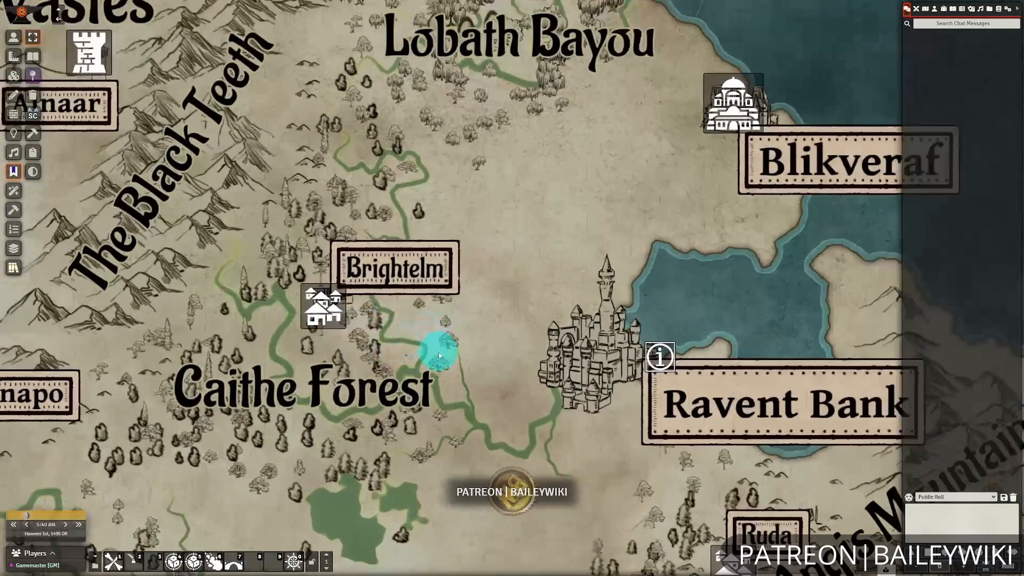
left_click_drag(444, 352, 622, 326)
double_click(462, 295)
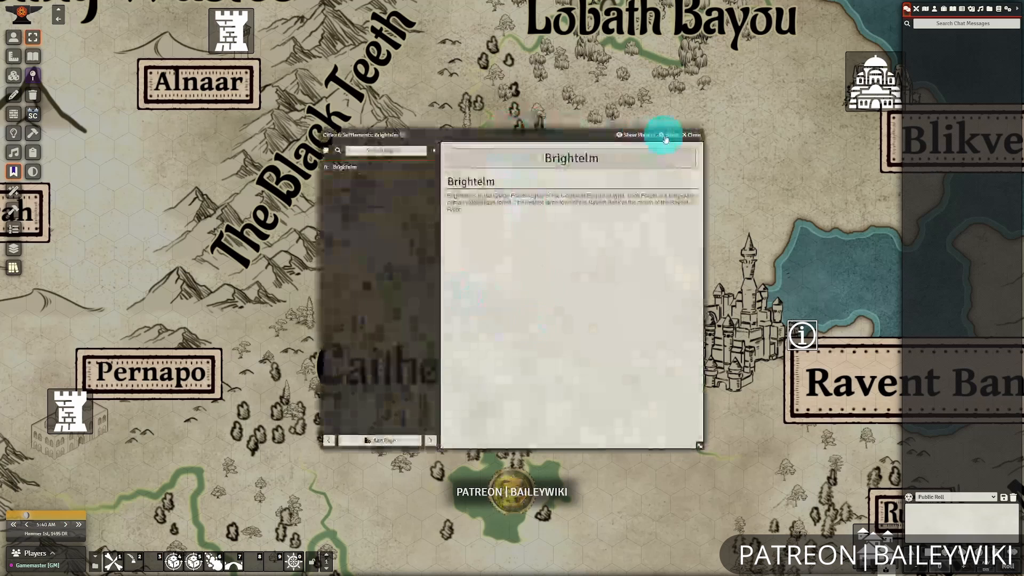
Close the Brightelm journal page, set the Brightelm map note's entry icon to Custom and browse for a custom icon image.
left_click(689, 134)
right_click(477, 288)
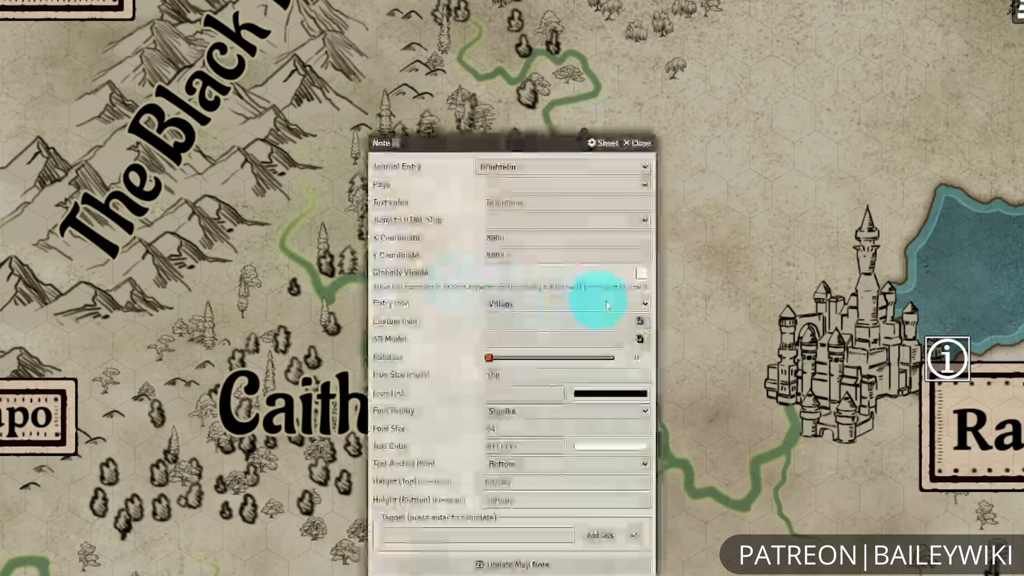
left_click(588, 299)
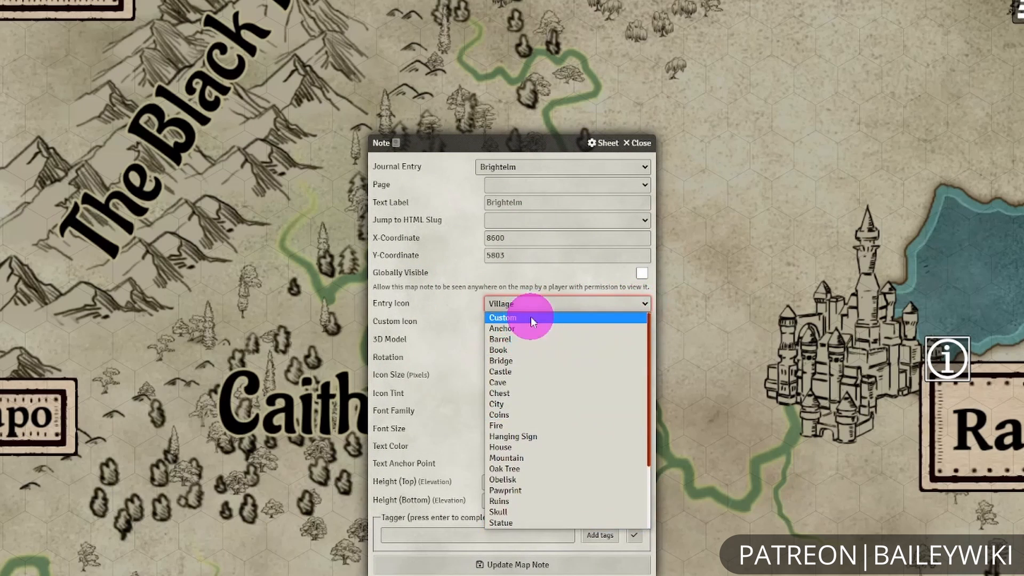
left_click(531, 319)
left_click(642, 323)
Choose a yellow-roofed districts_buildings image from assets/maps/tiles/atypikk-mazenc/structures with thumbnails shown, and update the Brightelm note with it.
left_click(237, 21)
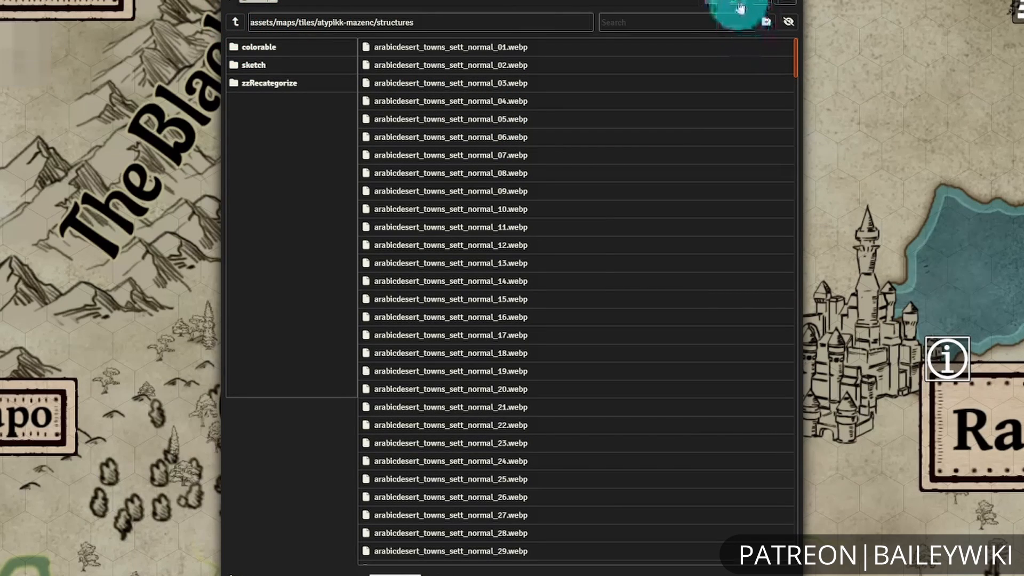
left_click(742, 5)
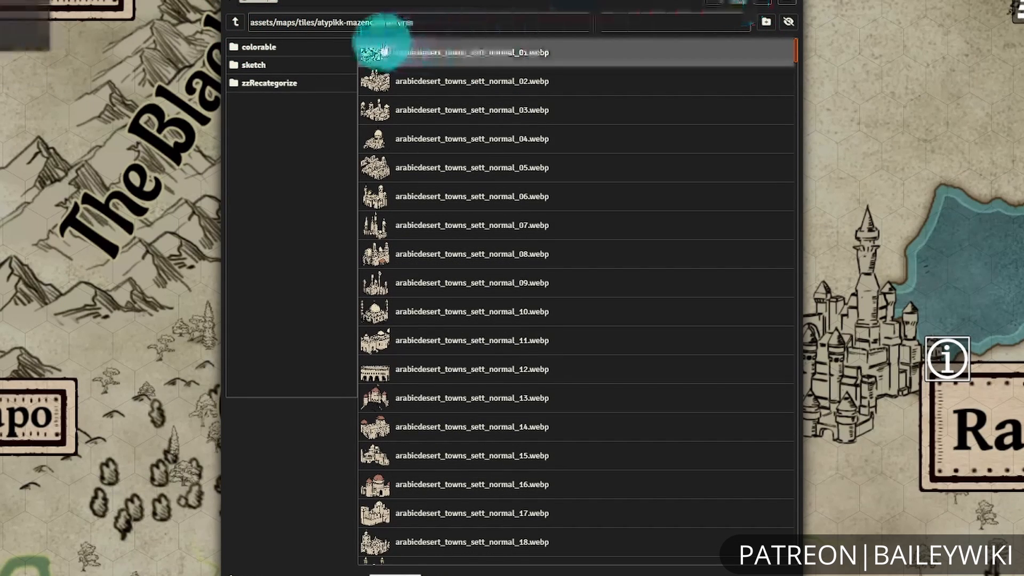
scroll(619, 336, "down", 10)
scroll(622, 346, "down", 20)
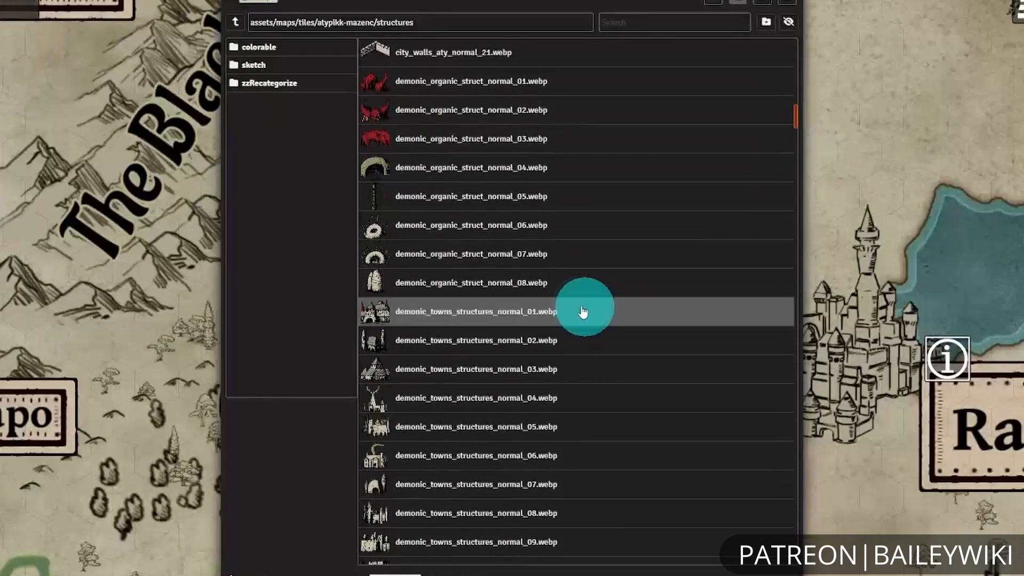
scroll(583, 313, "down", 6)
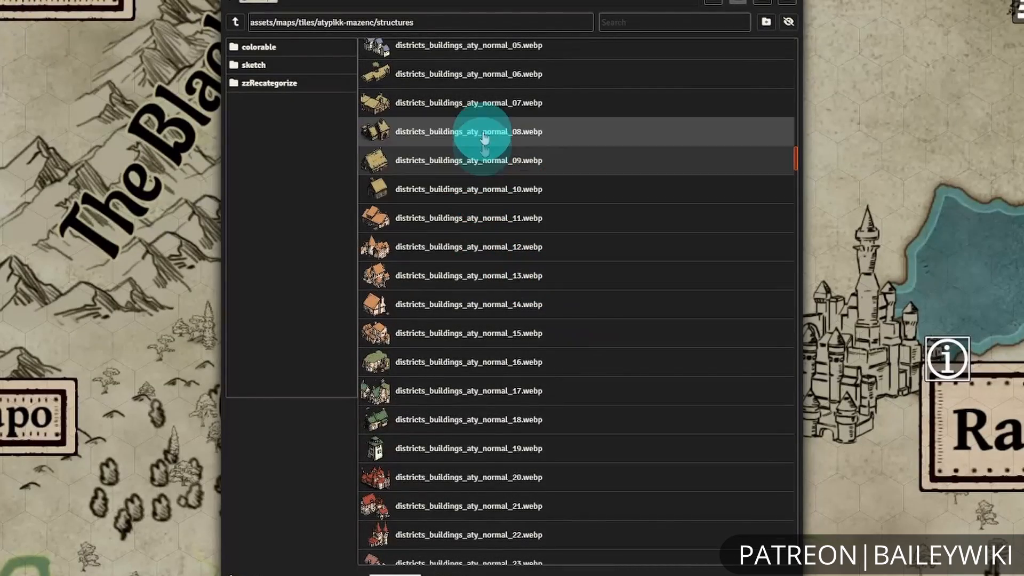
left_click(614, 575)
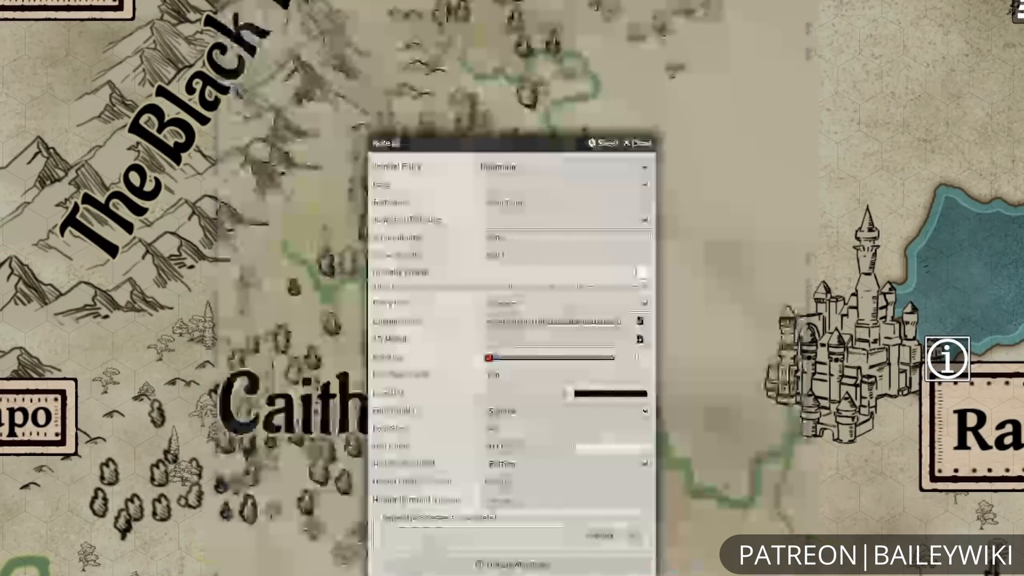
left_click(572, 563)
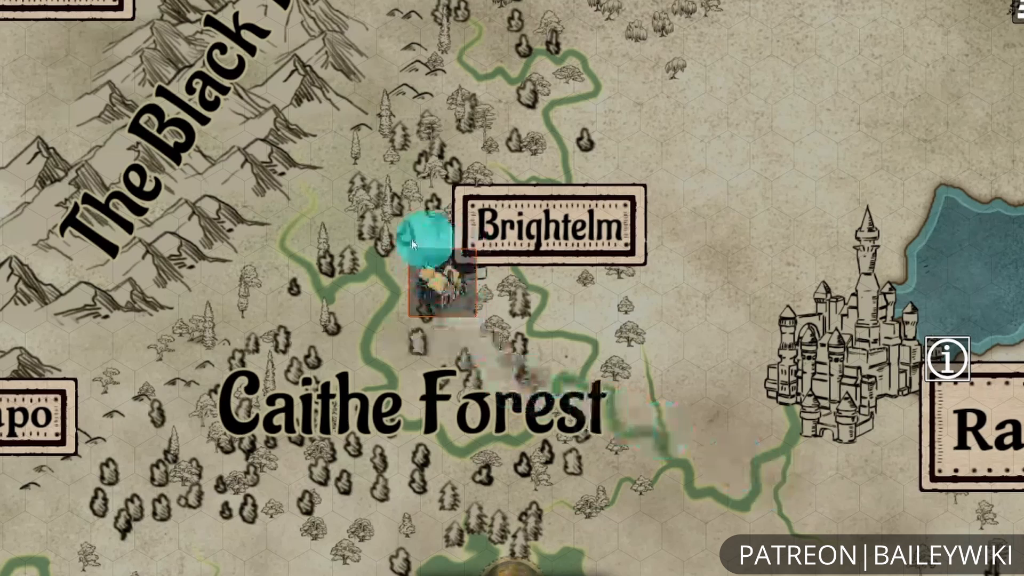
Set the Brightelm map note's icon size to 300 pixels and save the note.
right_click(469, 295)
left_click_drag(512, 143, 867, 124)
double_click(926, 356)
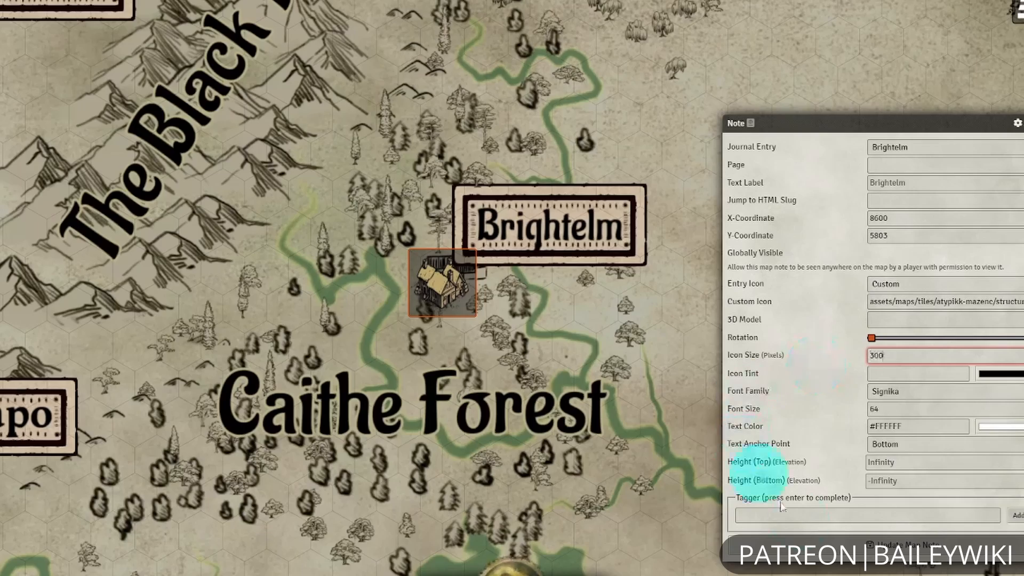
type("300")
key("Return")
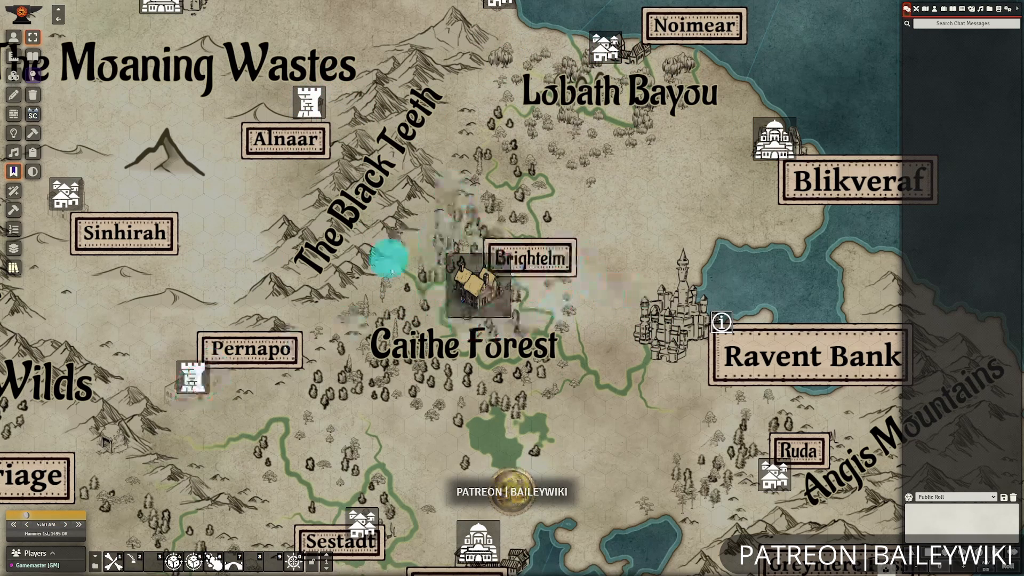
Open the Ilyria - MATT scene and check its journal notes and tile layers.
scroll(627, 367, "up", 2)
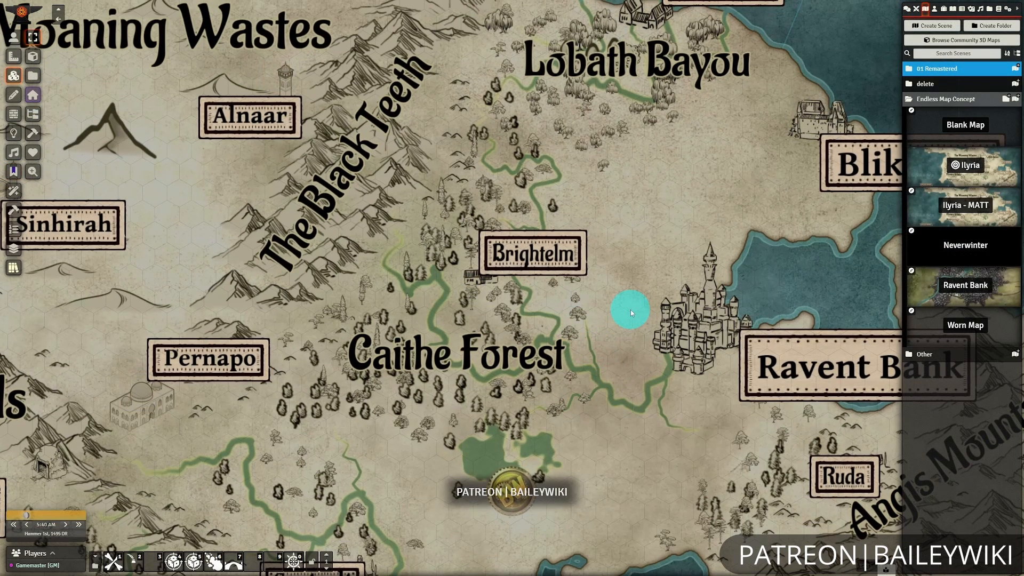
left_click(974, 209)
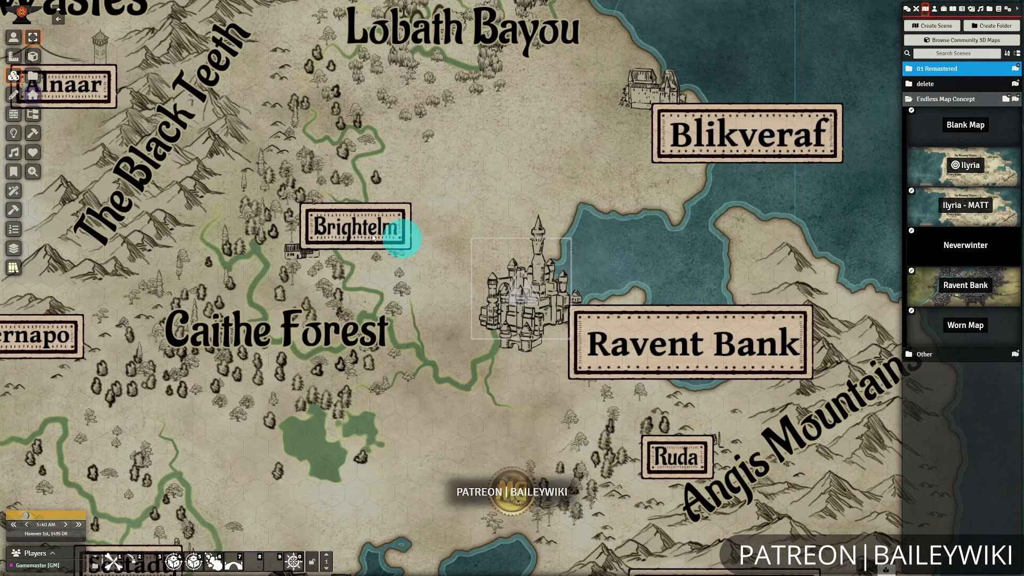
left_click(16, 173)
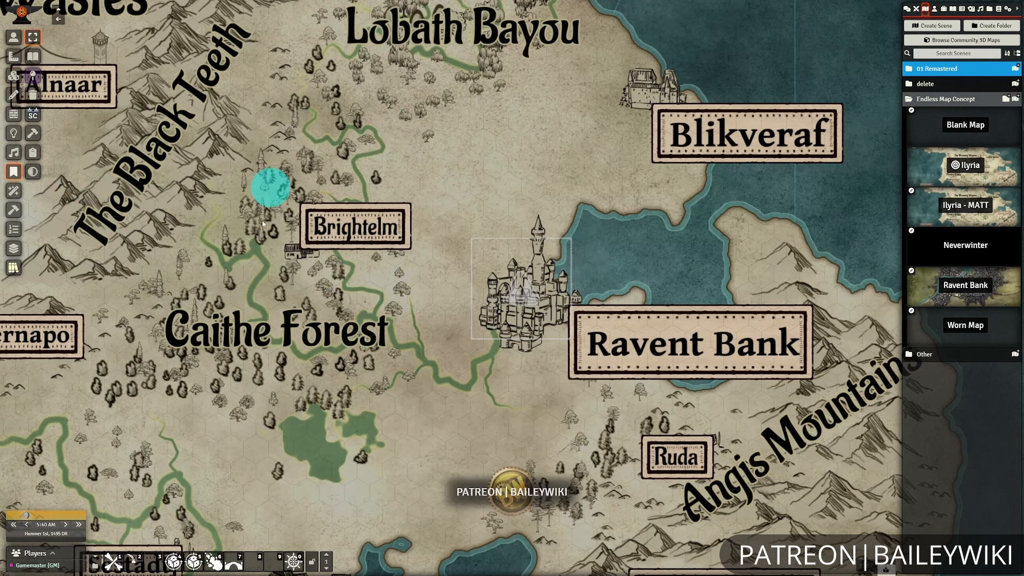
left_click(17, 78)
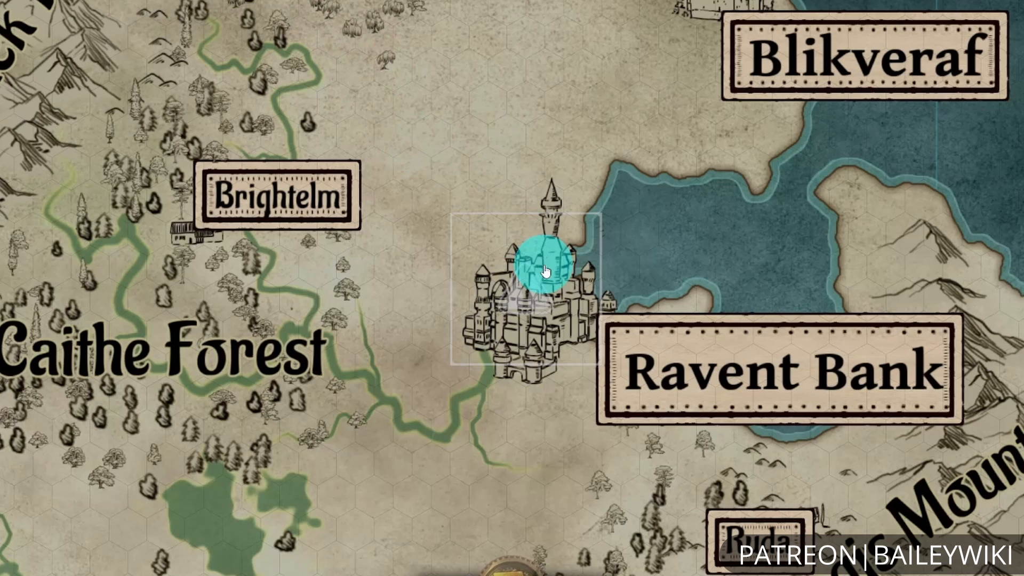
Bring up the Ravent Bank location dialog on the map, choose to approach the location and confirm activating its scene.
left_click(545, 271)
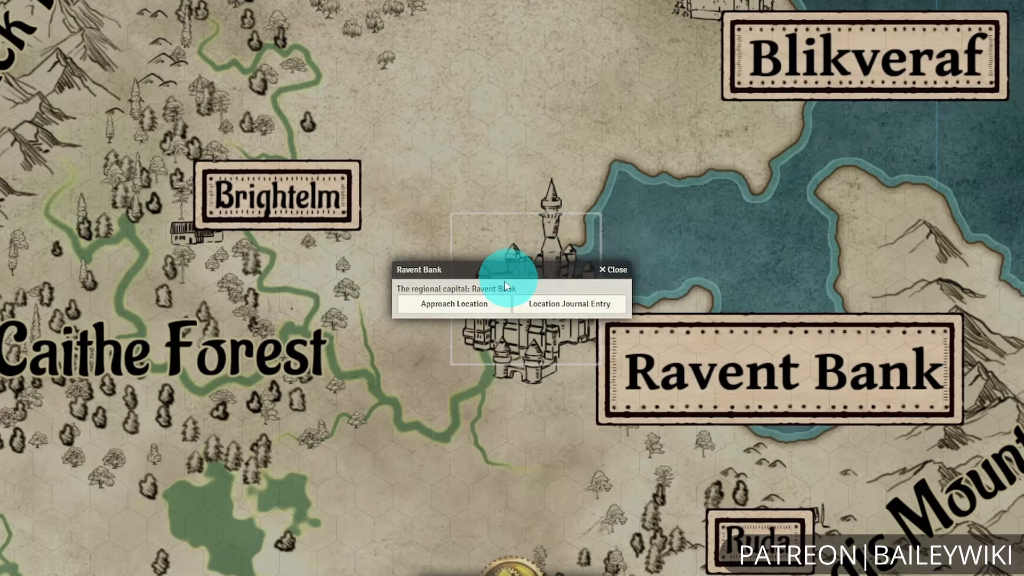
left_click(446, 304)
left_click_drag(445, 258, 216, 195)
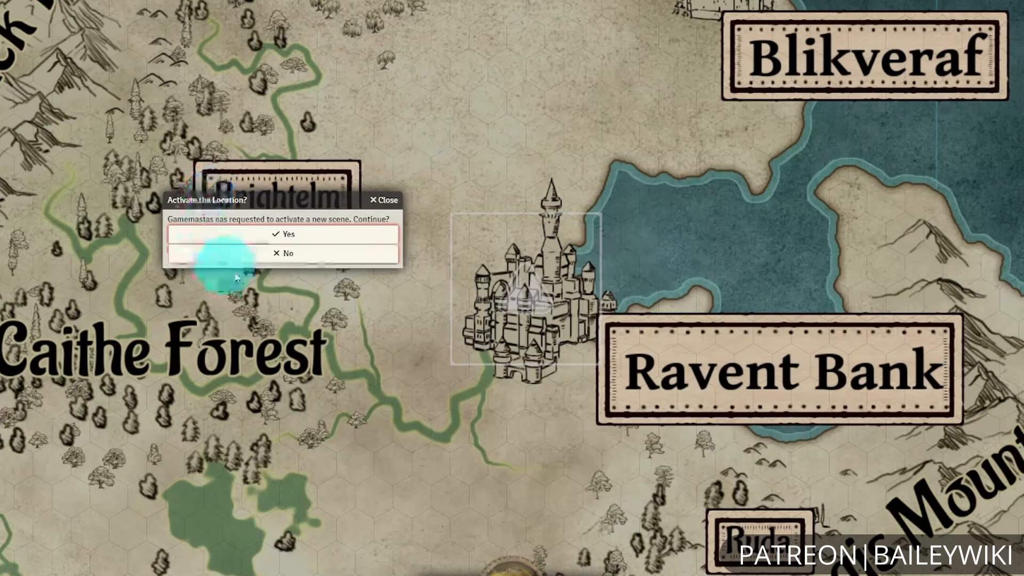
left_click(274, 240)
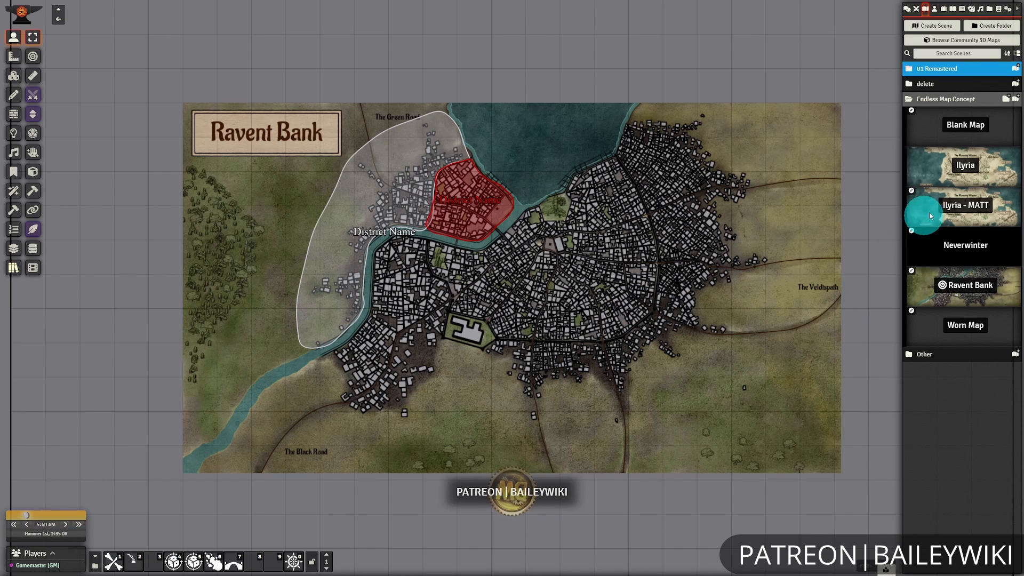
Return to the Ilyria - MATT scene, view the Foamhearth page in Ravent Bank's location journal entry, and close both windows.
left_click(954, 208)
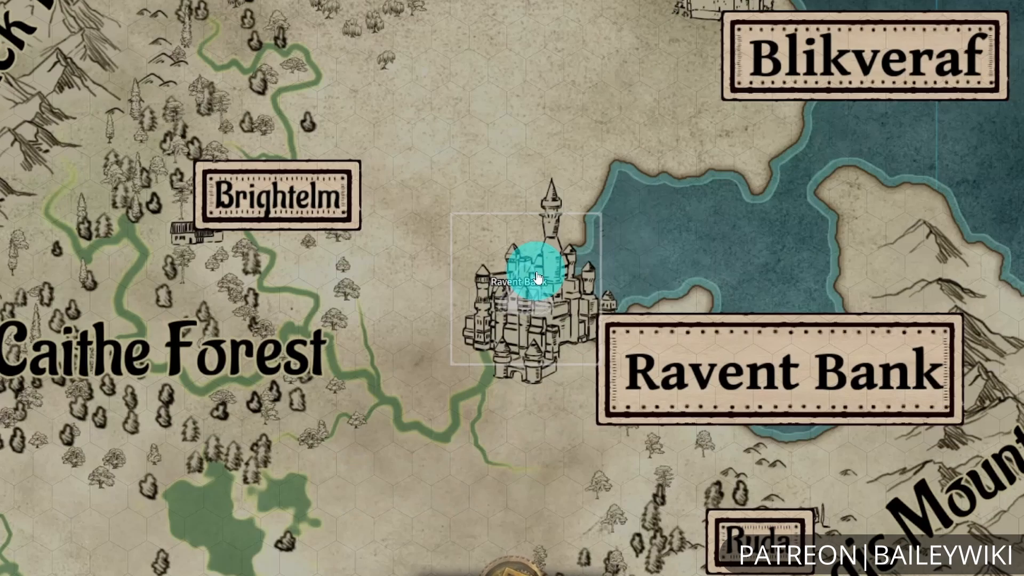
left_click(529, 280)
left_click(544, 294)
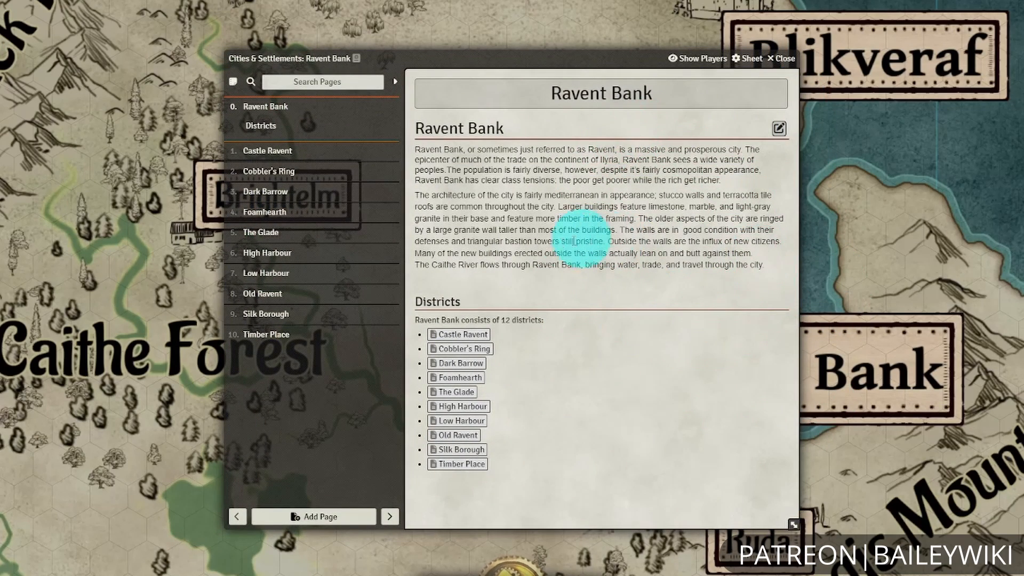
left_click(265, 212)
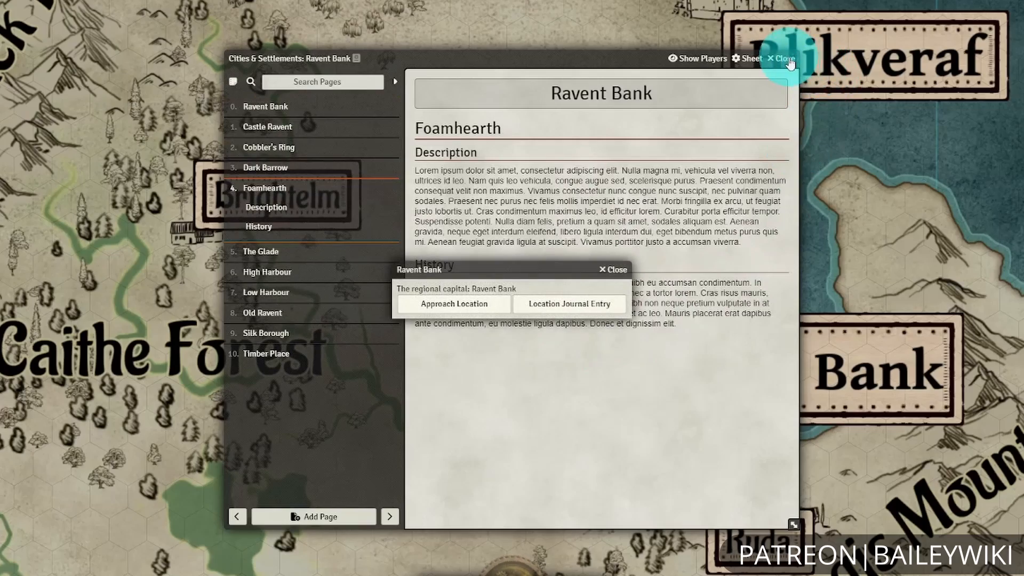
left_click(614, 270)
left_click(784, 58)
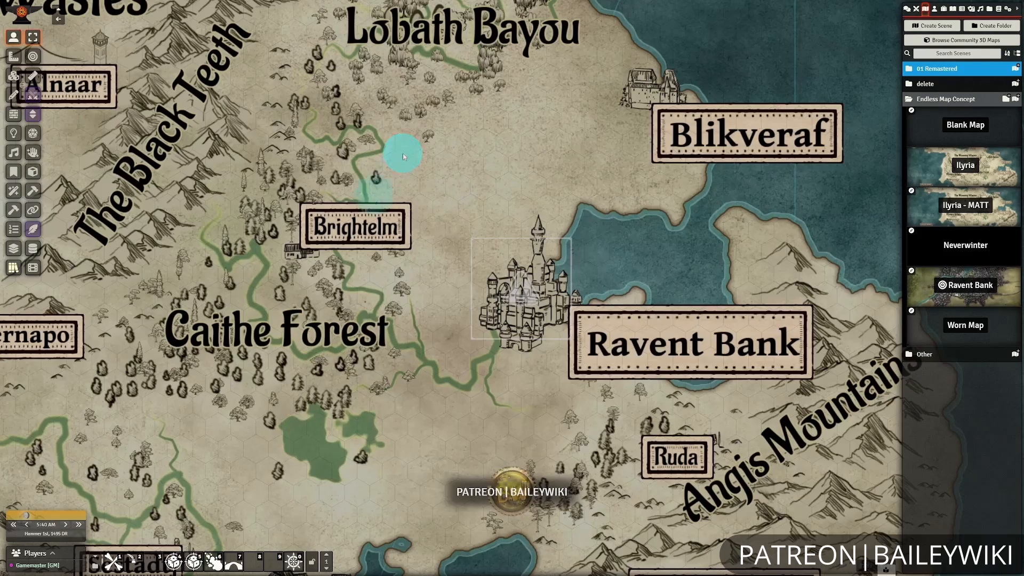
Replace the image of the trigger tile over Ravent Bank's castle with a town structure from the atypikk-mazenc assets.
scroll(402, 152, "down", 3)
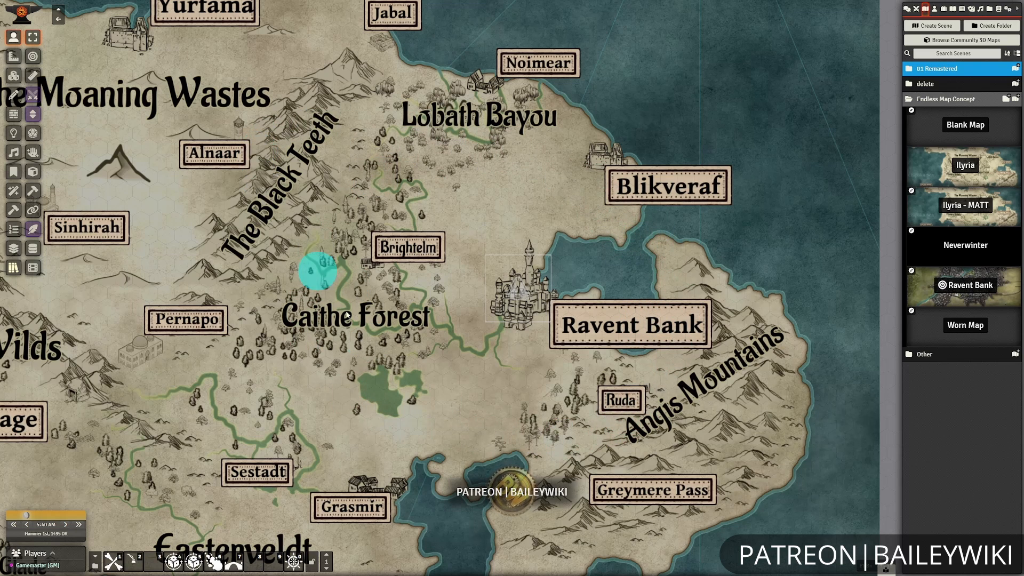
left_click(13, 75)
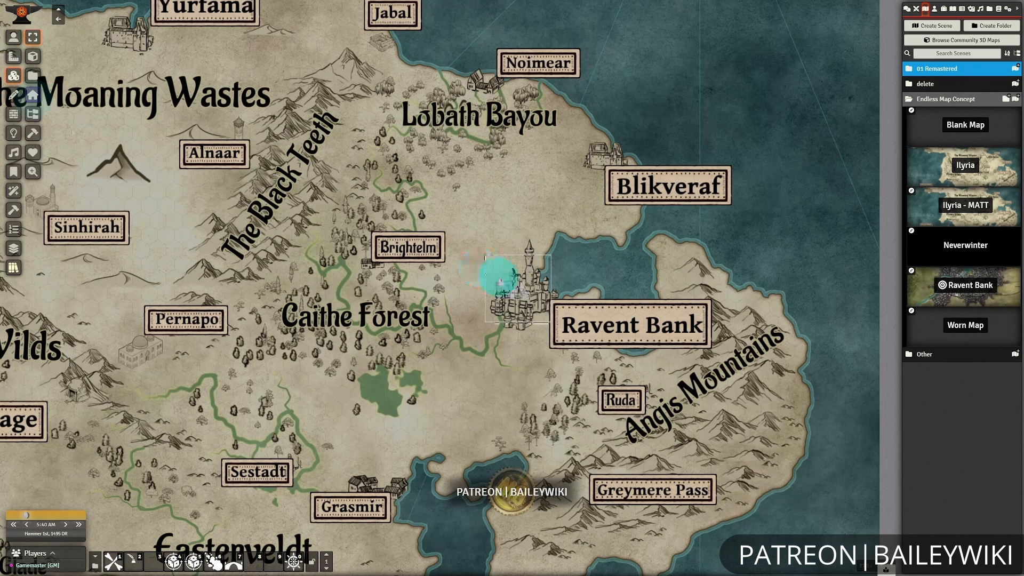
double_click(498, 274)
left_click(446, 218)
left_click(626, 245)
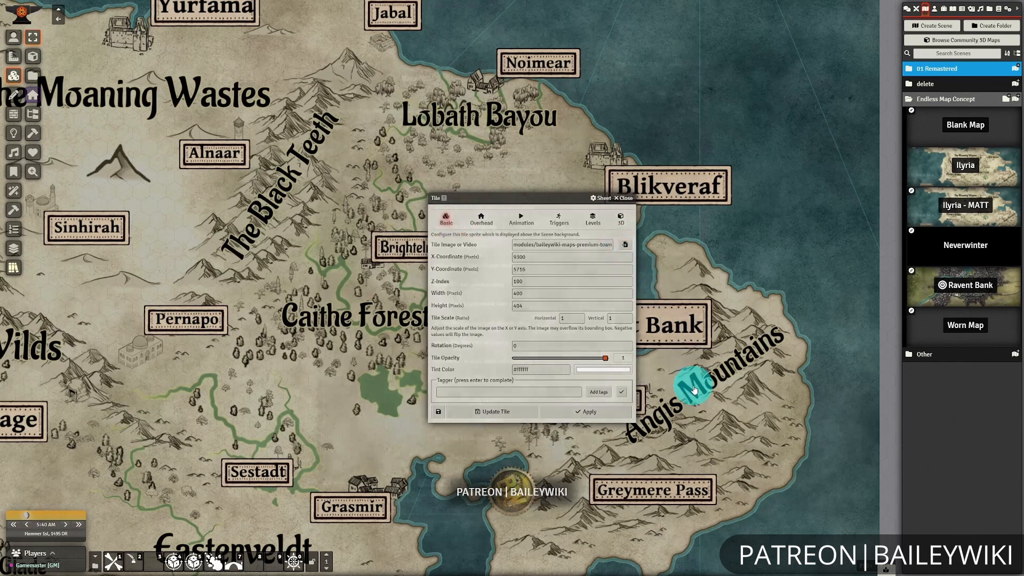
left_click(347, 95)
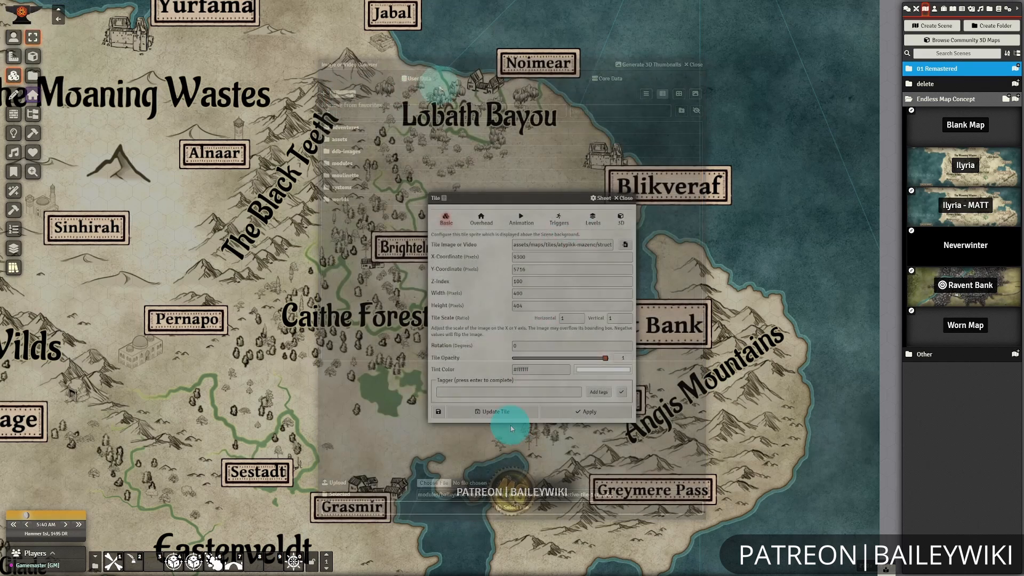
left_click(507, 412)
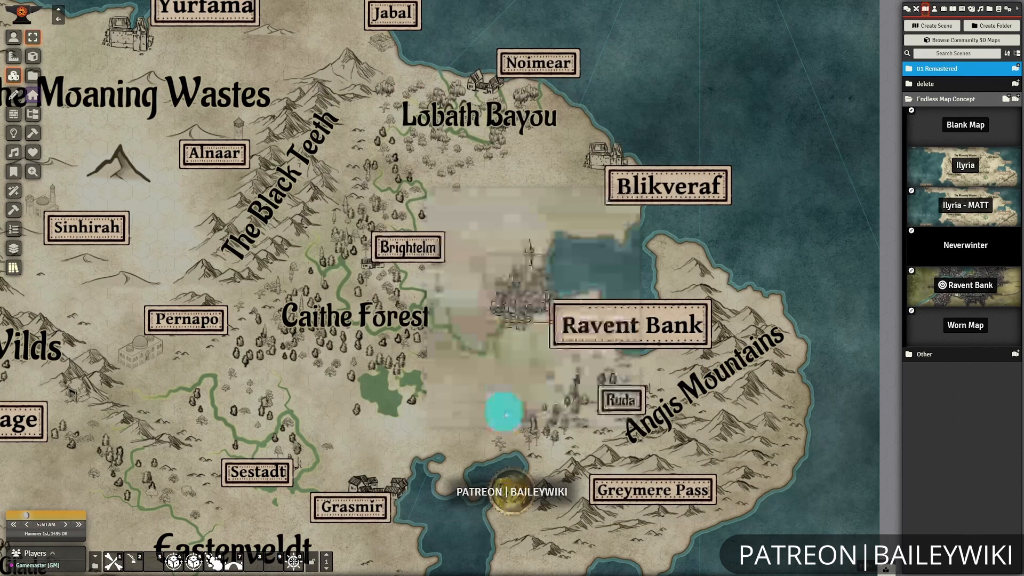
Move the town tile to the open land southwest of Ravent Bank, test its location dialog from the token layer and close it.
left_click_drag(549, 254, 479, 368)
left_click_drag(475, 439, 480, 363)
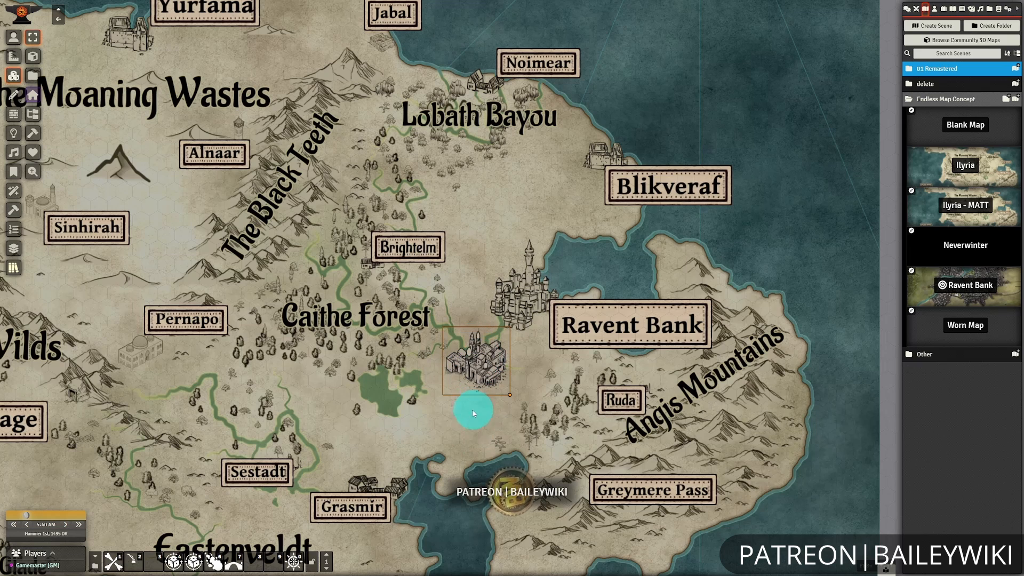
left_click(13, 38)
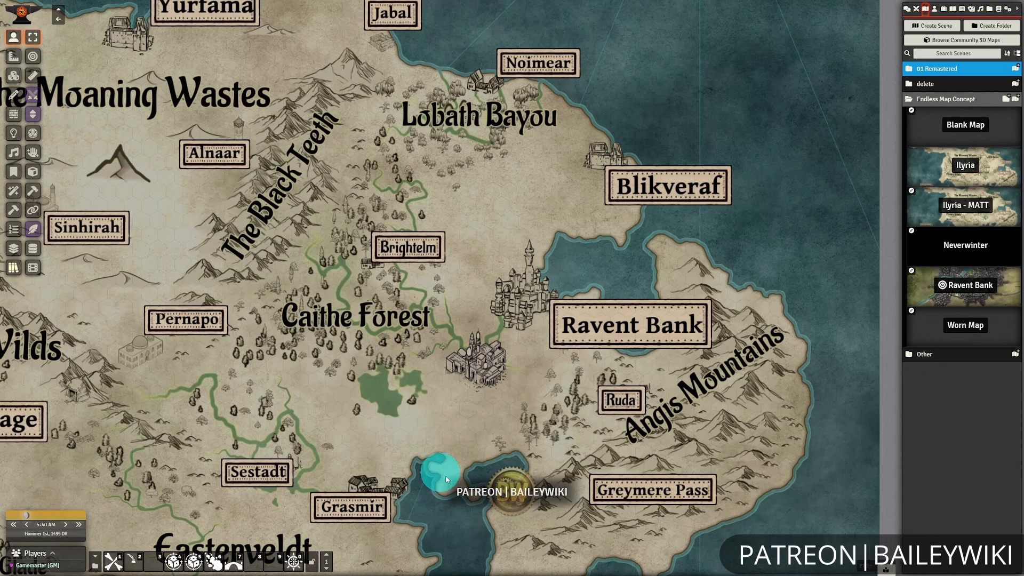
left_click(472, 372)
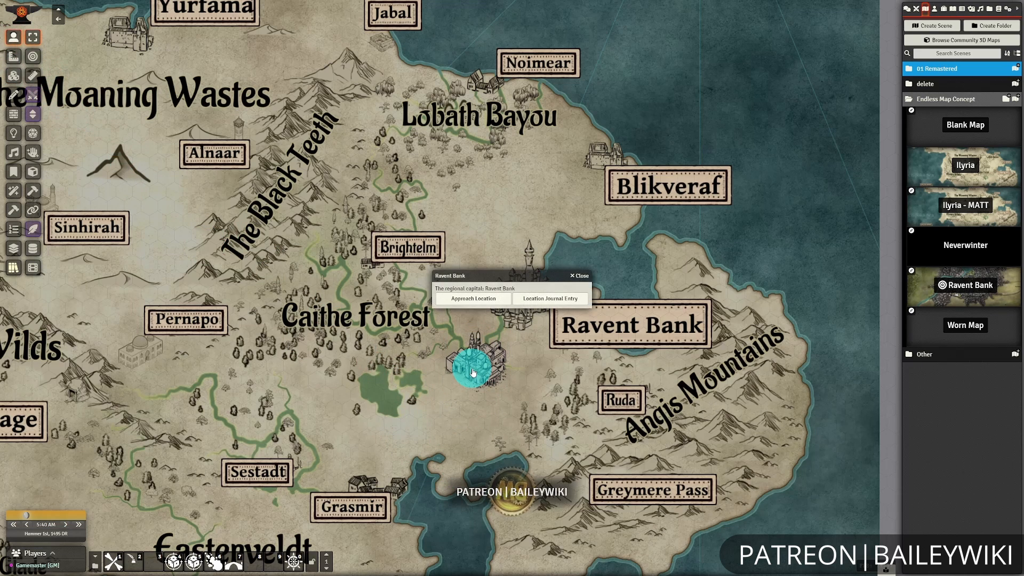
left_click(581, 277)
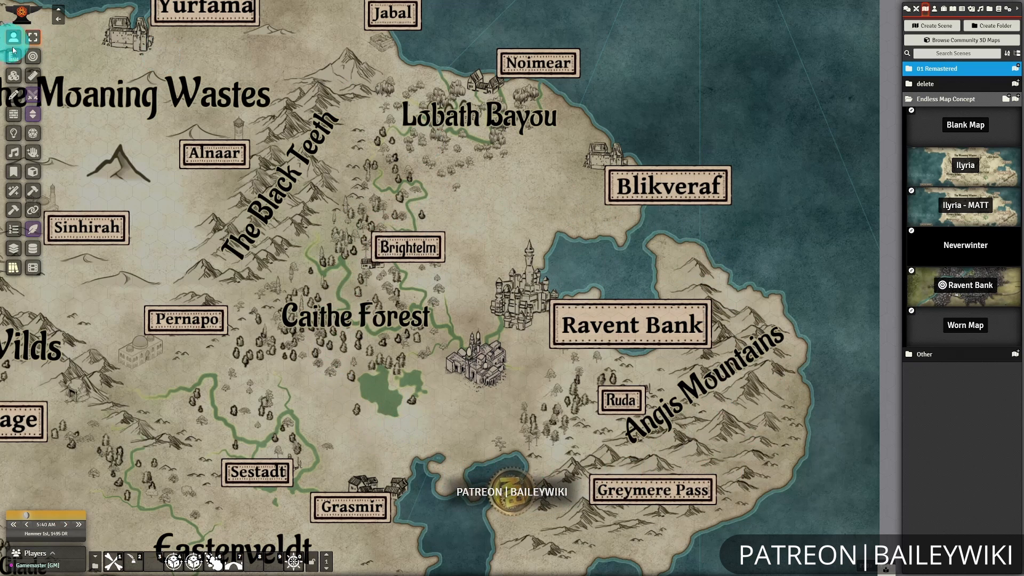
Switch back to the tile layer and move the town tile to the open land just east of Brightelm.
left_click(14, 76)
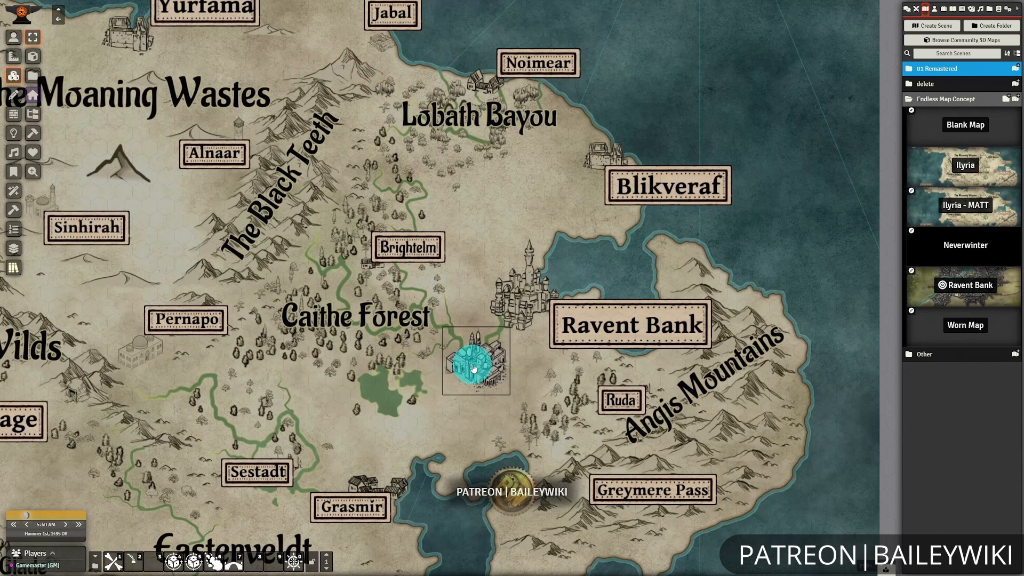
left_click(493, 286)
left_click_drag(493, 286, 483, 230)
Open the town tile's configuration and examine its trigger setup and its hover-in and hover-out actions.
double_click(490, 228)
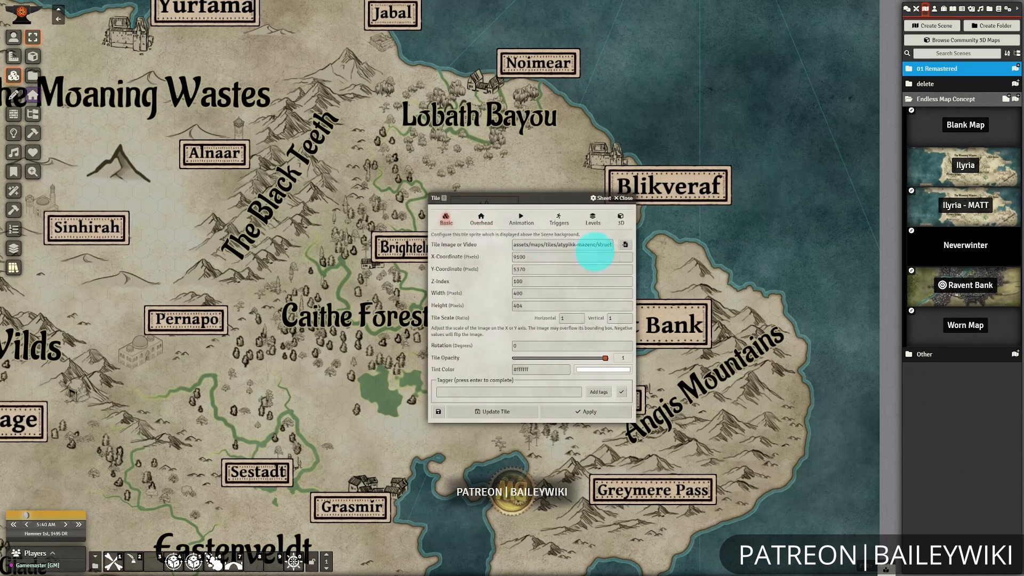
left_click_drag(552, 199, 480, 177)
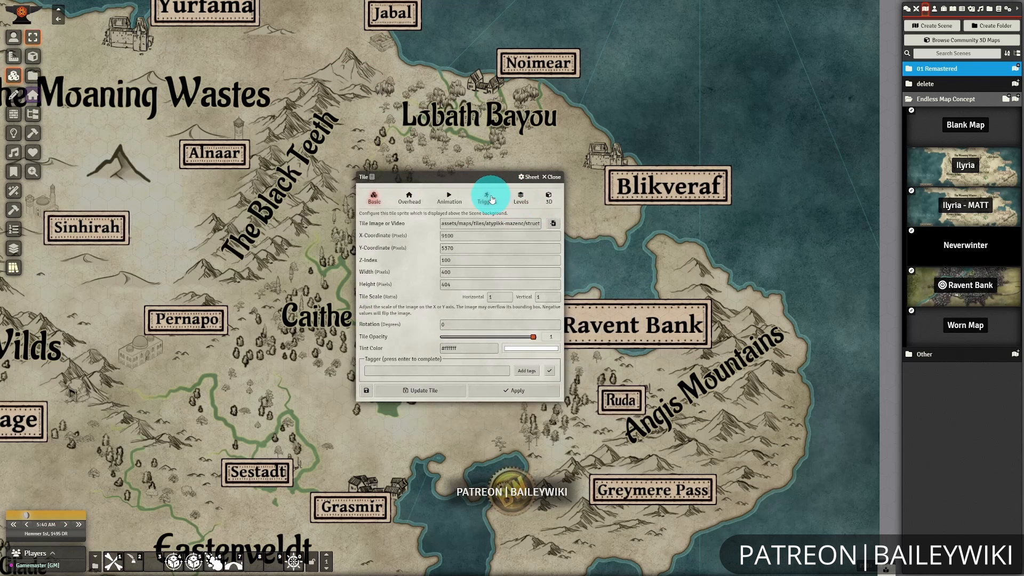
left_click(492, 199)
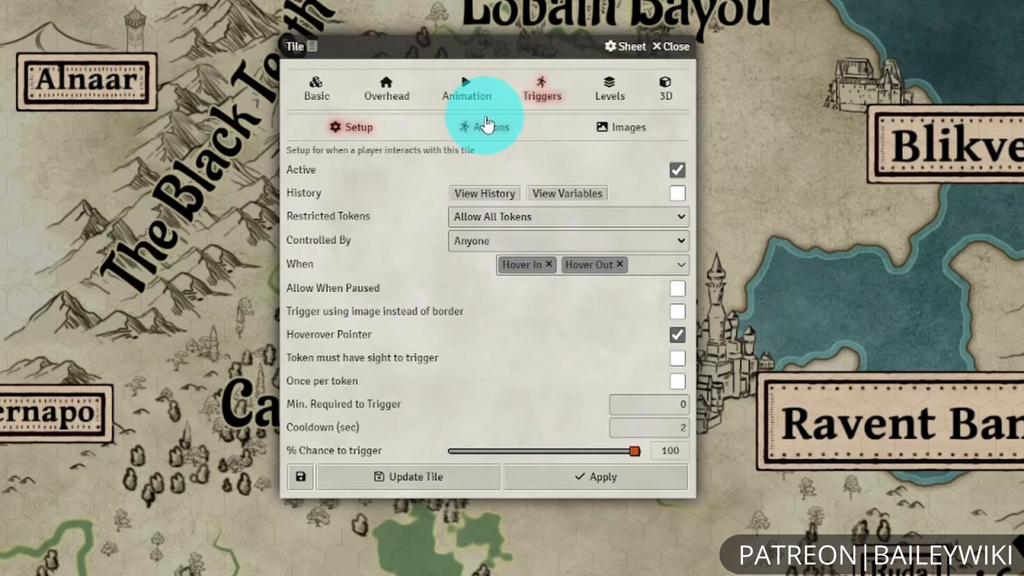
left_click(485, 127)
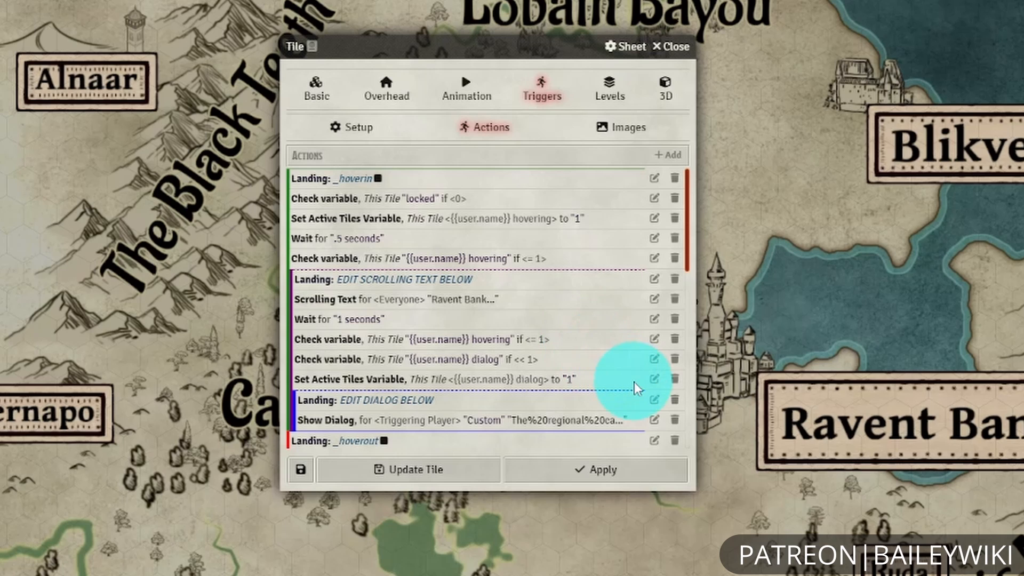
scroll(629, 411, "down", 2)
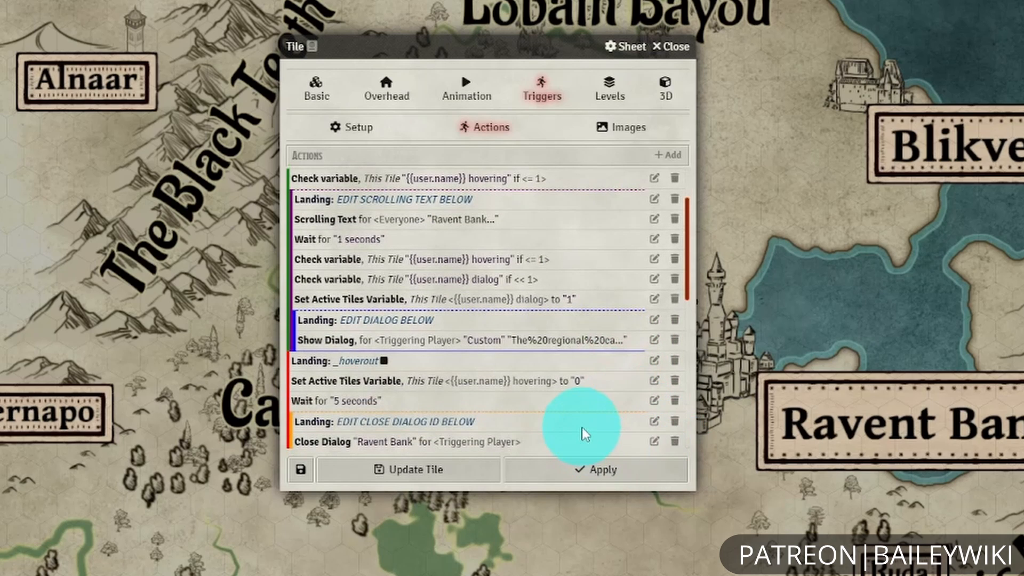
Examine the town tile's remaining trigger actions for closing the dialog, entering the location, opening the journal and changing scene, and close its configuration.
scroll(613, 430, "down", 6)
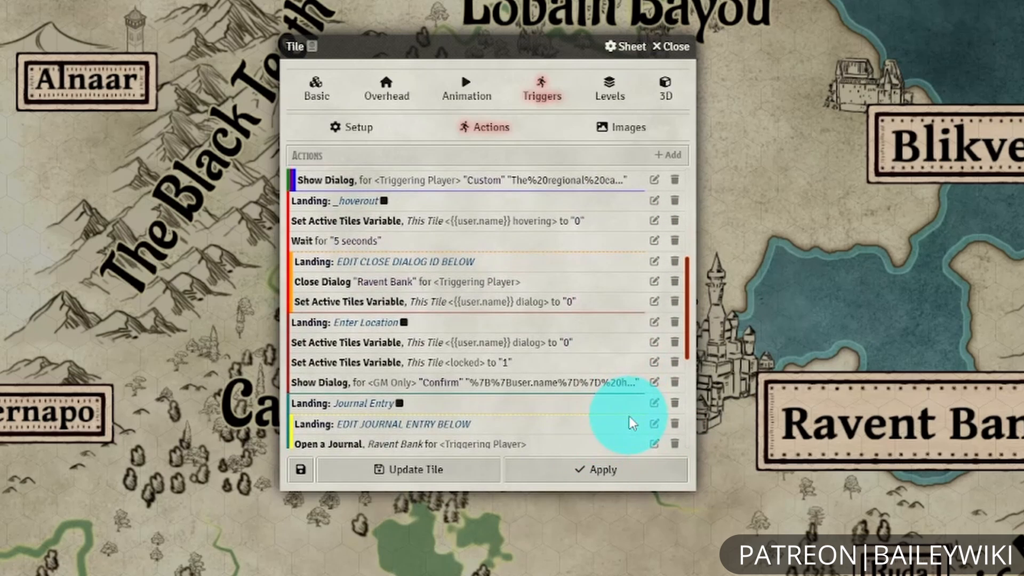
scroll(631, 421, "up", 3)
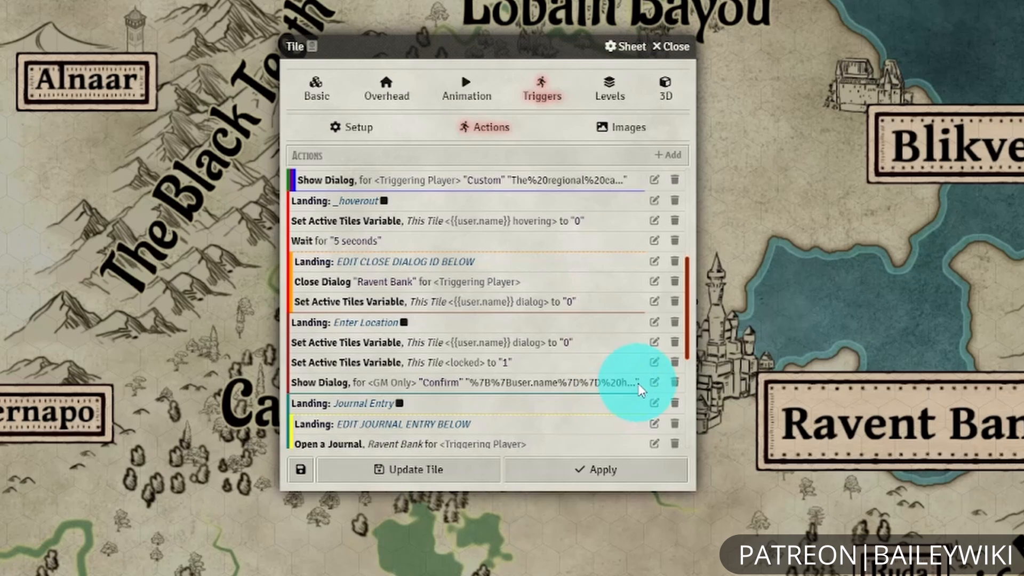
scroll(619, 401, "down", 5)
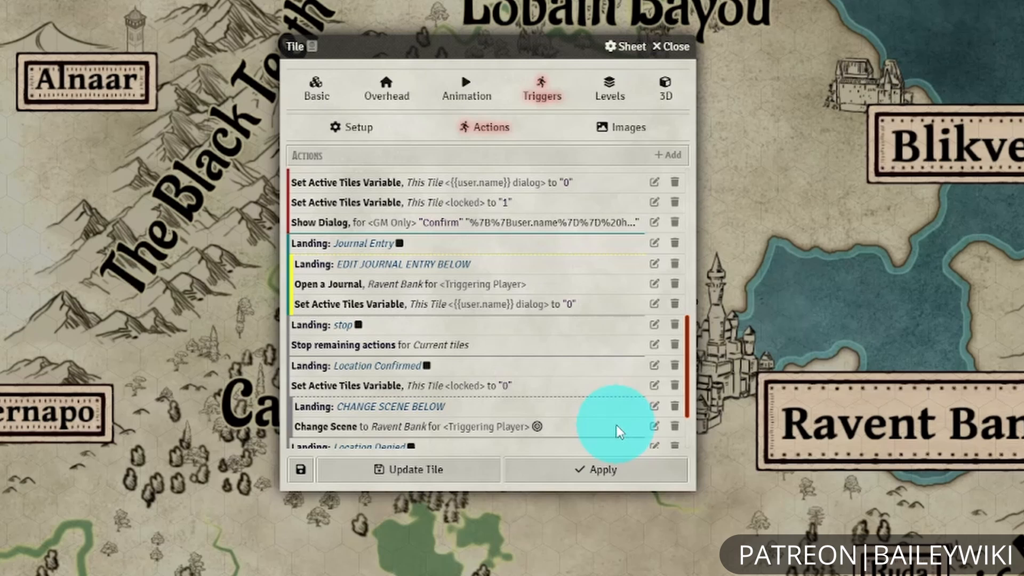
scroll(599, 414, "down", 3)
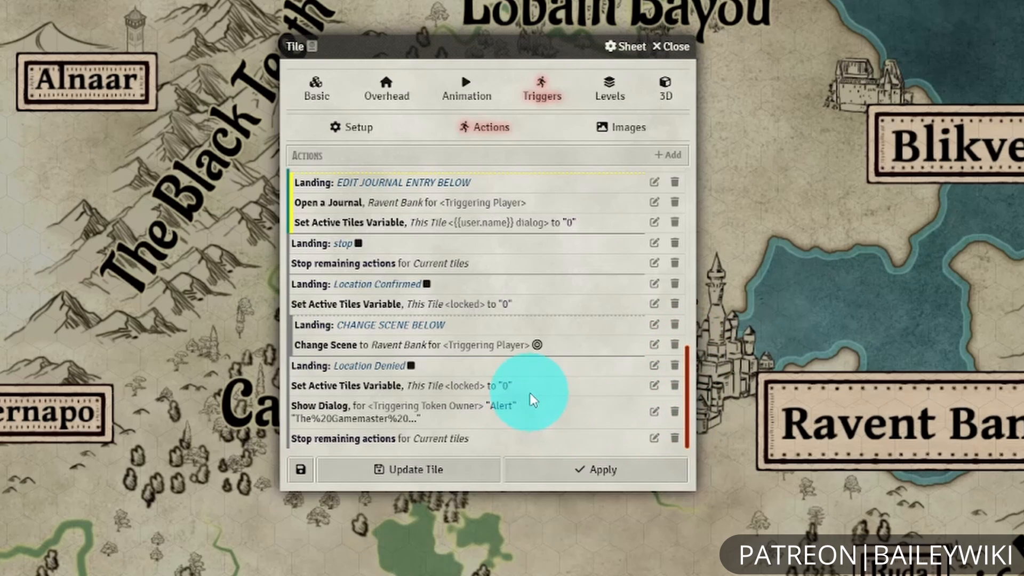
scroll(541, 395, "up", 10)
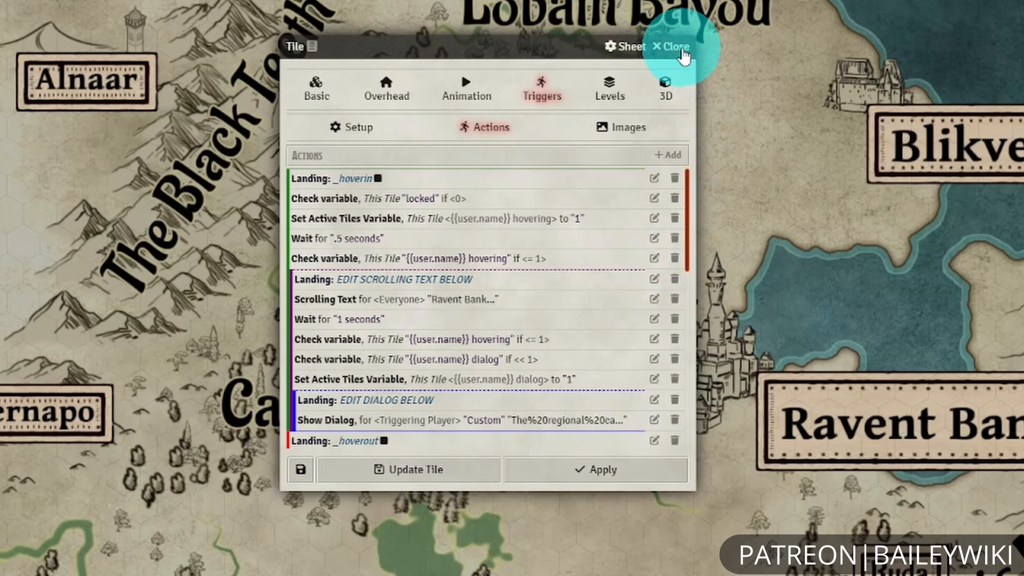
left_click(674, 47)
Switch to the Ravent Bank scene and draw a closed polygon around the city blocks south of District 02, between the river and the park.
left_click(913, 289)
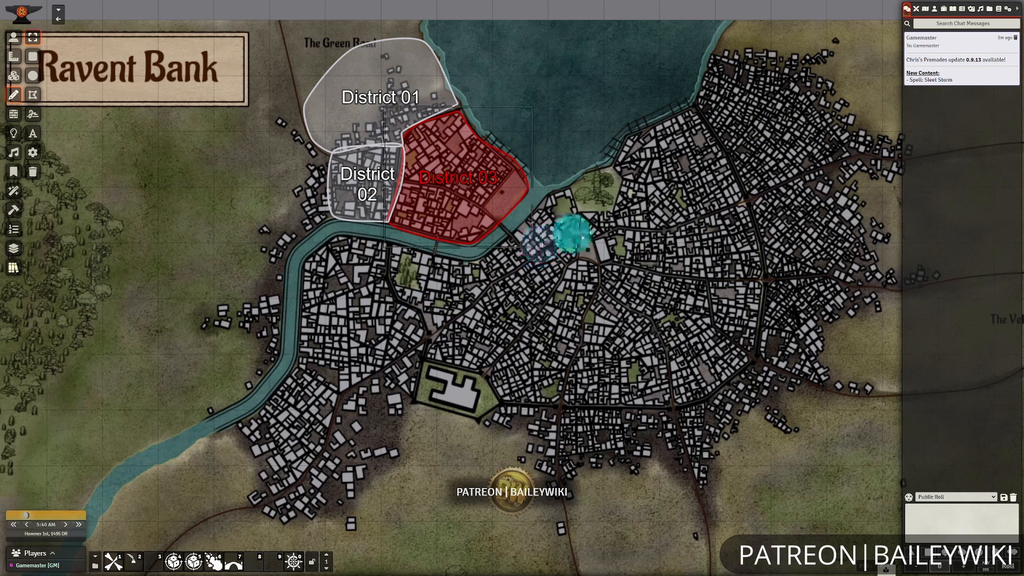
left_click(34, 94)
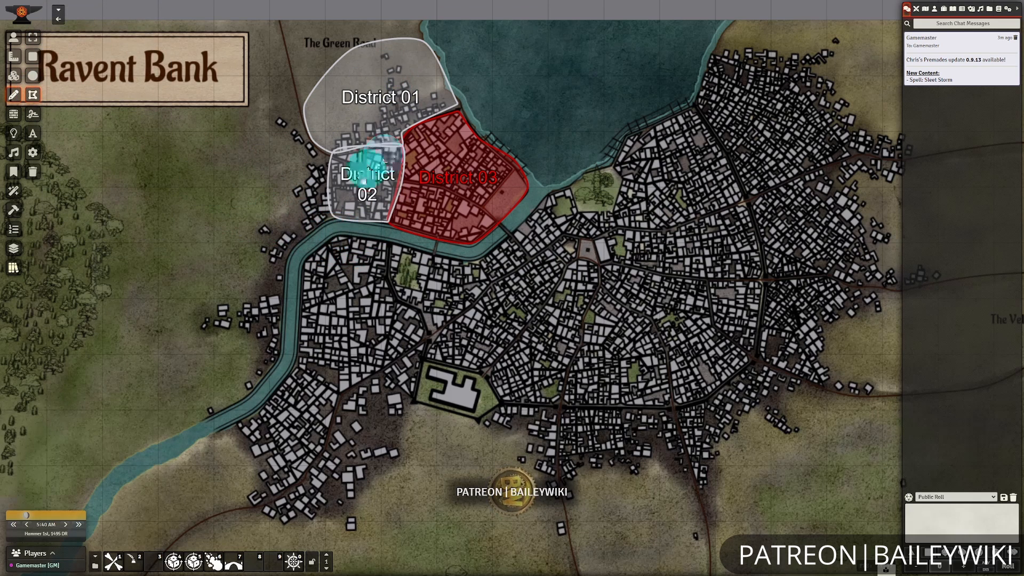
left_click(350, 242)
left_click_drag(351, 241, 388, 243)
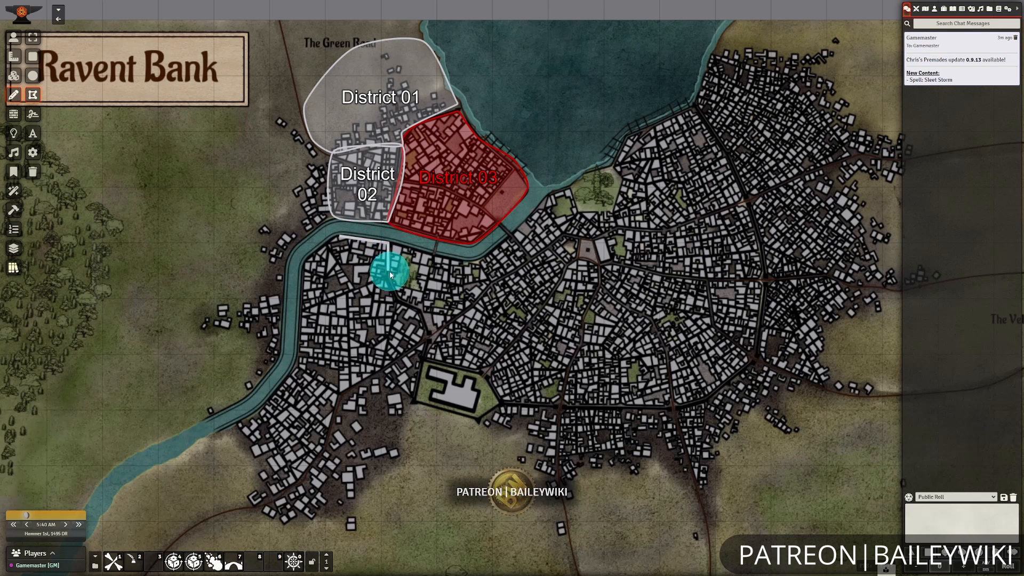
left_click(398, 299)
left_click(424, 314)
left_click(430, 335)
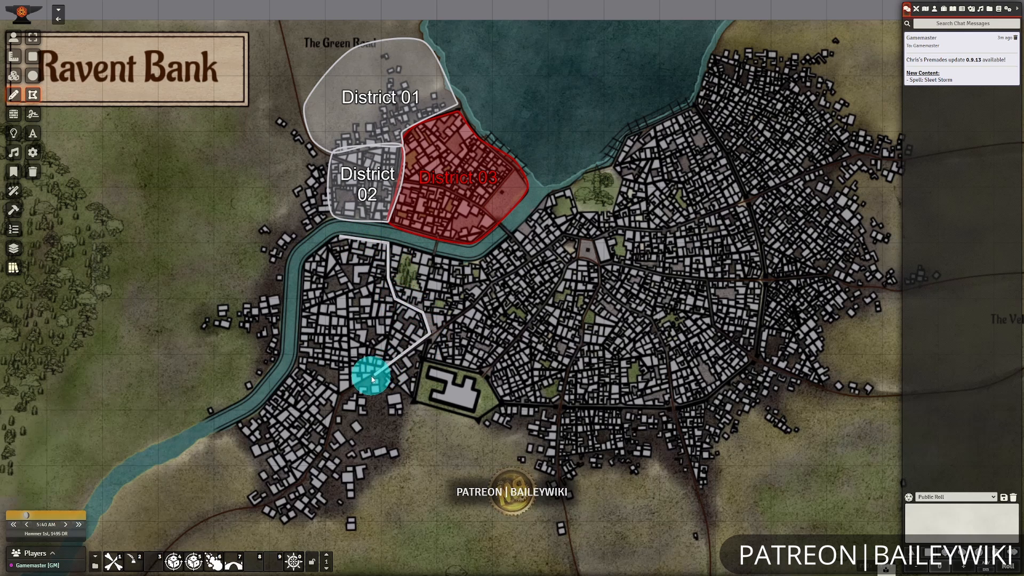
left_click(339, 395)
left_click(291, 365)
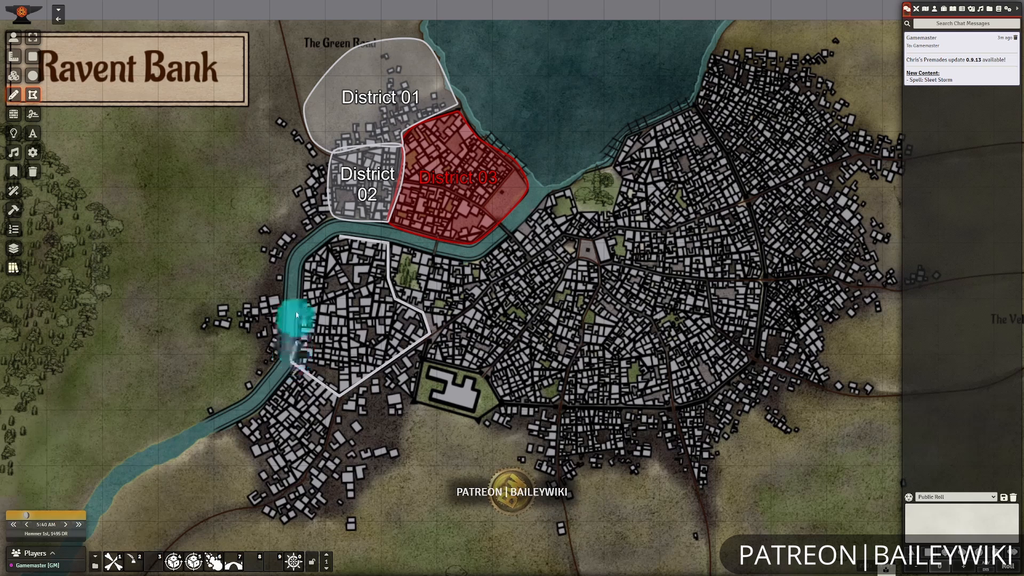
left_click_drag(294, 308, 297, 258)
left_click(342, 237)
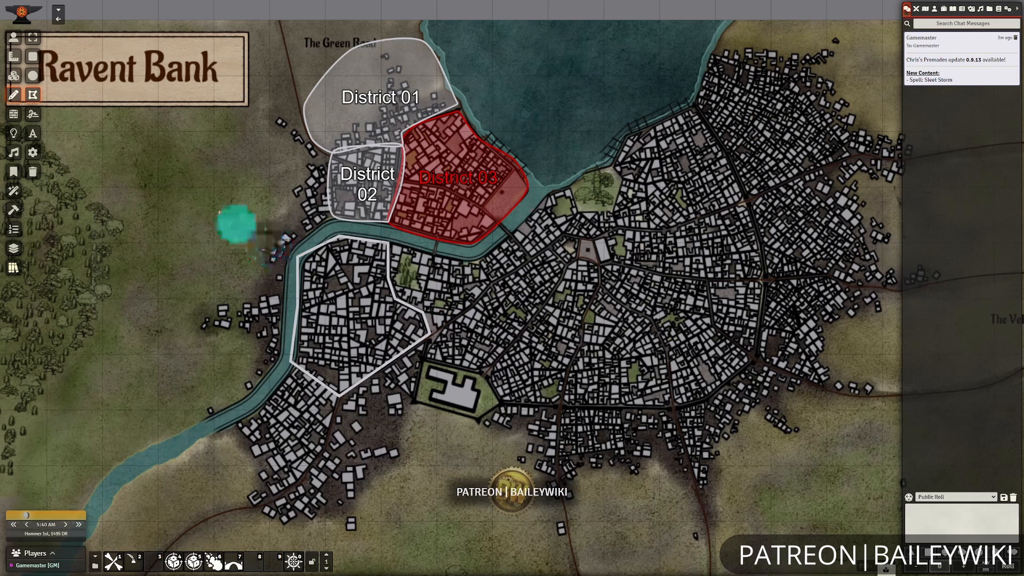
Apply the District-Red01-ADT preset from the Mapping > ADT folder to the new polygon with the preset brush and close the presets.
left_click(20, 273)
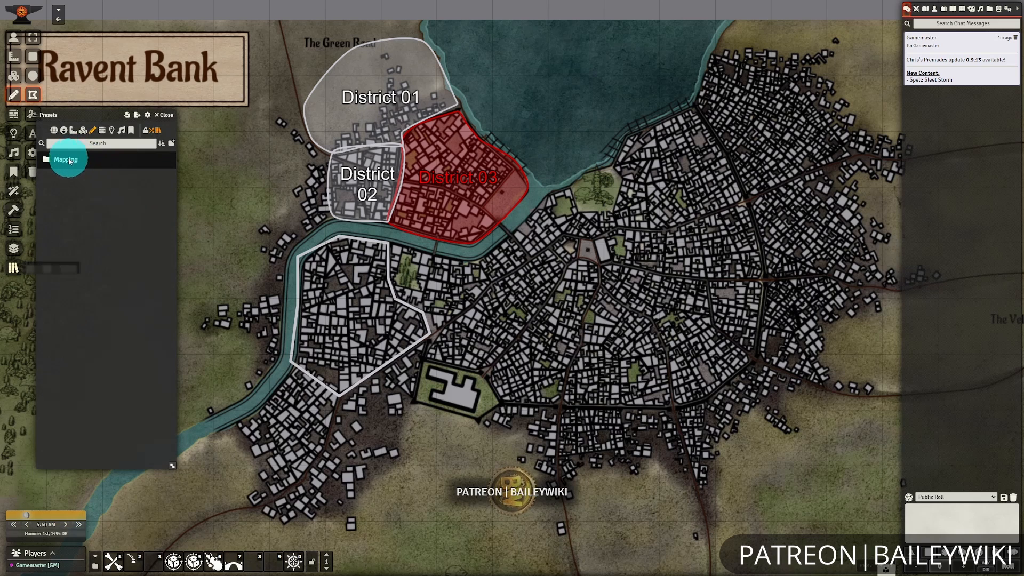
left_click(68, 164)
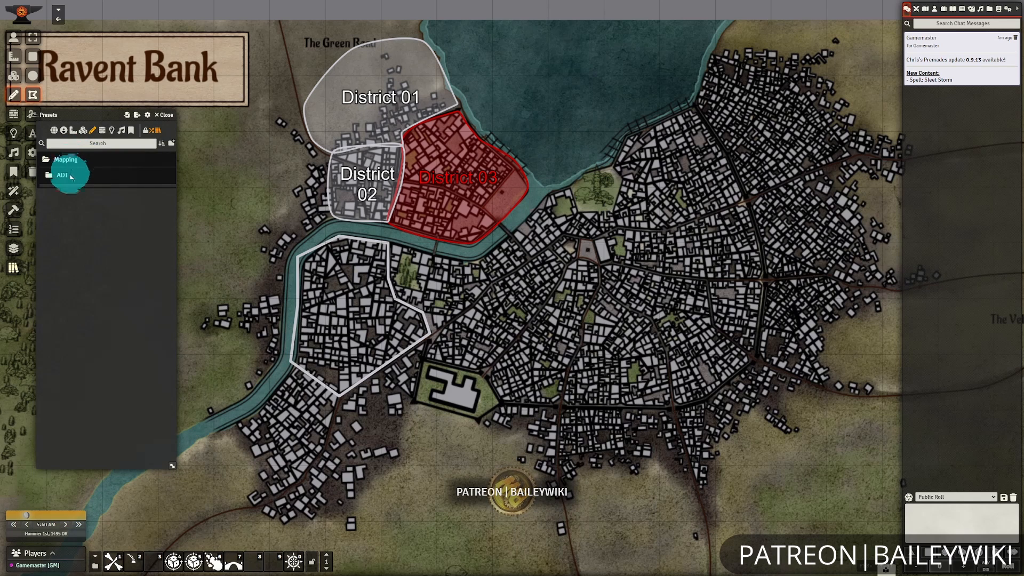
left_click(70, 176)
left_click(164, 428)
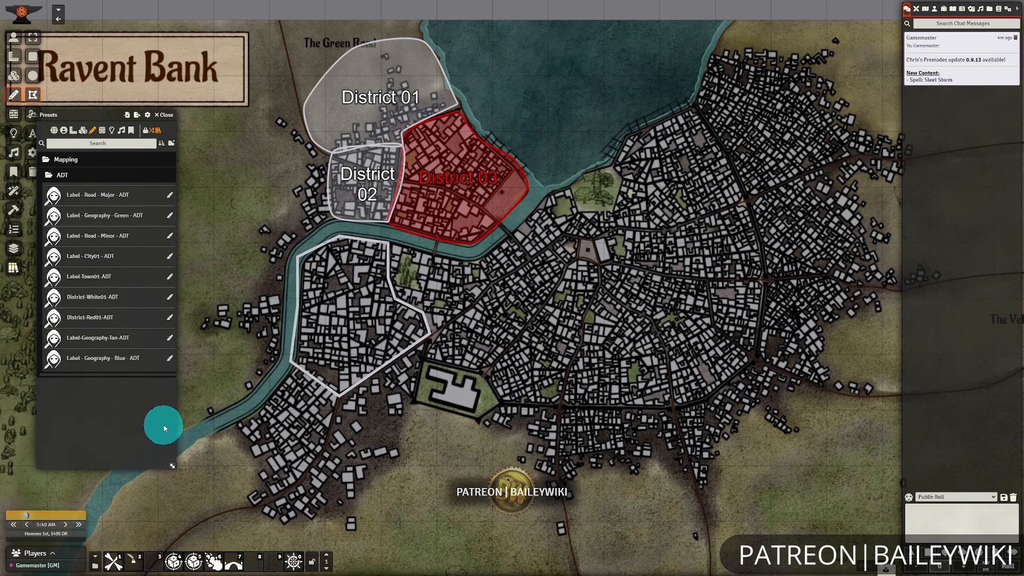
left_click(170, 320)
left_click(354, 319)
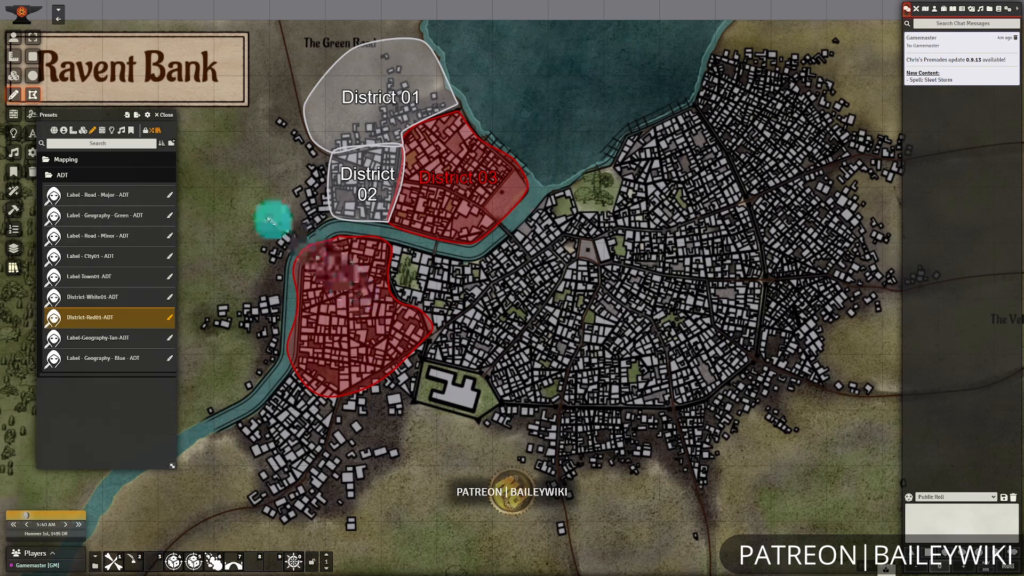
left_click(162, 115)
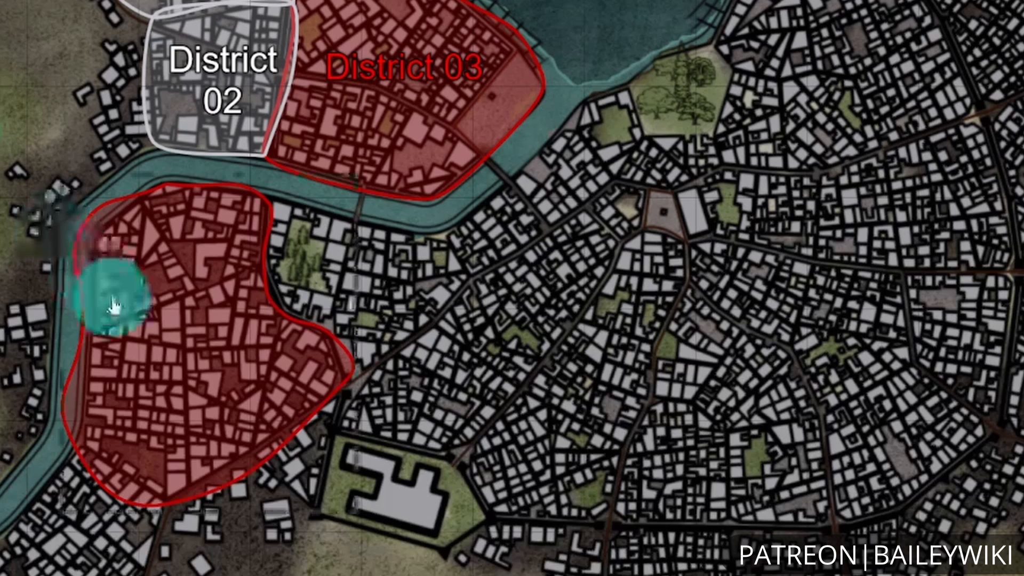
Open the new district drawing's configuration, review its line and fill settings, and label it District 04.
double_click(308, 289)
left_click(503, 243)
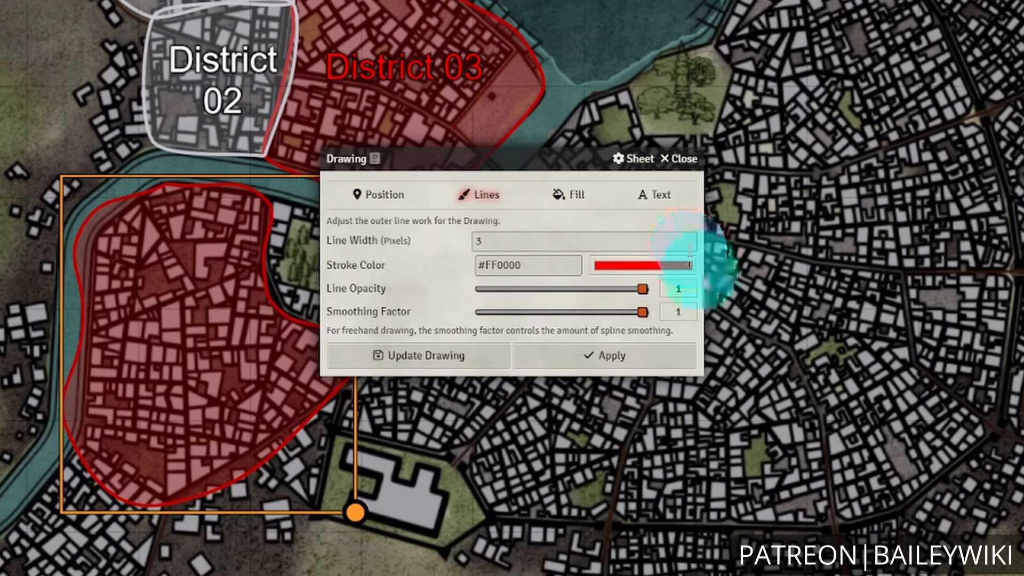
left_click(575, 196)
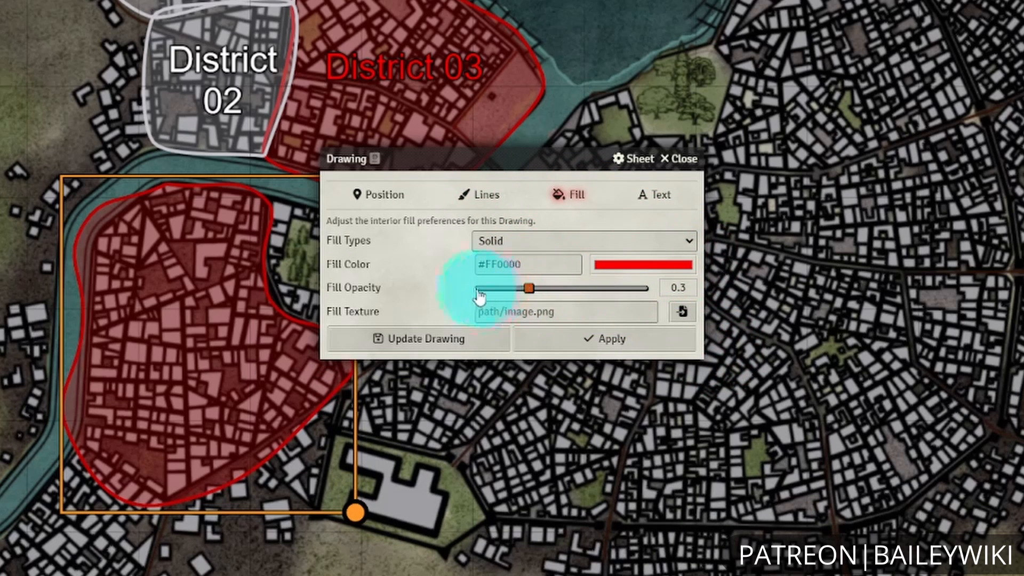
left_click(655, 195)
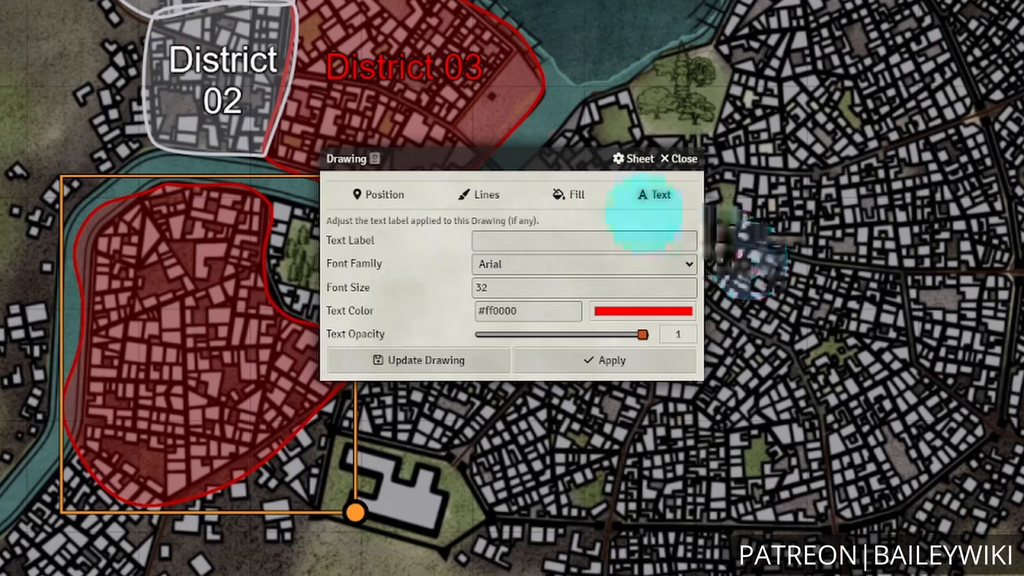
left_click(536, 238)
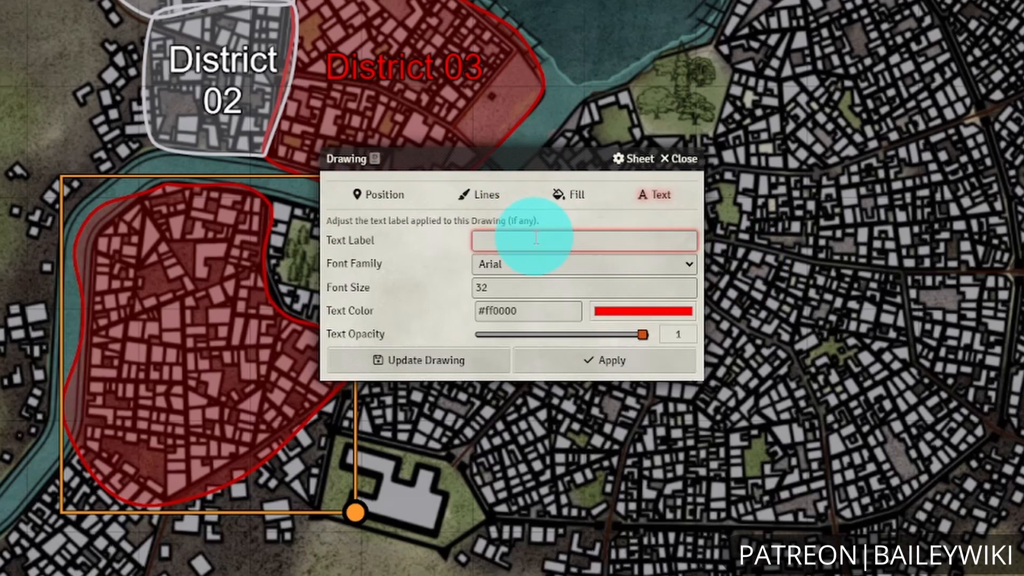
key("Return")
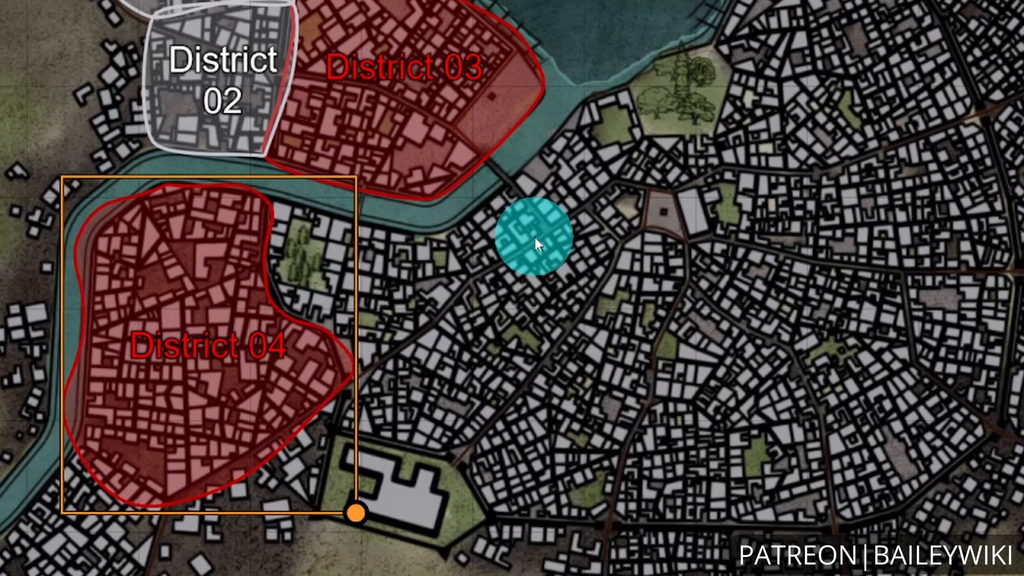
Reopen District 04's drawing configuration and set its text color to #00ff00.
double_click(202, 451)
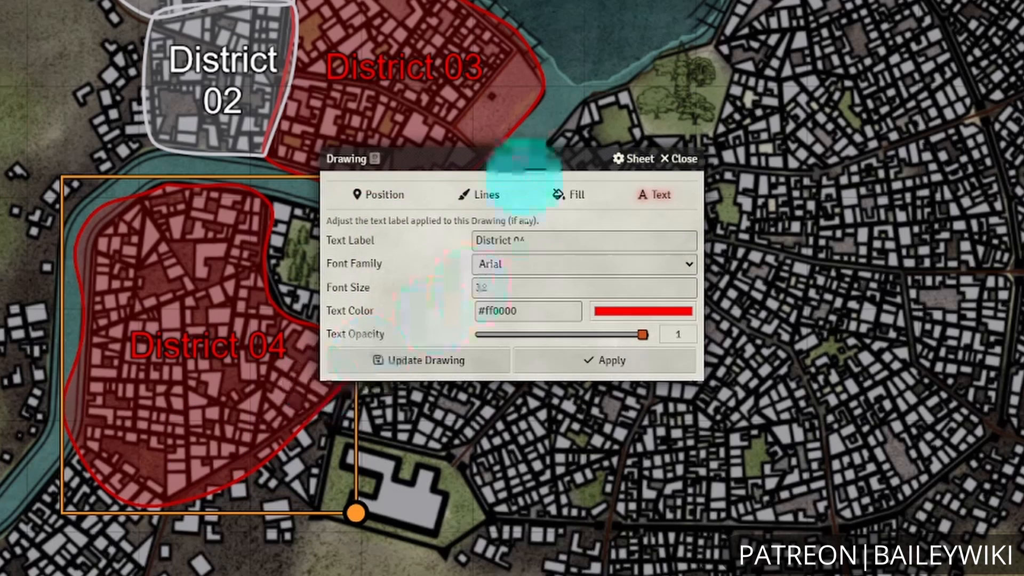
left_click_drag(515, 158, 697, 180)
left_click(697, 332)
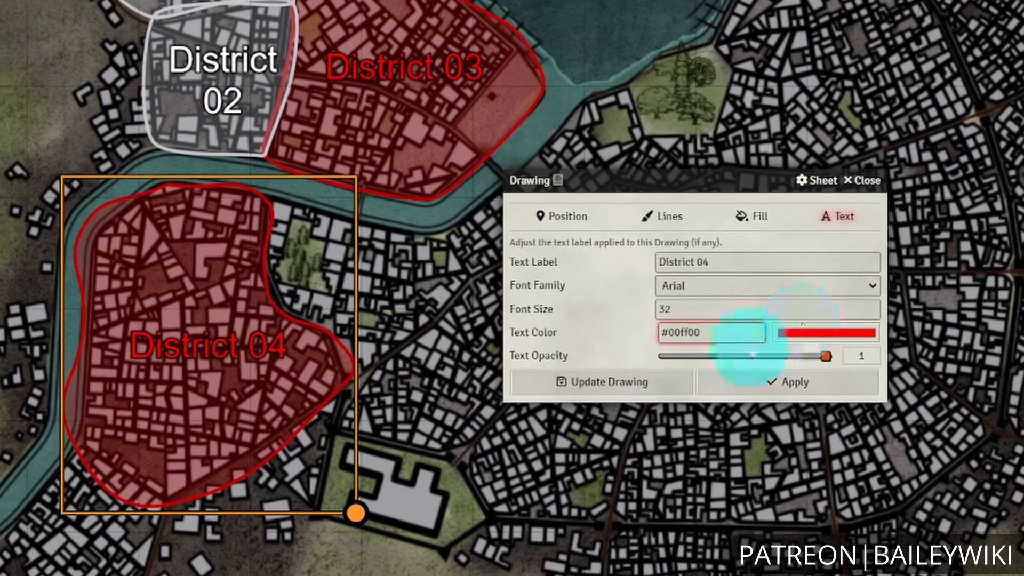
left_click(806, 382)
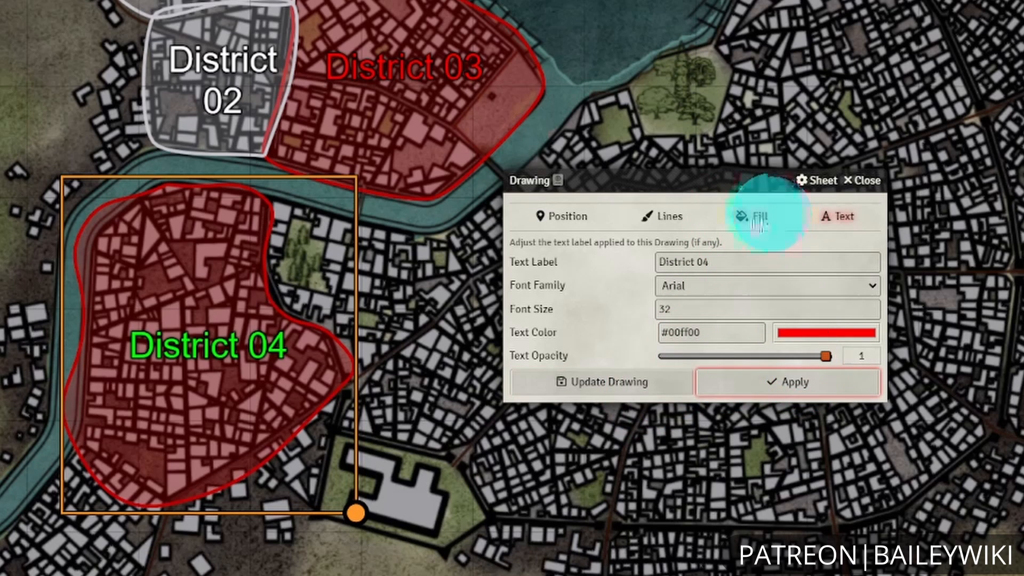
Set District 04's fill color to #00FF00.
left_click(756, 211)
left_click(682, 286)
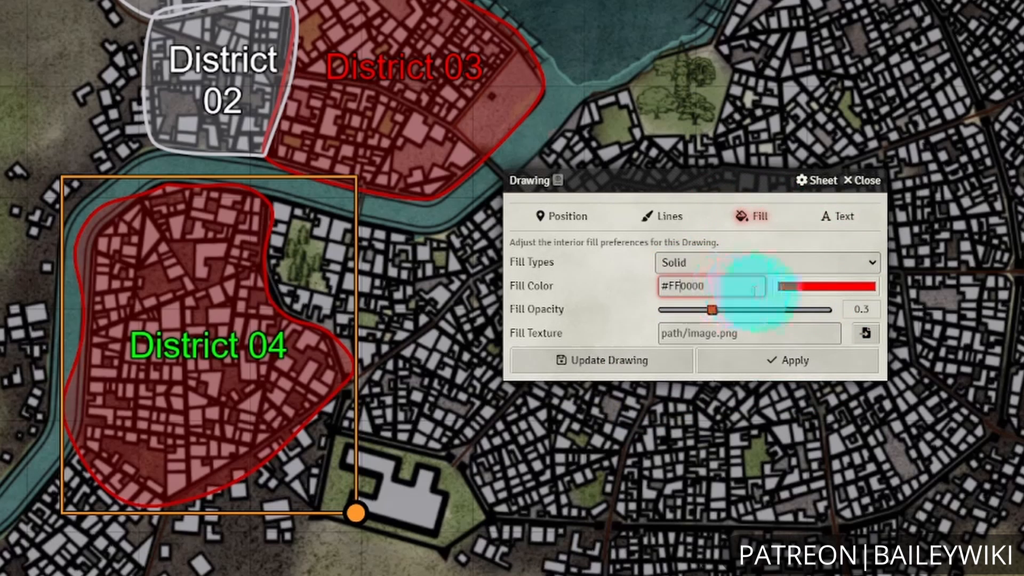
type("FF")
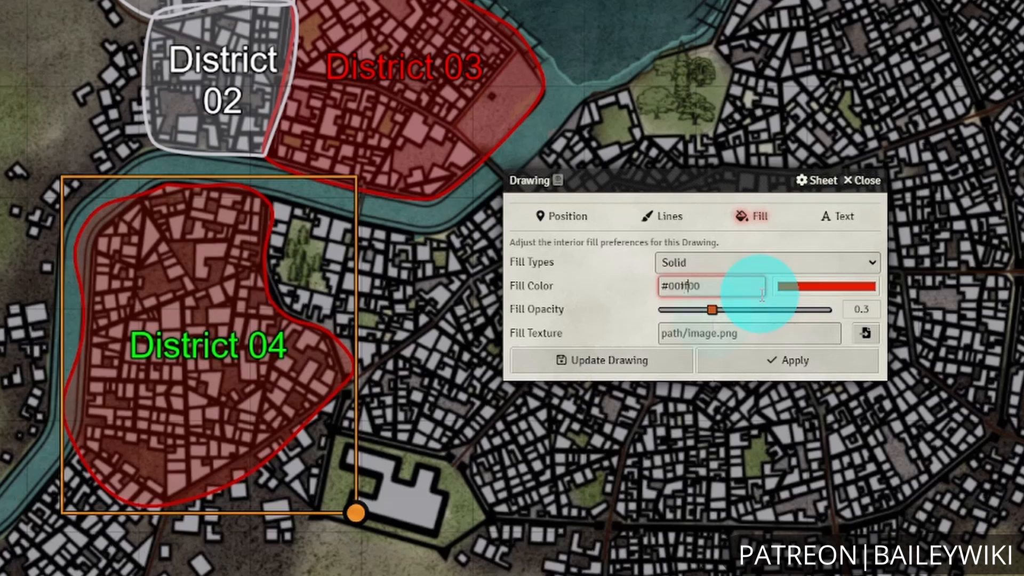
left_click(713, 310)
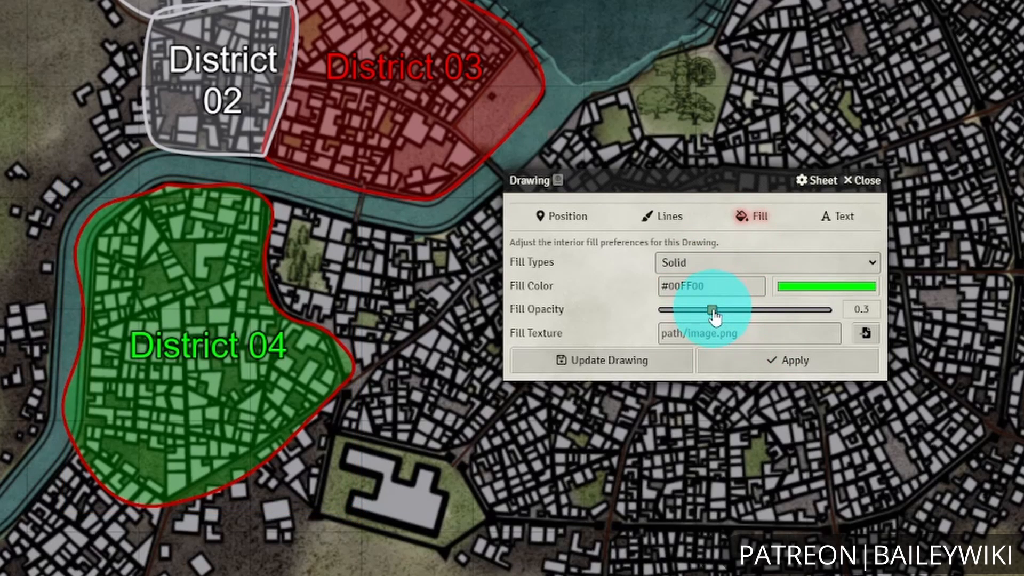
Change District 04's fill color back to #ff0000, reopening its configuration to apply the change with fill opacity at 0.3.
left_click(699, 286)
key("BackSpace")
key("BackSpace")
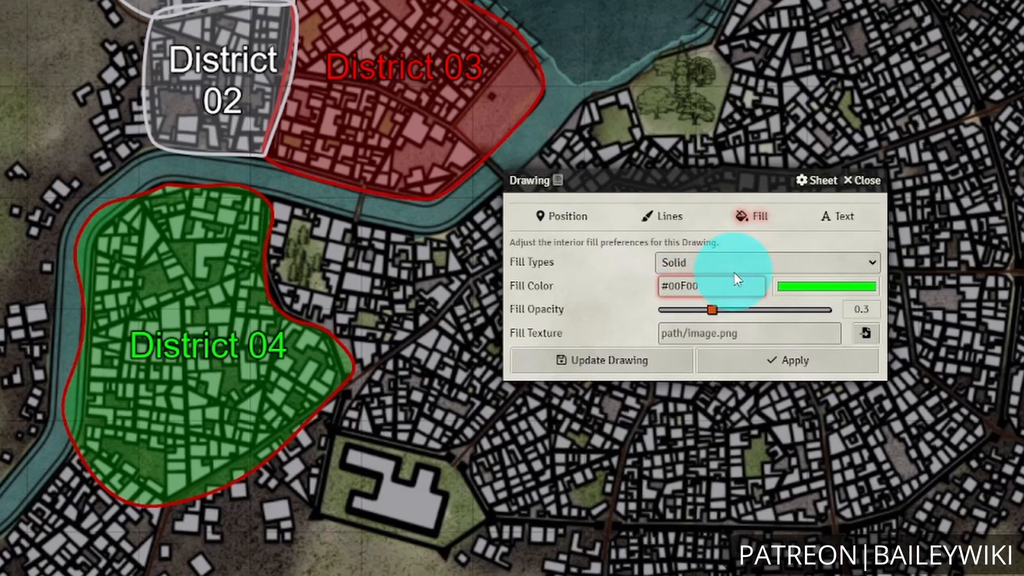
type("ff")
left_click(788, 368)
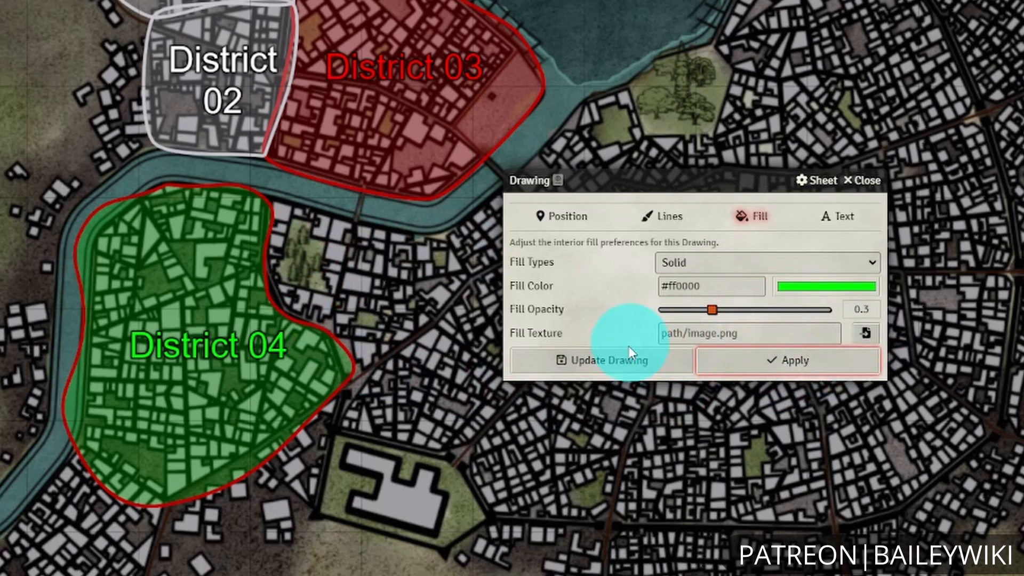
left_click(614, 360)
left_click(232, 360)
double_click(232, 360)
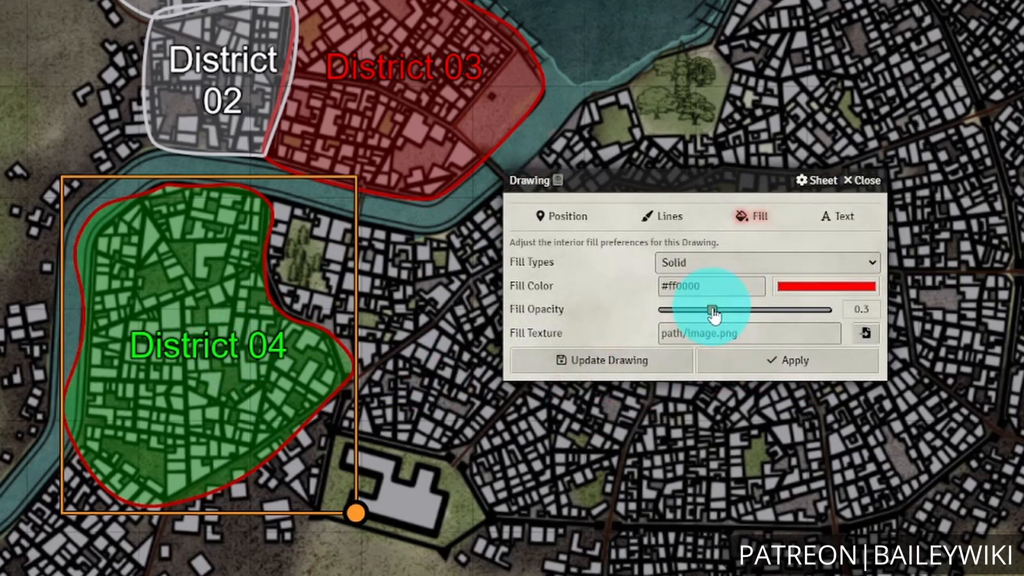
mouse_move(714, 311)
left_mouse_down()
mouse_move(697, 311)
mouse_move(713, 312)
left_mouse_up()
left_click(763, 367)
left_click(794, 369)
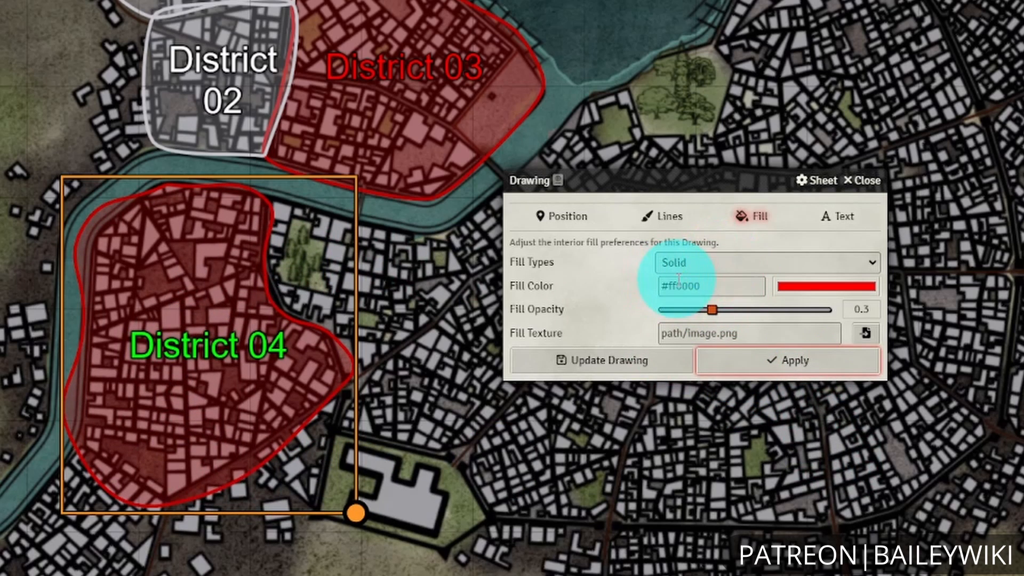
Set District 04's fill color to #00ff00 again, keep its fill opacity at 0.3 and apply the change.
left_click(707, 270)
left_click(704, 270)
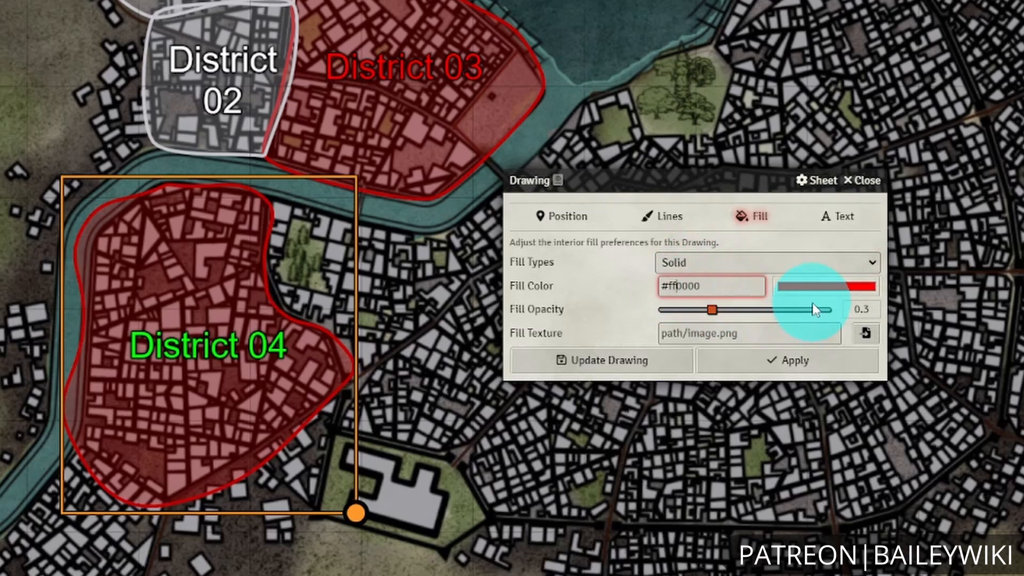
key("Right")
key("Right")
type("ff")
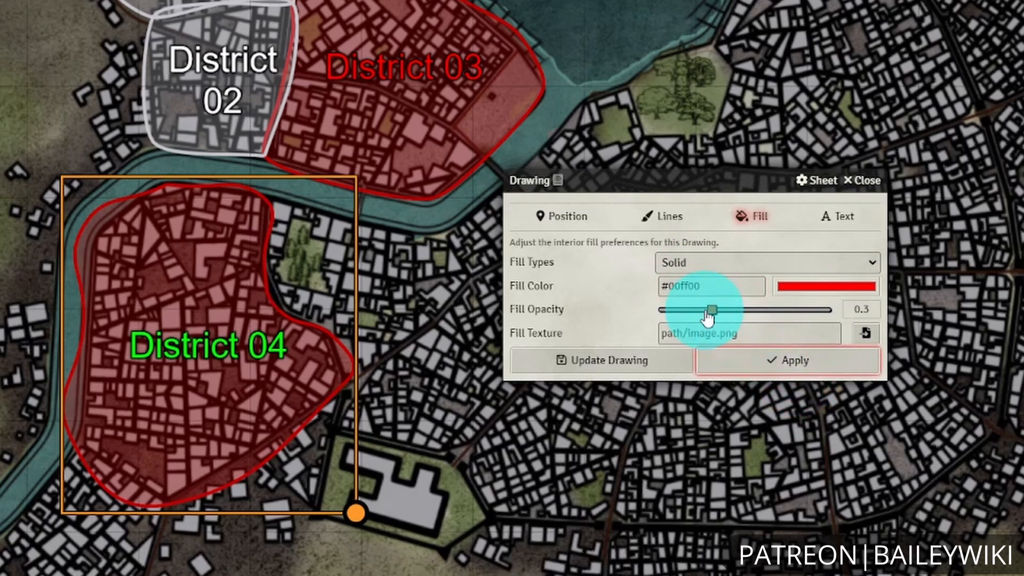
mouse_move(711, 310)
left_mouse_down()
mouse_move(696, 310)
mouse_move(712, 311)
left_mouse_up()
left_click(776, 368)
left_click(778, 366)
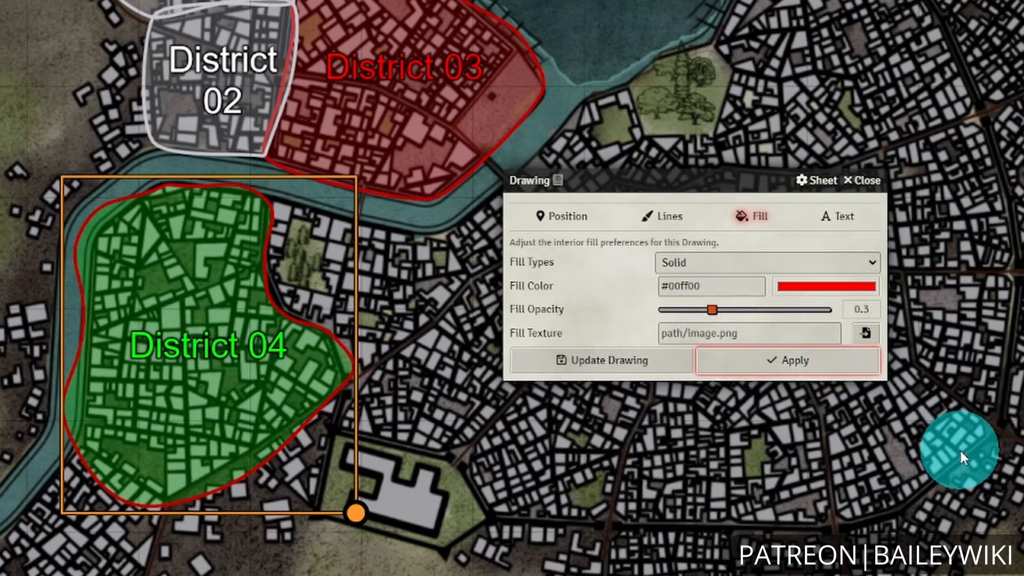
Set the stroke color of District 04's outline to #00ff00, apply it and close the drawing configuration.
left_click(664, 216)
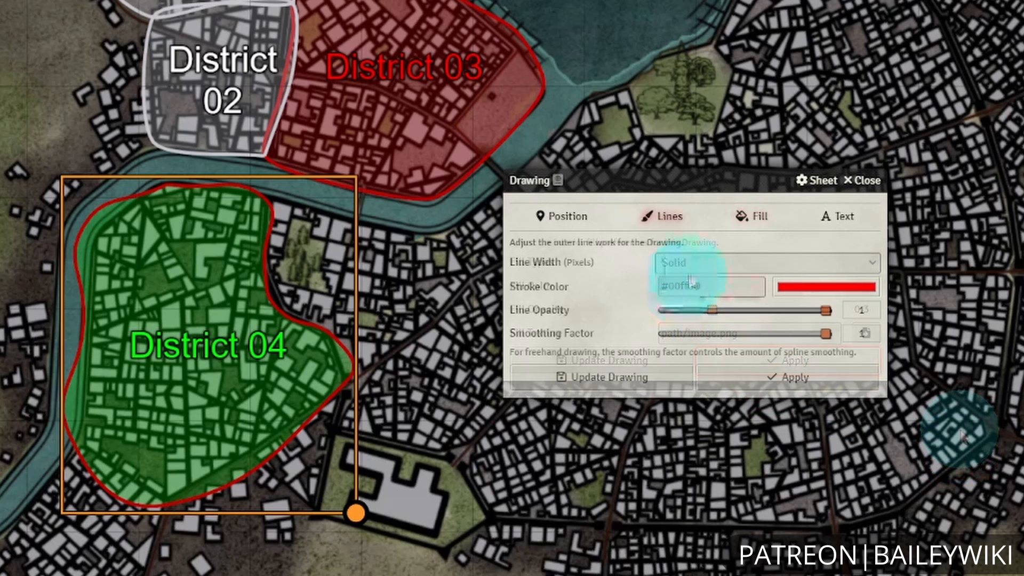
left_click(690, 282)
type("#00ff00")
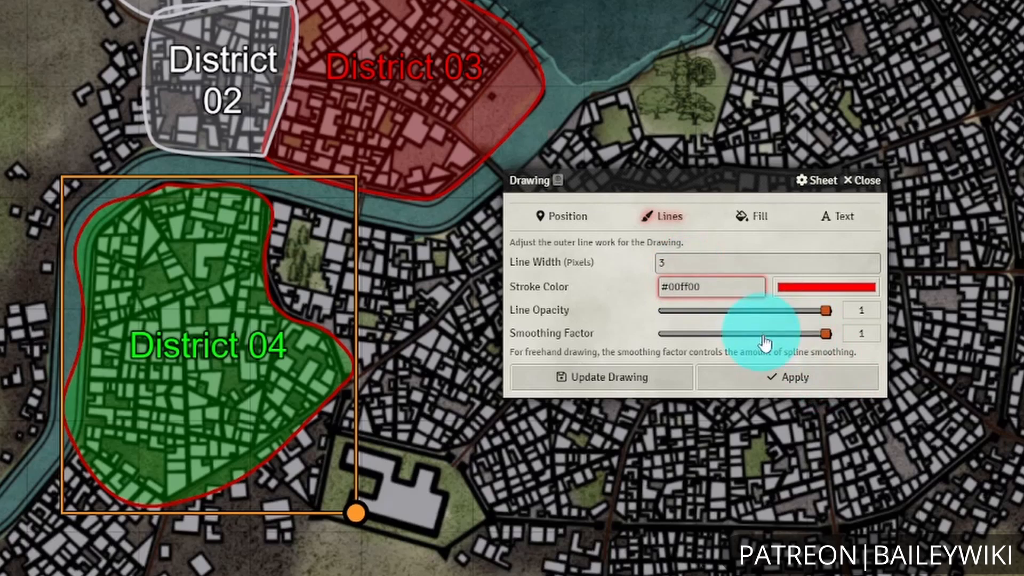
left_click(782, 378)
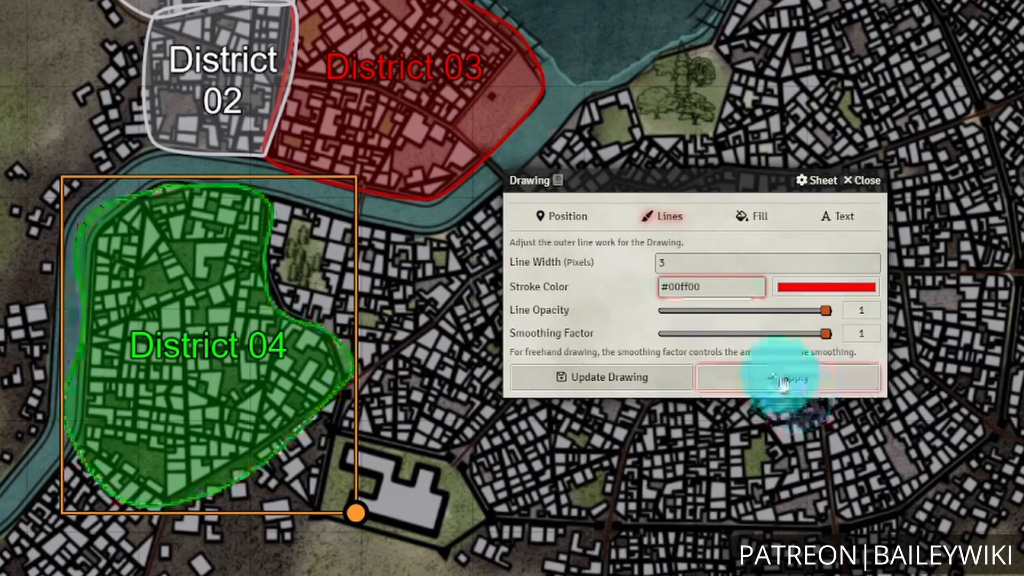
left_click(864, 180)
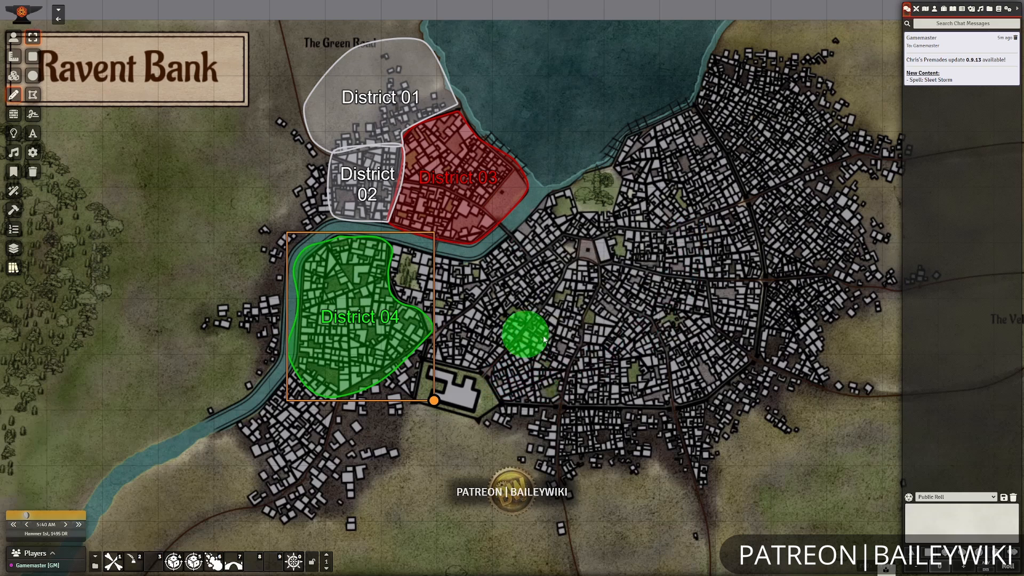
Open mass edit for the District 04 drawing and include all line settings and all fill settings except Fill Texture.
left_click_drag(543, 340, 597, 351)
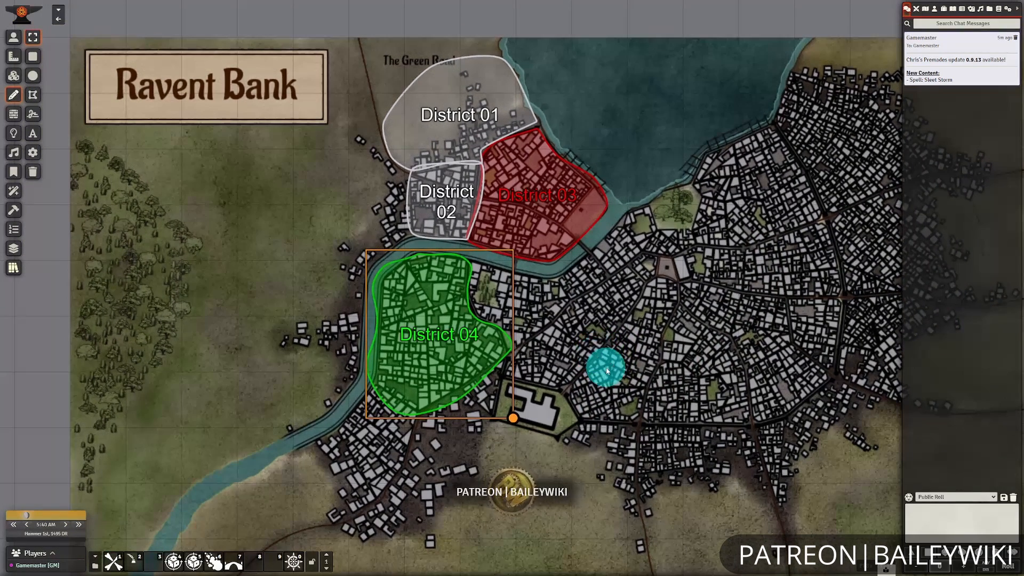
left_click(606, 367)
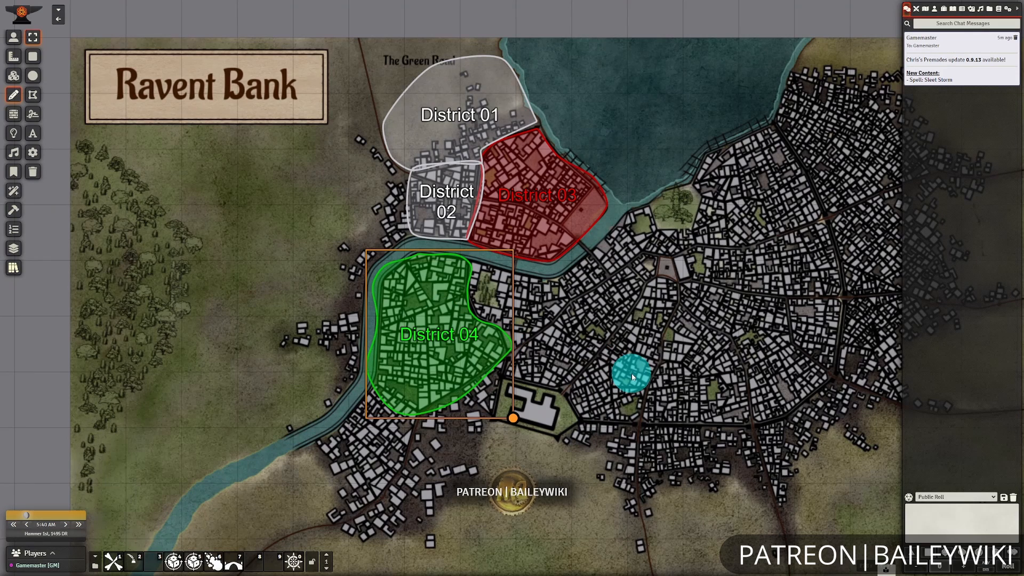
left_click(513, 343)
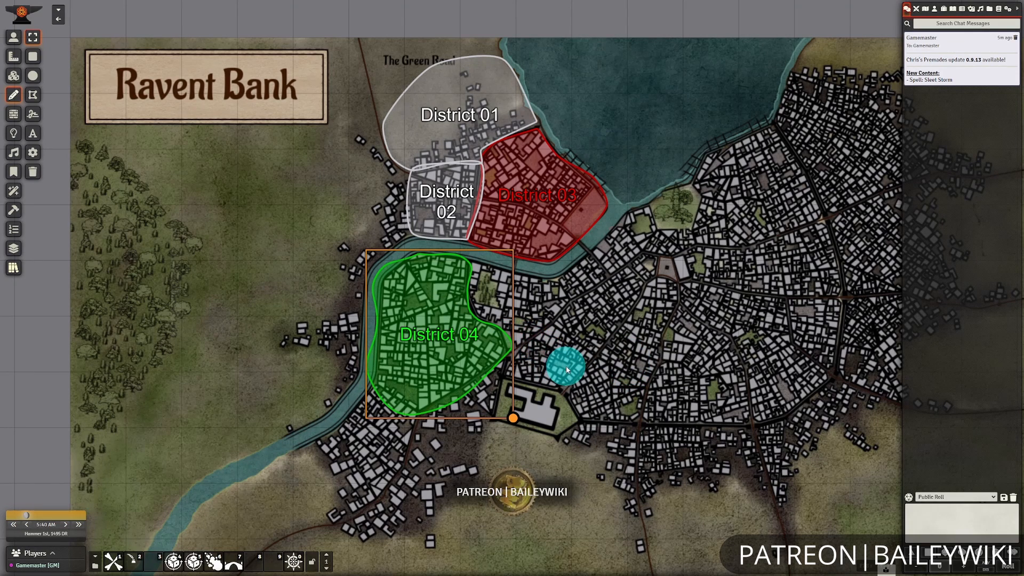
key("shift+e")
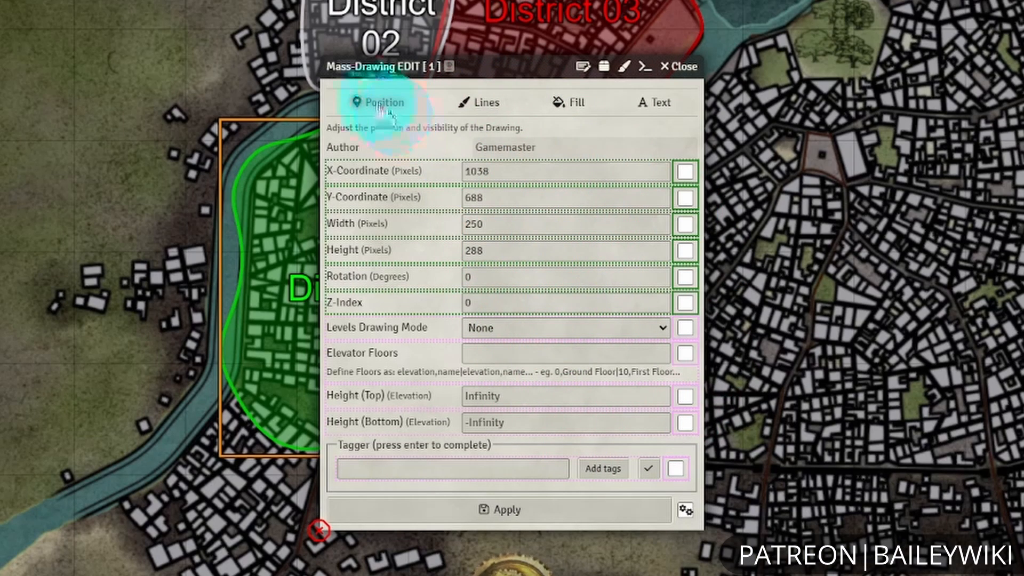
left_click(489, 109)
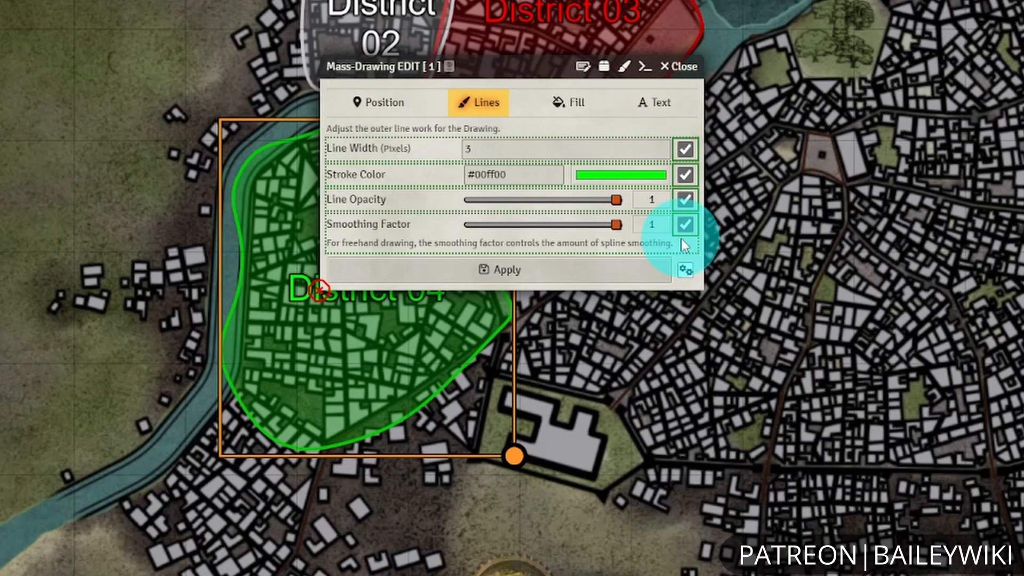
left_click(586, 117)
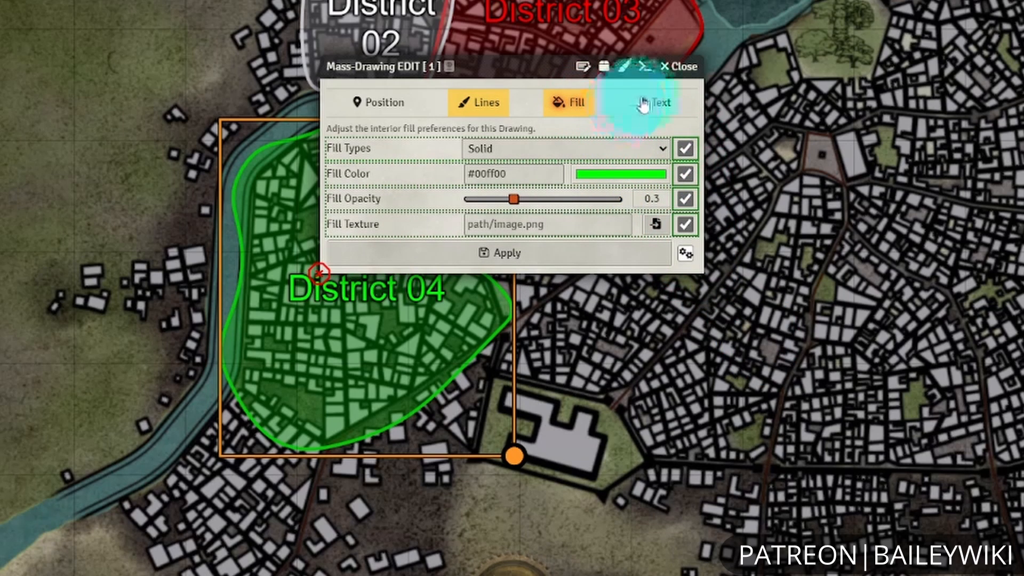
left_click(685, 225)
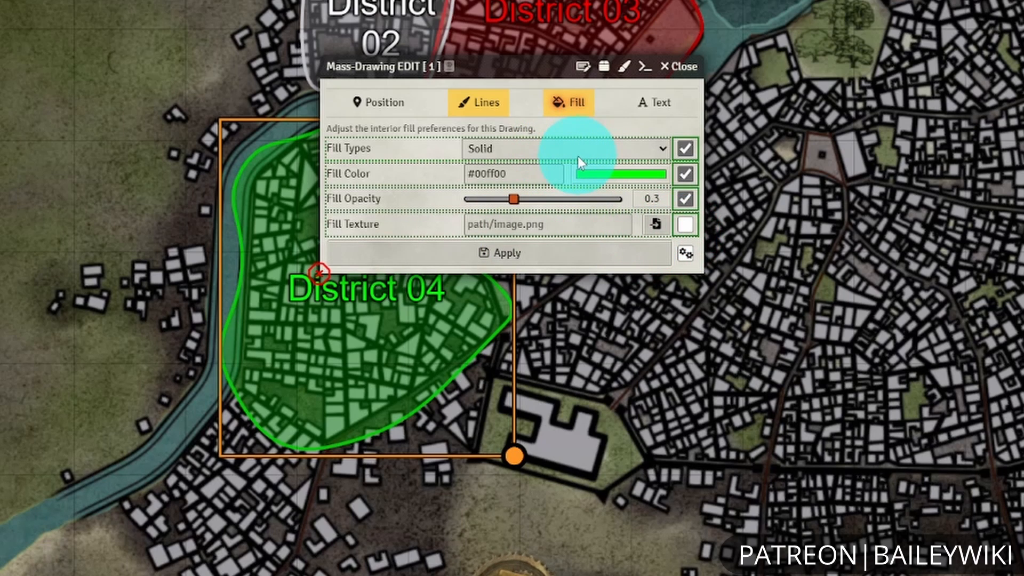
Include all of District 04's text settings in the mass edit except the Text Label.
left_click(649, 103)
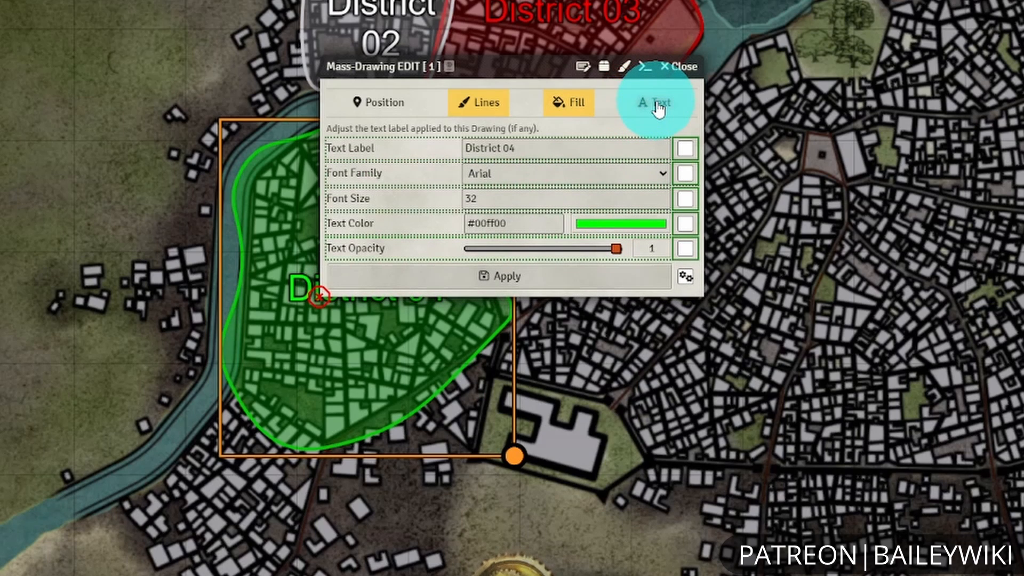
left_click(660, 109)
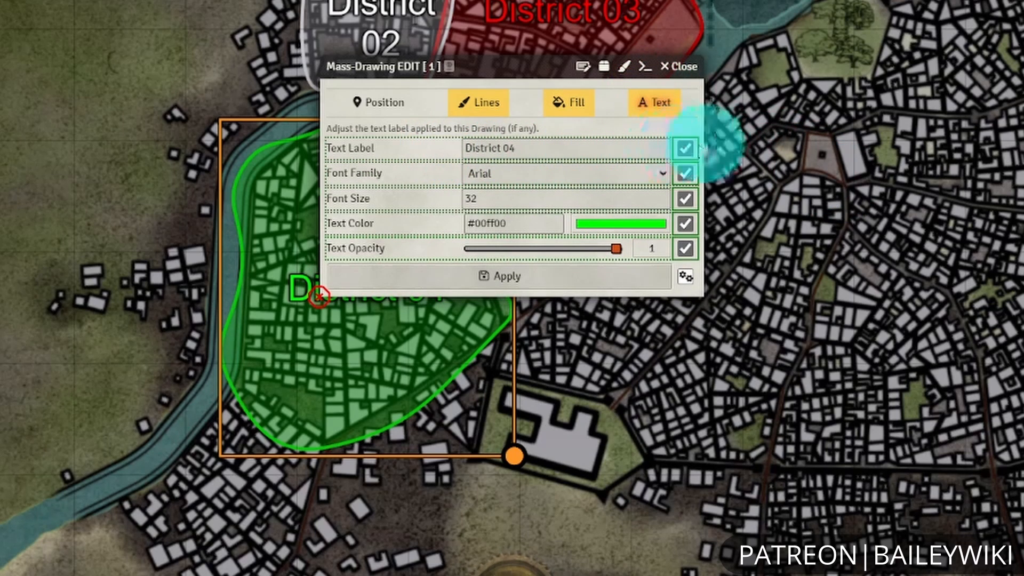
left_click(685, 148)
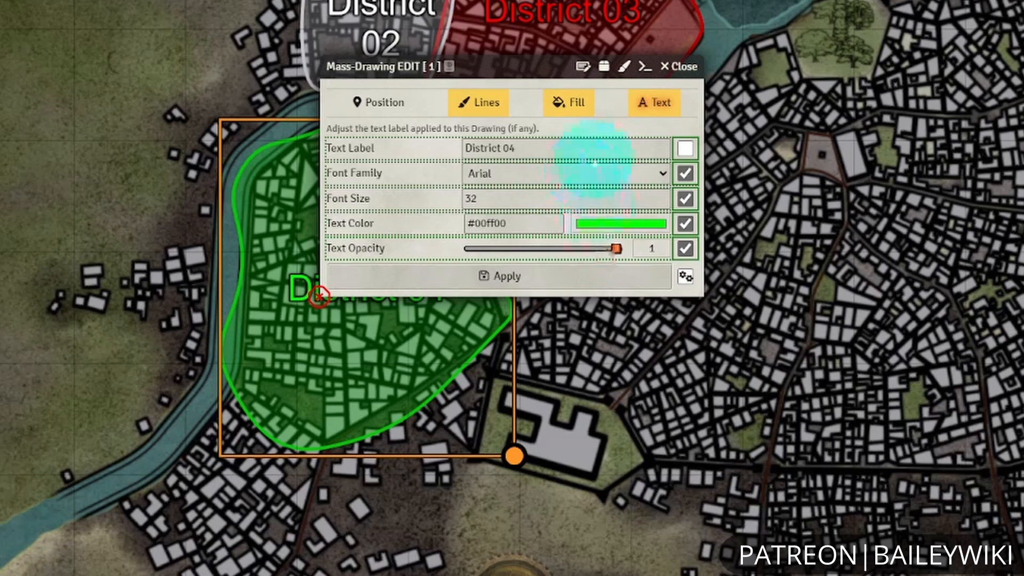
Save District 04's selected settings as preset District-Green01-ADT, file it in the ADT folder after District-White01-ADT, and close mass edit.
mouse_move(517, 61)
left_mouse_down()
mouse_move(613, 88)
mouse_move(650, 128)
left_mouse_up()
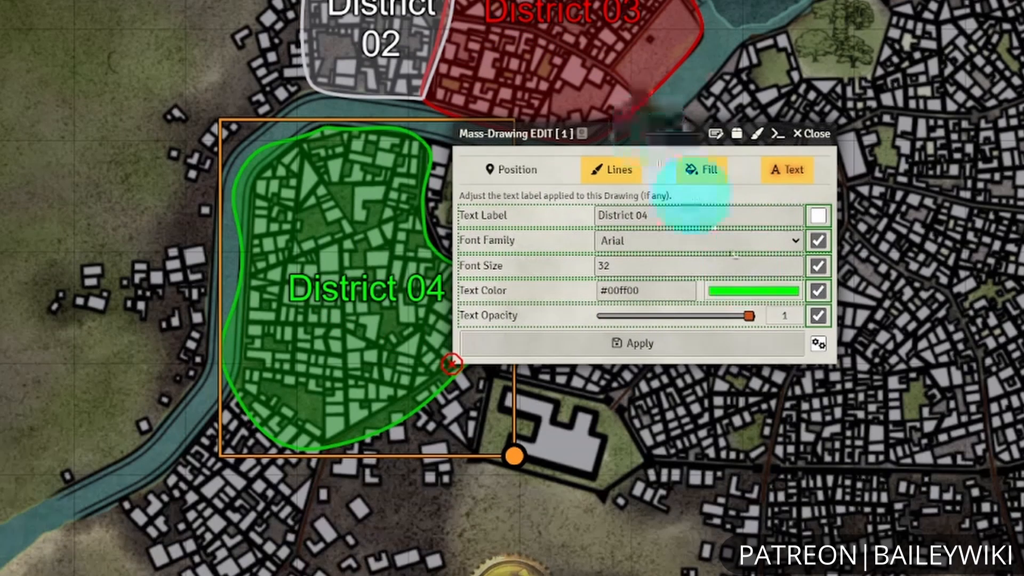
left_click(738, 140)
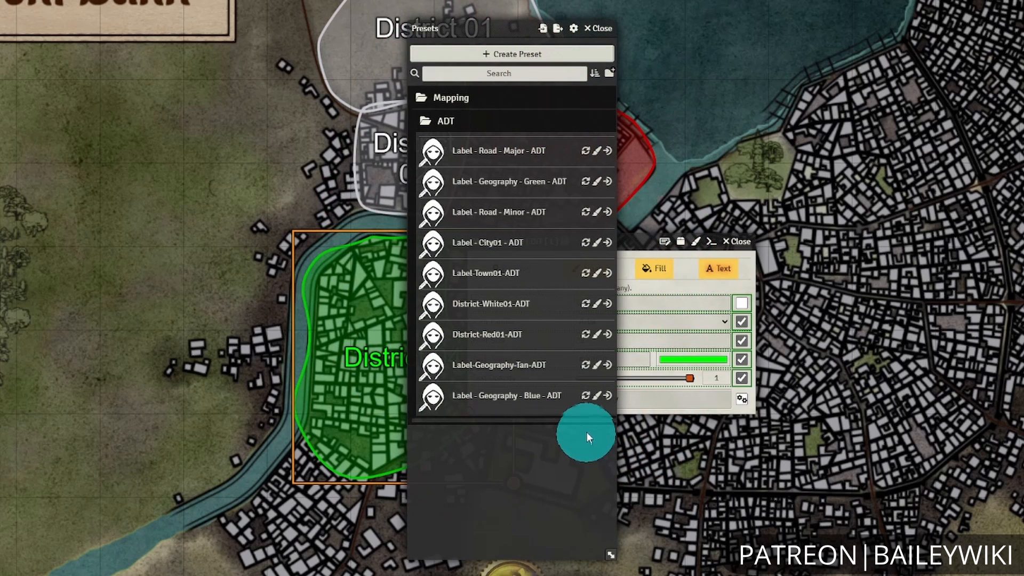
left_click(515, 56)
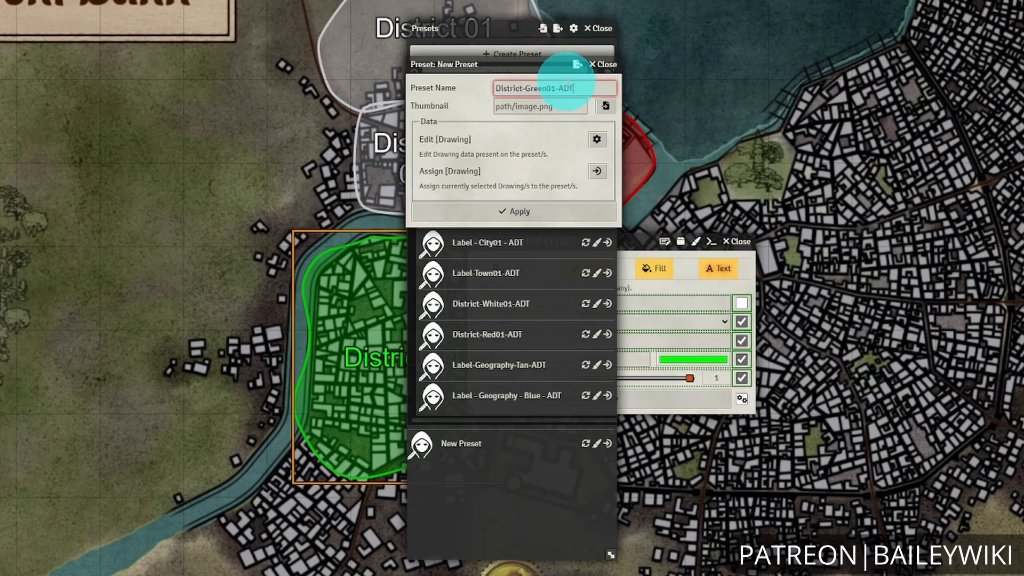
left_click(514, 211)
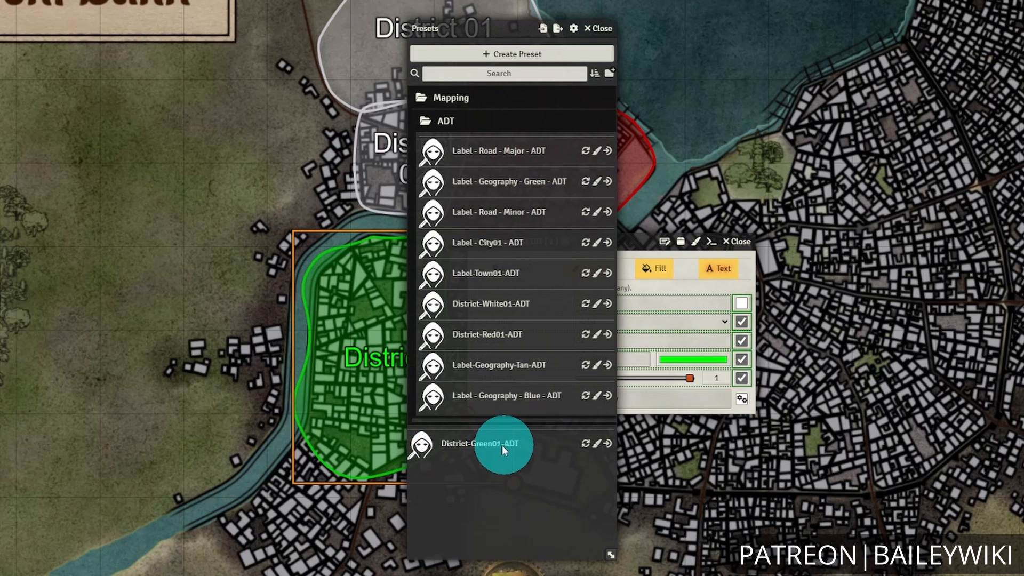
left_click_drag(501, 446, 512, 316)
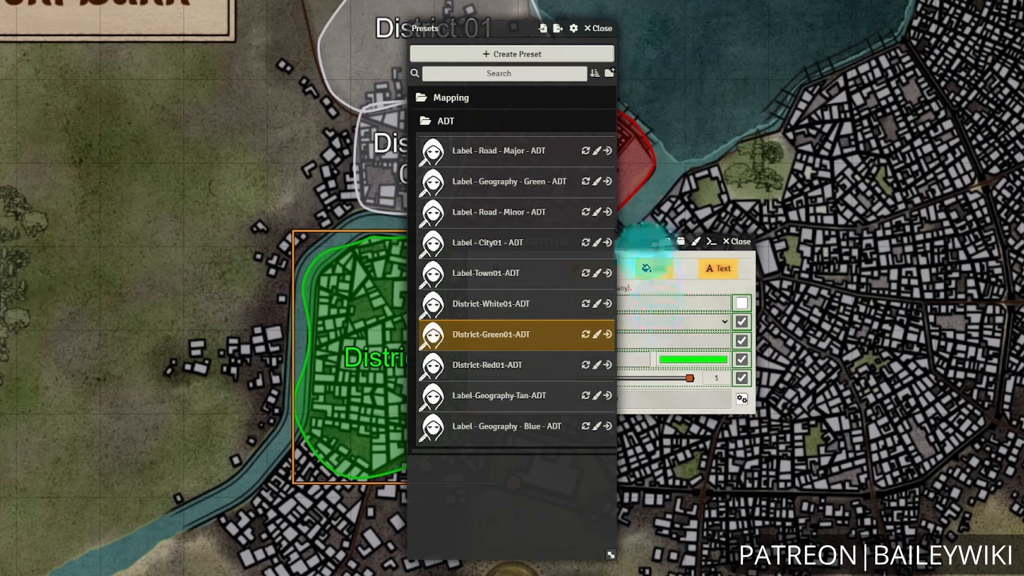
left_click(648, 241)
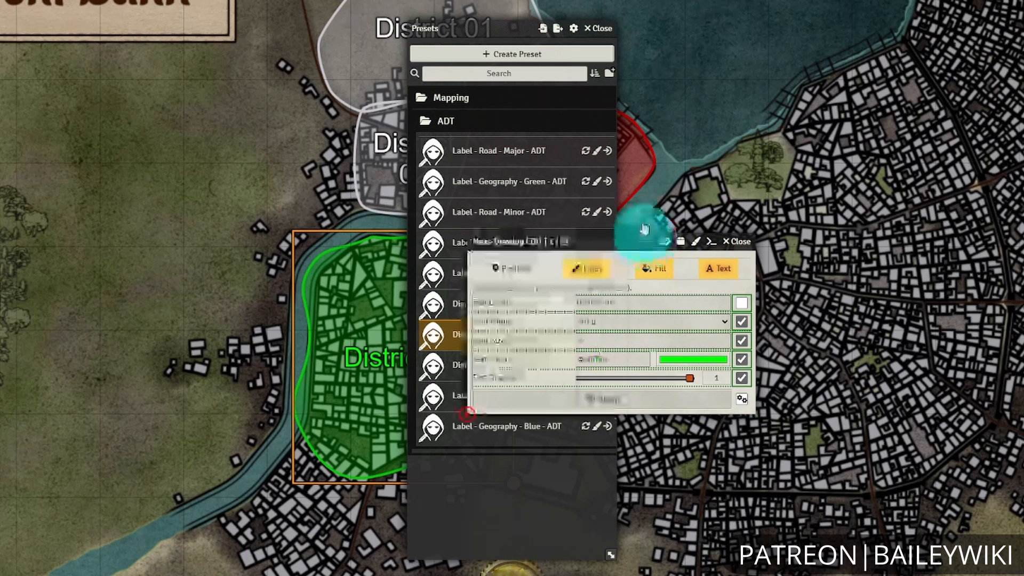
left_click(737, 241)
left_click_drag(501, 45, 821, 48)
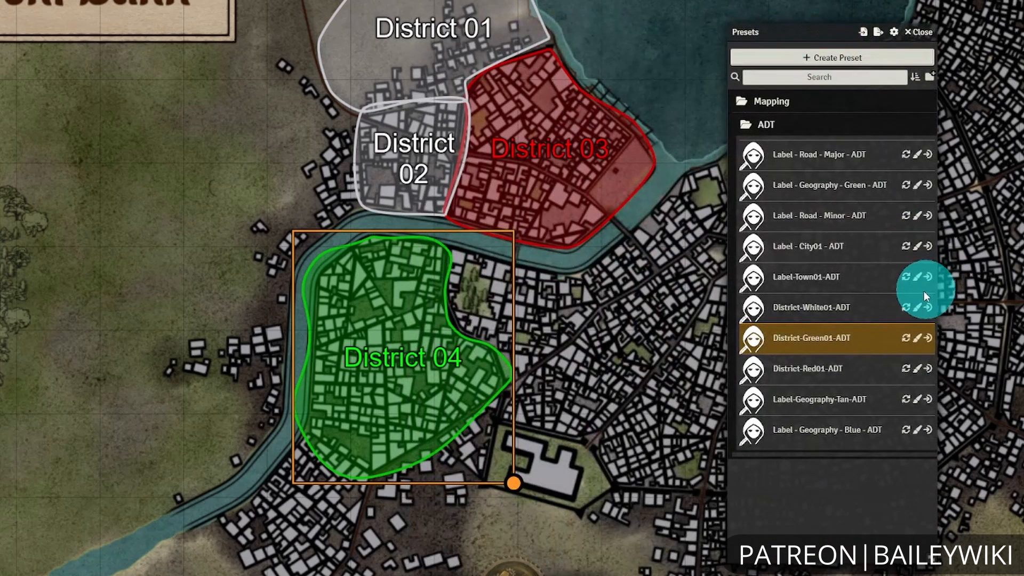
Brush the District-Green01-ADT preset onto the District 01 and District 02 drawings.
left_click(917, 340)
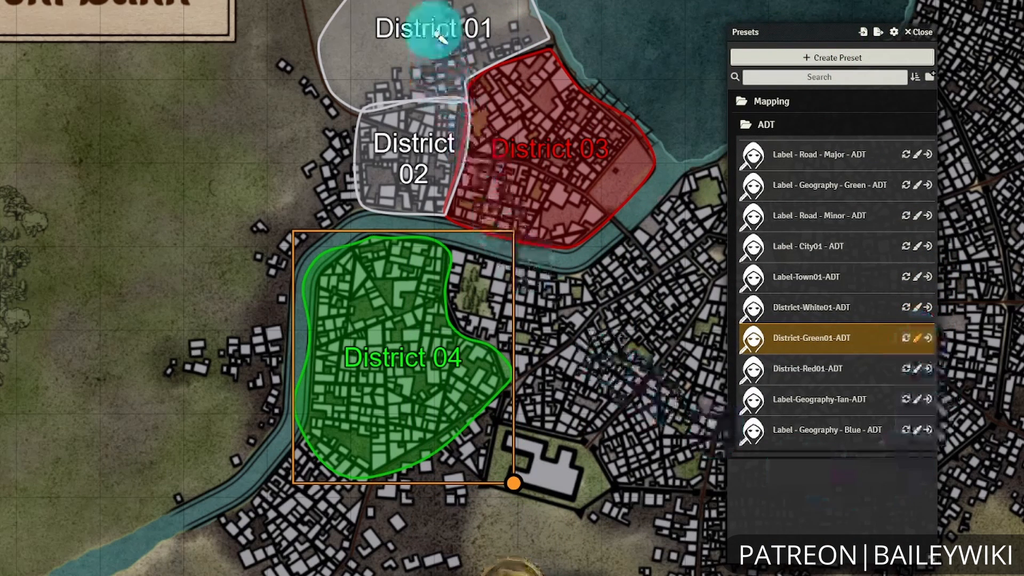
left_click(435, 32)
left_click(398, 160)
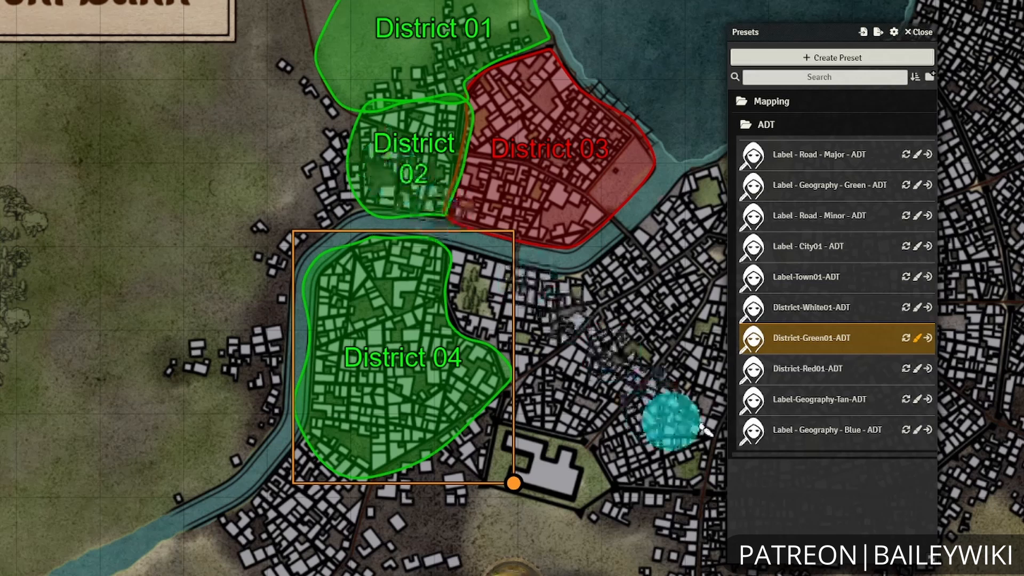
Brush the District-Red01-ADT preset onto the District 02 and District 01 drawings.
left_click(917, 368)
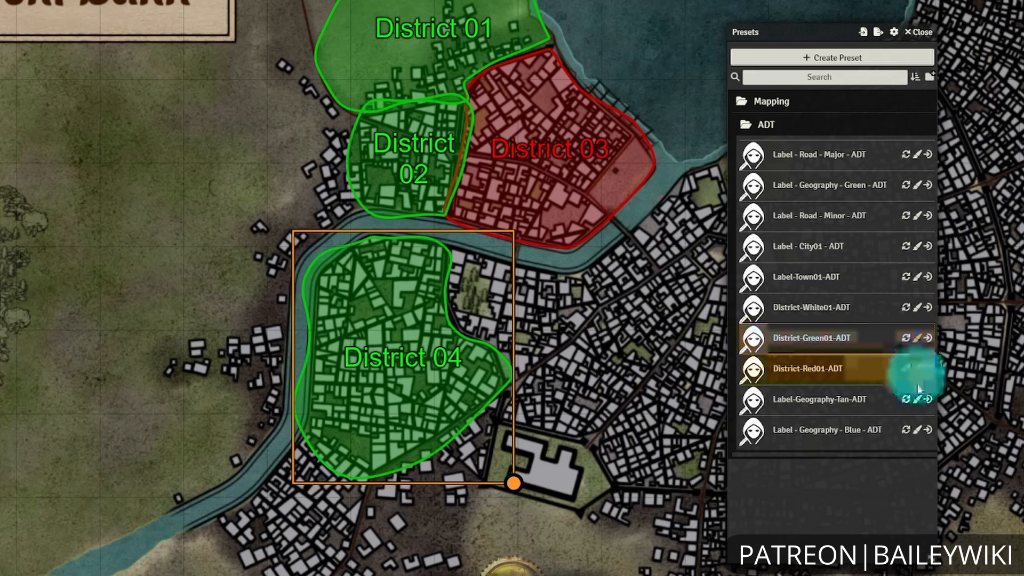
left_click(416, 152)
left_click(426, 28)
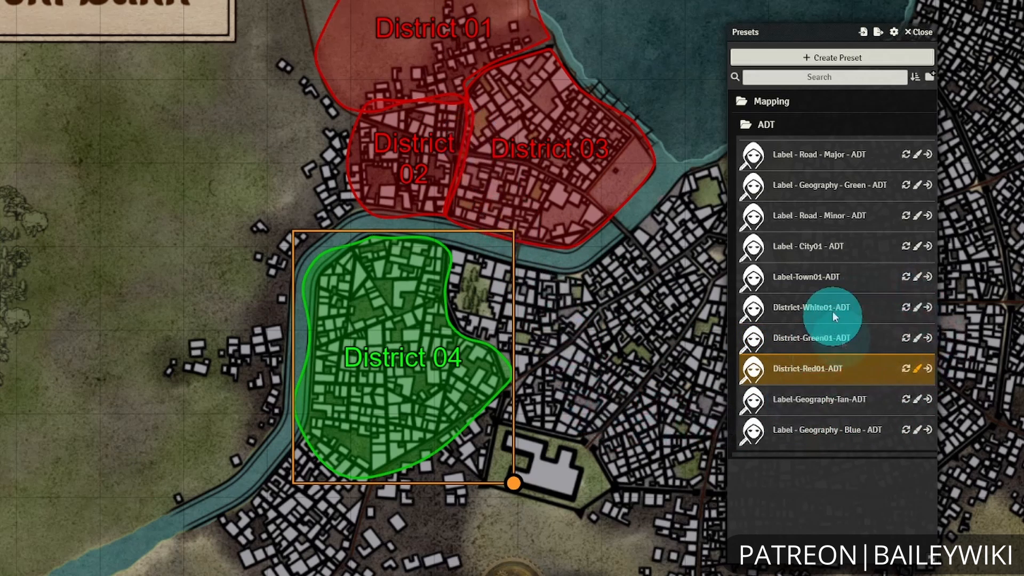
Brush the District-White01-ADT preset onto District 04 and close the presets.
left_click(917, 307)
left_click(421, 309)
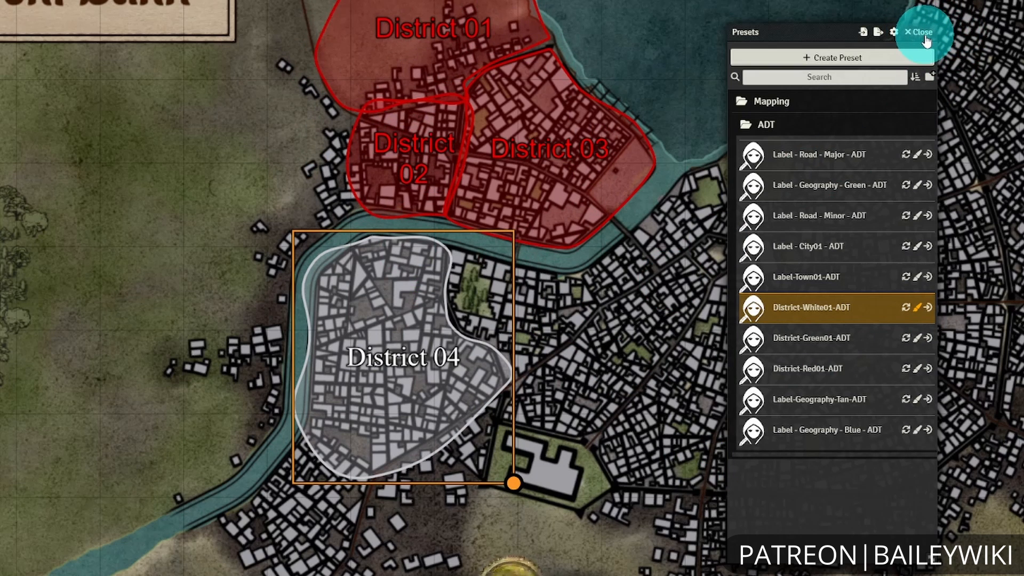
left_click(922, 33)
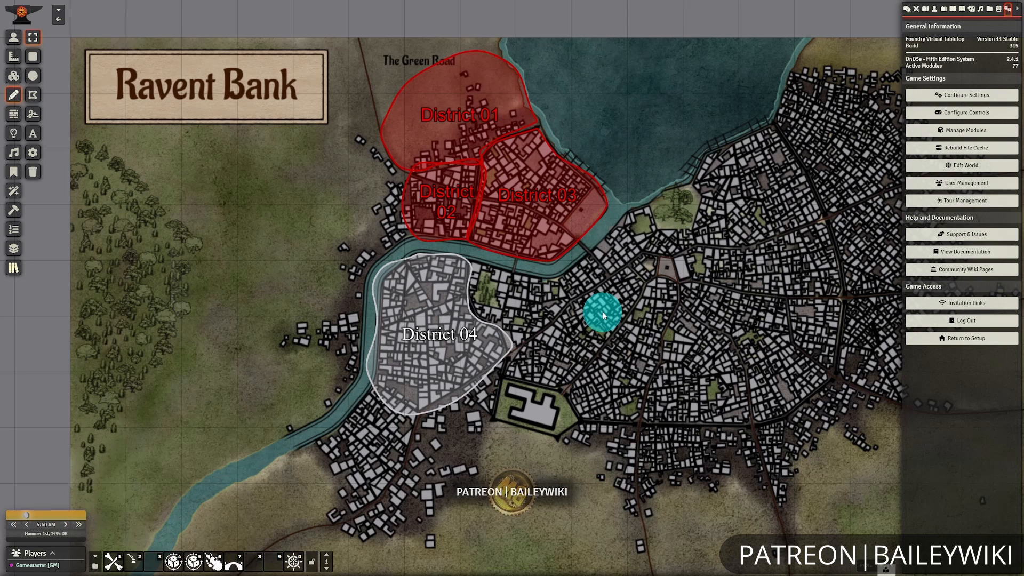
Enable the Advanced Drawing Tools module, save the module settings and confirm reloading the world.
left_click(942, 130)
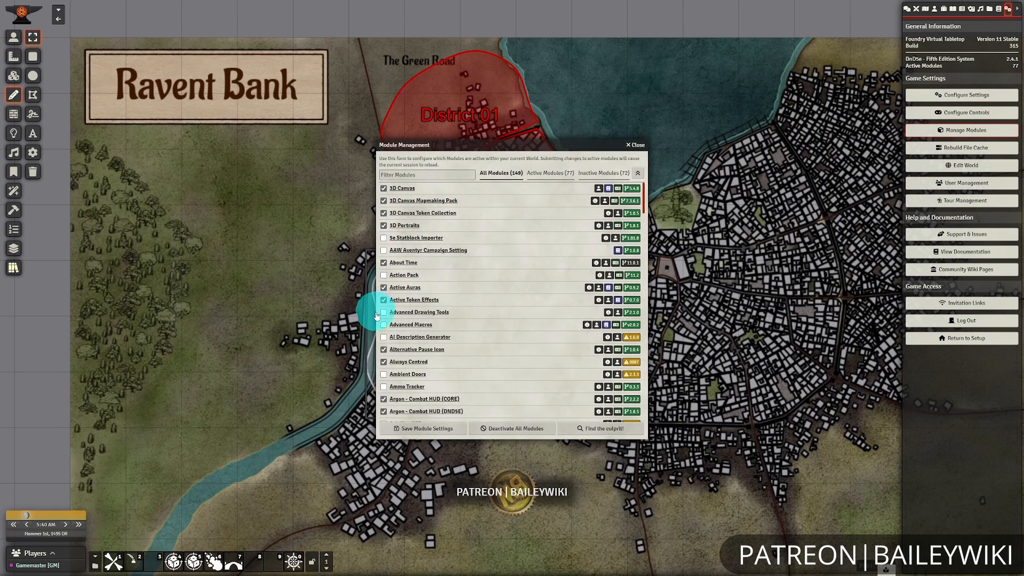
left_click(384, 312)
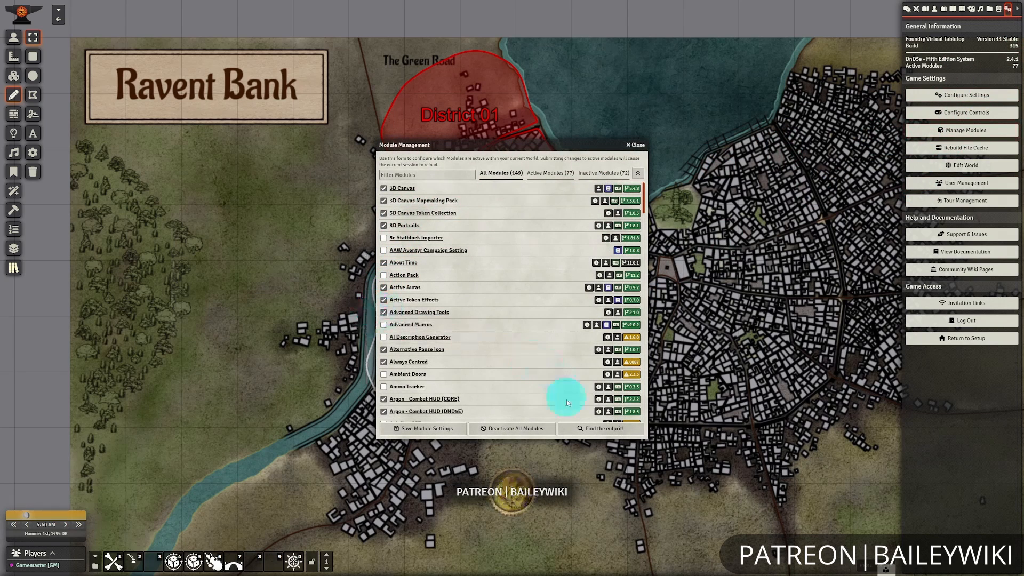
left_click(428, 430)
left_click(487, 303)
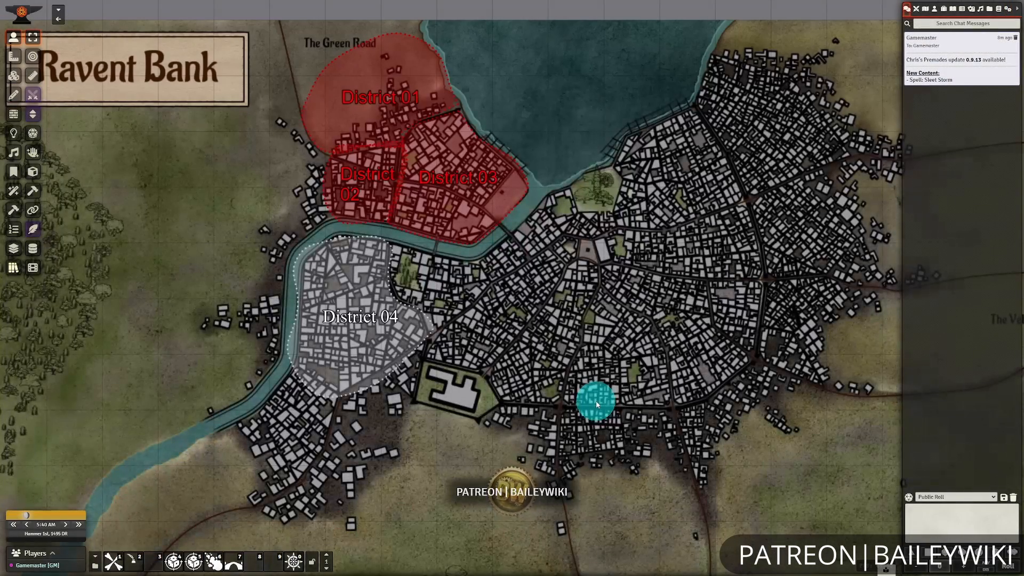
Open District 03's drawing configuration and examine its line settings, including the dash and gap values.
left_click_drag(531, 291, 652, 404)
scroll(590, 341, "up", 5)
scroll(591, 340, "up", 5)
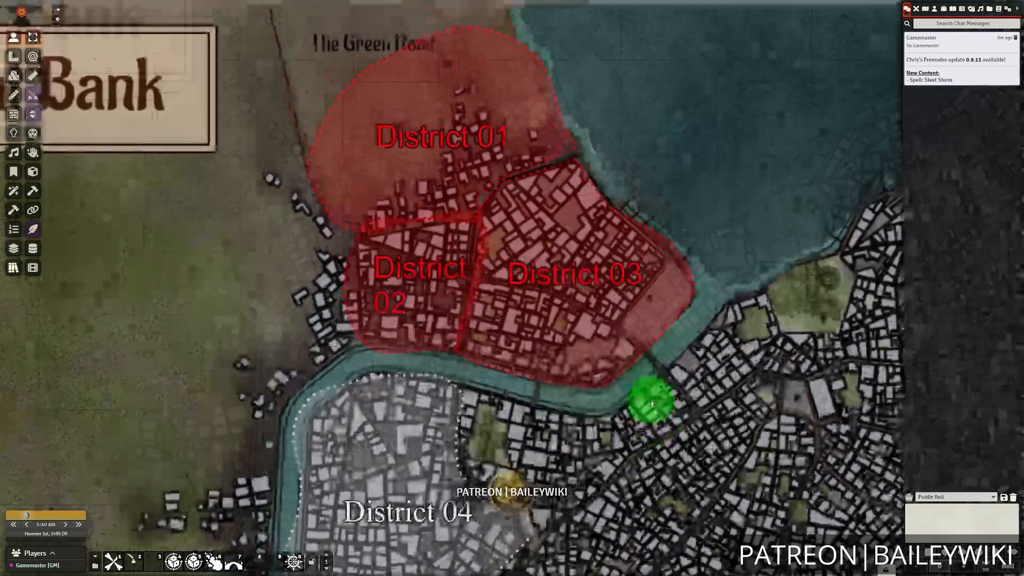
double_click(555, 279)
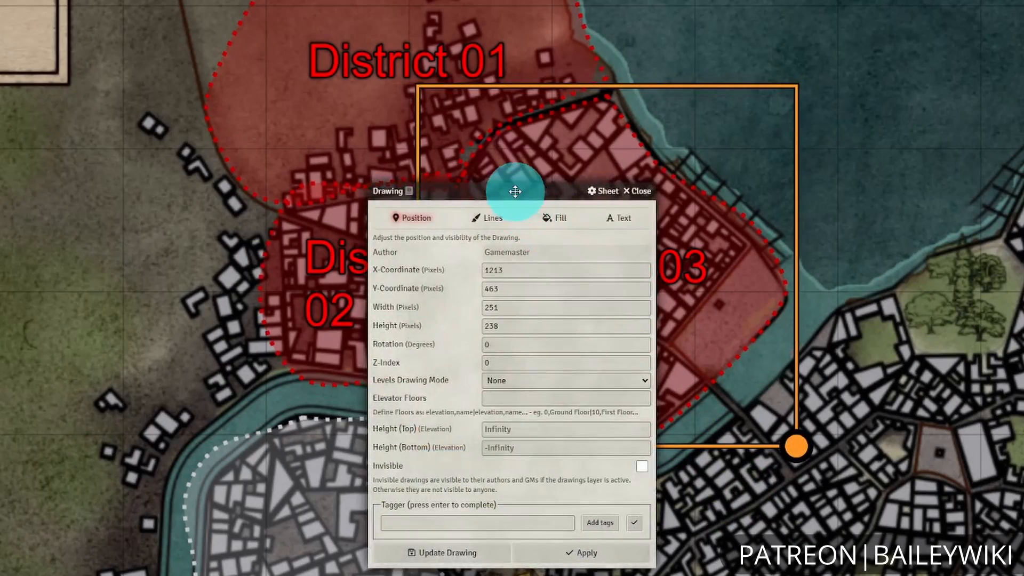
left_click_drag(516, 191, 491, 124)
left_click(465, 151)
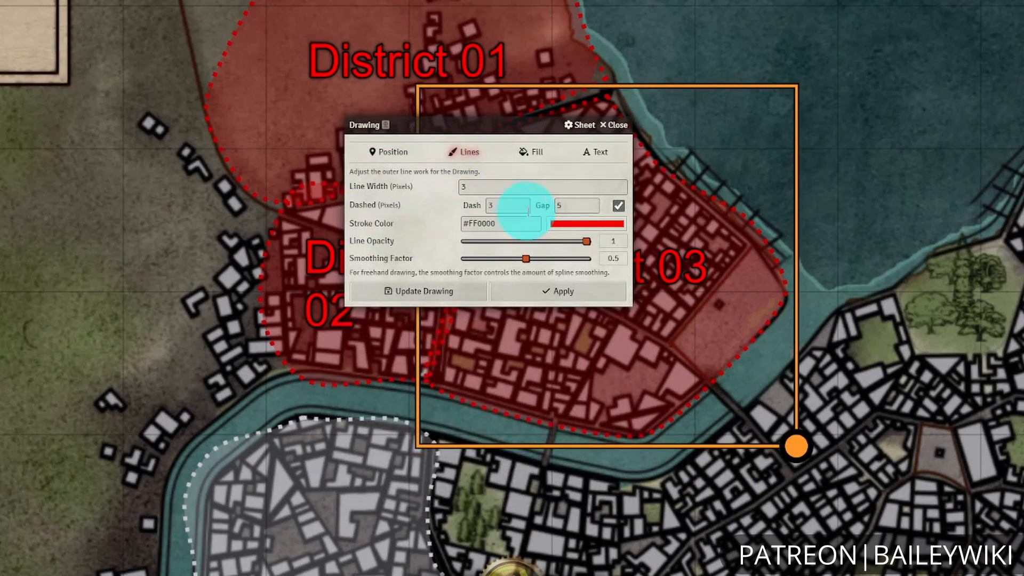
left_click(508, 207)
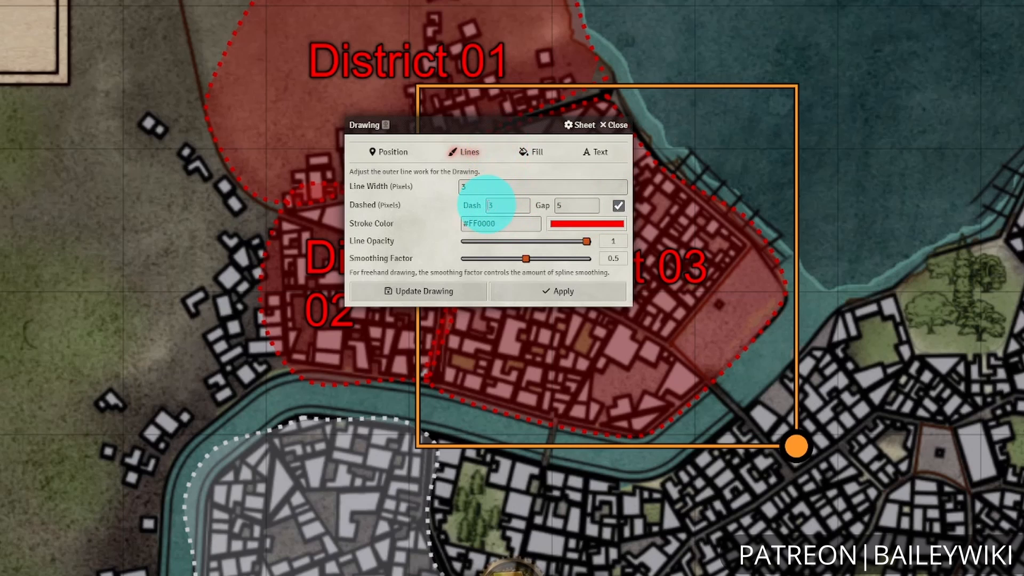
left_click(577, 206)
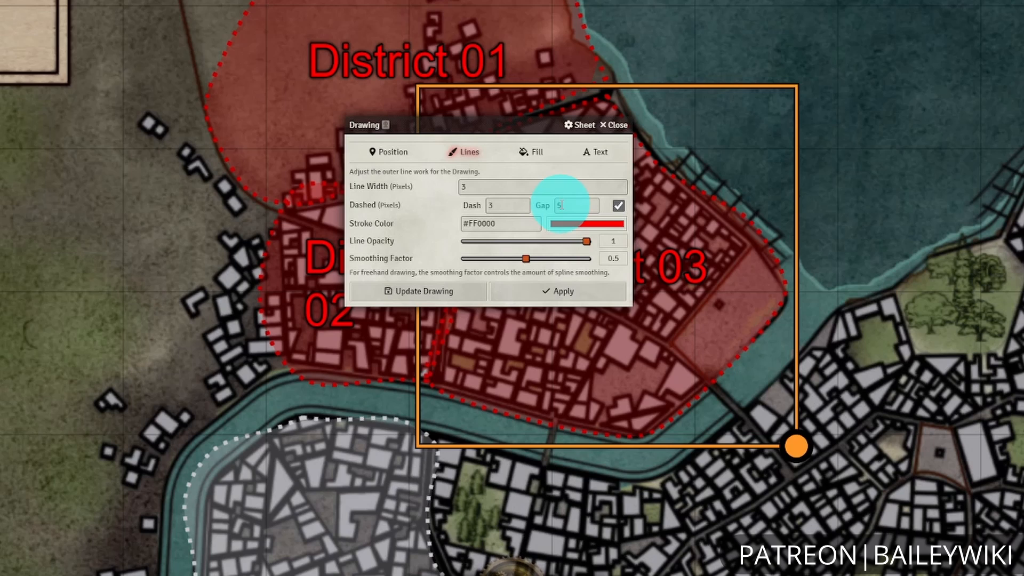
Examine District 03's extended fill texture and text styling options, and close the configuration without changes.
left_click(528, 152)
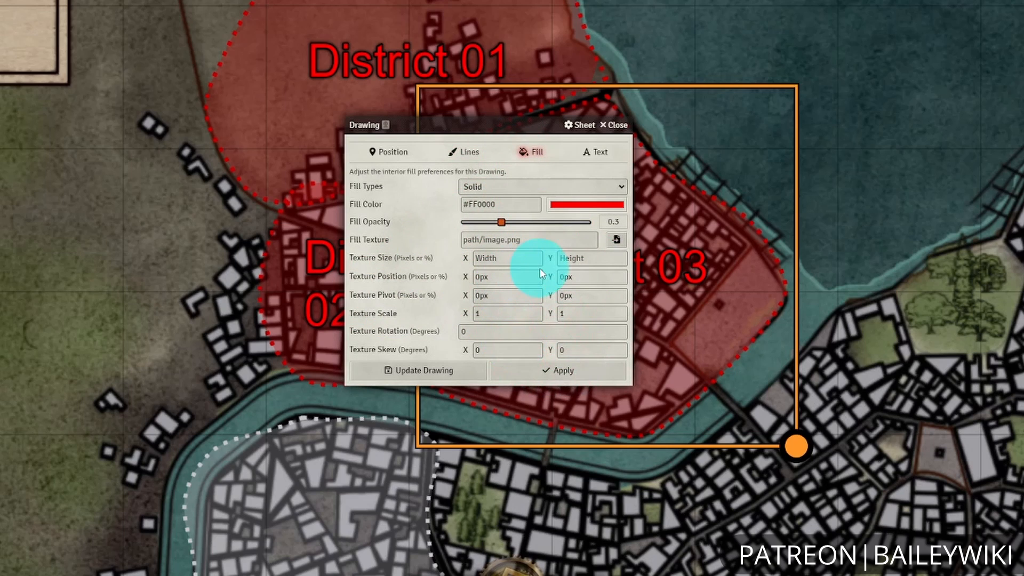
left_click(598, 153)
left_click_drag(465, 124, 274, 108)
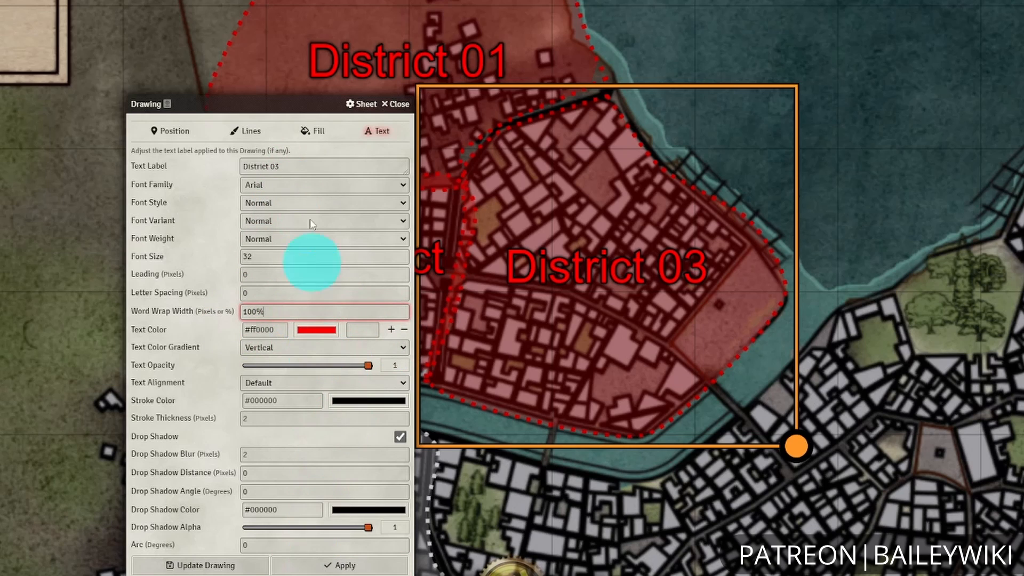
left_click(396, 104)
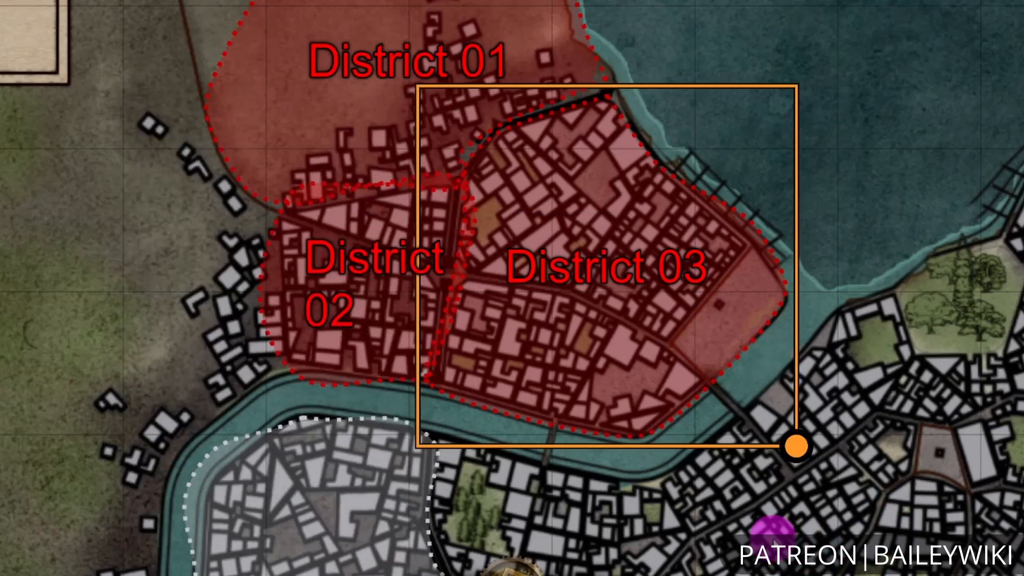
left_click(789, 555)
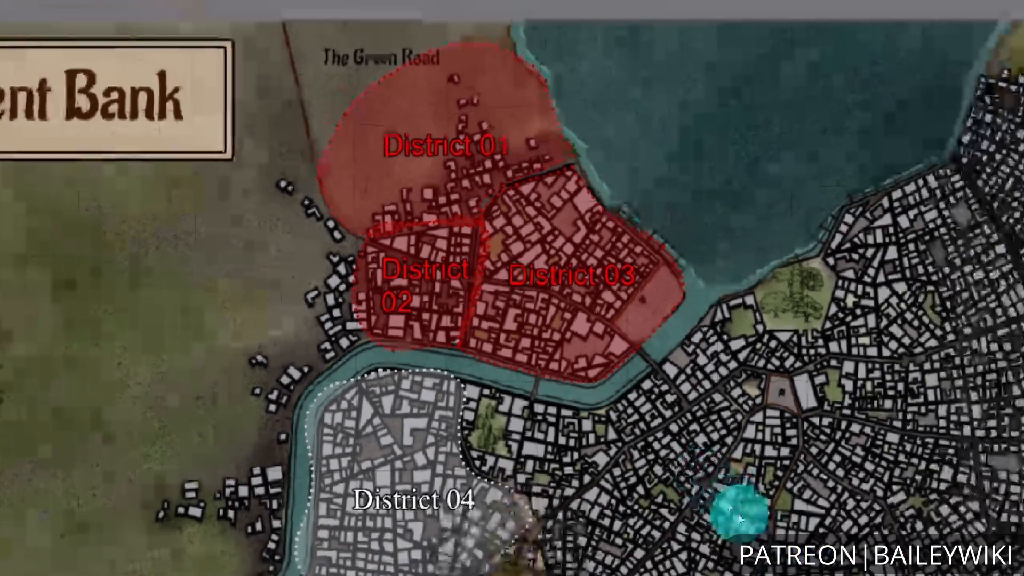
scroll(689, 422, "down", 1)
scroll(690, 421, "up", 3)
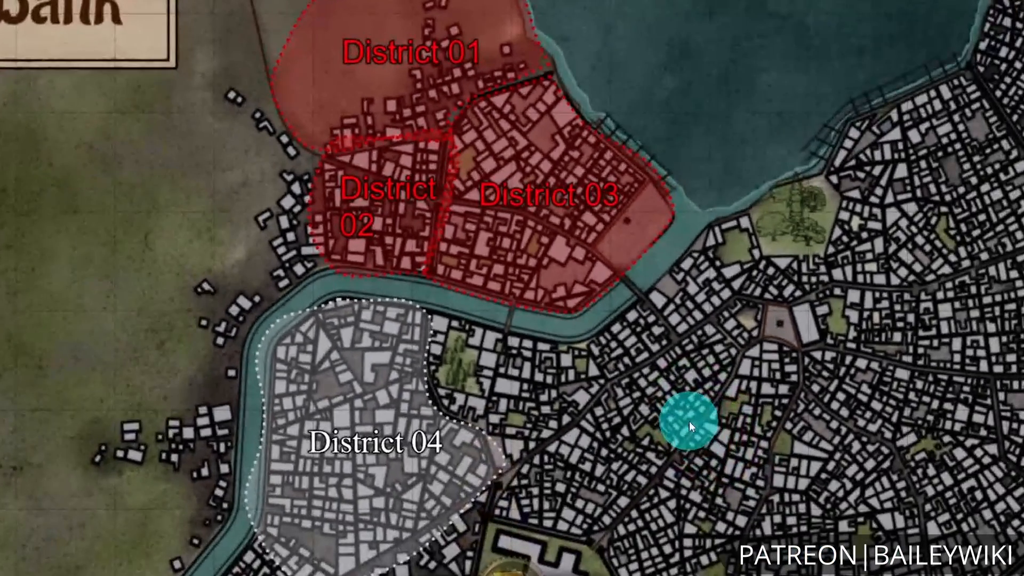
scroll(689, 421, "down", 3)
scroll(690, 420, "up", 3)
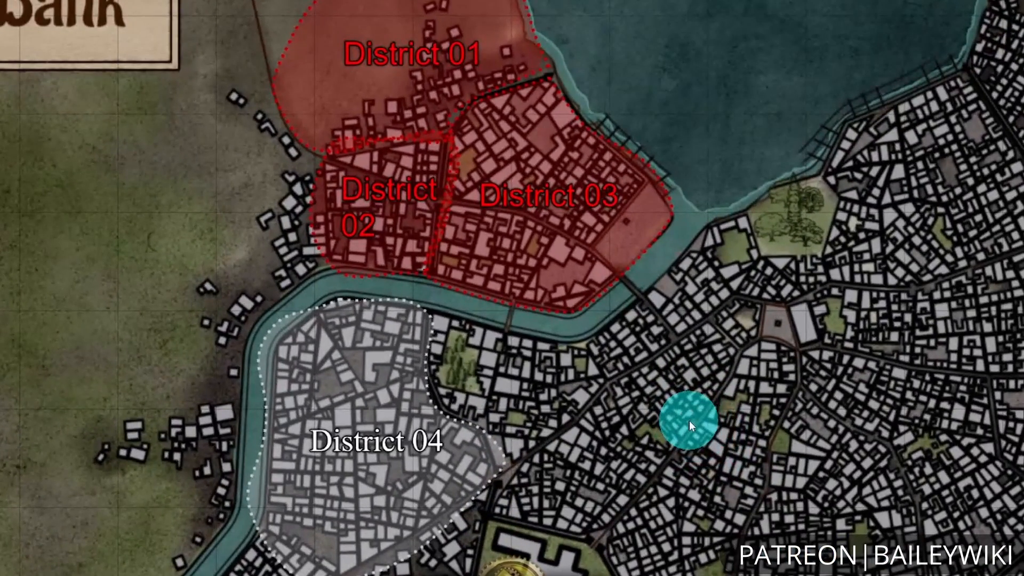
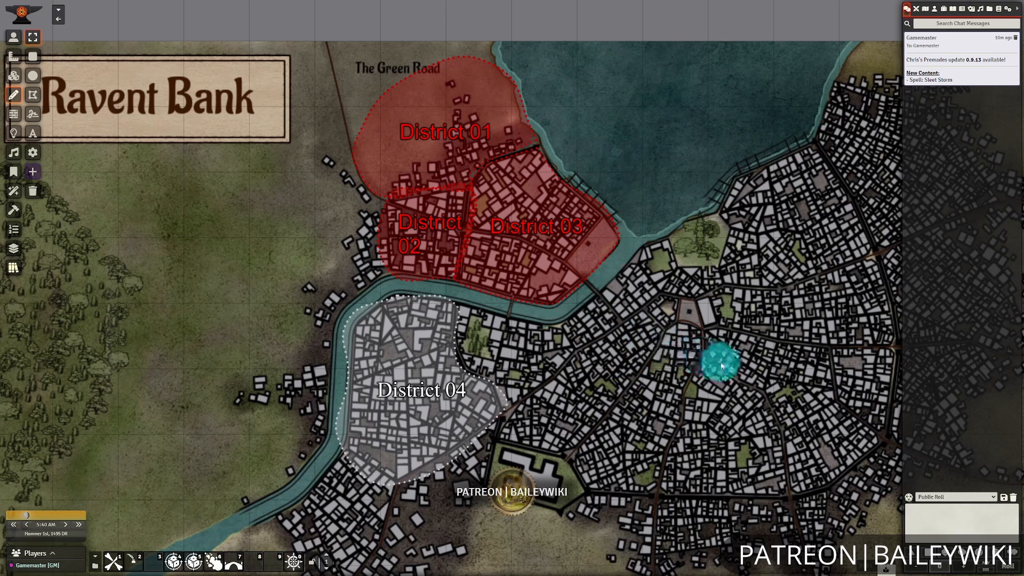
Open District 04's outline for point editing and move its northwest corner inward, away from the river.
left_click_drag(662, 374, 683, 322)
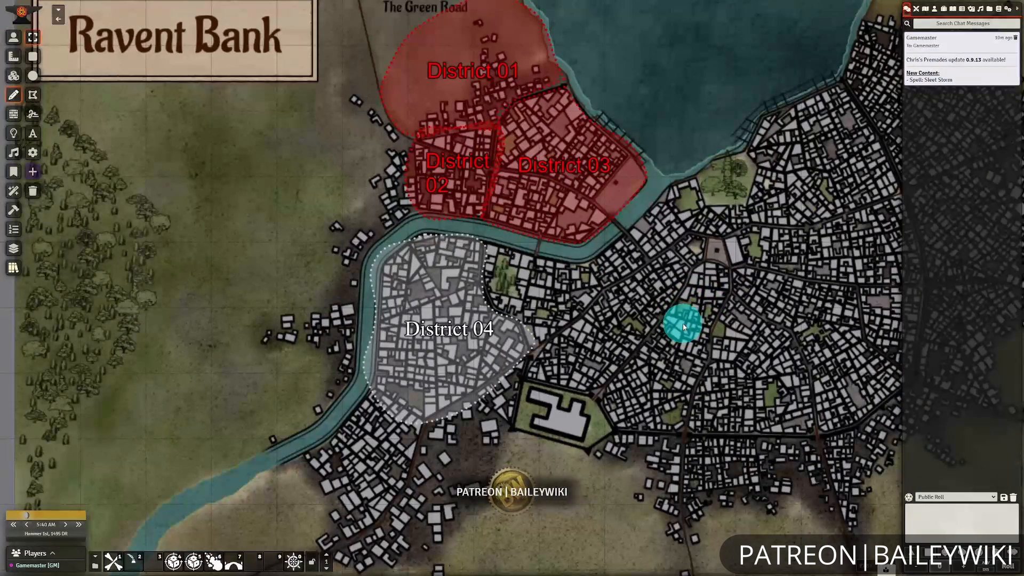
scroll(683, 323, "up", 1)
left_click(463, 303)
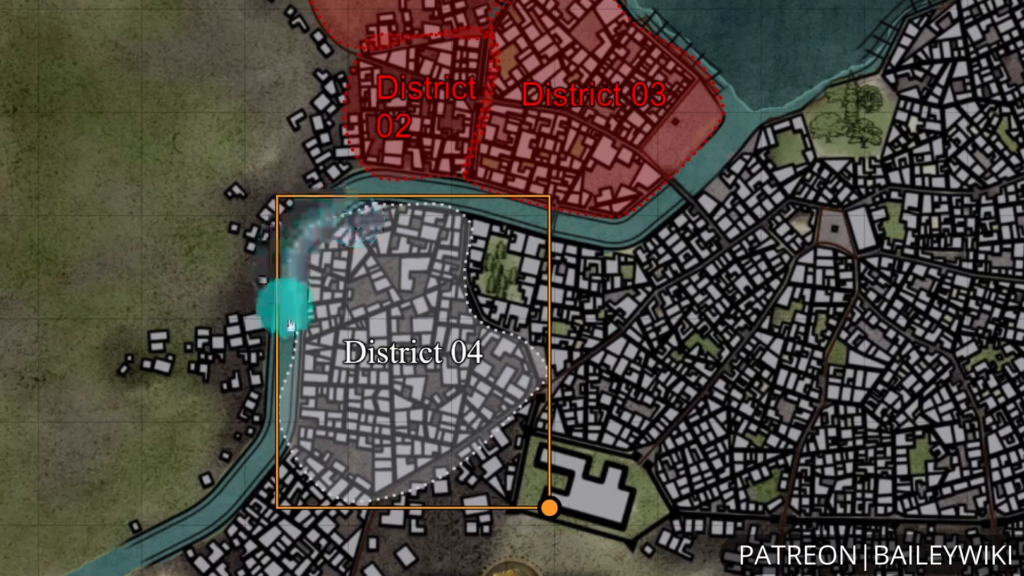
right_click(418, 270)
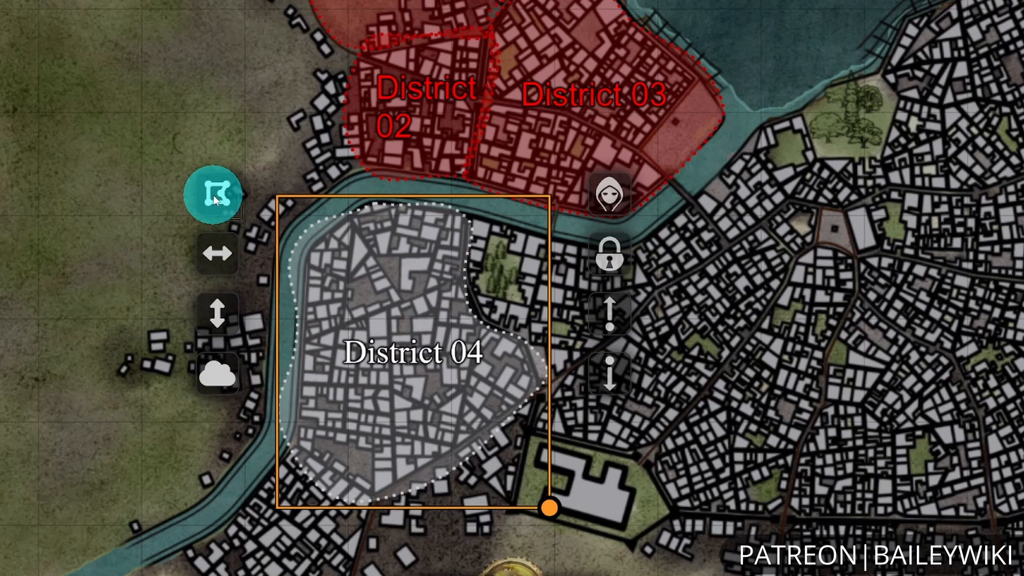
left_click(213, 196)
left_click(320, 235)
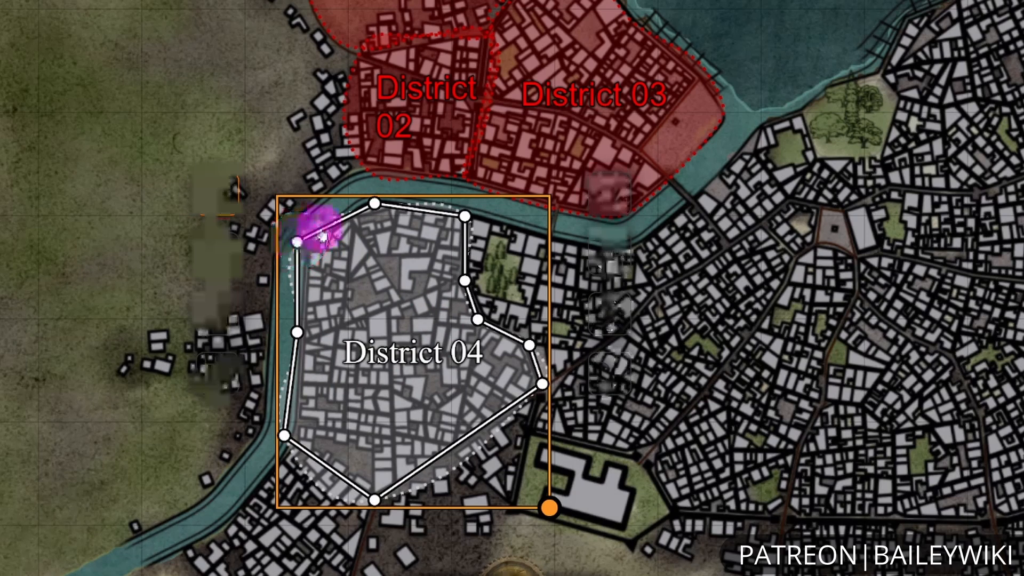
left_click_drag(322, 238, 323, 228)
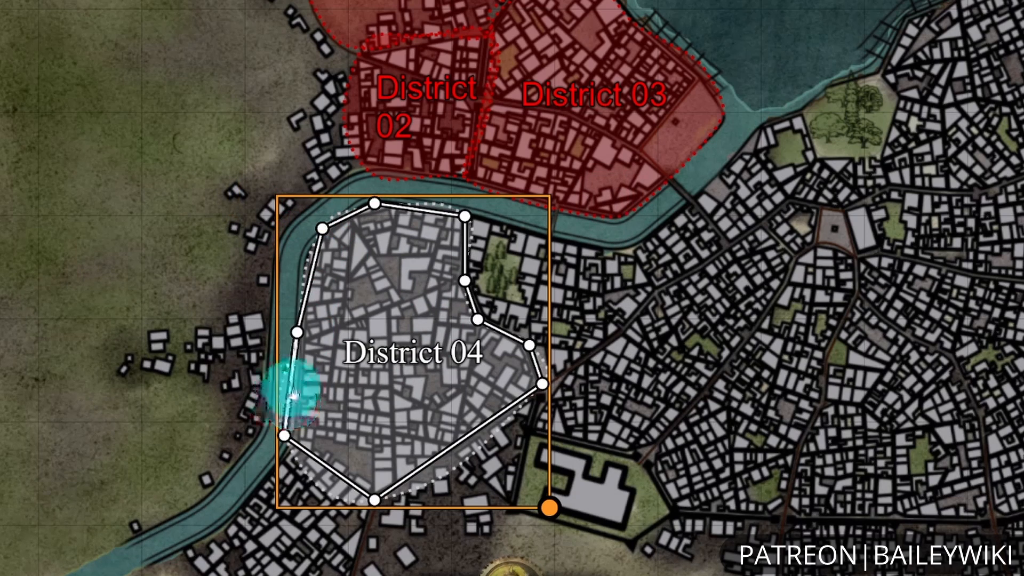
Add a point to District 04's west edge, reshape its southwest corner along the riverbank and finish editing the outline.
mouse_move(292, 395)
left_mouse_down()
mouse_move(320, 400)
mouse_move(297, 383)
left_mouse_up()
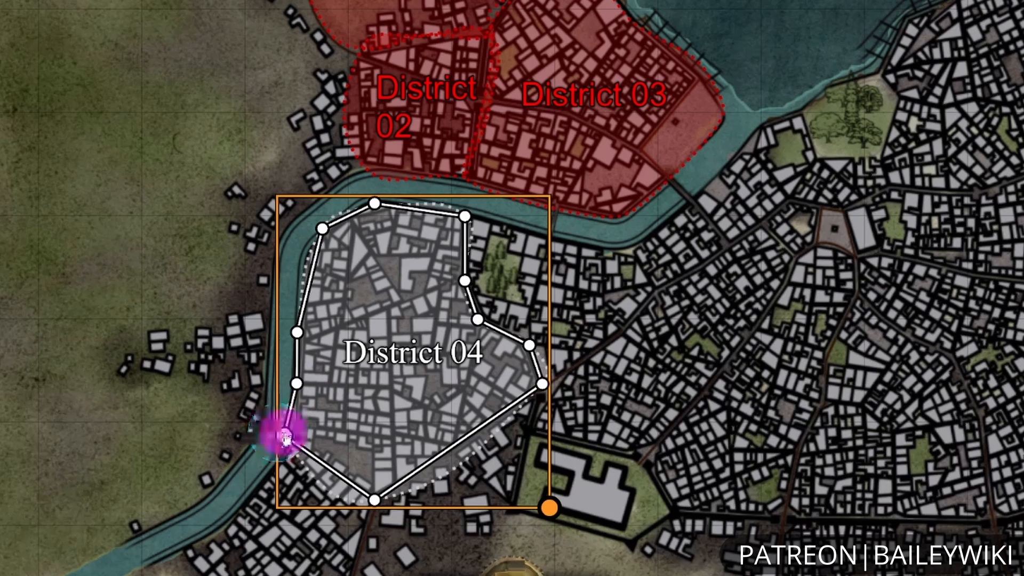
left_click_drag(286, 438, 335, 473)
left_click(672, 560)
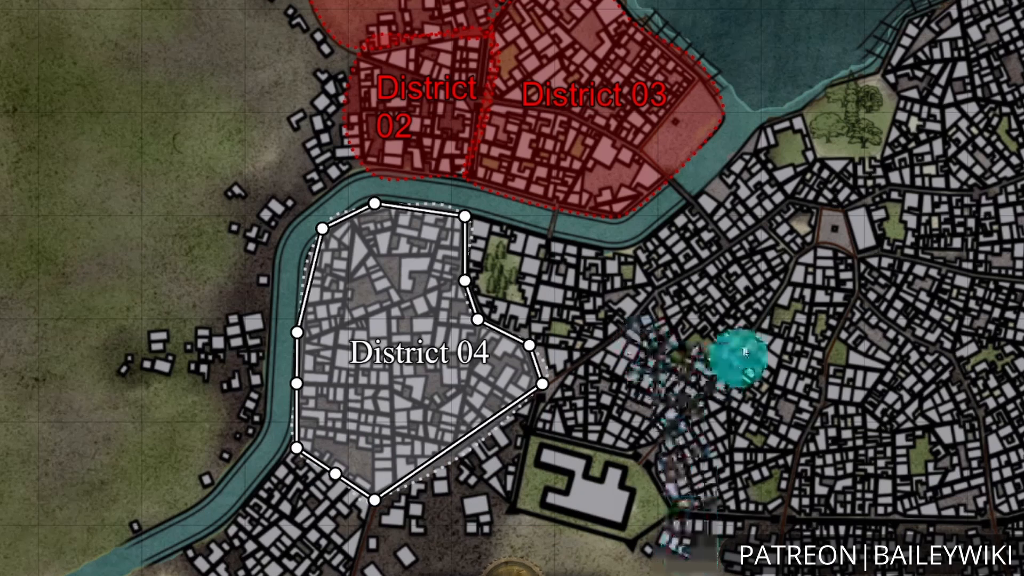
left_click(411, 361)
right_click(412, 362)
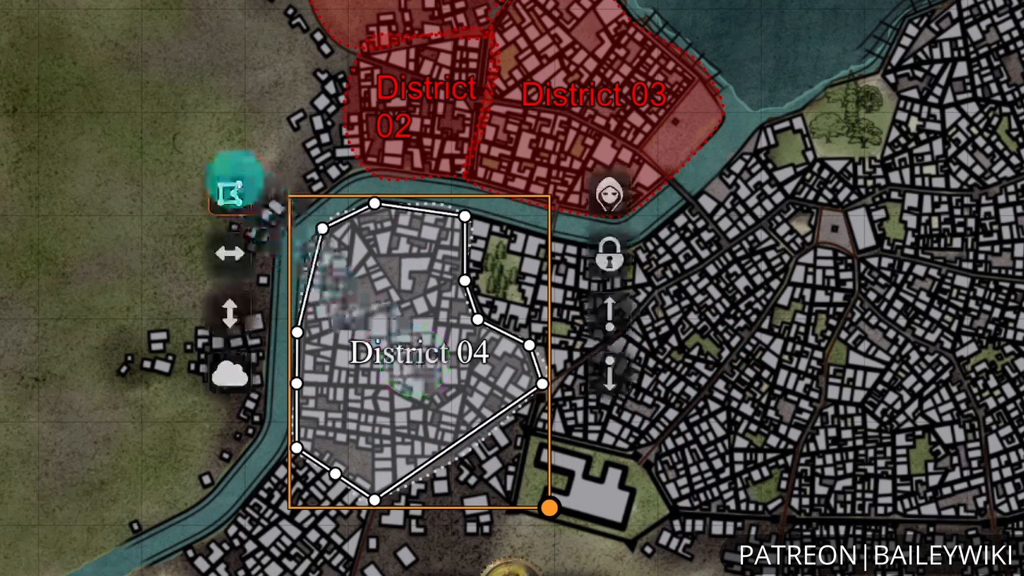
left_click(230, 193)
left_click(734, 375)
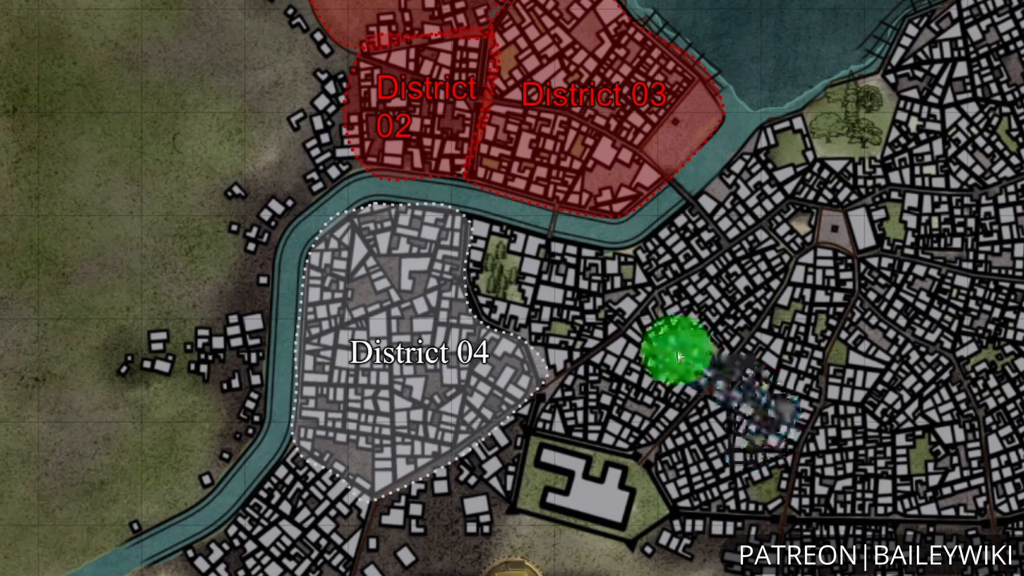
left_click_drag(676, 351, 662, 378)
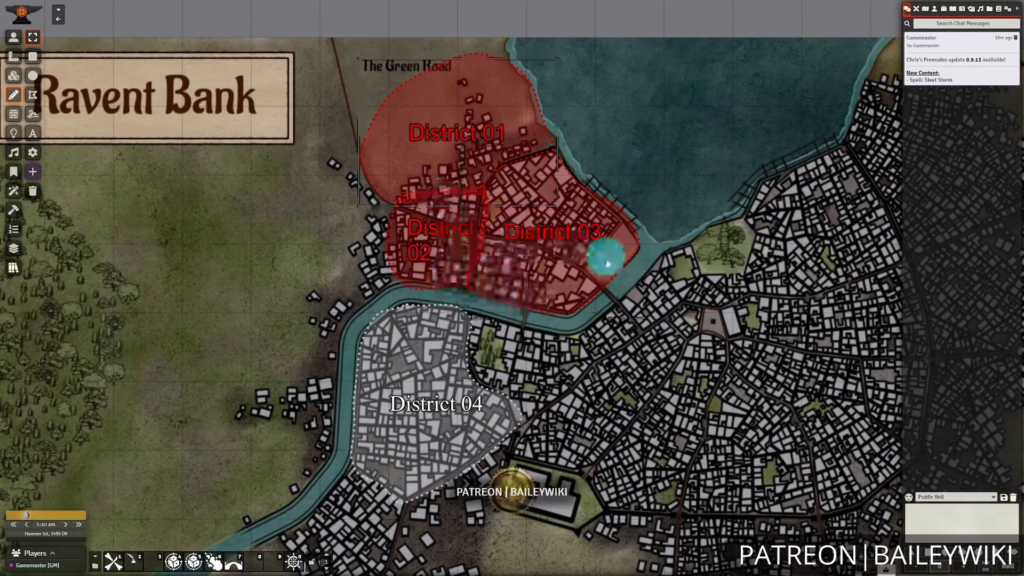
left_click_drag(625, 426, 636, 339)
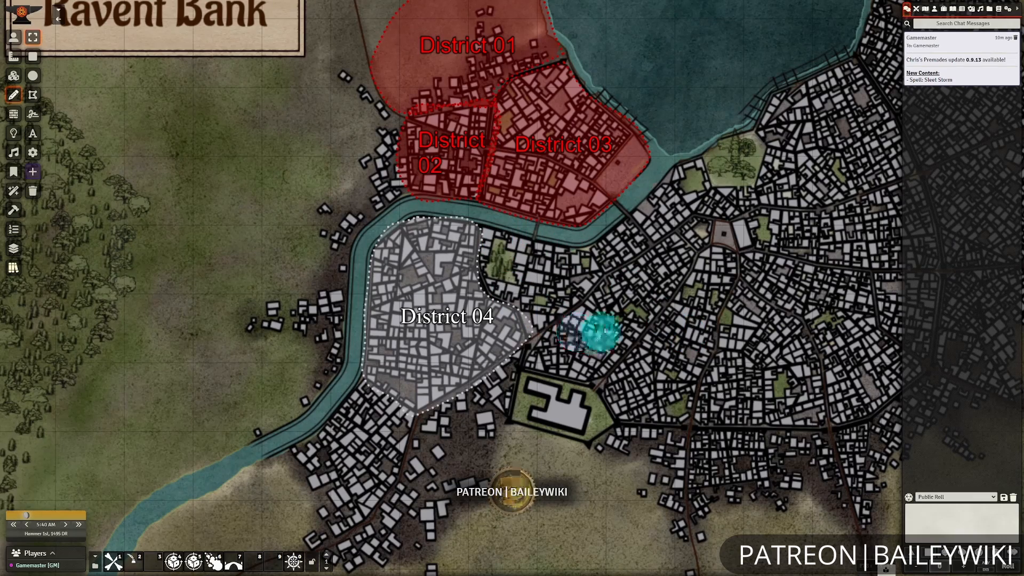
scroll(662, 307, "down", 2)
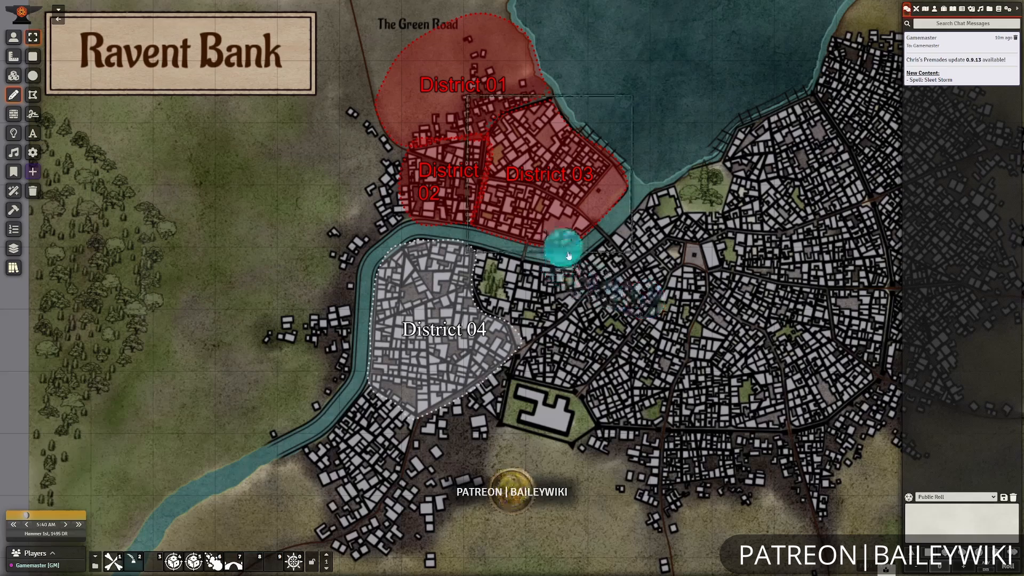
left_click(555, 111)
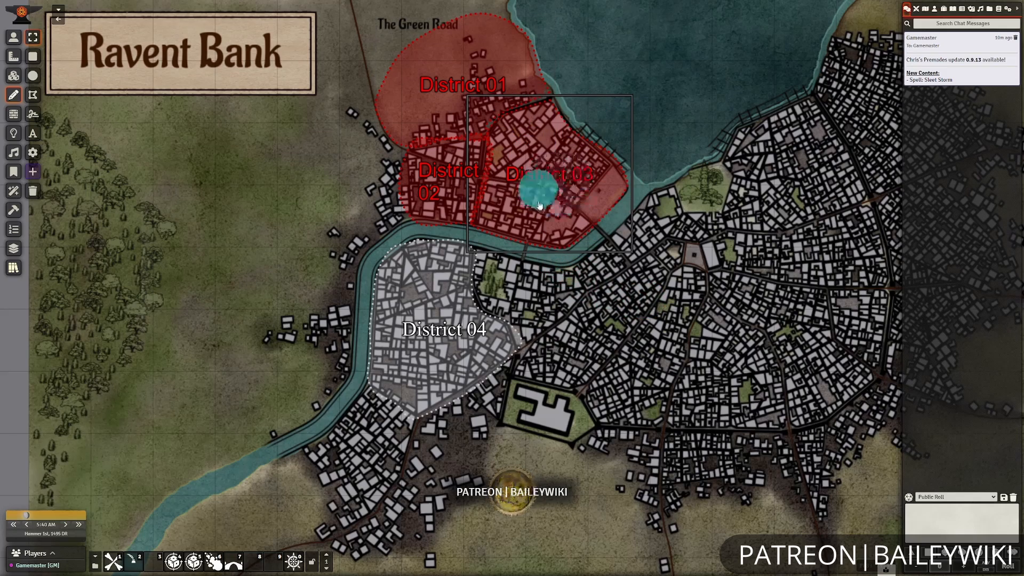
scroll(579, 203, "up", 2)
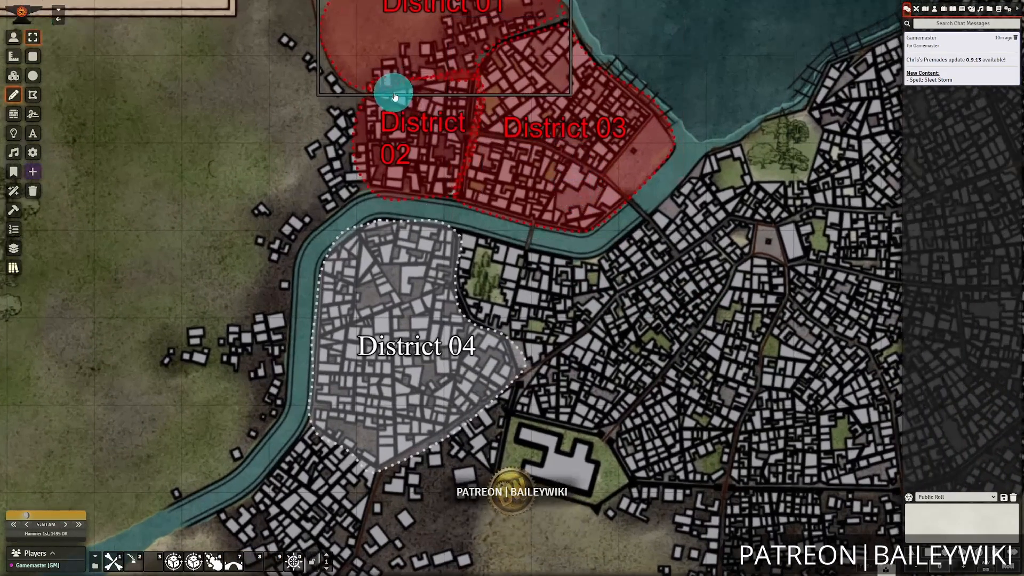
scroll(640, 198, "up", 1)
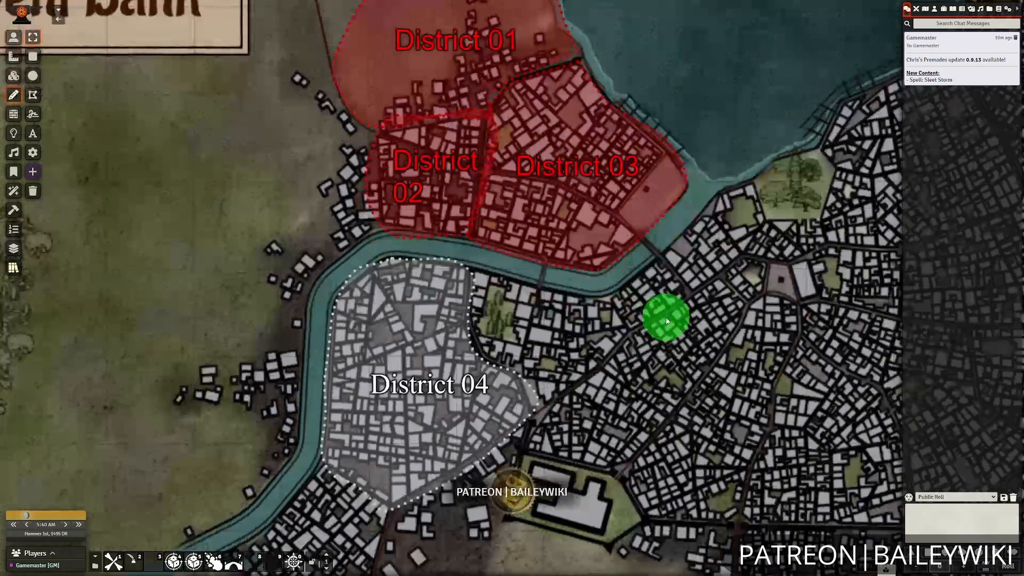
left_click(613, 183)
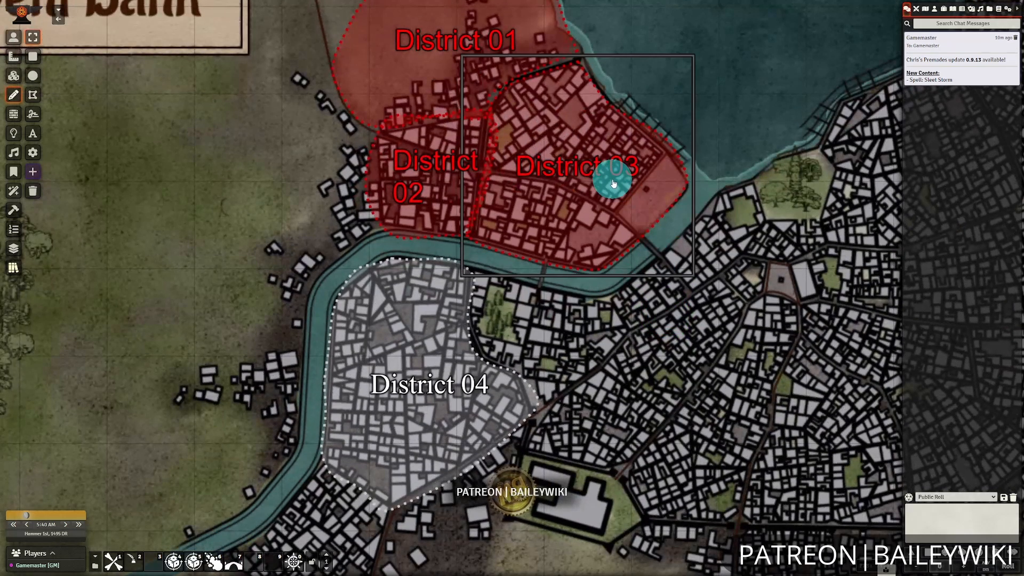
left_click(462, 185)
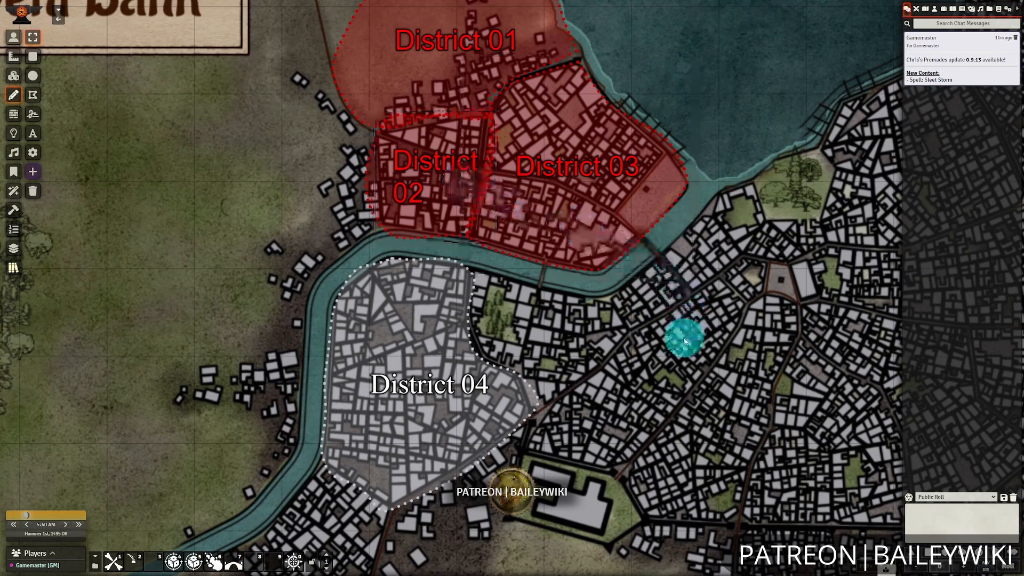
Examine the label and district presets in the Mapping folder's ADT subfolder and close the presets.
left_click(22, 267)
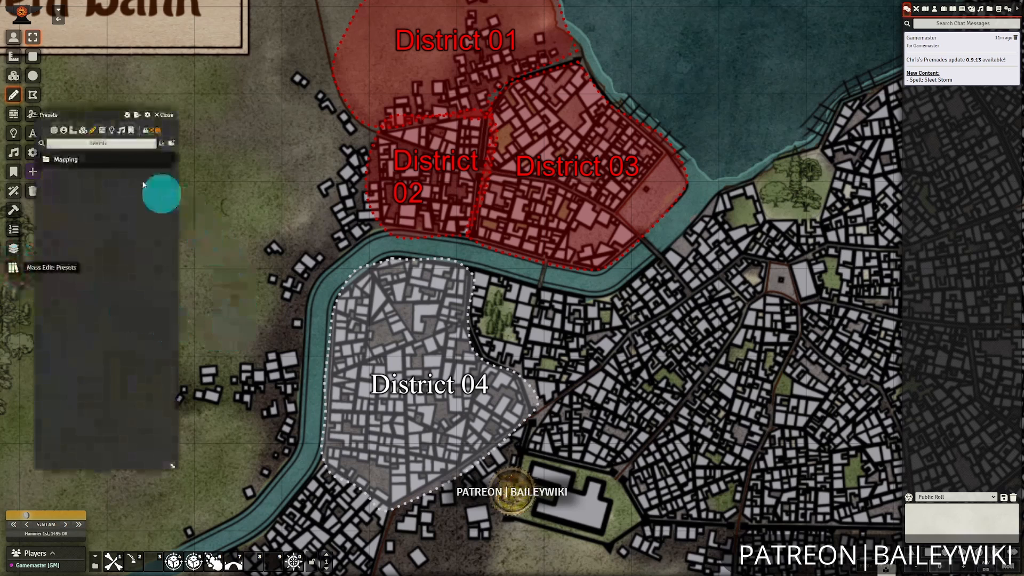
left_click(77, 159)
left_click(59, 184)
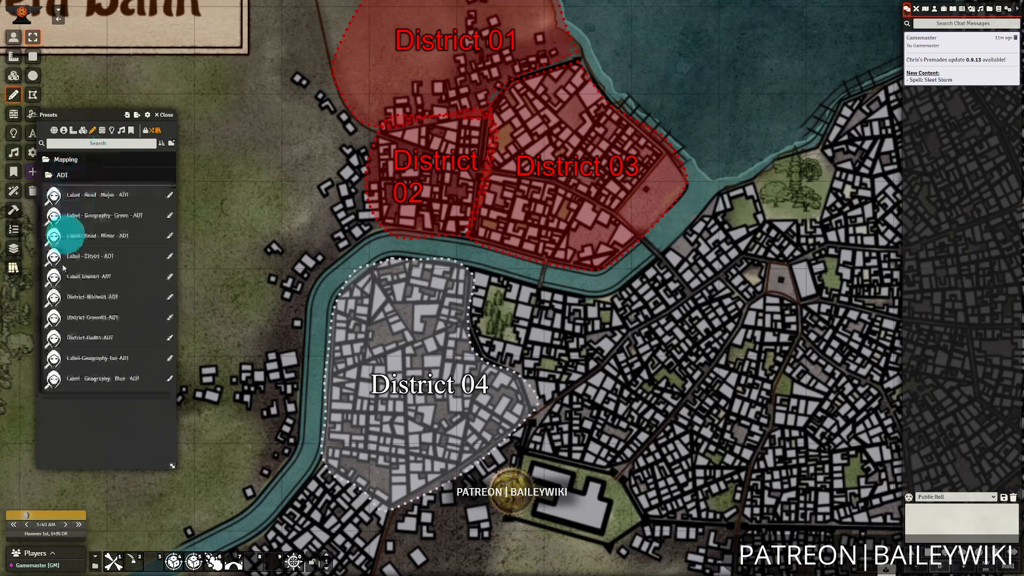
left_click(163, 114)
left_click(570, 191)
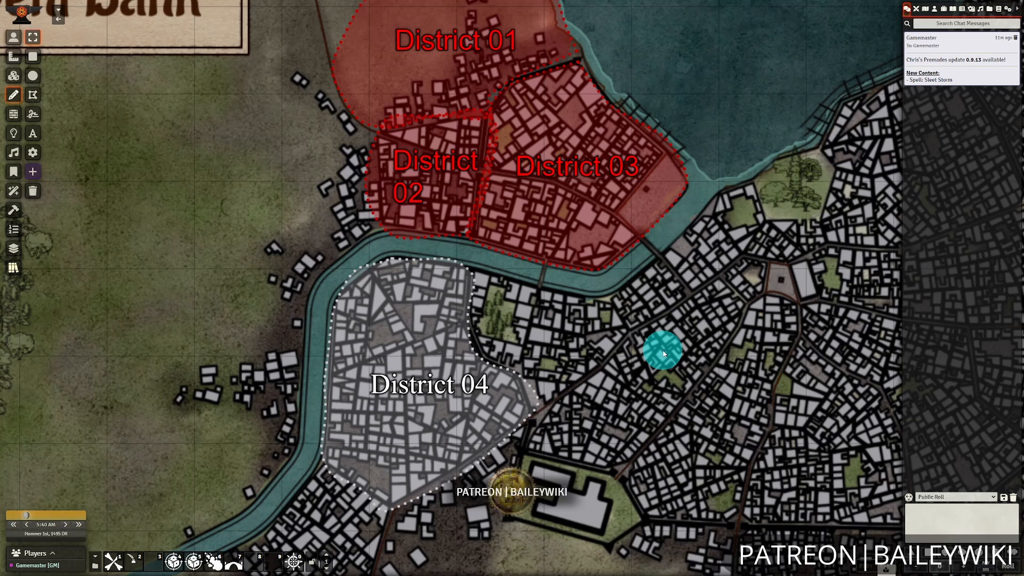
Enable the Monk's Enhanced Journal module, save the module settings and confirm reloading the world.
left_click(1008, 11)
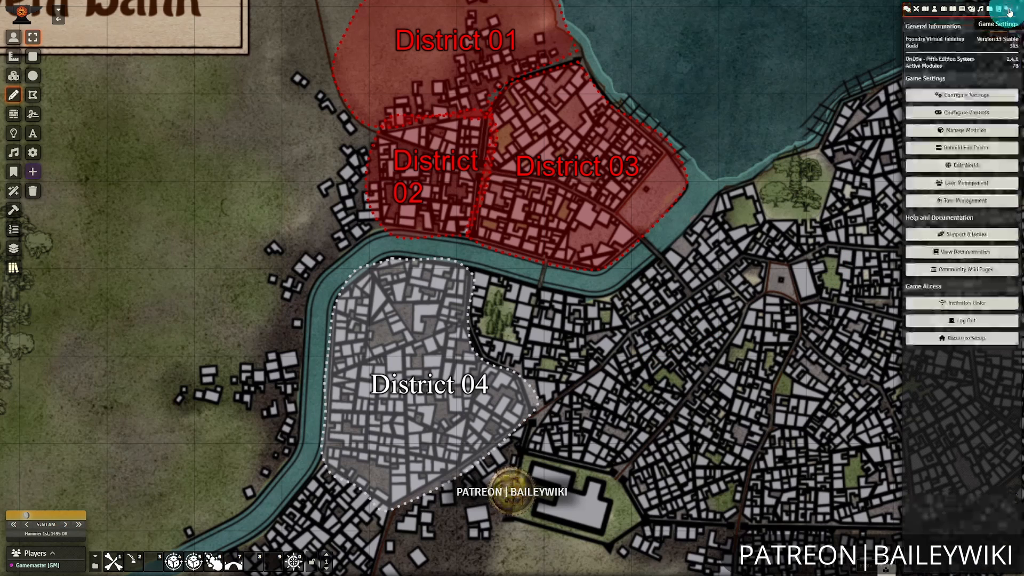
left_click(966, 131)
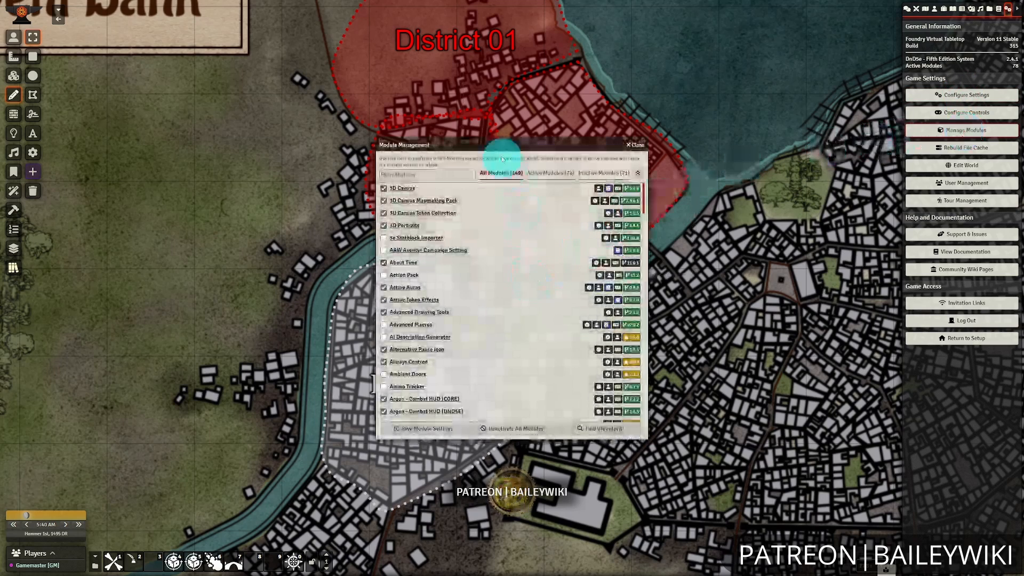
left_click_drag(495, 148, 641, 149)
scroll(644, 290, "down", 5)
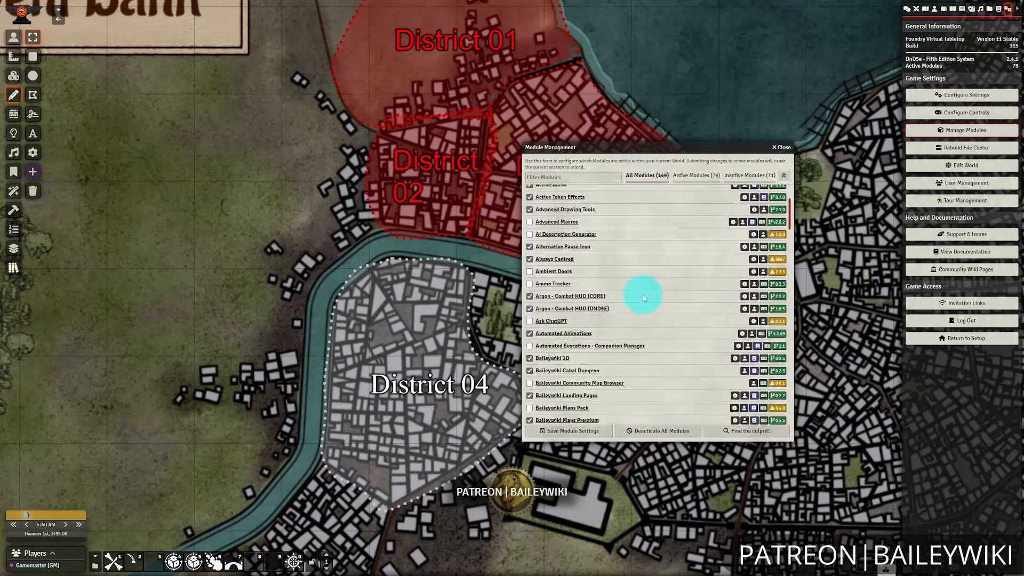
scroll(643, 290, "down", 15)
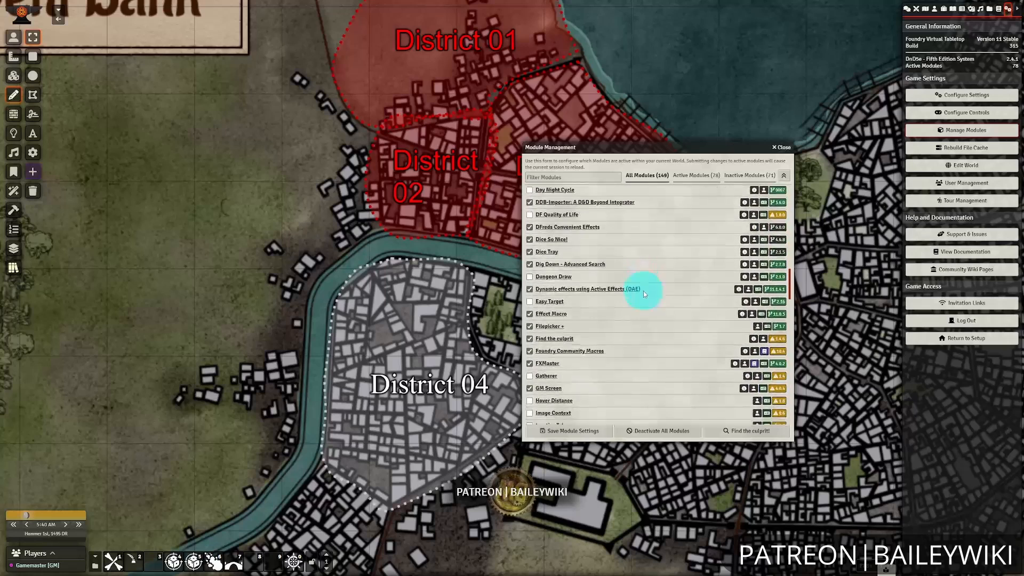
scroll(675, 316, "down", 5)
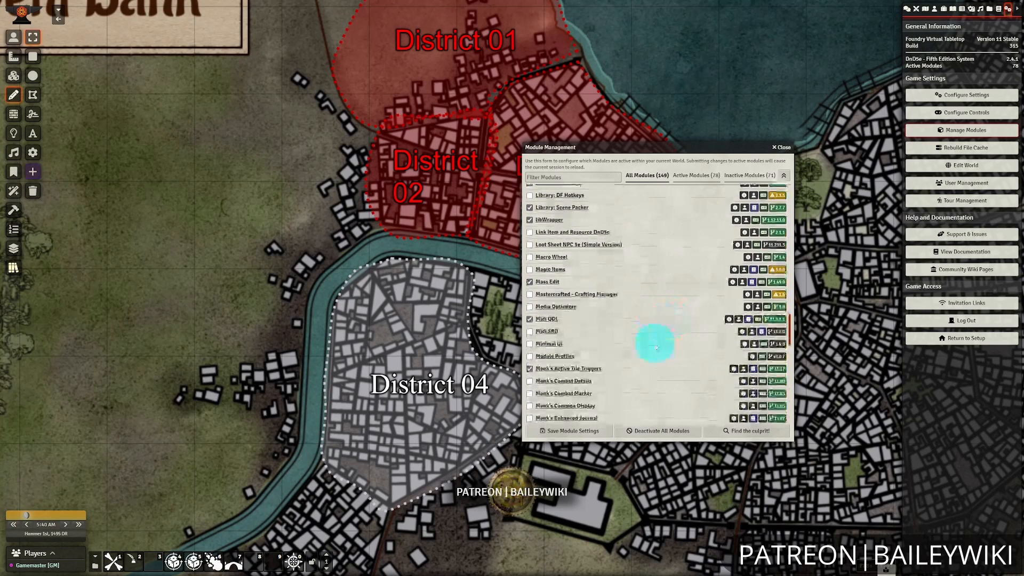
left_click(578, 338)
left_click(587, 431)
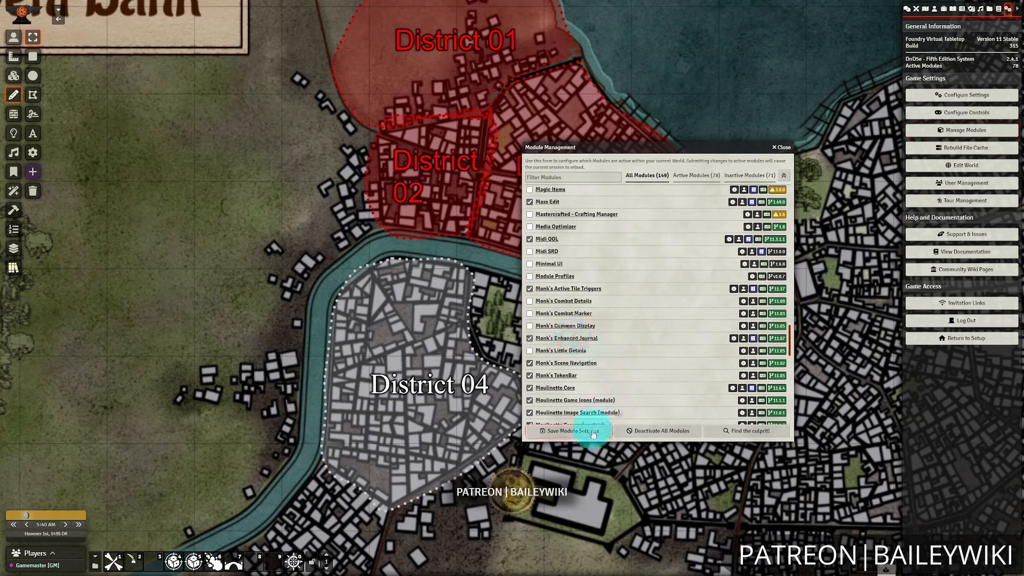
left_click(491, 317)
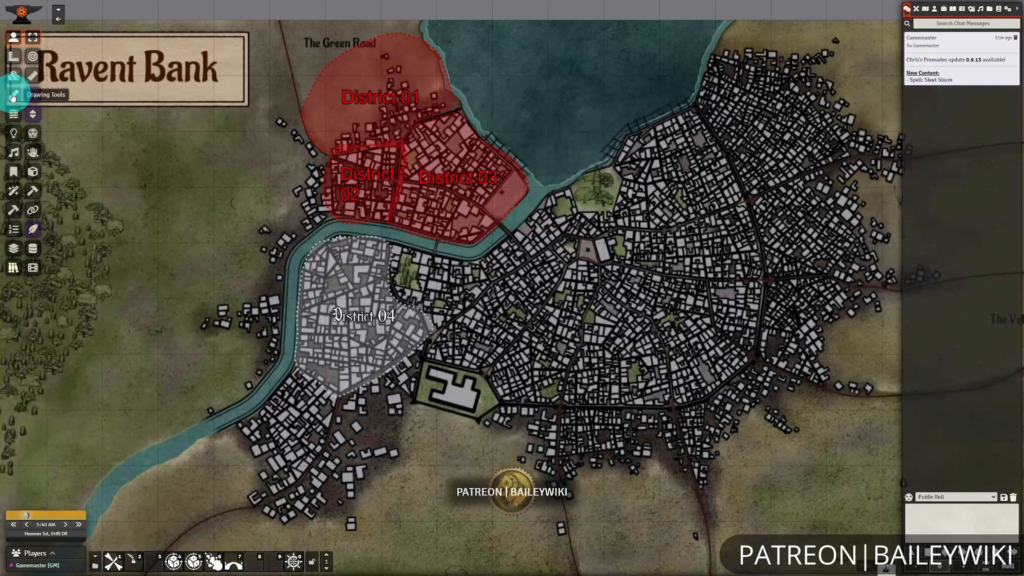
Open District 04's drawing configuration at its text settings.
left_click(13, 96)
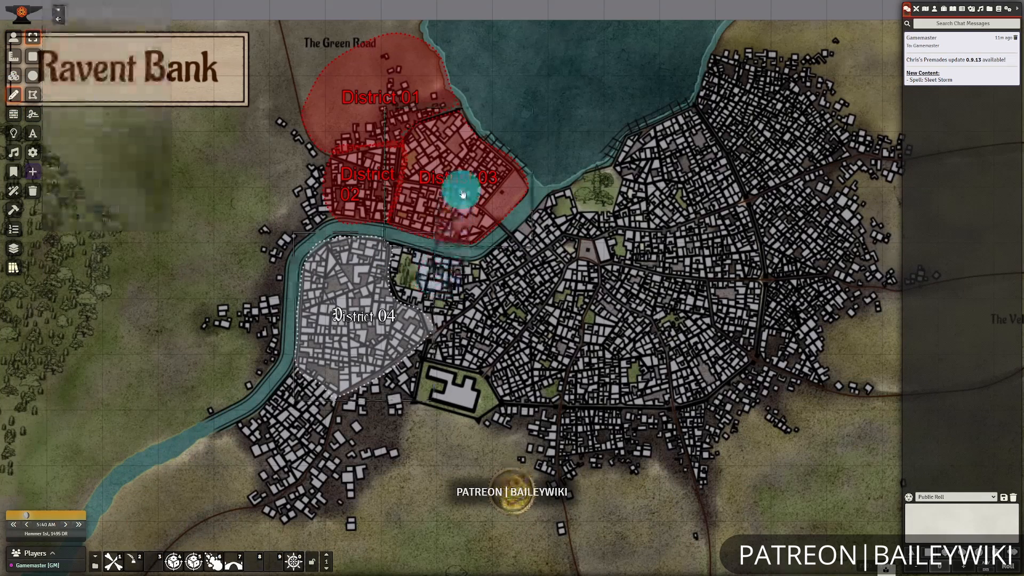
scroll(412, 329, "up", 5)
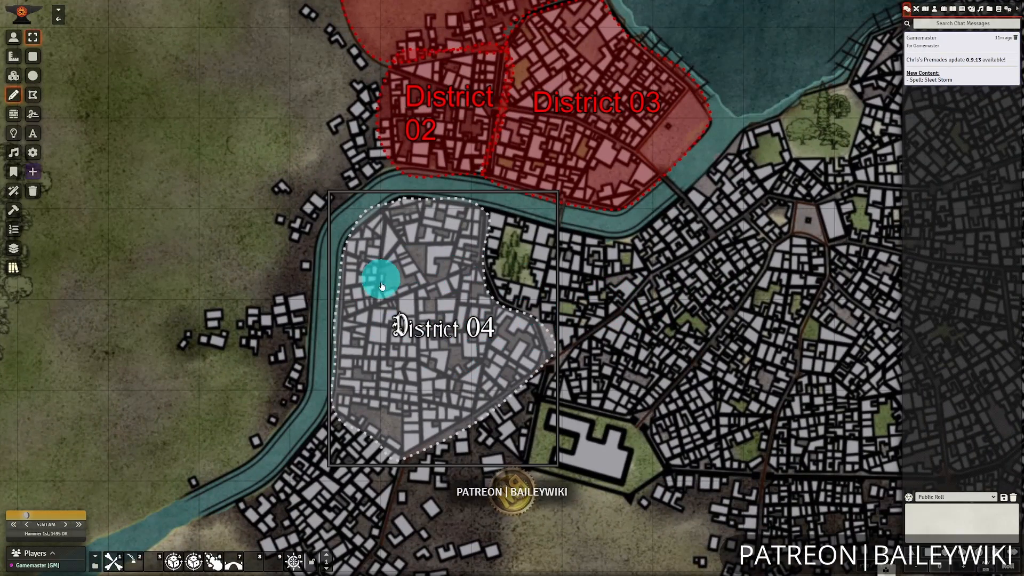
left_click(485, 363)
right_click(485, 355)
double_click(484, 356)
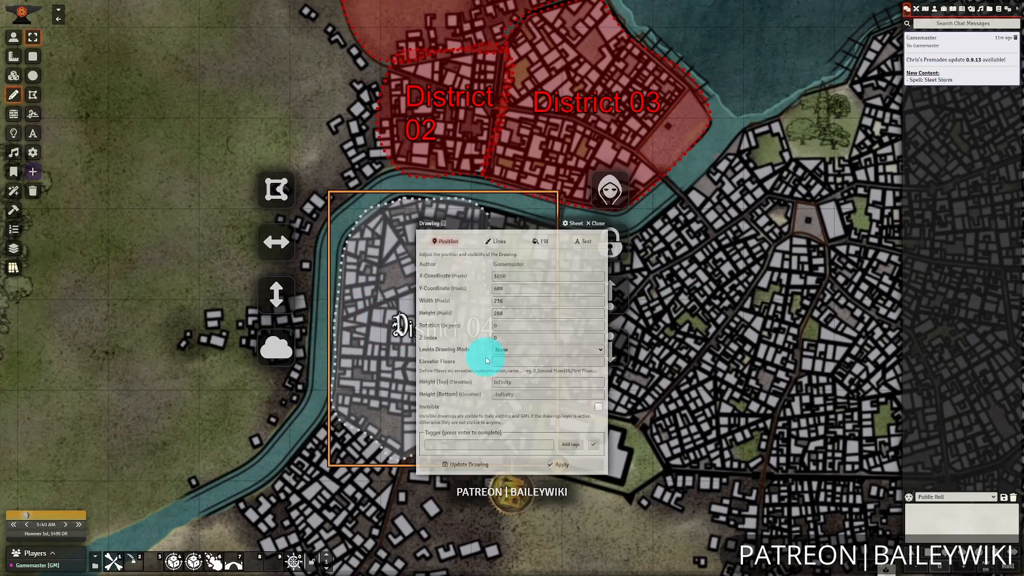
left_click(613, 230)
Try the ScalySansCaps and Lovers Quarrel fonts on District 04's label, and set the font family back to DungeonDropCase.
left_click(567, 274)
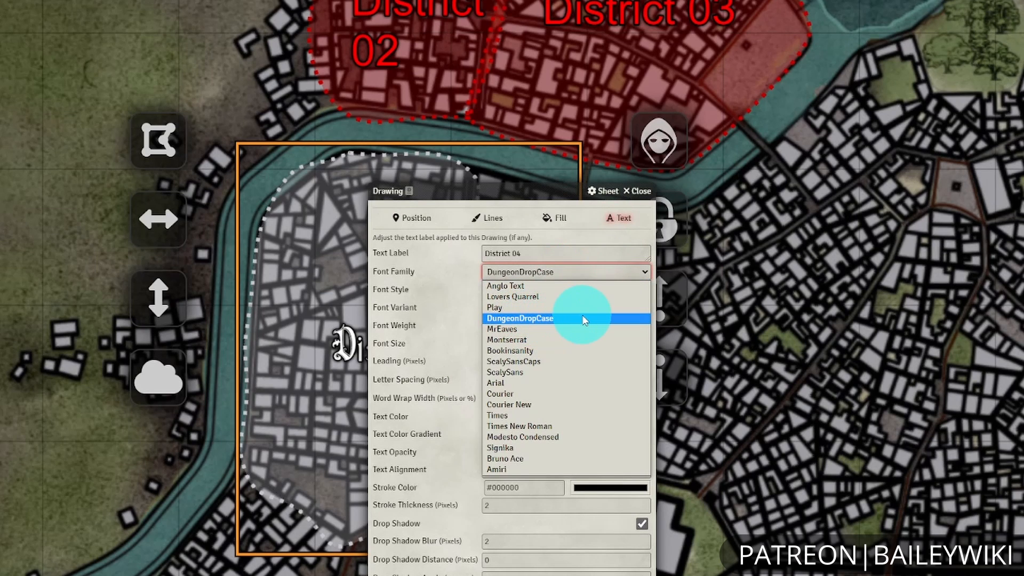
left_click(570, 362)
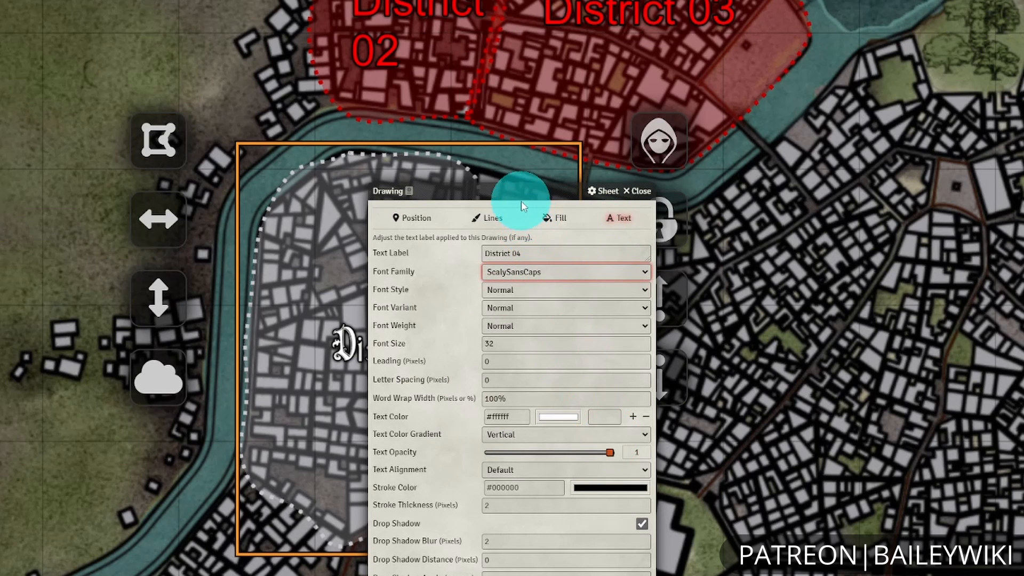
left_click_drag(528, 189, 794, 171)
left_click(846, 254)
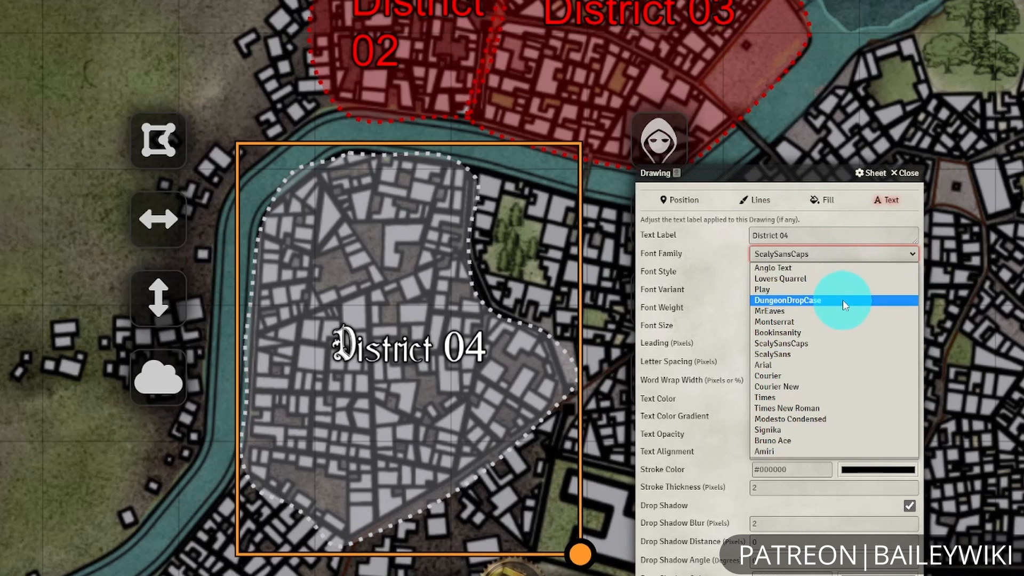
left_click(846, 279)
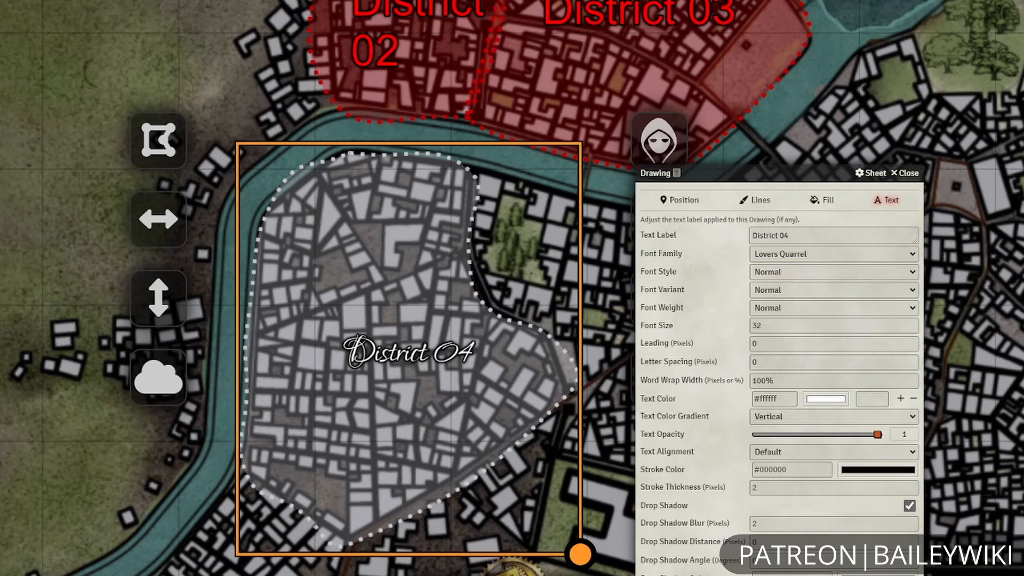
left_click(763, 254)
left_click(827, 298)
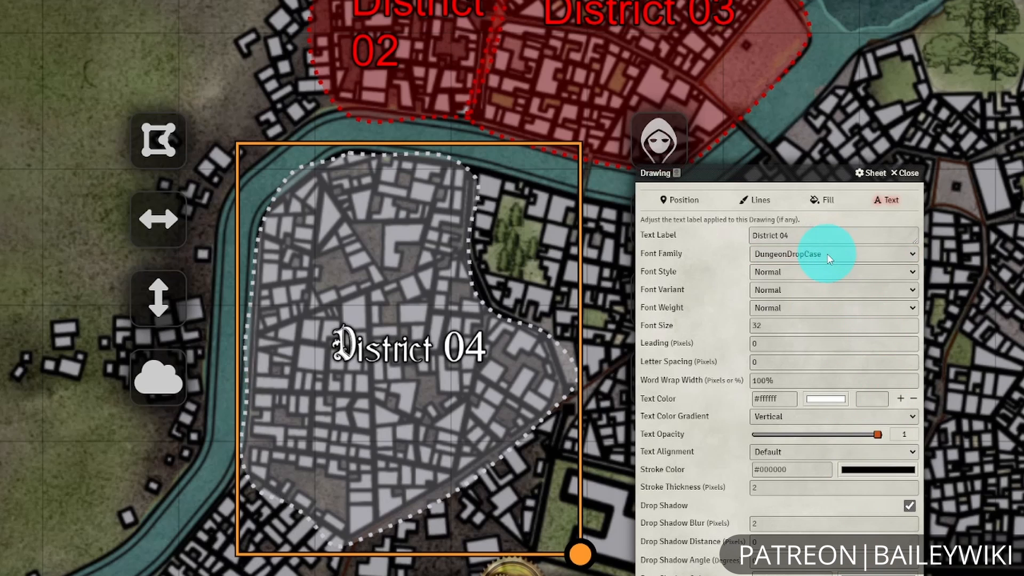
Review the available font families, reselect DungeonDropCase for District 04's label, and close the drawing configuration.
scroll(354, 422, "down", 3)
scroll(411, 427, "up", 1)
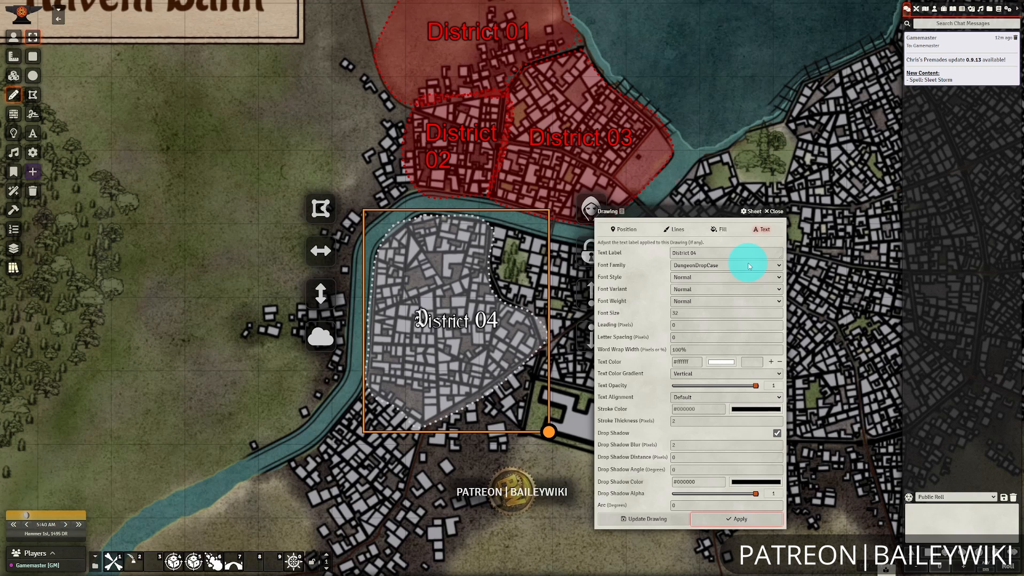
left_click(749, 266)
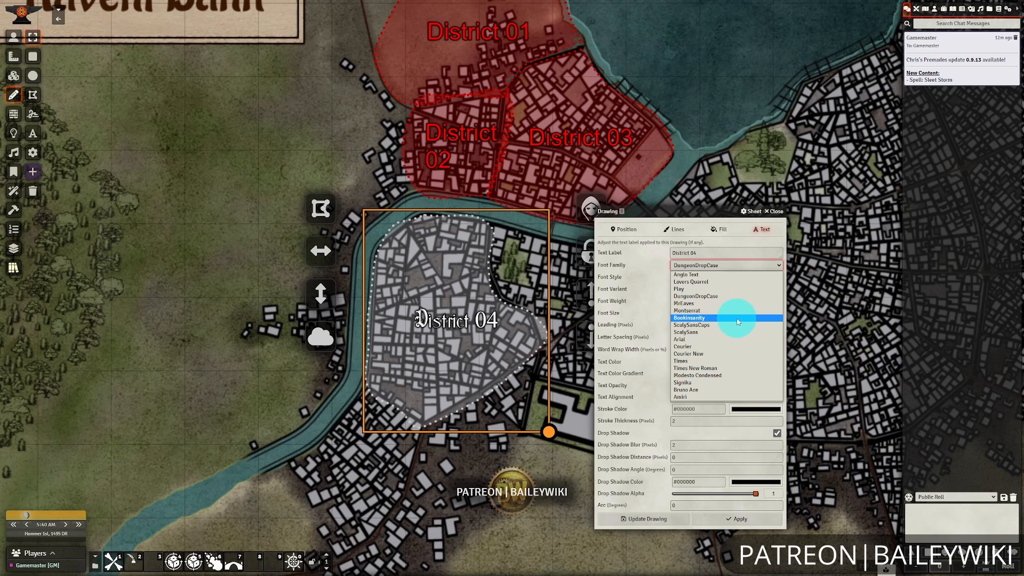
left_click(732, 296)
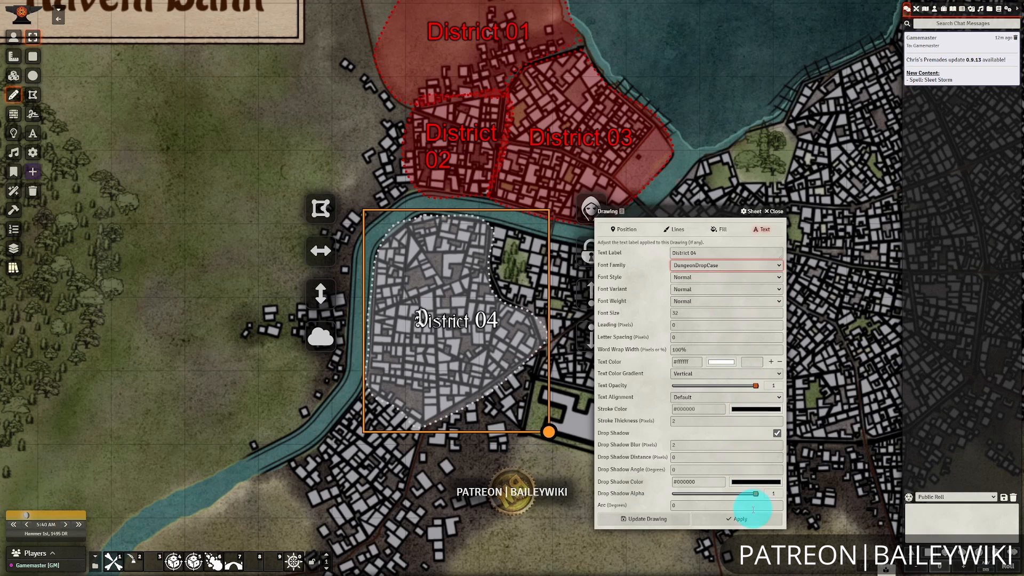
left_click(774, 211)
left_click(793, 369)
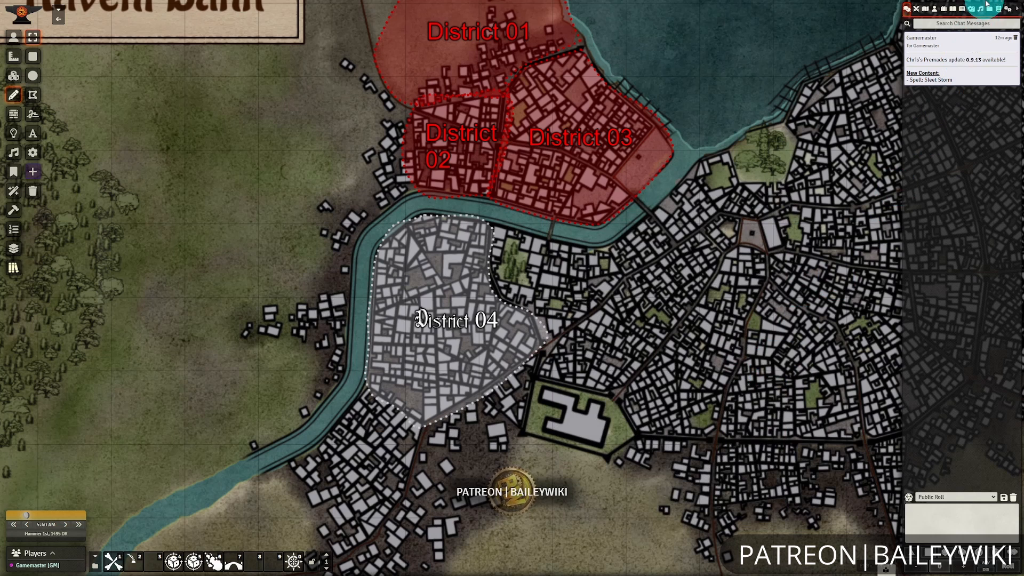
Examine the File and System font options in the core game settings' additional fonts configuration, and close it.
left_click(1007, 10)
left_click(974, 100)
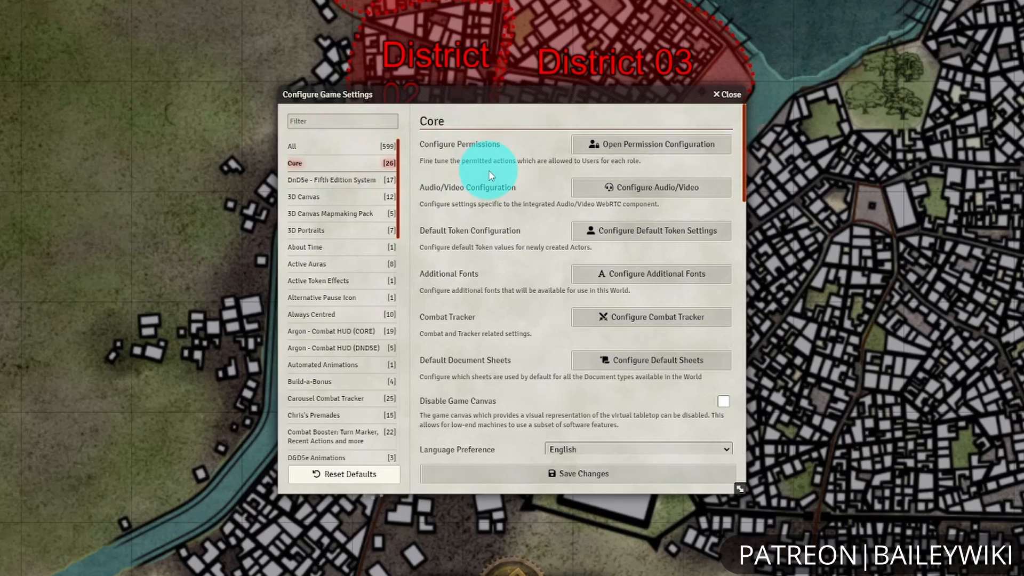
left_click(663, 274)
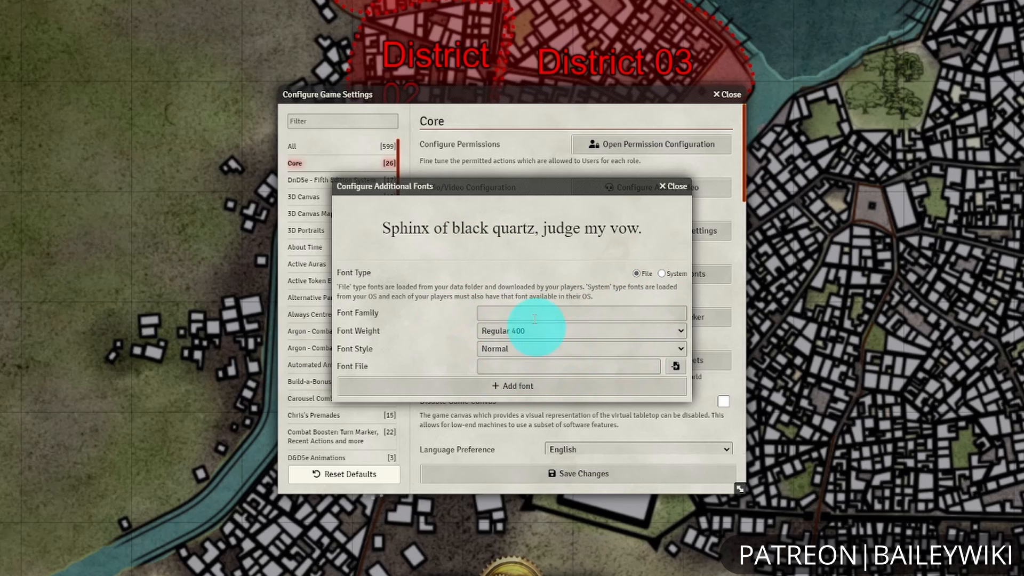
left_click(662, 273)
left_click(516, 312)
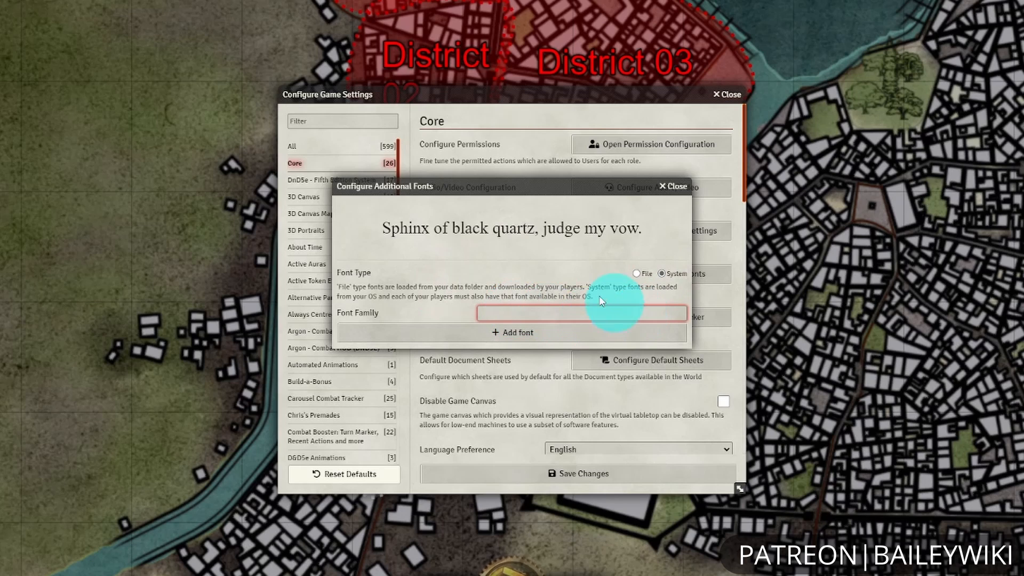
left_click_drag(383, 229, 652, 226)
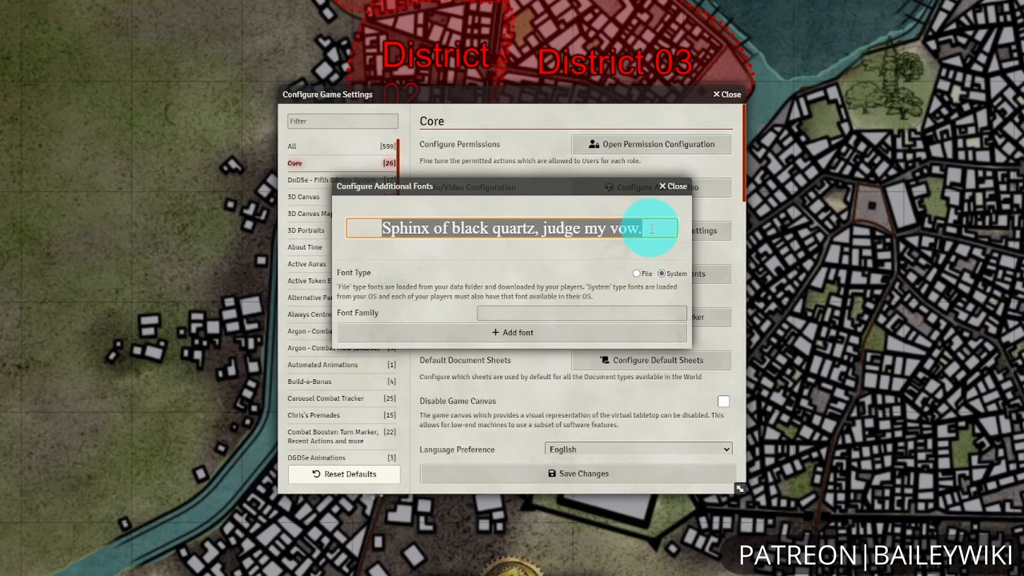
left_click(592, 318)
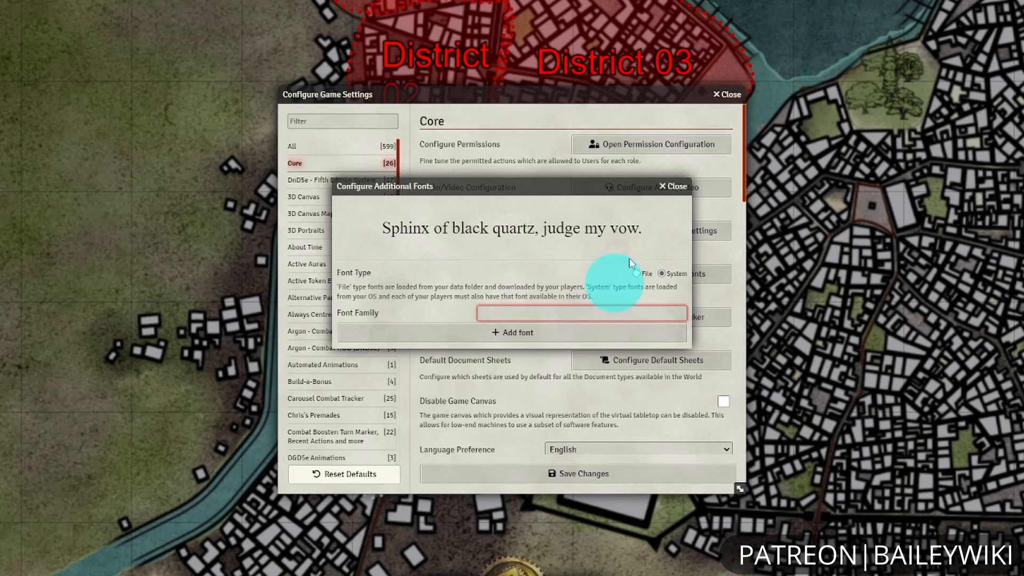
left_click(637, 274)
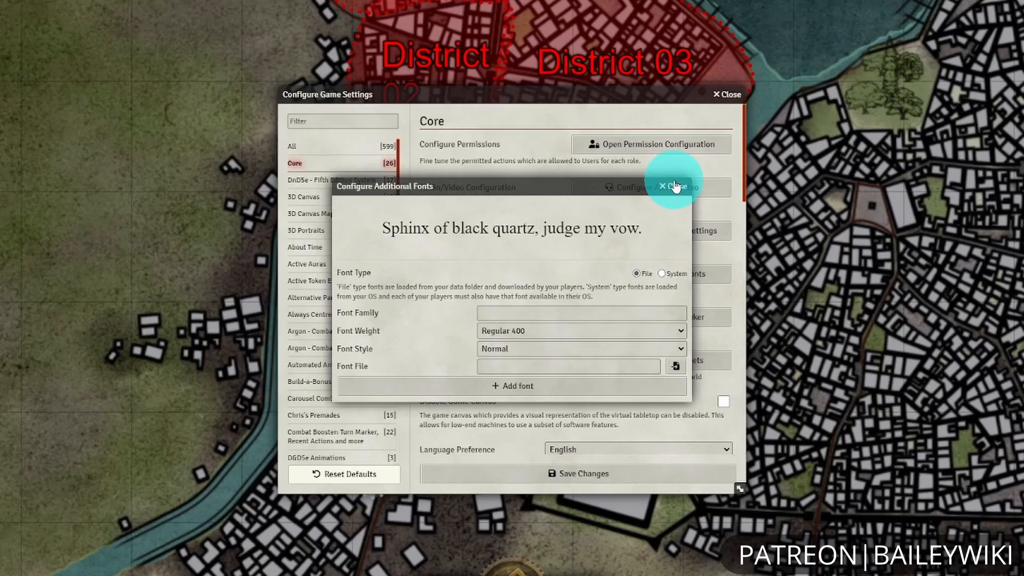
left_click(675, 186)
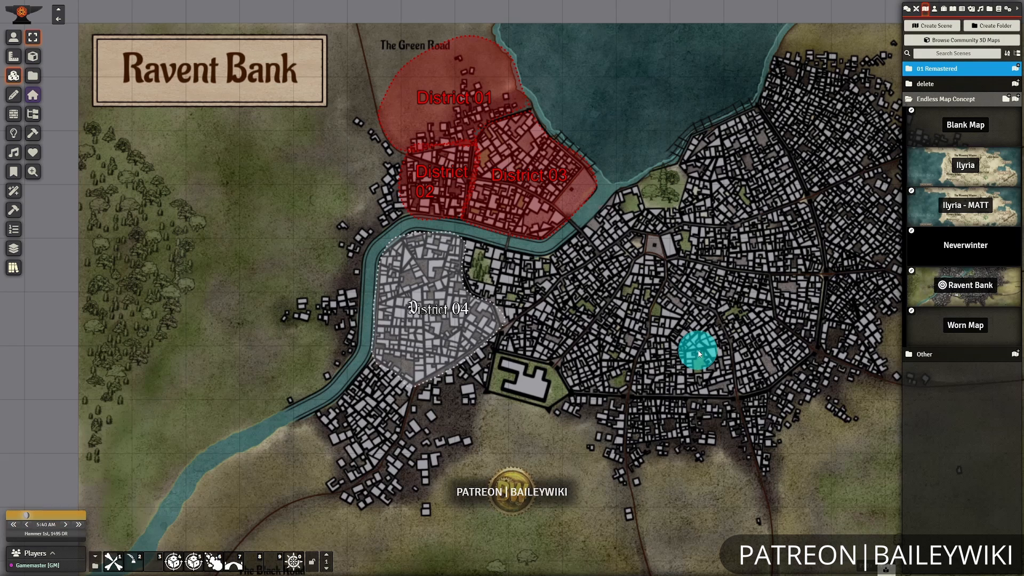
Open the Neverwinter scene and inspect the basic settings of the black-square map tile.
left_click(977, 245)
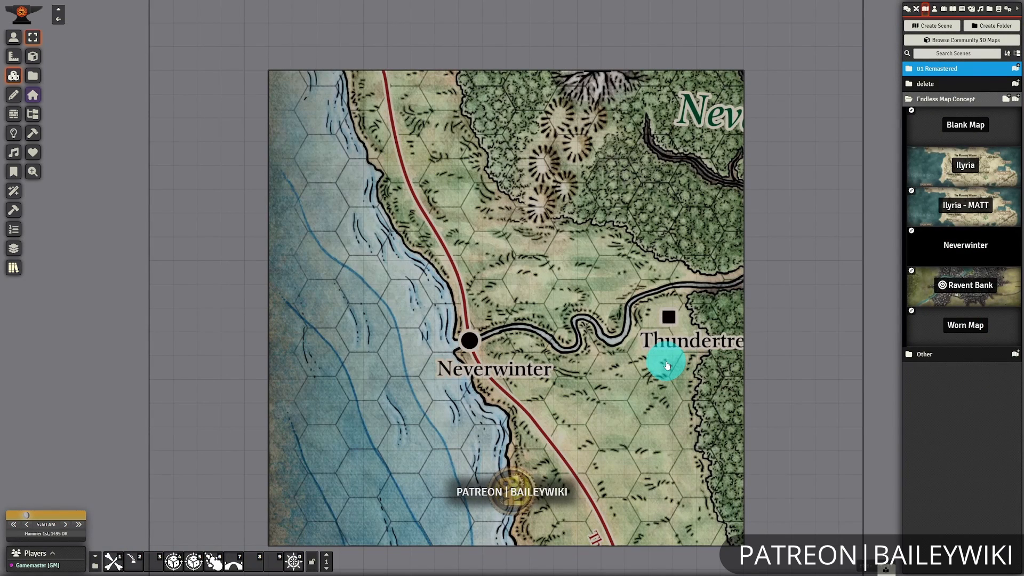
double_click(667, 365)
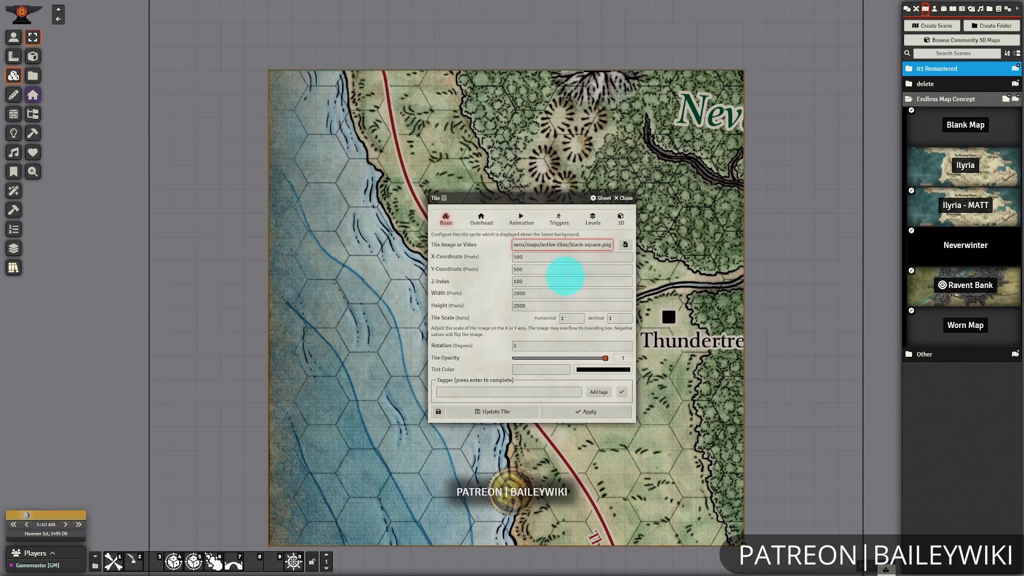
left_click(624, 198)
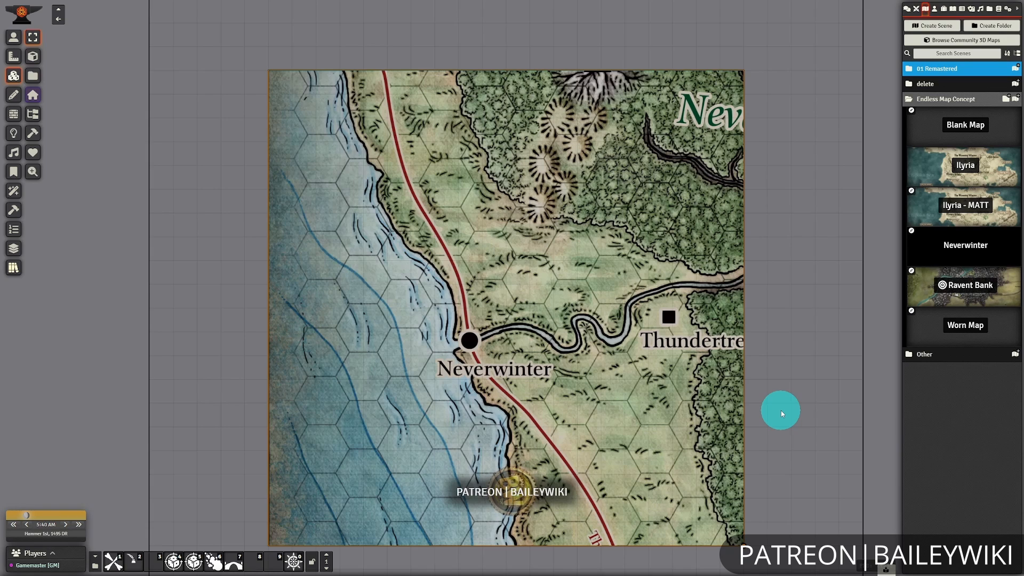
Open the Zoom Pan Rotate Play controls, pause the tile's motion and pan its map along the High Road toward Phandalin.
left_click(293, 562)
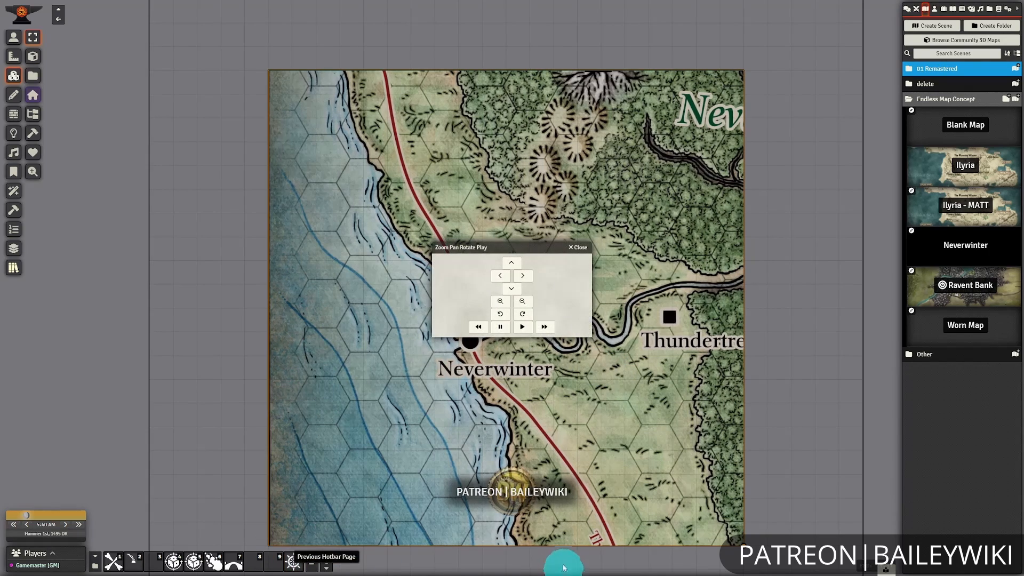
left_click(502, 326)
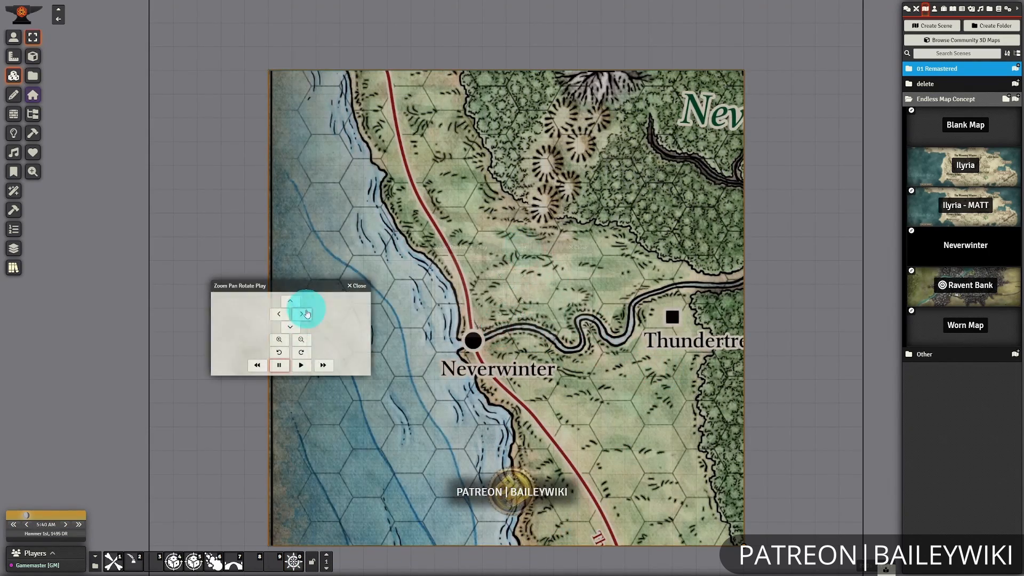
left_click(302, 315)
left_click(281, 315)
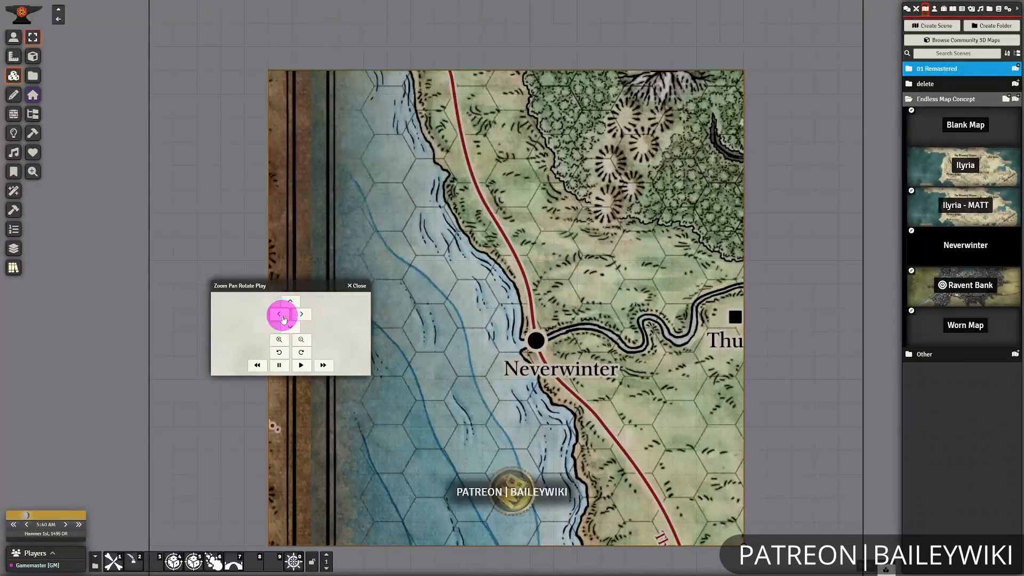
left_click(281, 314)
left_click(283, 314)
left_click(292, 302)
left_click(292, 302)
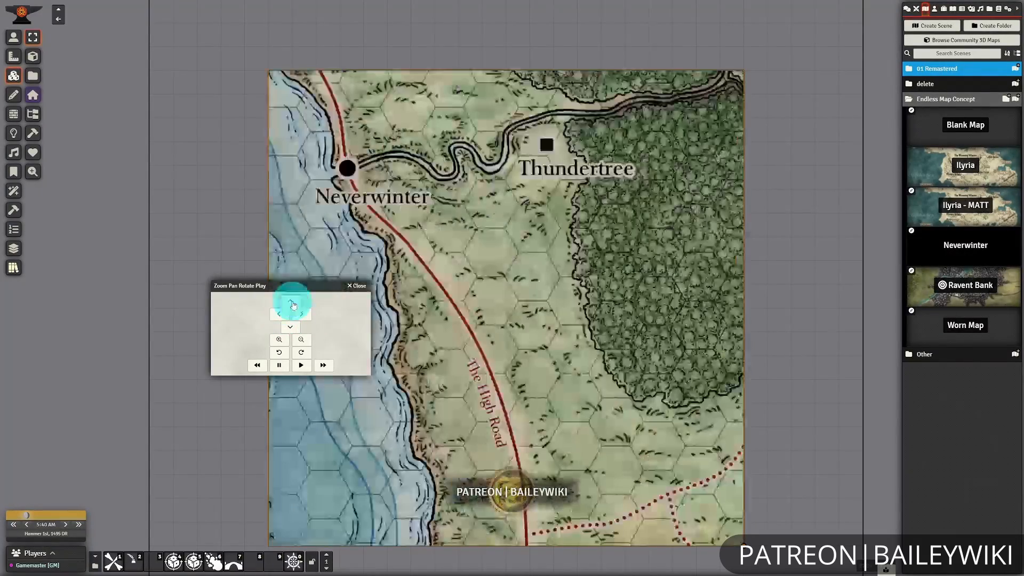
left_click(292, 303)
left_click(292, 302)
left_click(293, 330)
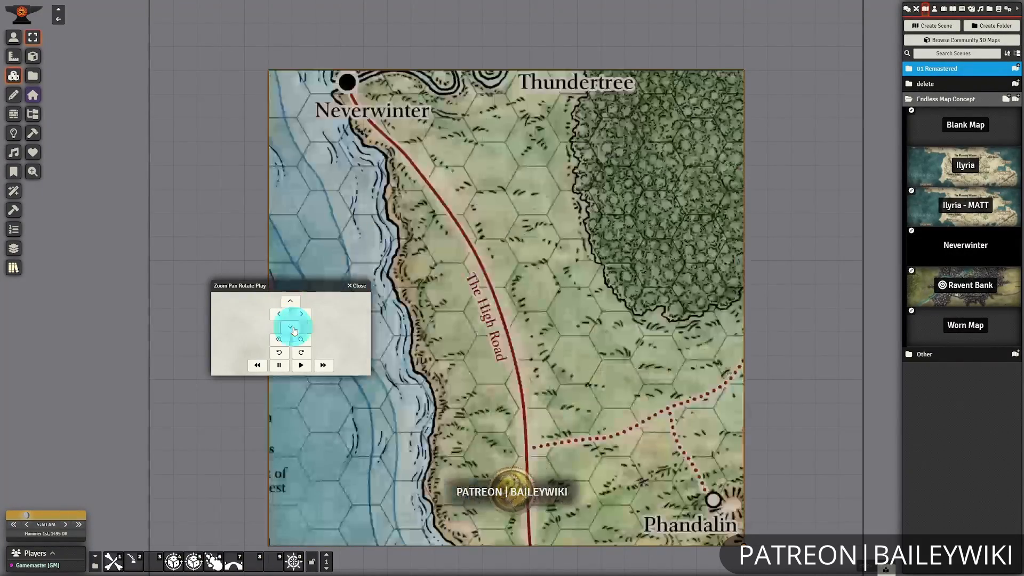
left_click(290, 303)
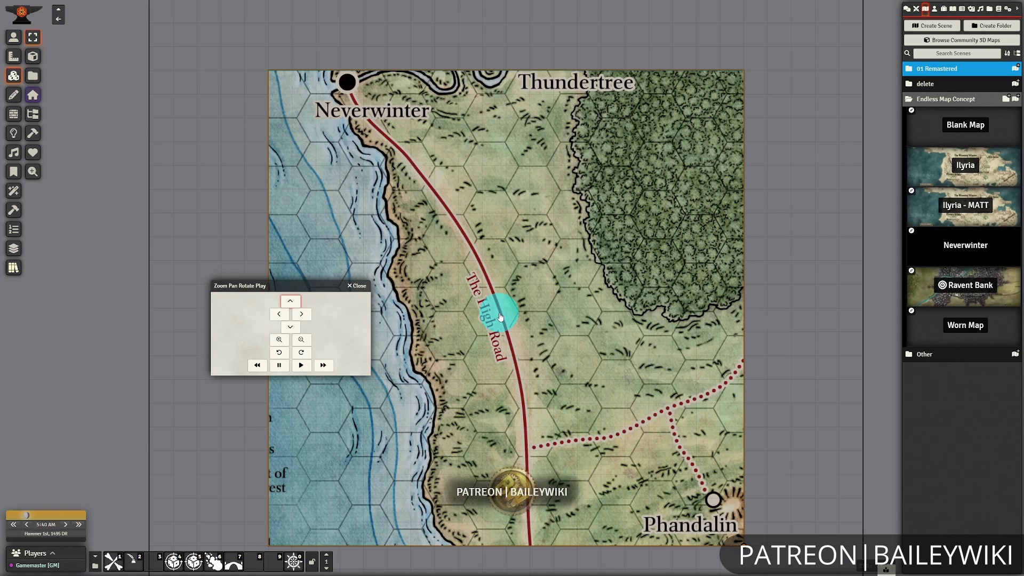
Try the zoom in, zoom out and clockwise rotation controls on the tile's map, and play and pause its motion.
left_click(278, 344)
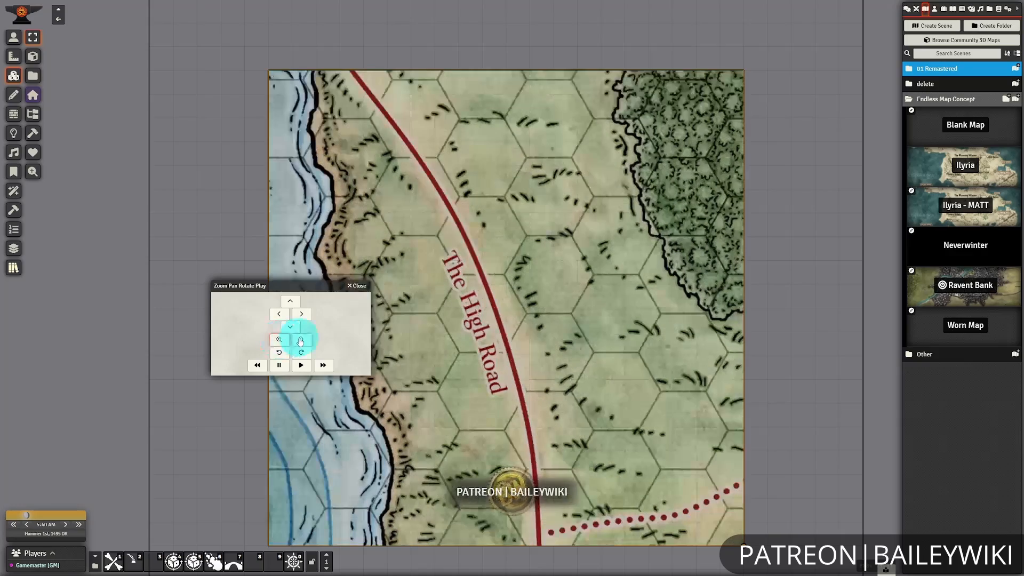
left_click(301, 341)
left_click(301, 353)
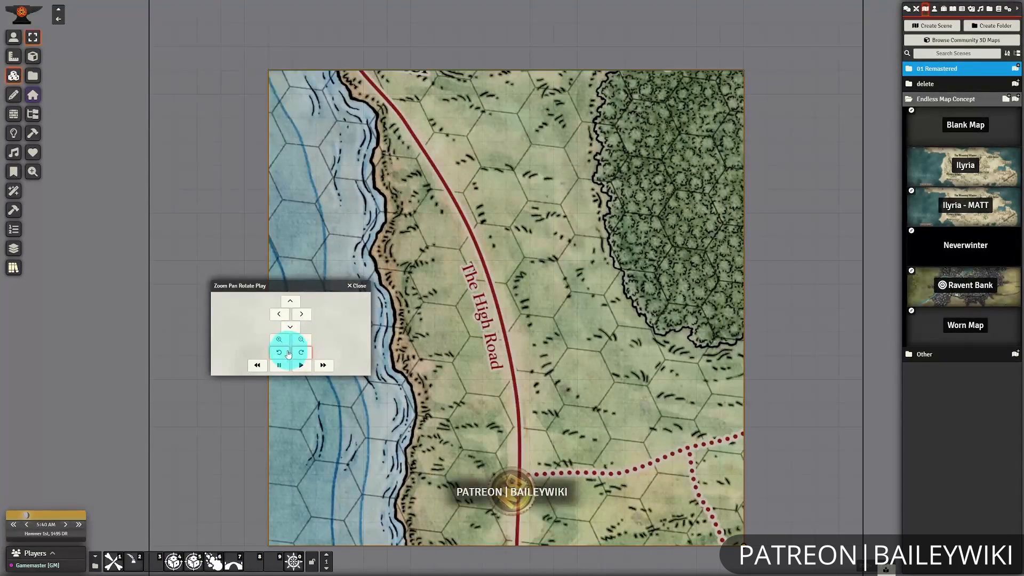
left_click(303, 367)
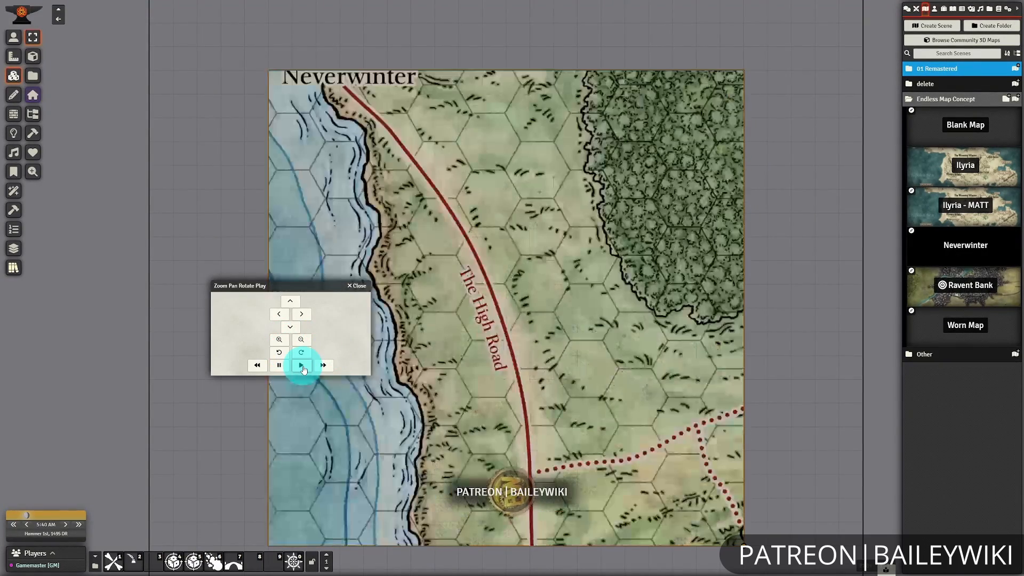
left_click(280, 366)
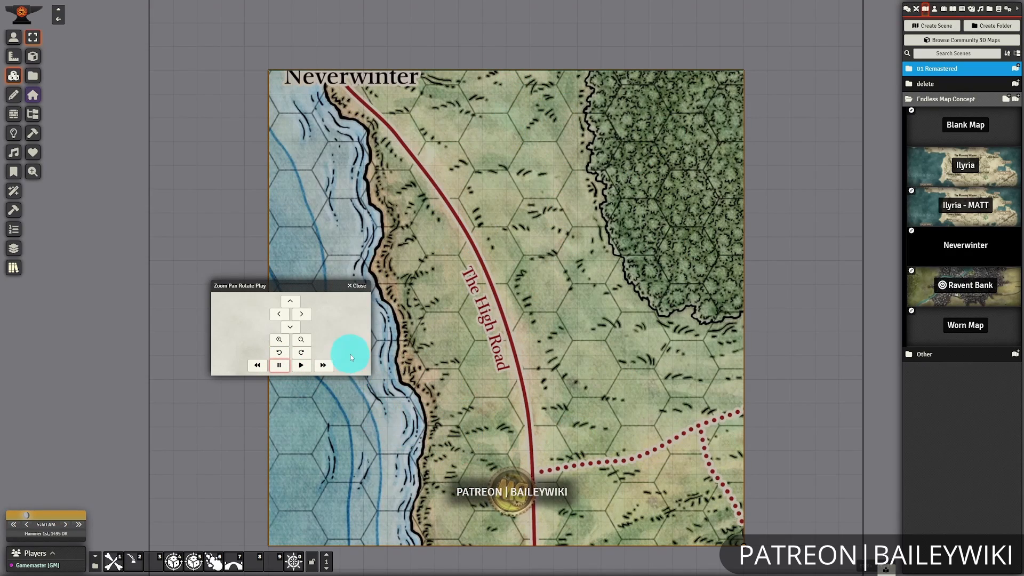
Shift the map downward inside the Neverwinter tile by three pan increments.
scroll(421, 393, "down", 5)
scroll(565, 388, "up", 1)
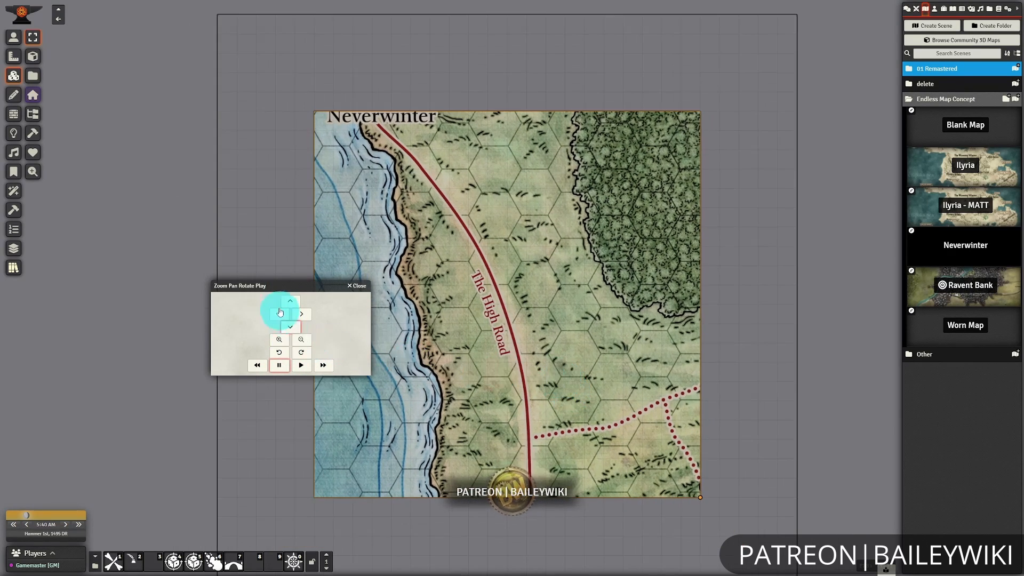
left_click(295, 331)
left_click(296, 332)
left_click(297, 332)
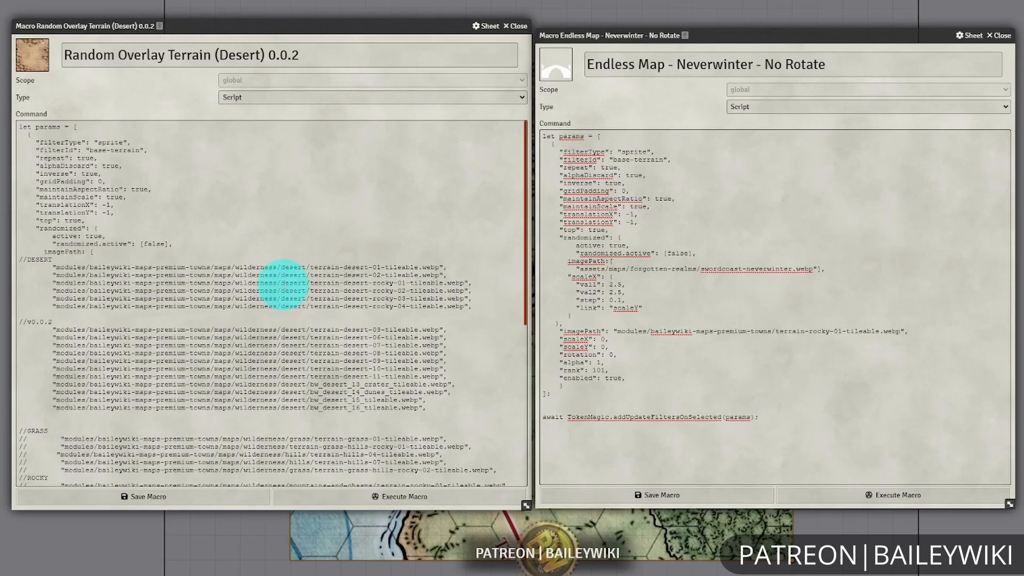
Examine the image paths and the scale, rotation and translation parameters in the Random Overlay Terrain (Desert) 0.0.2 macro.
scroll(283, 284, "down", 8)
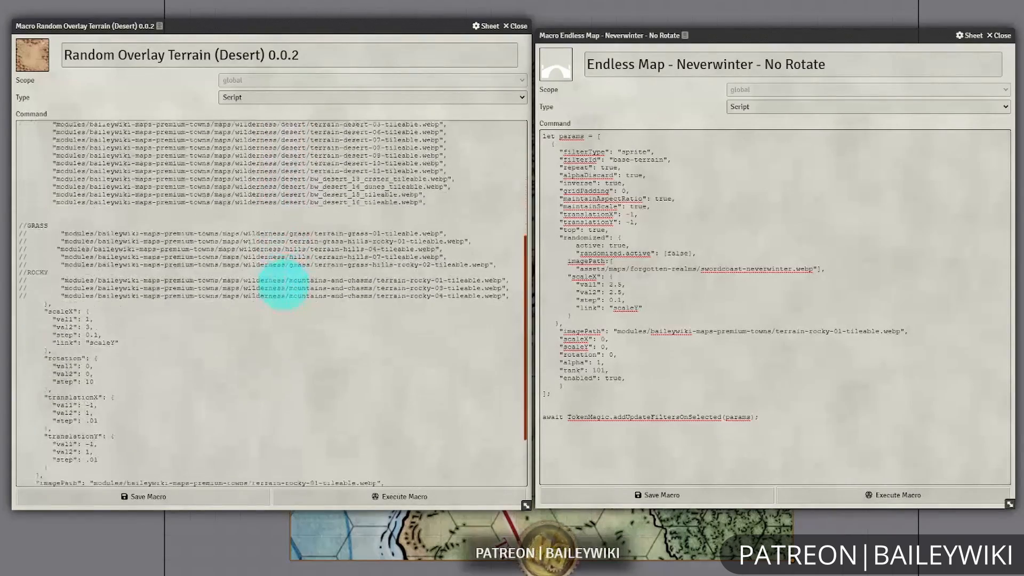
scroll(270, 390, "up", 8)
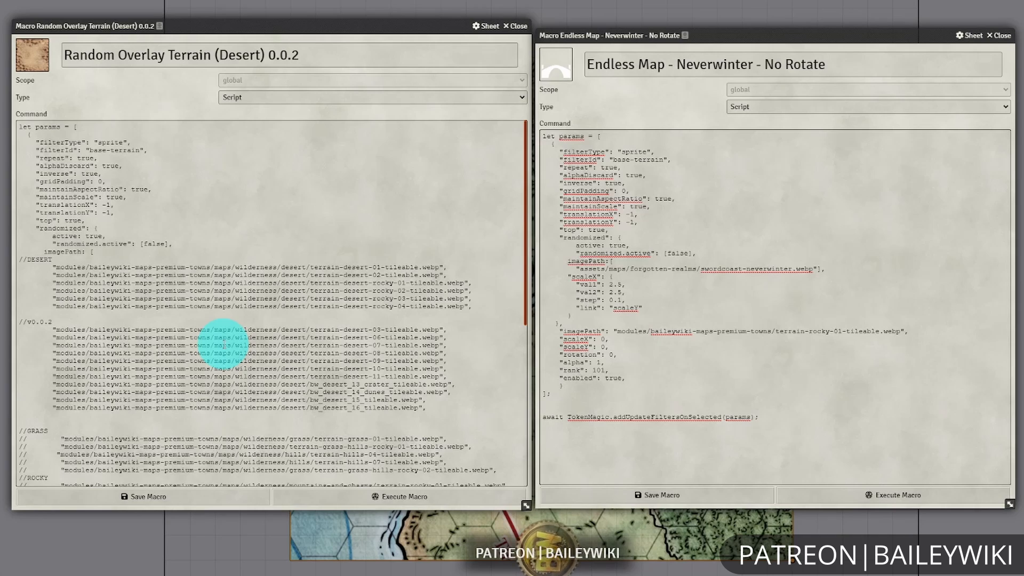
scroll(223, 344, "down", 4)
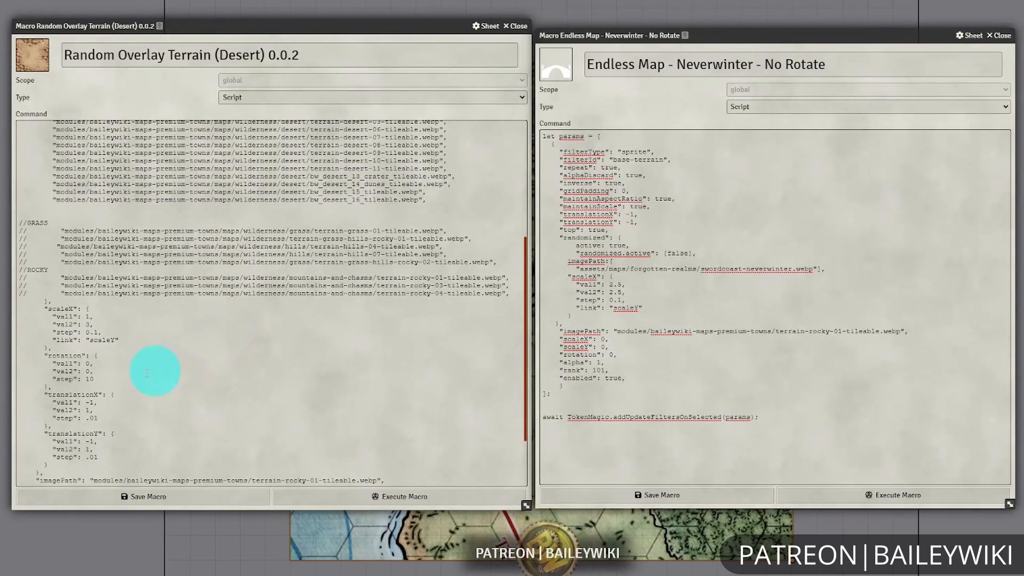
scroll(145, 332, "down", 1)
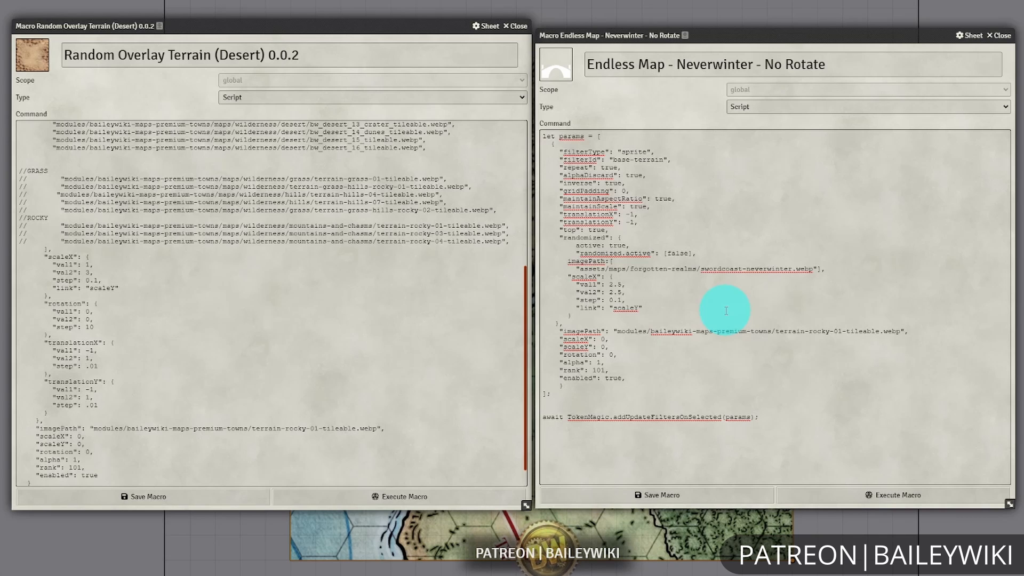
Compare the imagePath and scaleX sections of the desert terrain macro with those in Endless Map - Neverwinter - No Rotate.
mouse_move(349, 28)
left_mouse_down()
mouse_move(217, 10)
mouse_move(335, 25)
mouse_move(335, 14)
left_mouse_up()
left_click(643, 286)
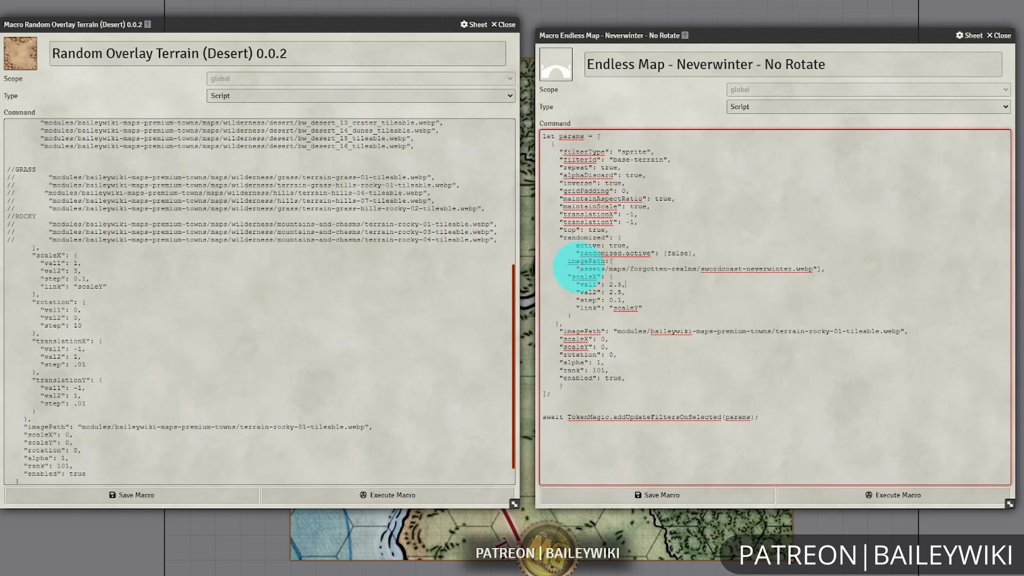
left_click(857, 269)
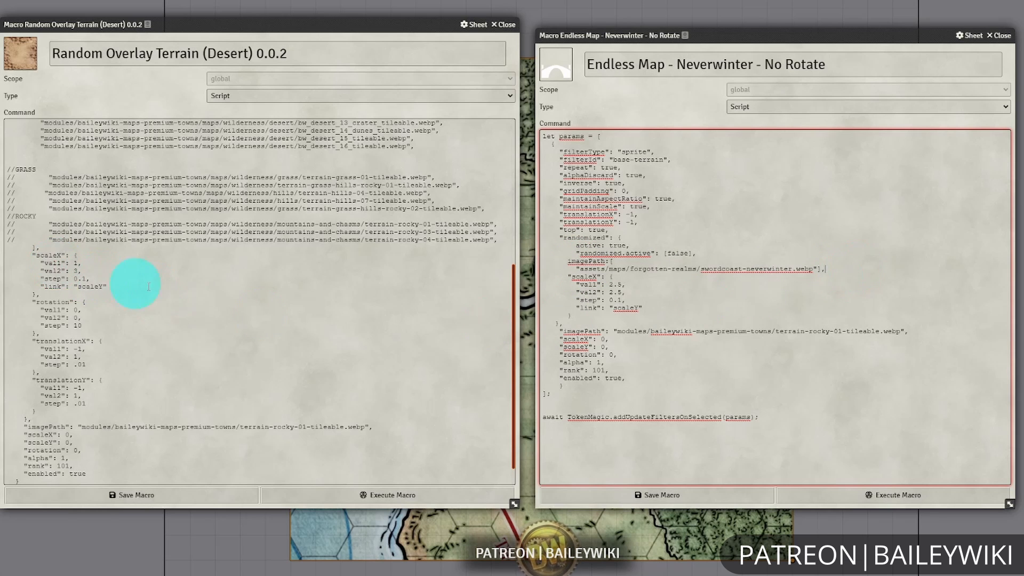
scroll(148, 287, "up", 5)
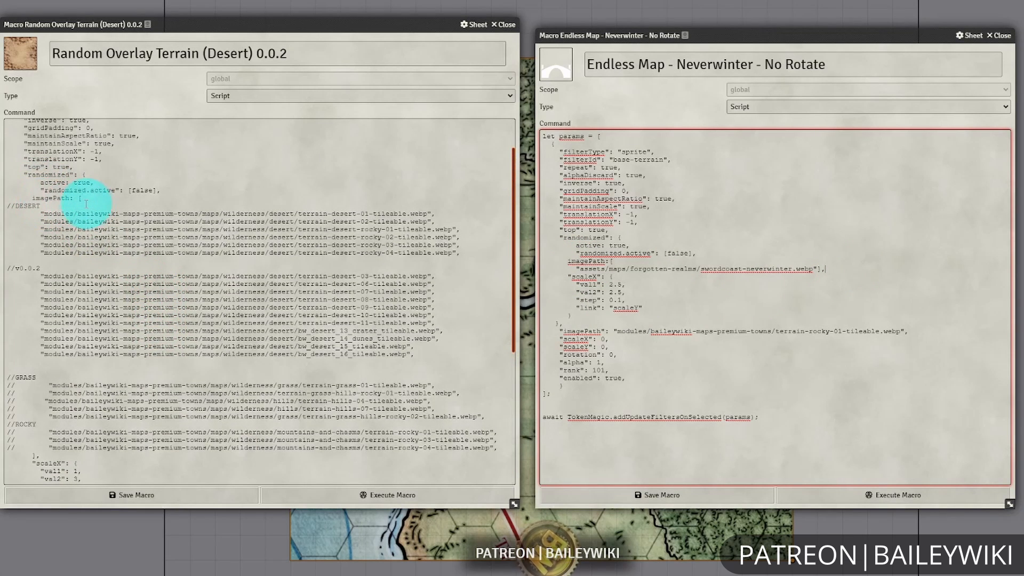
left_click_drag(84, 198, 34, 454)
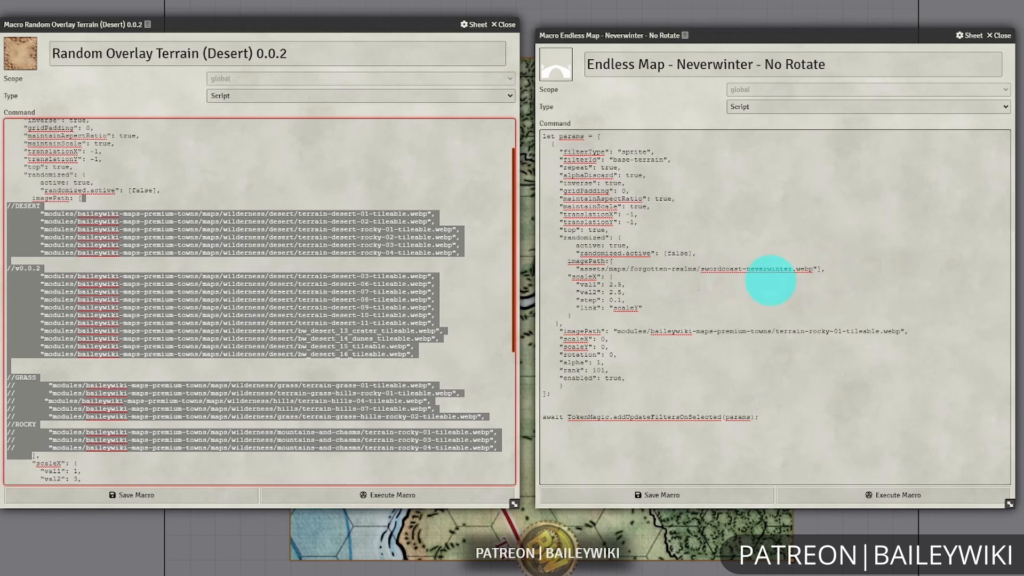
left_click(489, 293)
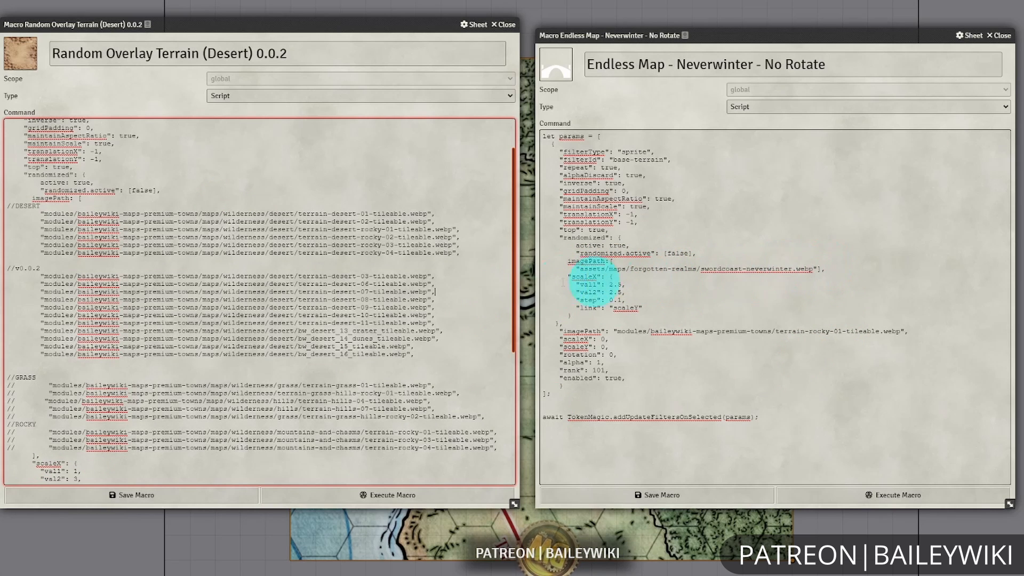
scroll(476, 281, "down", 3)
scroll(476, 281, "down", 2)
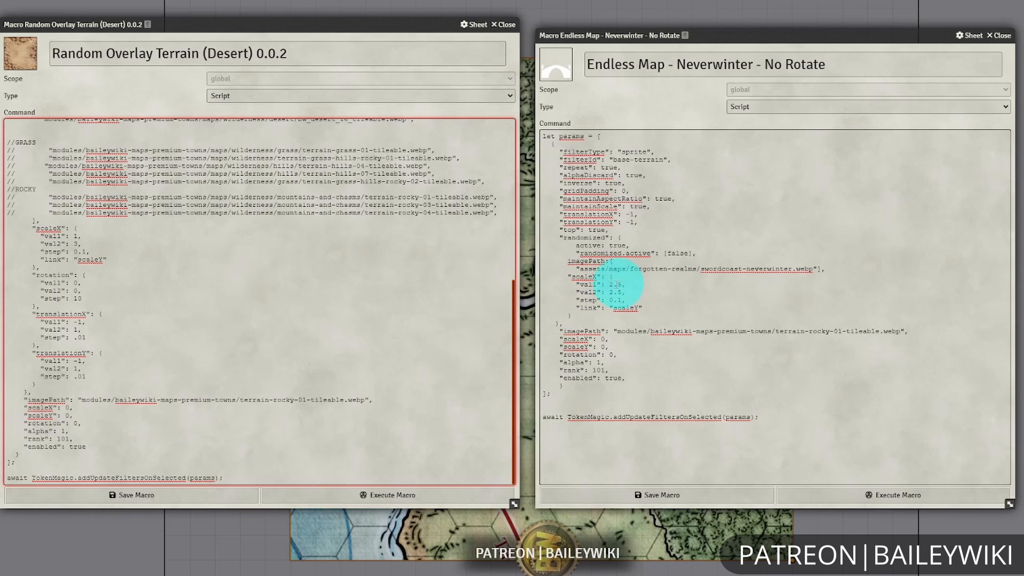
Examine the scaleX values in the Endless Map - Neverwinter - No Rotate macro against the desert macro, and close both macro sheets.
left_click(634, 287)
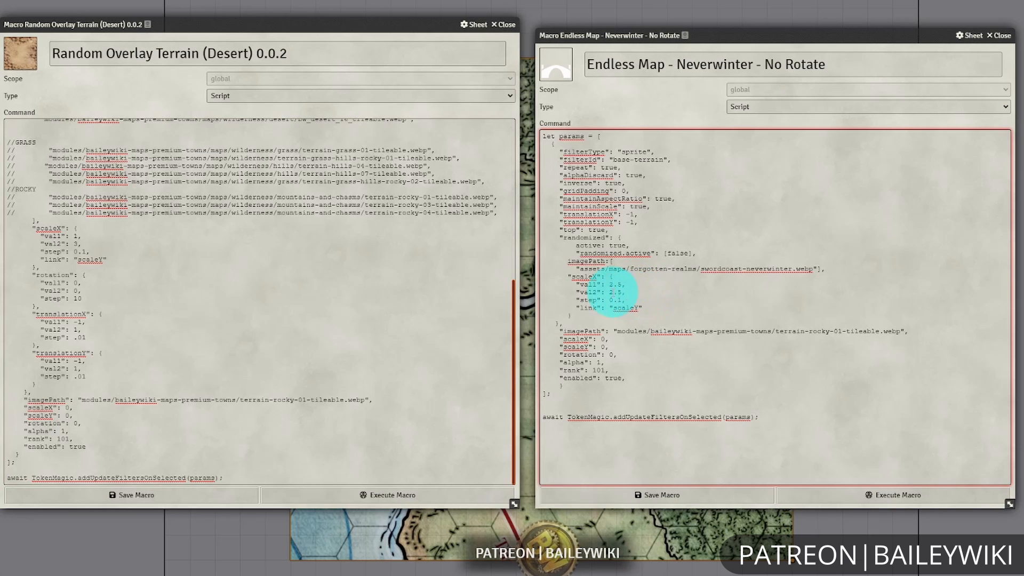
left_click(612, 292)
left_click(613, 284)
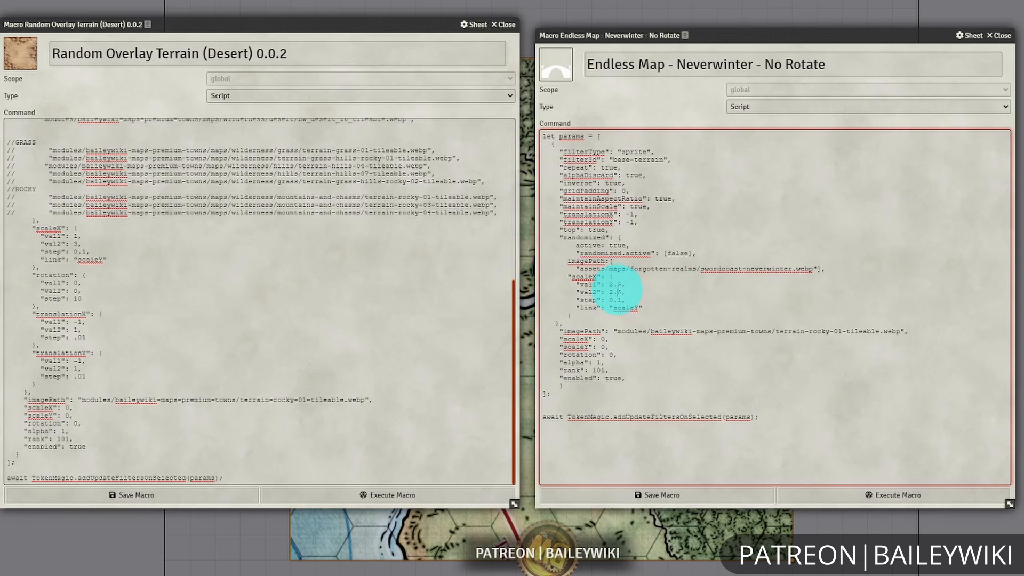
left_click(635, 292)
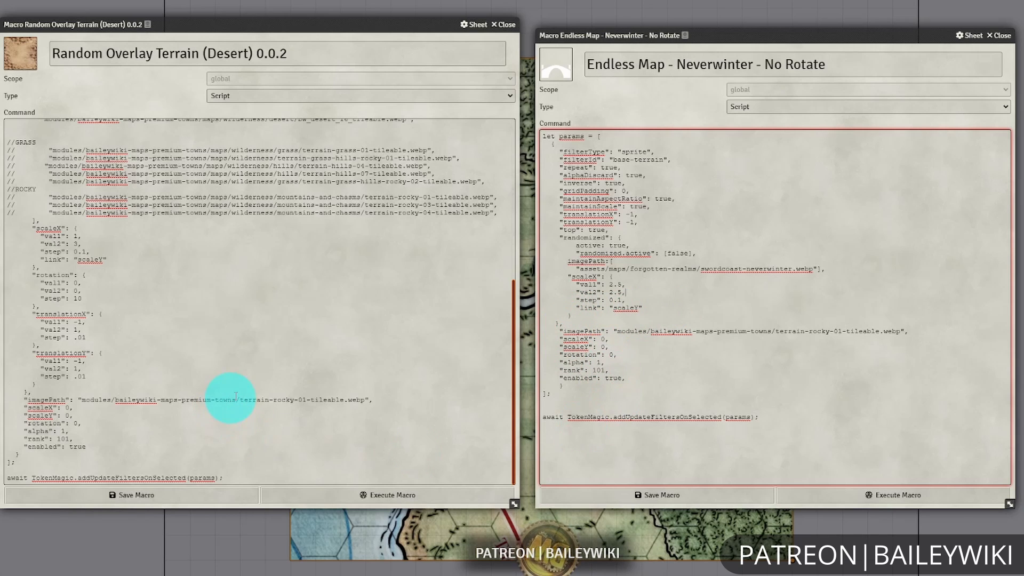
left_click(629, 379)
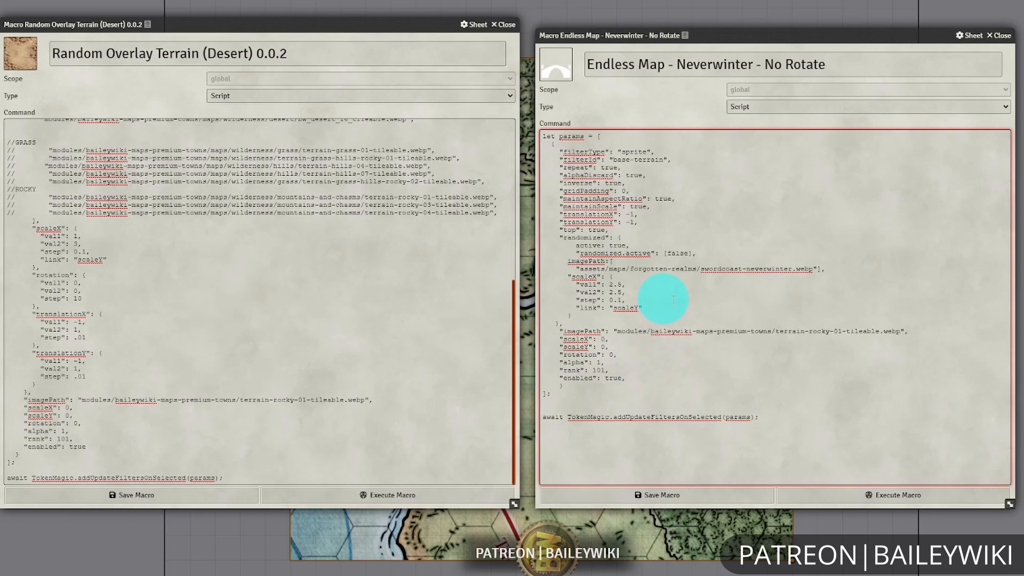
scroll(270, 279, "up", 5)
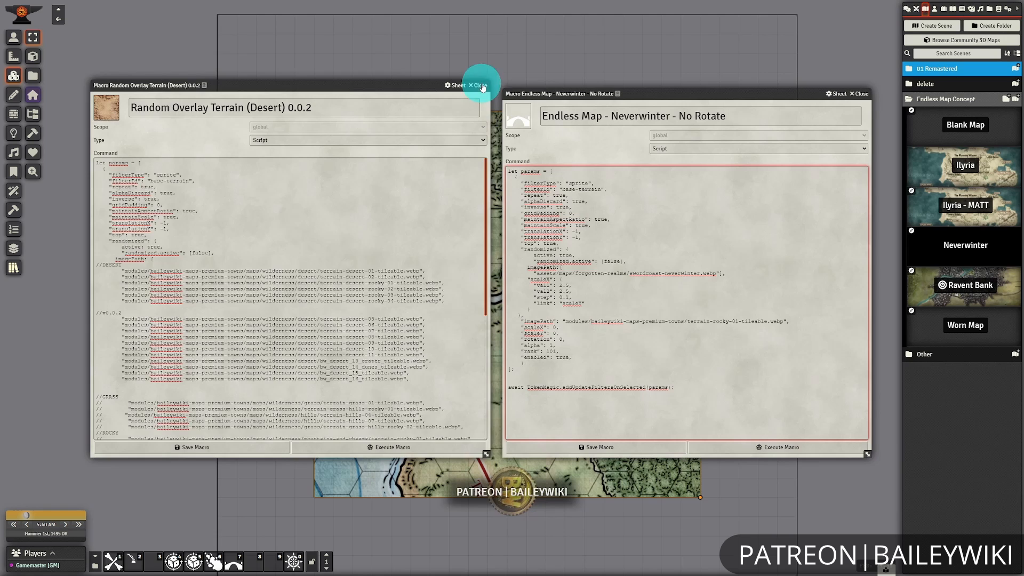
left_click(504, 24)
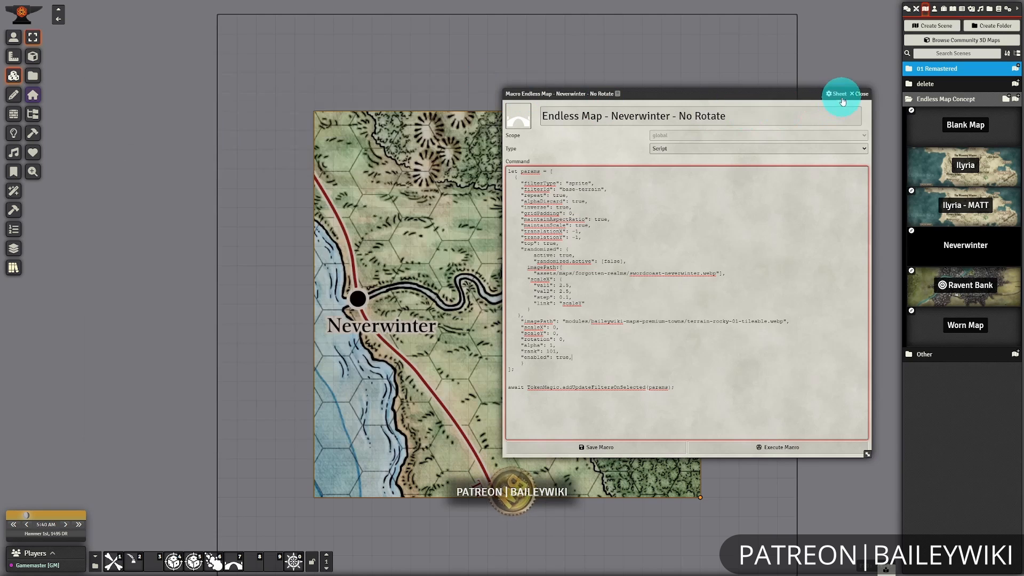
left_click(859, 94)
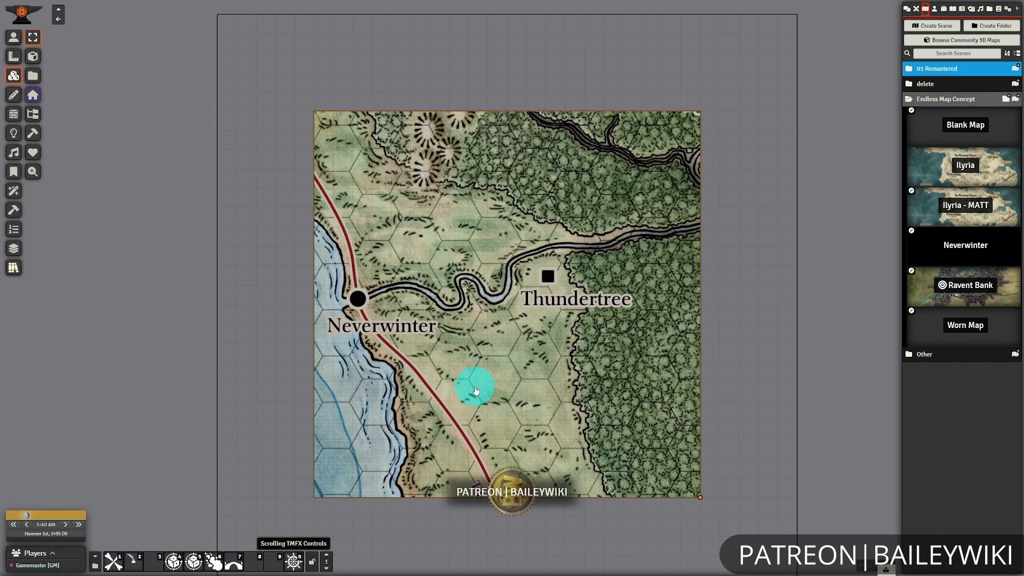
Pause the Neverwinter tile's map with the Scrolling TMFX Controls and shift it right past the map image's edge.
left_click(294, 561)
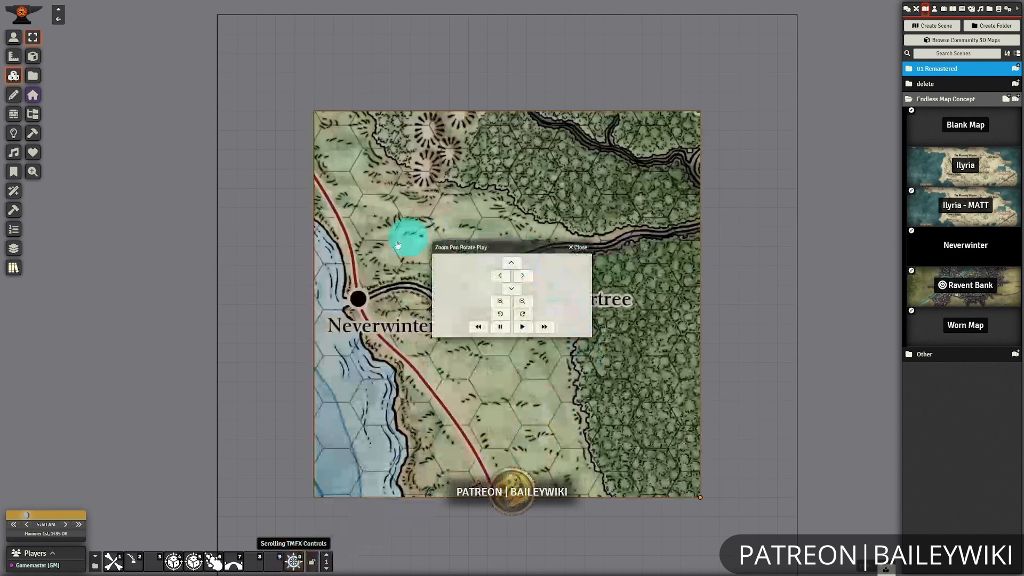
left_click(502, 327)
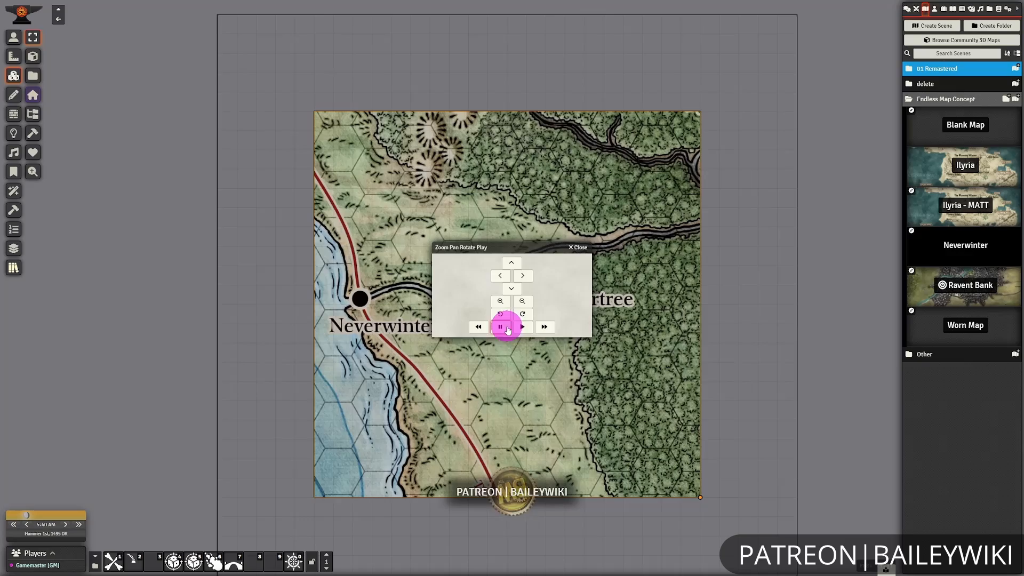
left_click(498, 277)
left_click(522, 276)
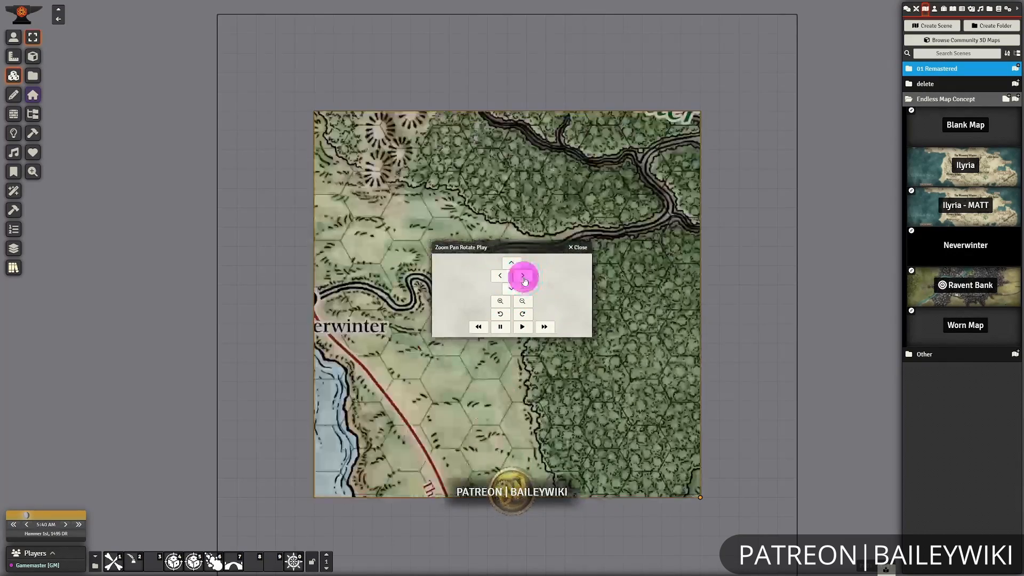
left_click(524, 280)
left_click(525, 280)
left_click(524, 280)
left_click(524, 280)
left_click(525, 280)
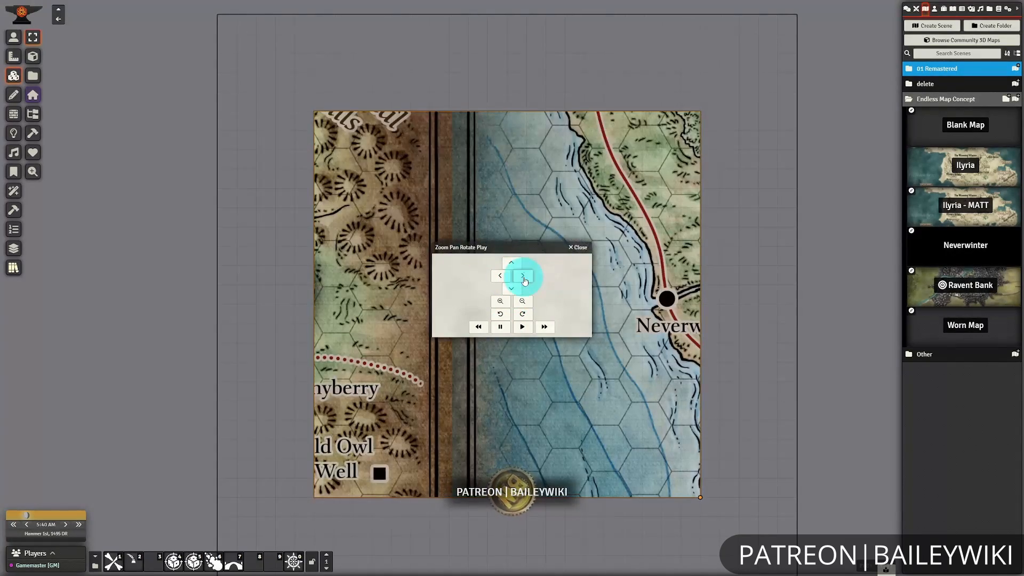
Move the Zoom Pan Rotate Play dialog aside, shift the map left back to Neverwinter and try the vertical panning.
left_click_drag(521, 246, 756, 251)
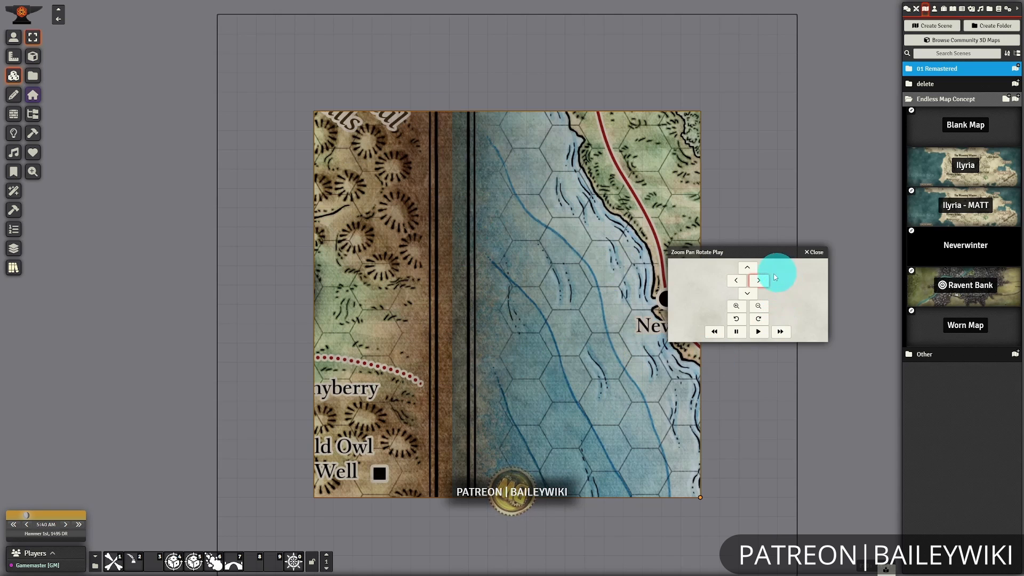
left_click(740, 280)
left_click(741, 280)
left_click(741, 279)
left_click(740, 280)
left_click(740, 279)
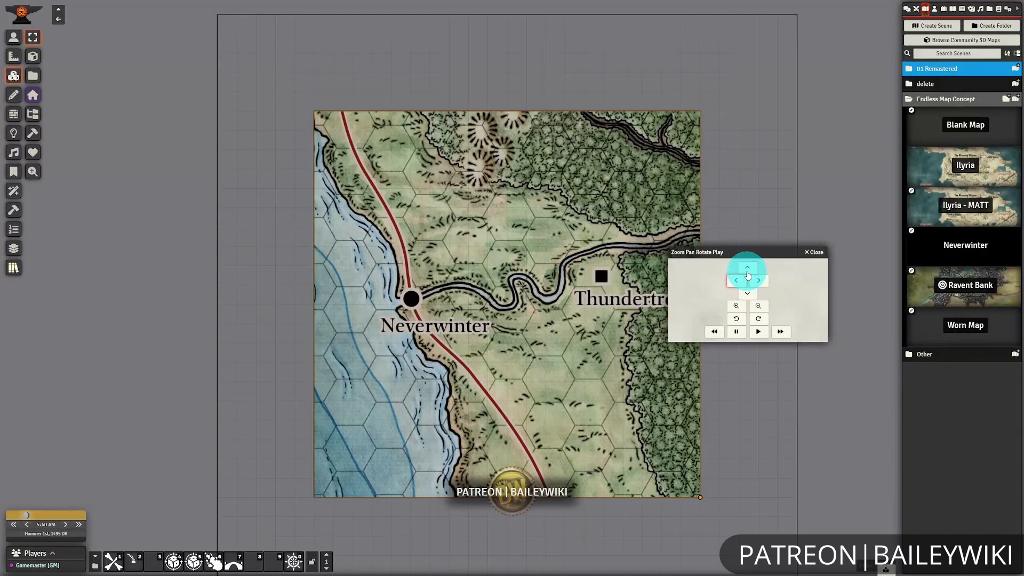
left_click(748, 270)
left_click(747, 270)
left_click(751, 294)
left_click(751, 294)
left_click(751, 294)
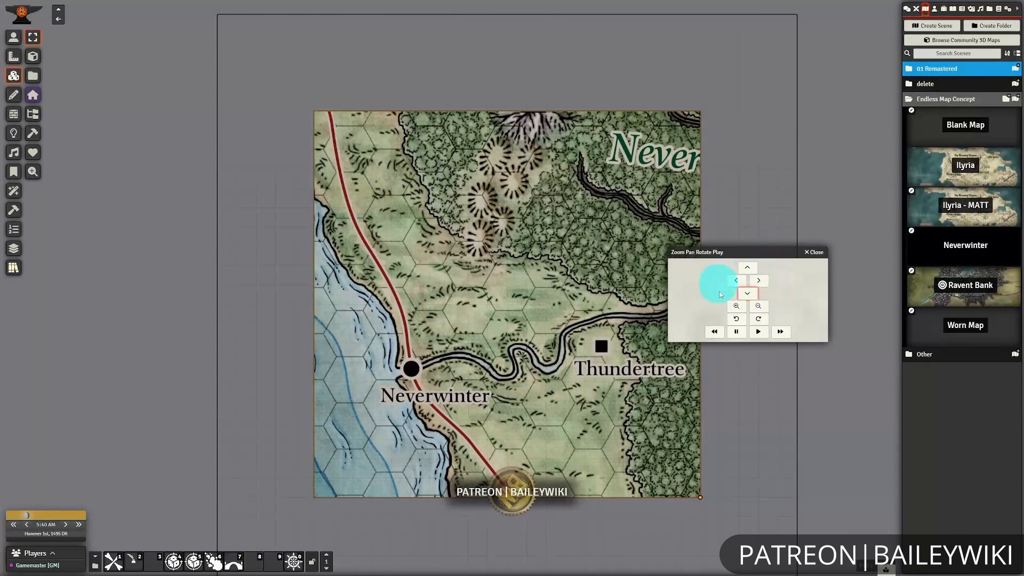
Shift the map upward by six increments to the High Road south of Neverwinter and close the pan controls.
left_click_drag(747, 252, 722, 253)
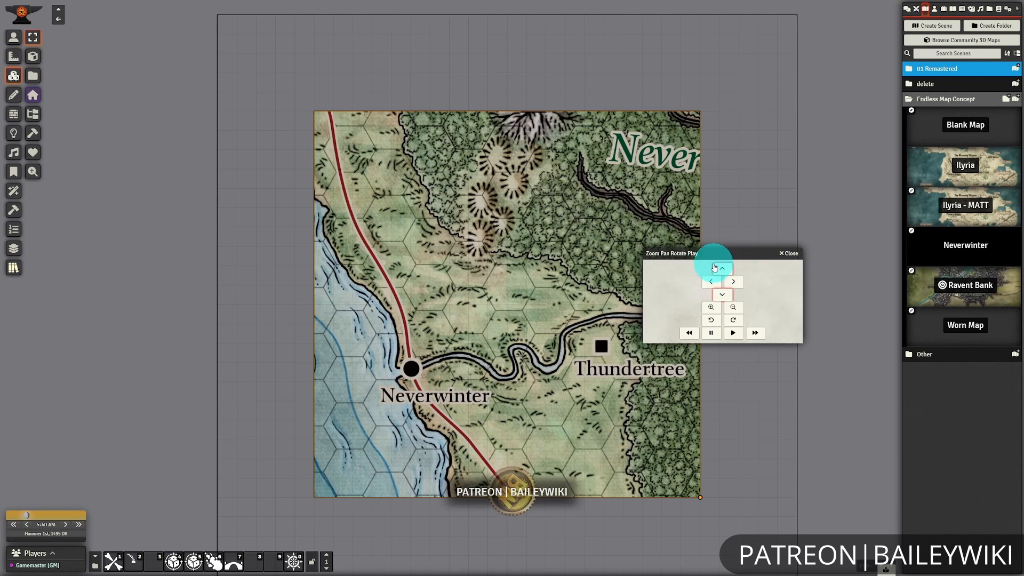
left_click(722, 269)
left_click(723, 270)
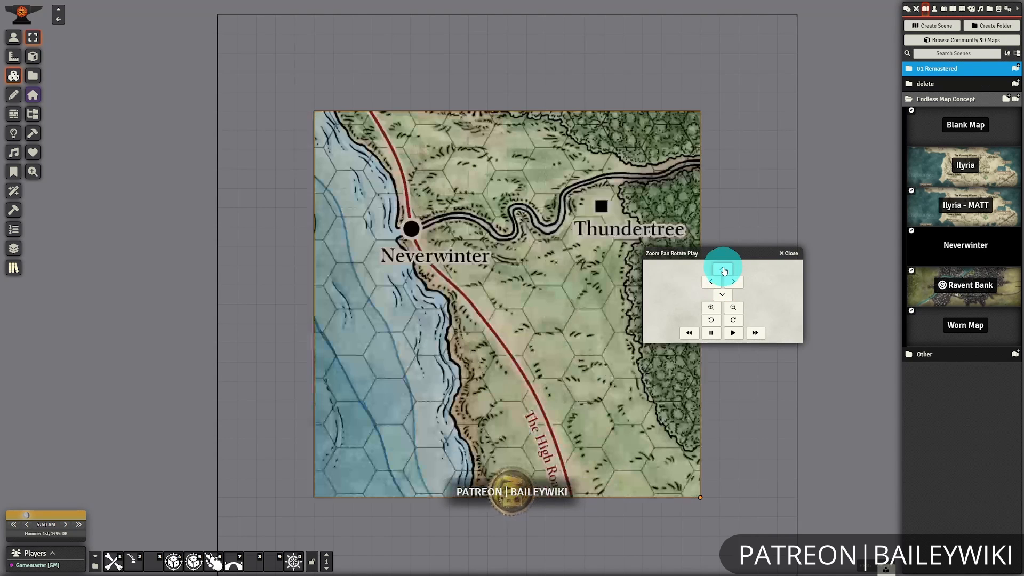
left_click(723, 270)
left_click(724, 270)
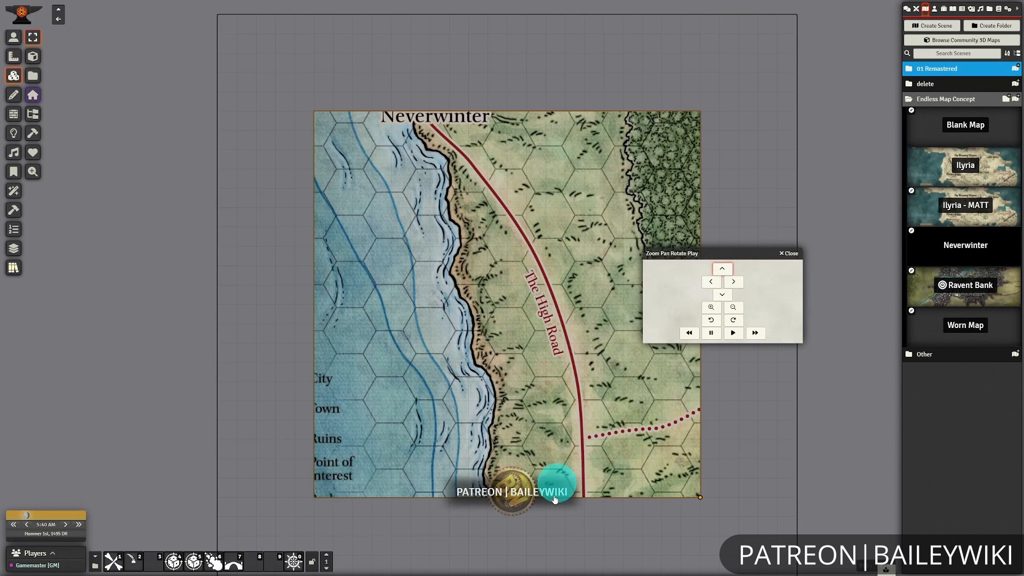
left_click(723, 269)
left_click(723, 269)
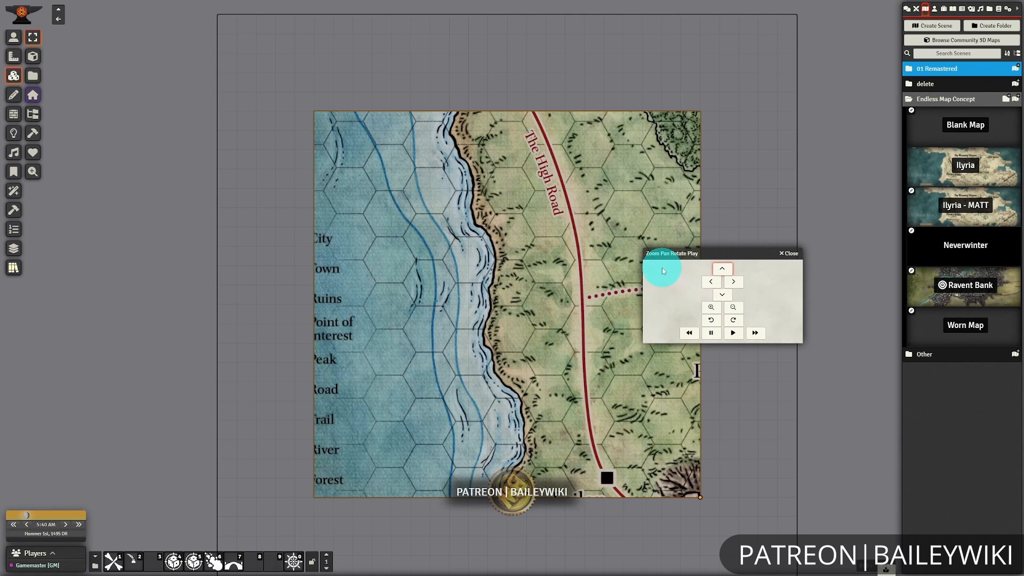
left_click(790, 256)
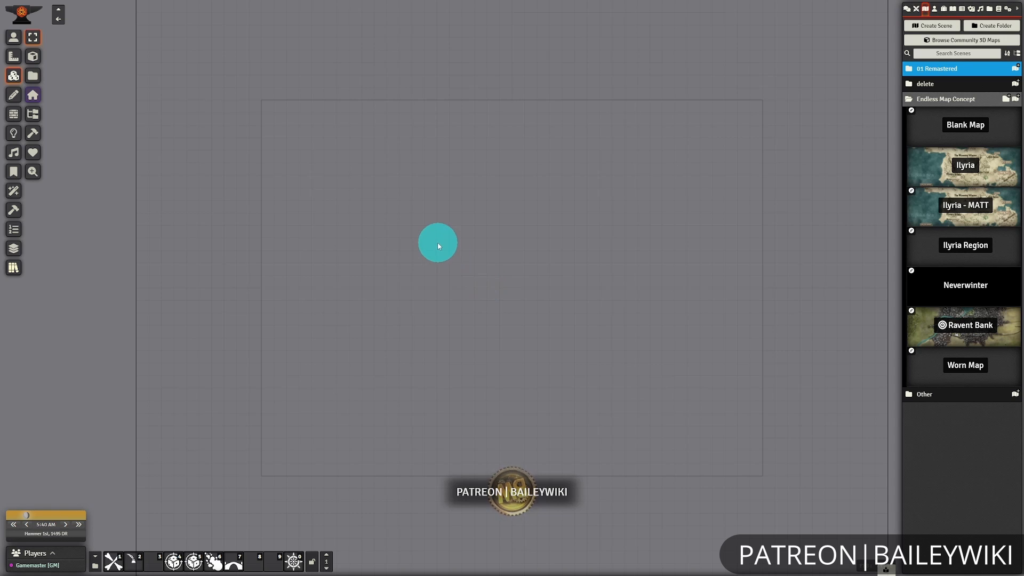
Draw a 4000 by 3000 pixel tile over the whole blank scene and move its configuration dialog aside.
left_click(35, 78)
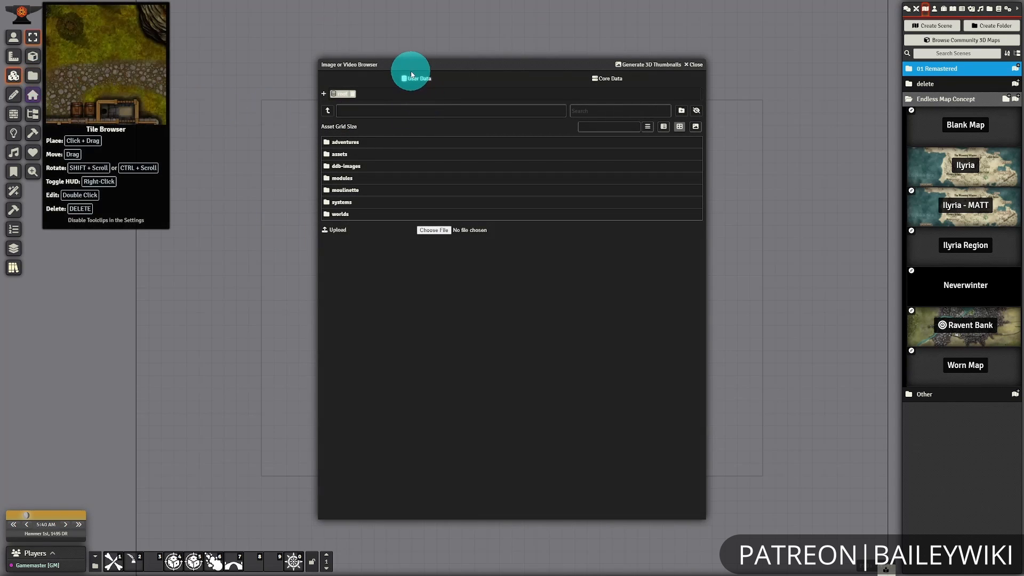
left_click(695, 65)
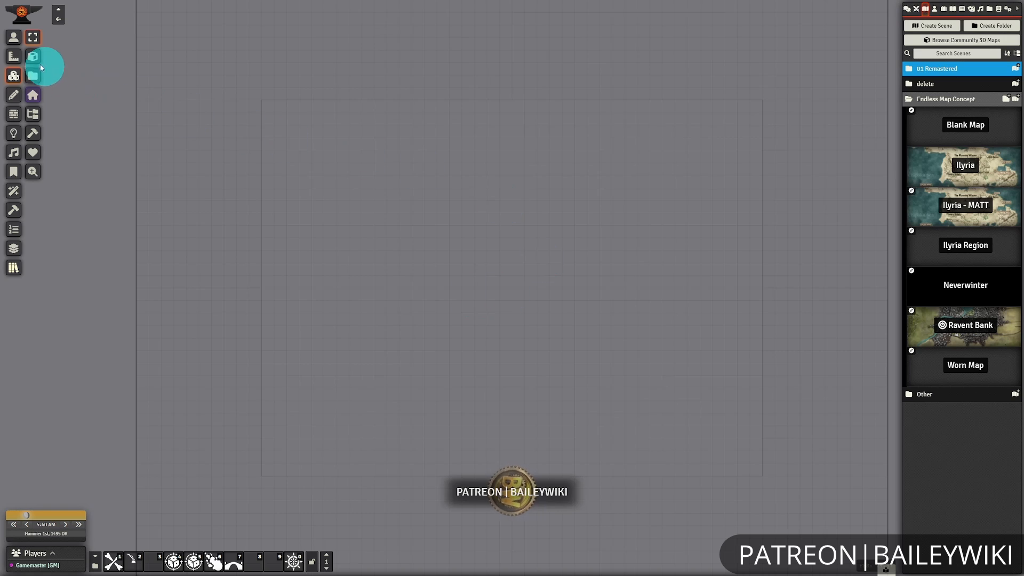
left_click(31, 59)
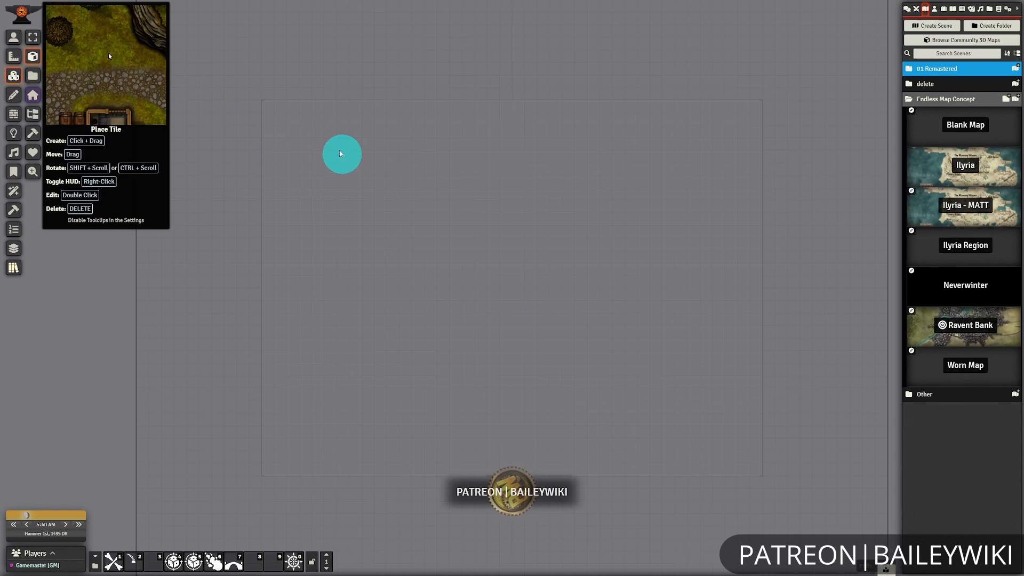
left_click_drag(261, 100, 838, 514)
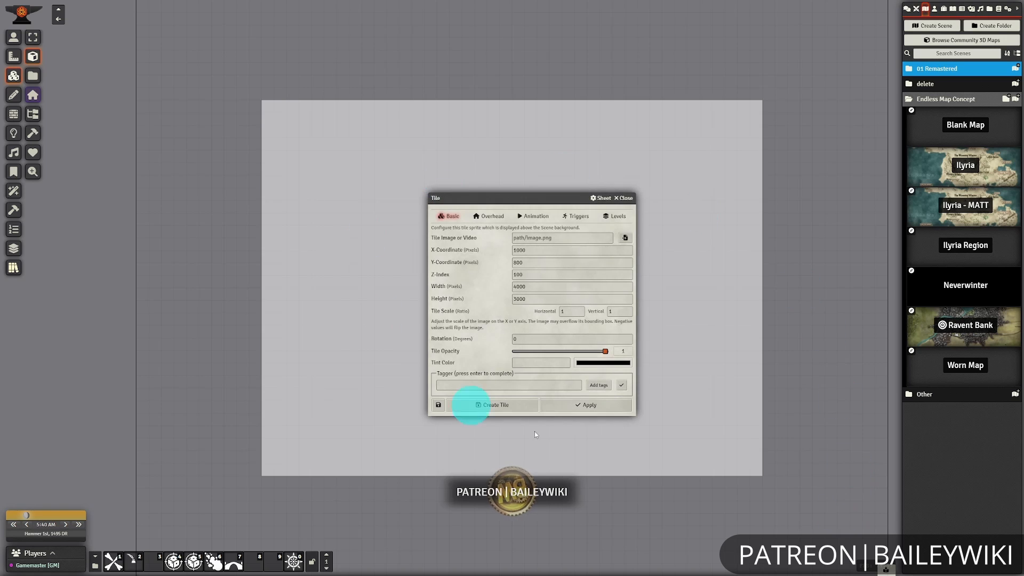
left_click_drag(525, 199, 369, 196)
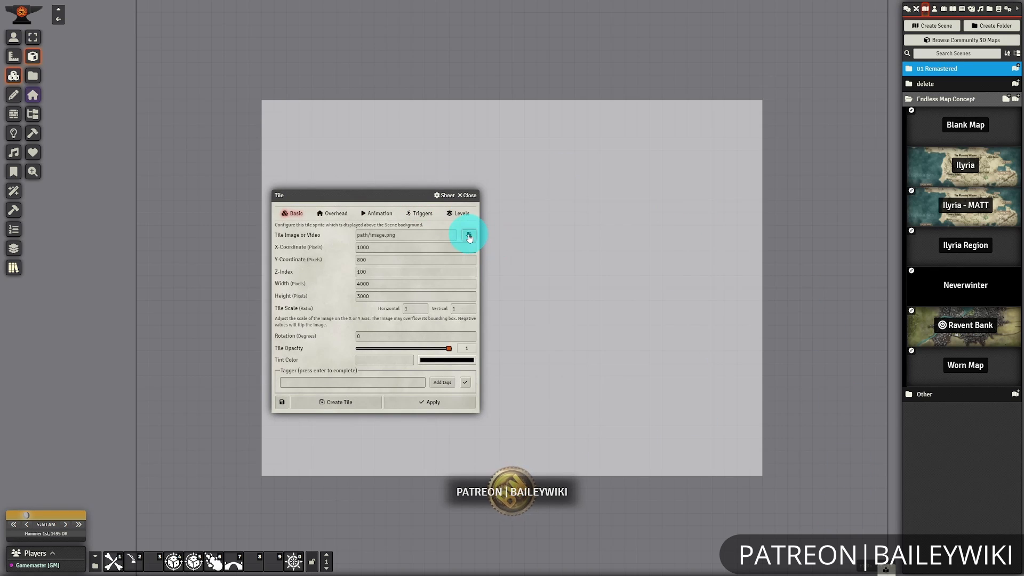
Set the tile's image to black-square.png from modules/baileywiki-maps-premium-towns/maps/active-tiles and create the tile.
left_click(469, 234)
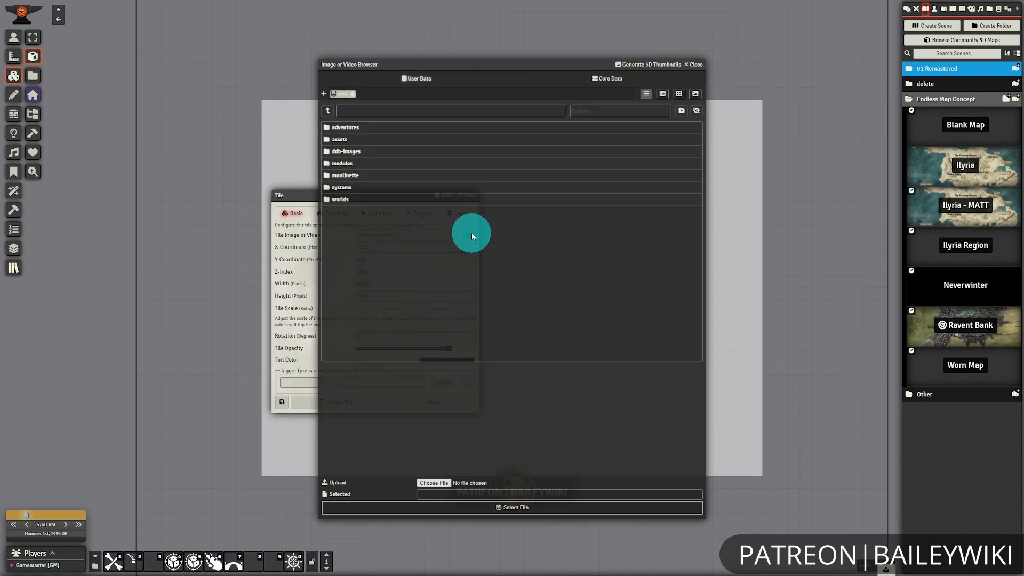
left_click(352, 164)
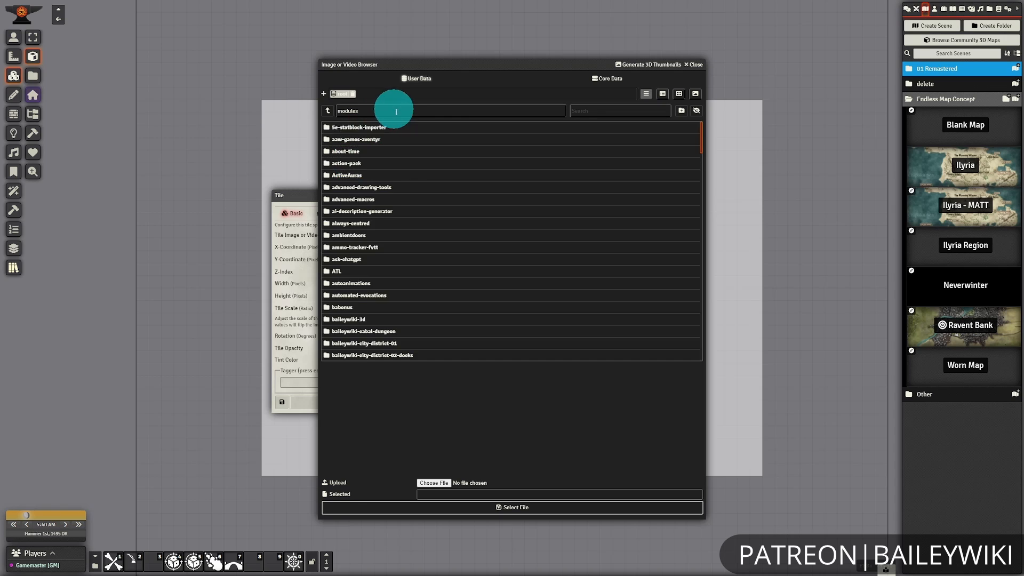
left_click(422, 342)
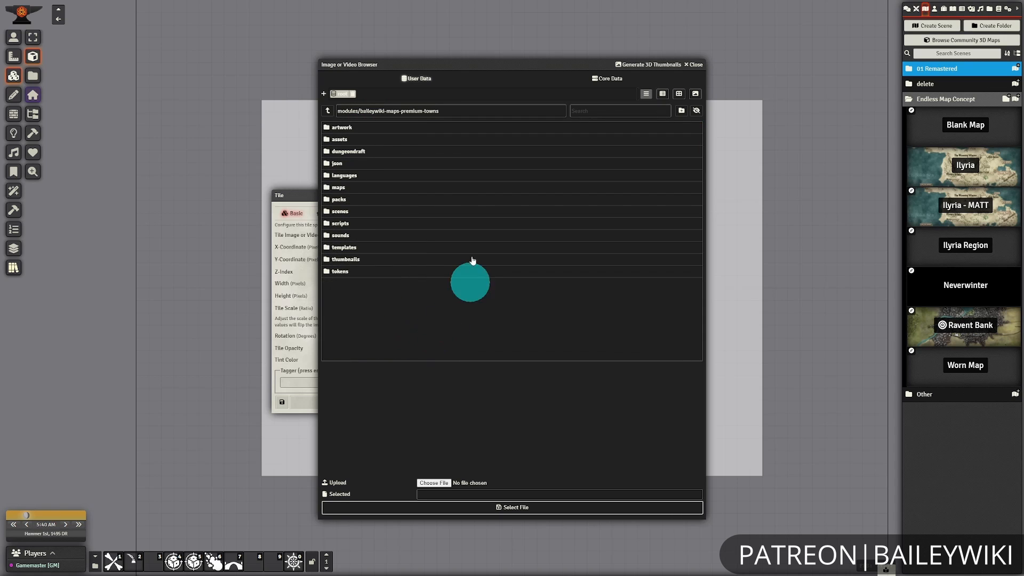
left_click(352, 191)
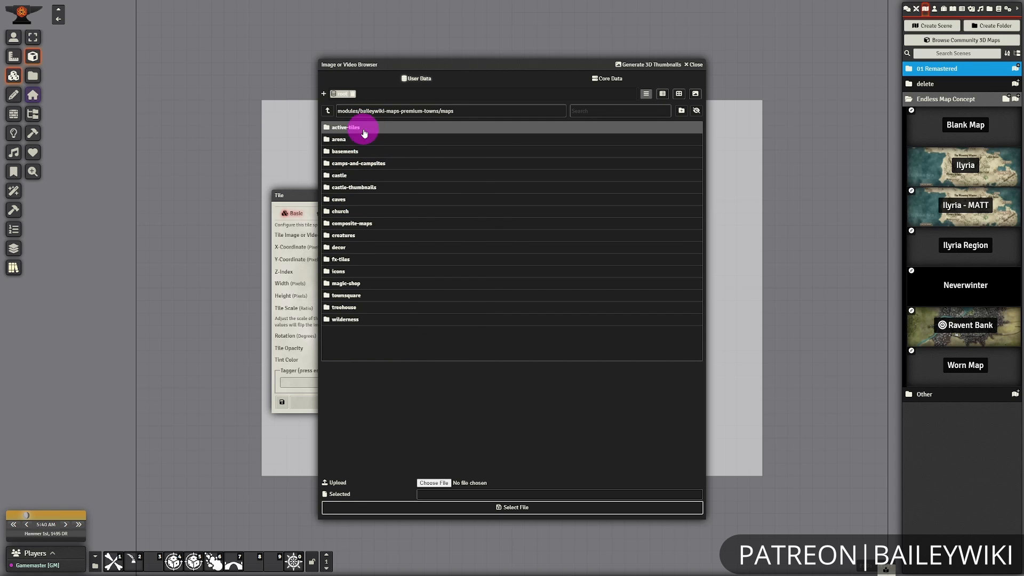
left_click(361, 129)
scroll(555, 363, "down", 3)
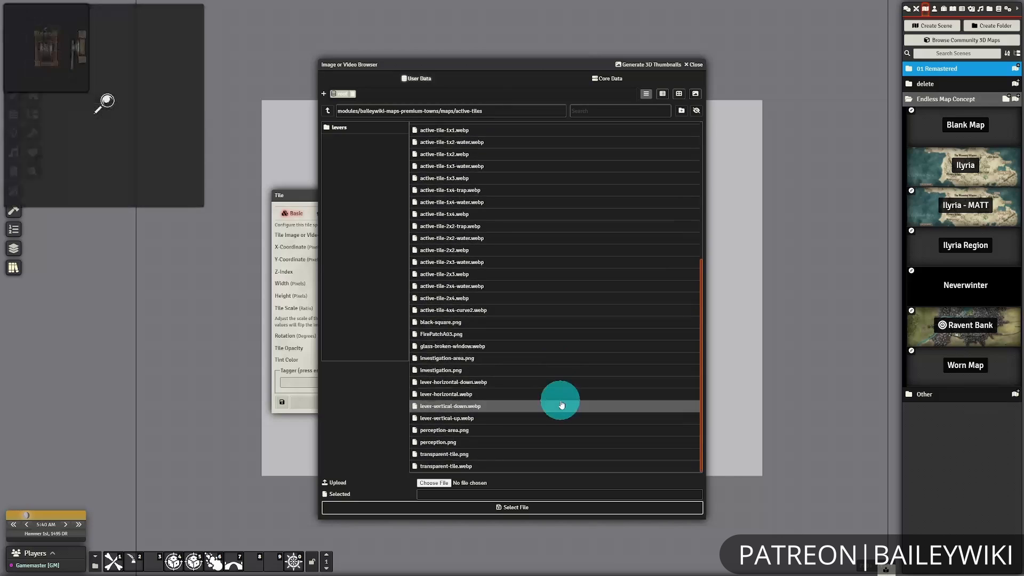
left_click(466, 322)
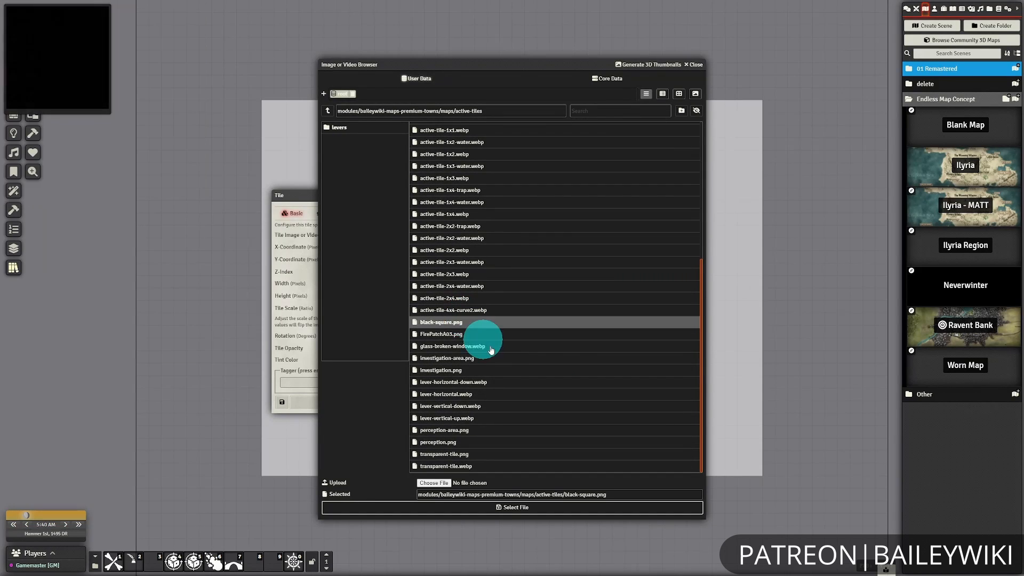
left_click(530, 506)
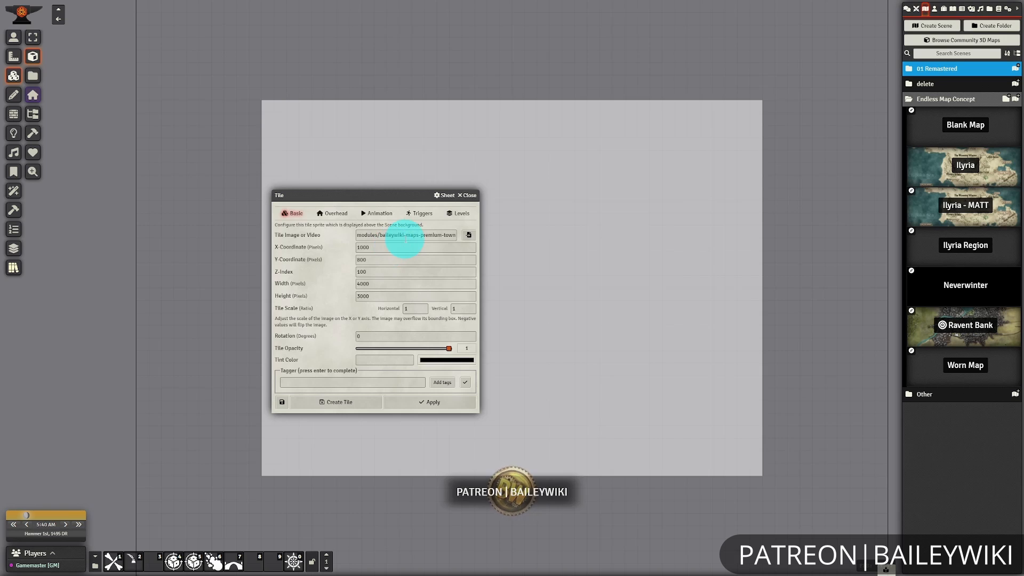
left_click(406, 240)
key("End")
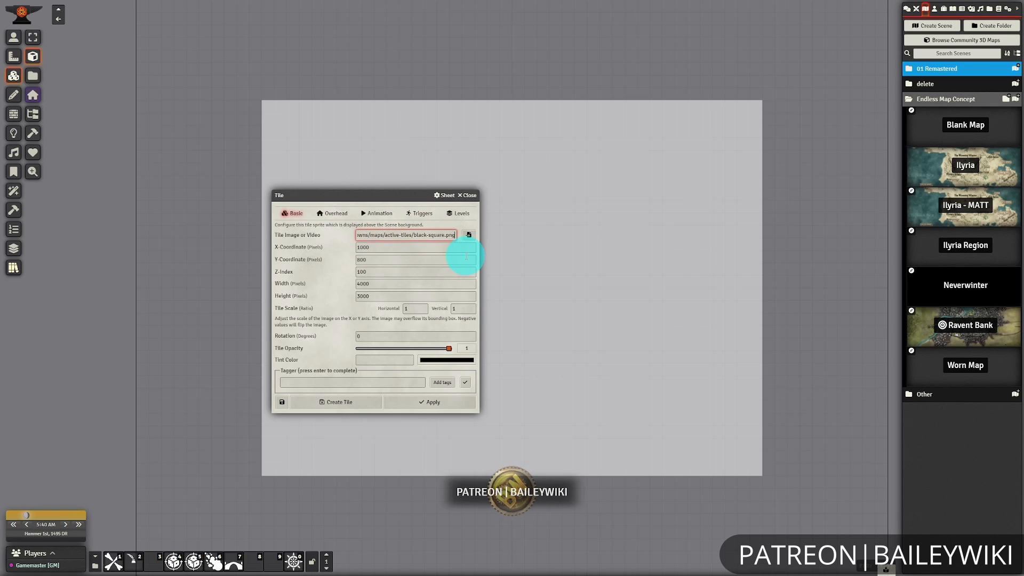
left_click(343, 407)
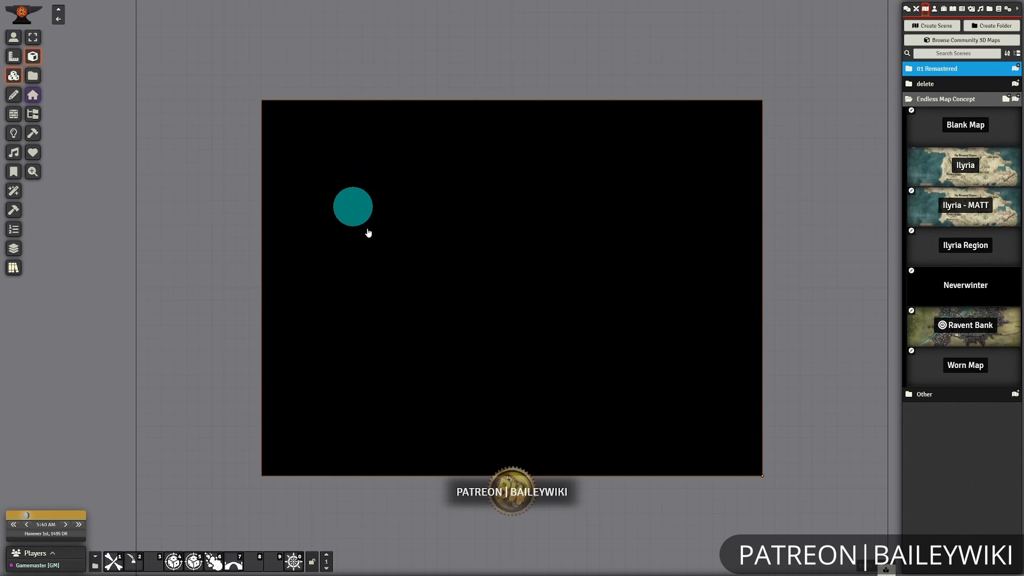
Open the Endless Map - Ilyria - No Rotate macro for editing and enlarge its sheet to show the script.
right_click(215, 562)
left_click(219, 520)
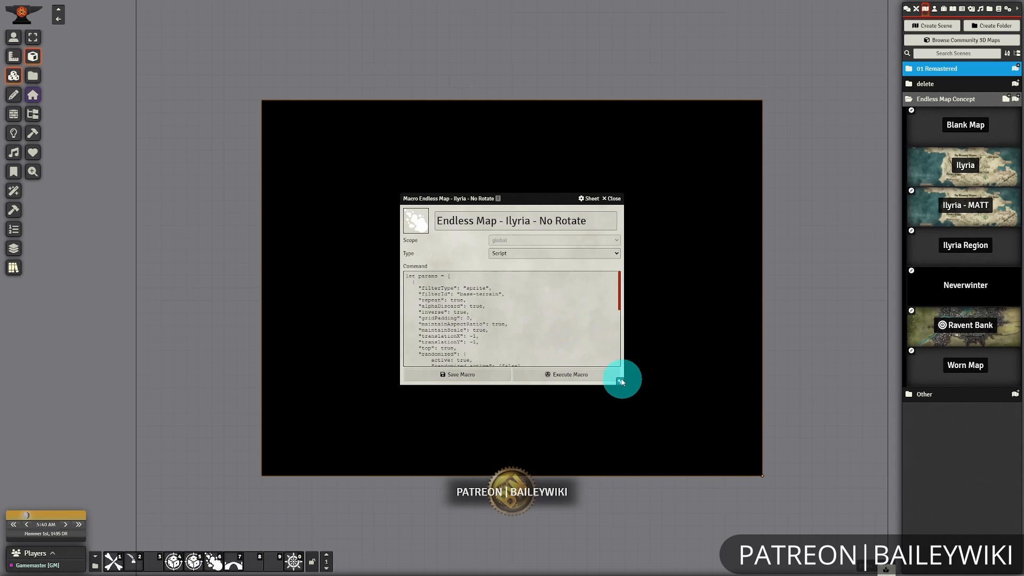
left_click_drag(622, 385, 718, 498)
left_click_drag(551, 199, 527, 145)
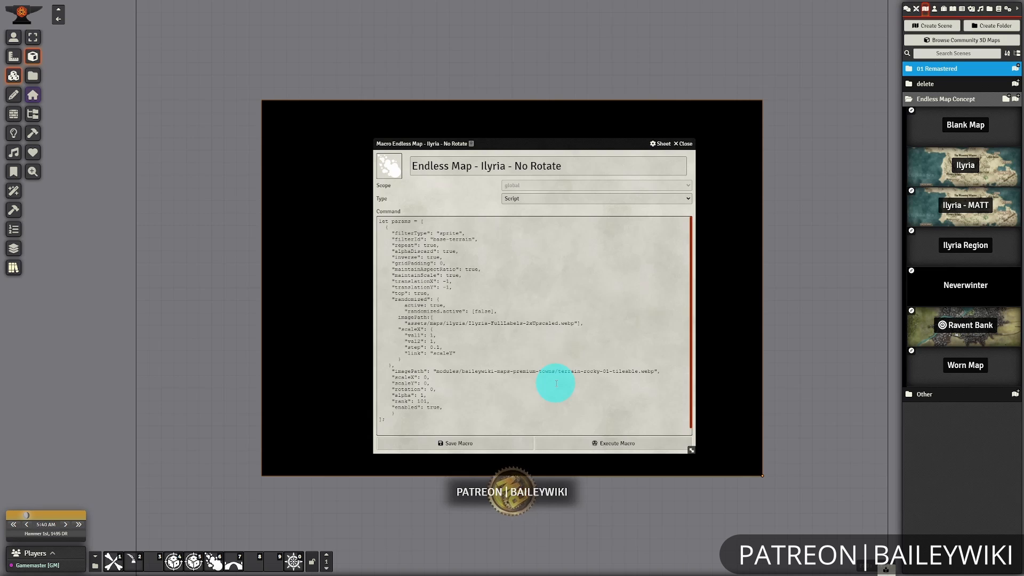
Close the macro sheet and run the Endless Map - Ilyria - No Rotate macro on the black tile.
left_click(685, 144)
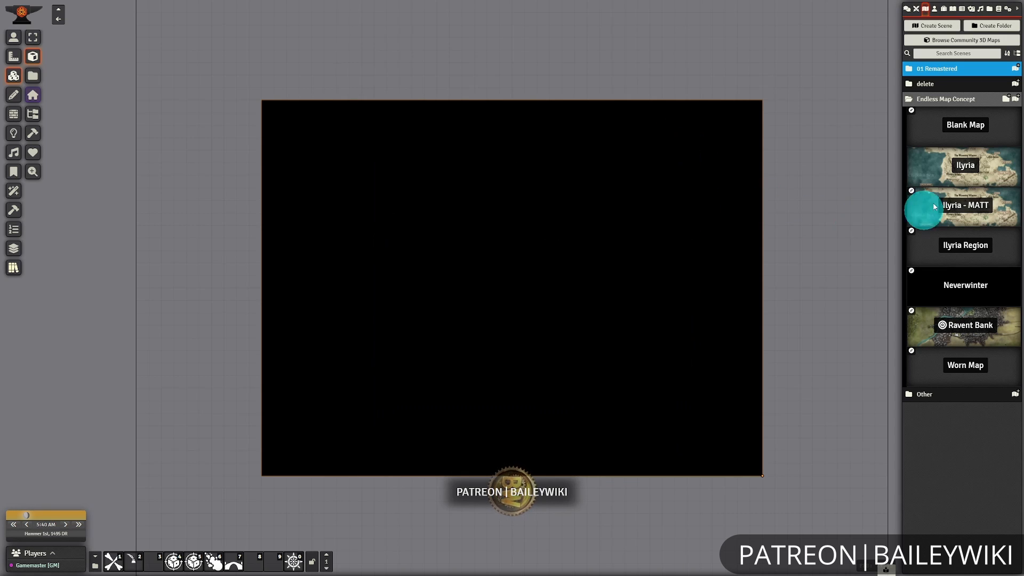
left_click(219, 563)
left_click(453, 318)
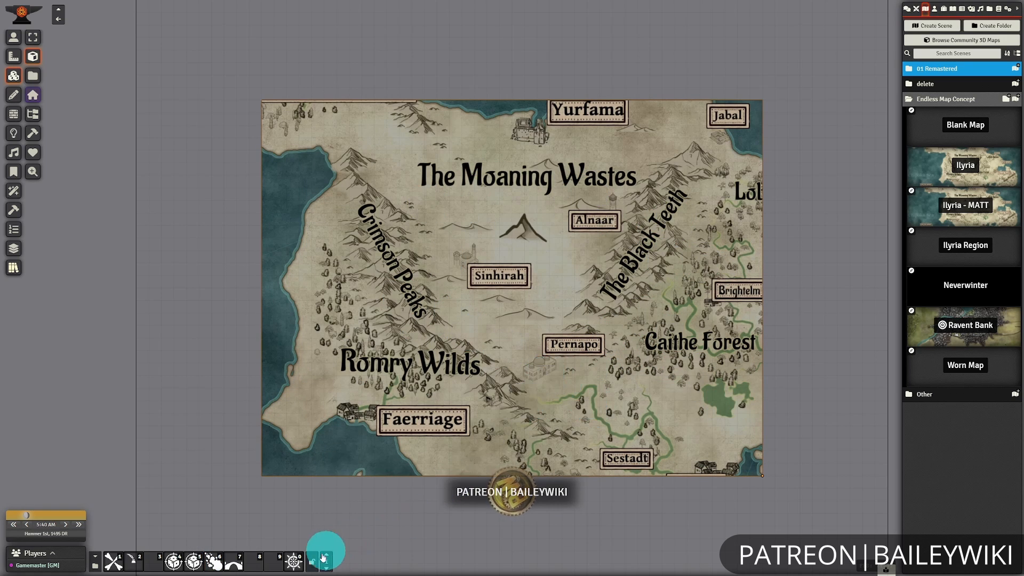
Show the Scrolling TMFX Controls beside the map and zoom the Ilyria map in by one increment.
left_click(293, 561)
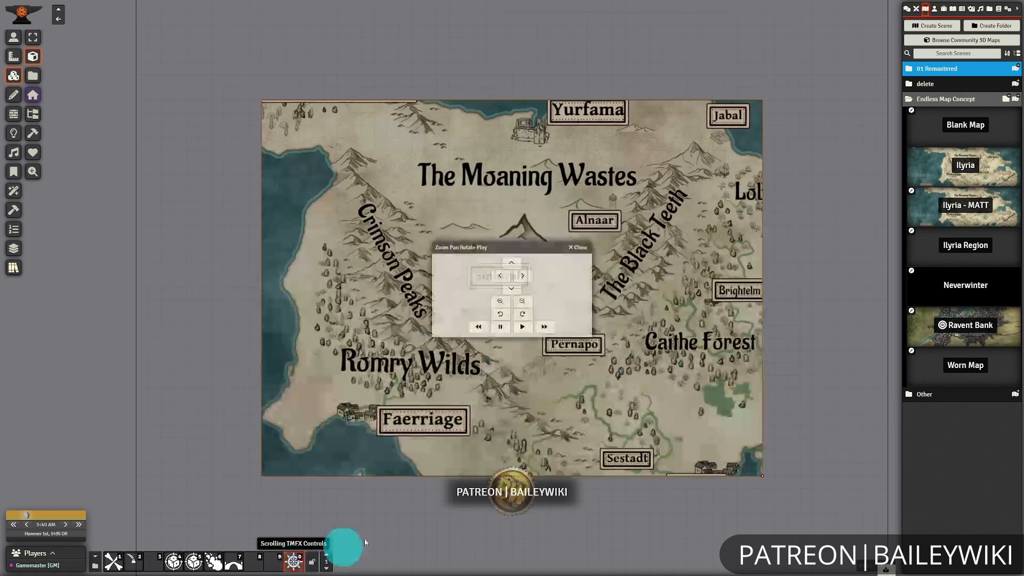
left_click(500, 326)
left_click_drag(515, 249, 315, 270)
left_click(301, 321)
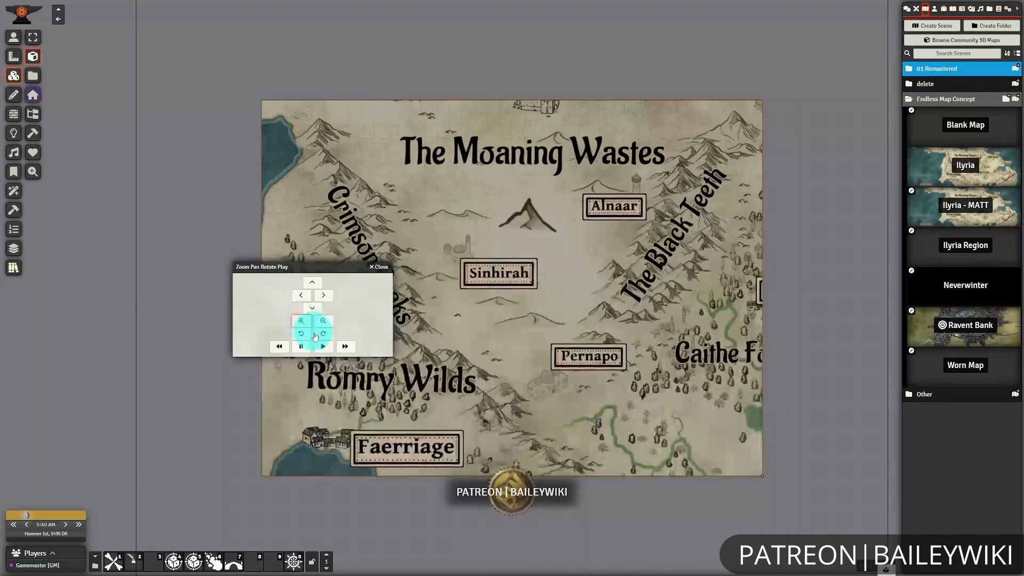
Pan the Ilyria map east to Ravent Bank and zoom in two increments, keeping the controls clear of the map.
left_click(323, 295)
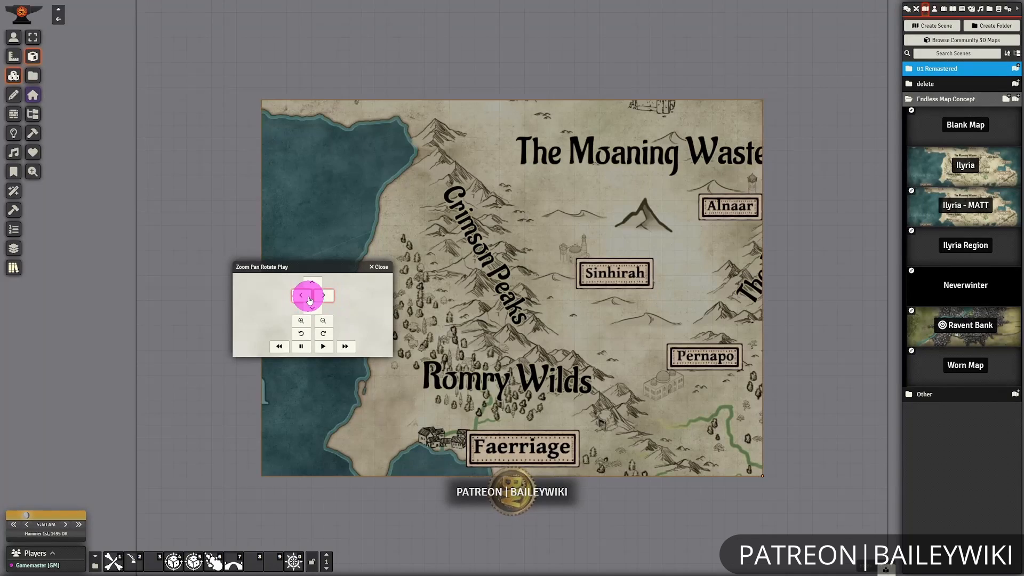
left_click(307, 297)
left_click(307, 297)
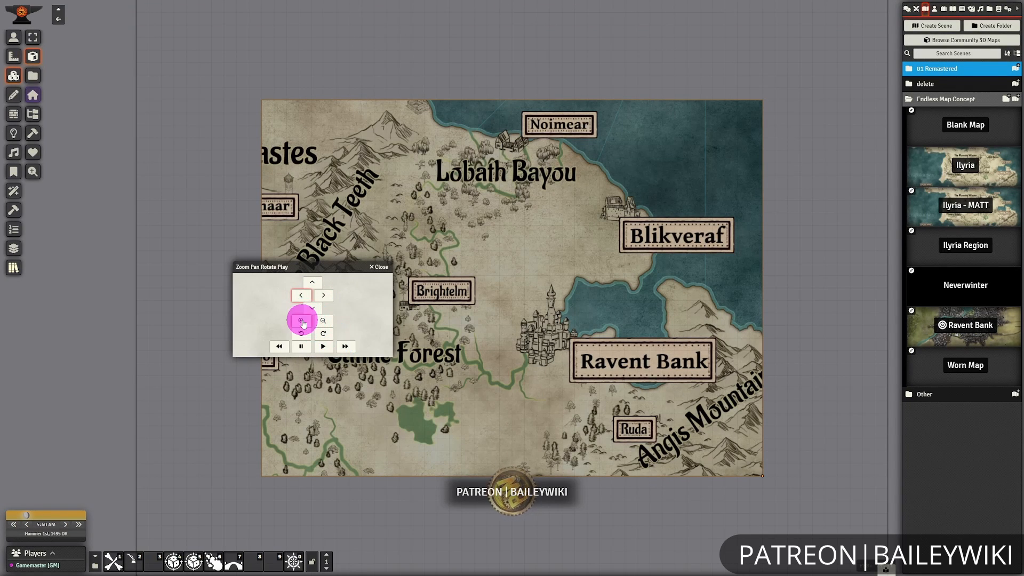
left_click(302, 321)
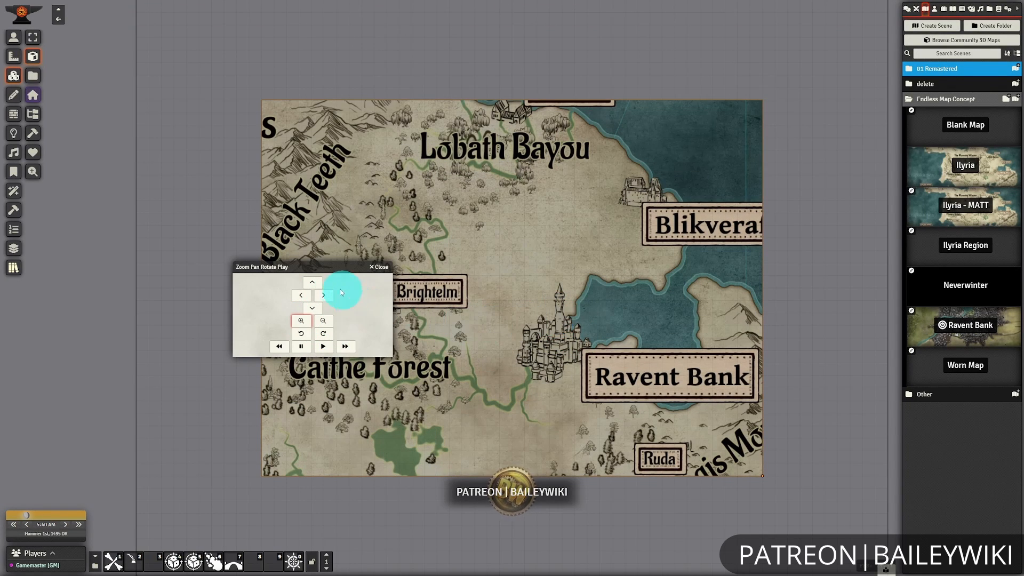
left_click_drag(305, 267, 208, 182)
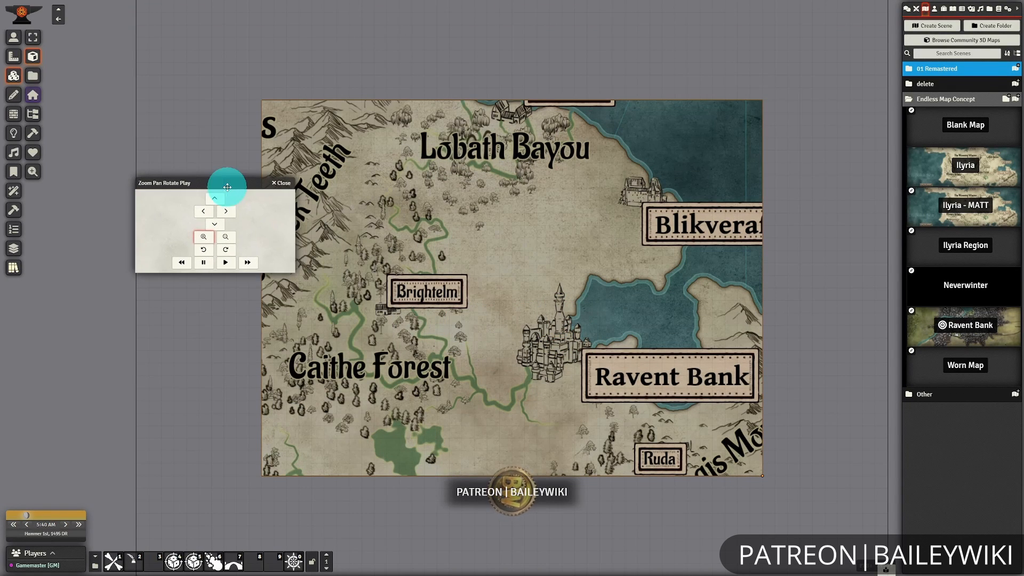
left_click(204, 236)
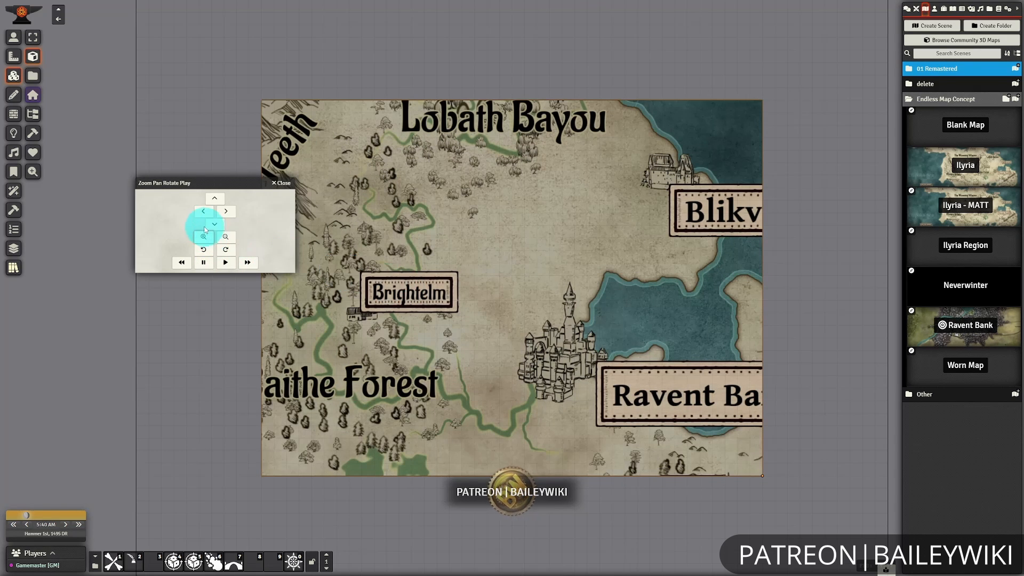
Try panning the map around Ravent Bank up, down, left and right, and close the pan controls.
left_click(215, 199)
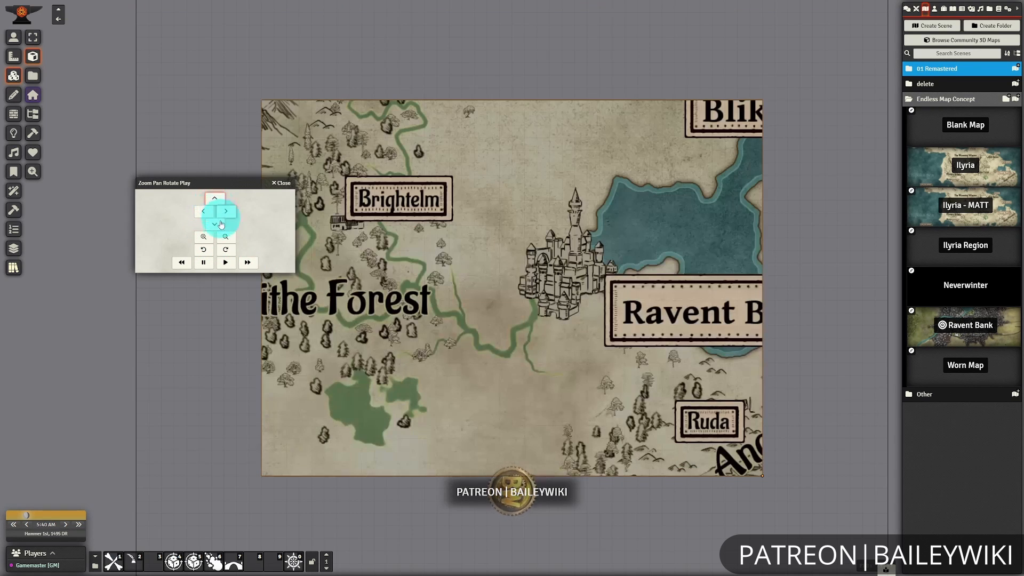
left_click(215, 225)
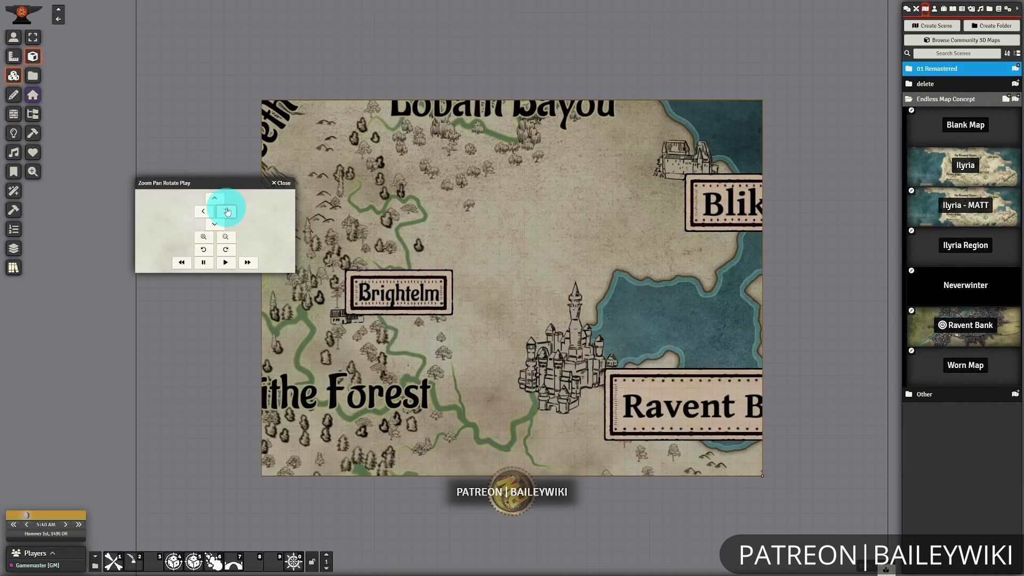
left_click(205, 213)
left_click(202, 215)
left_click(202, 214)
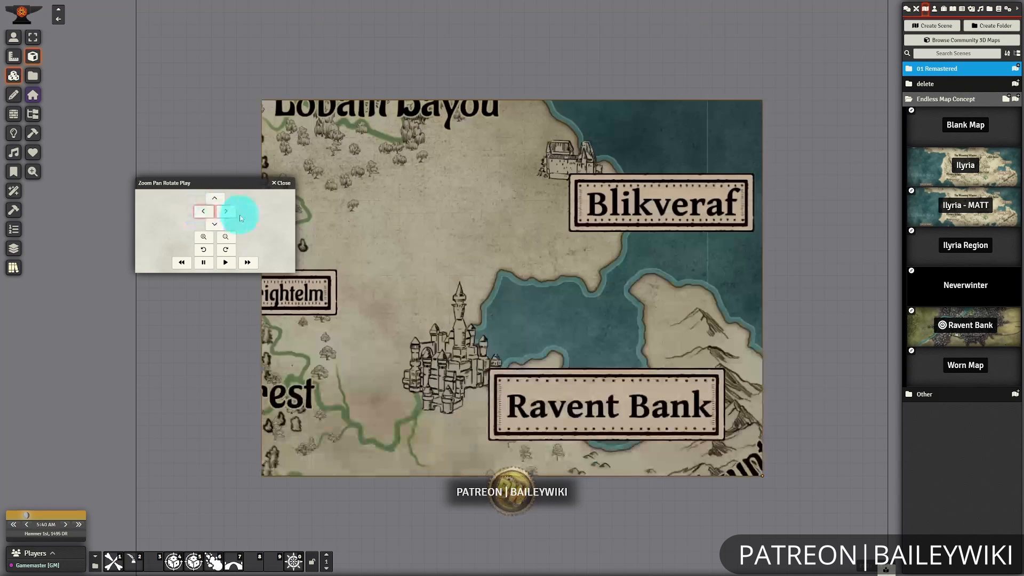
left_click(228, 212)
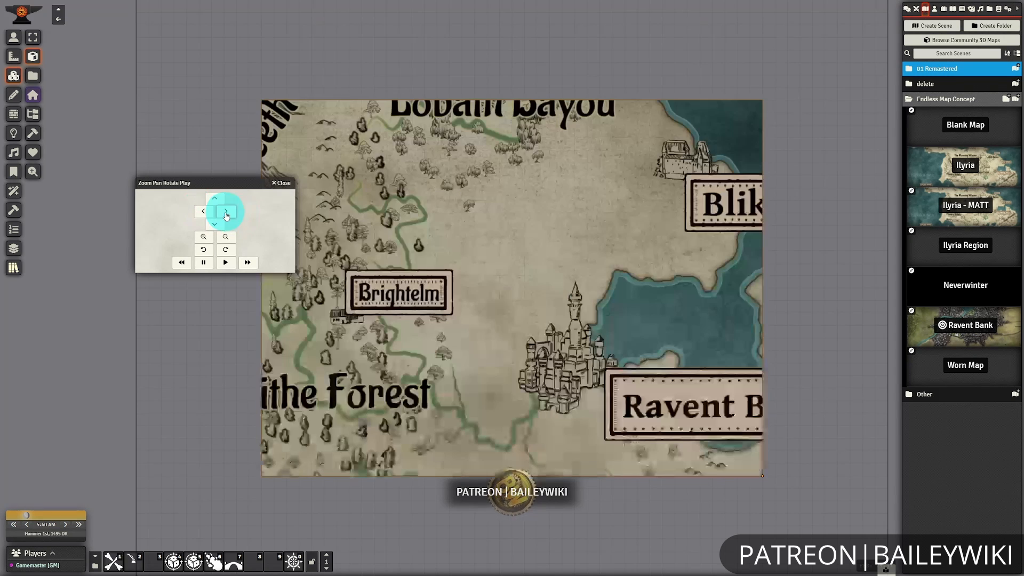
left_click(281, 183)
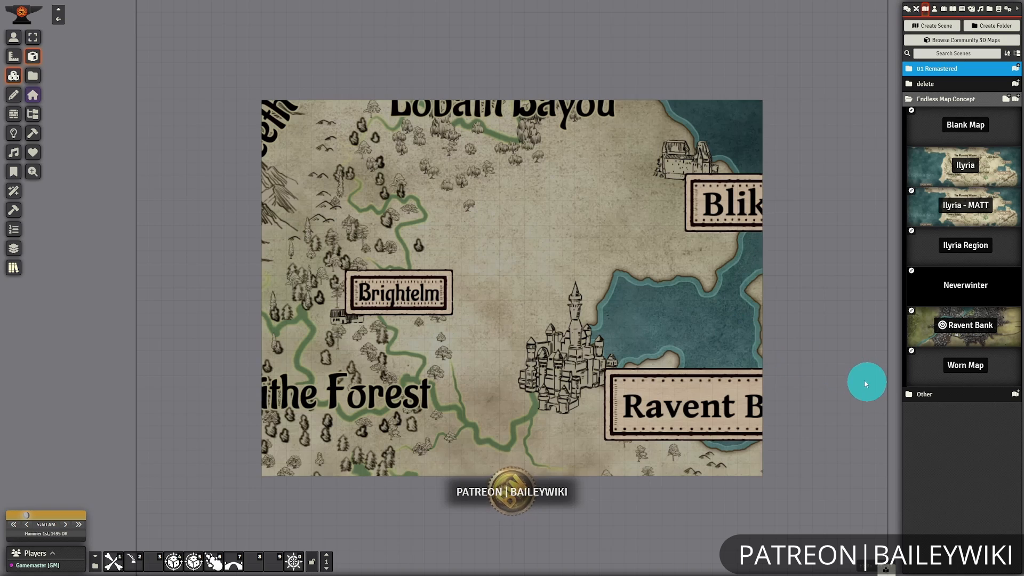
Discard the small tile drawn outside the Ilyria map and switch to the Worn Map scene.
left_click_drag(828, 364, 850, 420)
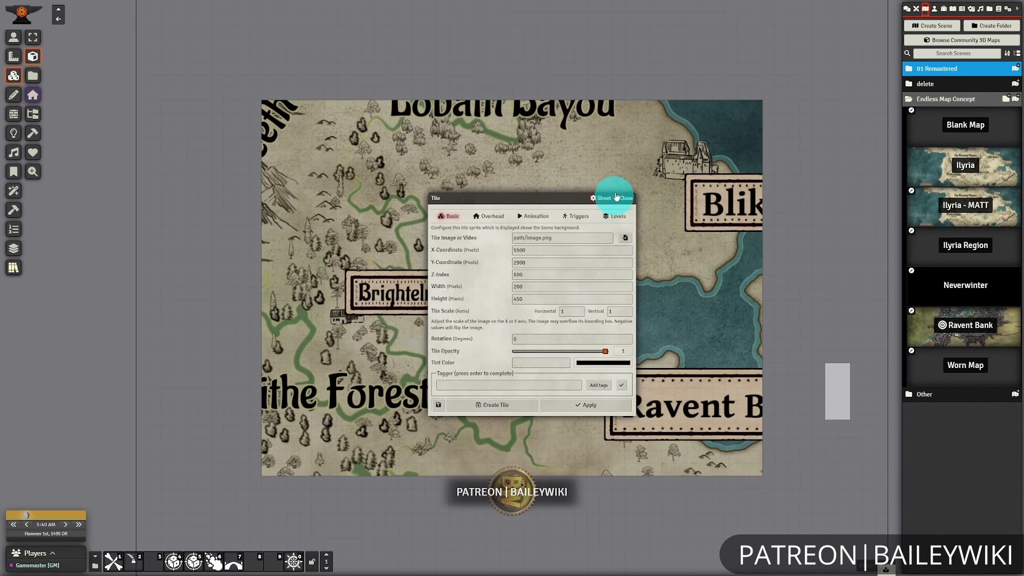
left_click(626, 199)
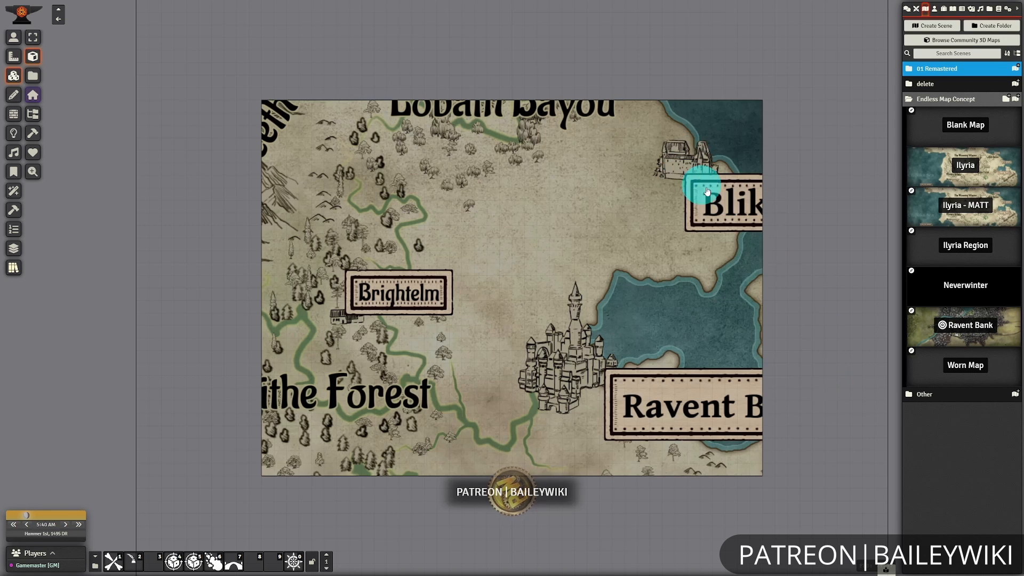
left_click(15, 39)
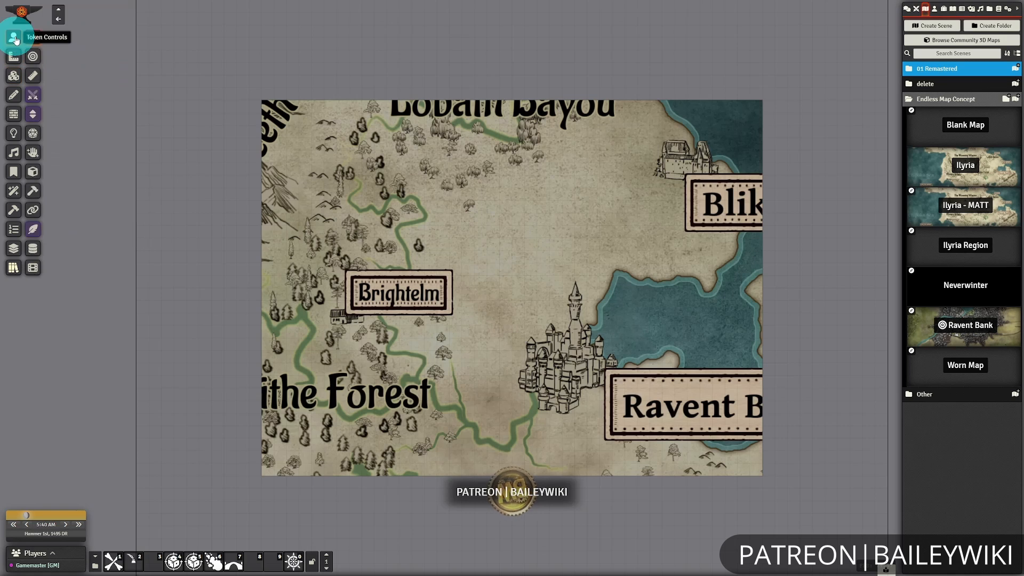
left_click(958, 368)
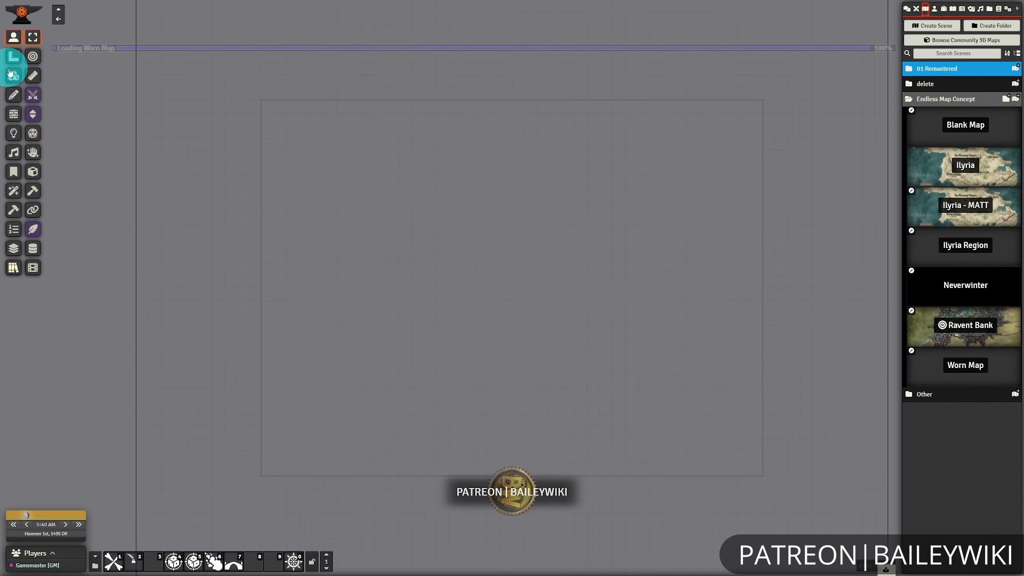
Draw a 4000 by 3000 pixel tile covering the whole Worn Map scene.
left_click(13, 75)
left_click(33, 57)
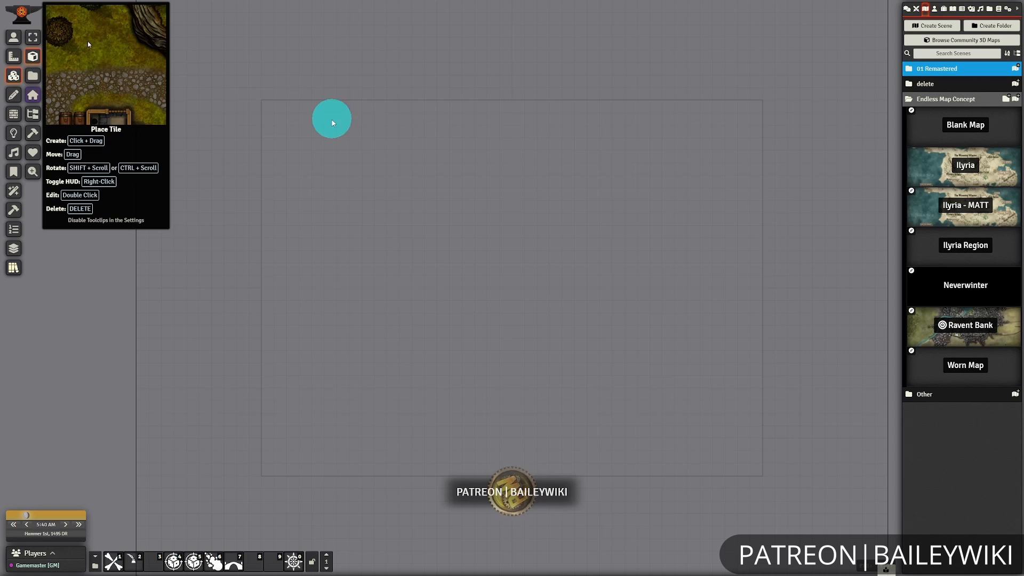
left_click_drag(263, 100, 531, 270)
left_click_drag(651, 341, 762, 476)
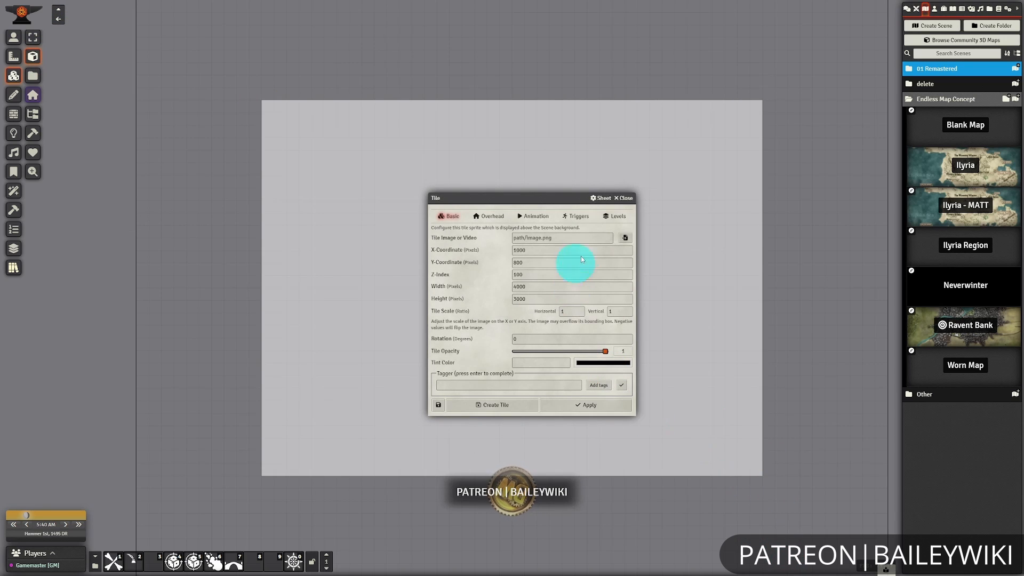
Assign black-square.png from the active-tiles folder as the Worn Map tile's image and create the tile.
left_click(625, 239)
left_click(700, 73)
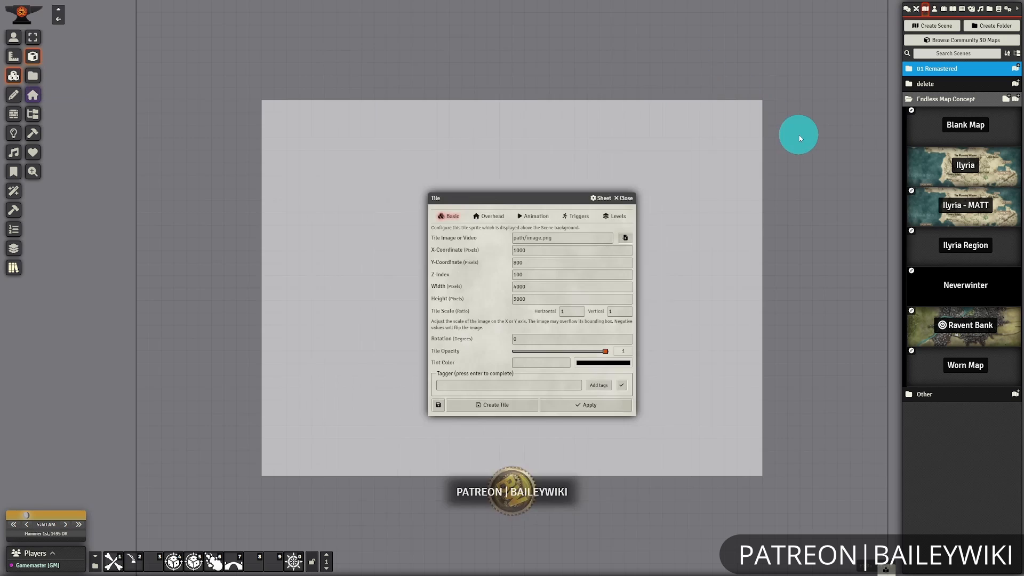
left_click(625, 238)
scroll(606, 334, "down", 5)
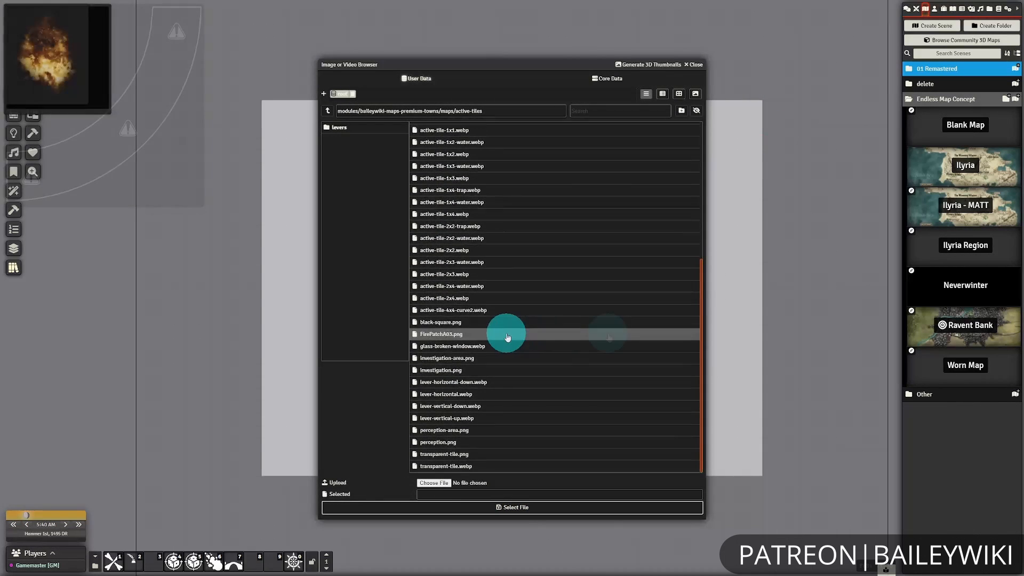
left_click(503, 327)
left_click(583, 507)
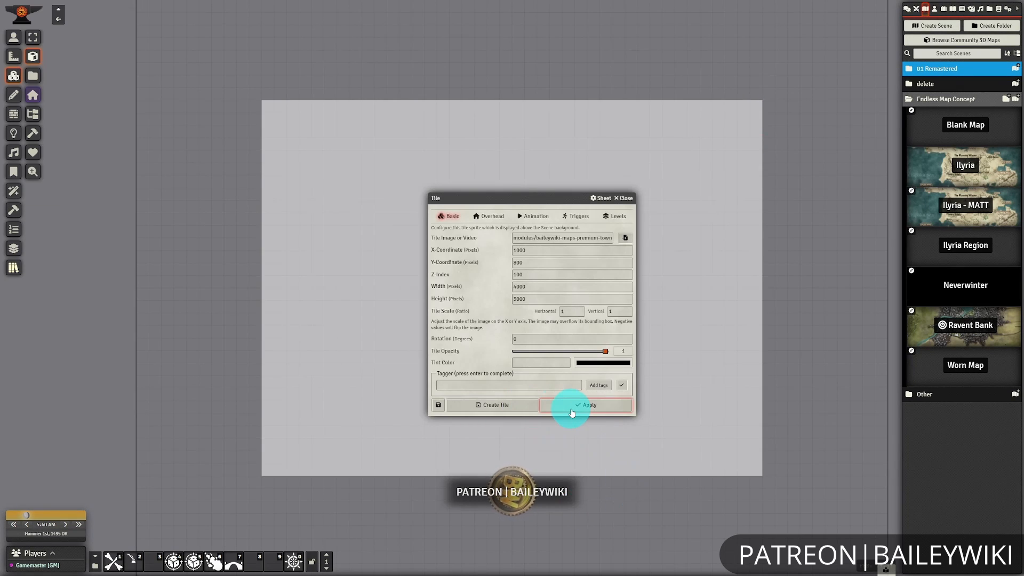
left_click(572, 411)
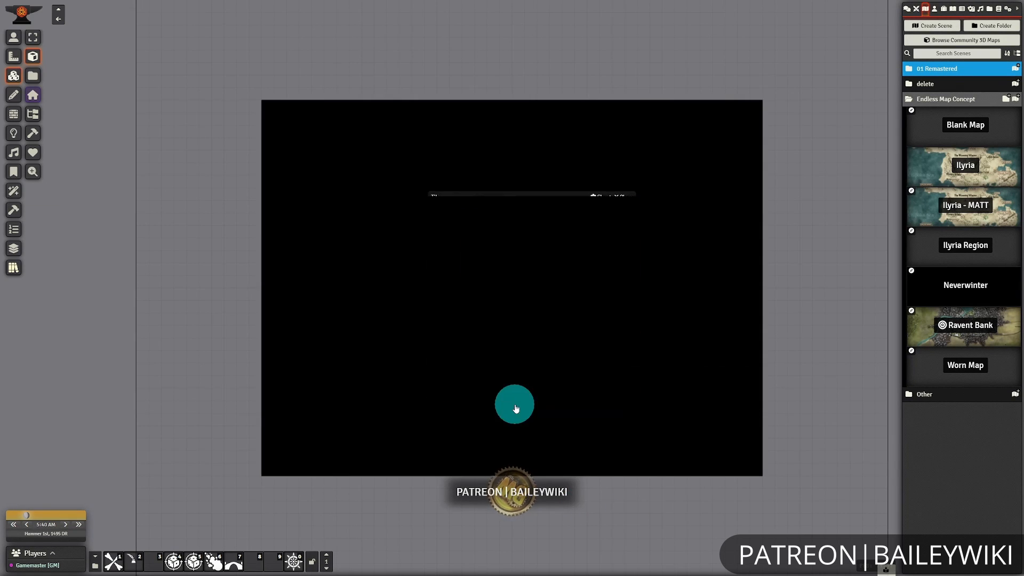
Inspect the image path and scale settings in the Endless Map - Continental - Worn macro script and close its sheet.
right_click(199, 565)
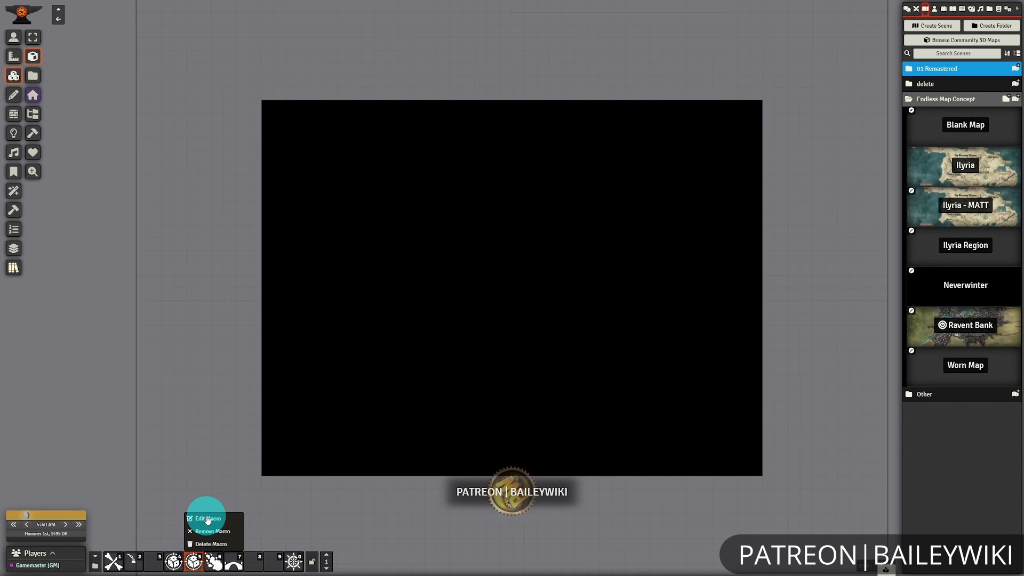
left_click(207, 520)
scroll(579, 334, "down", 2)
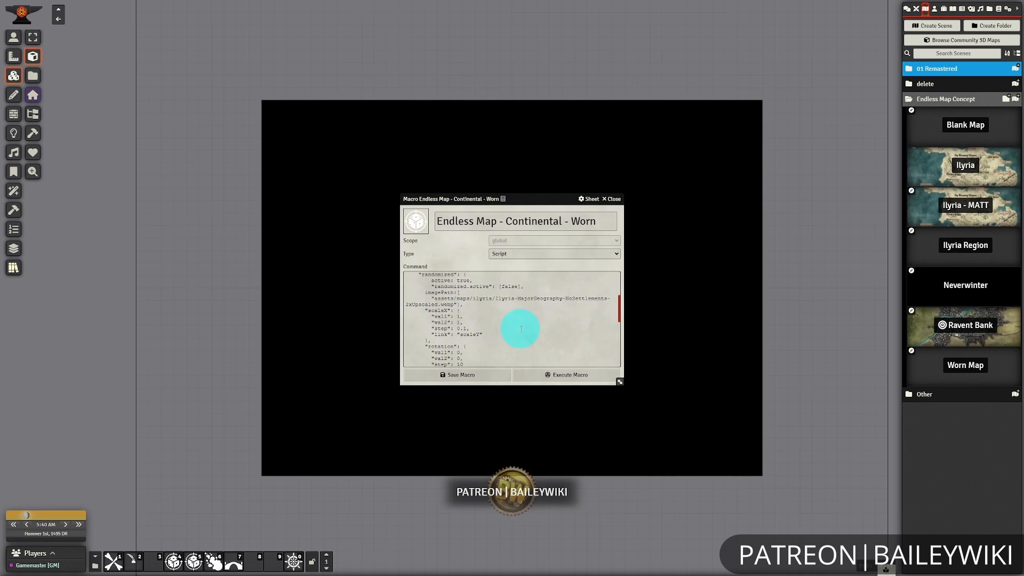
left_click(612, 199)
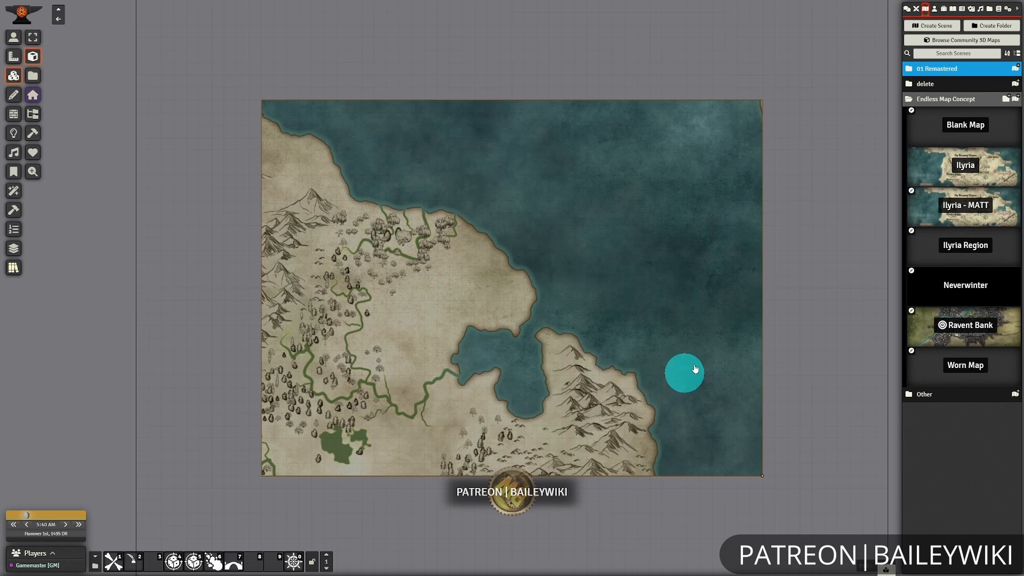
Apply the Endless Map - Continental - Worn macro to the tile and pan the map to the northwestern peninsula and desert.
left_click(540, 430)
left_click(466, 289)
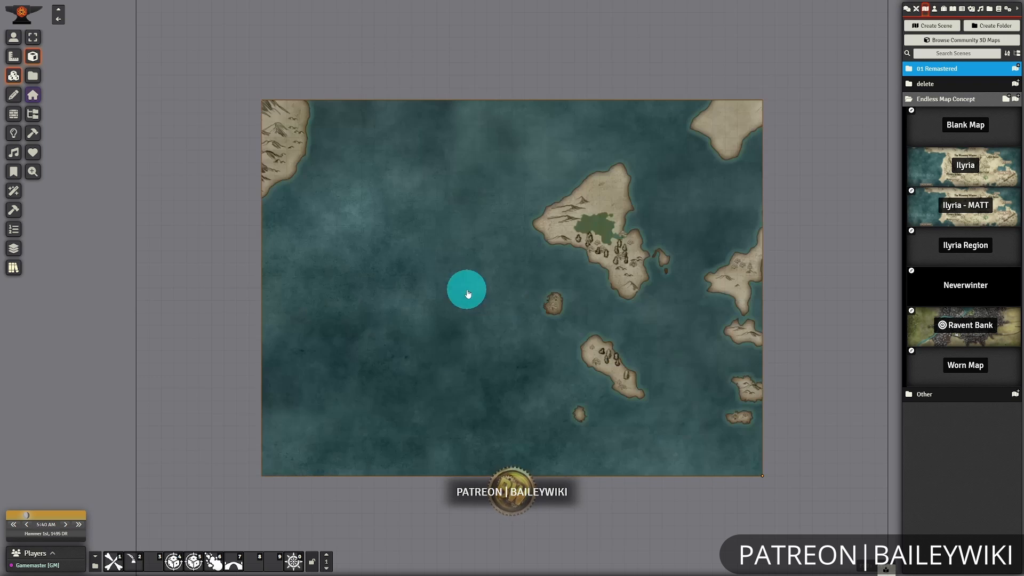
left_click(614, 343)
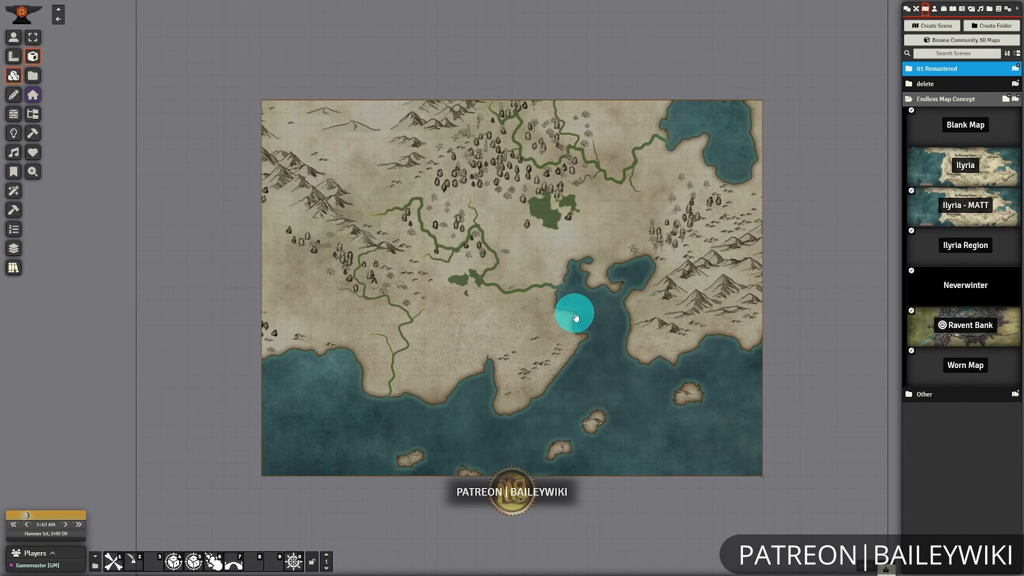
left_click(622, 330)
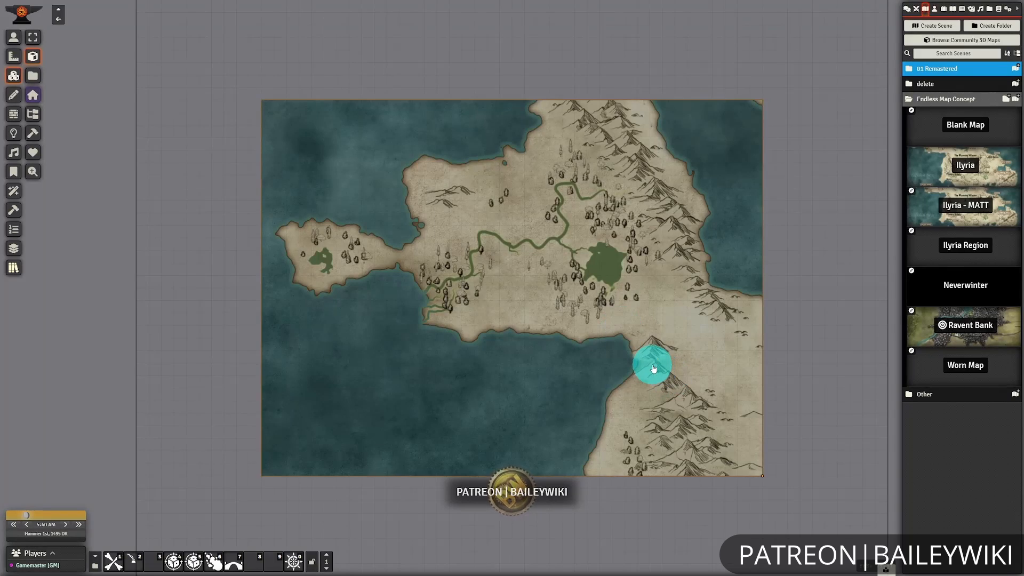
left_click(649, 359)
left_click(623, 348)
left_click(620, 344)
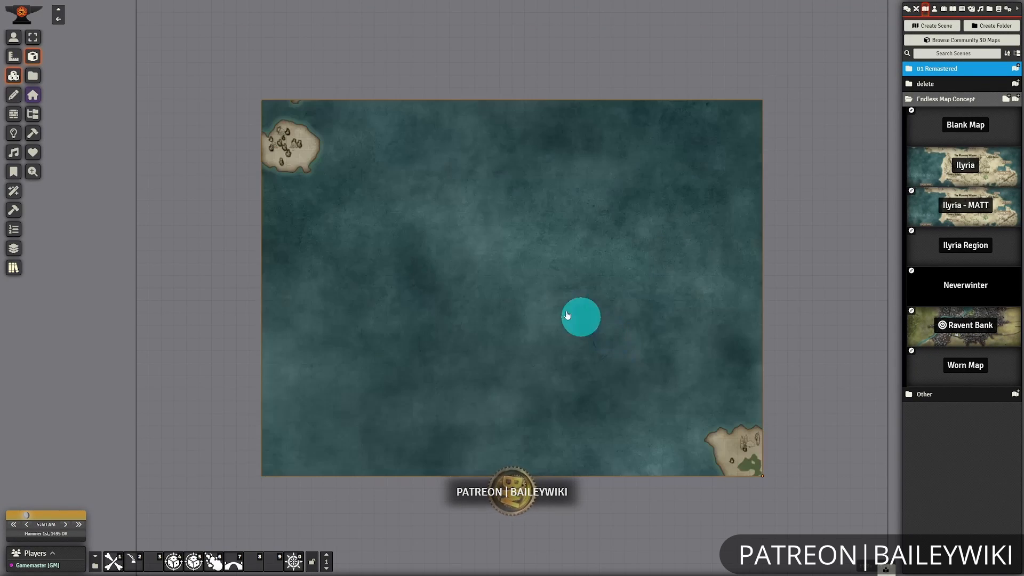
left_click(479, 290)
left_click(479, 290)
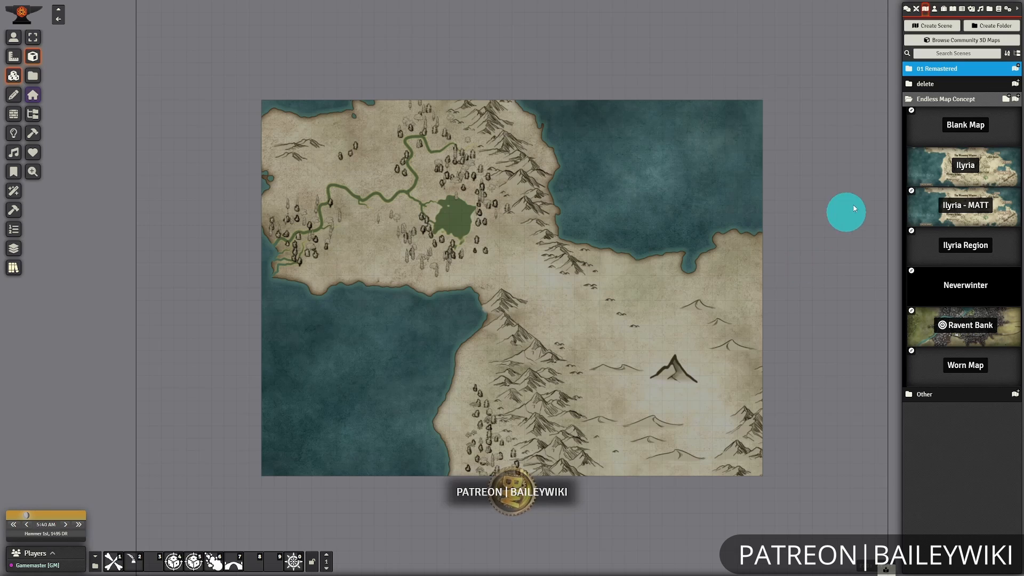
Browse the tile images to the structures folder under assets/maps/tiles, keeping the northeastern desert coast in view.
scroll(626, 331, "up", 4)
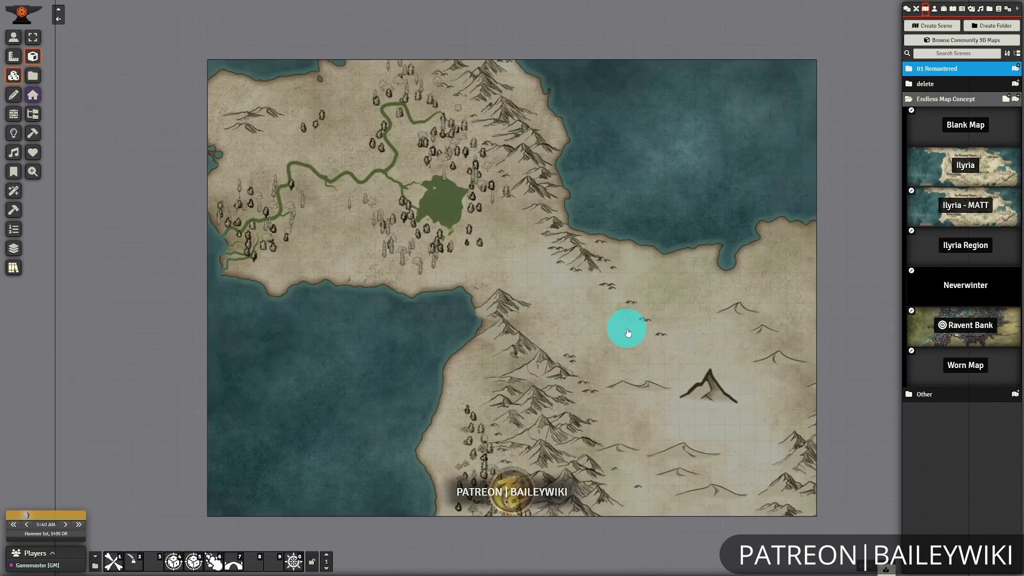
scroll(628, 332, "up", 7)
left_click_drag(700, 348, 585, 339)
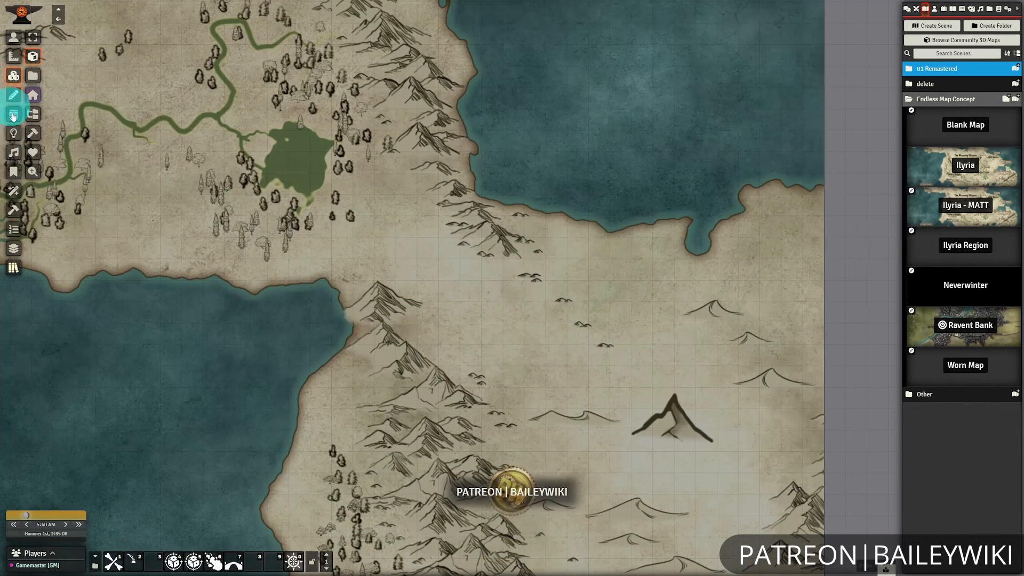
left_click(34, 74)
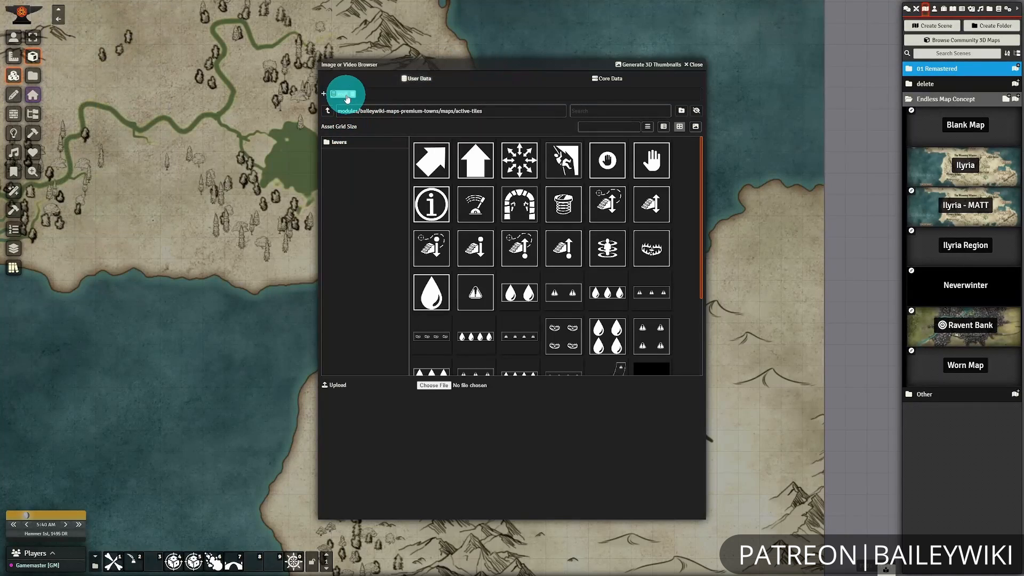
left_click(344, 95)
left_click_drag(457, 68, 195, 71)
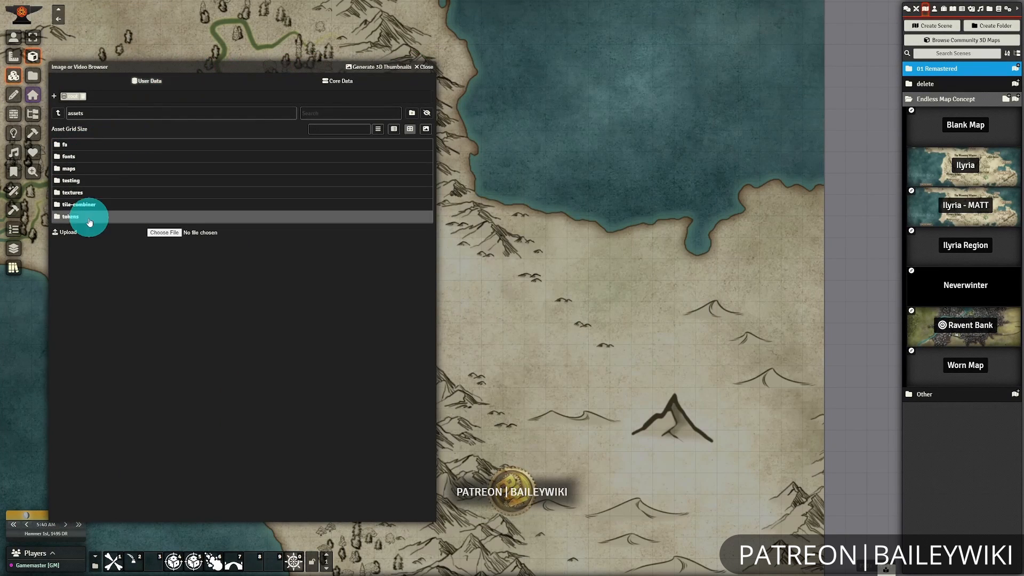
left_click(69, 168)
left_click(64, 190)
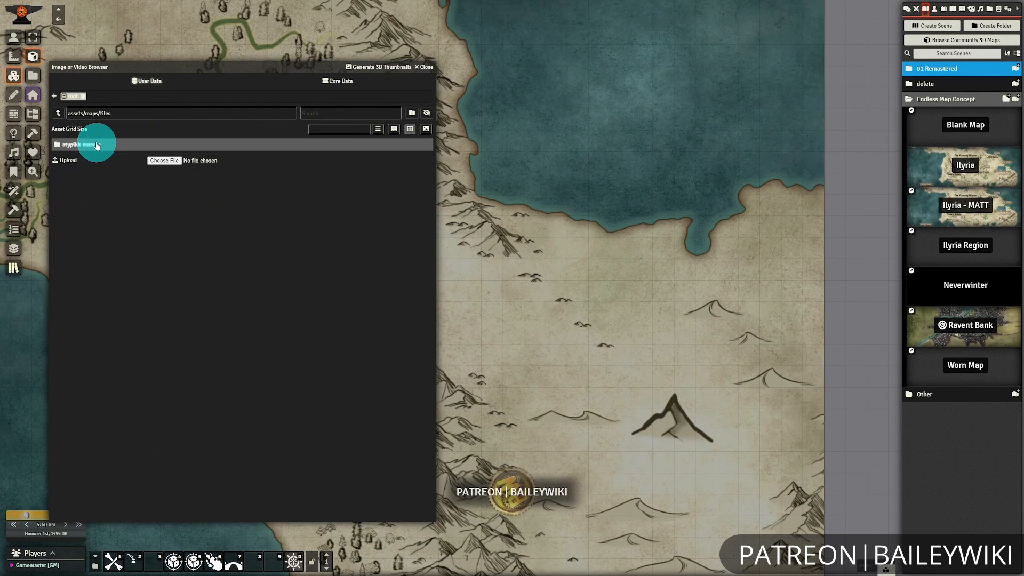
left_click(98, 145)
left_click(84, 160)
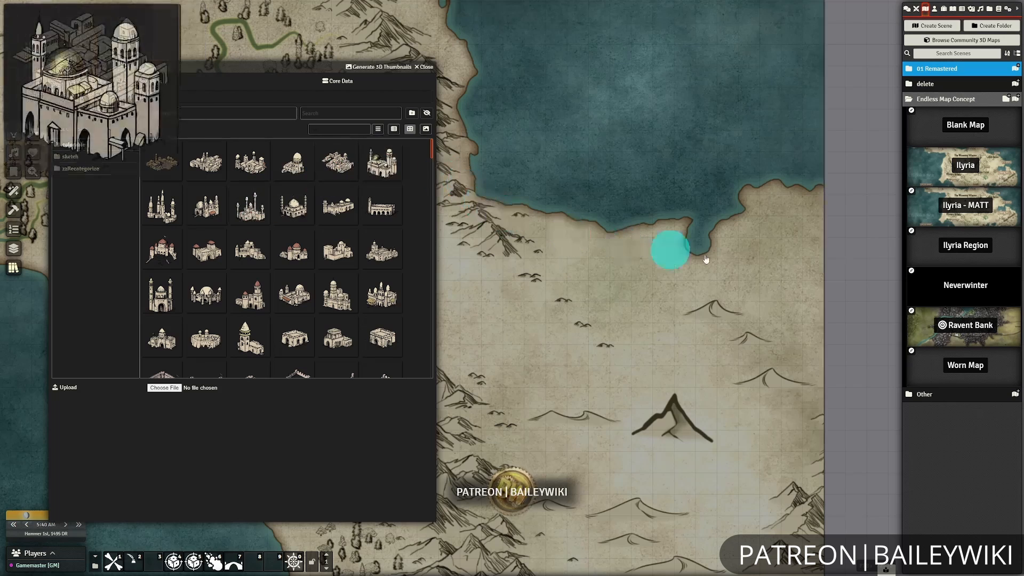
Place the domed palace structure beside the small inlet on the northeastern coast and close the image browser.
left_click_drag(379, 165, 727, 223)
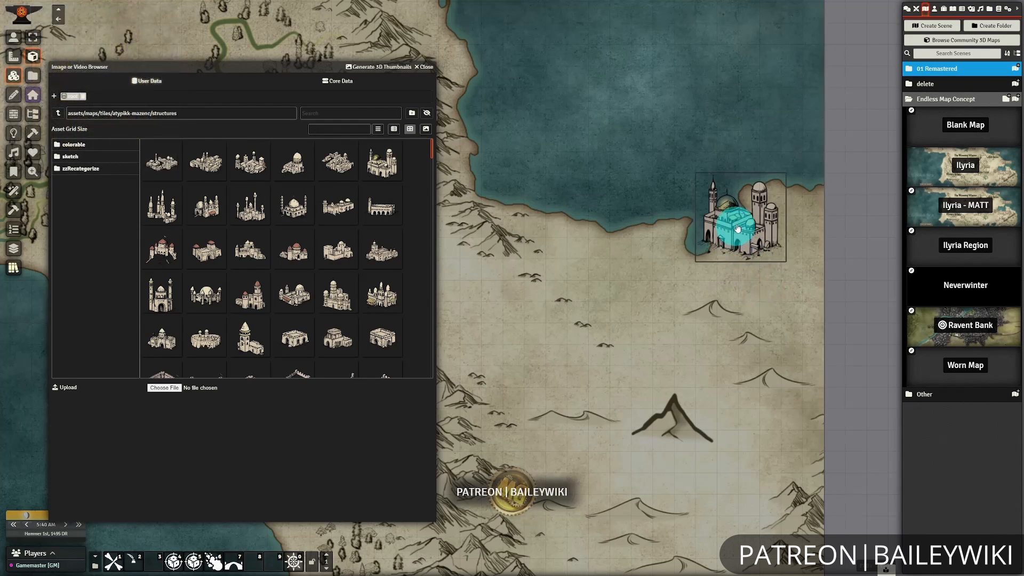
left_click(839, 350)
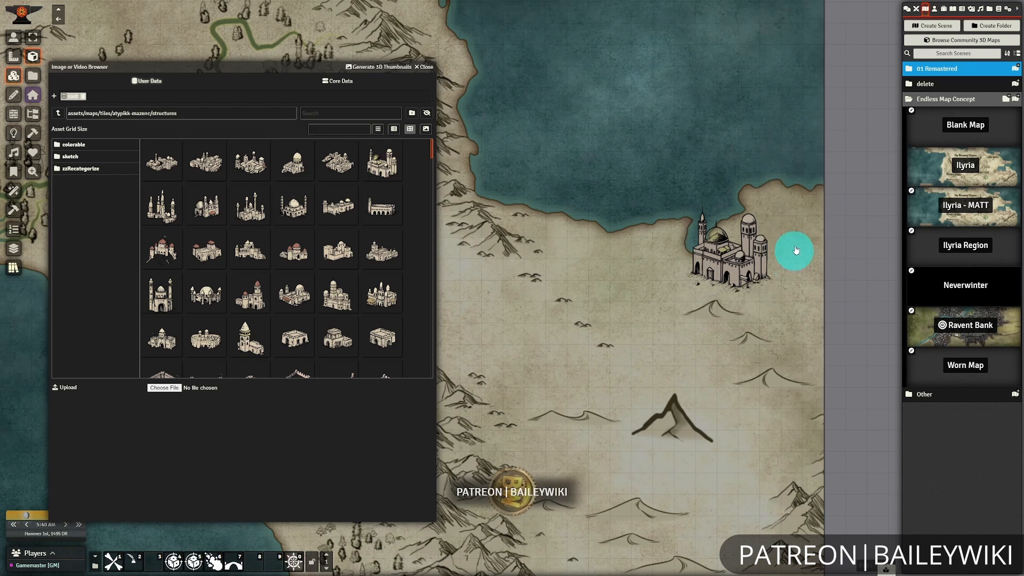
left_click(420, 69)
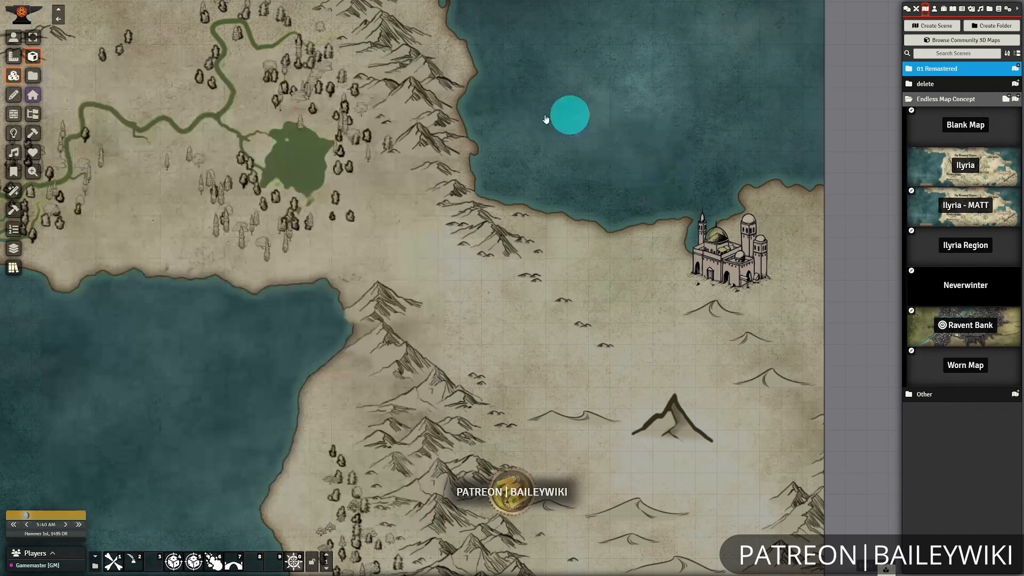
Draw a text box about 724 by 289 pixels just southwest of the palace.
left_click(14, 95)
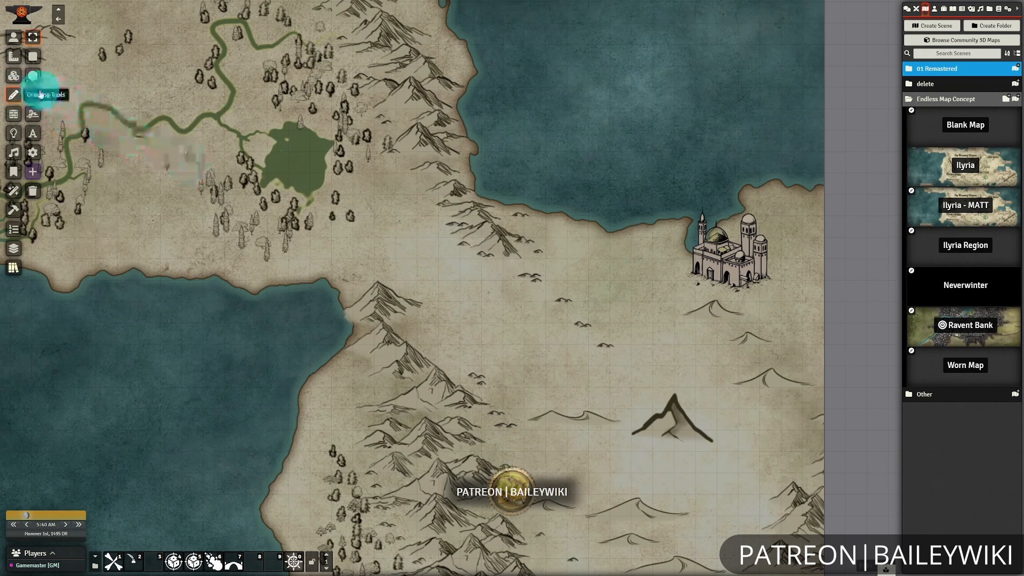
left_click(34, 135)
left_click_drag(587, 282, 745, 346)
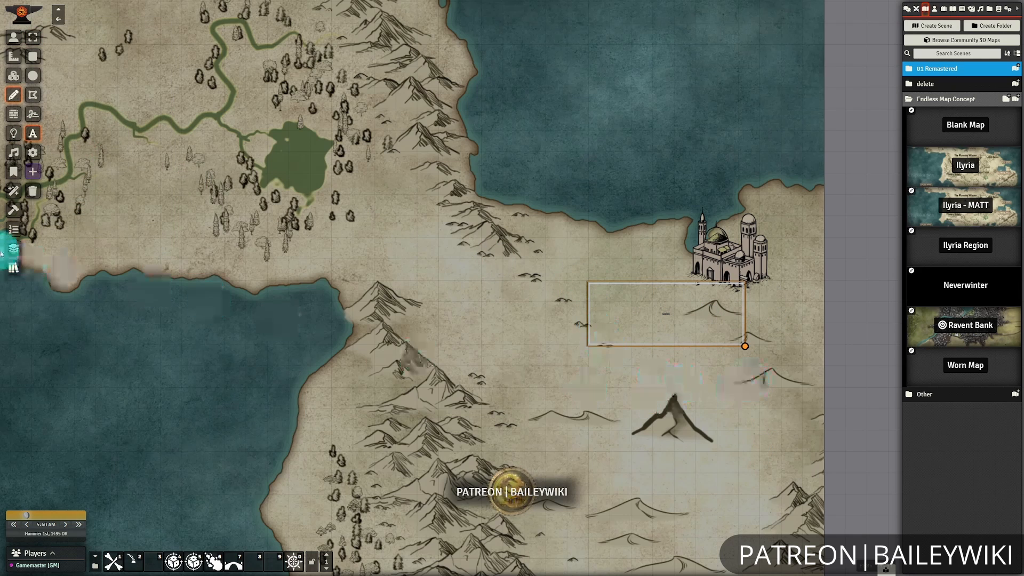
Apply the Label - City01 - ADT preset from the Mapping presets to the new text box.
left_click(13, 270)
left_click(111, 126)
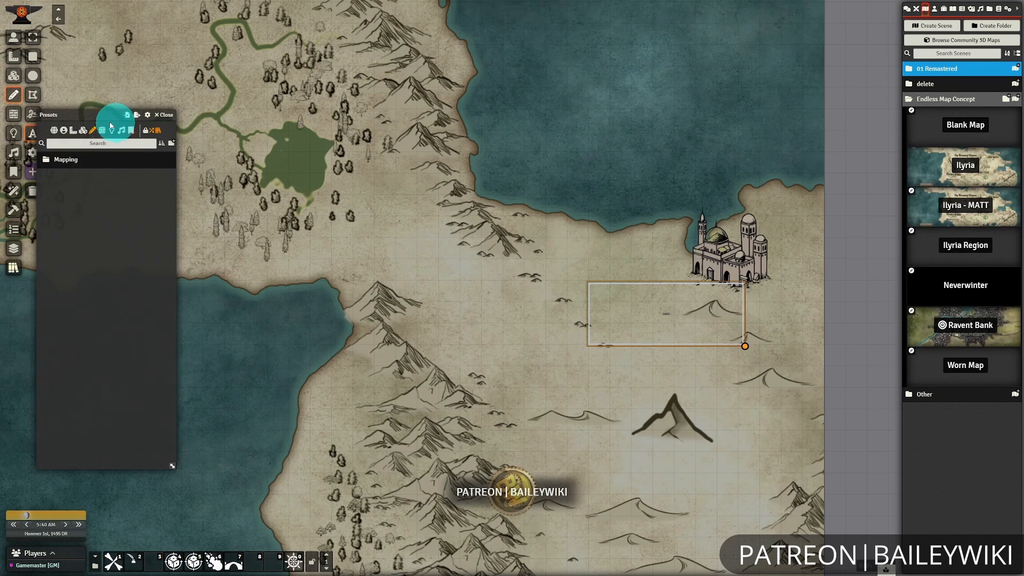
left_click(62, 161)
left_click(63, 172)
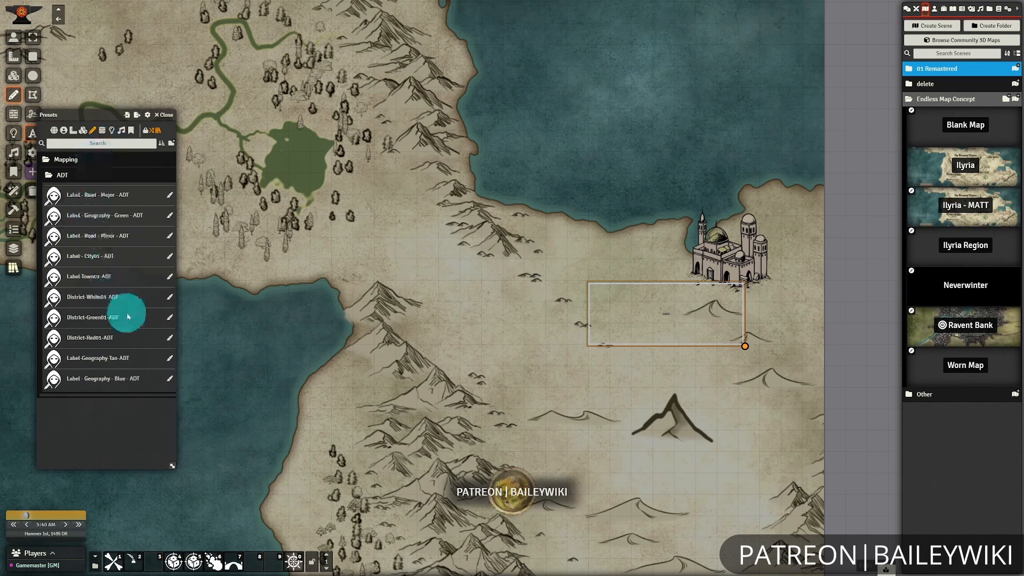
left_click(168, 261)
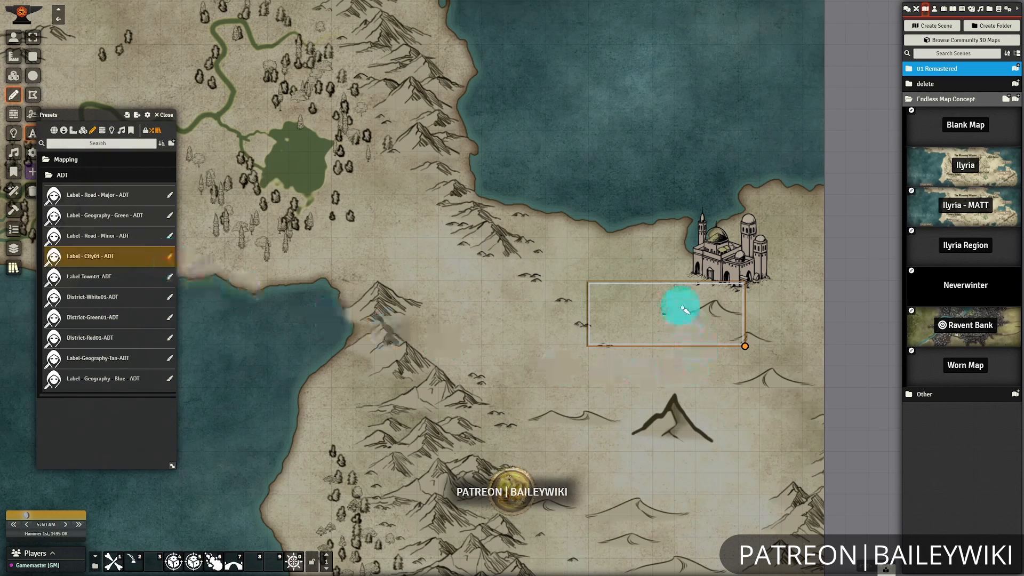
left_click(675, 315)
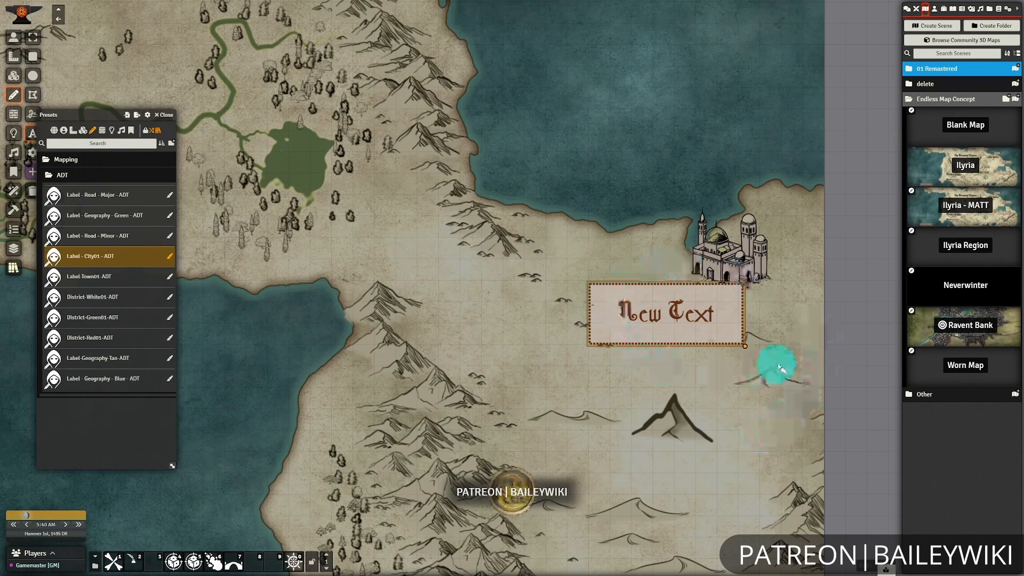
left_click(164, 115)
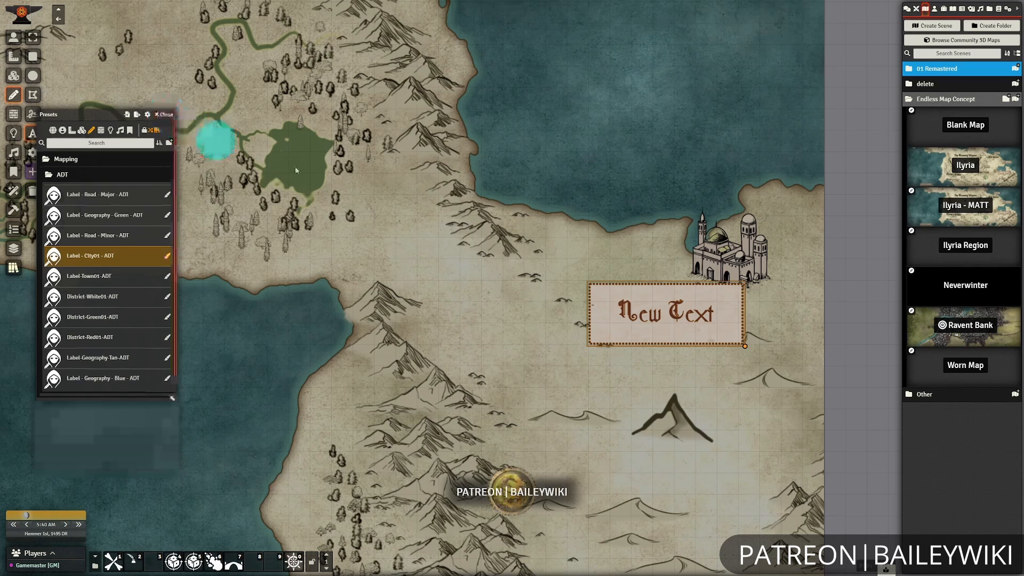
Change the label's text to "City Name" and update the drawing.
double_click(694, 313)
left_click_drag(531, 224, 376, 216)
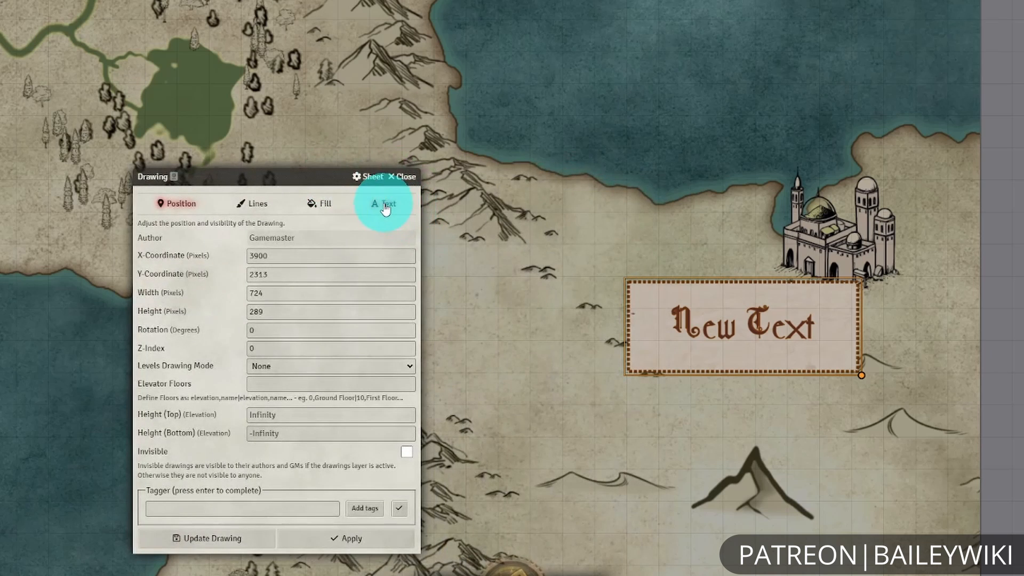
left_click(428, 232)
left_click_drag(367, 256, 308, 256)
type("City Name")
key("Return")
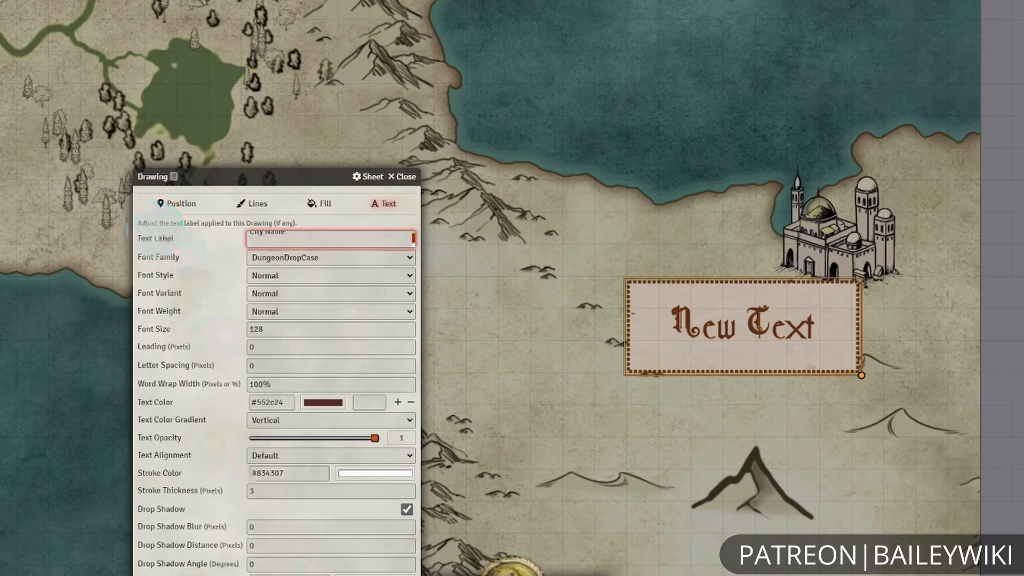
key("BackSpace")
left_click(394, 522)
left_click(336, 521)
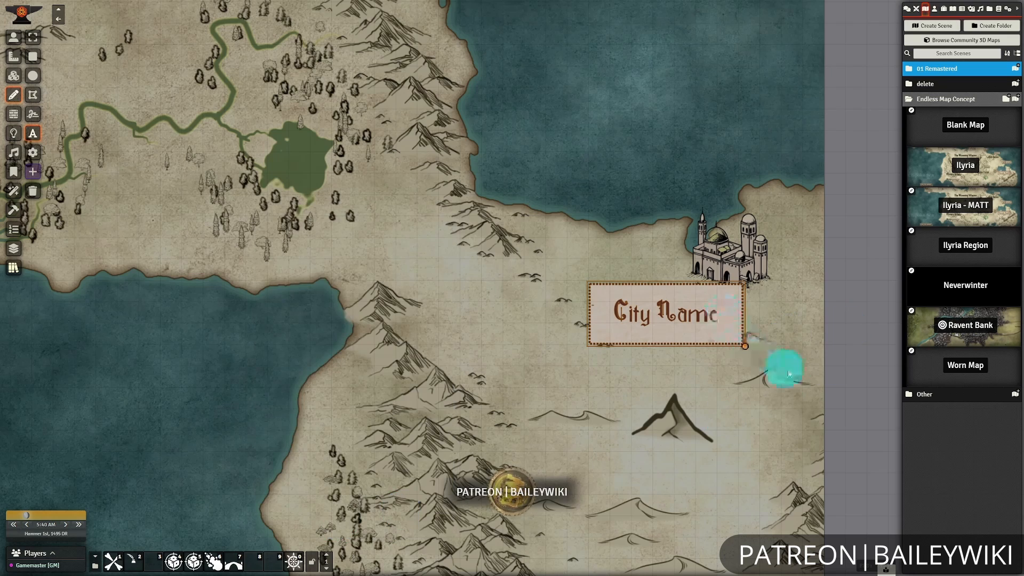
Reopen the City Name label's settings and examine its text, dashed line and fill texture options.
scroll(613, 400, "up", 5)
left_click_drag(619, 359, 585, 323)
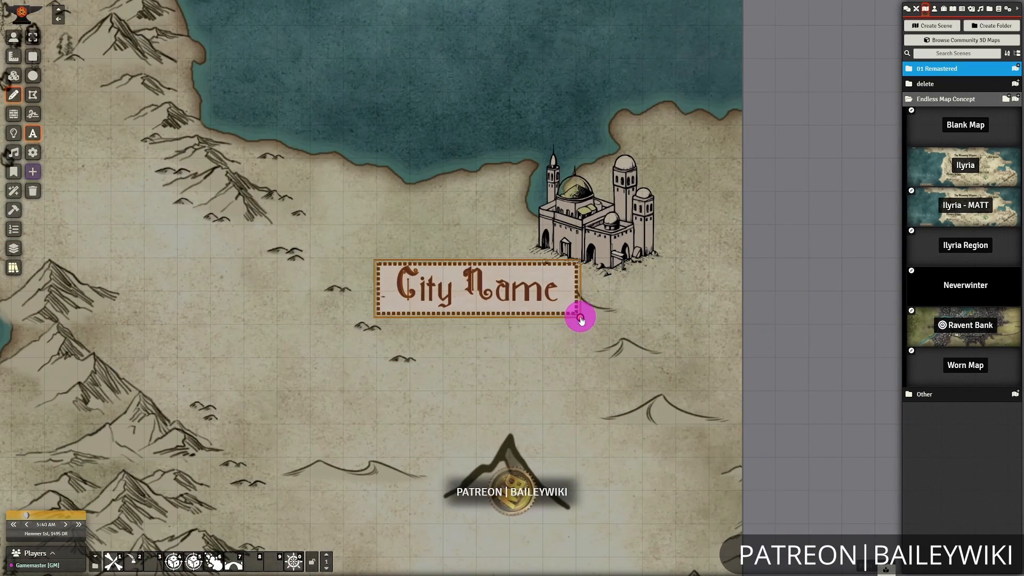
left_click(684, 342)
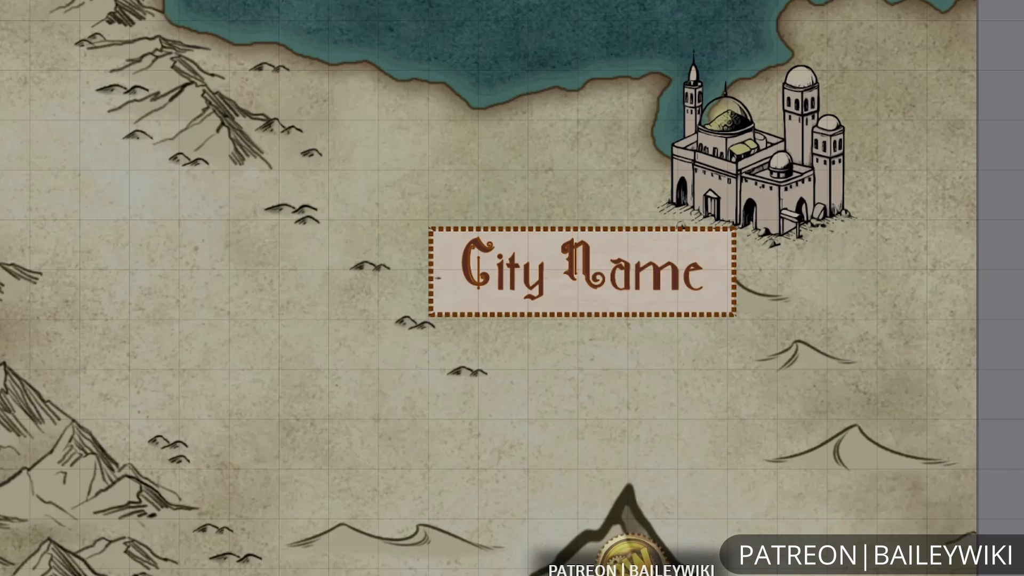
double_click(520, 291)
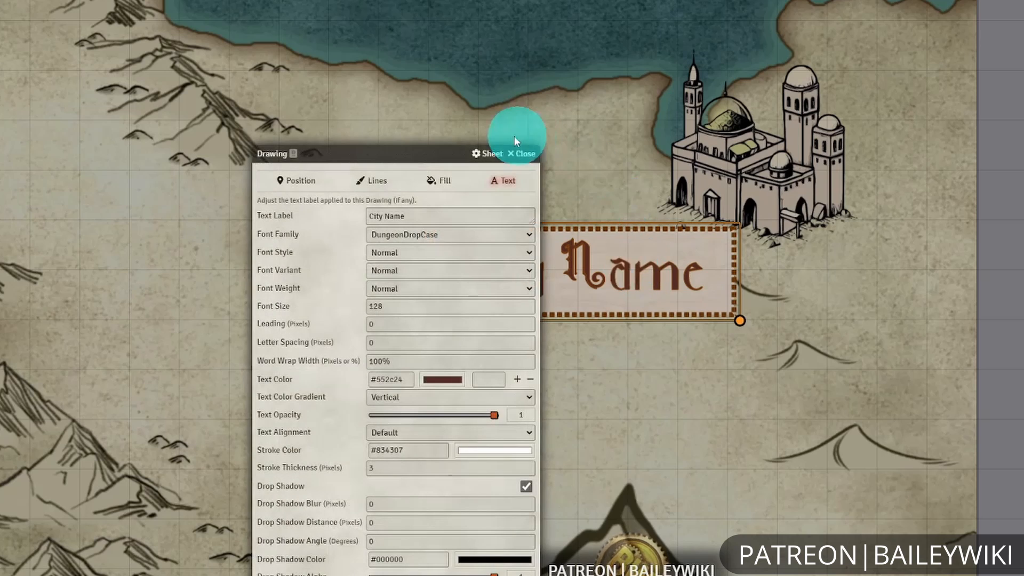
mouse_move(389, 149)
left_mouse_down()
mouse_move(203, 57)
mouse_move(166, 52)
left_mouse_up()
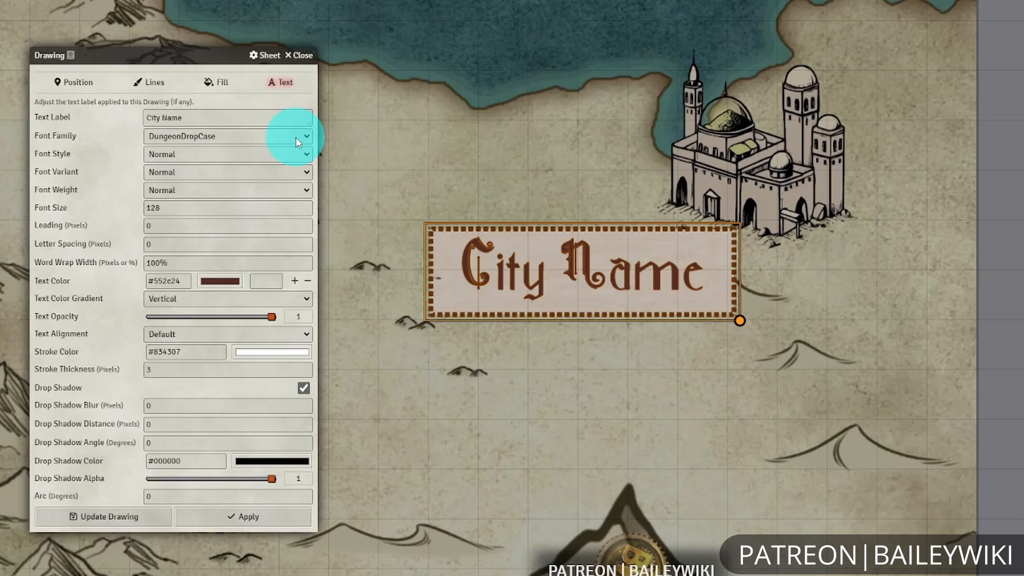
left_click(156, 82)
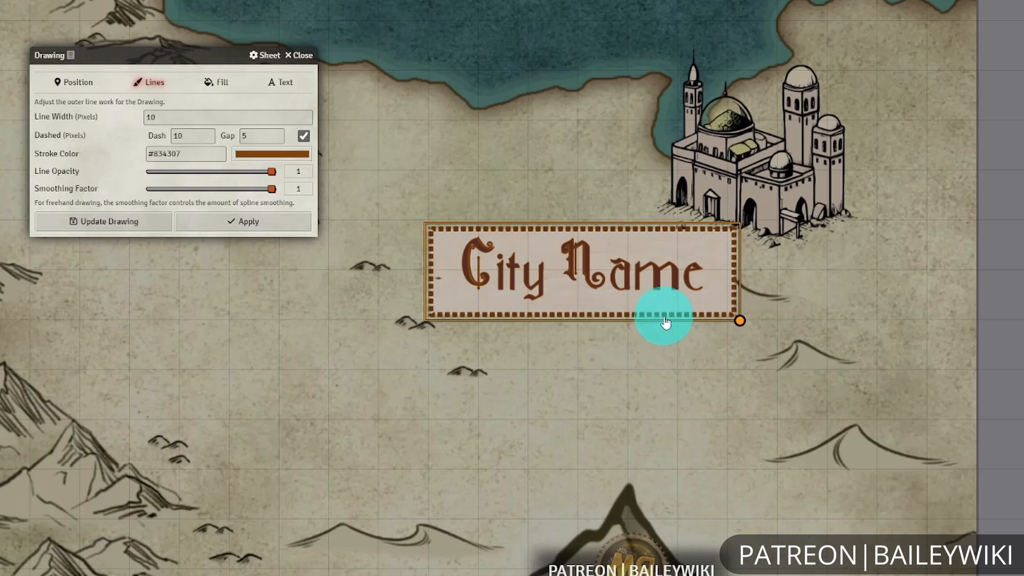
left_click(195, 130)
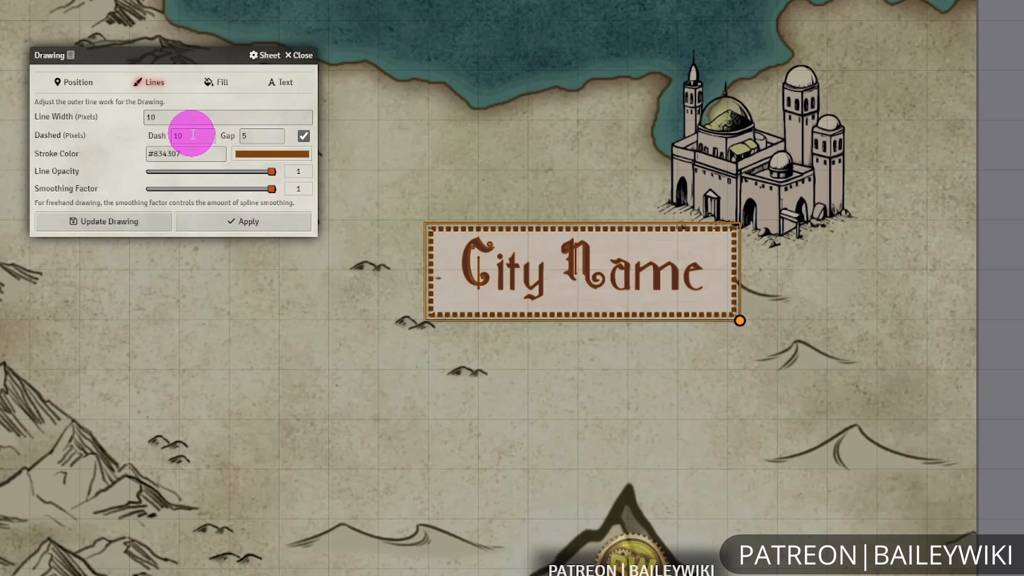
left_click(213, 85)
left_click(235, 170)
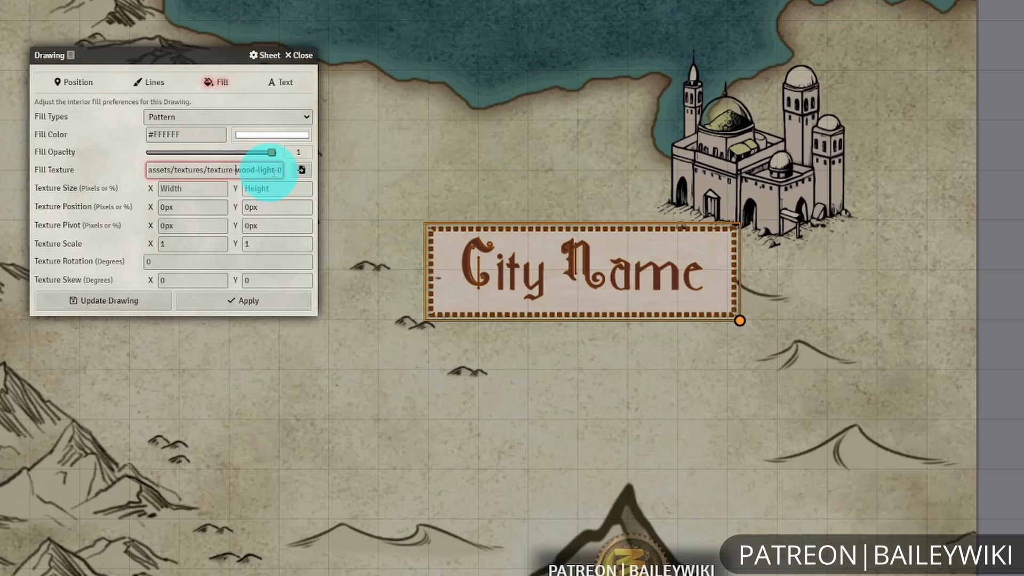
left_click(302, 169)
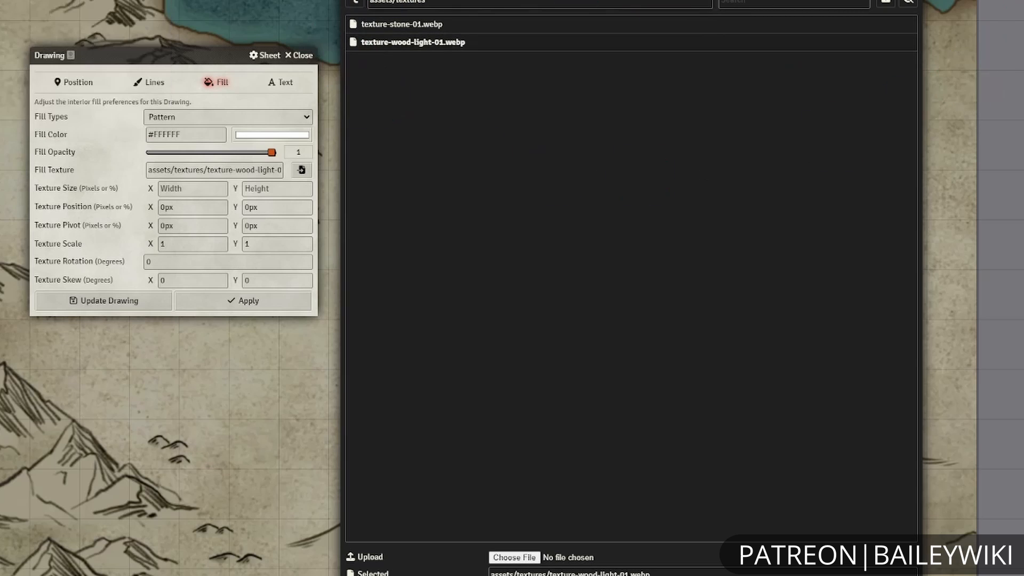
left_click(613, 575)
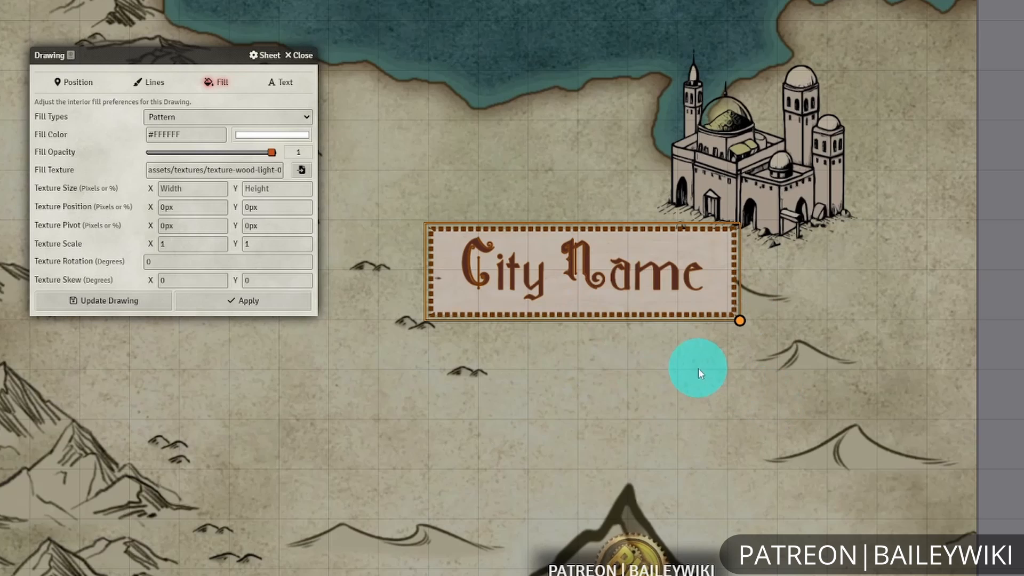
Move the City Name label south into the desert and back beside the palace.
mouse_move(647, 282)
left_mouse_down()
mouse_move(758, 349)
mouse_move(804, 504)
left_mouse_up()
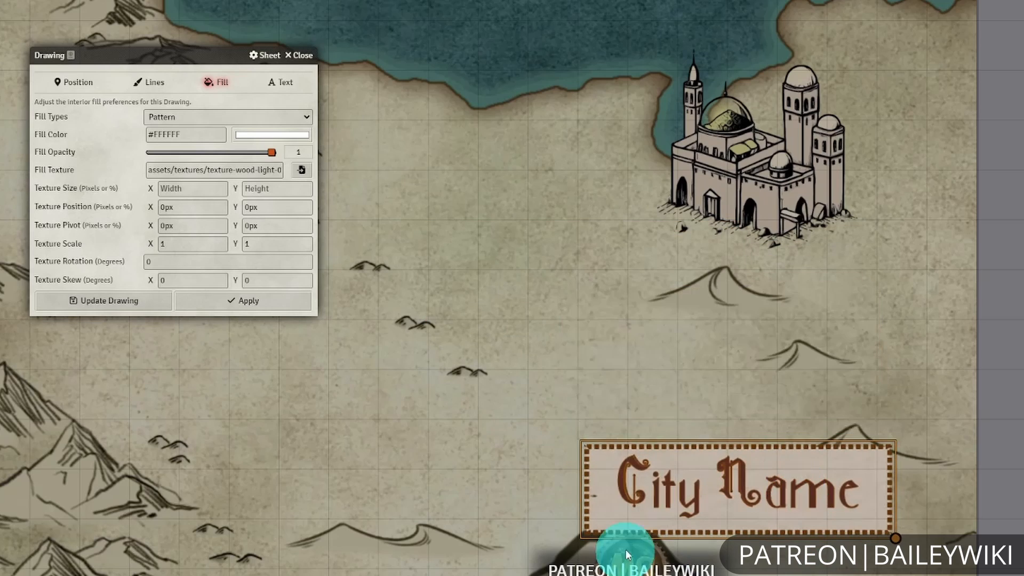
left_click_drag(895, 575, 902, 429)
mouse_move(716, 279)
left_mouse_down()
mouse_move(723, 316)
mouse_move(864, 472)
left_mouse_up()
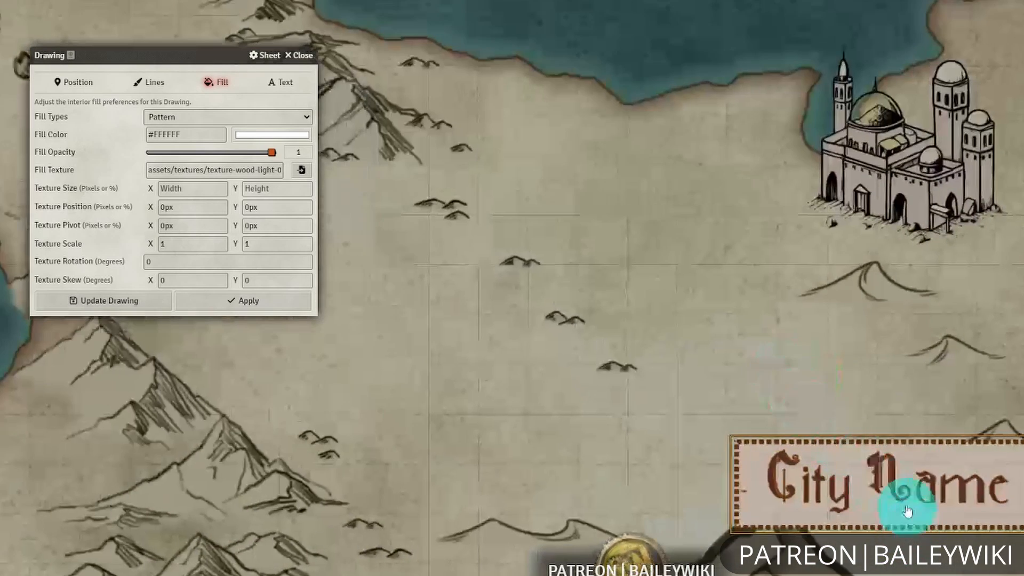
mouse_move(907, 511)
left_mouse_down()
mouse_move(711, 268)
mouse_move(744, 274)
left_mouse_up()
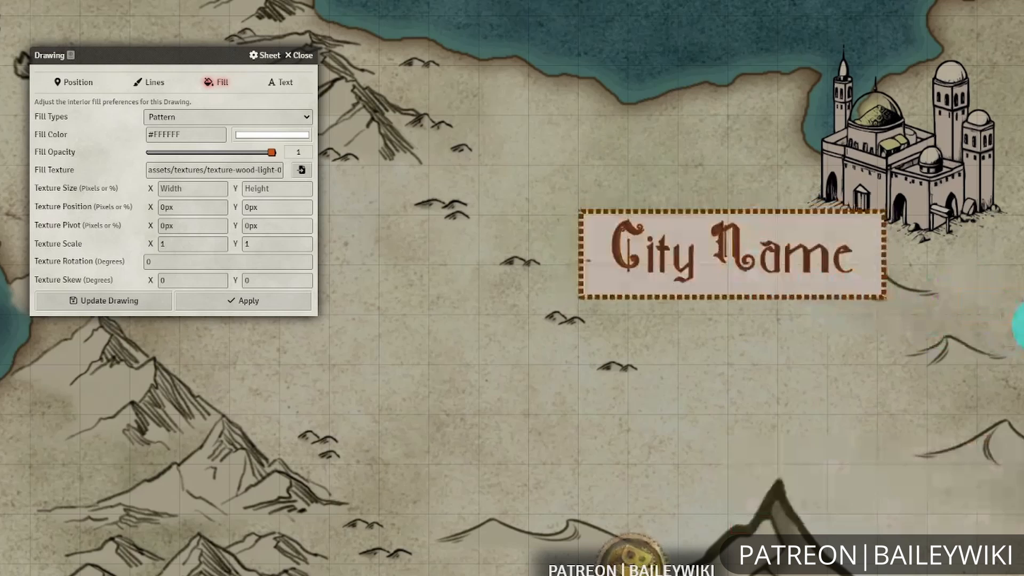
scroll(952, 431, "up", 2)
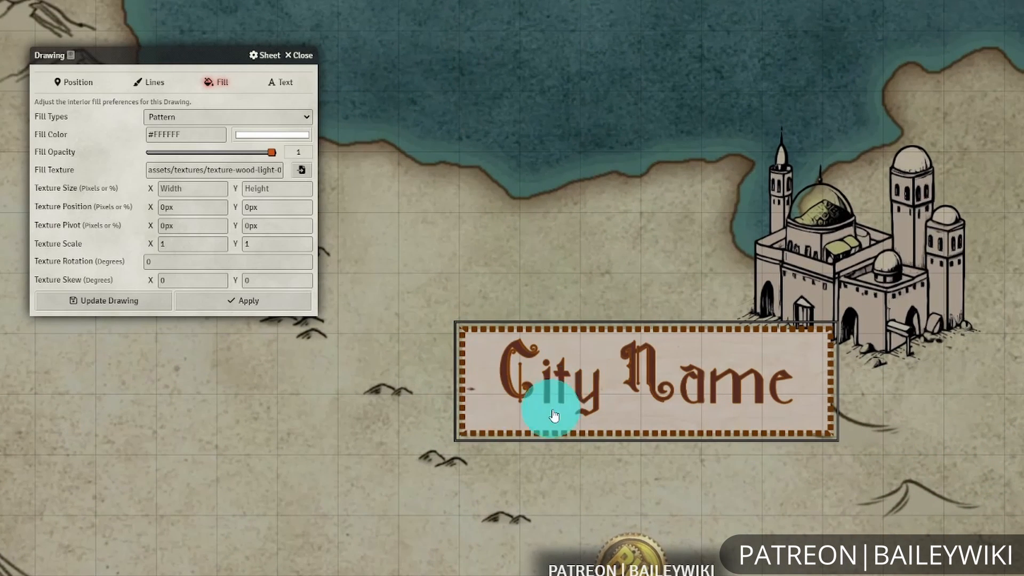
left_click_drag(931, 468, 907, 430)
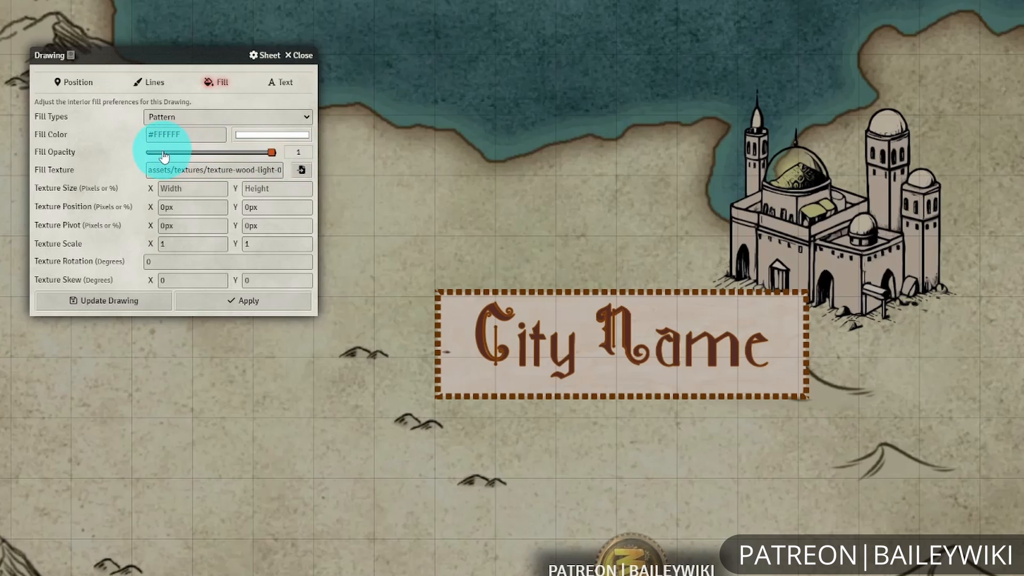
Set the City Name label's text stroke color to red #ff0000 and apply it.
left_click(269, 86)
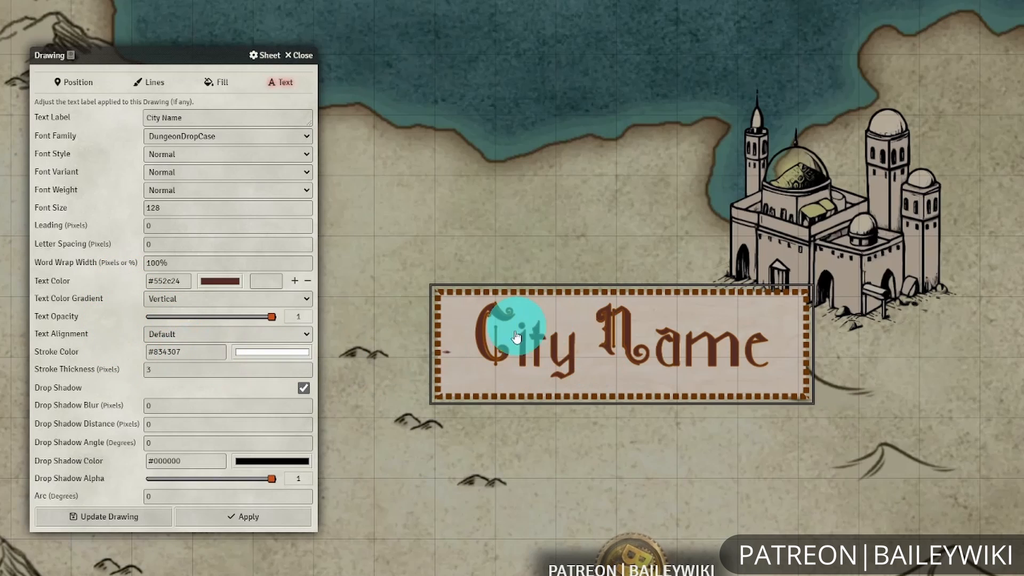
left_click(563, 357)
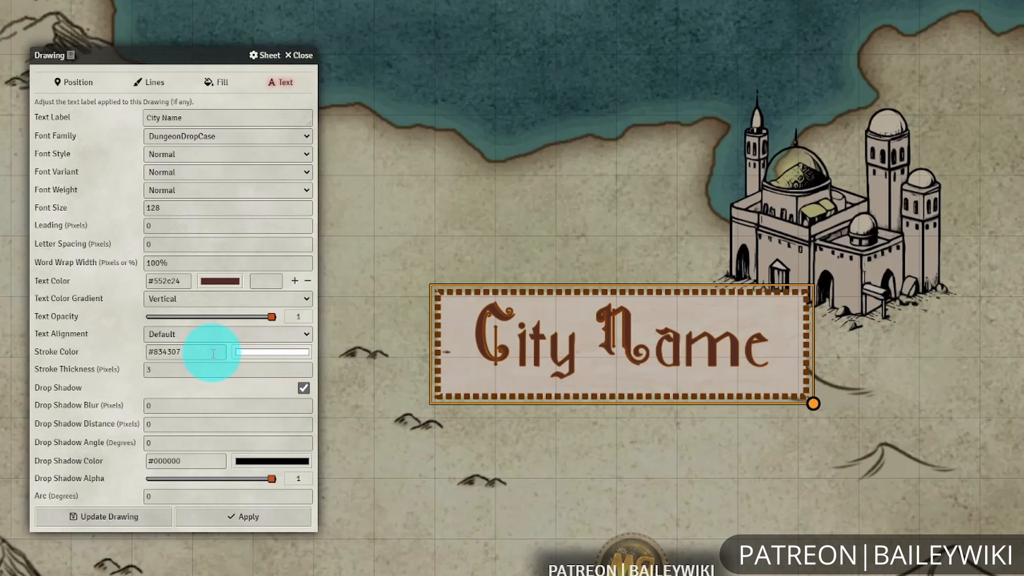
left_click(261, 353)
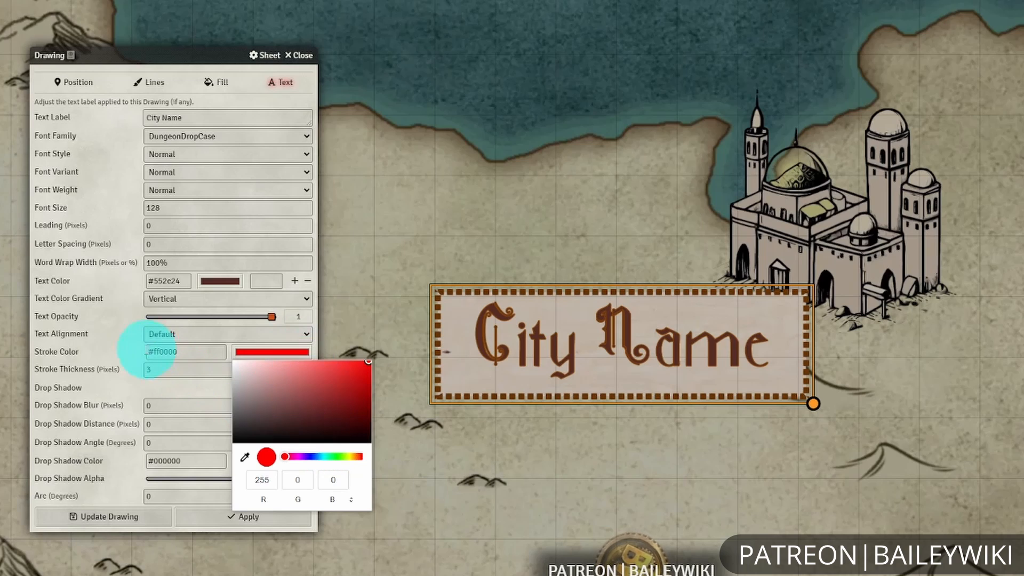
left_click(269, 347)
left_click(281, 515)
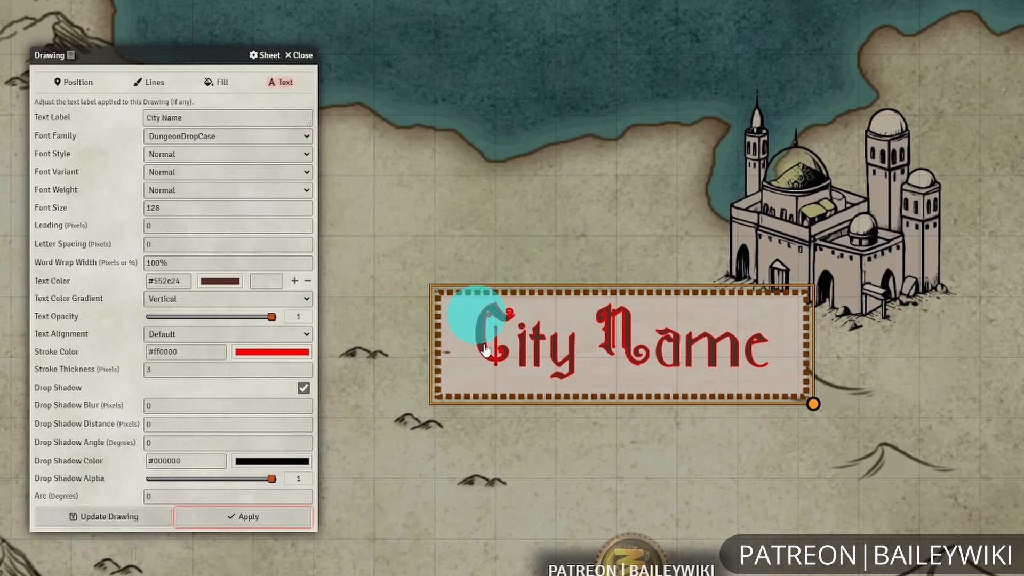
Set the City Name label's text stroke color to muted brown #6b4343 and apply it.
left_click(291, 361)
left_click(270, 411)
left_click(119, 351)
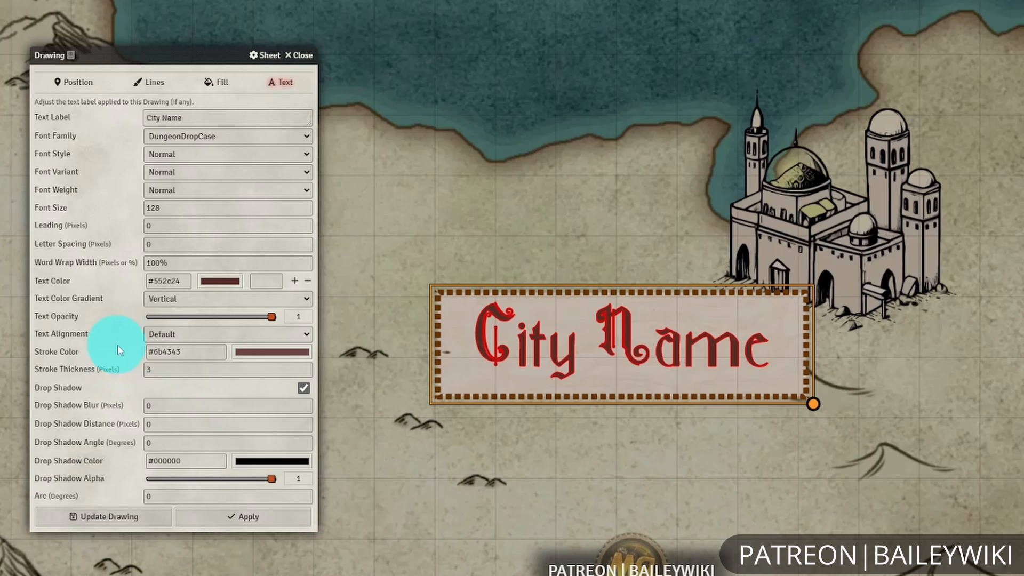
left_click(285, 516)
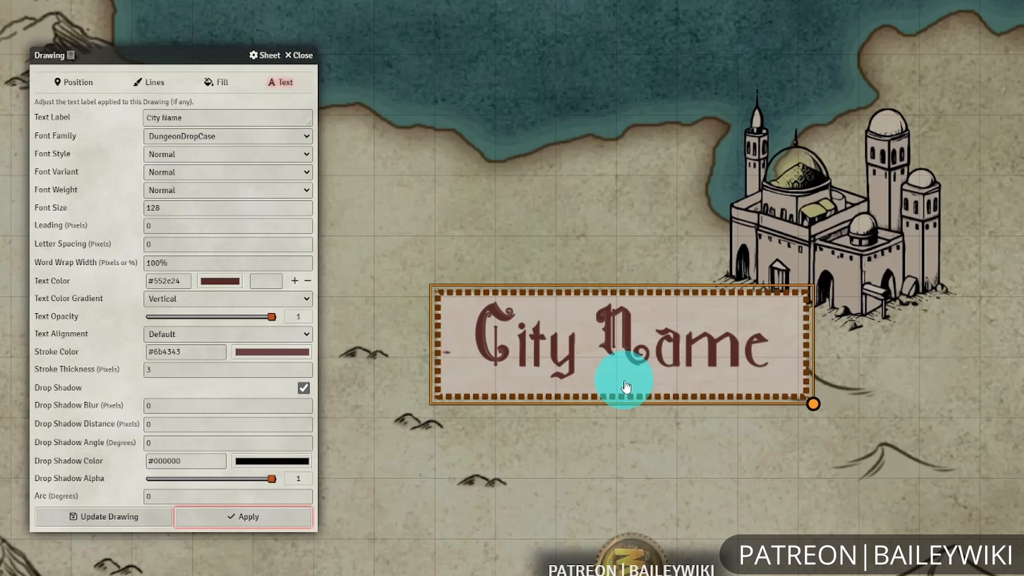
Set the City Name label's drop shadow blur to 12 pixels and apply it.
left_click(213, 406)
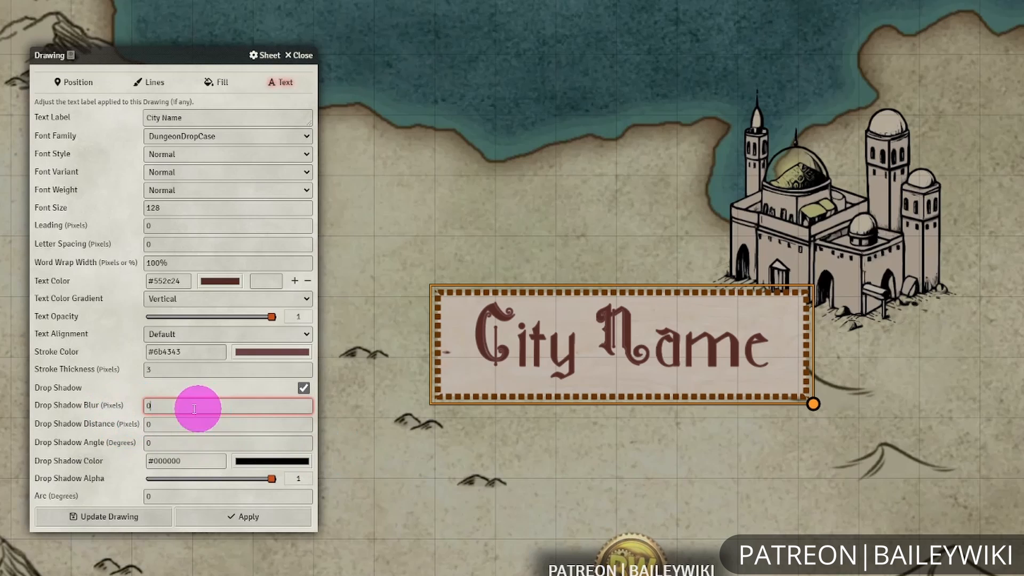
left_click_drag(196, 407, 138, 408)
left_click(279, 524)
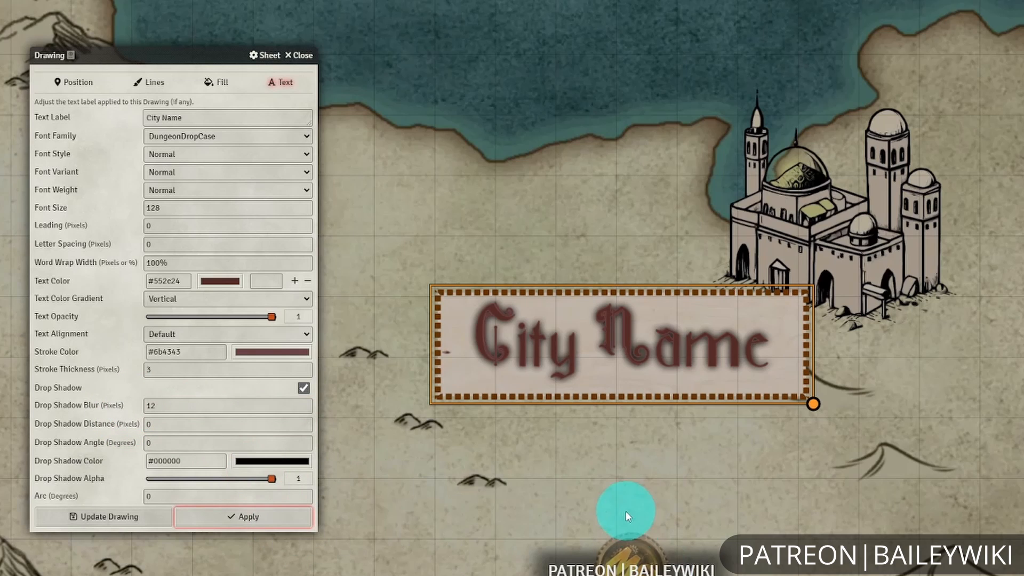
Draw a 509 by 186 pixel text box south of the City Name label and set its font size to 64.
left_click_drag(627, 512, 715, 350)
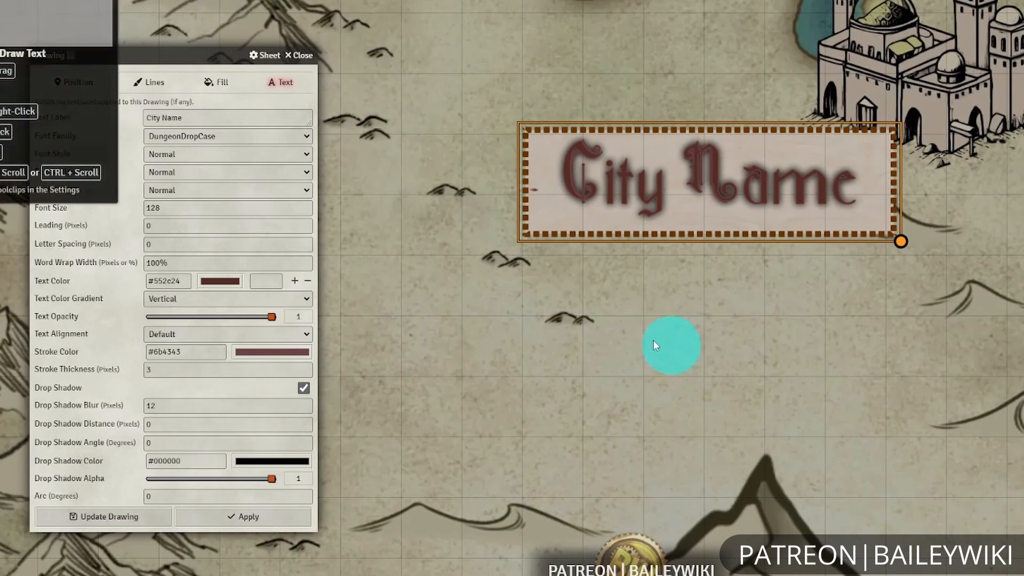
left_click_drag(595, 357, 911, 478)
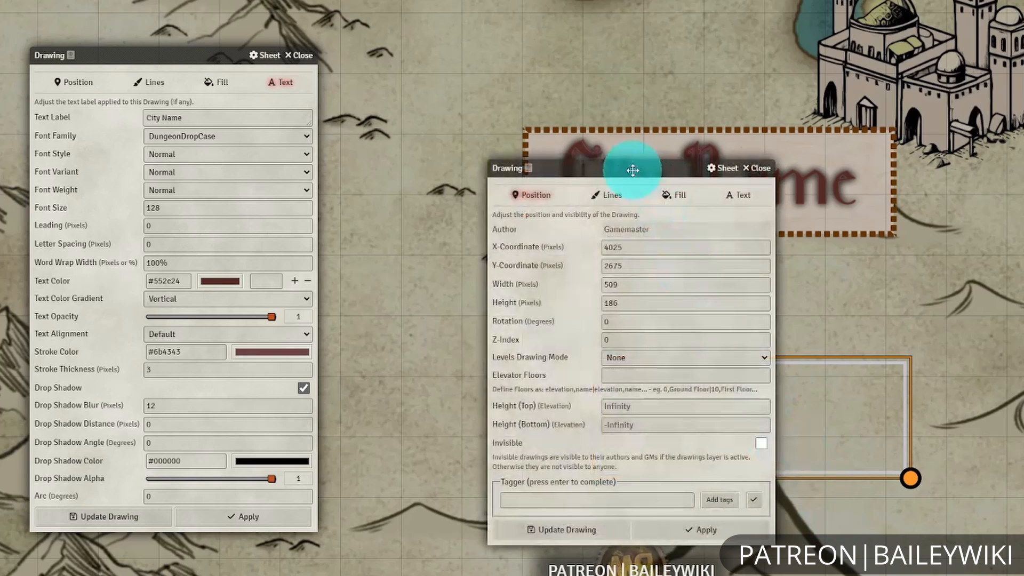
left_click_drag(631, 167, 232, 171)
left_click(341, 202)
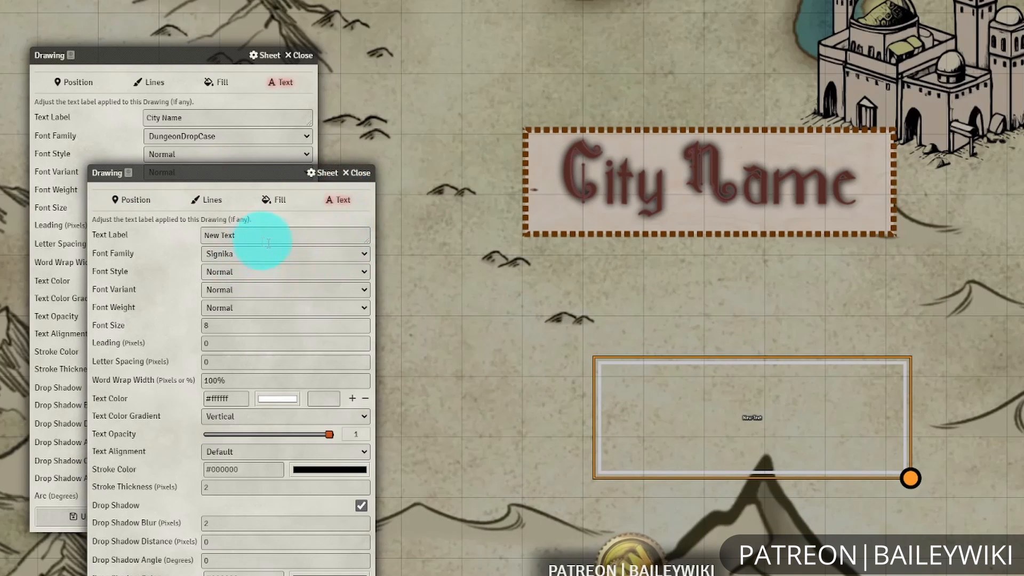
left_click(134, 326)
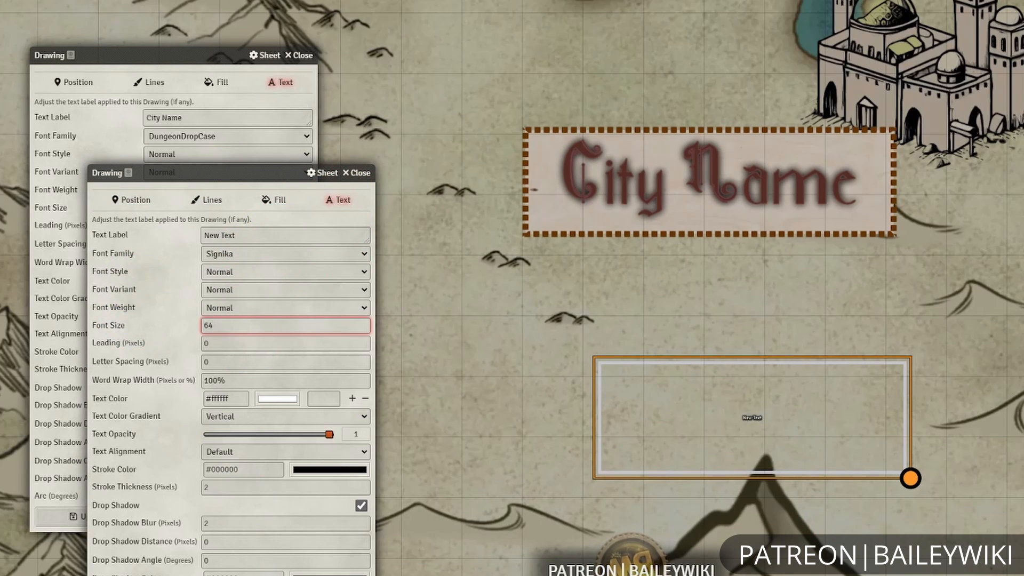
key("Return")
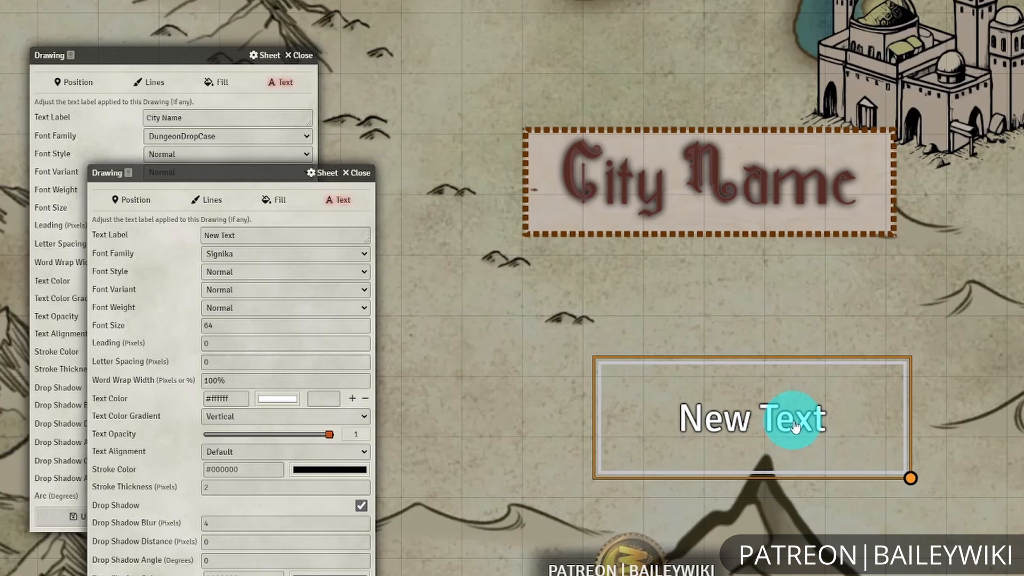
mouse_move(969, 426)
left_mouse_down()
mouse_move(918, 370)
mouse_move(1009, 435)
left_mouse_up()
scroll(938, 398, "up", 3)
scroll(939, 399, "down", 3)
scroll(975, 438, "up", 1)
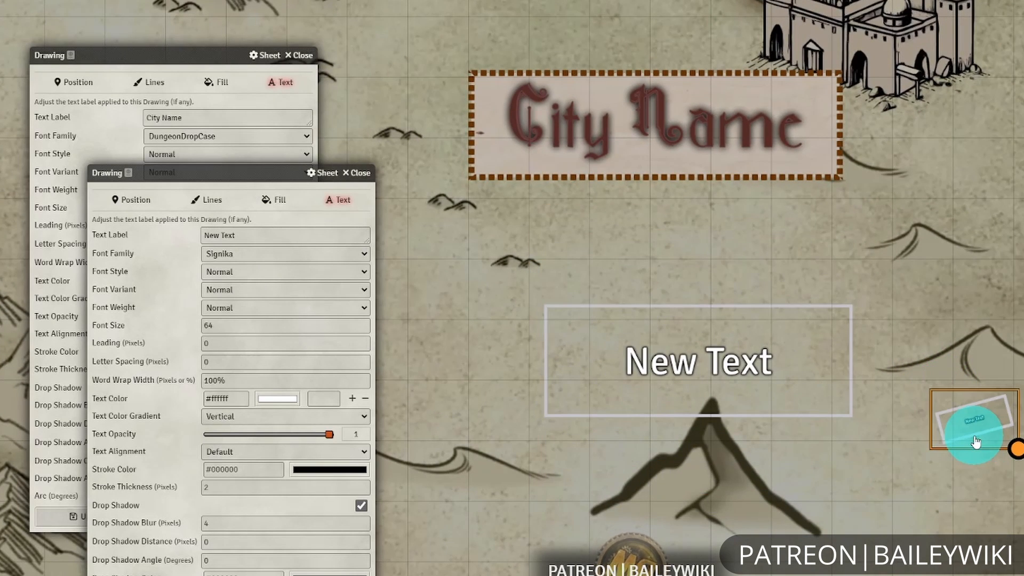
key("Delete")
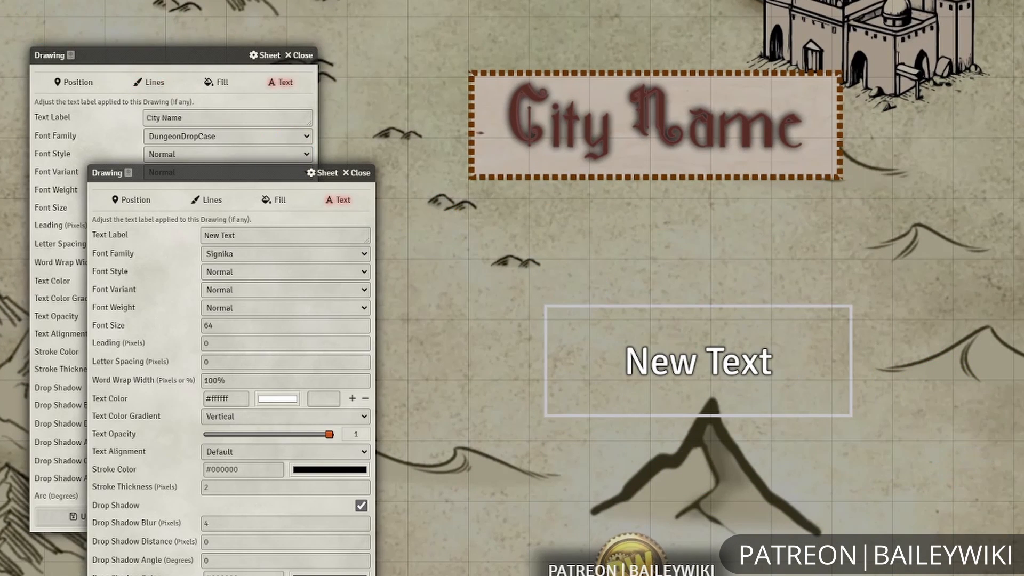
Inspect the New Text label's default shadow up close, close its settings and delete the label.
scroll(879, 433, "up", 6)
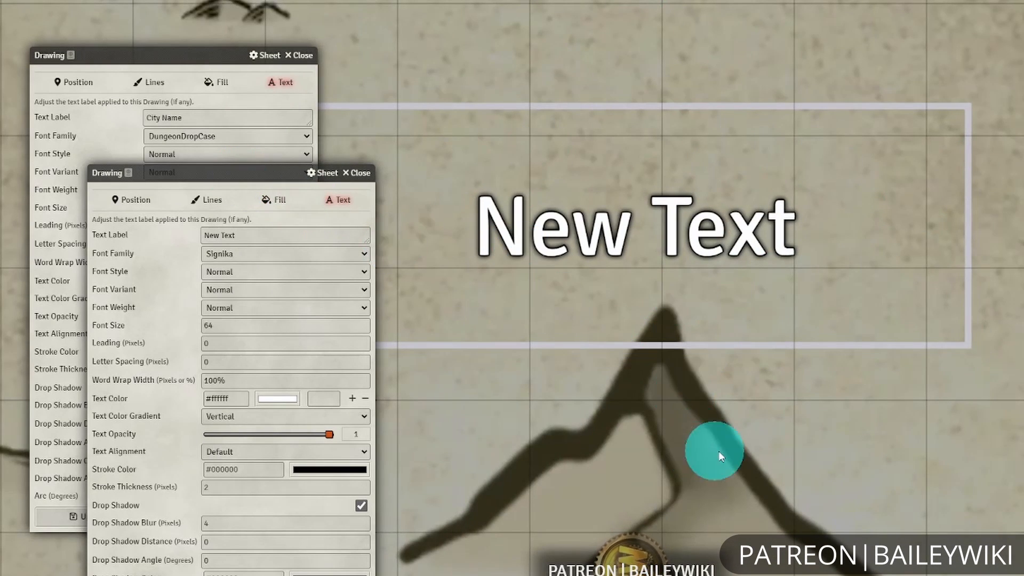
left_click_drag(719, 450, 786, 380)
left_click(785, 377)
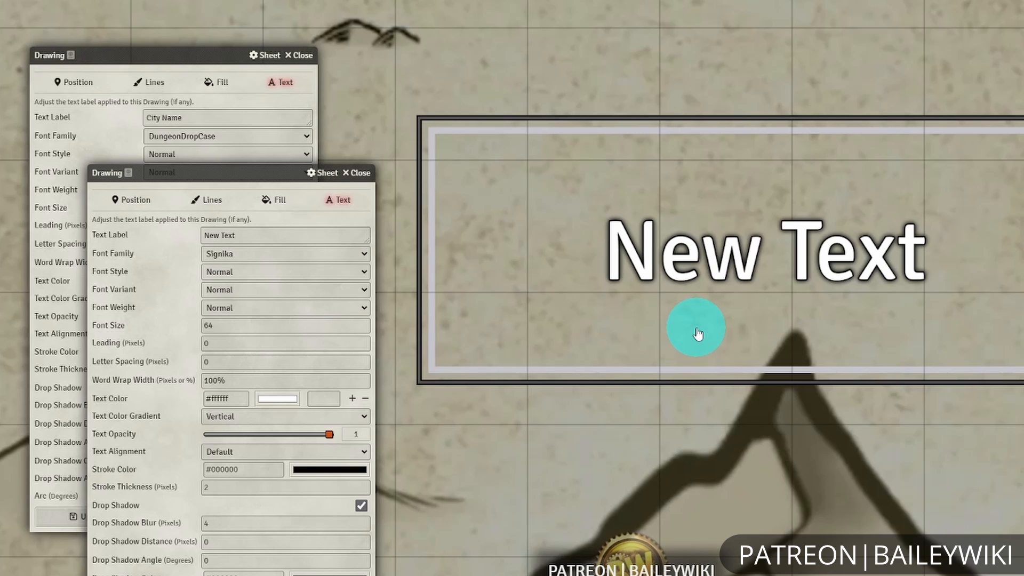
scroll(635, 189, "down", 12)
left_click(356, 174)
left_click_drag(566, 128, 581, 325)
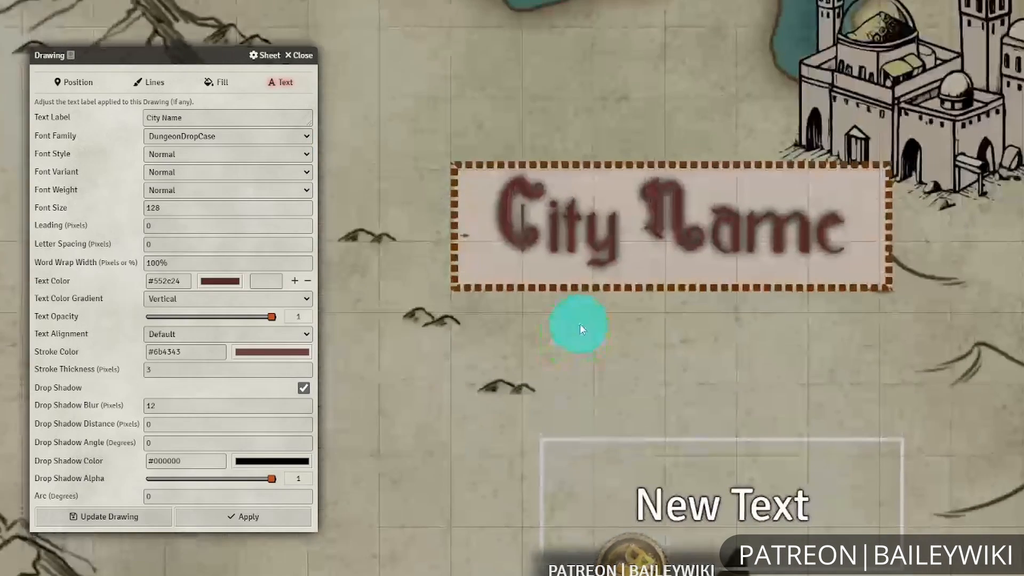
scroll(633, 269, "down", 3)
left_click(822, 439)
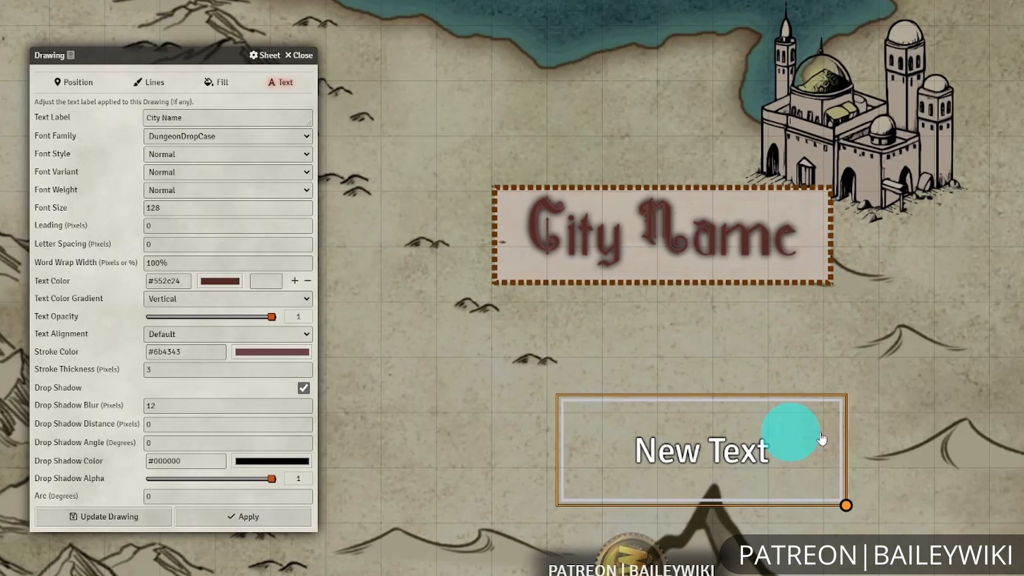
key("Delete")
Select the City Name label, set its drop shadow blur to 8 pixels and apply it.
left_click_drag(771, 293, 812, 408)
left_click(776, 361)
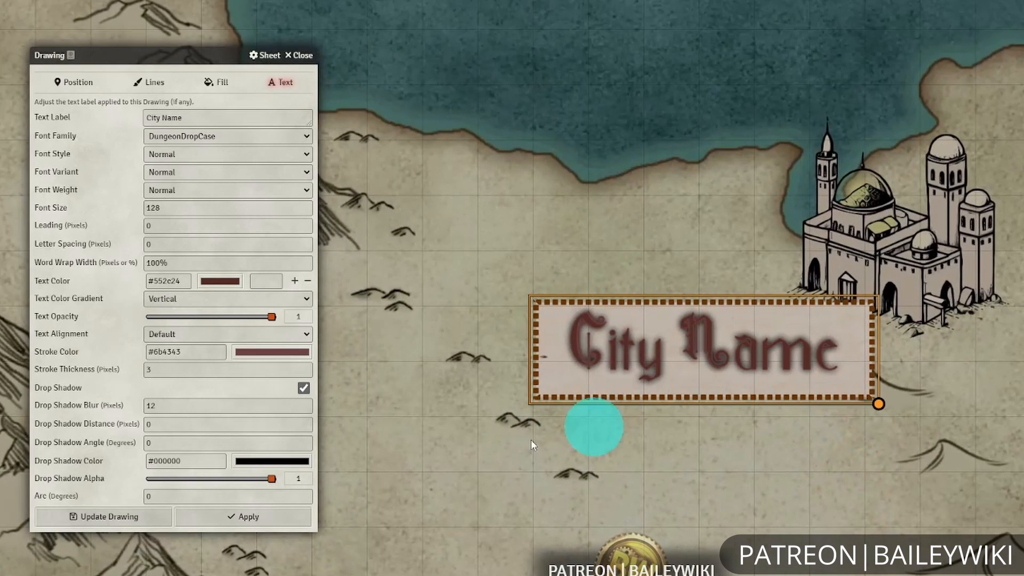
double_click(149, 406)
left_click_drag(175, 406, 115, 404)
type("4")
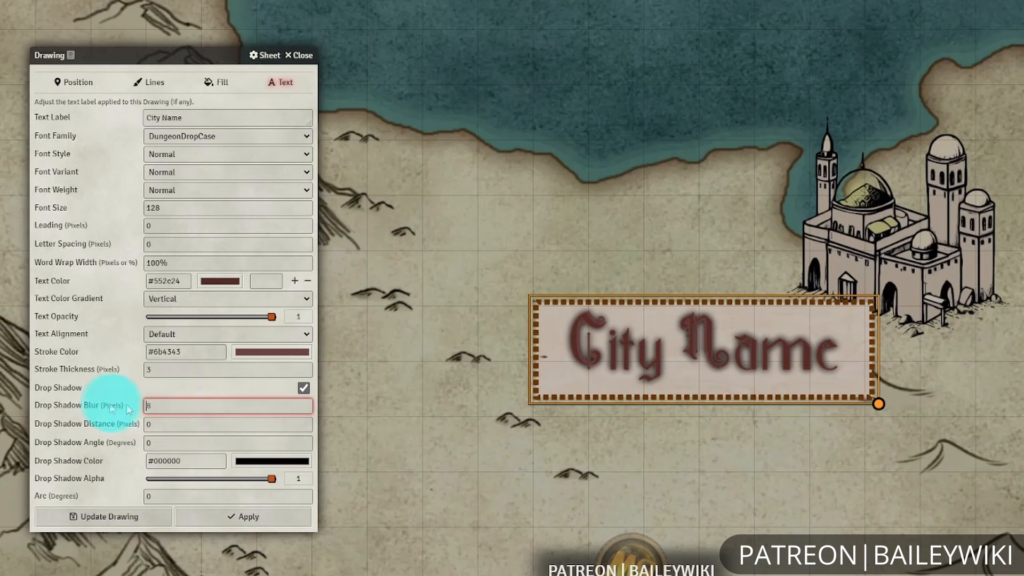
left_click(227, 520)
Set the City Name label's drop shadow blur to 0, apply it and close the label's settings.
double_click(187, 405)
type("0")
left_click(240, 517)
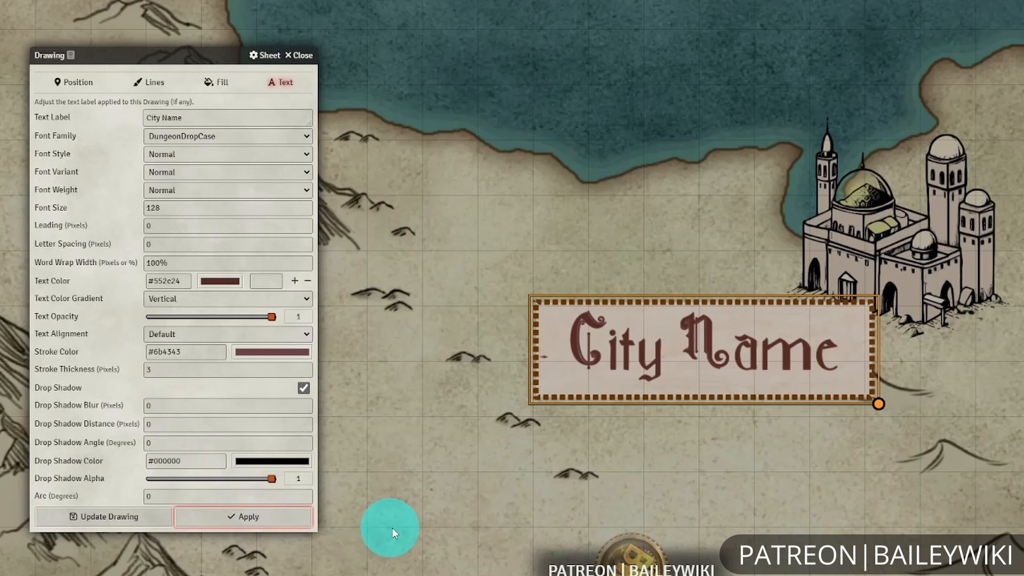
left_click(297, 55)
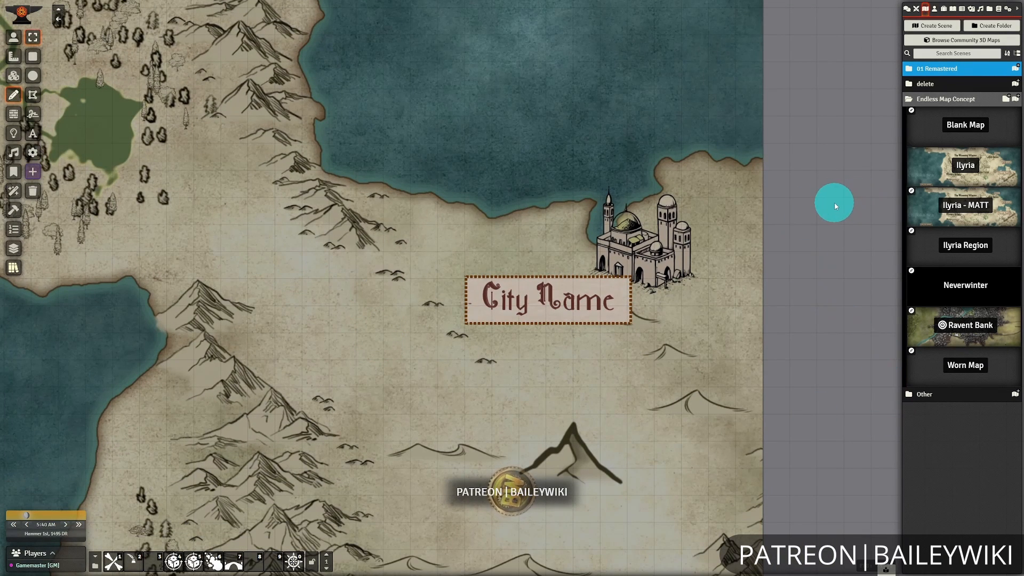
Open the finished regional map scene and look over its placed structures and styled labels.
left_click(970, 130)
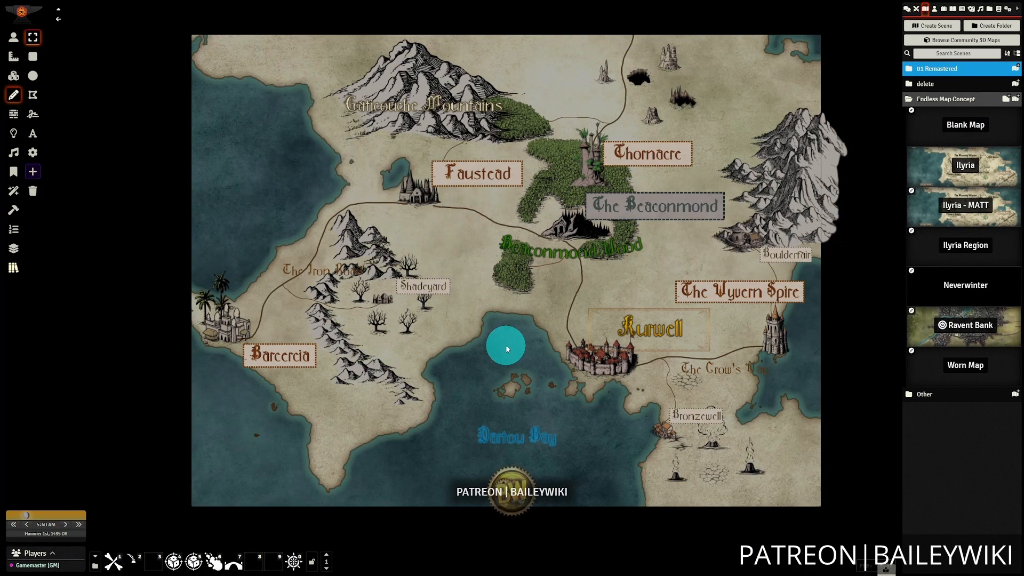
scroll(536, 357, "up", 3)
scroll(537, 356, "down", 3)
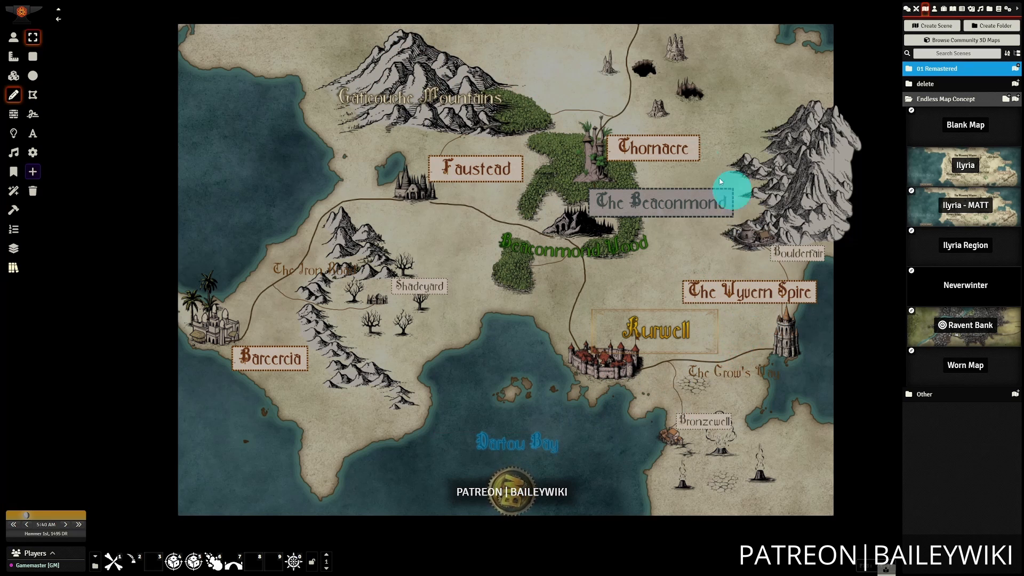
left_click_drag(492, 391, 487, 367)
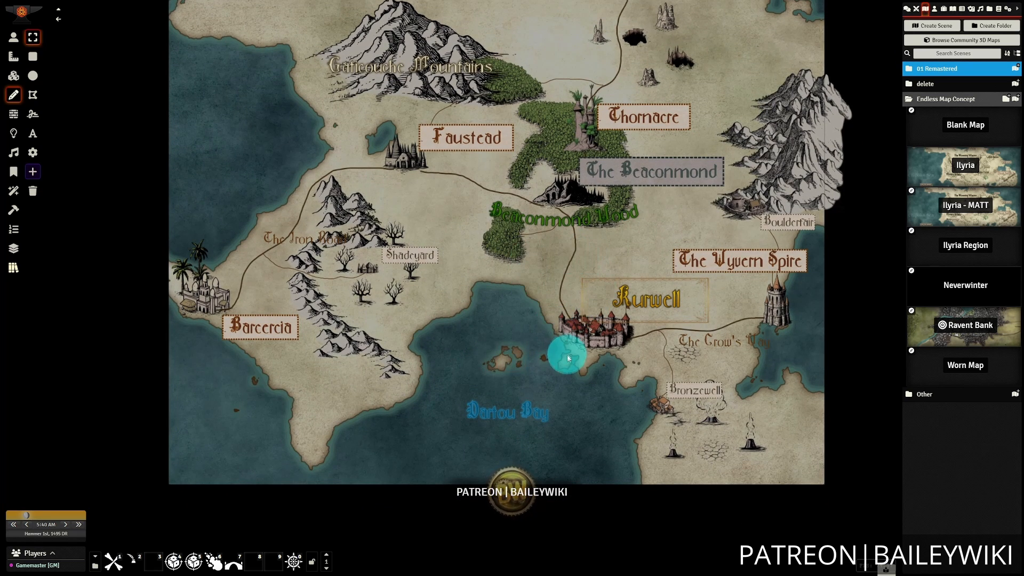
left_click_drag(645, 393, 421, 373)
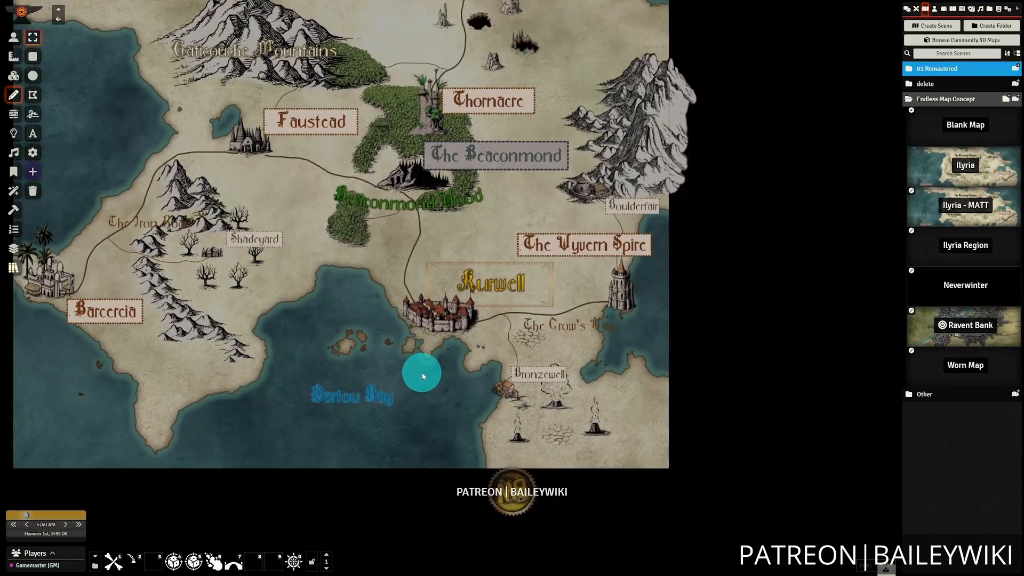
Open the Kurwell label's settings and examine its line and fill options.
scroll(422, 372, "up", 10)
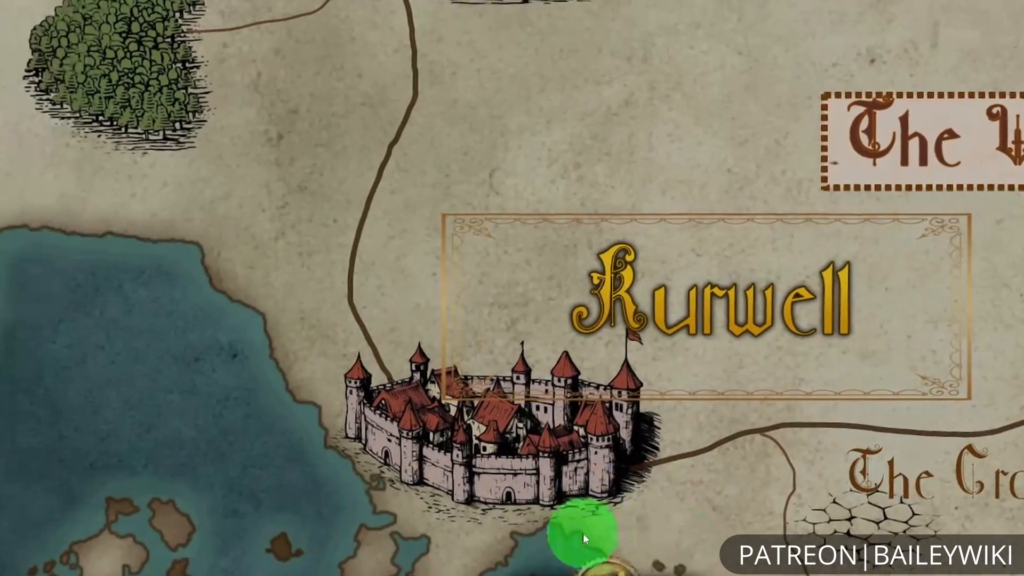
left_click_drag(584, 535, 594, 536)
double_click(655, 302)
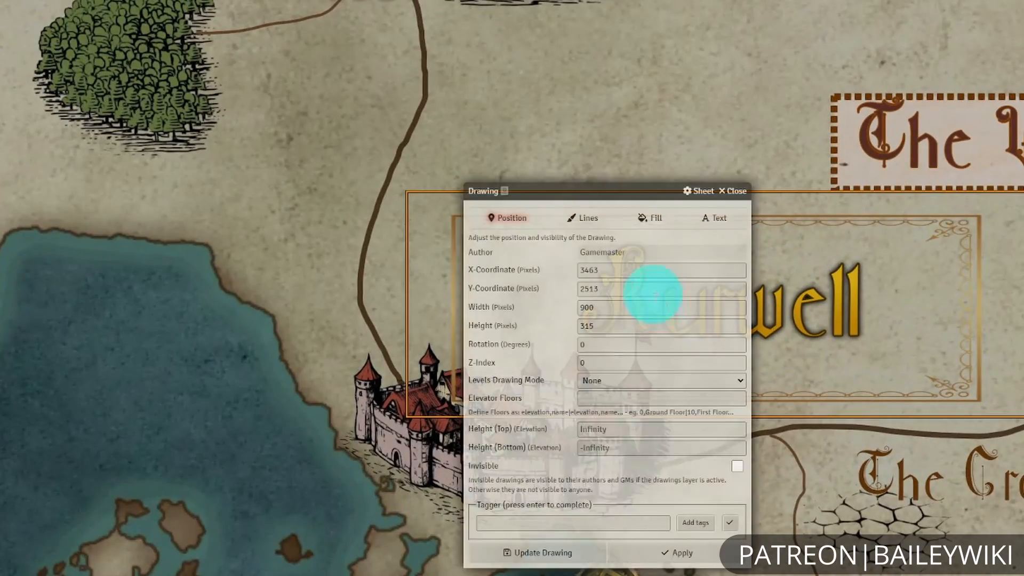
left_click_drag(599, 194, 125, 148)
left_click(128, 175)
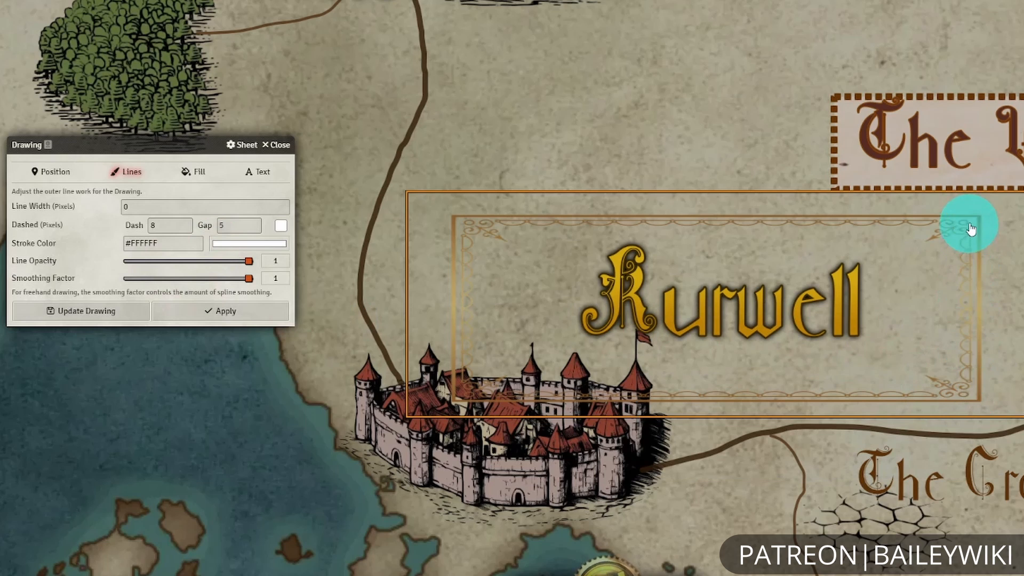
left_click(201, 175)
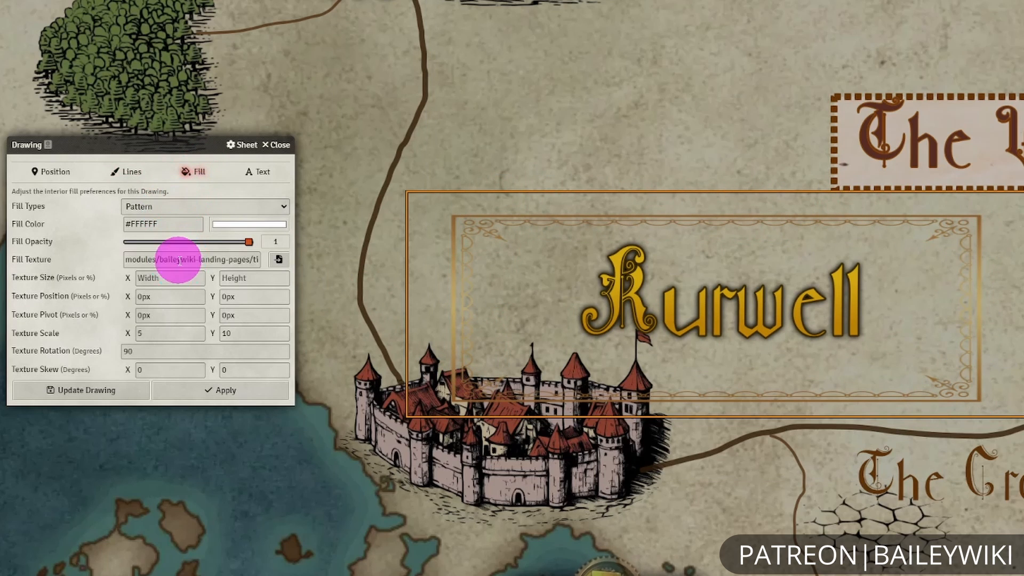
Browse the gold frame images available for the Kurwell label's fill texture, preview frame-gold-04.webp, and close the file browser.
left_click(278, 259)
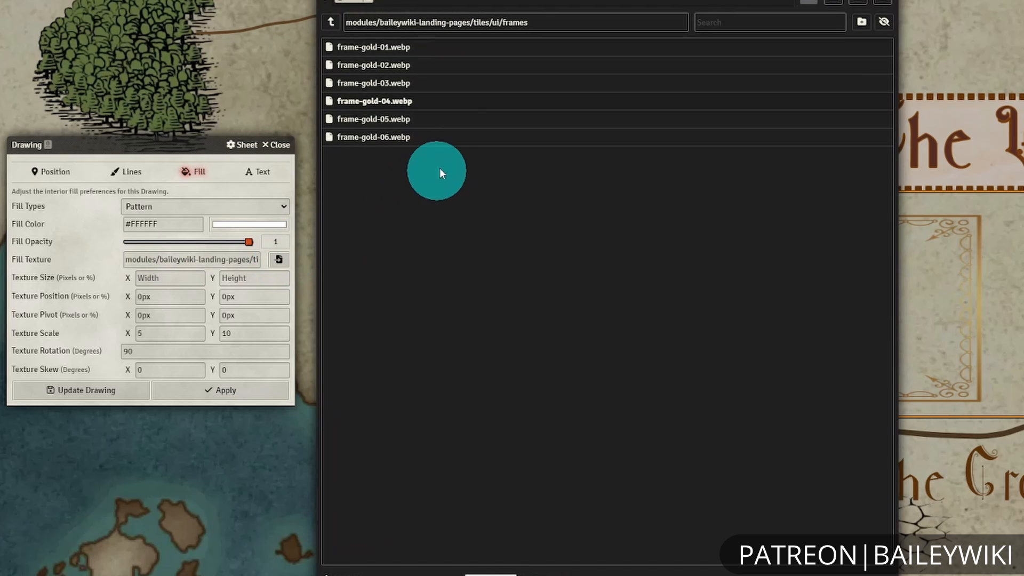
left_click(838, 6)
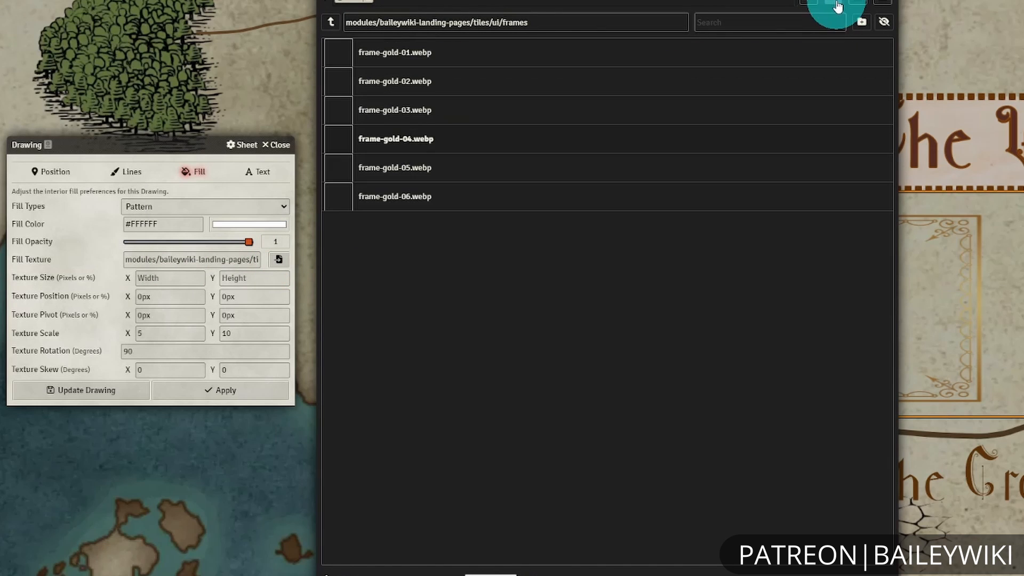
left_click(394, 140)
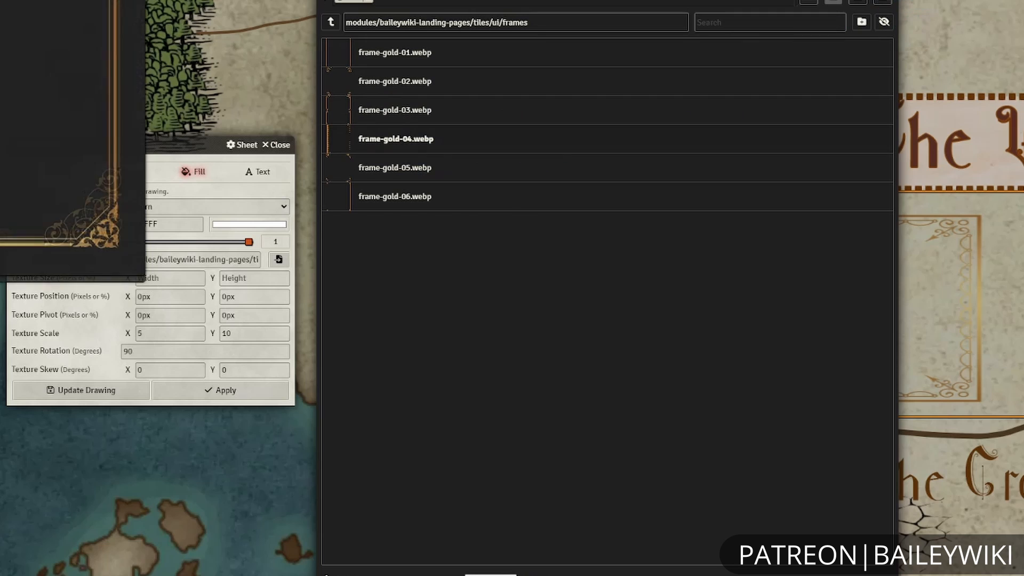
left_click(881, 0)
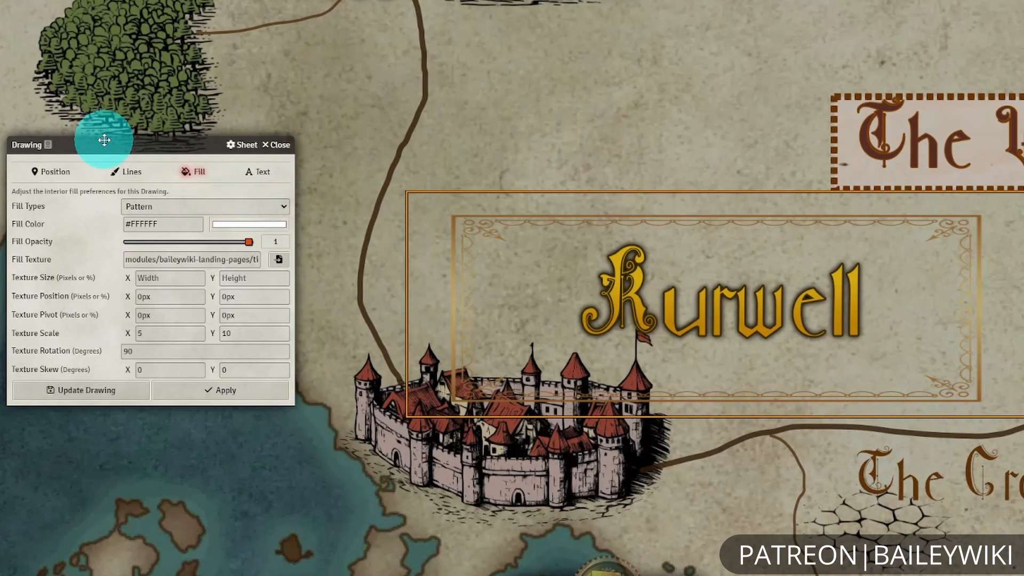
Try a horizontal texture scale of 10 on the Kurwell label's frame, then restore it to 5.
left_click_drag(105, 140, 118, 108)
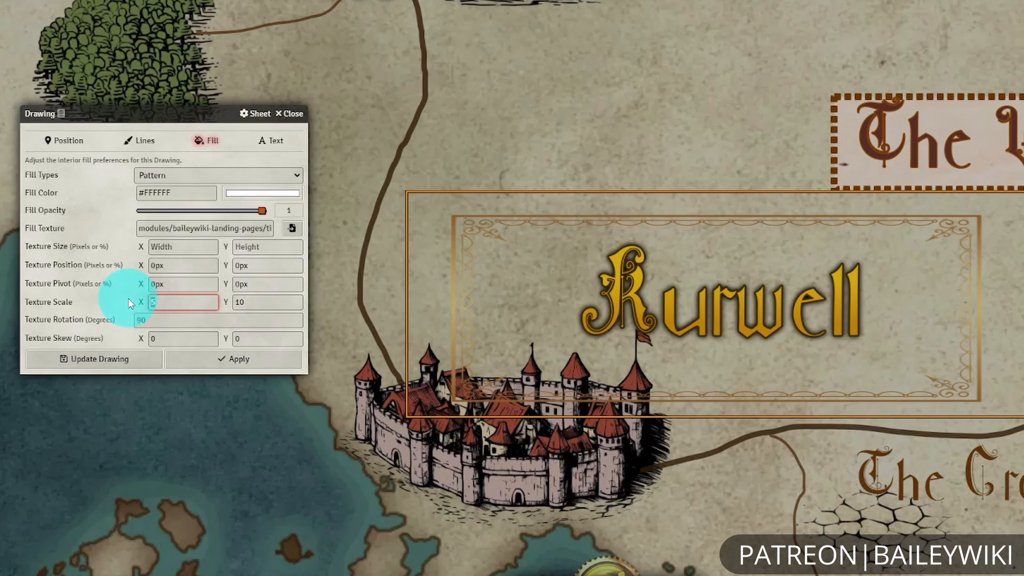
type("0")
left_click(217, 356)
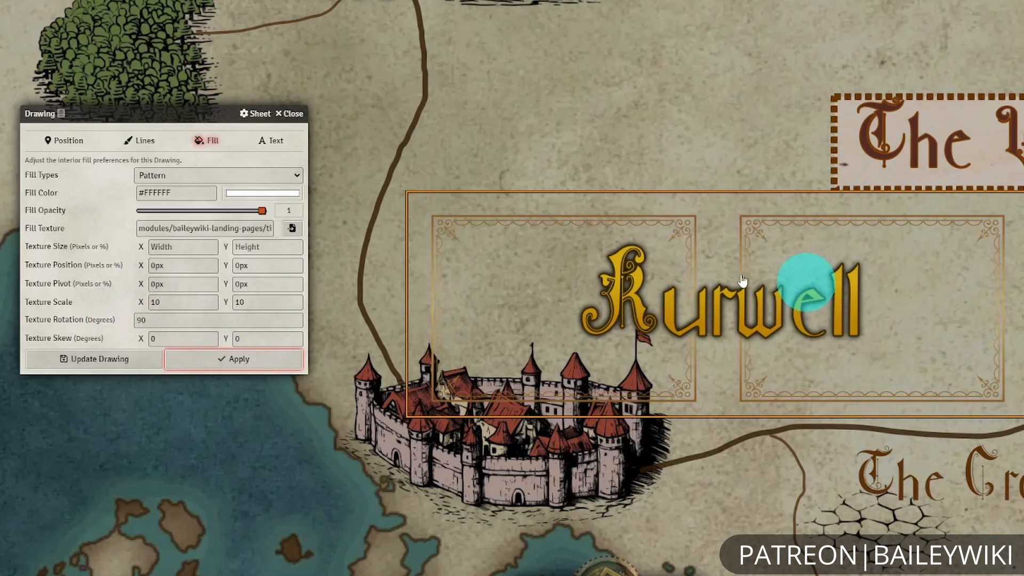
left_click_drag(163, 302, 142, 297)
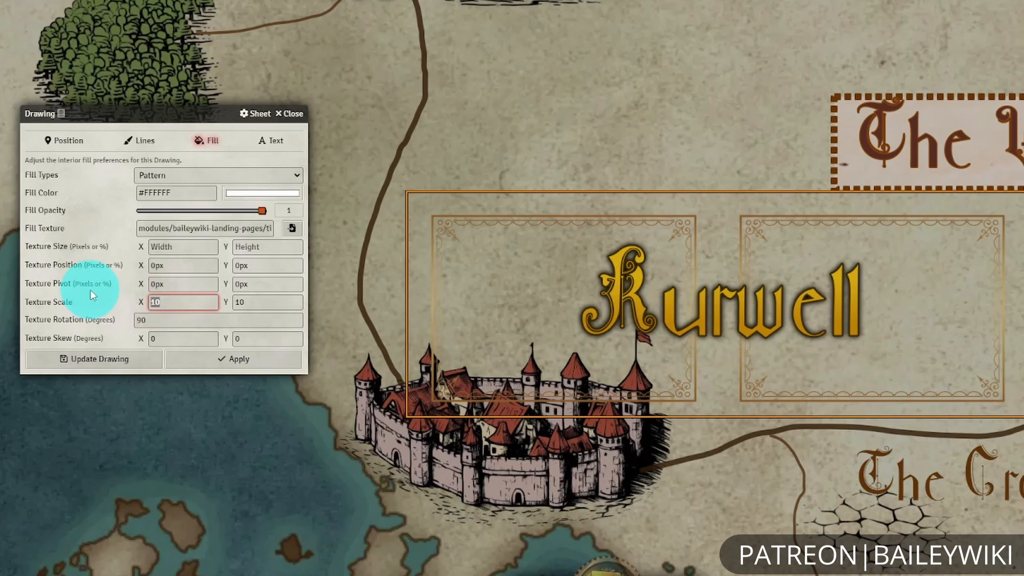
type("5")
left_click(252, 362)
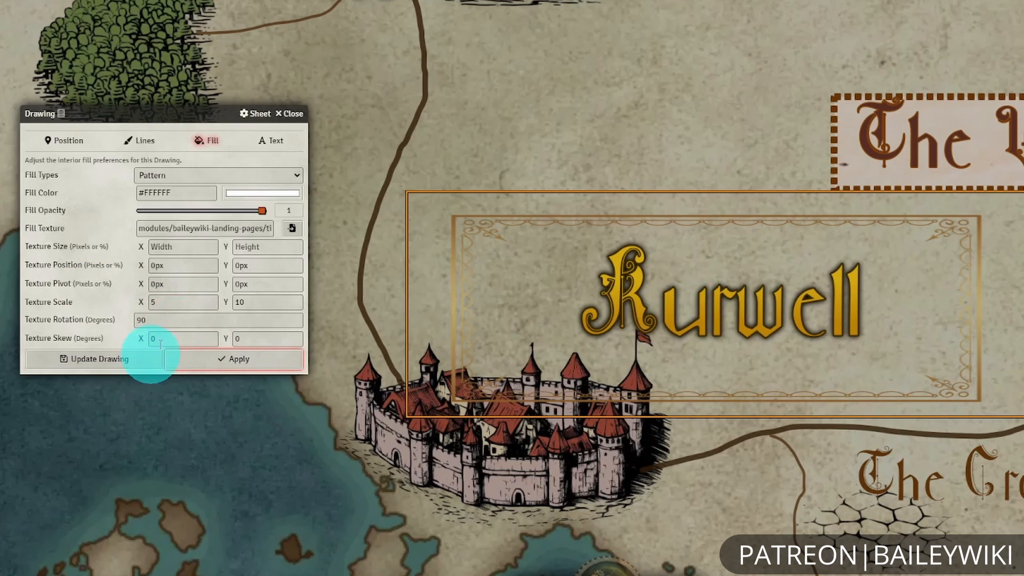
Try a texture rotation of 30 degrees on the Kurwell label's frame, then restore it to 90 degrees.
left_click(211, 322)
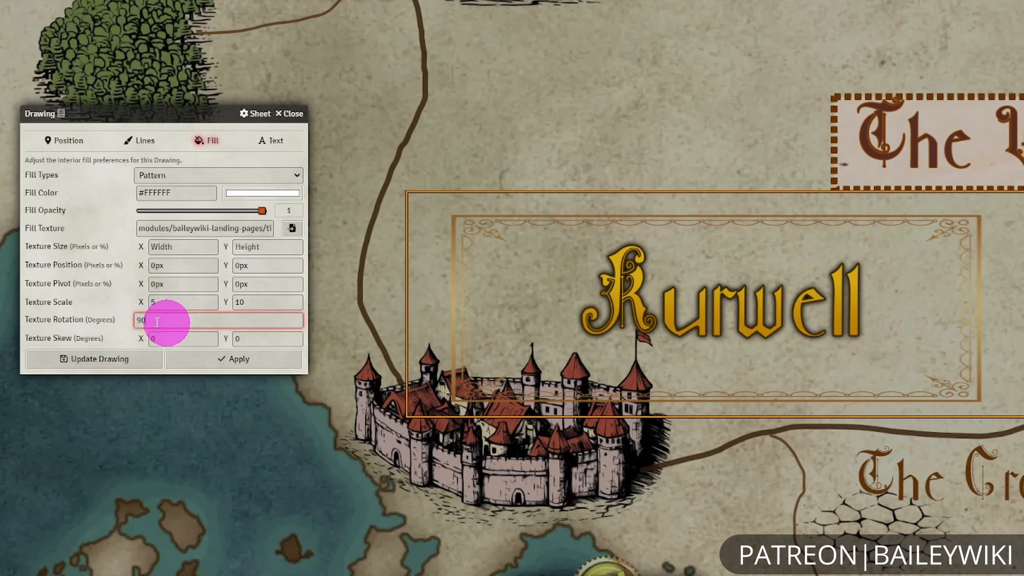
left_click_drag(157, 322, 93, 332)
type("30")
left_click(207, 357)
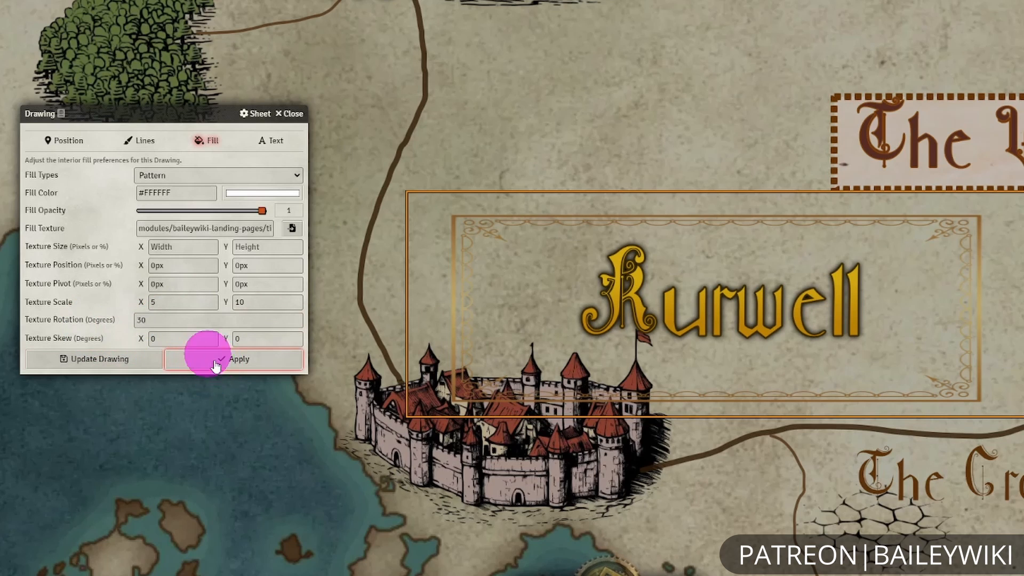
left_click_drag(137, 319, 77, 325)
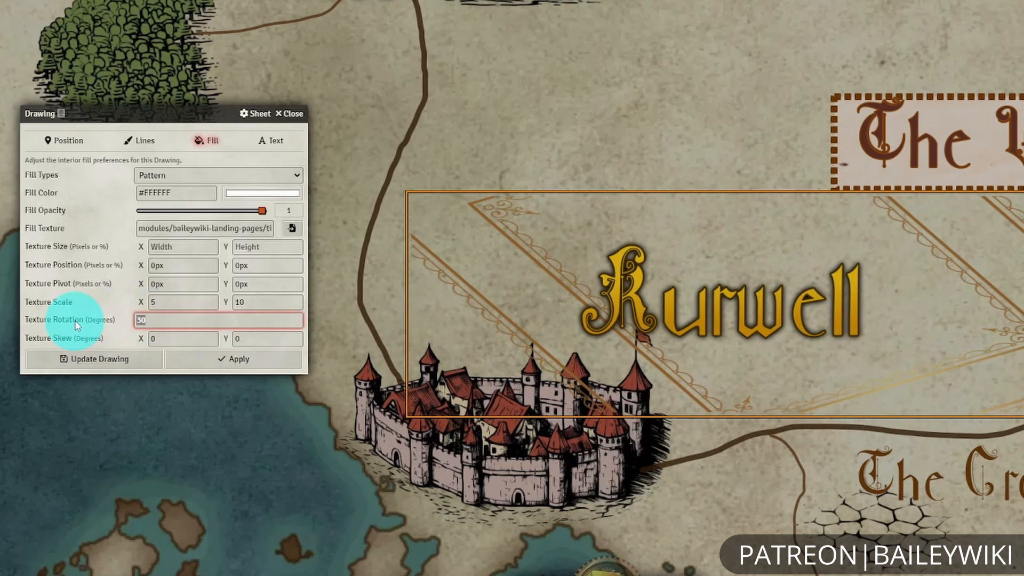
left_click(226, 358)
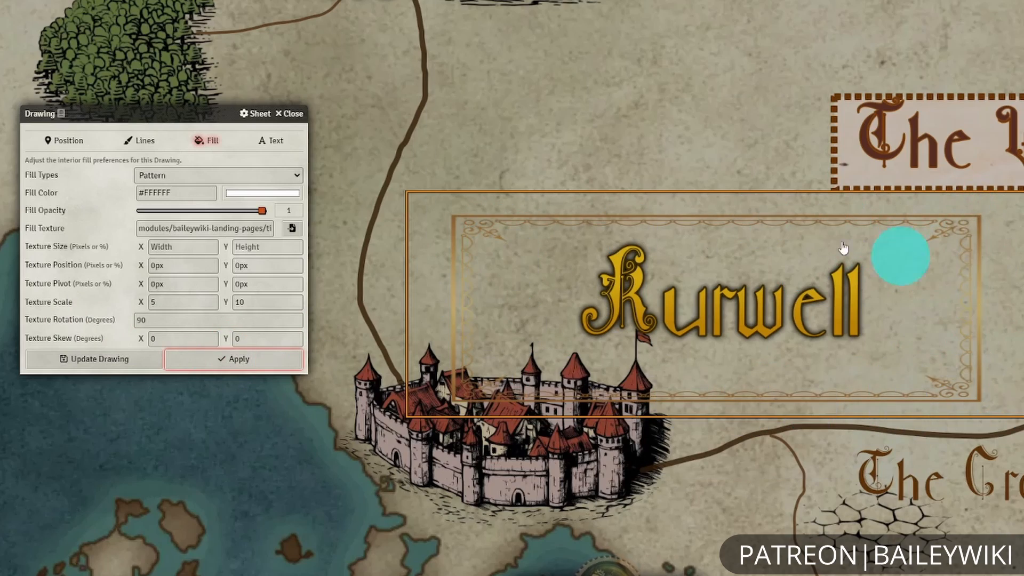
Examine the framed Kurwell label on the map and its text settings, then close the settings.
scroll(608, 567, "down", 3)
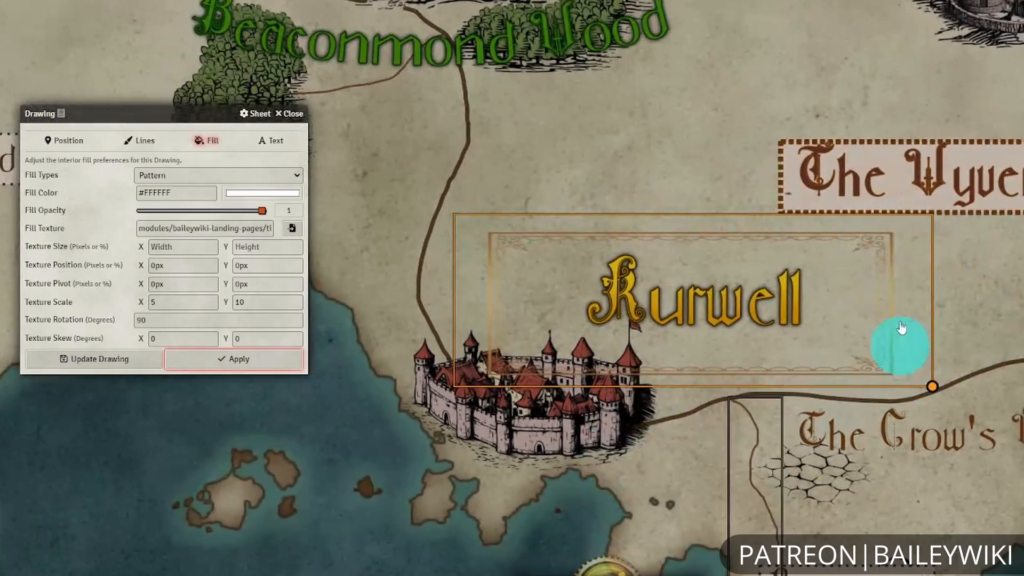
scroll(671, 442, "up", 3)
scroll(691, 517, "down", 3)
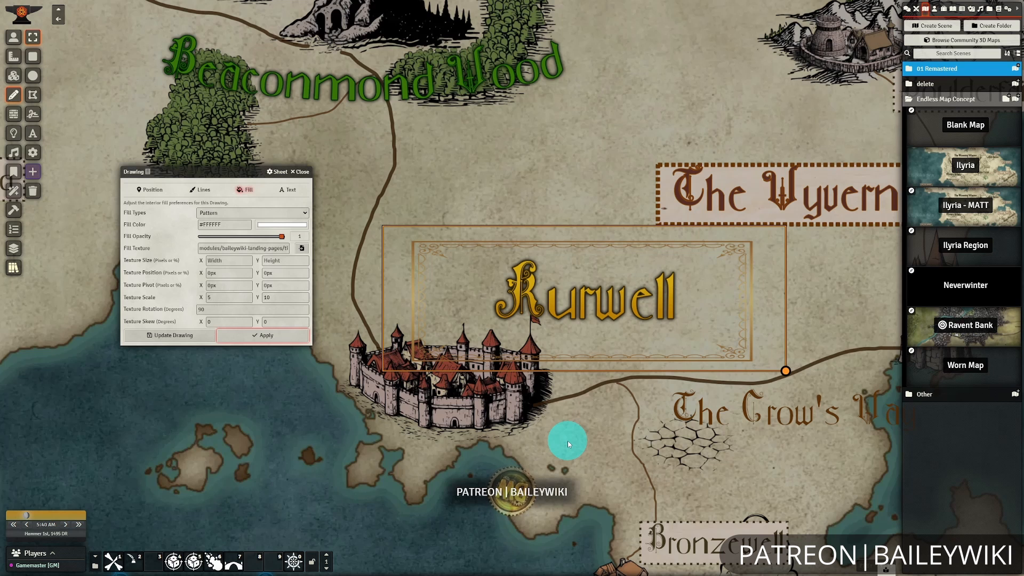
scroll(563, 419, "down", 4)
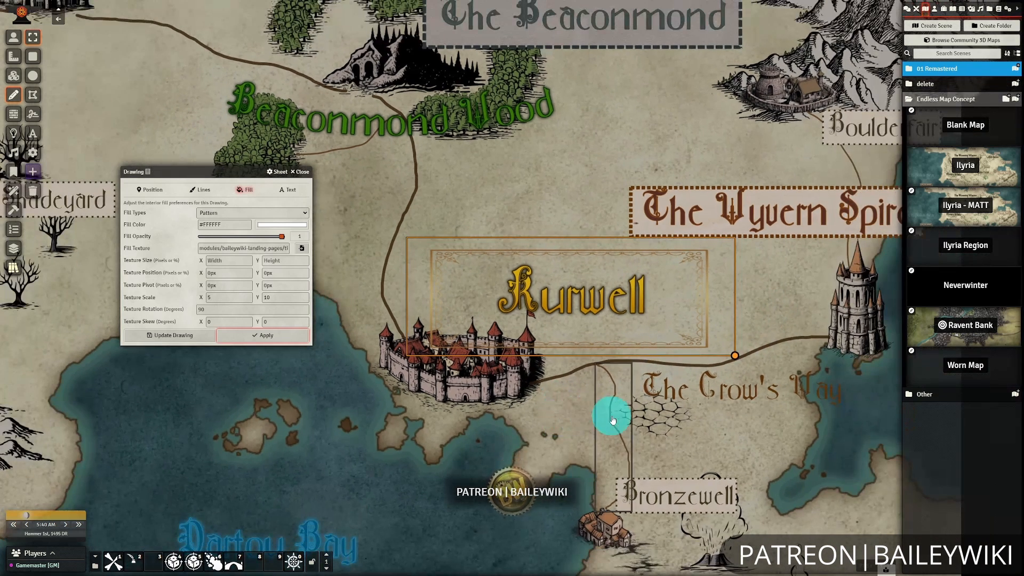
left_click(214, 307)
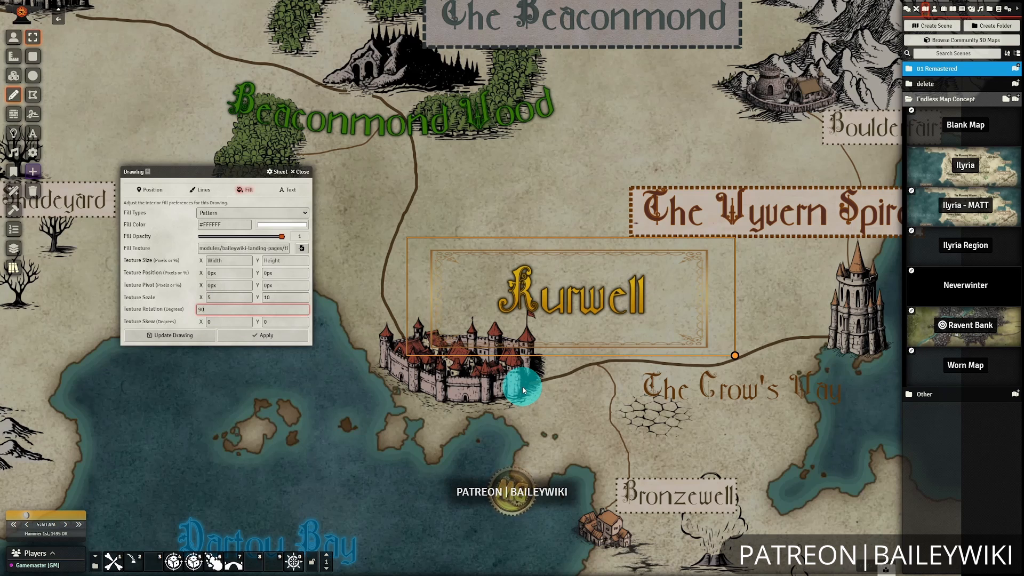
scroll(442, 387, "down", 6)
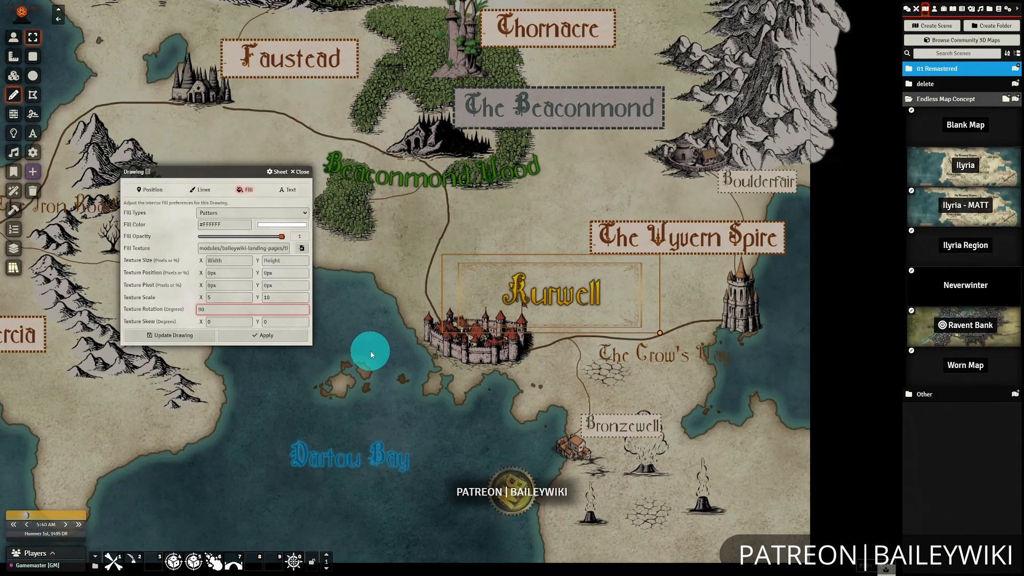
left_click(288, 189)
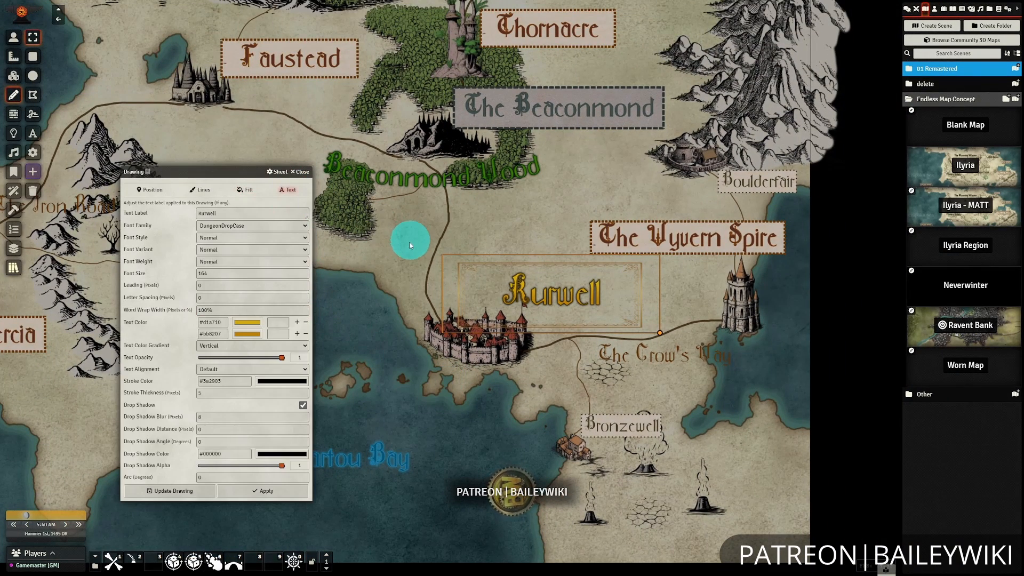
scroll(583, 373, "up", 5)
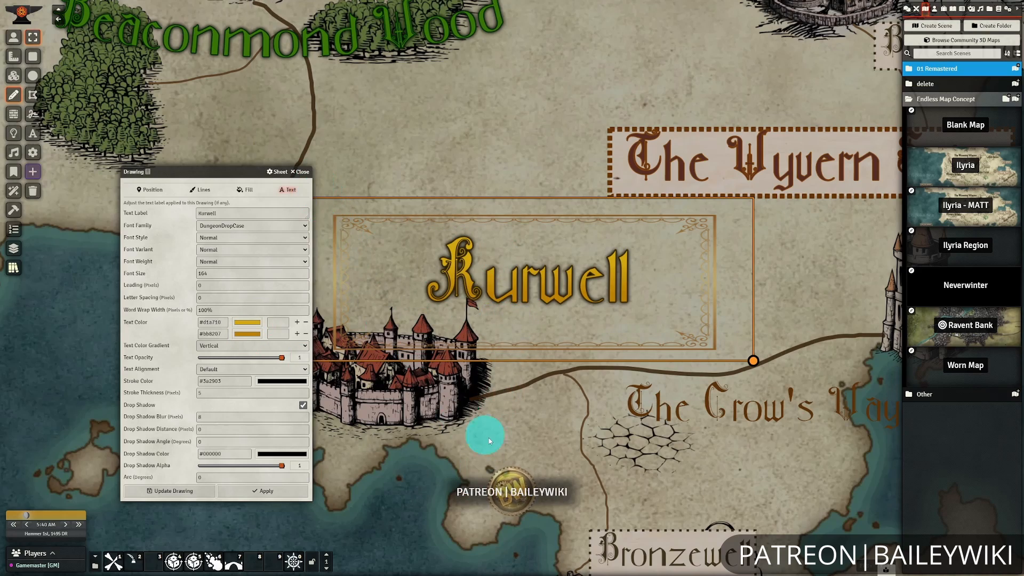
scroll(489, 437, "down", 5)
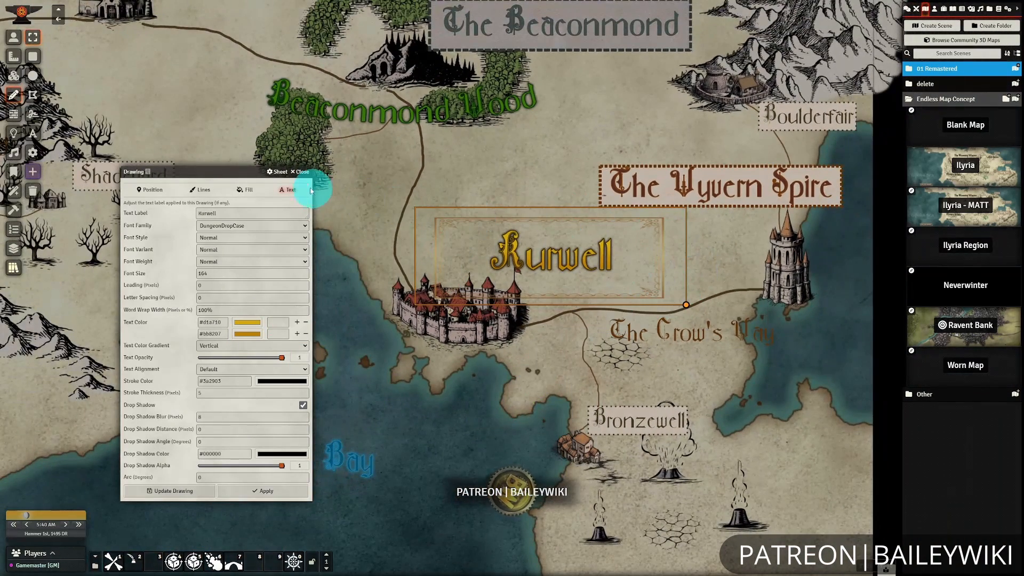
left_click(294, 173)
Open the tile browser at assets/maps/tiles/atypikk-mazenc/structures and move it aside to uncover the map's southern peninsula.
scroll(357, 371, "down", 5)
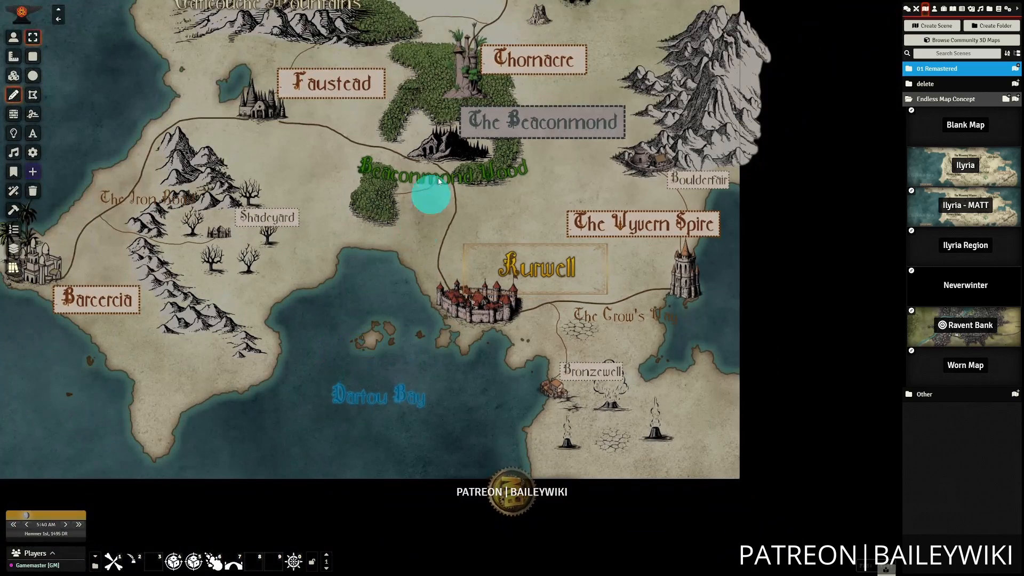
left_click_drag(370, 274, 370, 366)
scroll(366, 358, "up", 4)
scroll(355, 365, "down", 4)
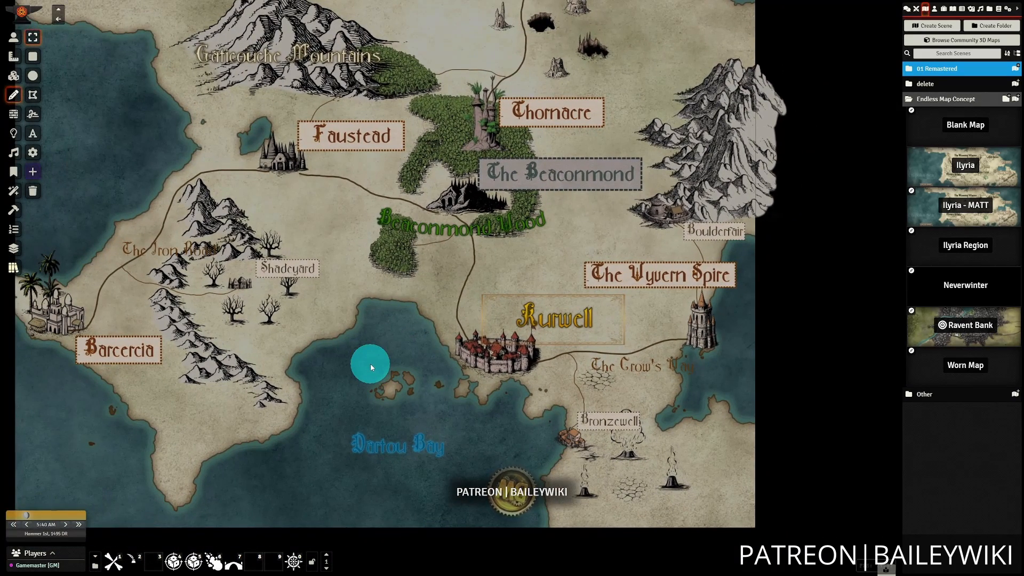
mouse_move(403, 340)
left_mouse_down()
mouse_move(430, 338)
mouse_move(427, 356)
left_mouse_up()
left_click(13, 76)
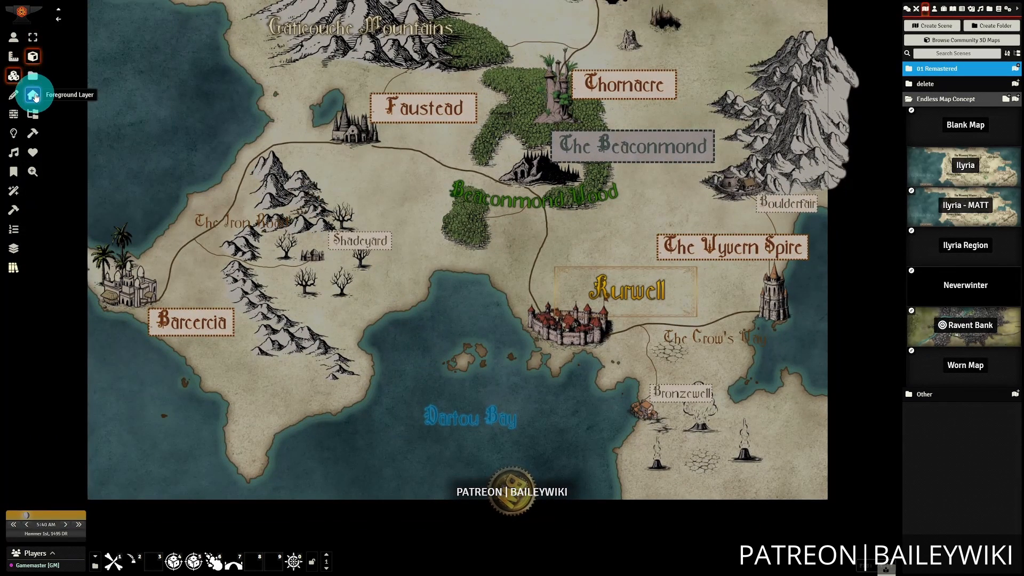
left_click(33, 76)
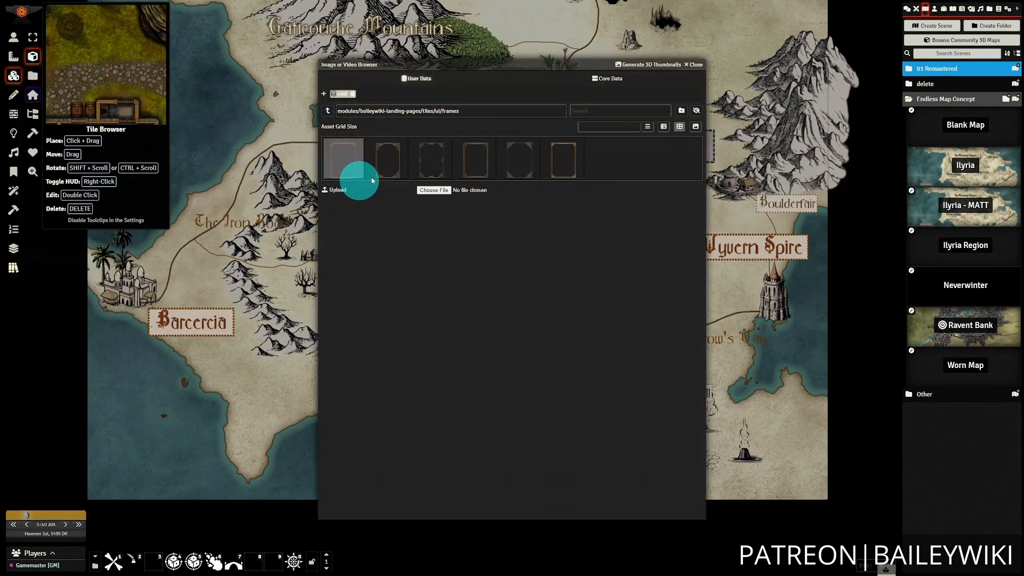
left_click(342, 94)
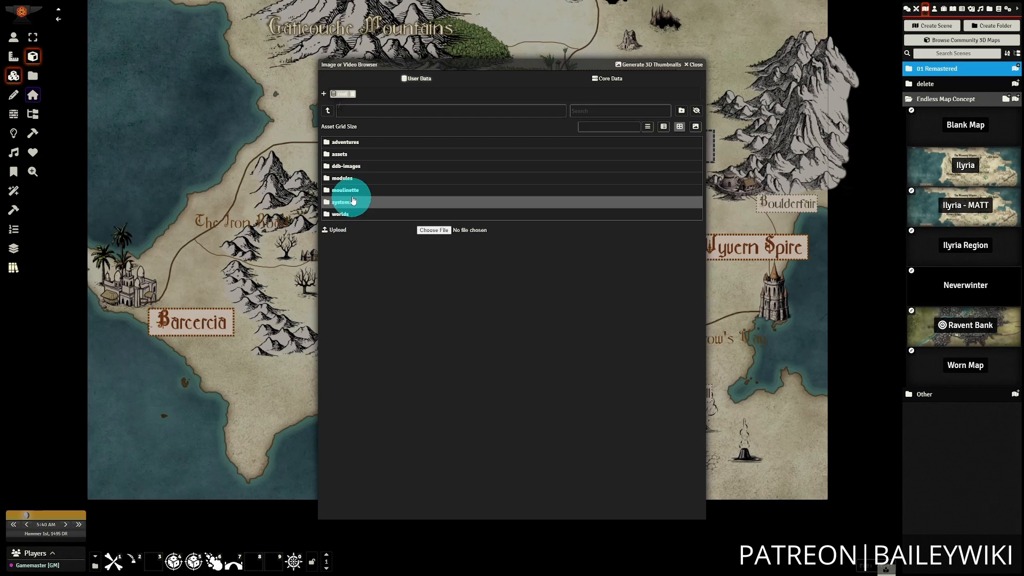
left_click(343, 154)
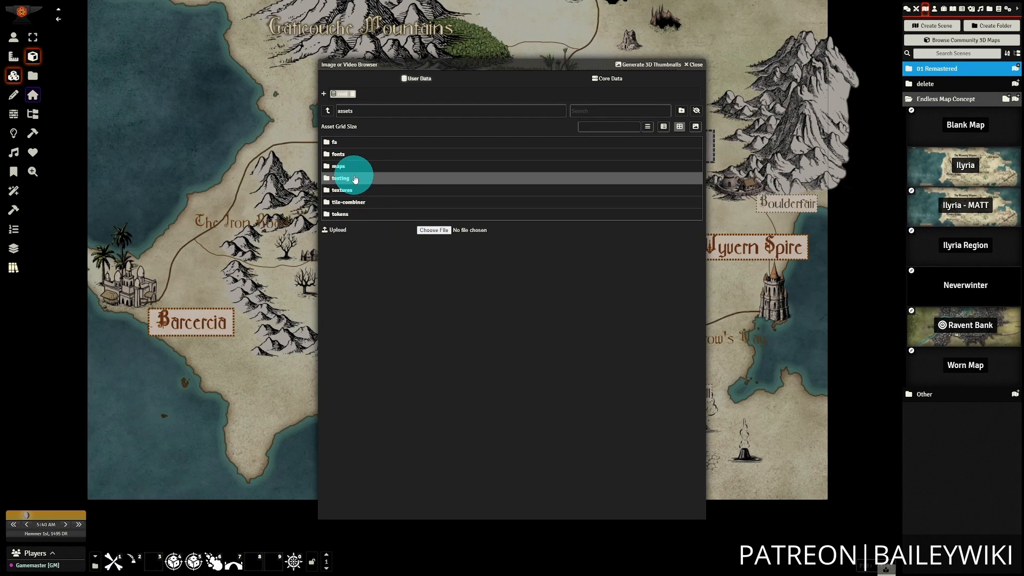
left_click(346, 167)
left_click(349, 188)
left_click(361, 143)
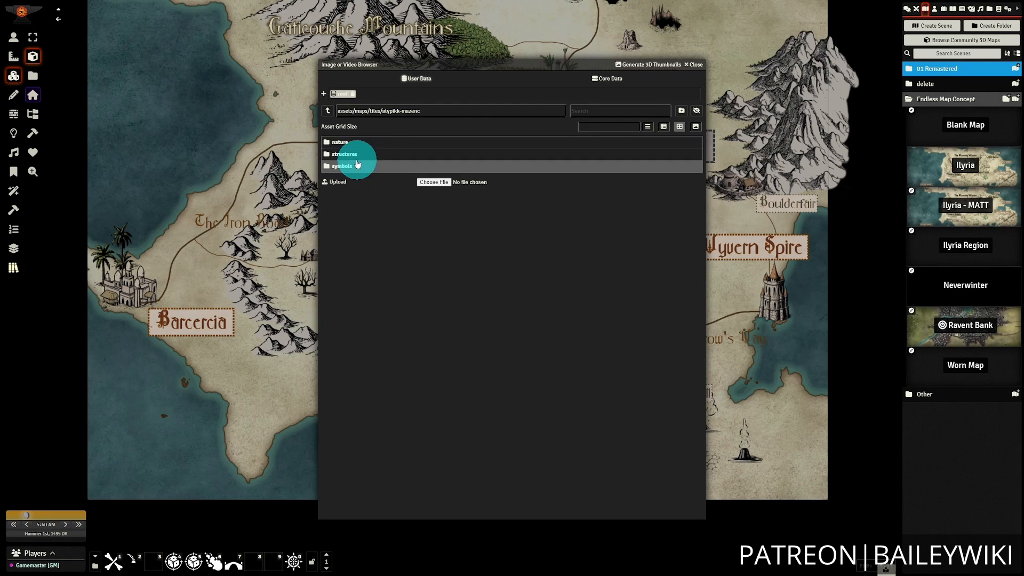
left_click(357, 156)
left_click_drag(484, 66, 691, 22)
left_click_drag(380, 438, 388, 387)
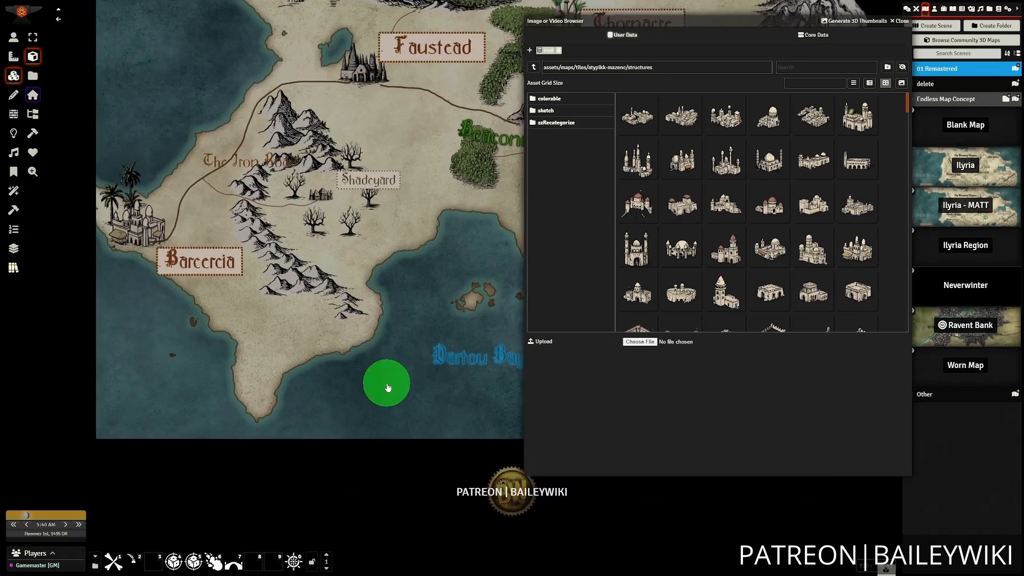
Place three different red-roofed house tiles in a cluster at the southern tip of the peninsula below Barcercia.
scroll(800, 240, "down", 10)
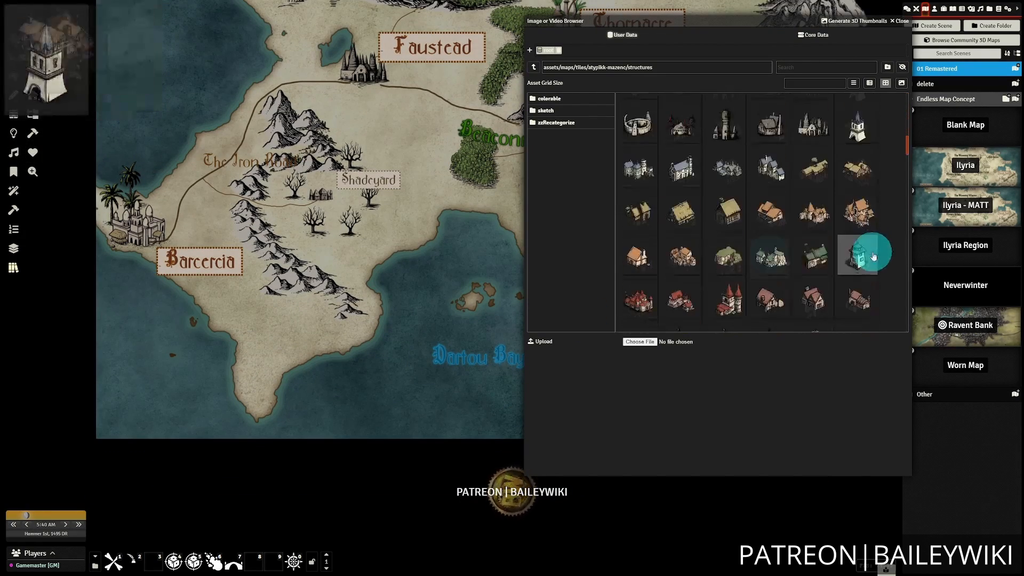
left_click_drag(849, 304, 399, 323)
scroll(400, 323, "up", 5)
left_click_drag(255, 304, 244, 337)
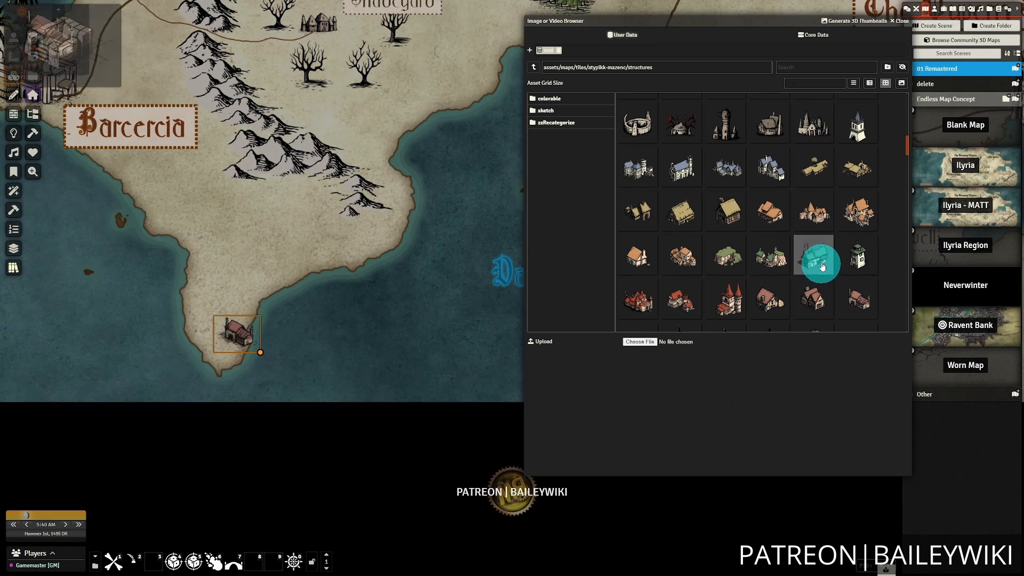
left_click_drag(822, 267, 225, 347)
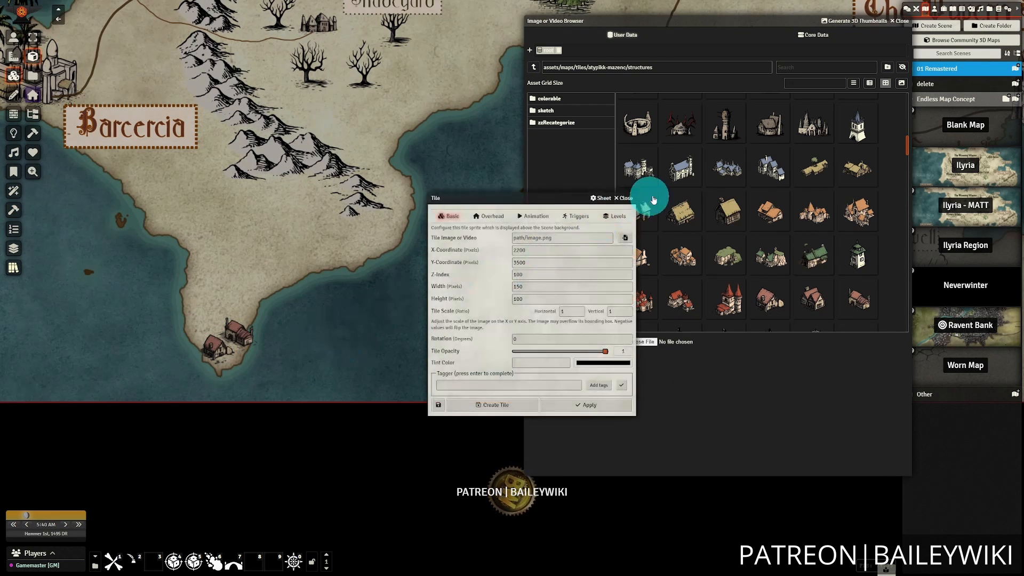
left_click(627, 197)
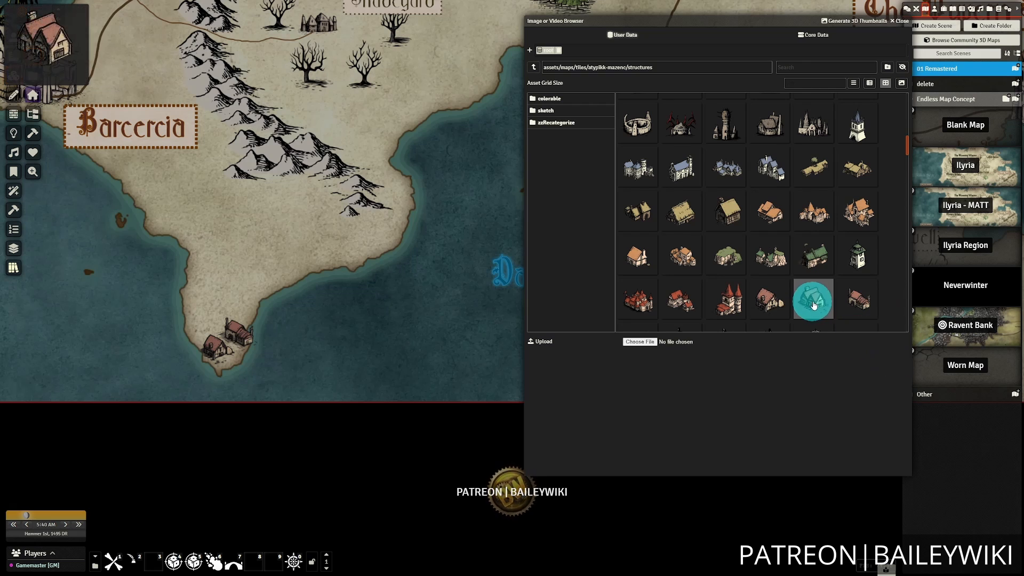
left_click_drag(815, 297, 209, 326)
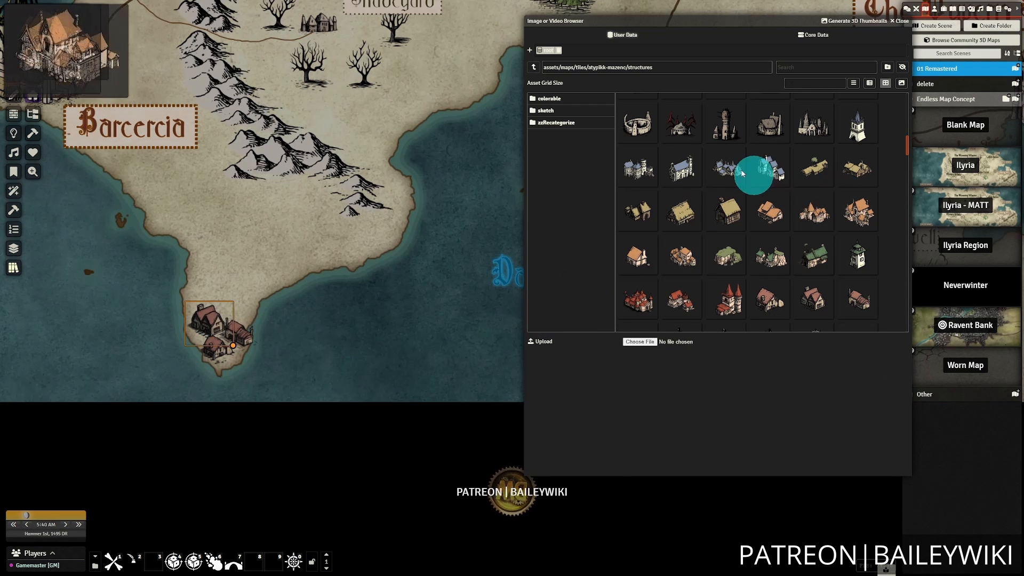
Apply the same quick tile option to each of the three houses at the peninsula's tip and deselect them.
right_click(207, 316)
left_click(172, 338)
left_click(321, 341)
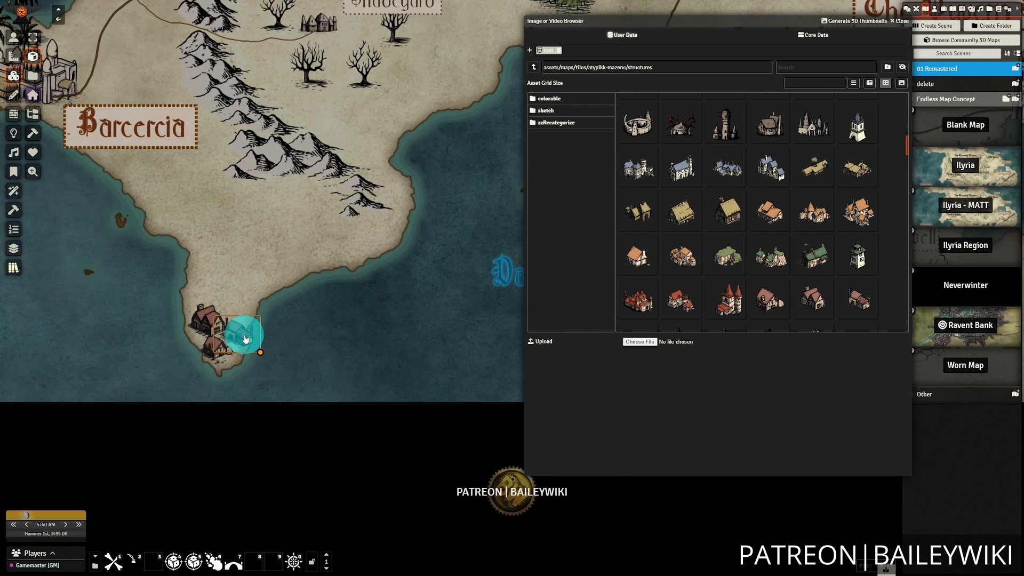
right_click(241, 338)
left_click(202, 337)
left_click(286, 363)
left_click(219, 348)
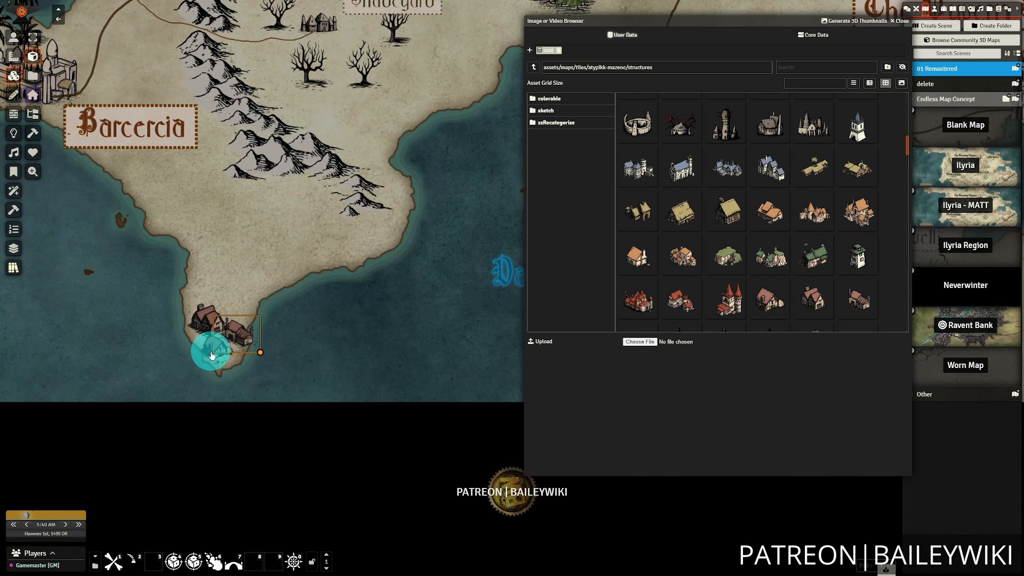
right_click(206, 360)
left_click(188, 350)
left_click(400, 339)
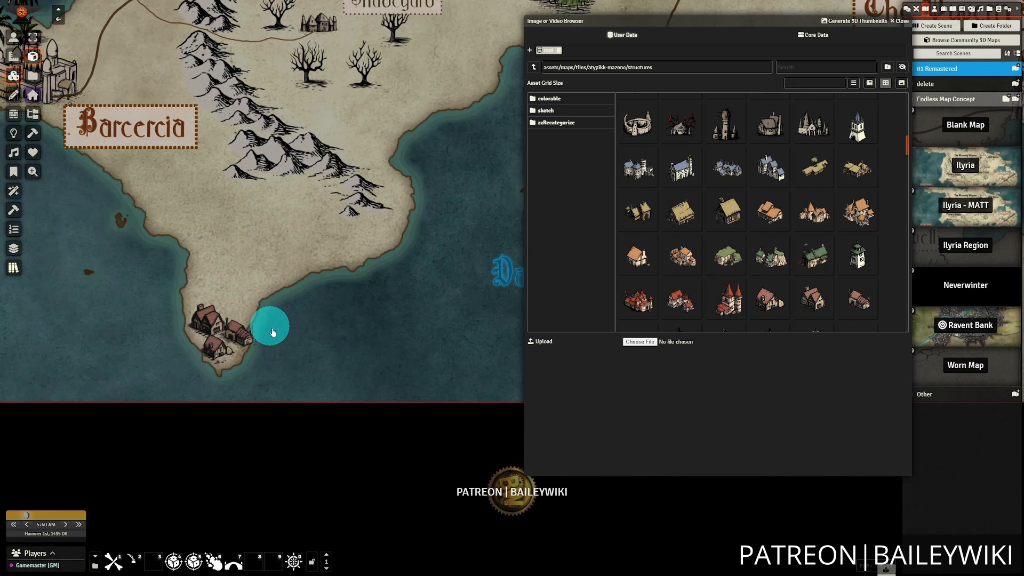
Look over the new house cluster on the peninsula and close the tile browser.
scroll(331, 332, "down", 4)
left_click(349, 421)
scroll(437, 299, "down", 3)
scroll(256, 224, "up", 5)
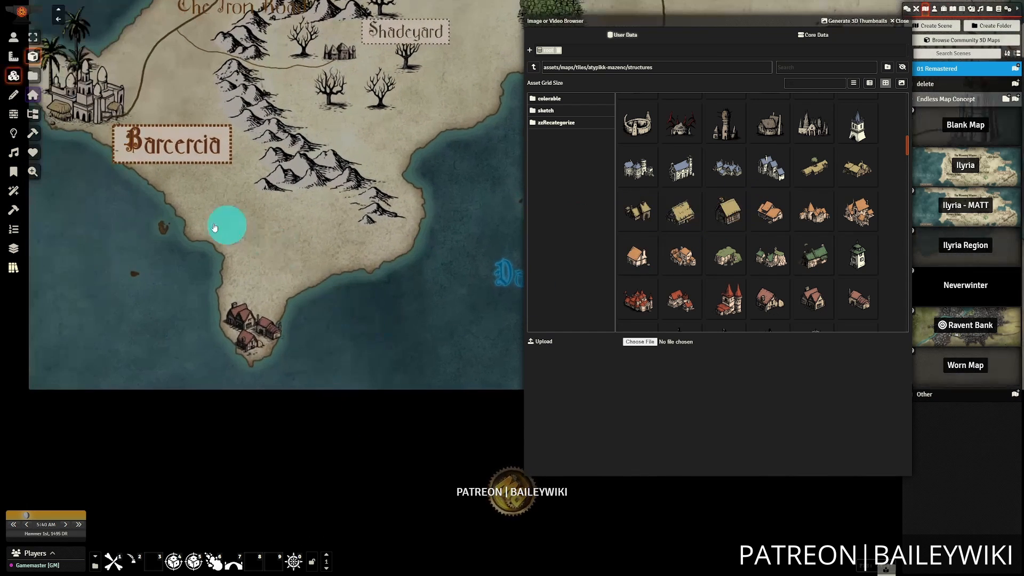
left_click(371, 355)
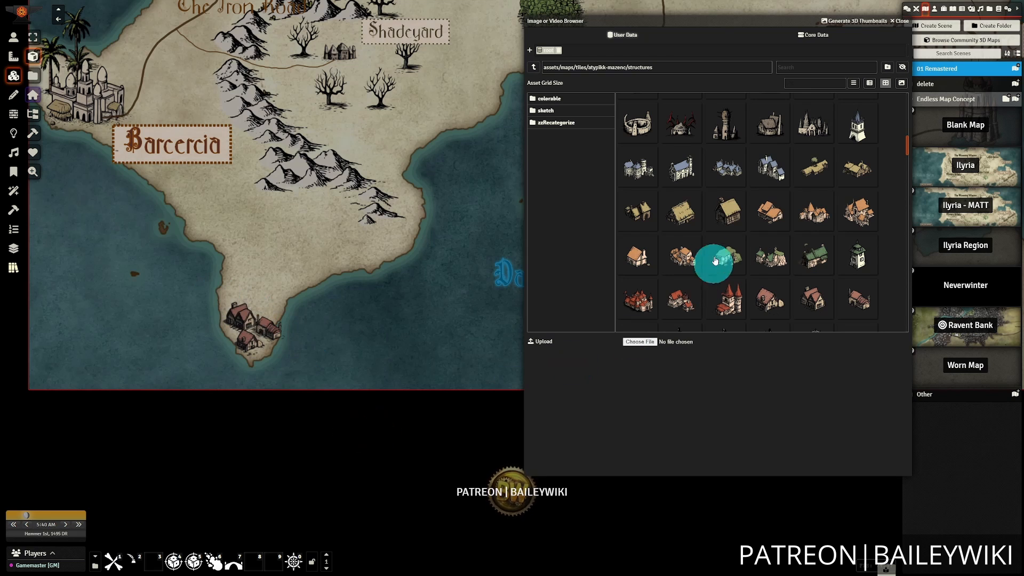
scroll(369, 304, "down", 4)
scroll(363, 403, "up", 3)
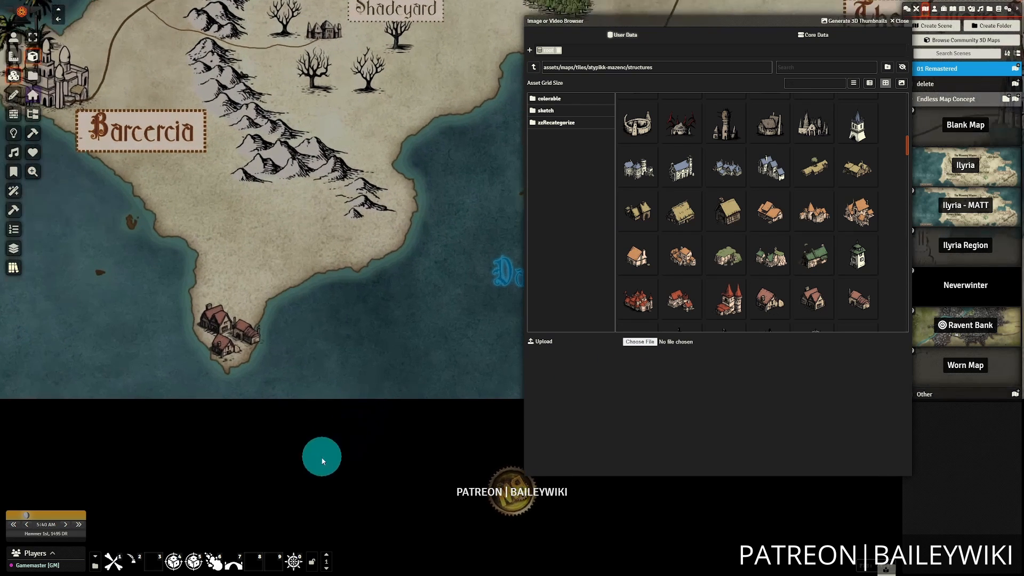
left_click(901, 20)
Draw a freehand road from the existing road beside Barcercia down to the house cluster at the peninsula's southern tip.
left_click_drag(397, 339, 475, 373)
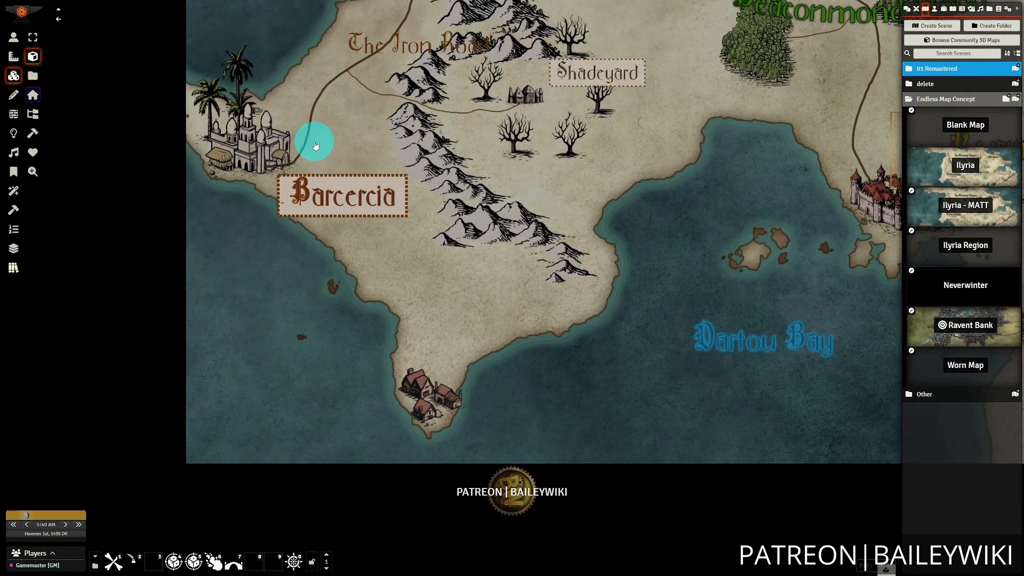
left_click(15, 103)
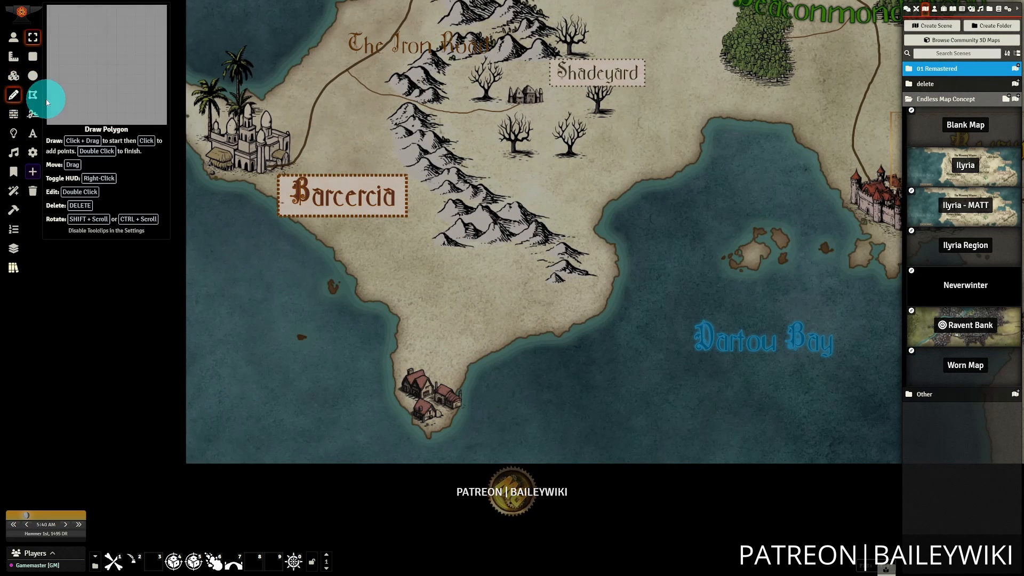
left_click(32, 115)
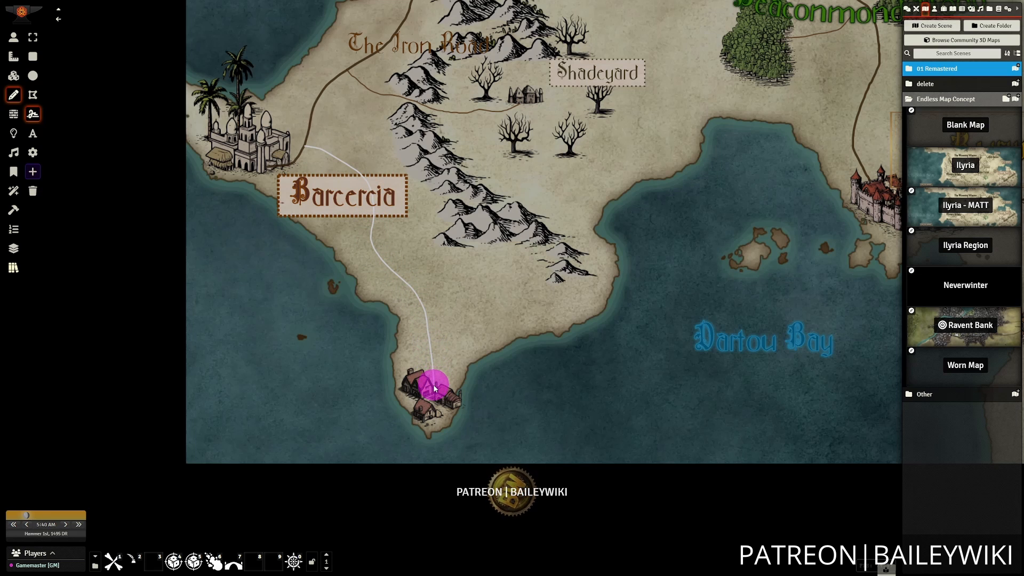
left_click_drag(581, 384, 614, 366)
scroll(614, 358, "up", 9)
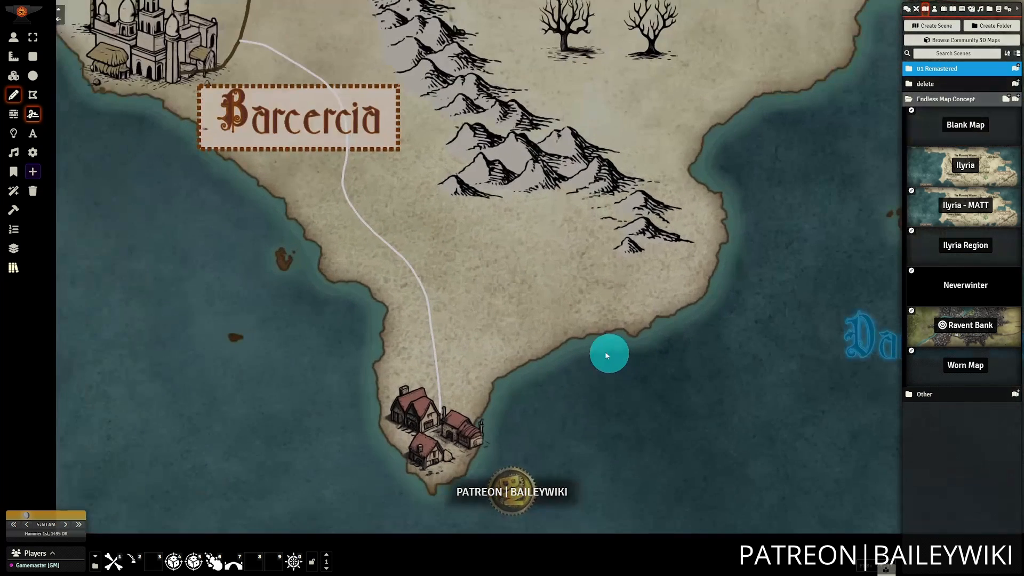
left_click_drag(494, 324, 610, 388)
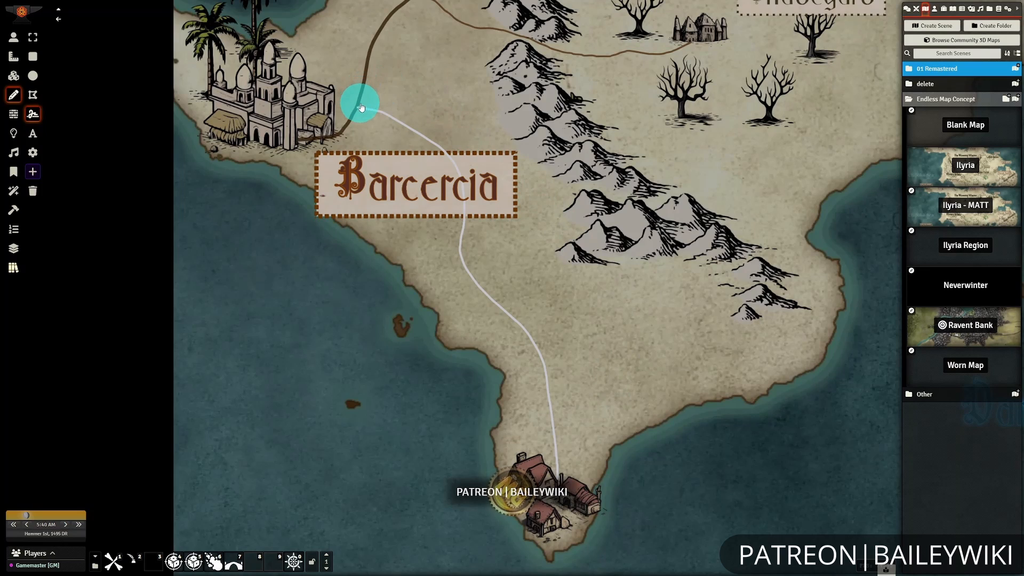
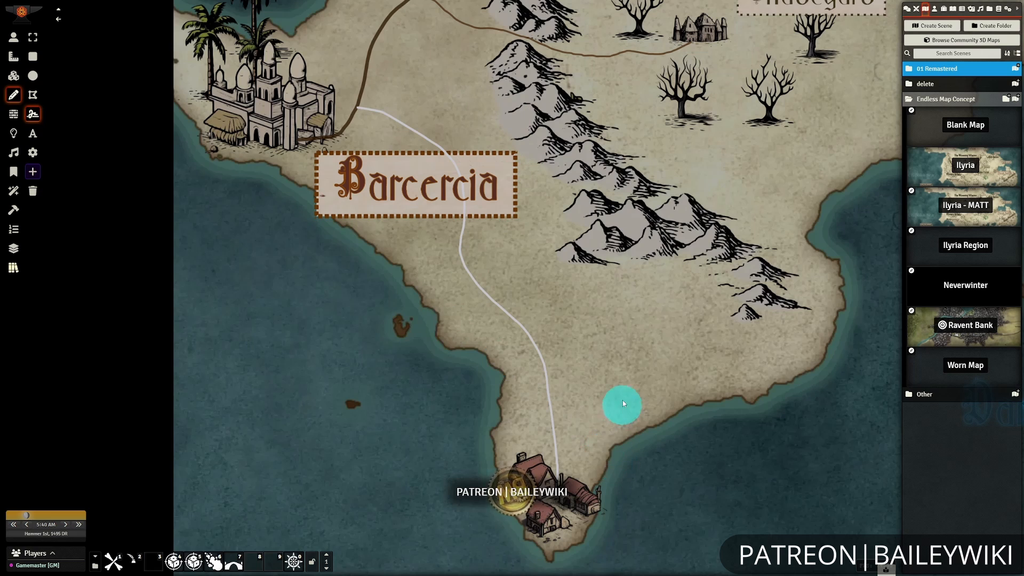
Edit the new road's points and move its end point past the houses to the shore southeast of them.
left_click_drag(623, 402, 612, 315)
left_click(32, 37)
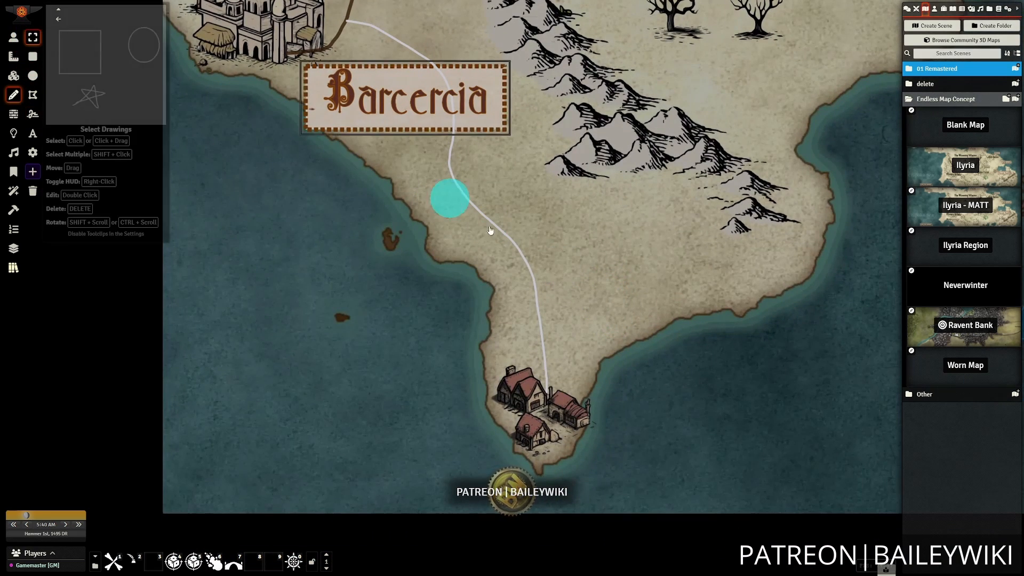
left_click(529, 256)
left_click(318, 18)
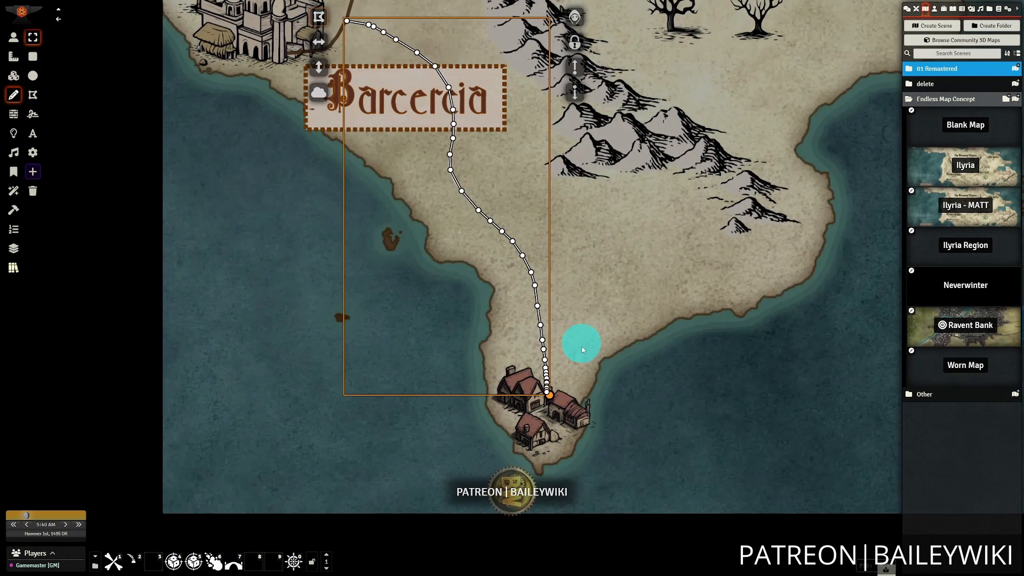
left_click_drag(547, 398, 587, 462)
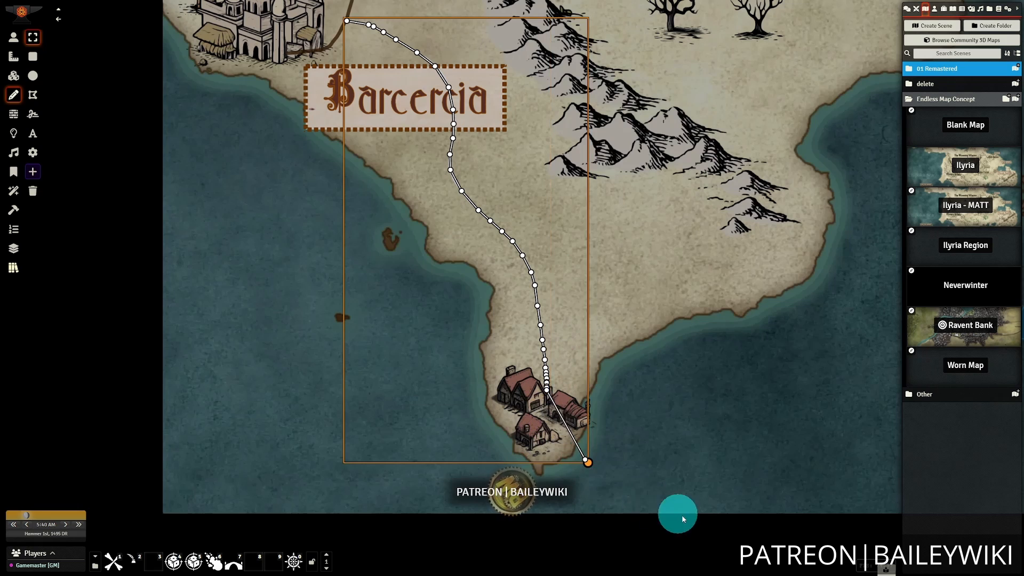
left_click(13, 36)
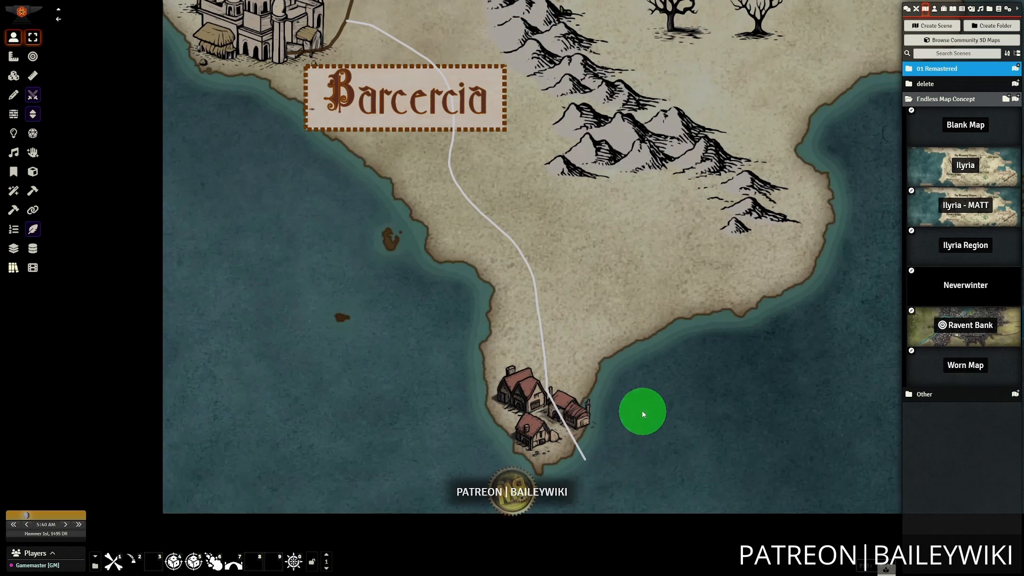
Delete the road's end point at the southeastern shore so the road ends at the houses, and finish editing its points.
left_click_drag(642, 410, 613, 375)
scroll(519, 223, "down", 3)
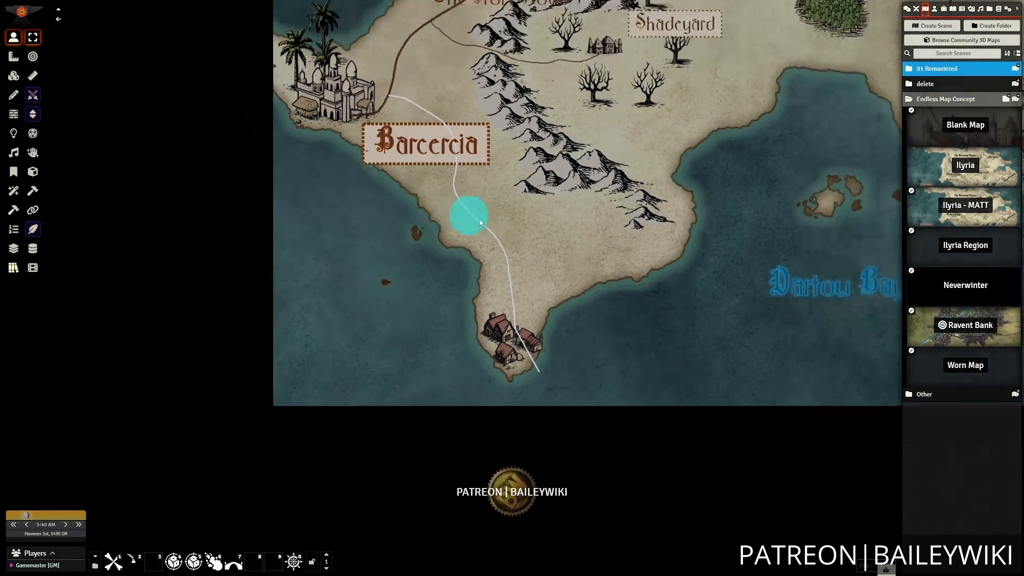
left_click(13, 94)
right_click(502, 251)
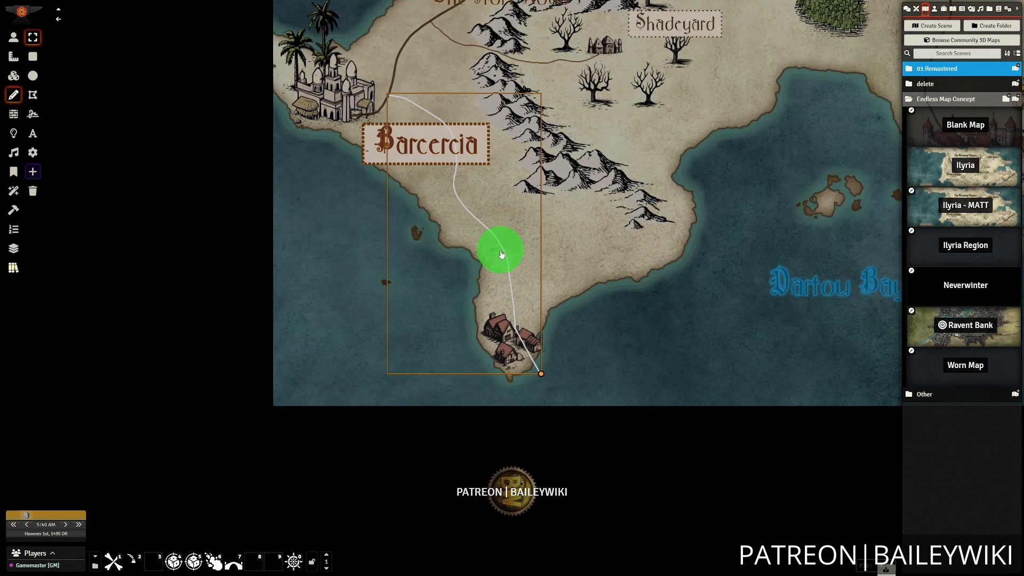
left_click(373, 95)
scroll(576, 320, "up", 8)
scroll(616, 366, "up", 8)
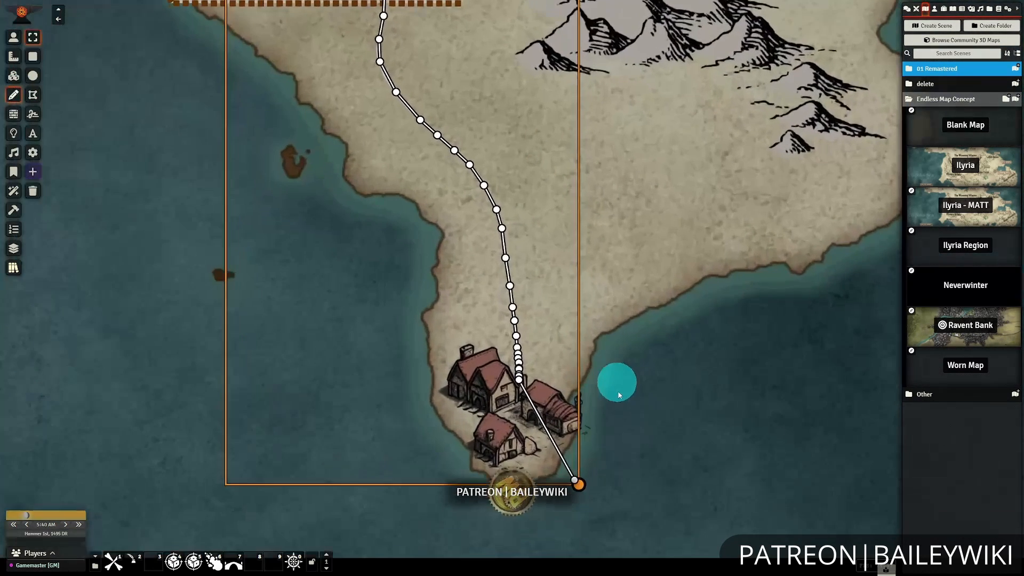
left_click(574, 483)
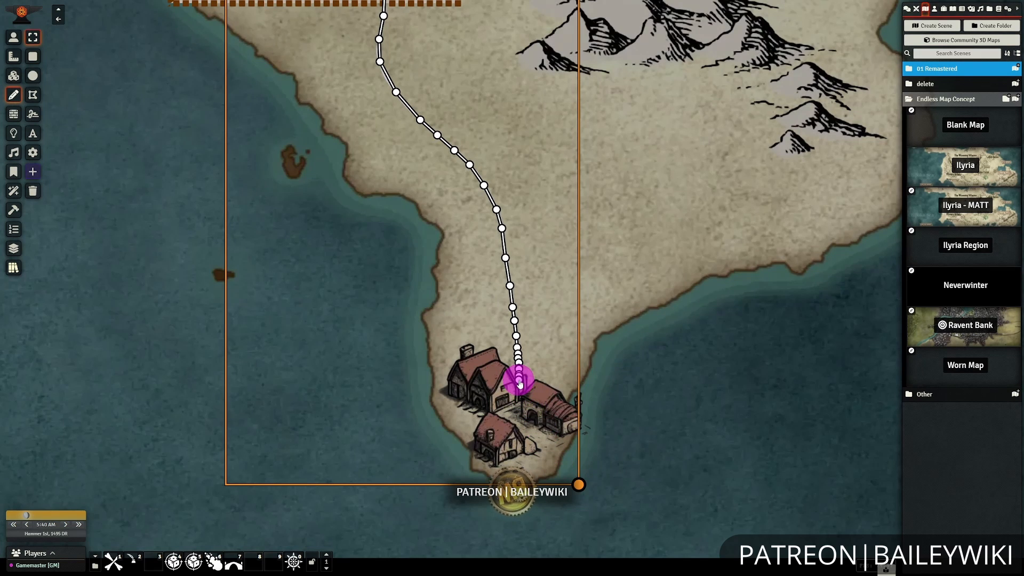
left_click_drag(520, 383, 521, 378)
scroll(684, 418, "down", 4)
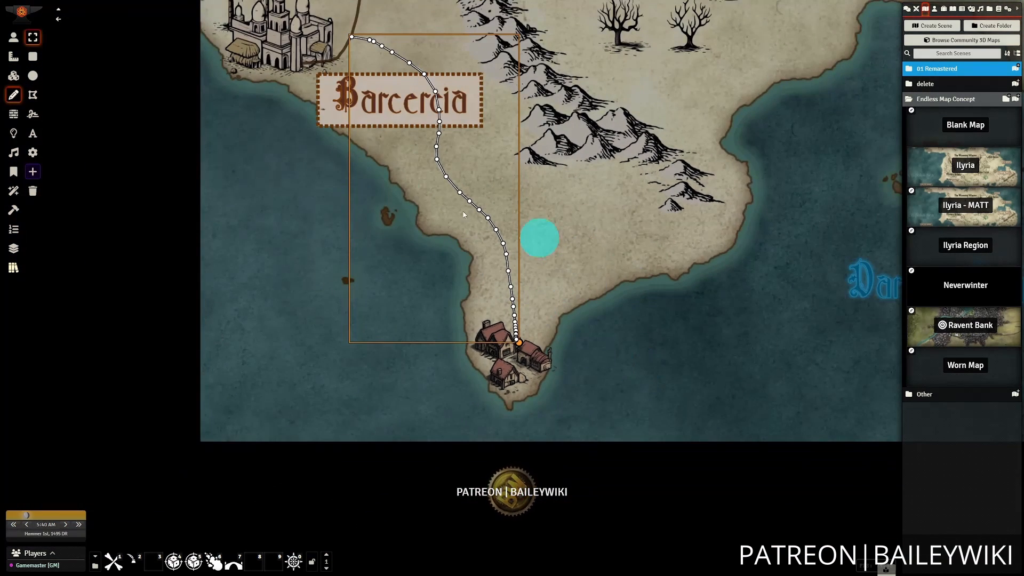
right_click(428, 147)
left_click(328, 35)
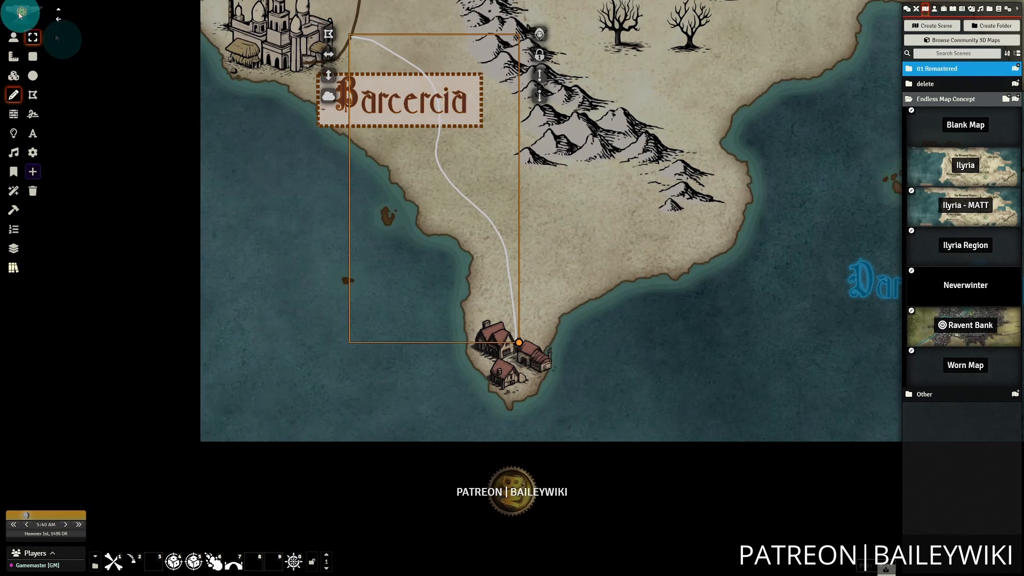
Bring the framed Barcercia label in front of the new road.
left_click(13, 37)
left_click_drag(342, 77, 346, 83)
left_click_drag(592, 275, 596, 327)
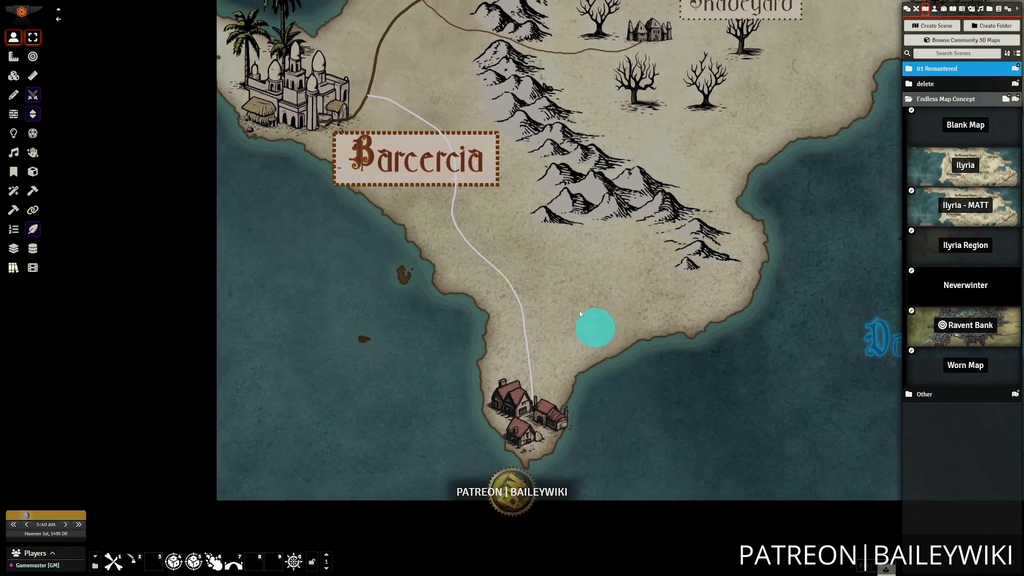
left_click(14, 95)
right_click(345, 154)
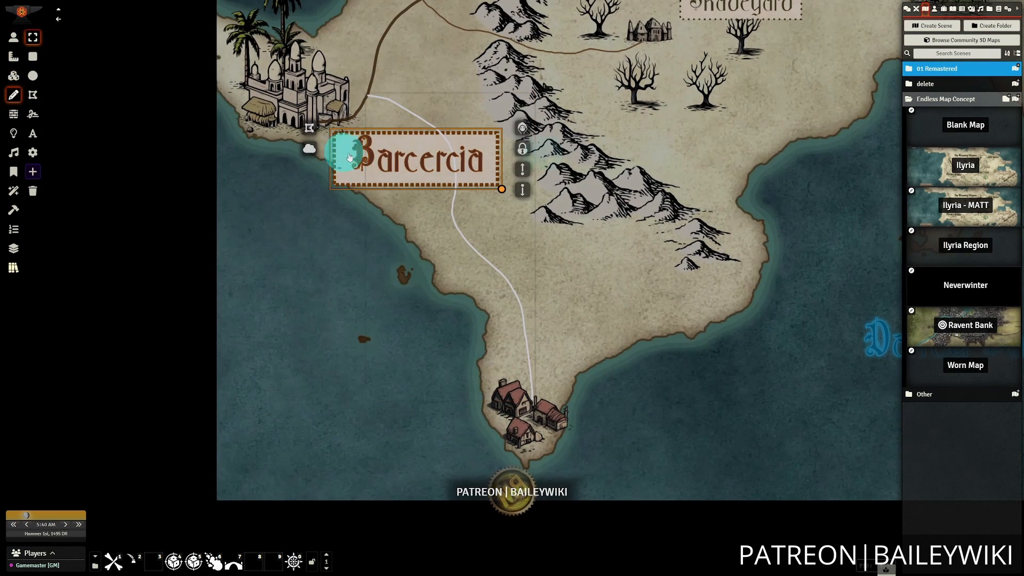
left_click(523, 169)
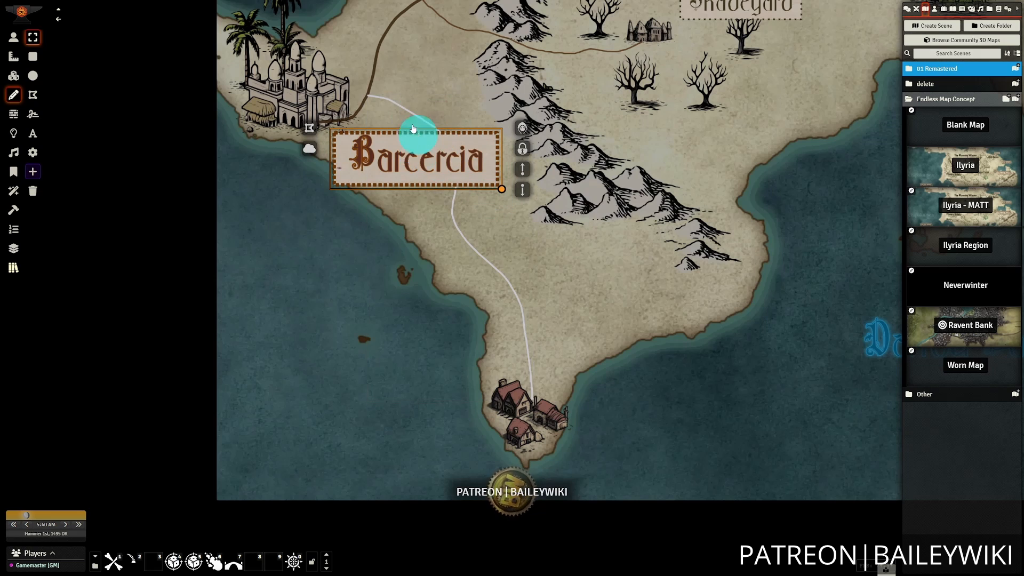
left_click(13, 38)
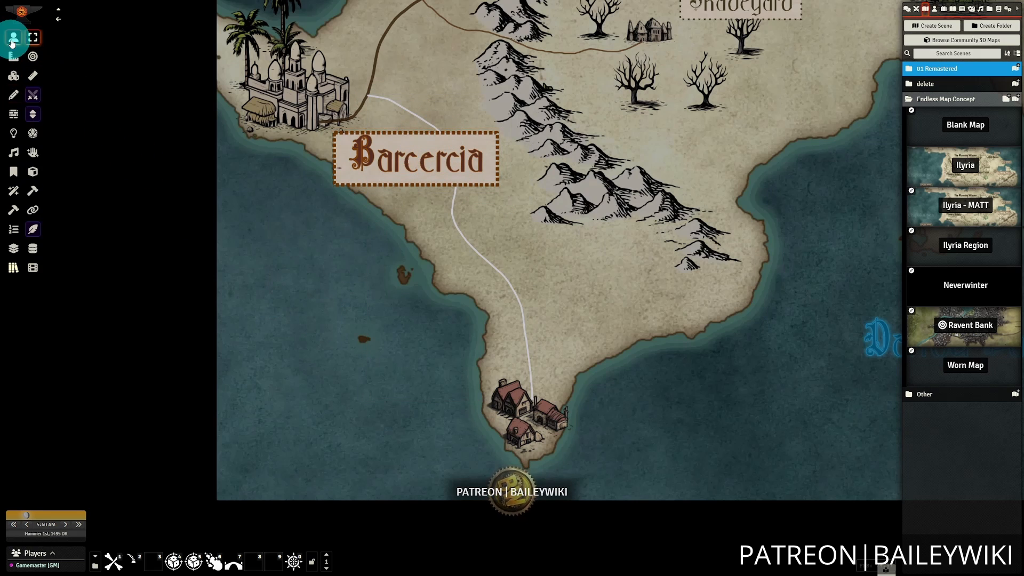
Give the new southern road the text label "Subscriber's Way" and update the drawing.
left_click(13, 95)
double_click(497, 263)
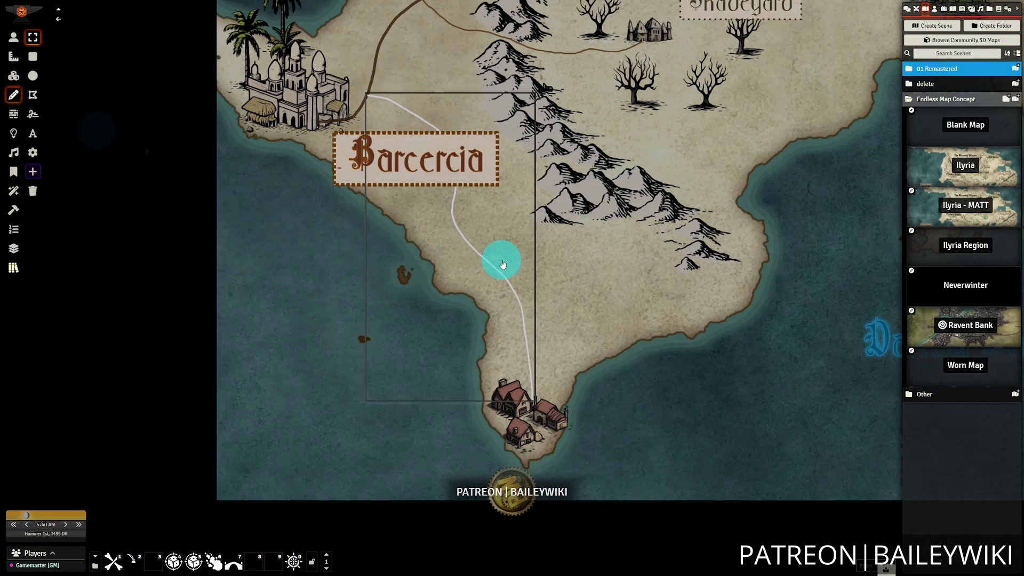
left_click_drag(535, 222, 712, 206)
left_click(760, 226)
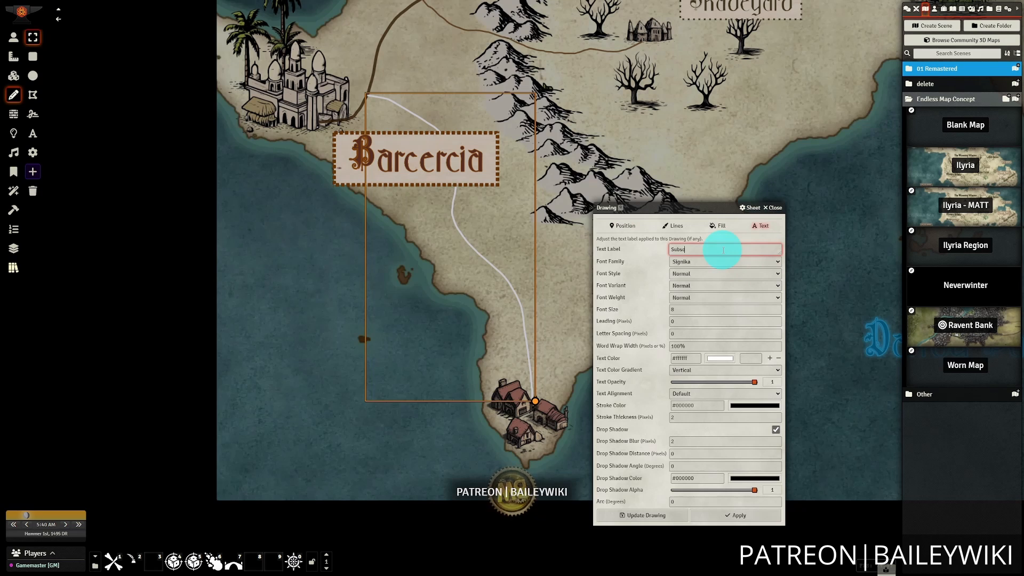
left_click(679, 514)
Apply the "Label - Road - Major - ADT" preset to the Subscriber's Way road and close the presets.
scroll(476, 247, "up", 1)
scroll(620, 96, "down", 2)
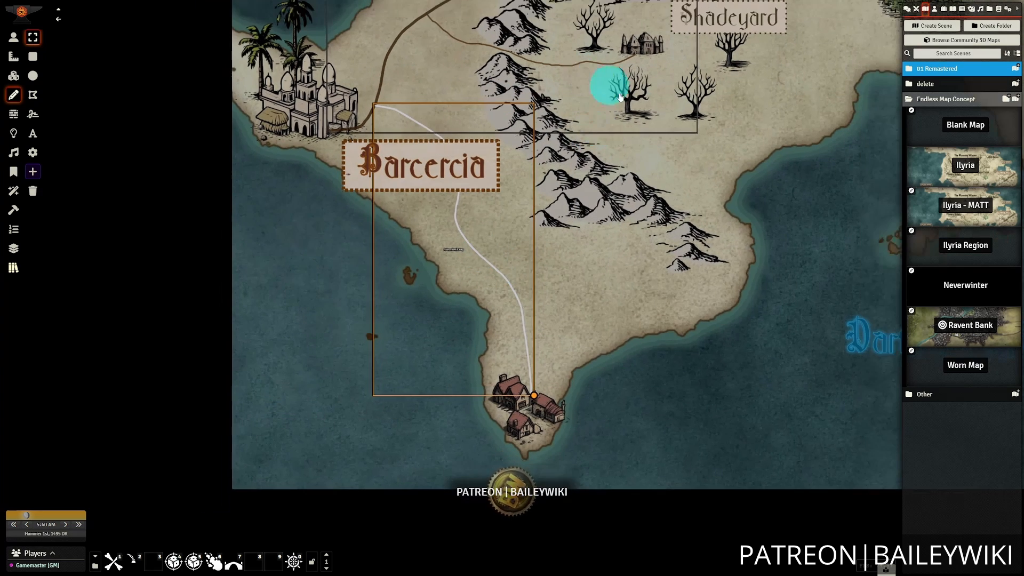
scroll(620, 96, "down", 3)
left_click_drag(737, 400, 726, 459)
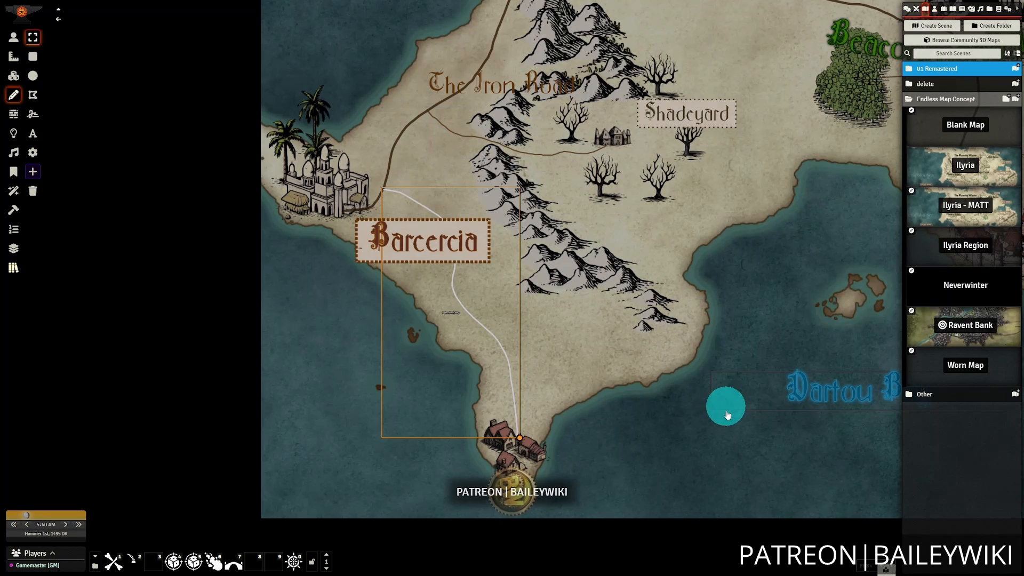
left_click_drag(727, 411, 761, 348)
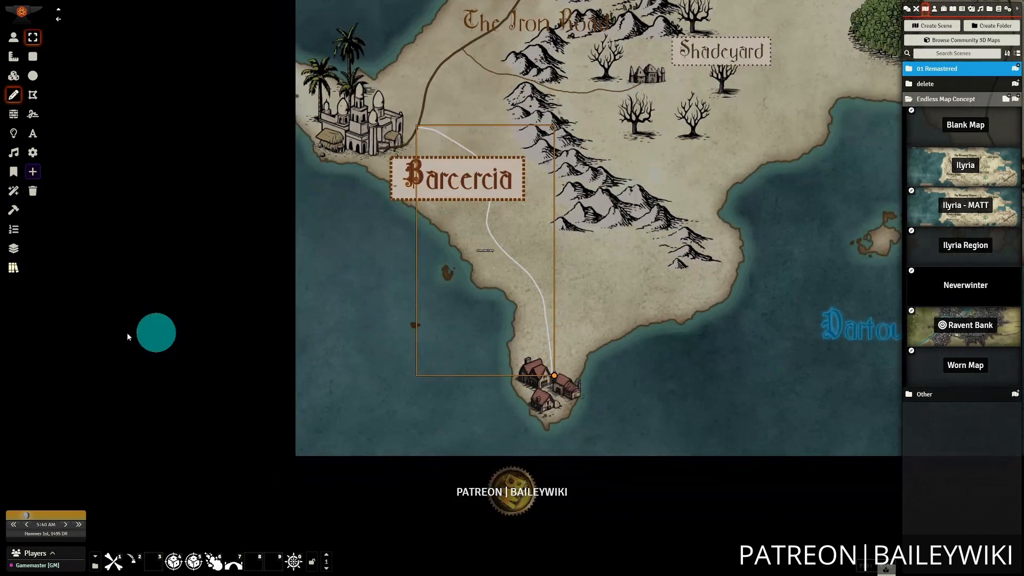
left_click(14, 269)
left_click_drag(85, 110, 187, 85)
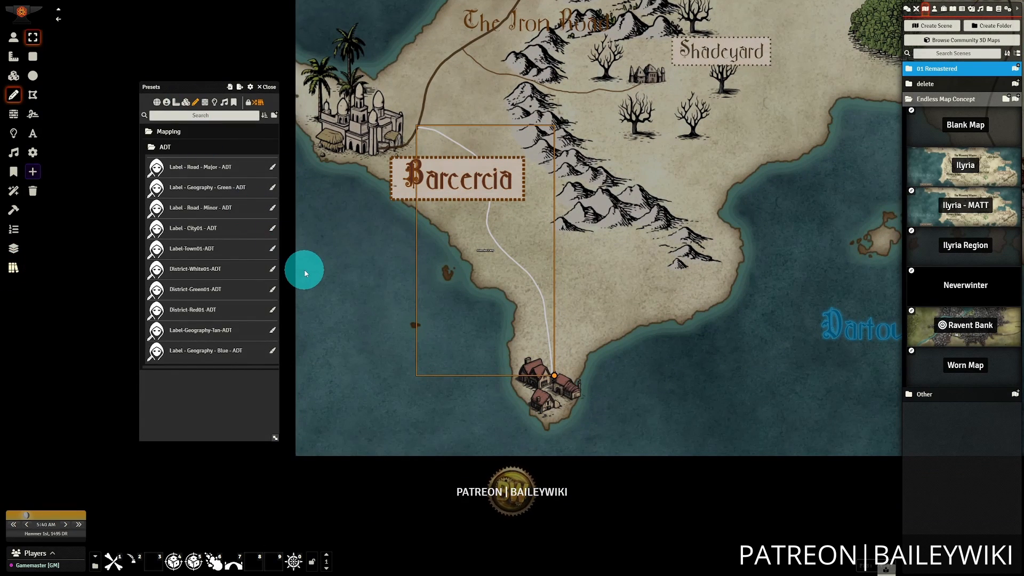
left_click(272, 170)
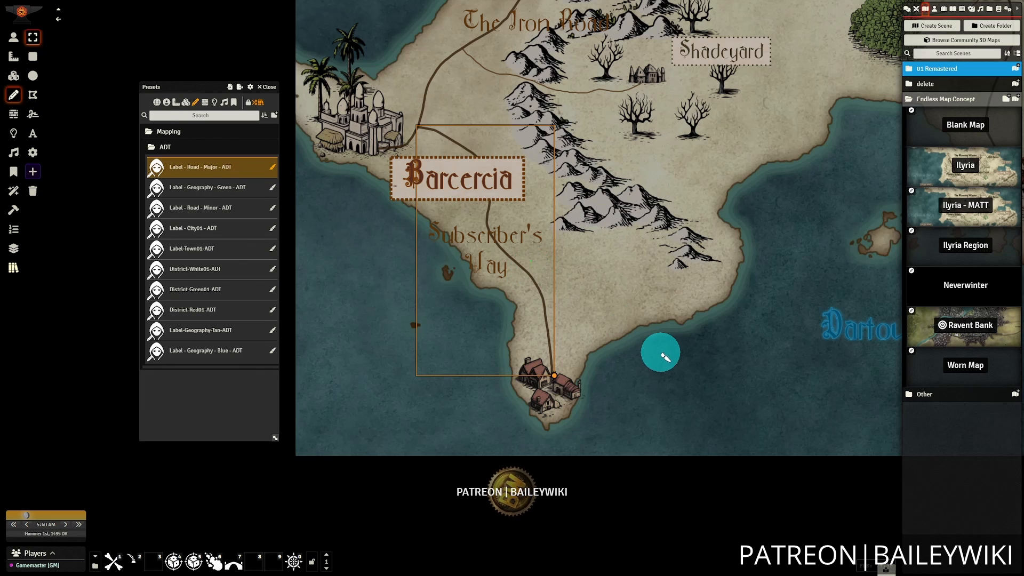
scroll(658, 343, "up", 1)
scroll(741, 406, "up", 1)
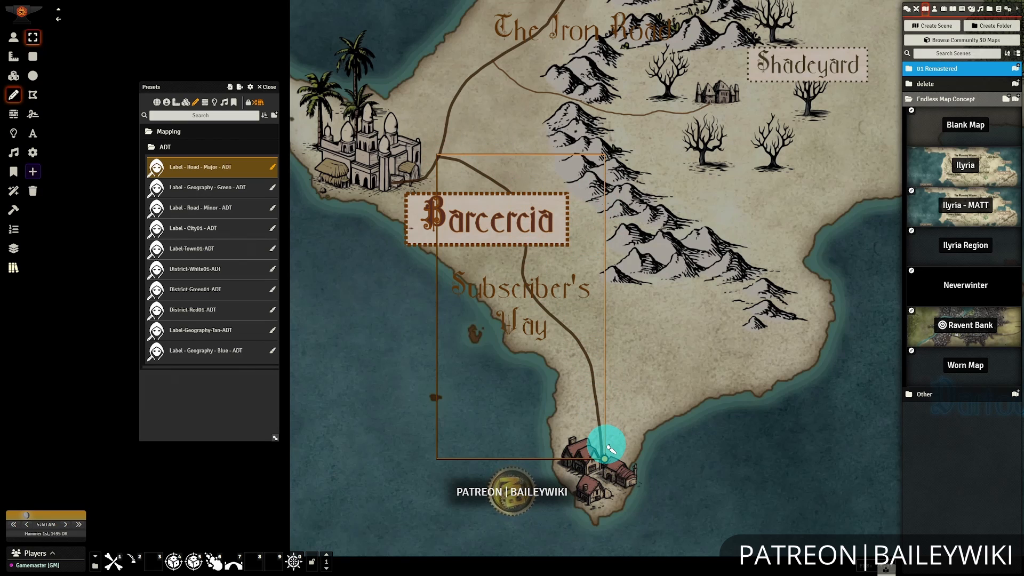
scroll(606, 347, "up", 2)
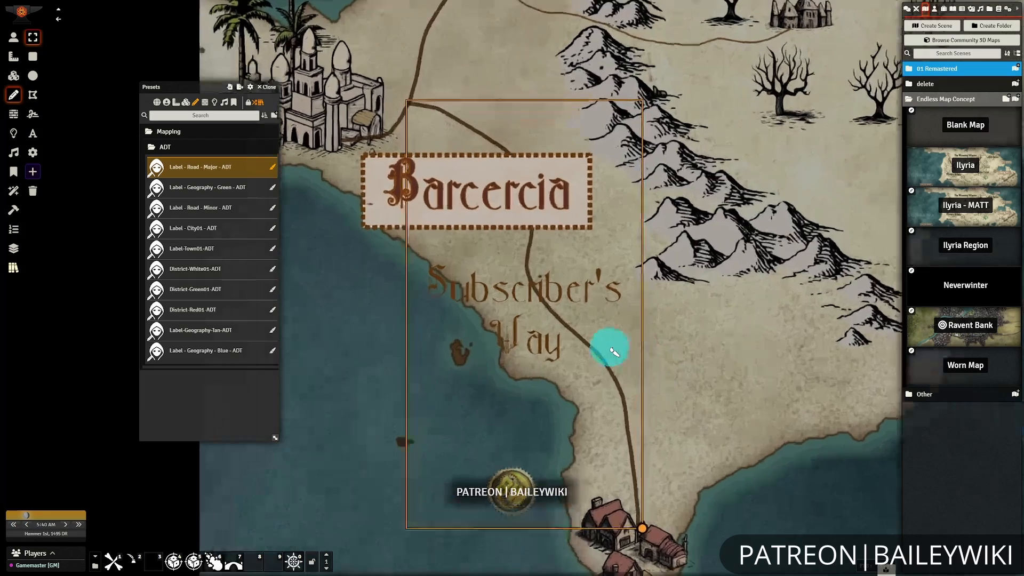
left_click(272, 91)
Deselect the restyled road and look over it and its label against the surrounding region.
scroll(601, 332, "up", 1)
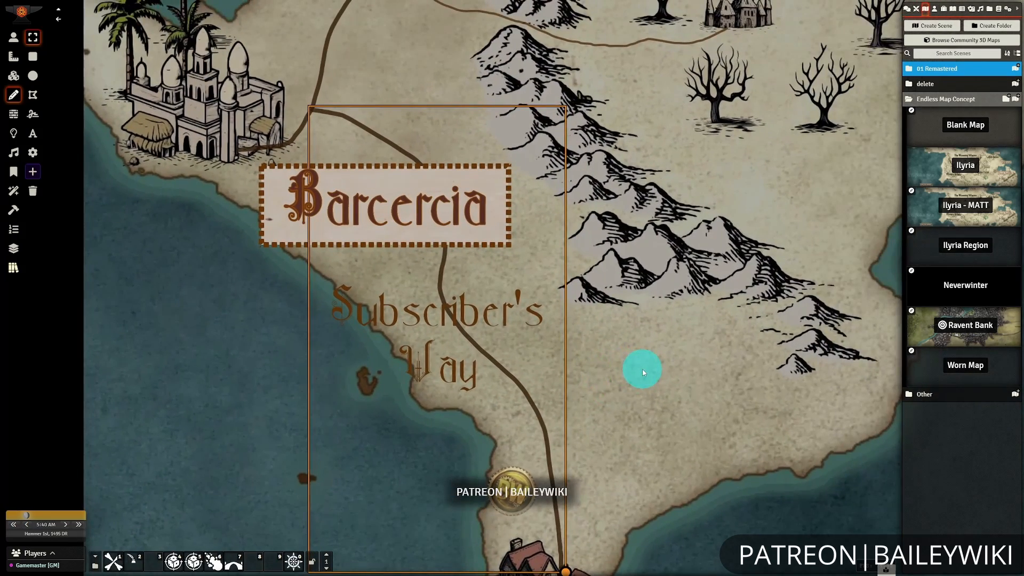
scroll(641, 340, "down", 9)
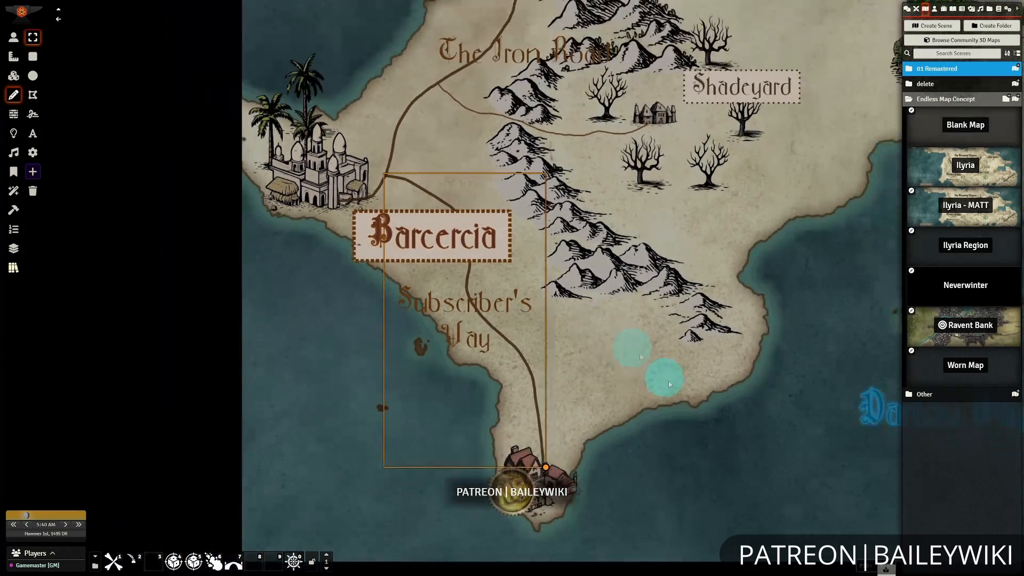
left_click(603, 328)
scroll(725, 370, "up", 4)
mouse_move(603, 328)
left_mouse_down()
mouse_move(726, 369)
mouse_move(573, 327)
left_mouse_up()
scroll(573, 327, "down", 10)
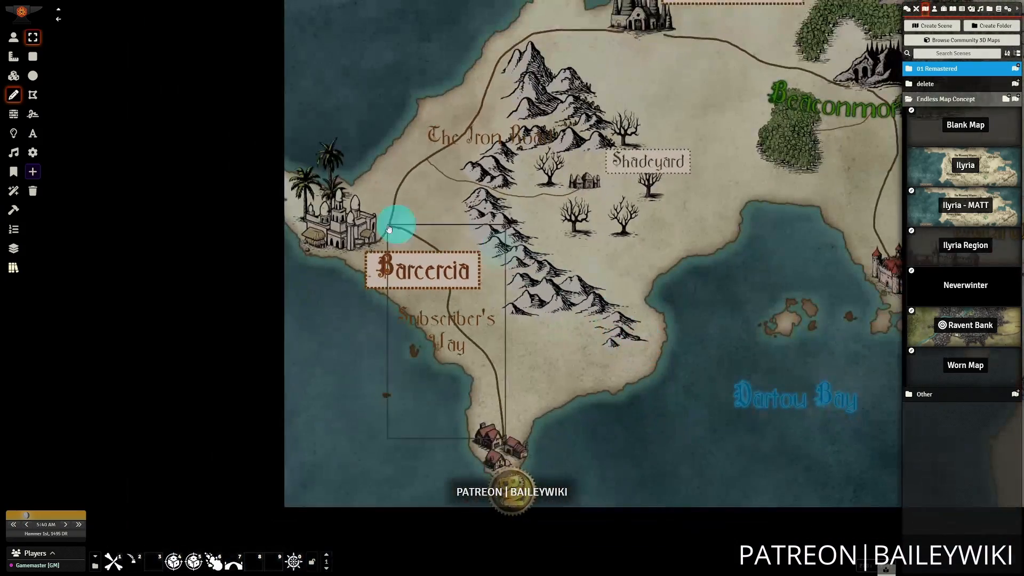
left_click_drag(647, 334, 625, 309)
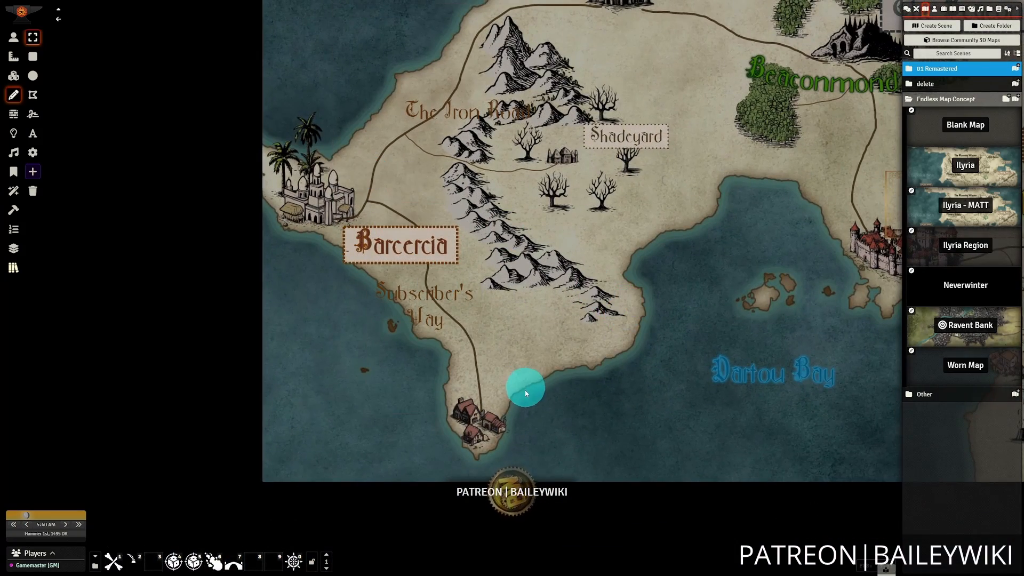
left_click_drag(528, 312, 539, 317)
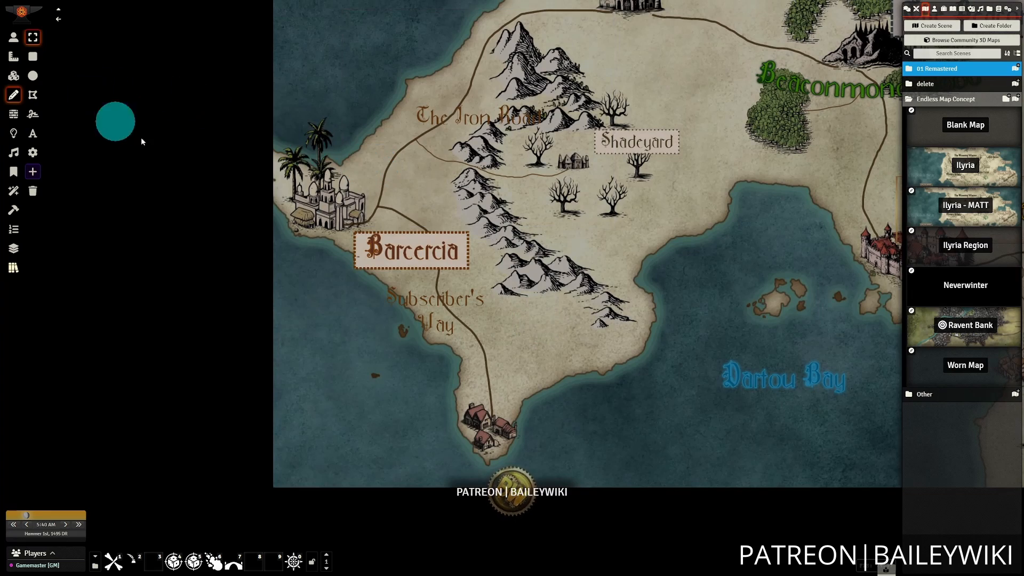
left_click_drag(663, 215, 672, 137)
Add a text box with the label "Port O Call" just northeast of the house cluster at the peninsula's tip.
scroll(534, 196, "up", 12)
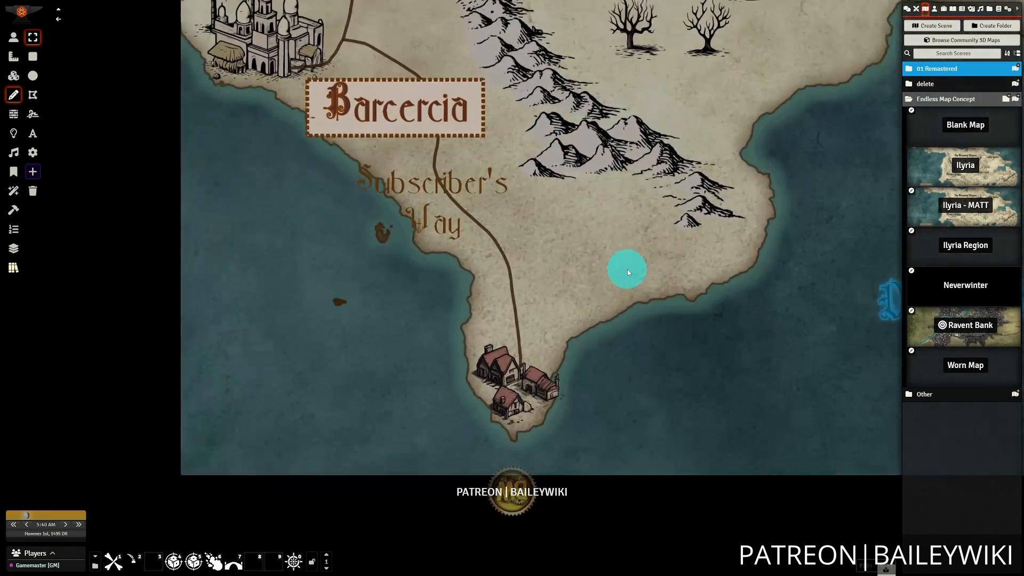
left_click_drag(626, 271, 538, 245)
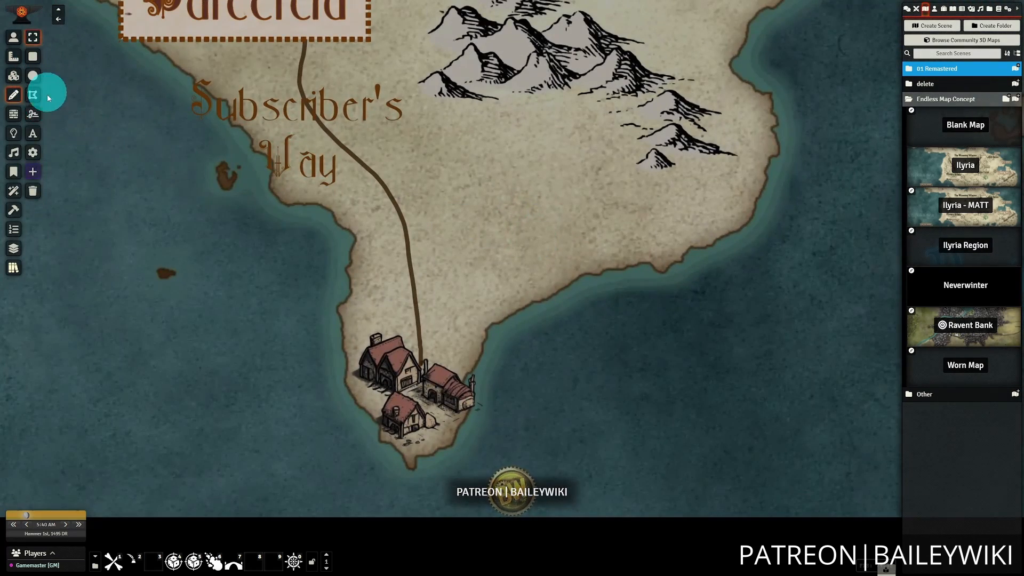
left_click(33, 133)
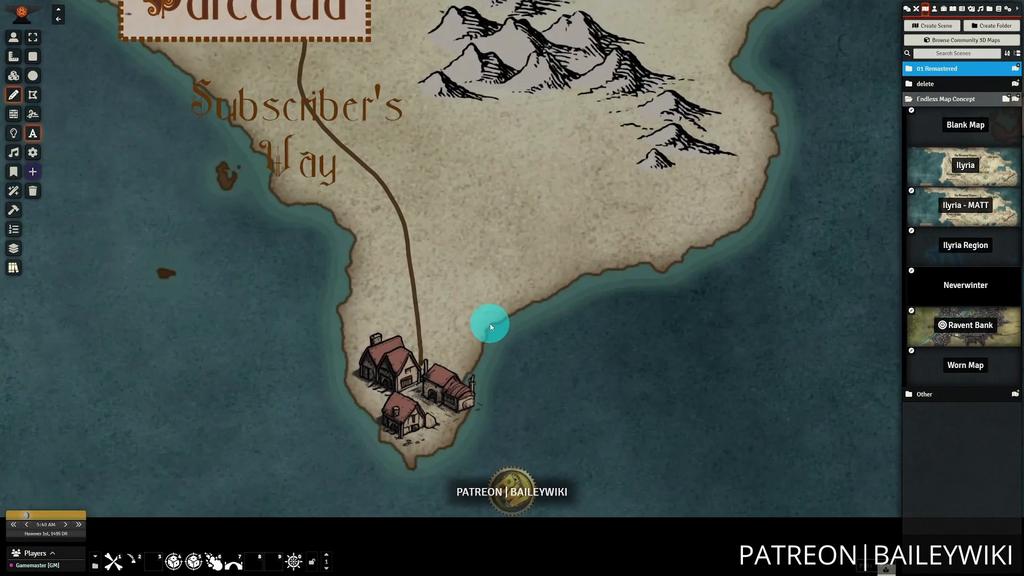
left_click(422, 288)
double_click(541, 329)
type("Port O Call")
left_click(464, 537)
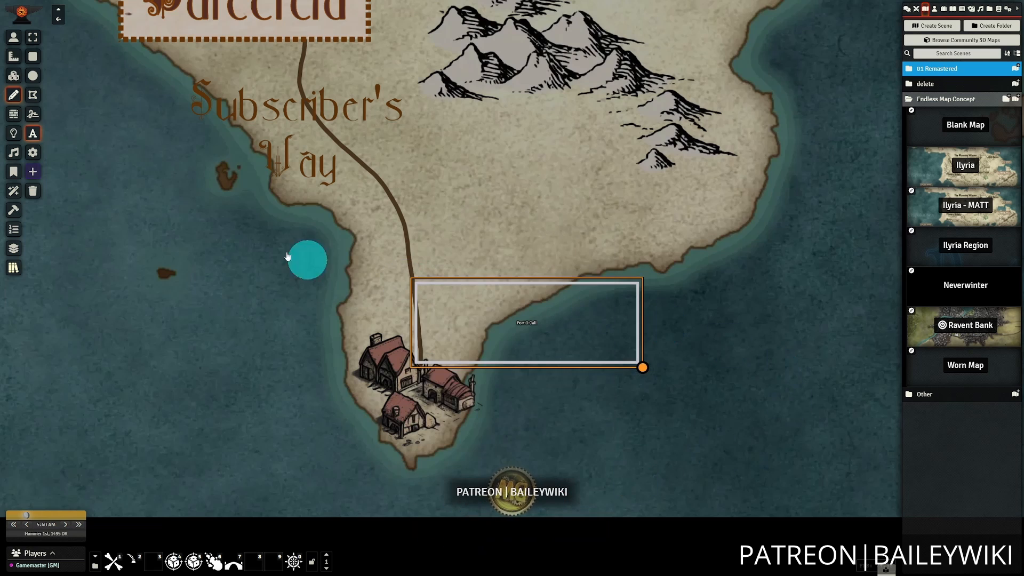
Apply the "Label-Town01-ADT" preset to the Port O Call label.
left_click(16, 266)
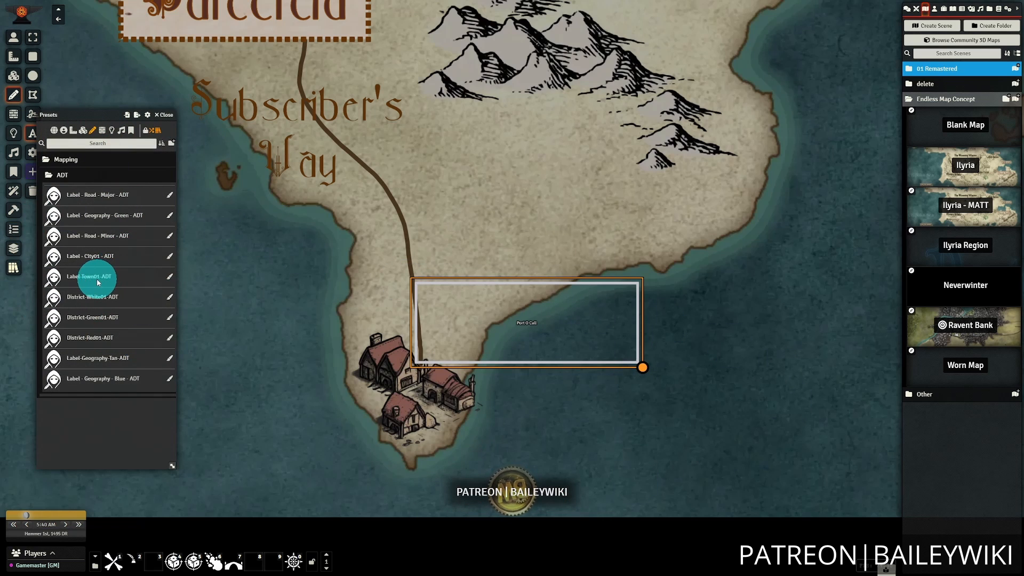
left_click(170, 279)
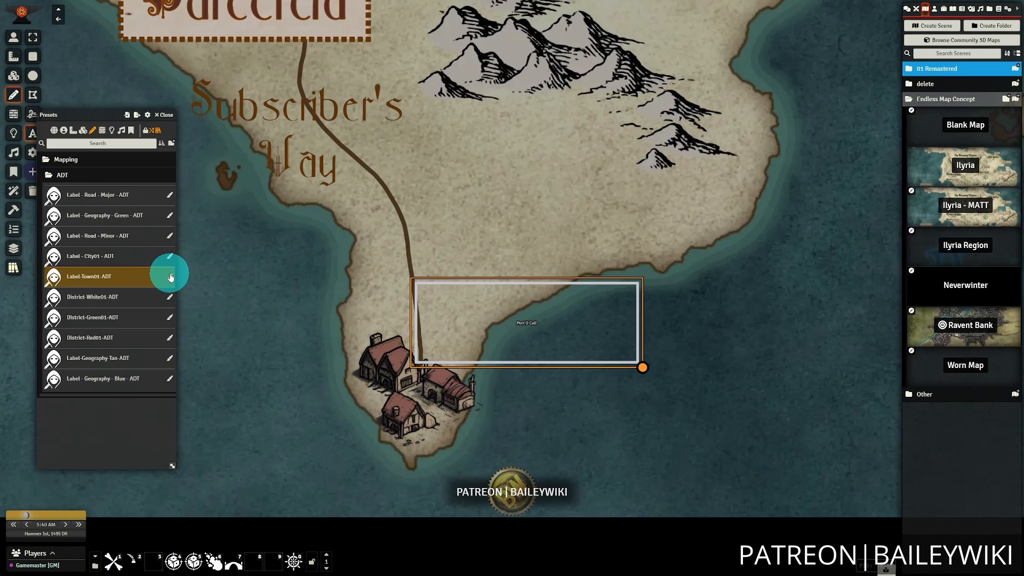
left_click(170, 278)
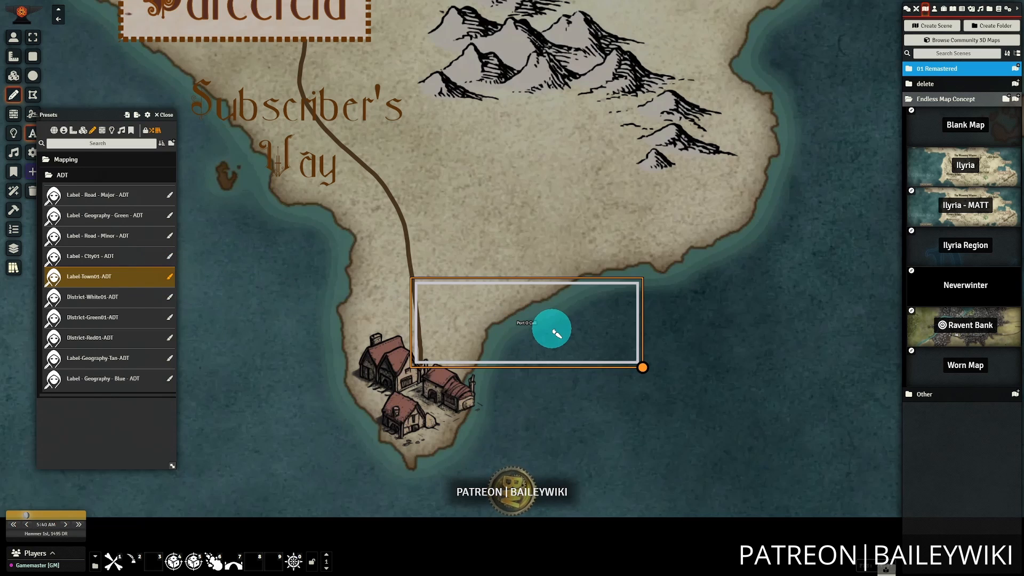
left_click(555, 332)
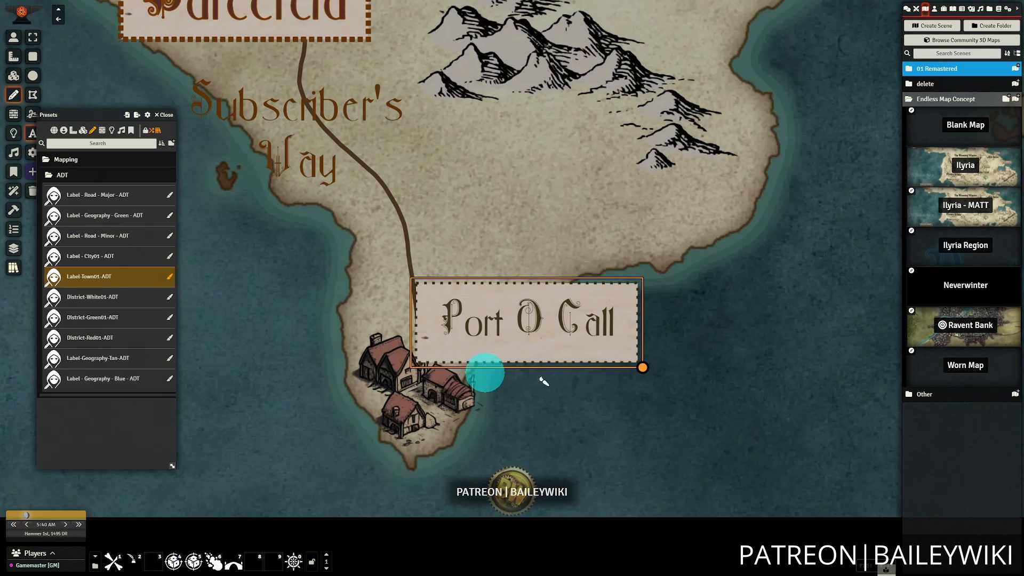
Close the presets and nudge the Port O Call label slightly upward, off the house cluster.
left_click(167, 117)
left_click_drag(528, 338, 537, 309)
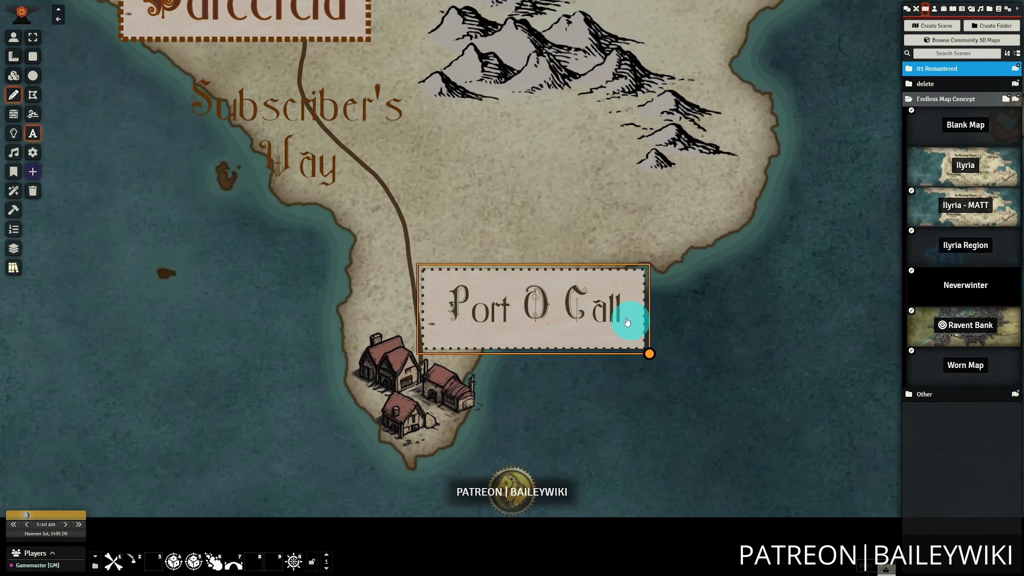
scroll(640, 341, "down", 3)
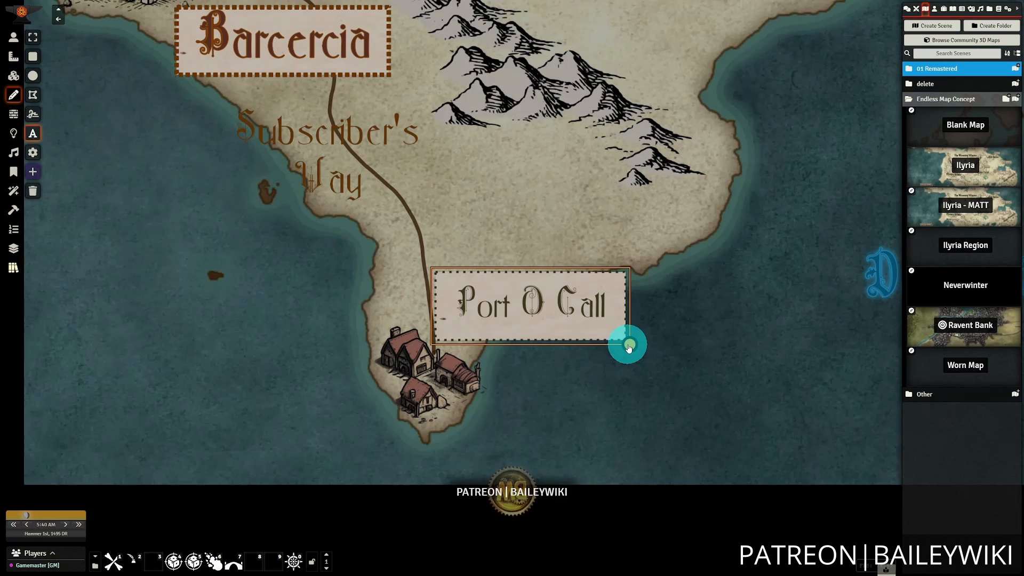
Try shrinking the Port O Call text box to a small frame and moving it east of the road.
left_click_drag(563, 333, 471, 288)
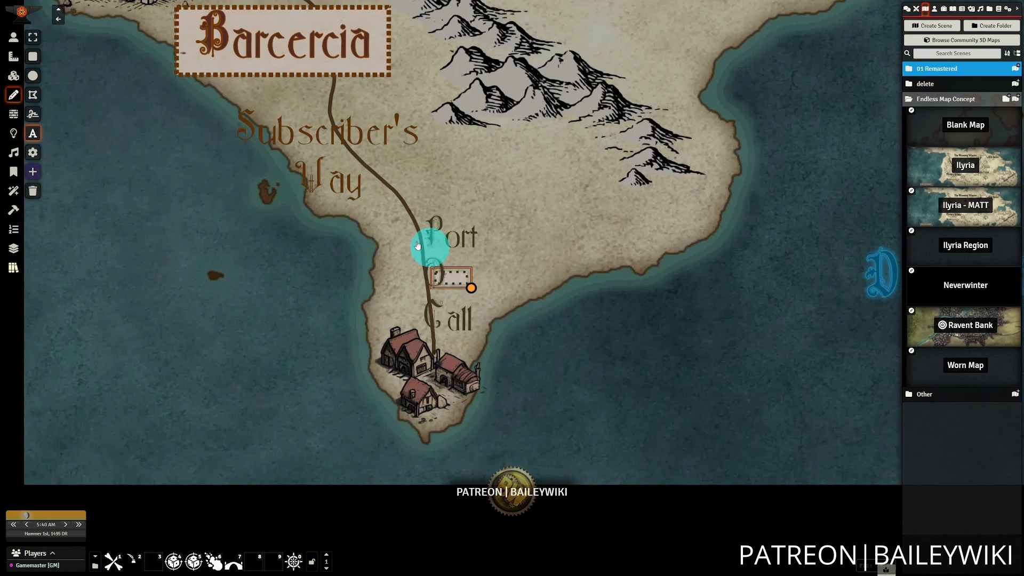
left_click(574, 348)
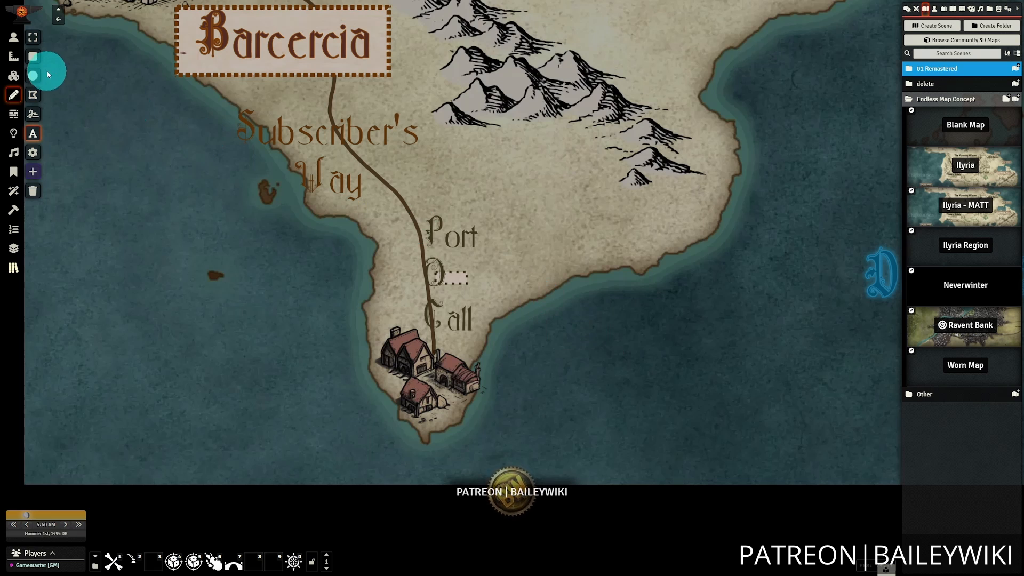
left_click(33, 37)
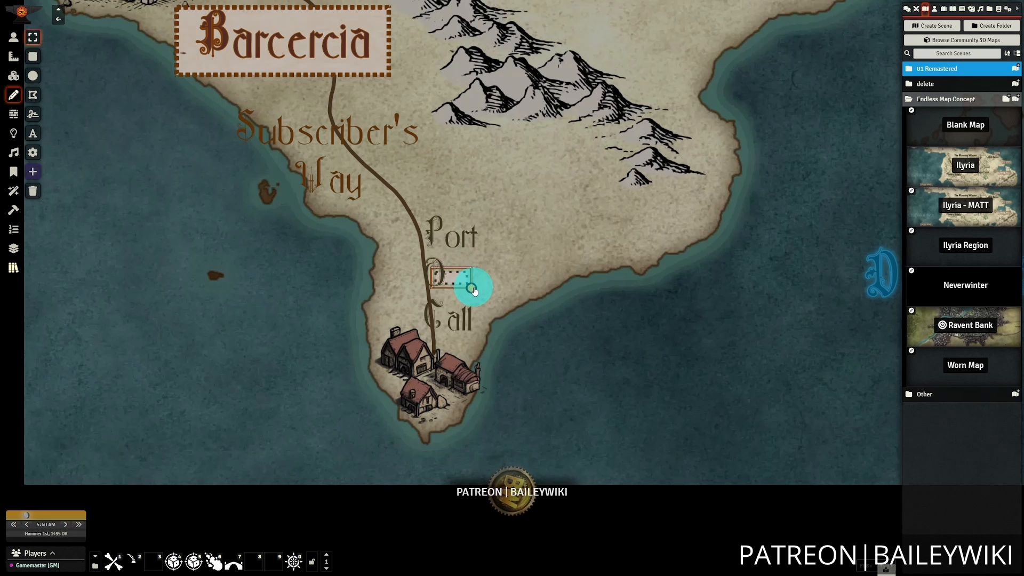
mouse_move(468, 285)
left_mouse_down()
mouse_move(562, 322)
mouse_move(538, 306)
mouse_move(491, 224)
mouse_move(523, 282)
left_mouse_up()
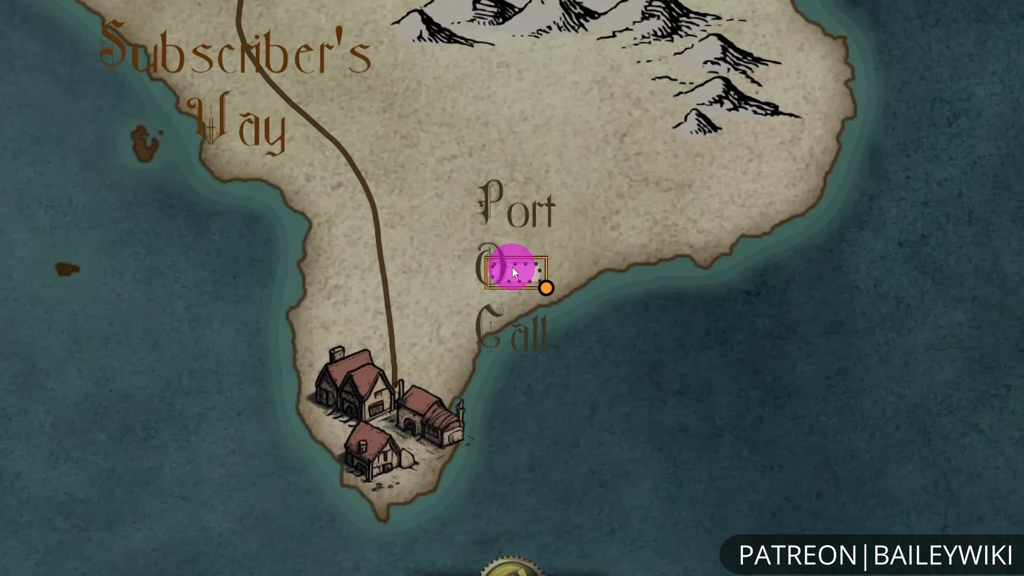
Clear the Port O Call label's text and enlarge its empty frame toward the southeast.
double_click(514, 272)
left_click(633, 231)
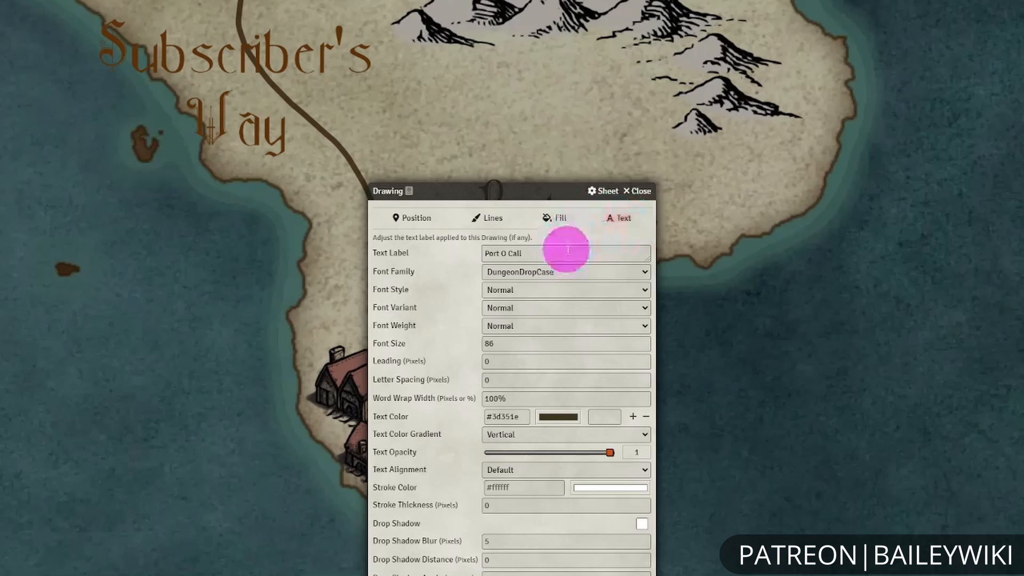
left_click_drag(568, 250, 437, 249)
left_click(640, 192)
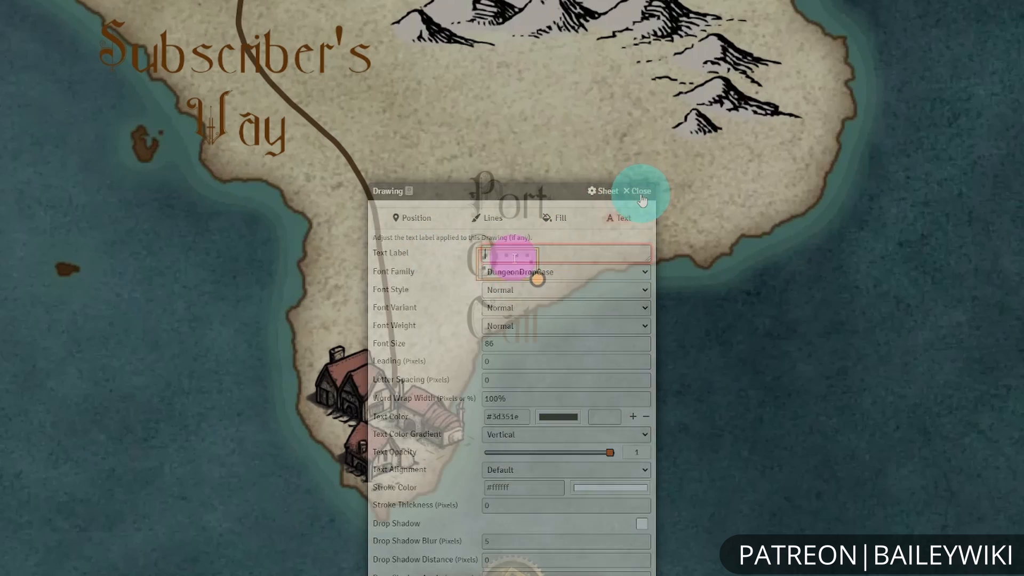
double_click(514, 263)
key("BackSpace")
mouse_move(554, 253)
left_mouse_down()
mouse_move(483, 292)
mouse_move(590, 326)
mouse_move(714, 390)
left_mouse_up()
left_click(512, 574)
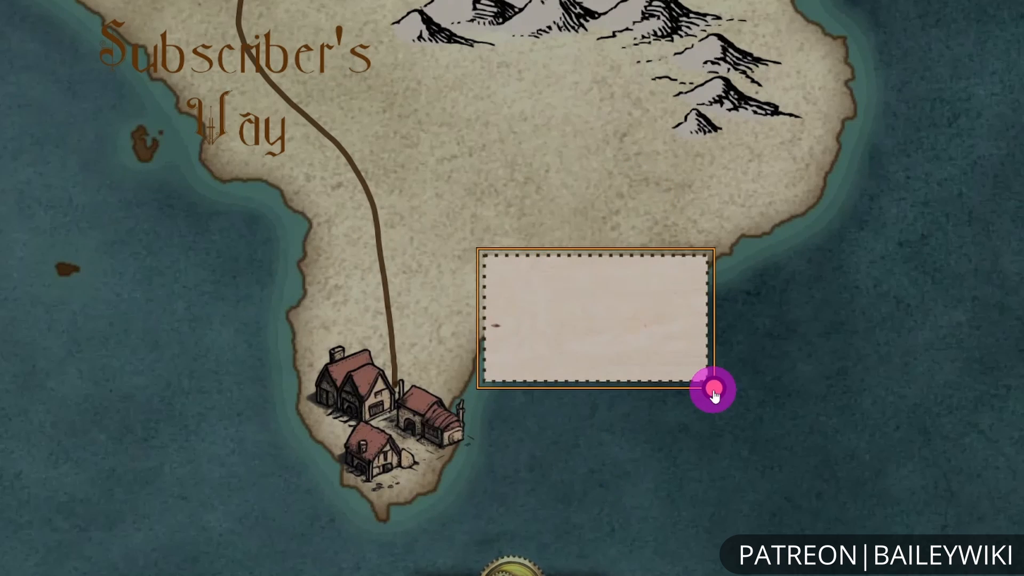
Enter "Port O Call" as the enlarged frame's text label and update the drawing.
double_click(590, 339)
left_click(578, 251)
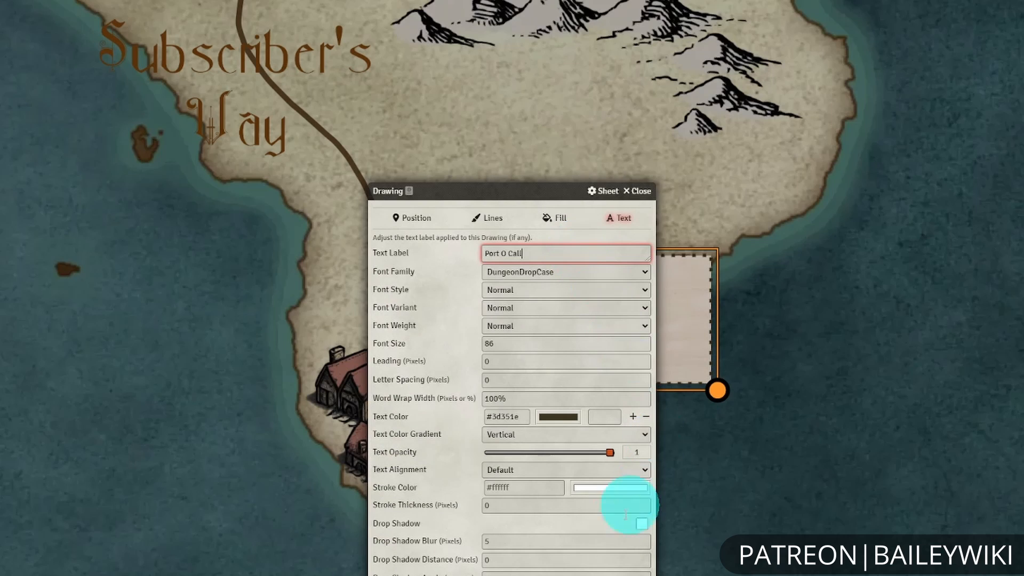
left_click(512, 574)
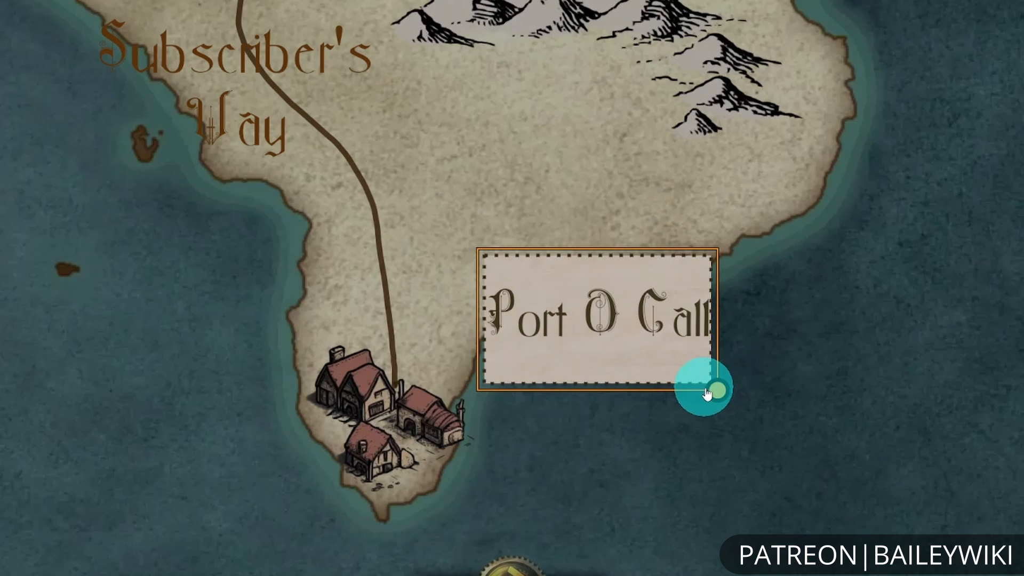
Widen and flatten the Port O Call frame to fit its text on one line, and move it beside the houses.
left_click_drag(717, 390, 751, 329)
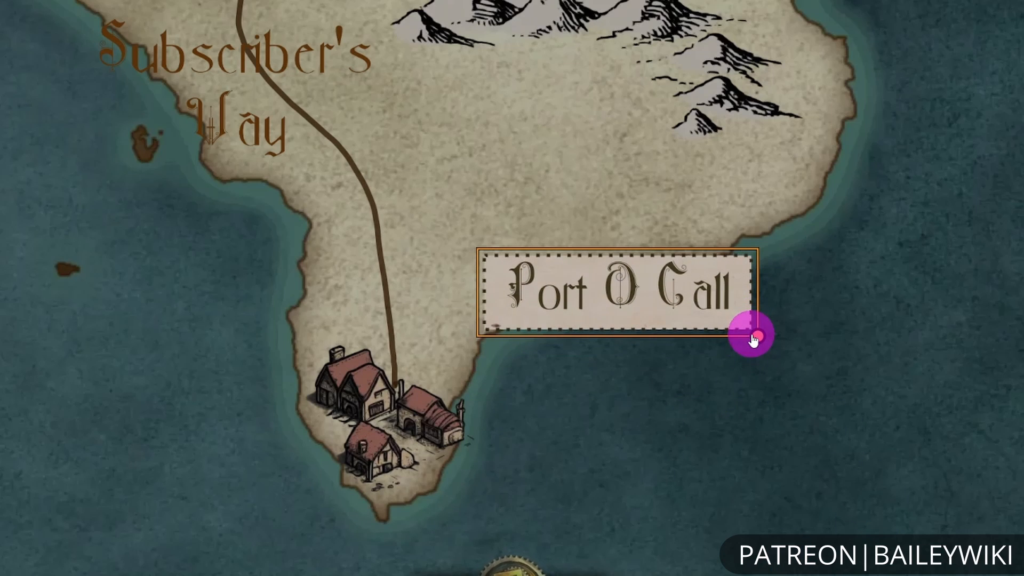
left_click_drag(599, 309, 528, 323)
Look over the region around the Port O Call label and the mountain range north of it.
scroll(624, 384, "down", 4)
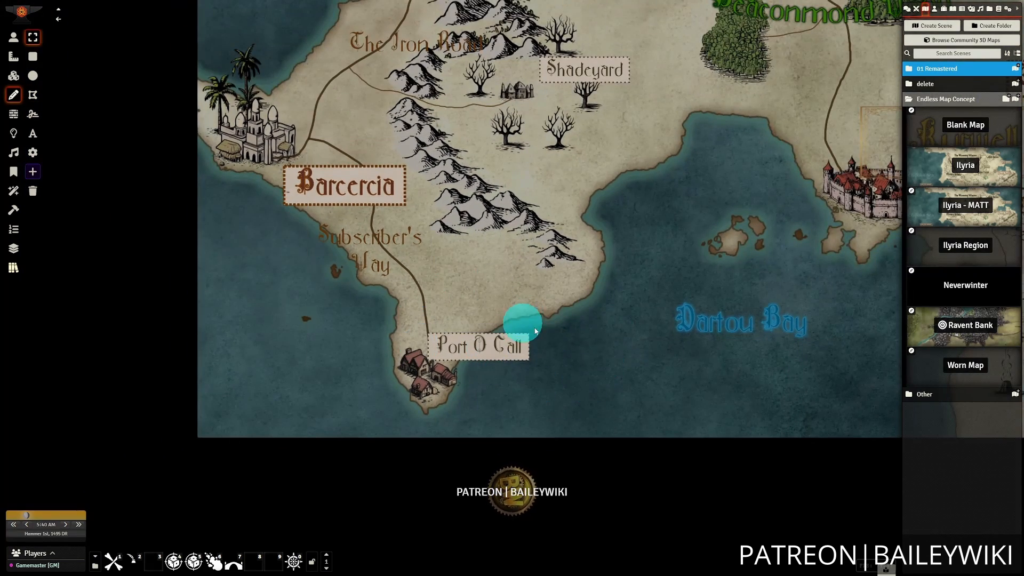
left_click_drag(593, 337, 617, 421)
scroll(614, 381, "up", 2)
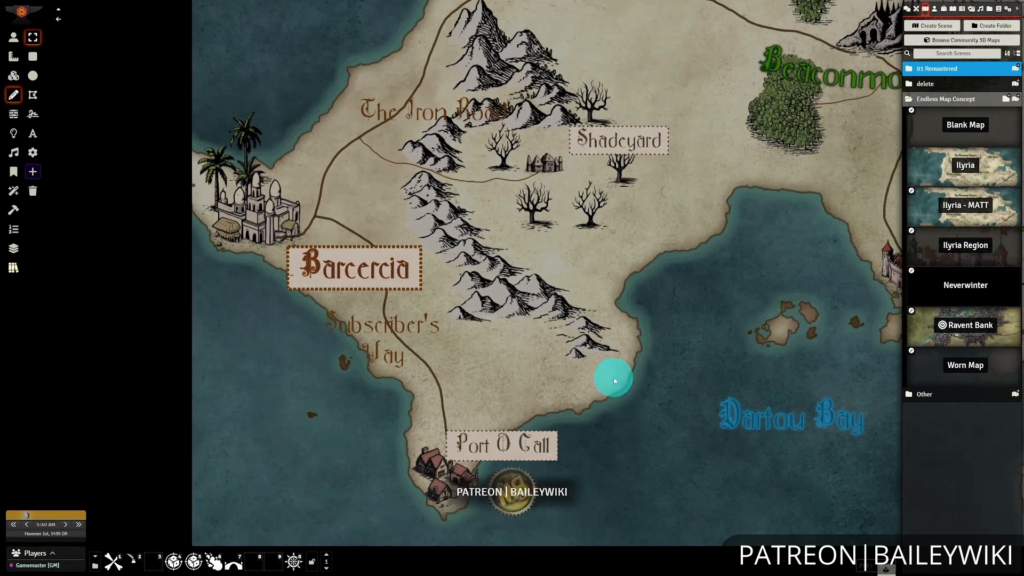
scroll(673, 318, "down", 11)
left_click_drag(678, 305, 443, 379)
mouse_move(446, 301)
left_mouse_down()
mouse_move(501, 361)
mouse_move(665, 291)
left_mouse_up()
scroll(619, 326, "up", 9)
left_click_drag(613, 332, 540, 298)
scroll(539, 298, "up", 8)
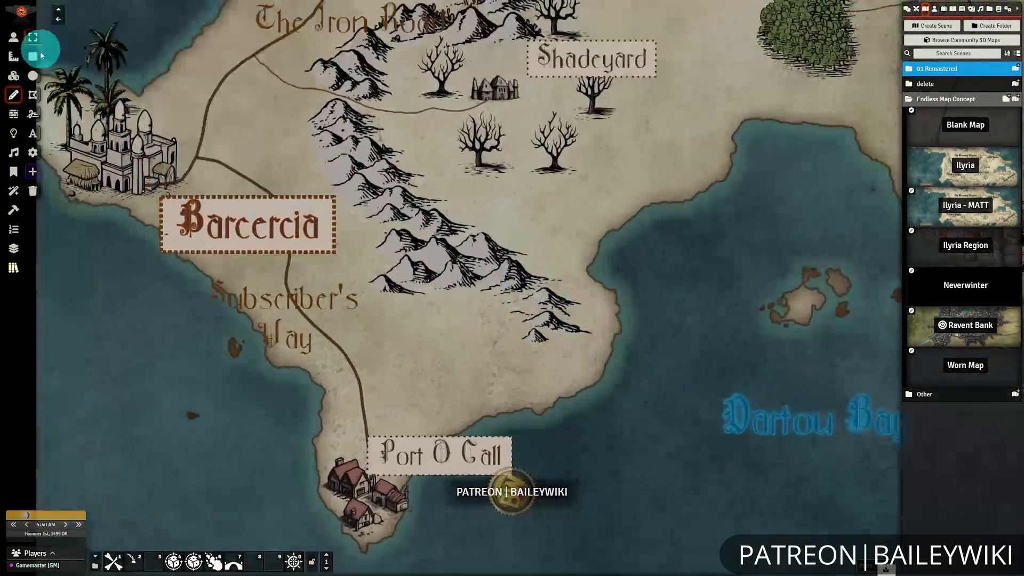
Add a "Baileywiki Mountains" text box over the mountains east of Barcercia and apply the "Label-Geography-Tan-ADT" preset.
left_click(36, 139)
left_click_drag(375, 199, 624, 313)
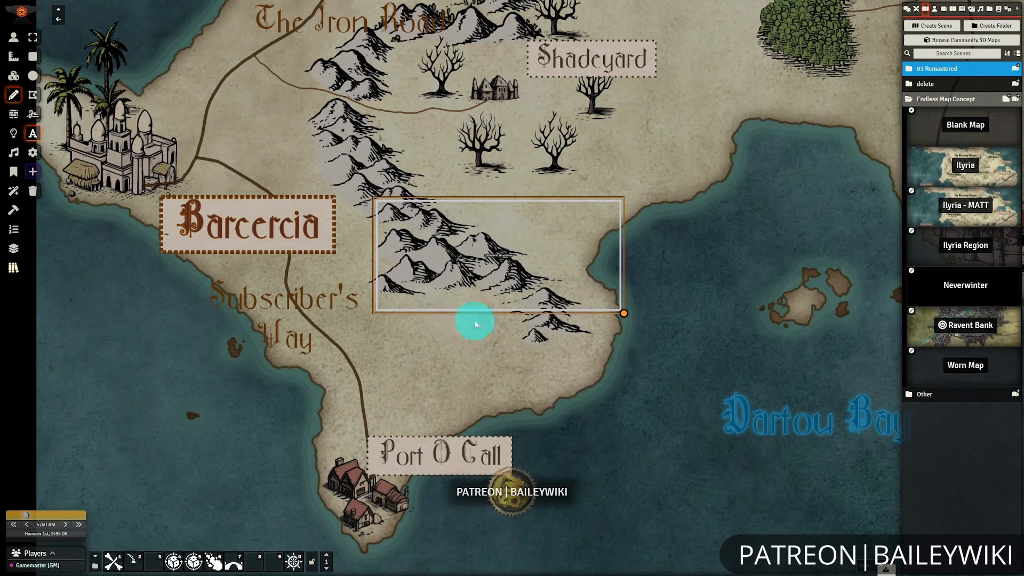
left_click(13, 268)
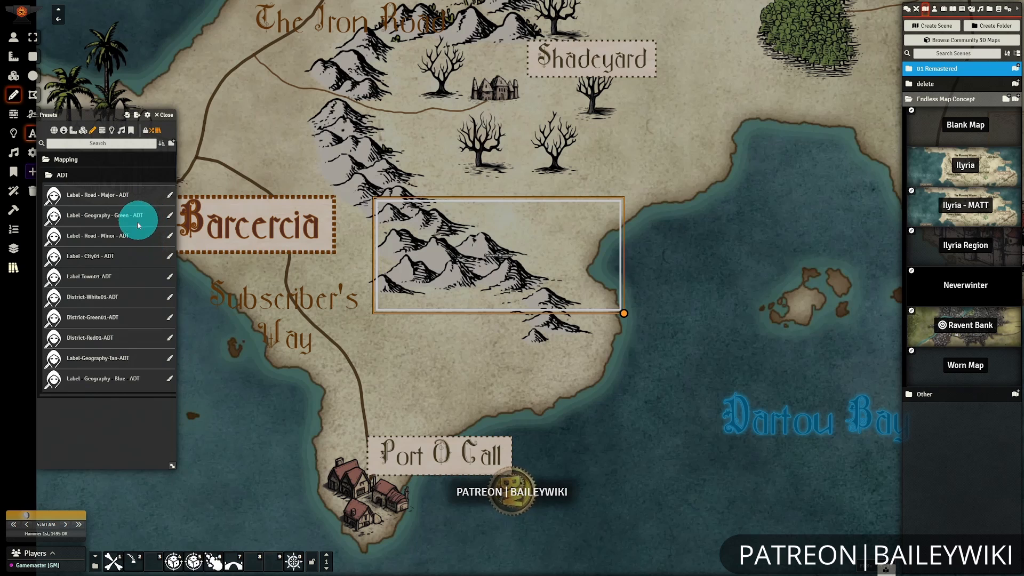
left_click_drag(167, 354, 498, 261)
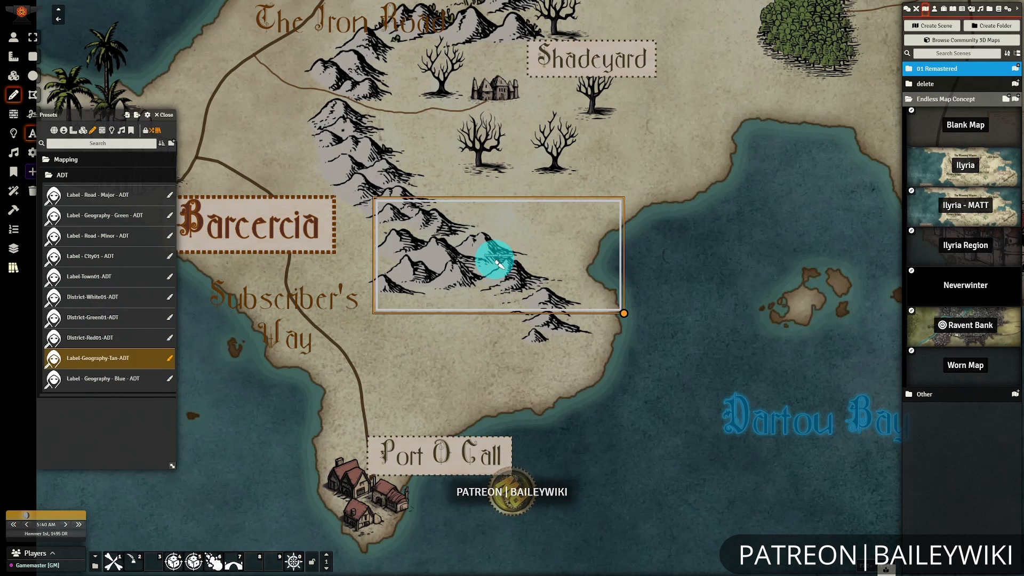
left_click(170, 116)
Adjust the Baileywiki Mountains text box's width, reposition it over the mountain range, and close its drawing settings.
mouse_move(624, 313)
left_mouse_down()
mouse_move(723, 302)
mouse_move(694, 313)
mouse_move(682, 304)
left_mouse_up()
double_click(522, 235)
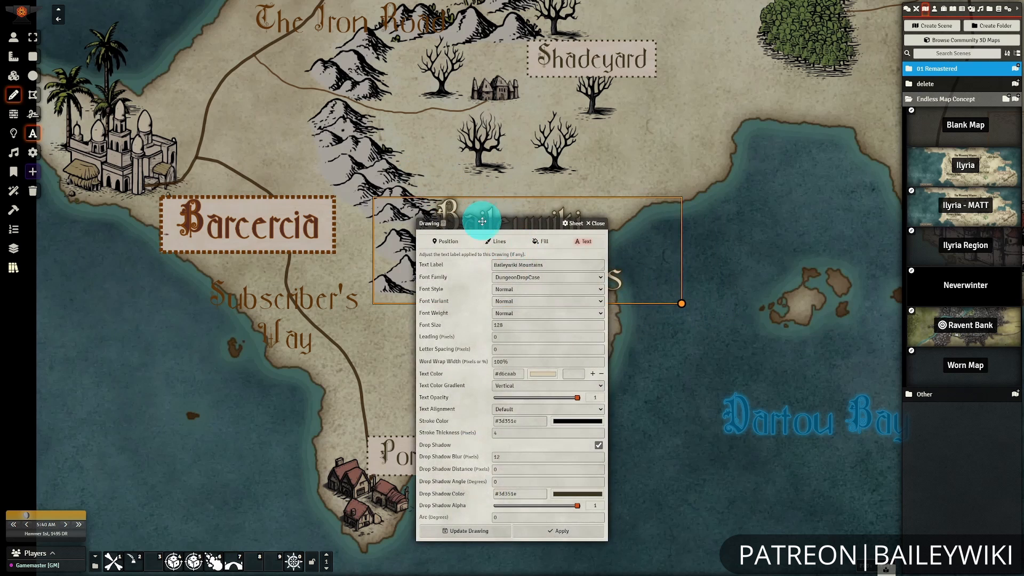
left_click_drag(482, 221, 221, 180)
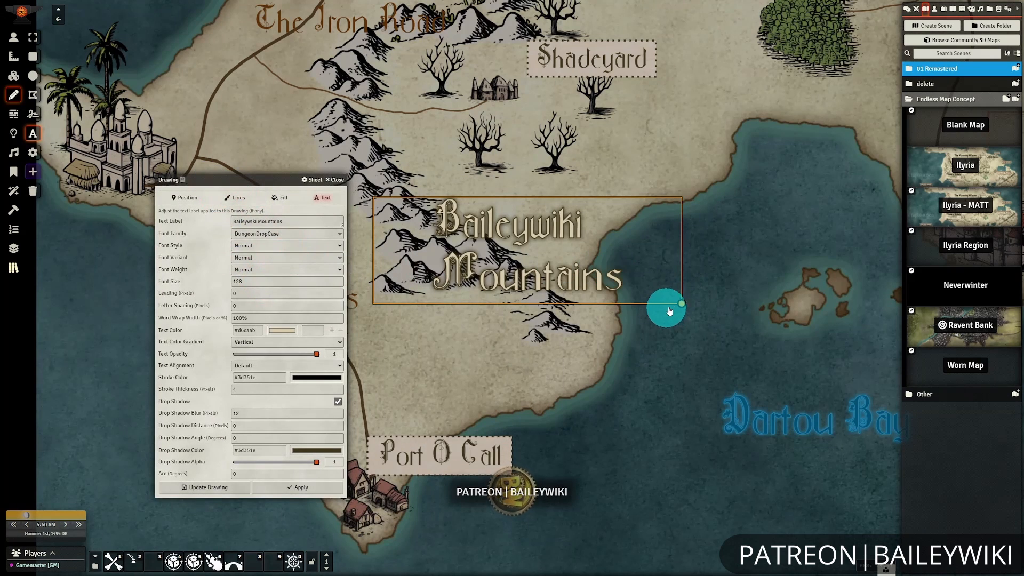
left_click_drag(677, 309, 626, 305)
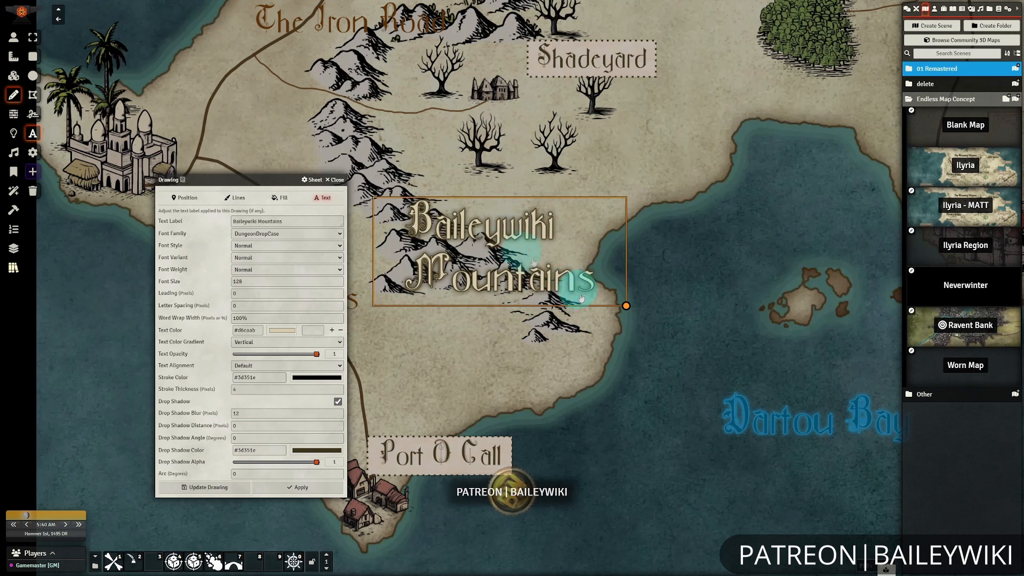
left_click_drag(487, 255, 429, 211)
left_click_drag(488, 247, 522, 263)
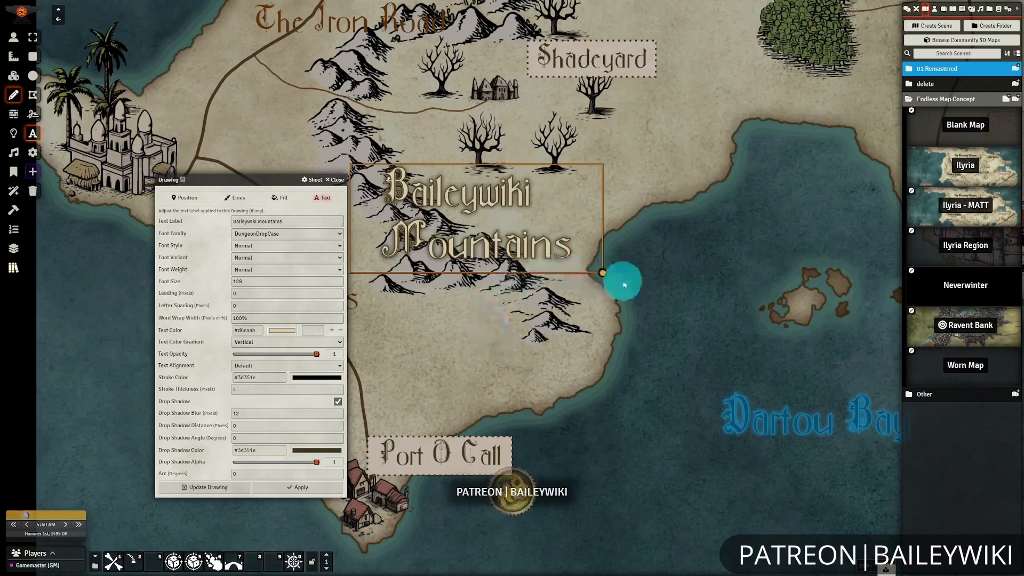
scroll(416, 250, "down", 8)
left_click(336, 180)
left_click_drag(648, 254, 440, 355)
mouse_move(453, 308)
left_mouse_down()
mouse_move(488, 327)
mouse_move(415, 349)
left_mouse_up()
key("Delete")
Set the Beaconmond Wood label's text arc to 60 degrees and apply it.
scroll(416, 299, "up", 8)
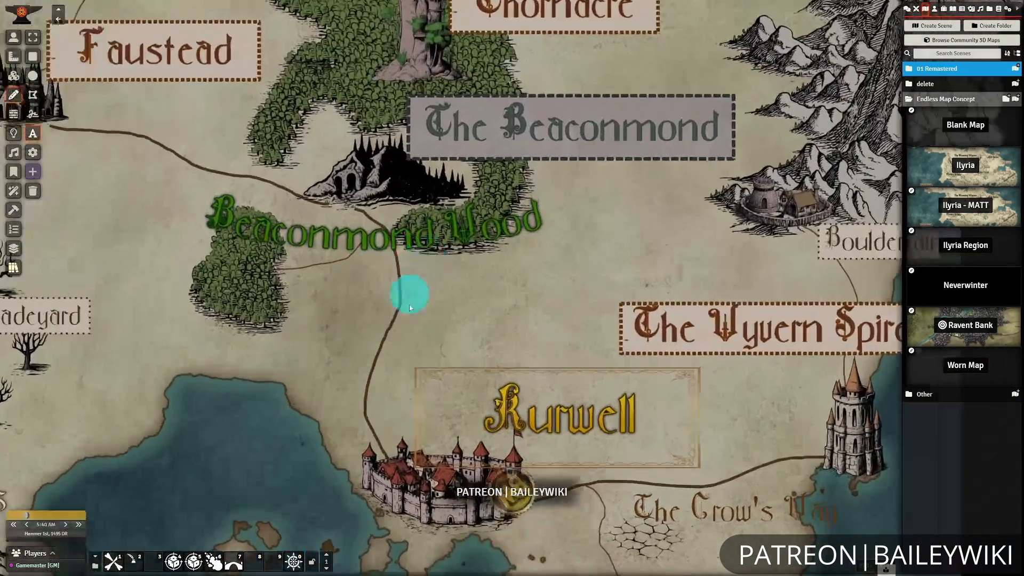
left_click_drag(410, 308, 526, 378)
scroll(527, 378, "up", 7)
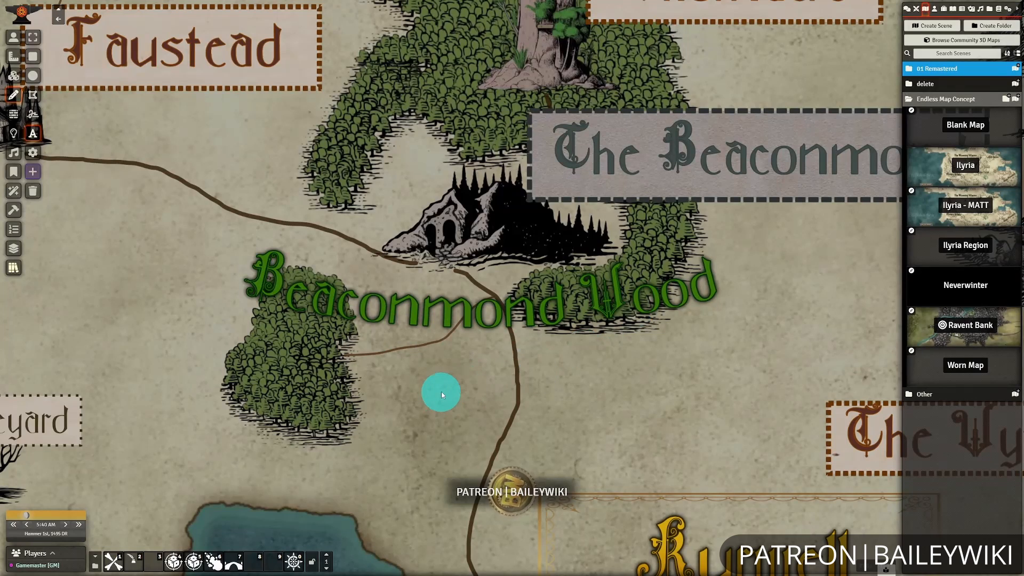
scroll(441, 394, "down", 3)
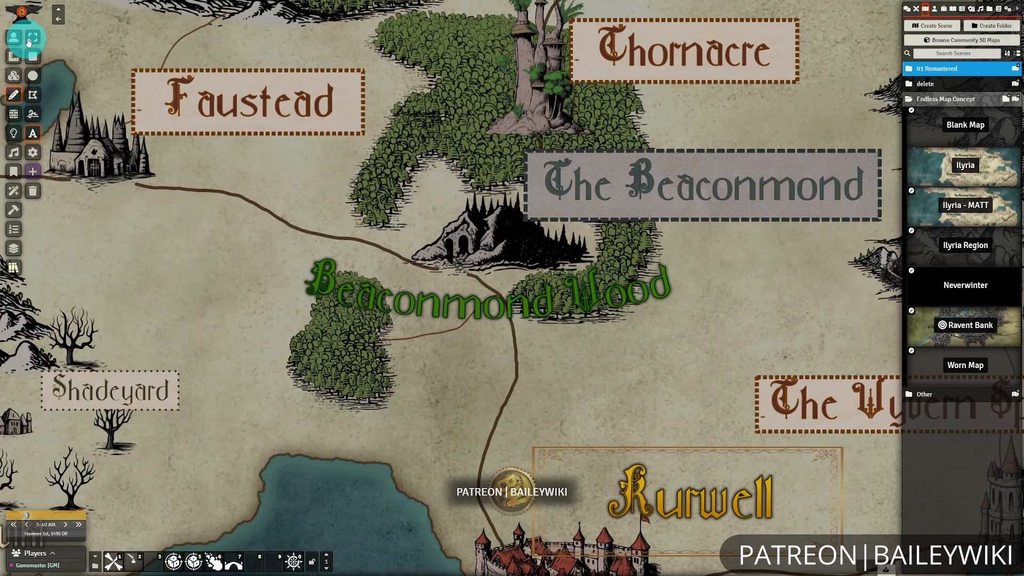
left_click(30, 40)
left_click(468, 304)
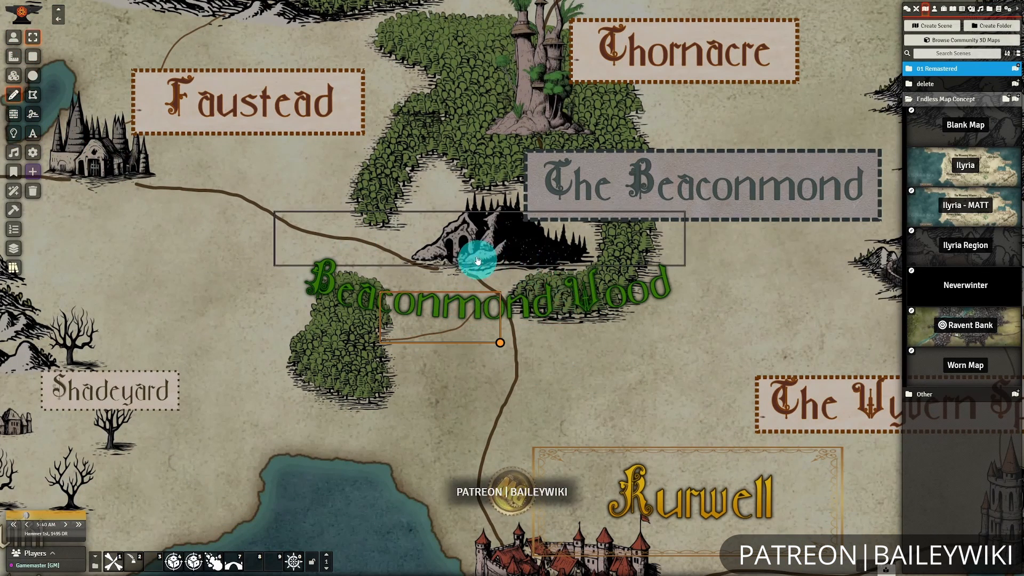
double_click(477, 261)
left_click_drag(576, 219, 265, 231)
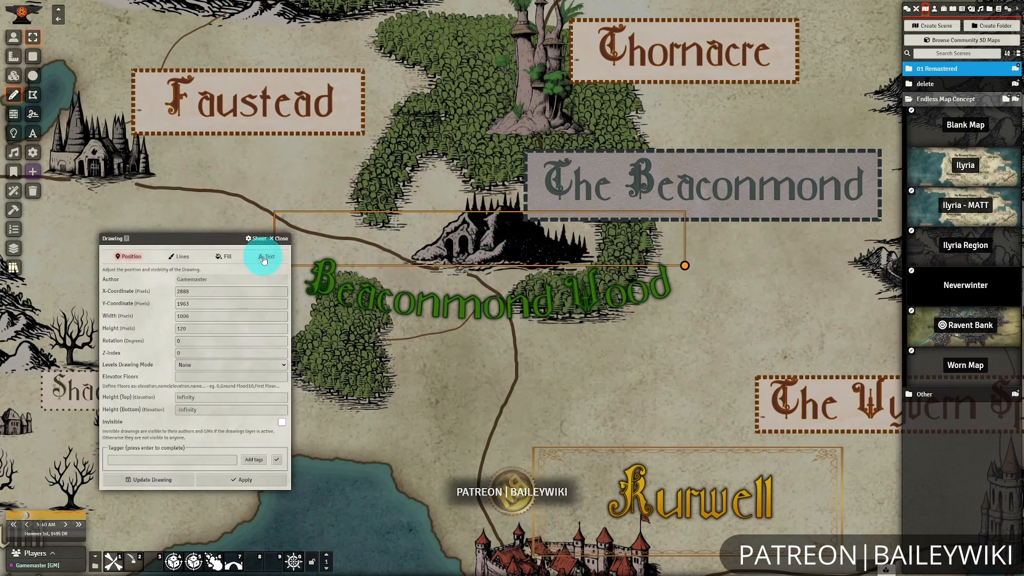
left_click(265, 259)
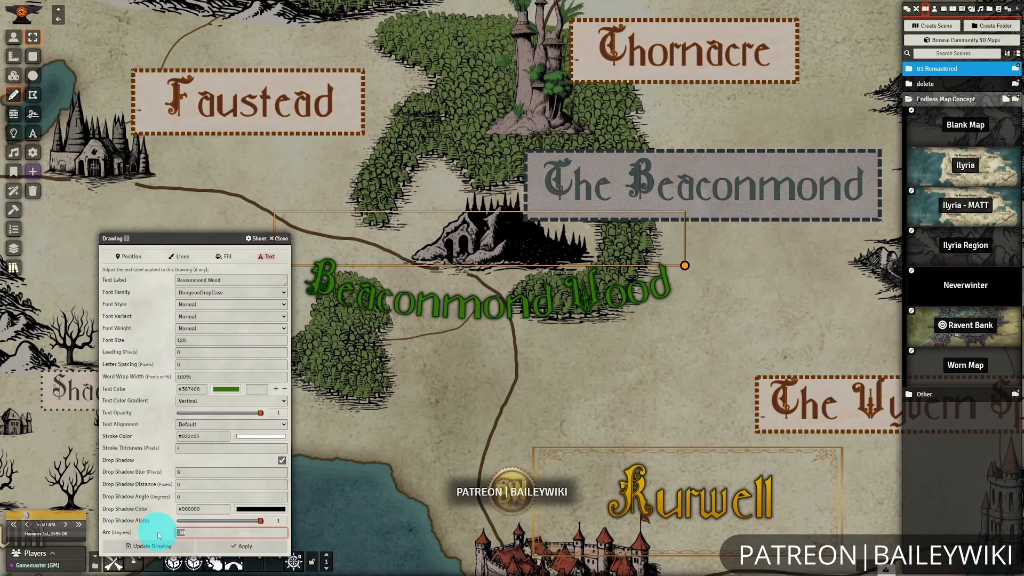
left_click(229, 545)
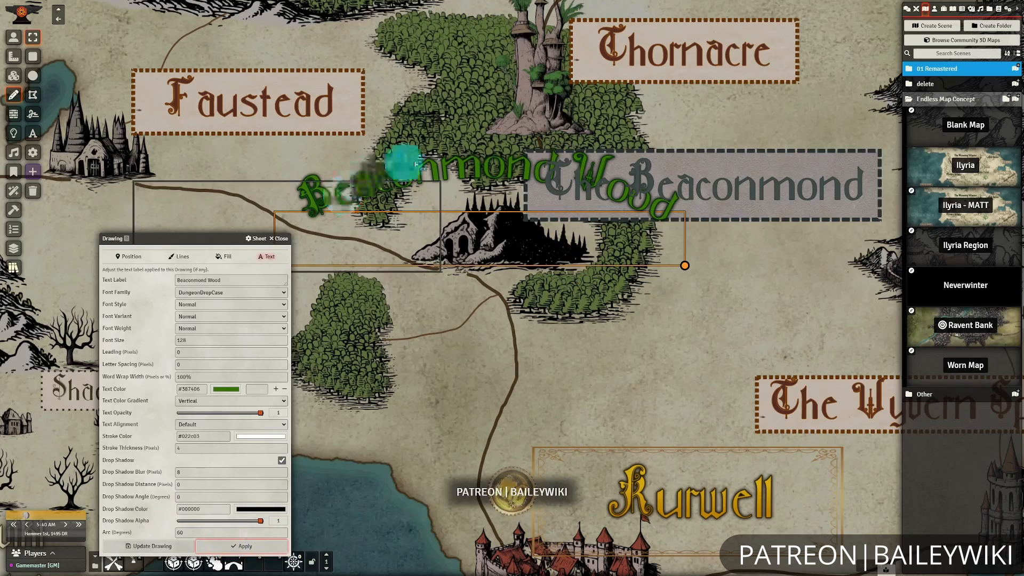
Set the Beaconmond Wood label's text arc to -30 degrees and update the drawing.
type("-30")
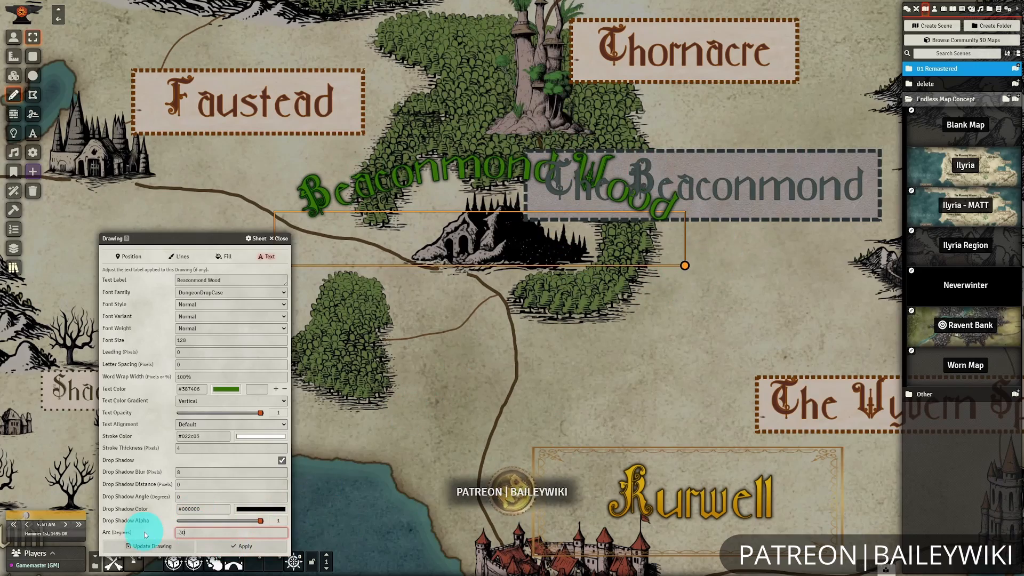
left_click(143, 545)
scroll(445, 251, "down", 4)
scroll(645, 302, "down", 2)
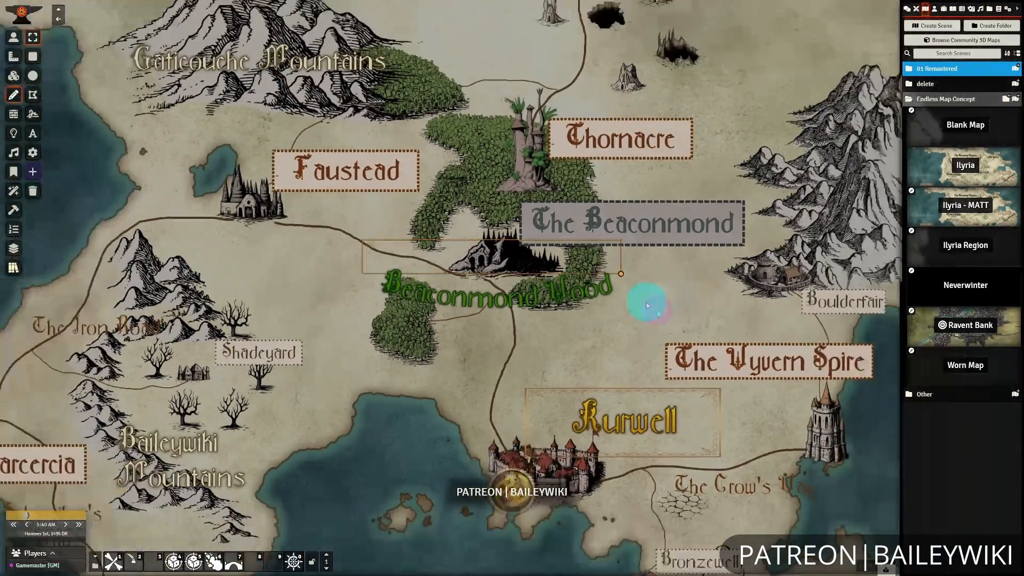
Open the tile image browser beside the southern coast and go to the atypikk-mazenc symbols folder.
left_click_drag(545, 347, 651, 276)
left_click_drag(291, 407, 592, 256)
scroll(599, 343, "down", 2)
scroll(600, 343, "up", 3)
left_click_drag(600, 343, 664, 322)
left_click(13, 76)
left_click(32, 76)
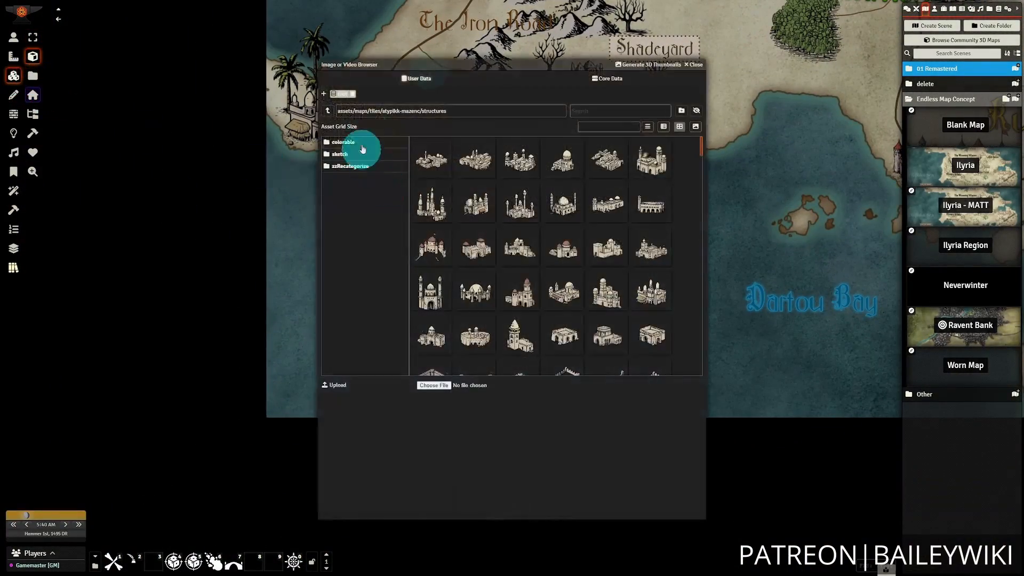
left_click_drag(440, 65, 99, 34)
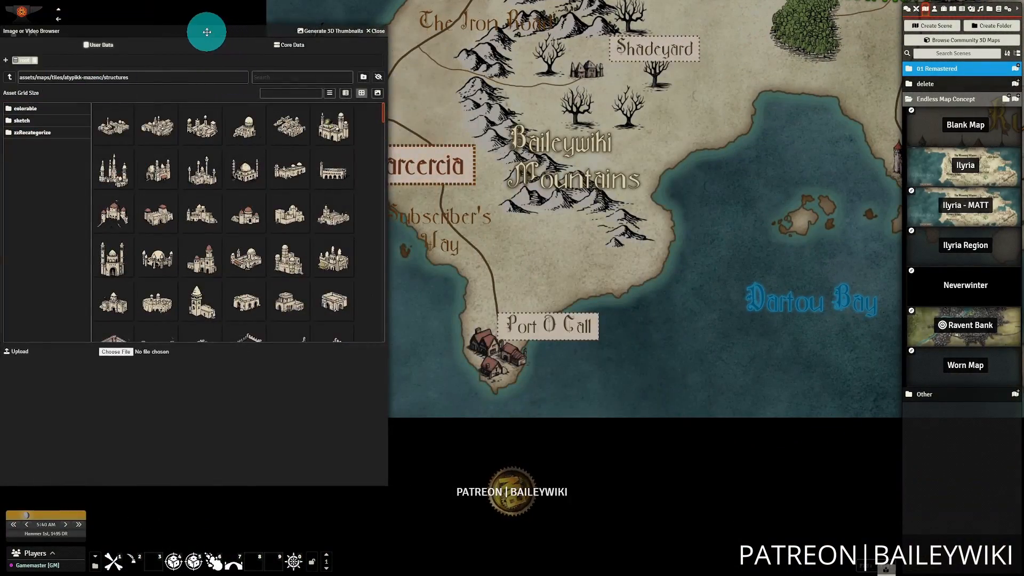
left_click_drag(206, 32, 368, 34)
left_click(201, 79)
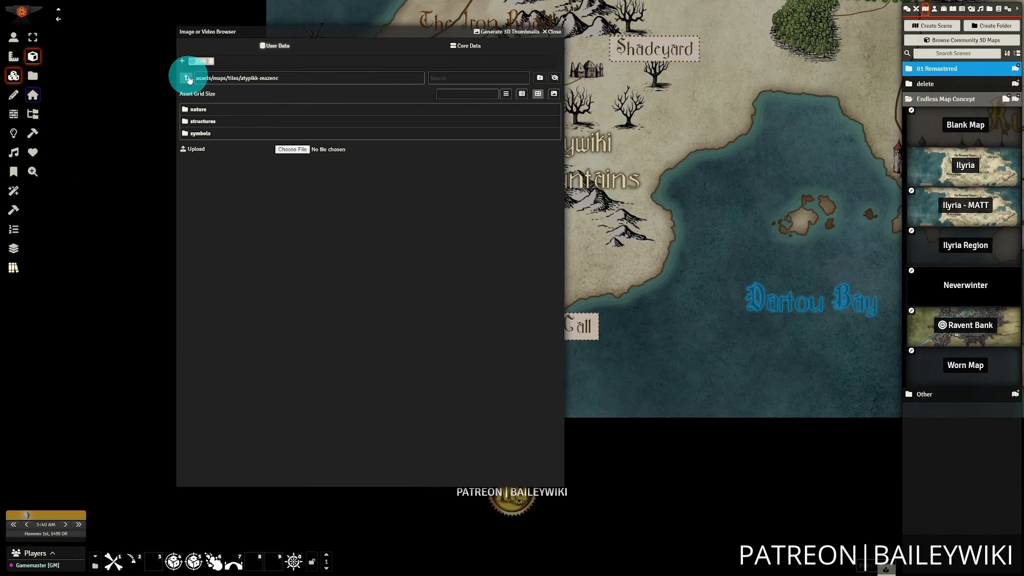
left_click(202, 133)
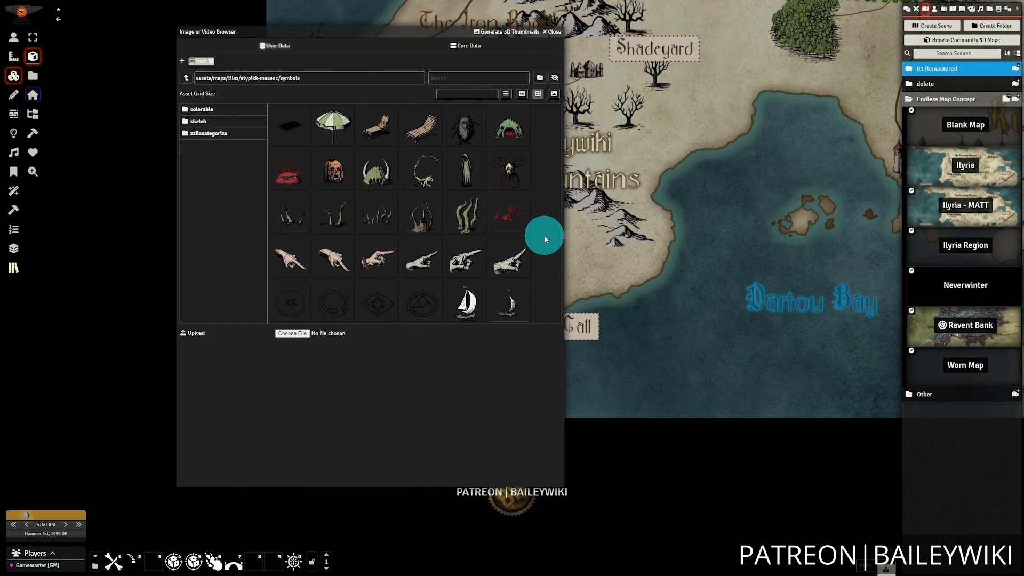
Place the circular four-pointed compass-like symbol in the sea southeast of the Dartou Bay label.
left_click_drag(376, 303, 712, 370)
left_click_drag(799, 385, 766, 426)
scroll(667, 387, "down", 10)
left_click_drag(610, 365, 747, 354)
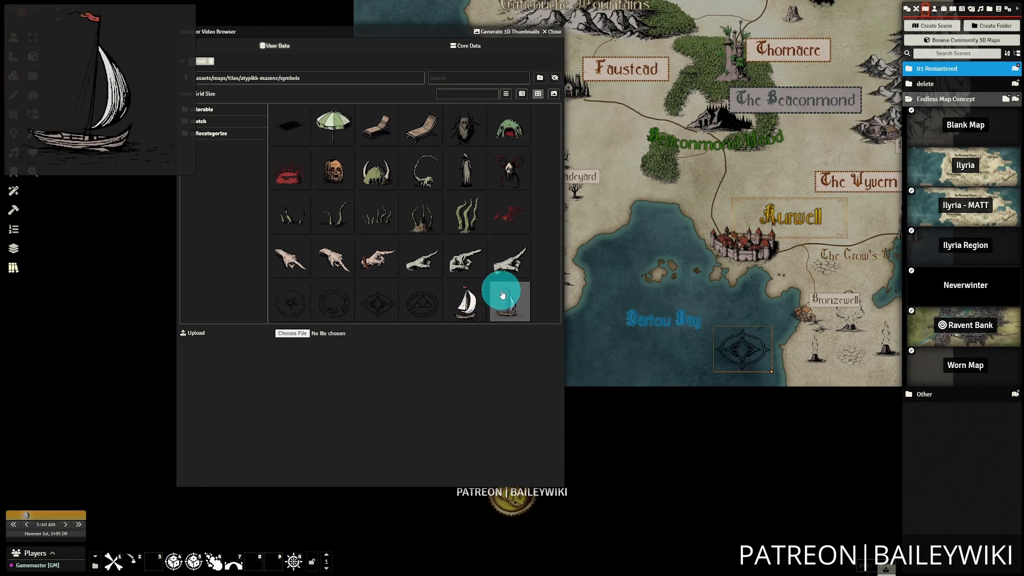
Place the larger white-sailed boat in the sea just west of Port O Call.
left_click_drag(619, 320, 785, 443)
left_click_drag(468, 300, 579, 467)
left_click_drag(720, 459, 793, 401)
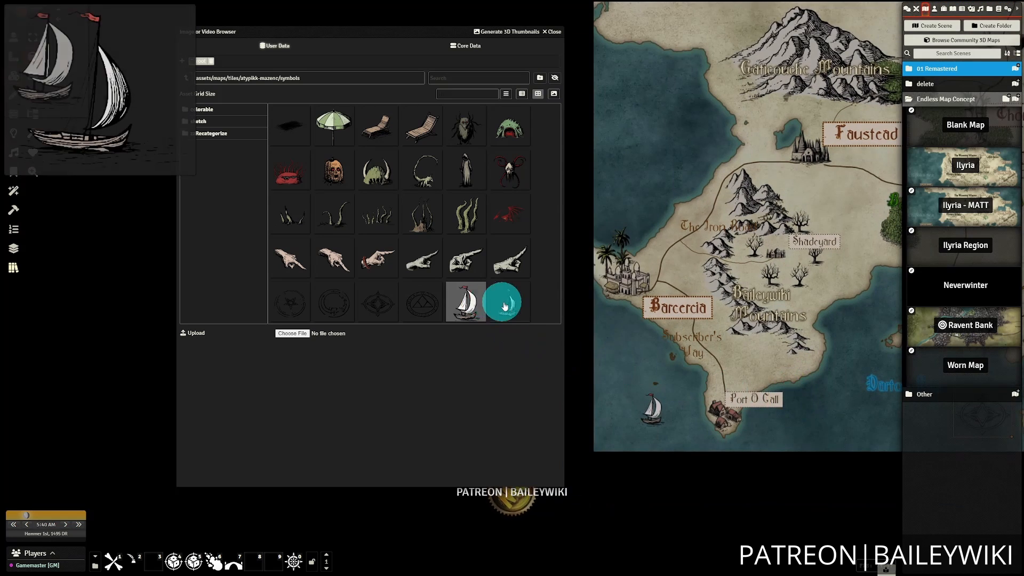
Place the smaller dark-hulled sailboat in the western sea, west of Faustead.
left_click_drag(505, 303, 672, 111)
left_click_drag(827, 358, 680, 315)
scroll(680, 314, "up", 5)
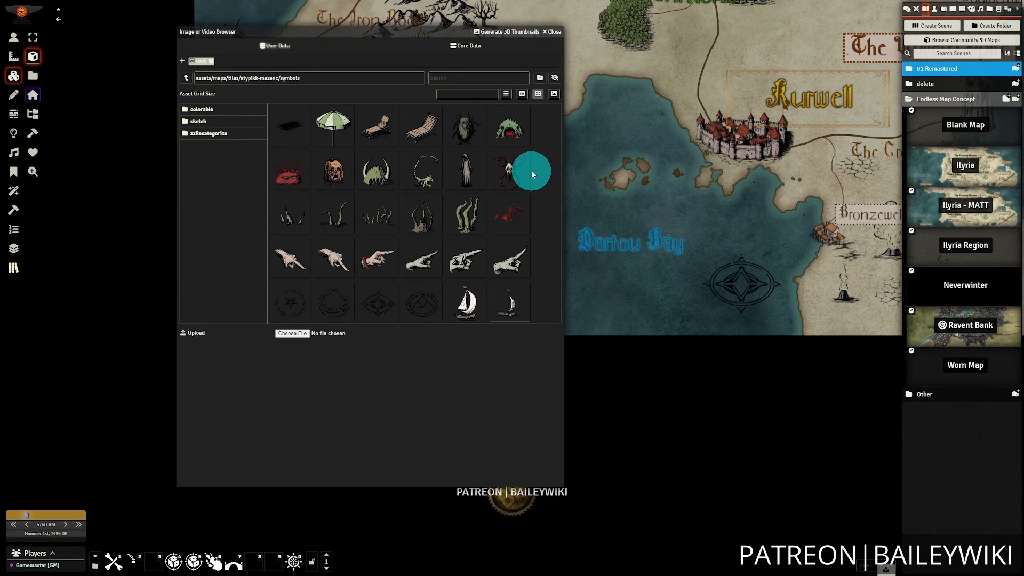
Place the red dragon between The Beaconmond and The Wyvern Spire labels and close the image browser.
scroll(603, 179, "down", 4)
left_click_drag(640, 202, 776, 371)
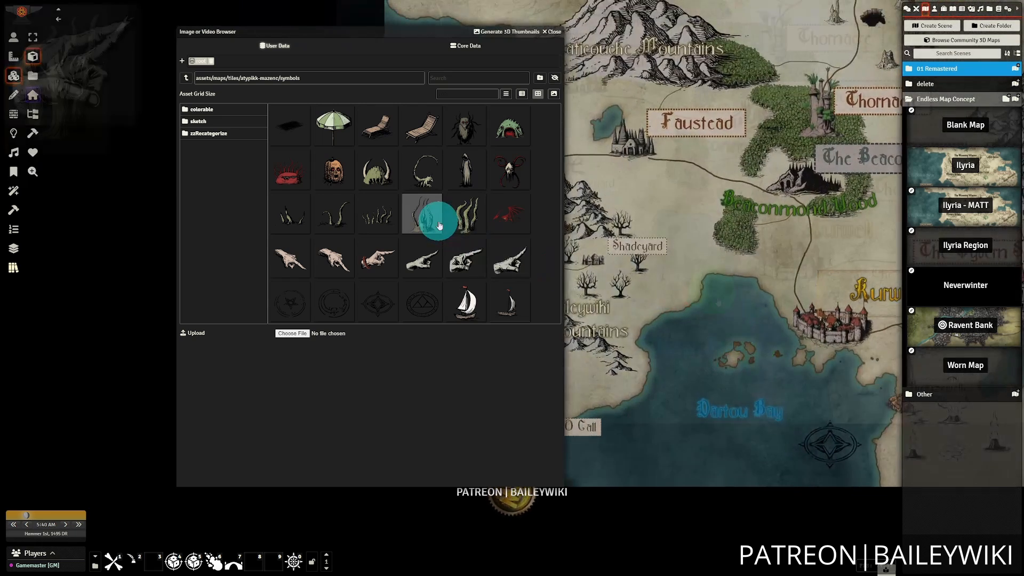
left_click_drag(510, 215, 837, 231)
left_click_drag(870, 254, 707, 249)
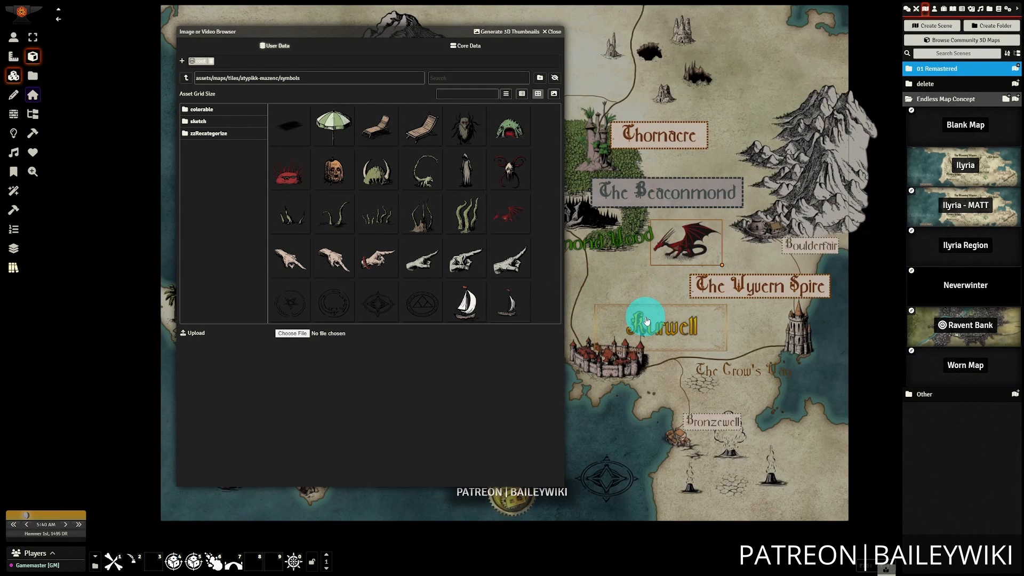
left_click(553, 33)
Leave tile editing and examine the whole regional map with its labels, roads, boats and symbols.
scroll(670, 98, "down", 3)
double_click(496, 343)
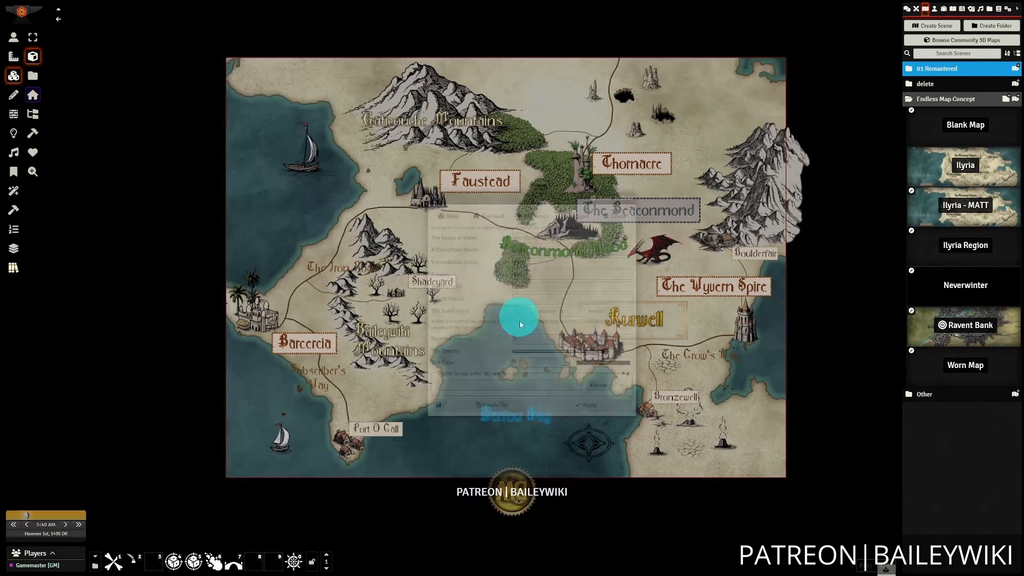
left_click(628, 204)
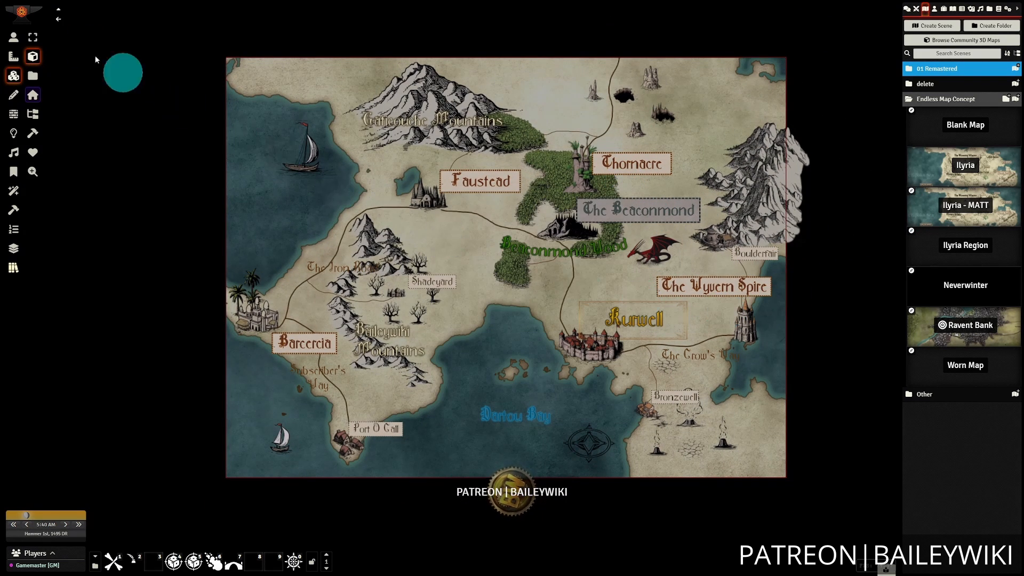
left_click(13, 36)
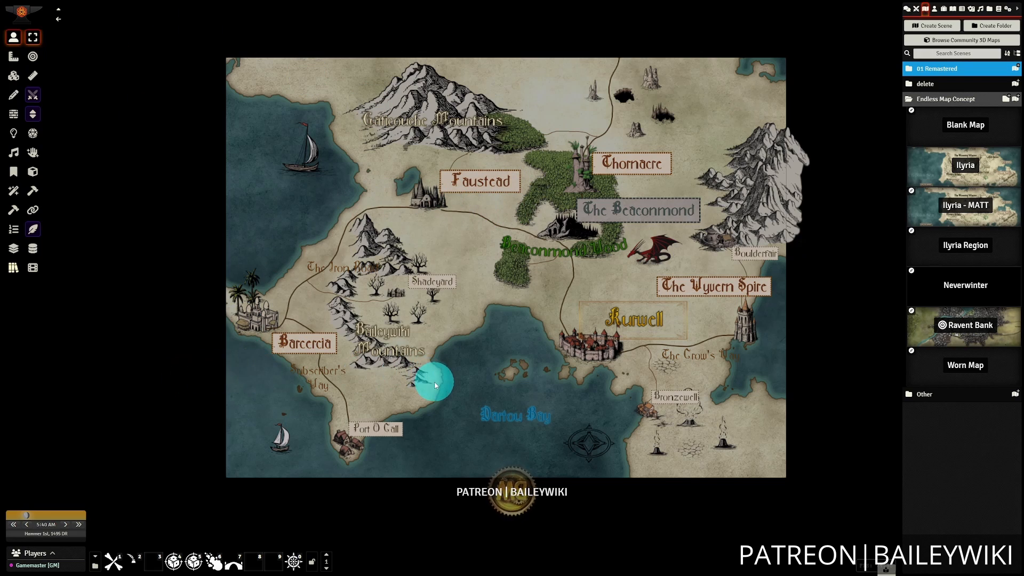
scroll(450, 381, "up", 3)
scroll(450, 381, "down", 2)
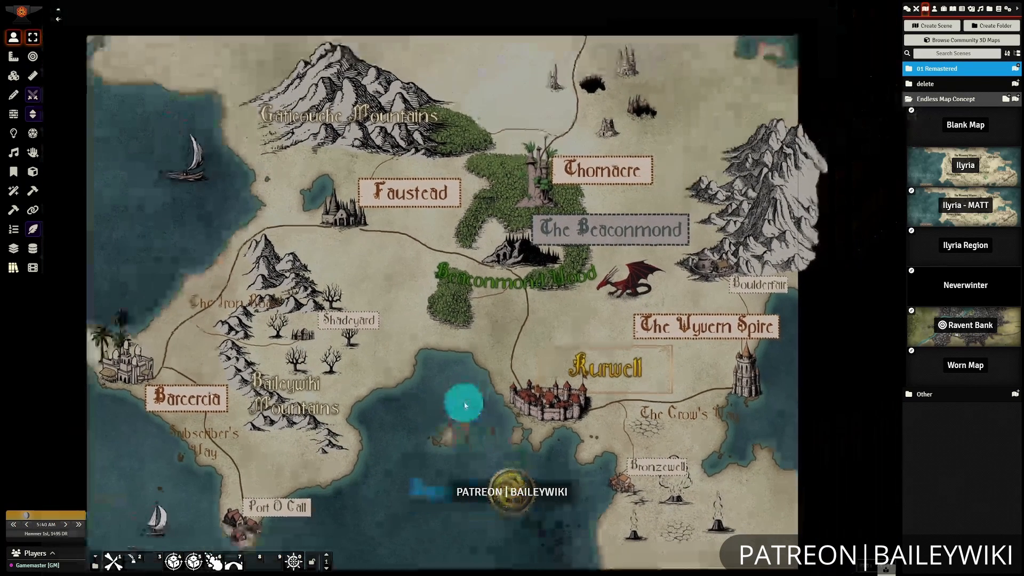
scroll(460, 382, "down", 2)
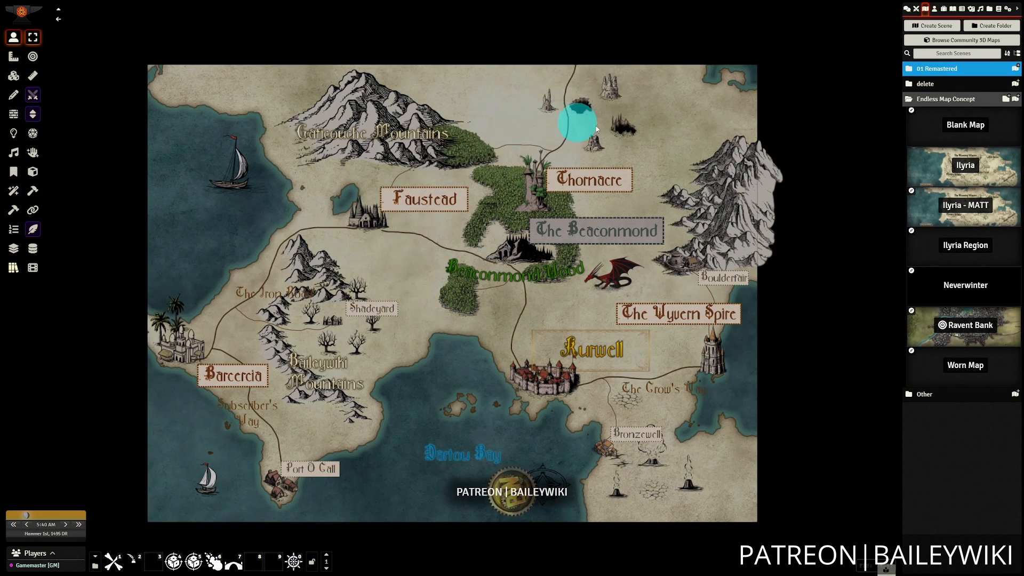
Open the Worn Map scene, apply the Endless Map - Blank macro and make its tiles editable.
left_click(972, 367)
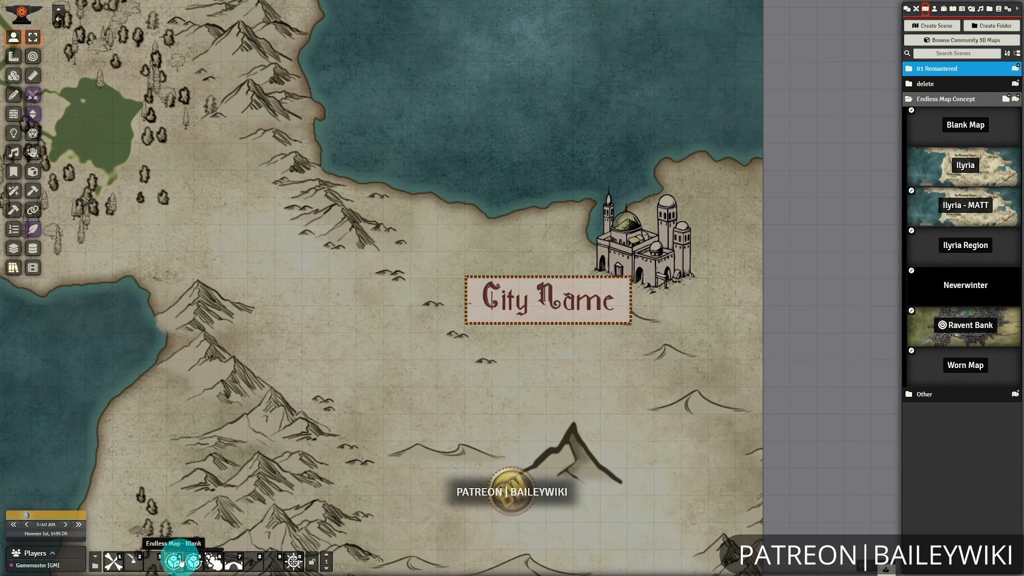
left_click(193, 523)
scroll(528, 332, "down", 2)
left_click(613, 199)
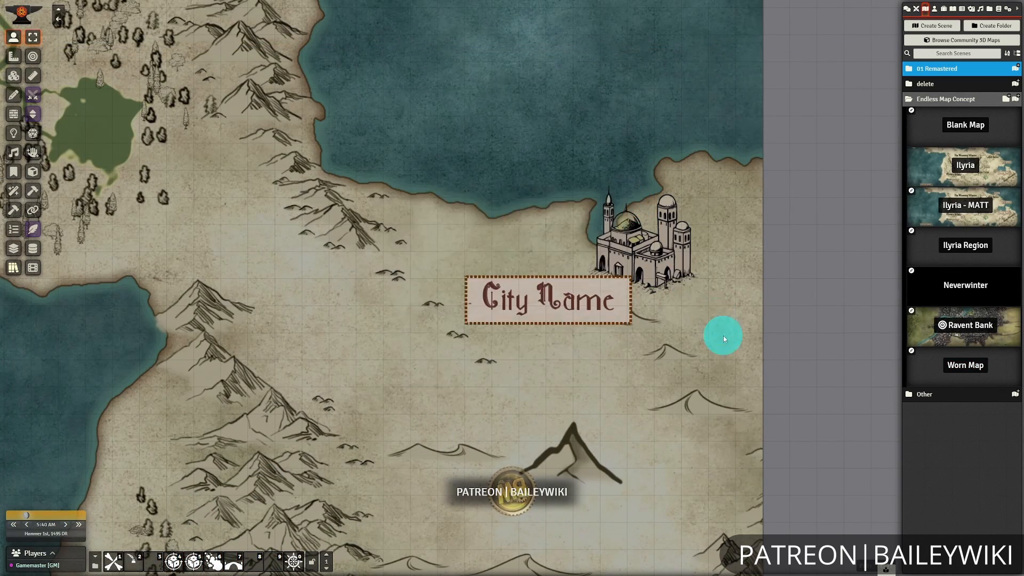
scroll(723, 335, "down", 10)
left_click_drag(152, 452, 272, 492)
left_click(13, 77)
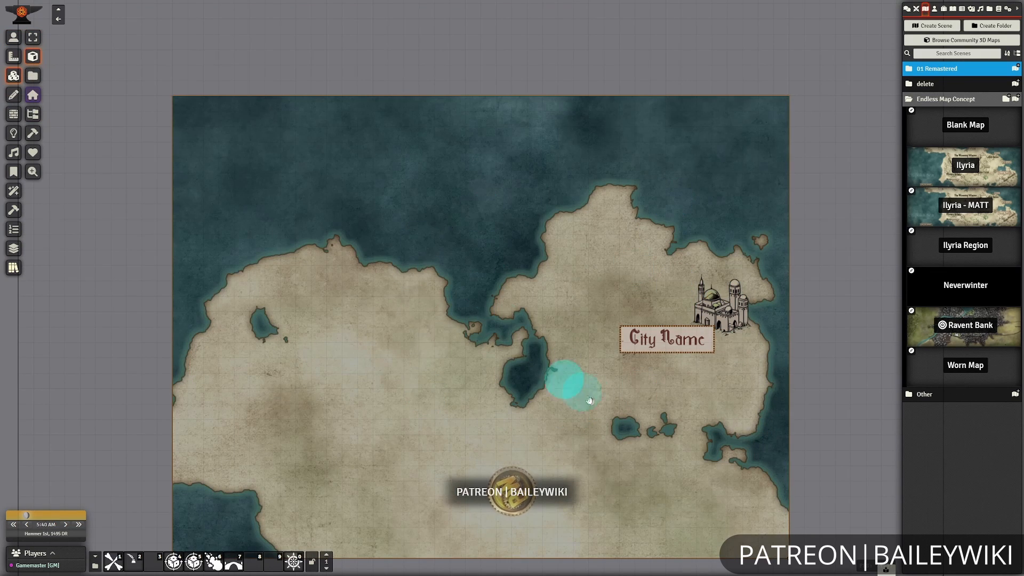
Reframe the map tile on the eastern coastline by panning and zooming in with the Zoom Pan Rotate Play controls.
right_click(525, 278)
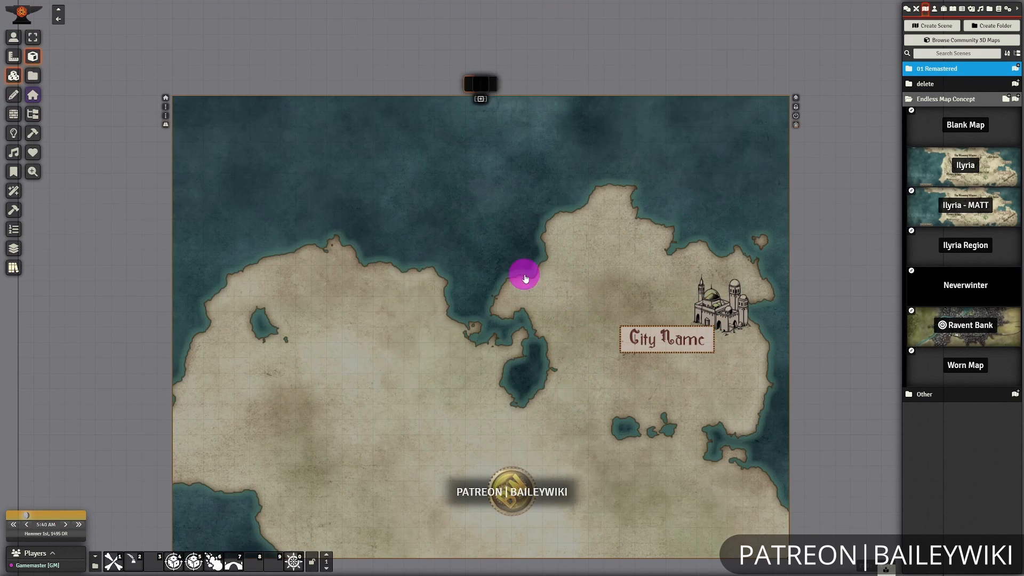
left_click(293, 564)
left_click(513, 265)
left_click(513, 264)
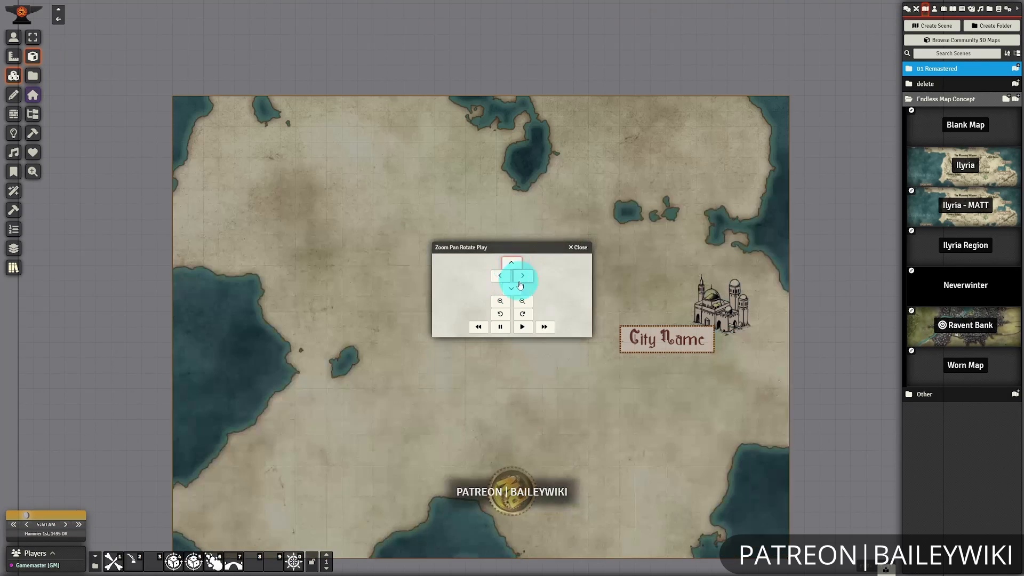
left_click(521, 278)
left_click(501, 302)
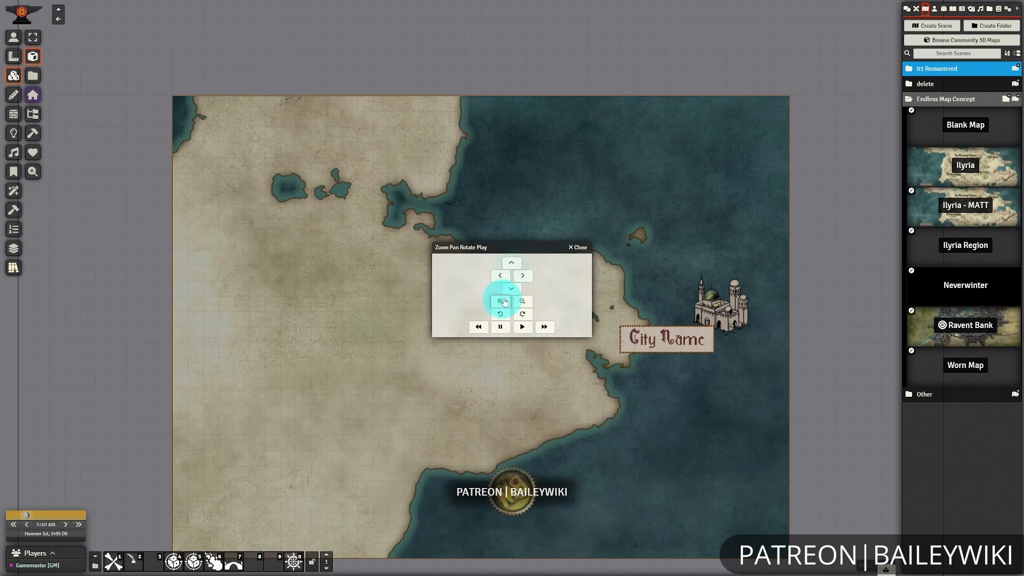
left_click(512, 265)
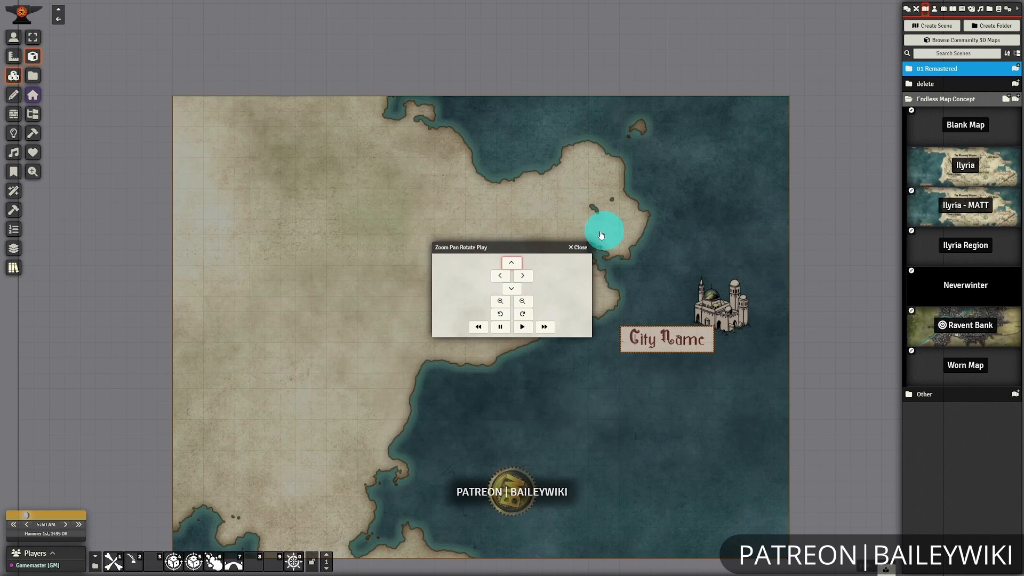
left_click(579, 248)
Move the domed city illustration from the sea onto the tip of the eastern peninsula.
left_click(17, 106)
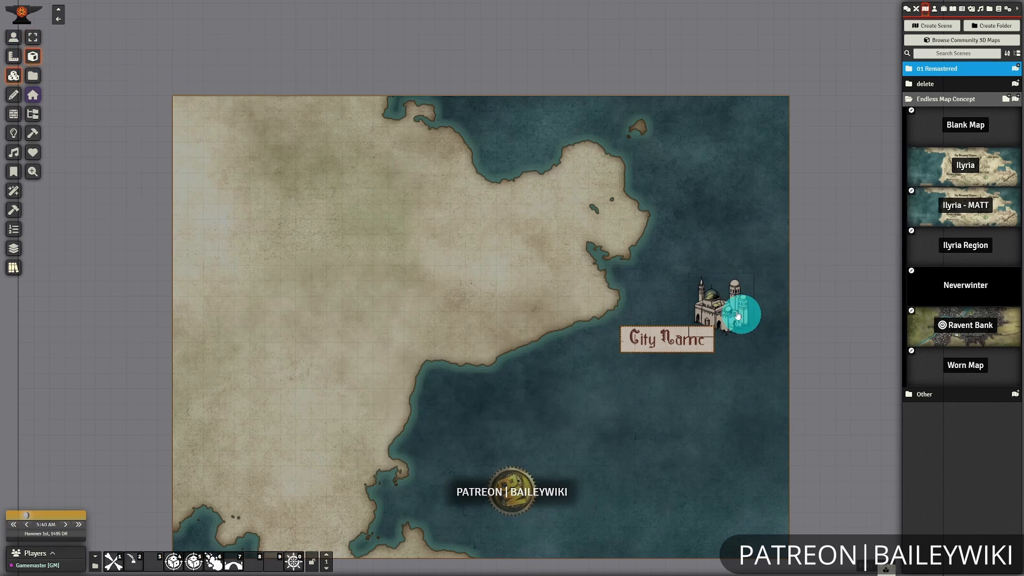
left_click_drag(726, 314, 608, 219)
left_click(692, 349)
left_click_drag(672, 341, 668, 342)
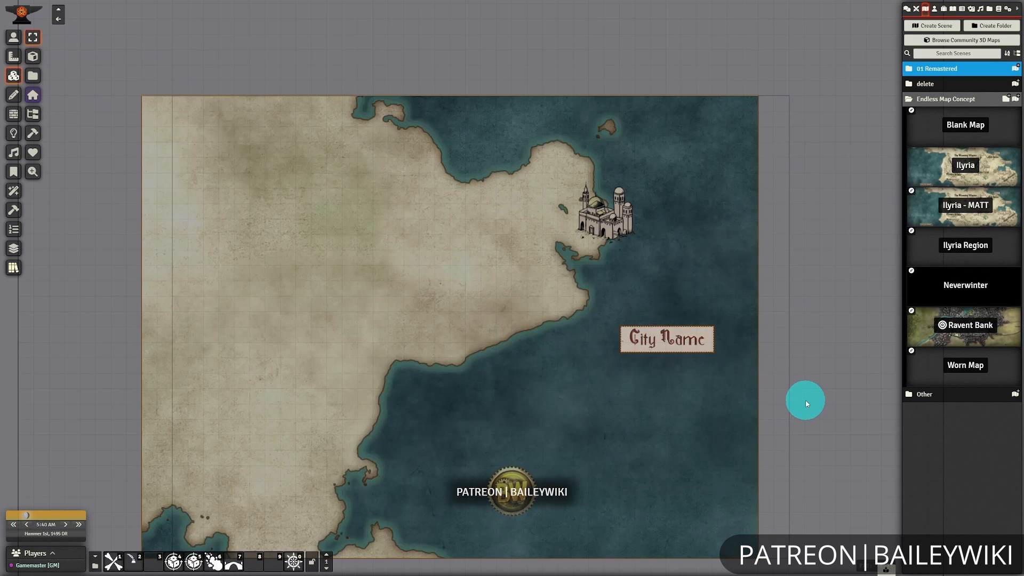
key("ctrl+z")
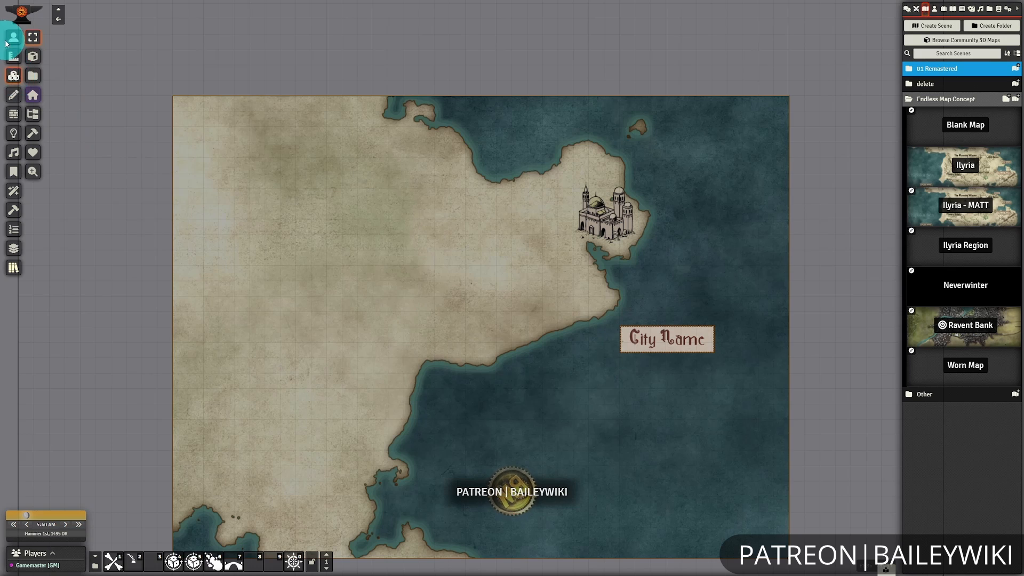
Move the City Name label onto the peninsula beside the domed city and return to the token controls.
left_click(15, 99)
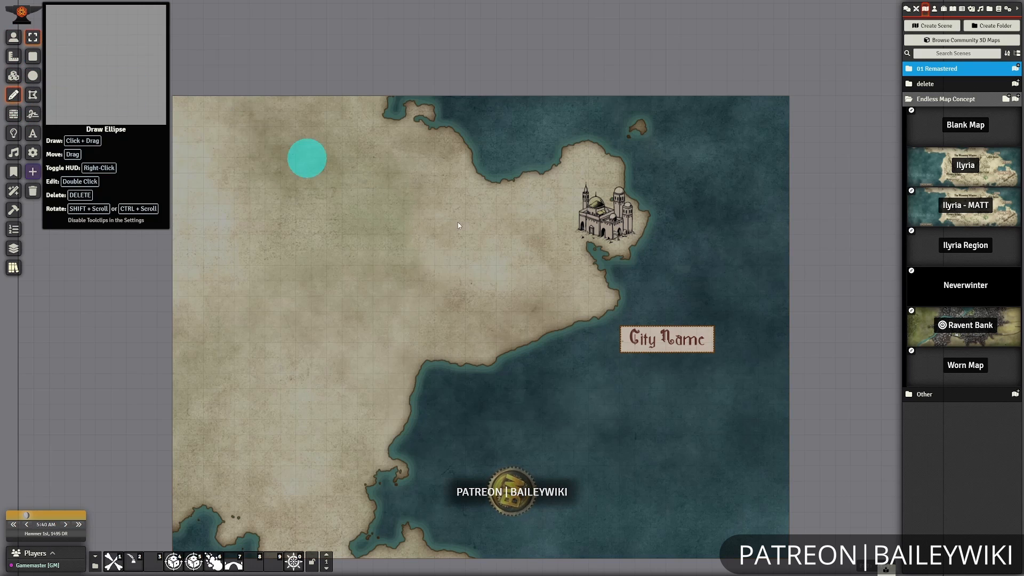
mouse_move(667, 342)
left_mouse_down()
mouse_move(566, 250)
mouse_move(547, 182)
mouse_move(530, 199)
left_mouse_up()
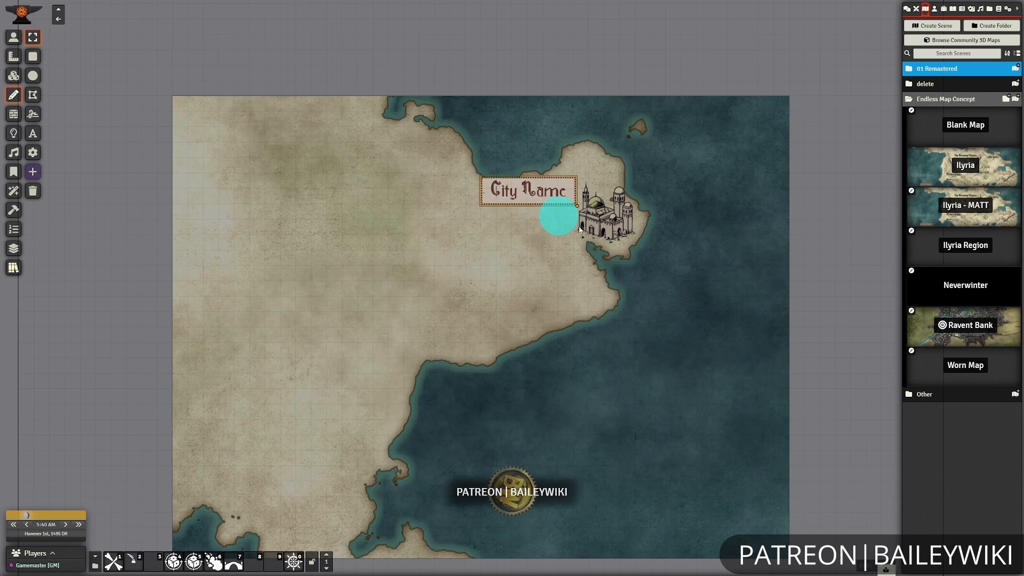
left_click(13, 37)
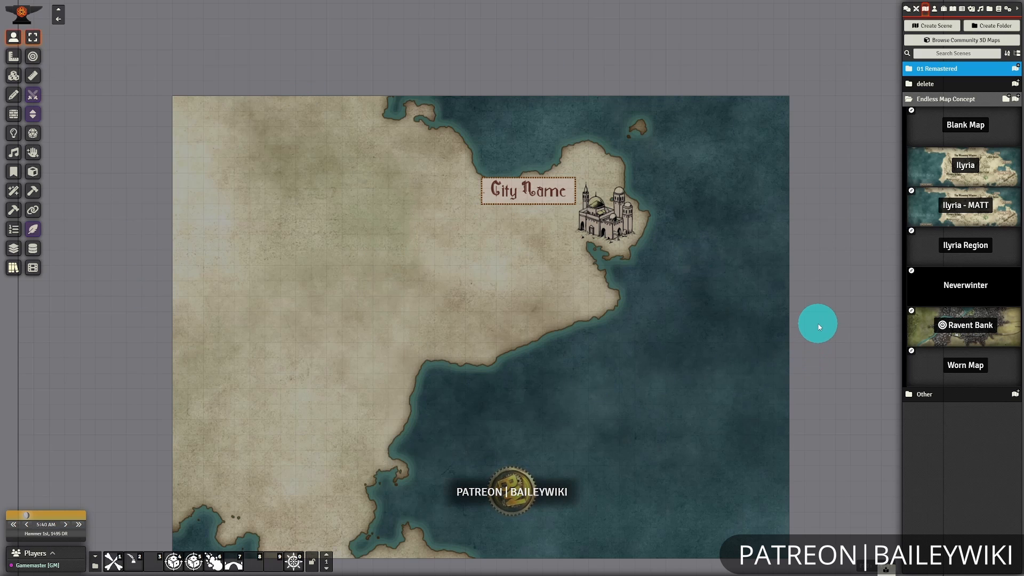
Open the tile image browser beside the land area and go to the atypikk-mazenc structures folder.
scroll(784, 316, "up", 2)
left_click(9, 79)
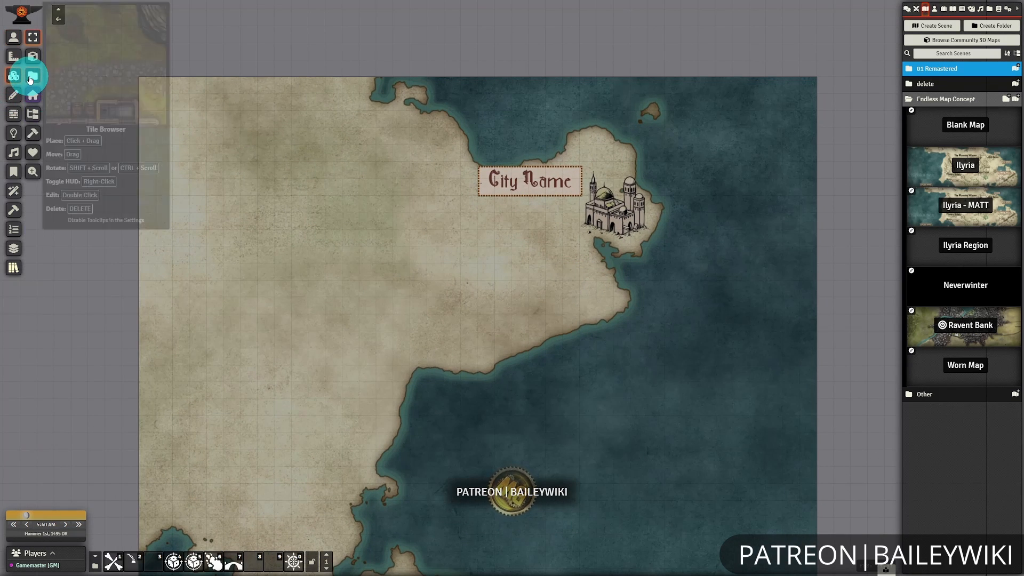
left_click(32, 75)
left_click_drag(483, 66, 754, 113)
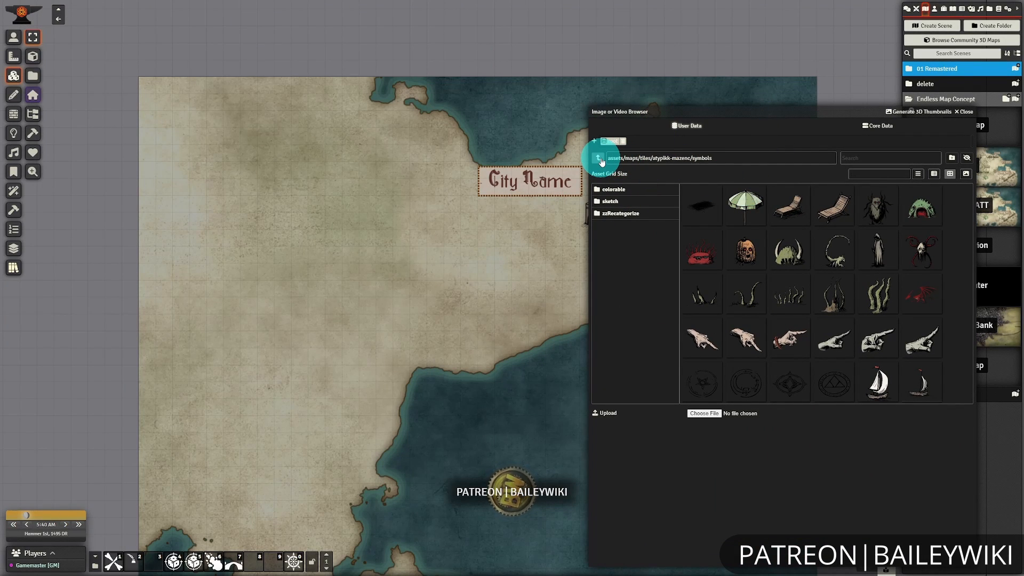
left_click(598, 158)
left_click_drag(741, 115, 738, 125)
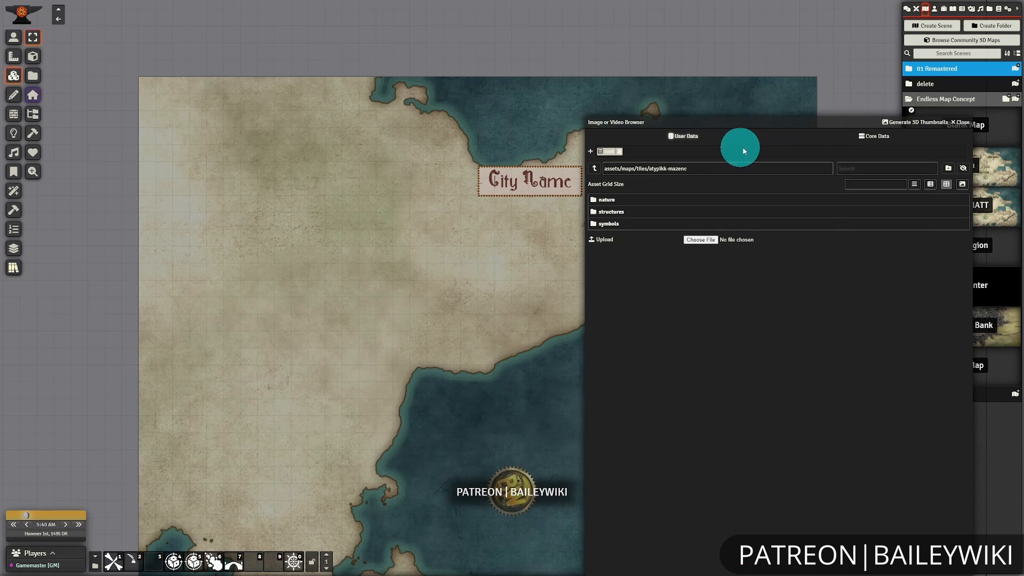
left_click(617, 210)
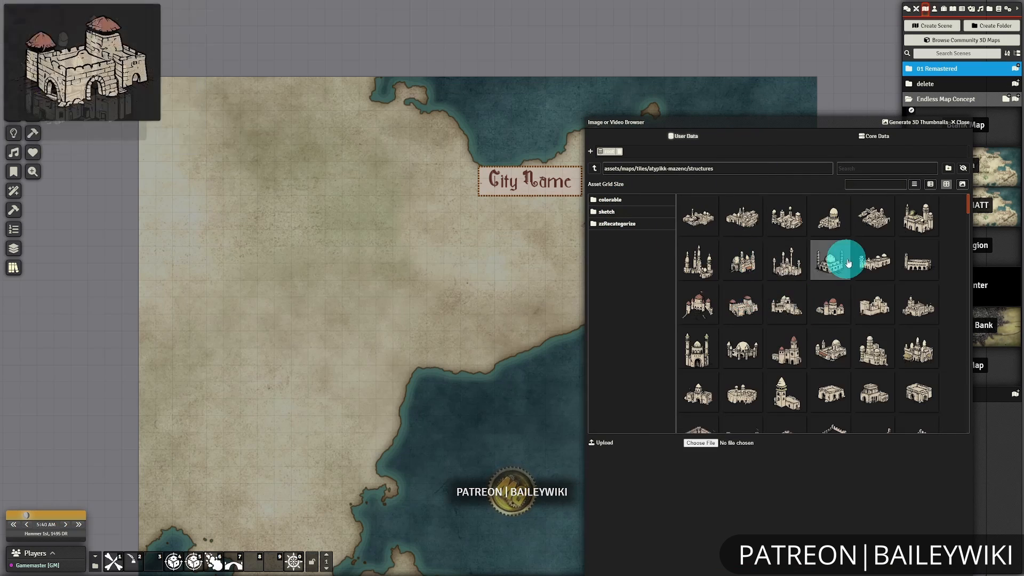
Place the square walled town in the southwest of the mainland and the round walled city in the northwest.
scroll(850, 258, "down", 10)
scroll(891, 329, "down", 10)
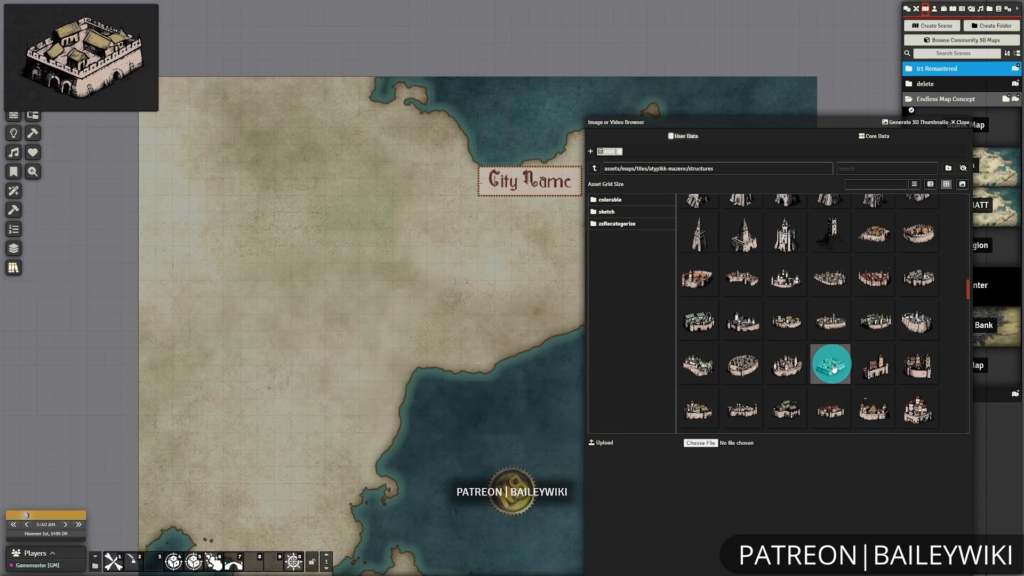
left_click_drag(391, 222, 392, 222)
left_click_drag(299, 402, 297, 404)
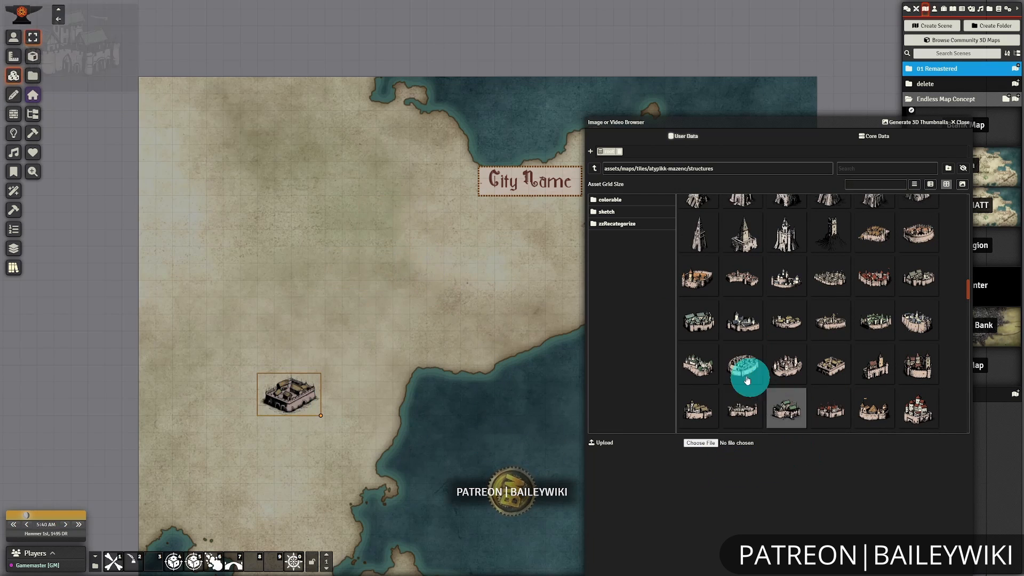
left_click_drag(745, 375, 275, 163)
scroll(460, 435, "down", 1)
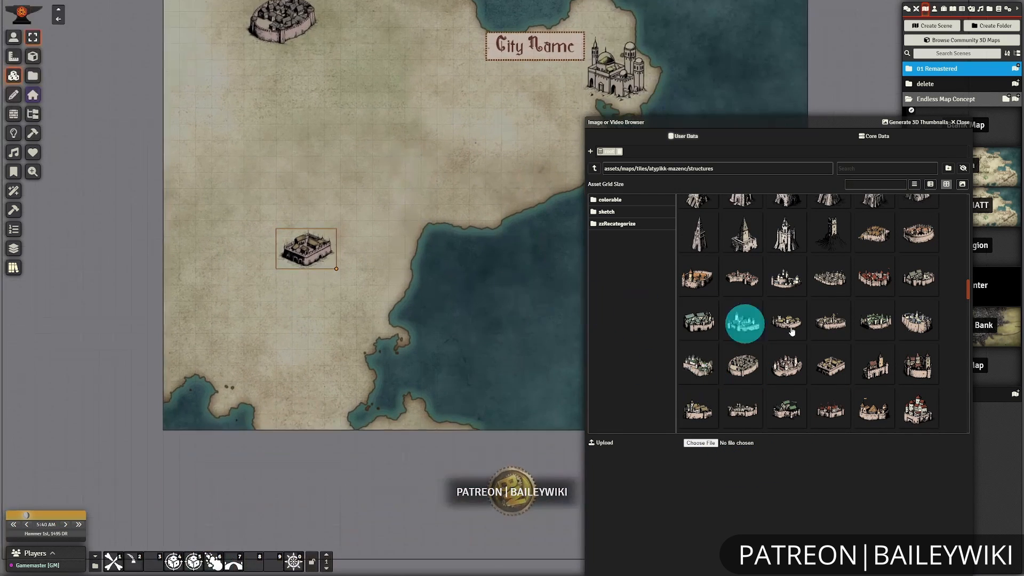
Place the multi-towered castle on the coast west of the sea and move the square walled town to the southern coast.
scroll(800, 331, "down", 3)
left_click_drag(790, 314, 463, 220)
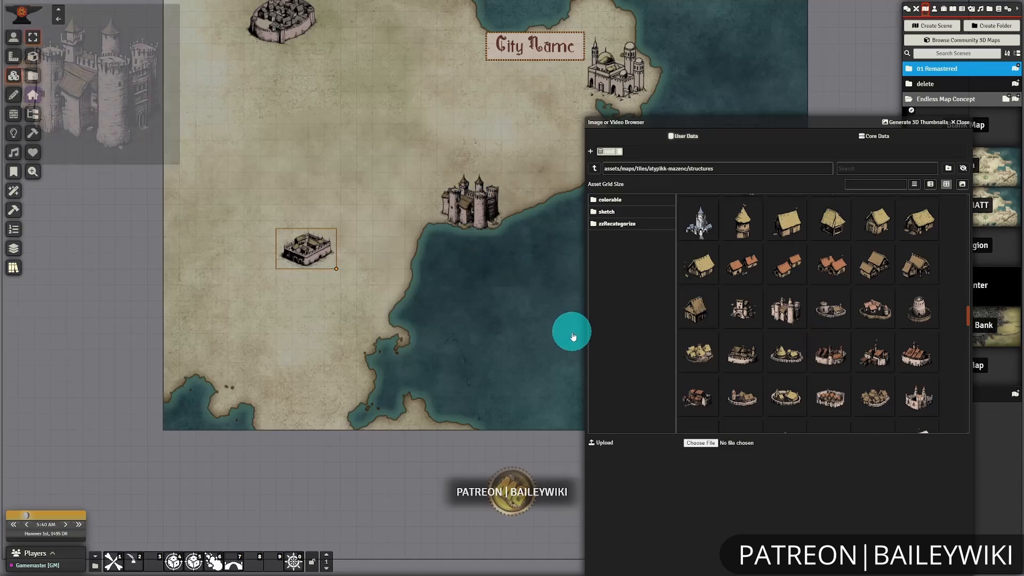
left_click_drag(340, 411, 331, 396)
Build a village at the sea's northwest corner from green-, orange- and red-roofed houses and a small tower.
scroll(832, 374, "down", 3)
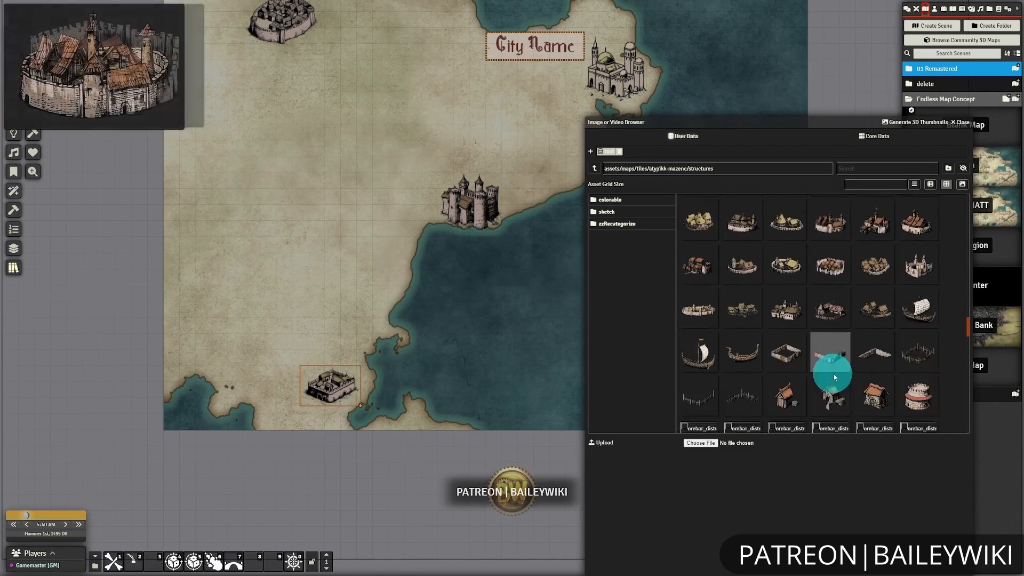
scroll(830, 371, "down", 3)
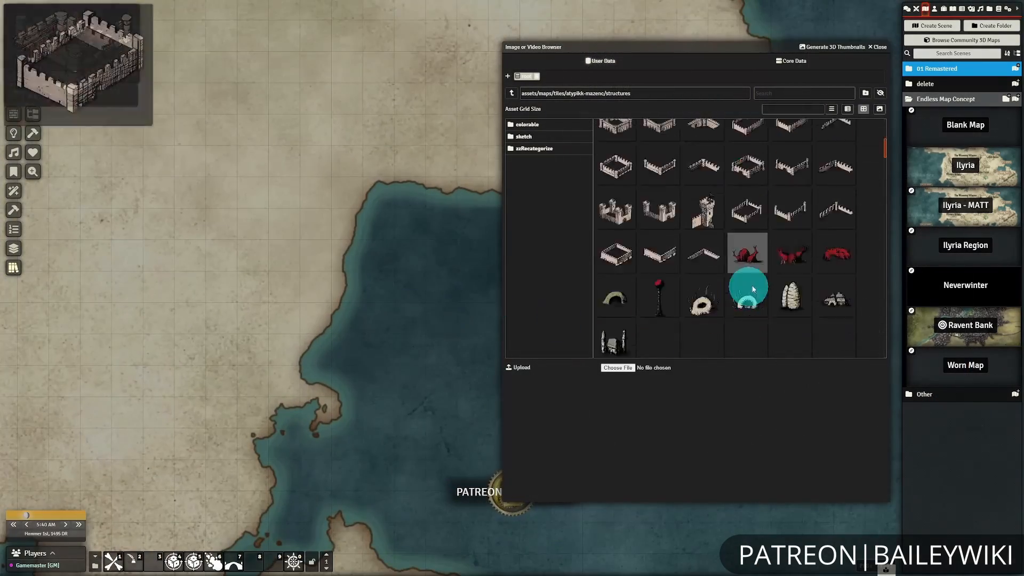
left_click_drag(698, 207, 329, 139)
left_click_drag(836, 202, 414, 170)
left_click_drag(659, 245, 337, 204)
scroll(797, 246, "up", 1)
left_click_drag(792, 199, 383, 152)
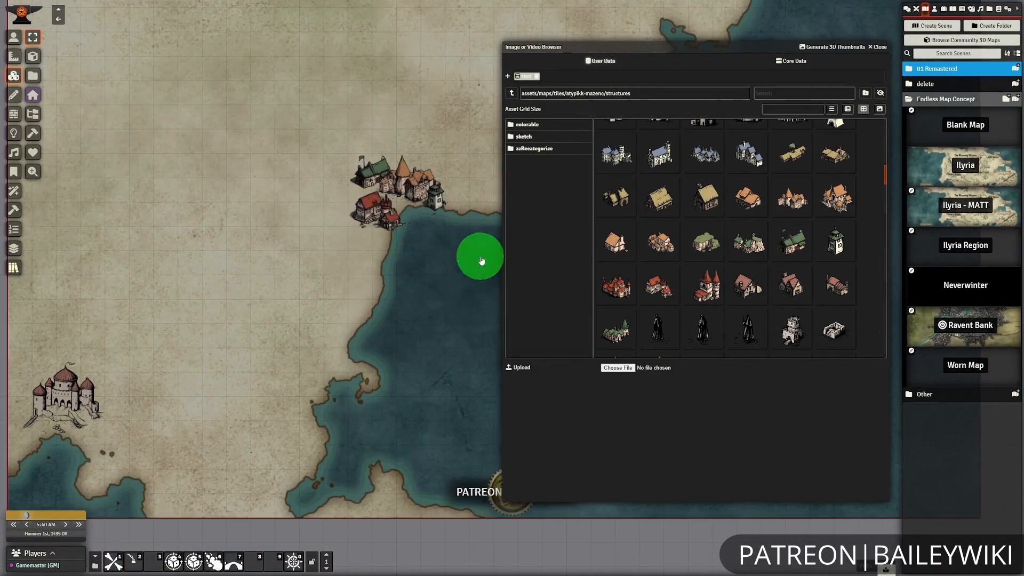
Place a walled city on the eastern peninsula's northern coast and the blue-roofed walled city near its eastern tip.
scroll(425, 293, "down", 3)
scroll(789, 235, "down", 3)
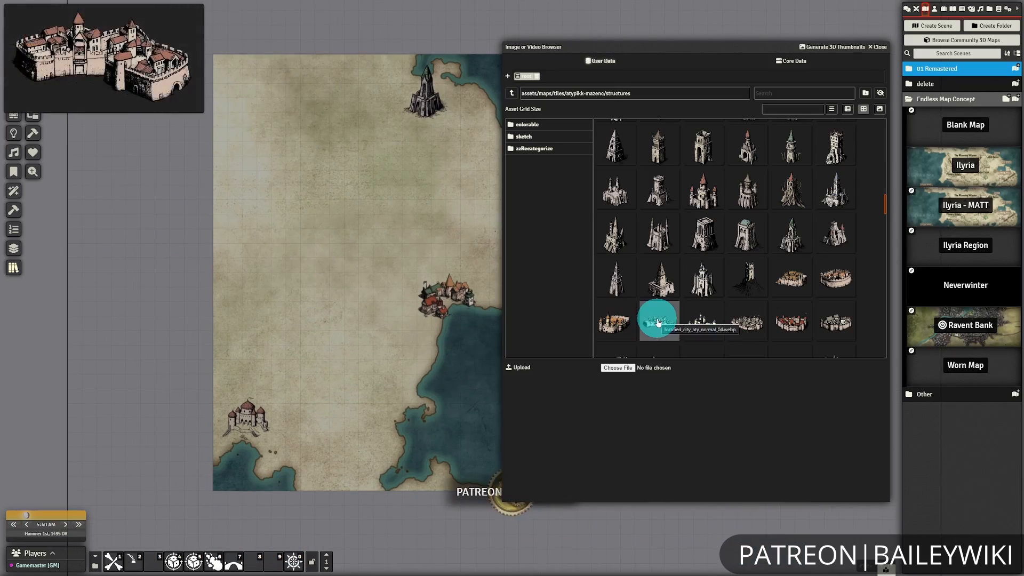
left_click_drag(659, 322, 376, 355)
left_click_drag(376, 355, 298, 199)
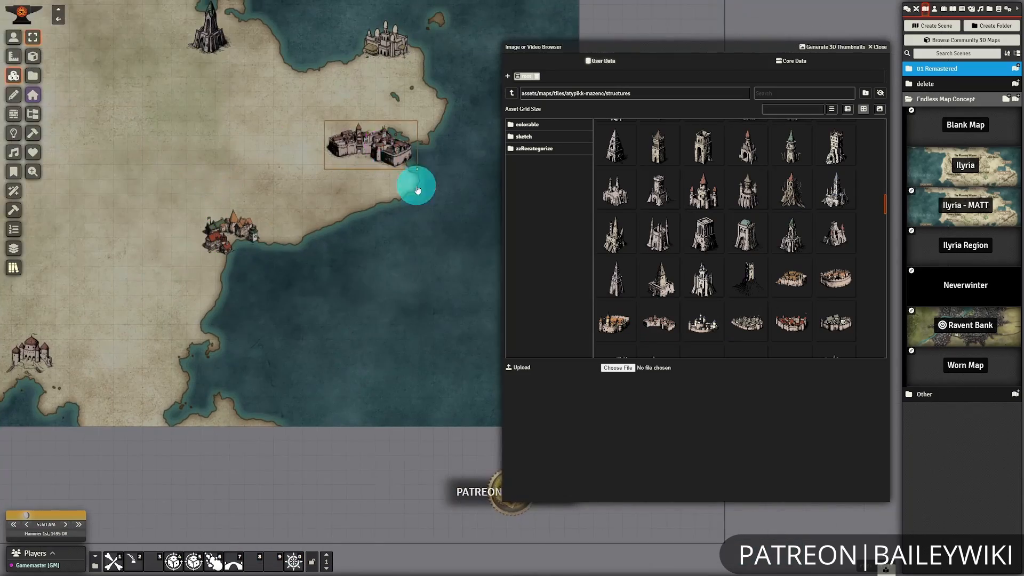
scroll(837, 290, "down", 2)
left_click_drag(838, 292, 405, 167)
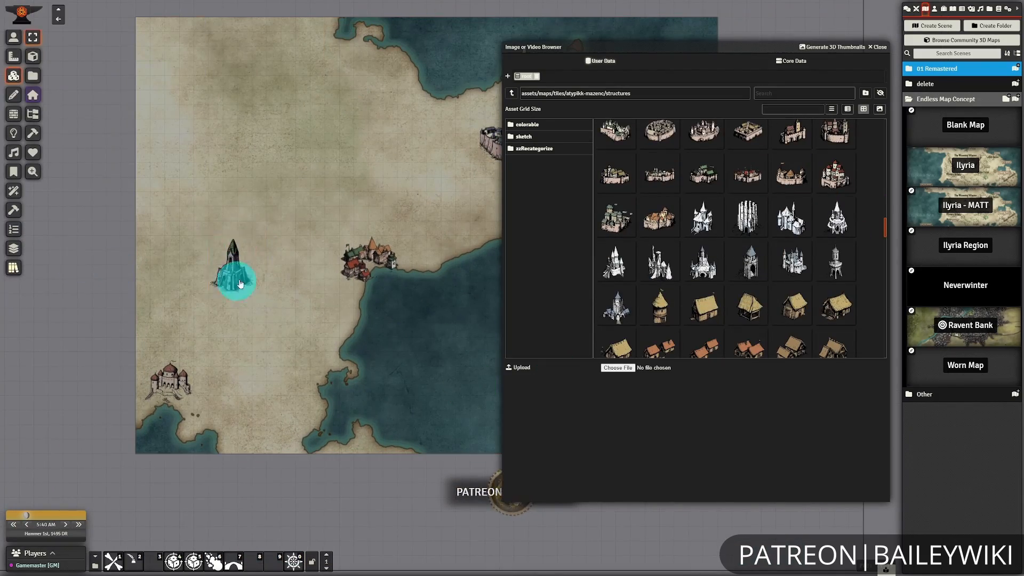
left_click_drag(240, 283, 241, 272)
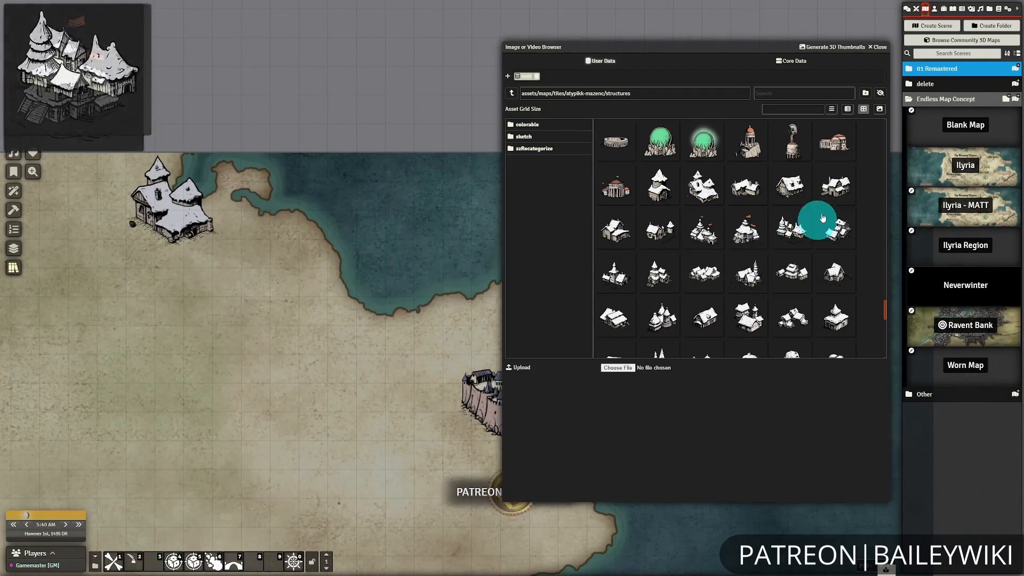
Place snow-roofed houses beside the snowy settlement on the north coast and a white spired castle in the northwest.
left_click_drag(704, 272, 265, 213)
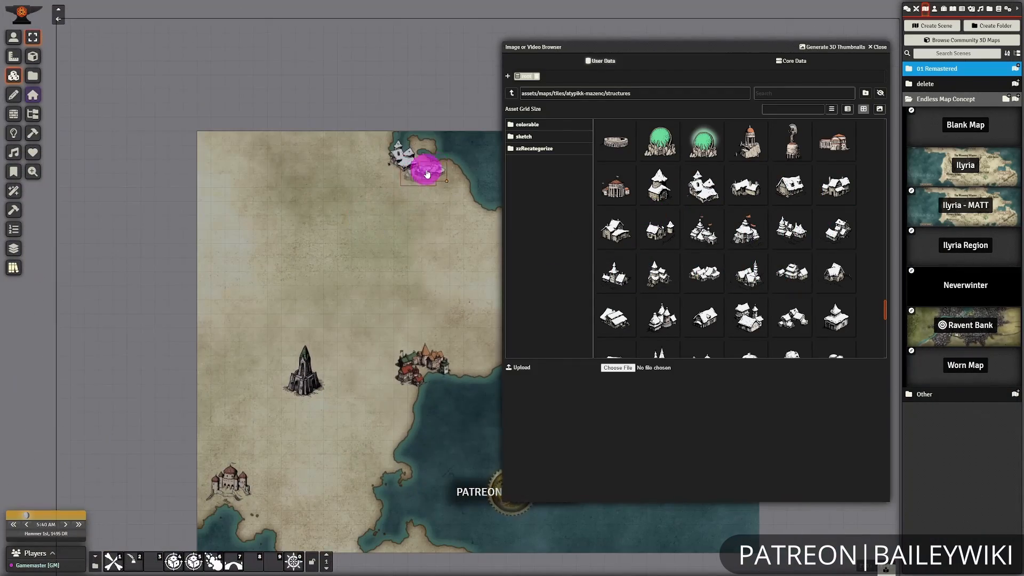
left_click_drag(423, 171, 395, 120)
scroll(747, 240, "down", 5)
left_click_drag(703, 300, 246, 140)
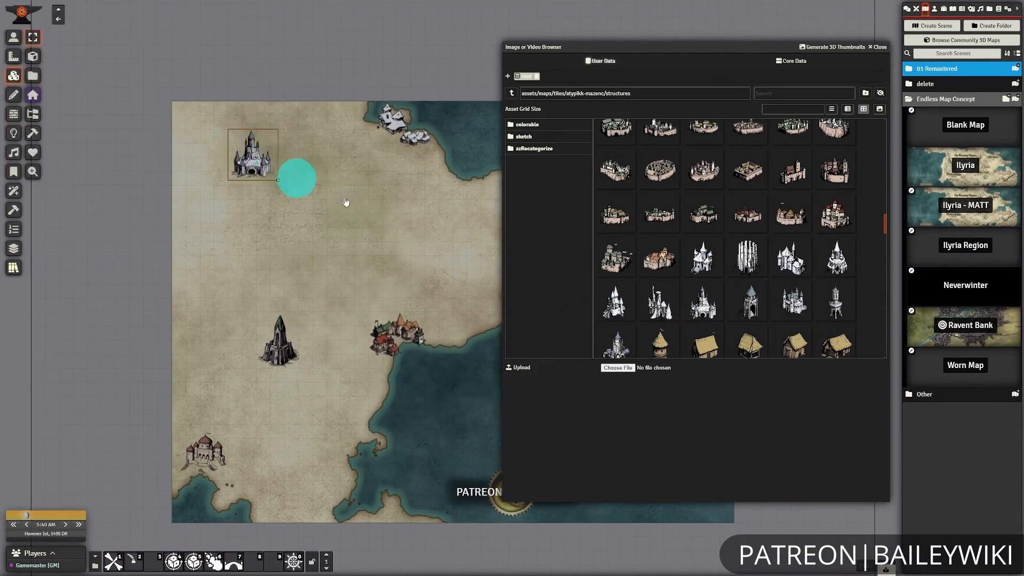
Switch to the nature assets and place mountain ranges east and south of the white castle.
left_click(512, 92)
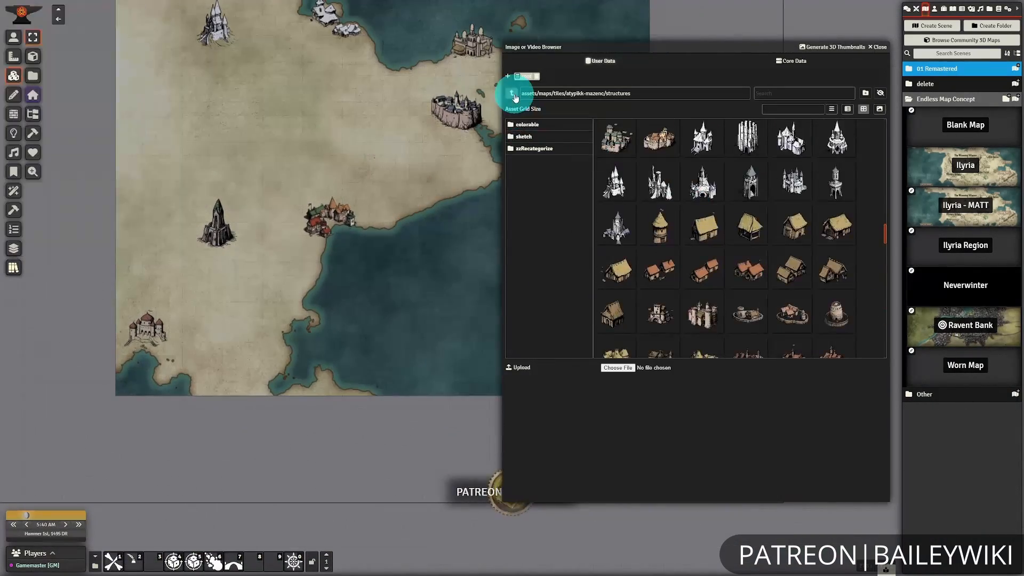
left_click(526, 125)
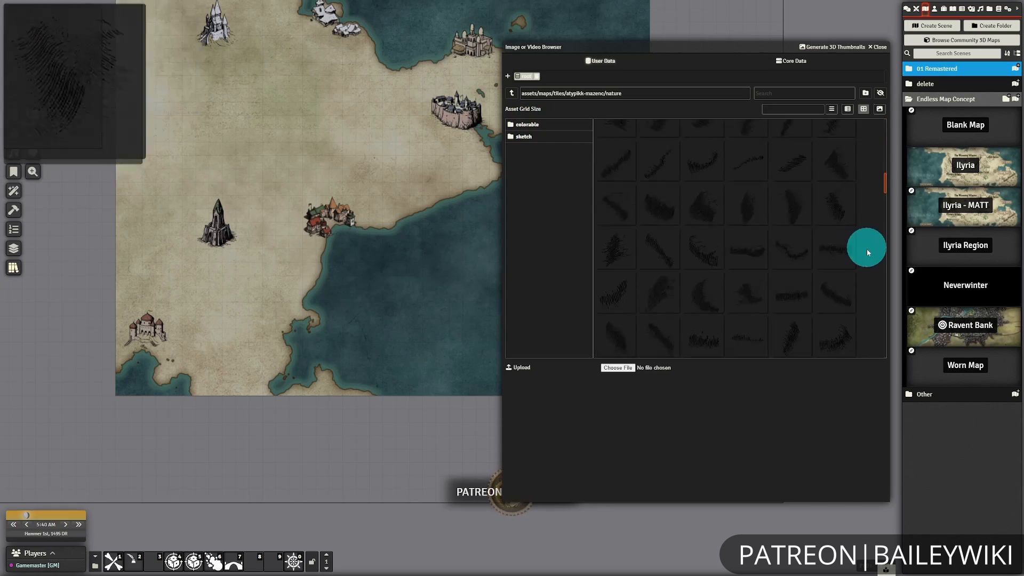
scroll(864, 256, "down", 10)
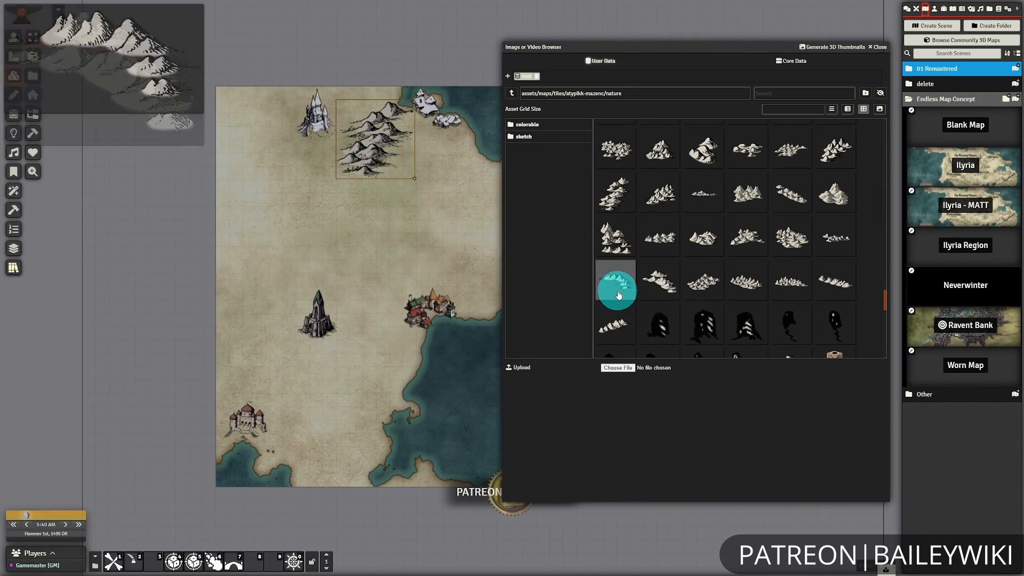
left_click_drag(618, 295, 286, 178)
left_click(313, 229)
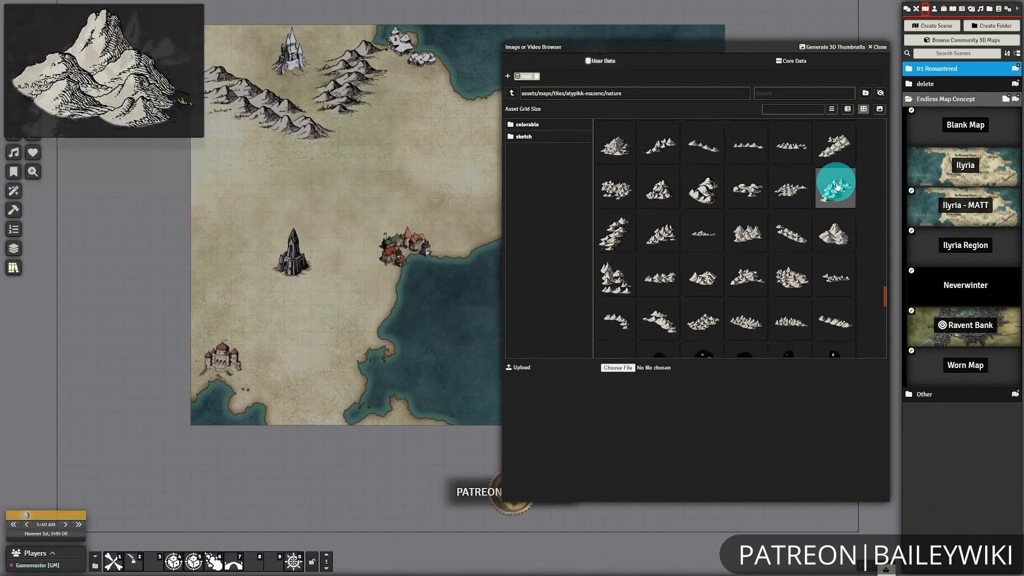
Place two mountain ranges north and northeast of the dark tower and adjust the tower's stacking order.
left_click_drag(616, 189, 275, 162)
left_click_drag(836, 146, 355, 213)
left_click(293, 271)
right_click(292, 261)
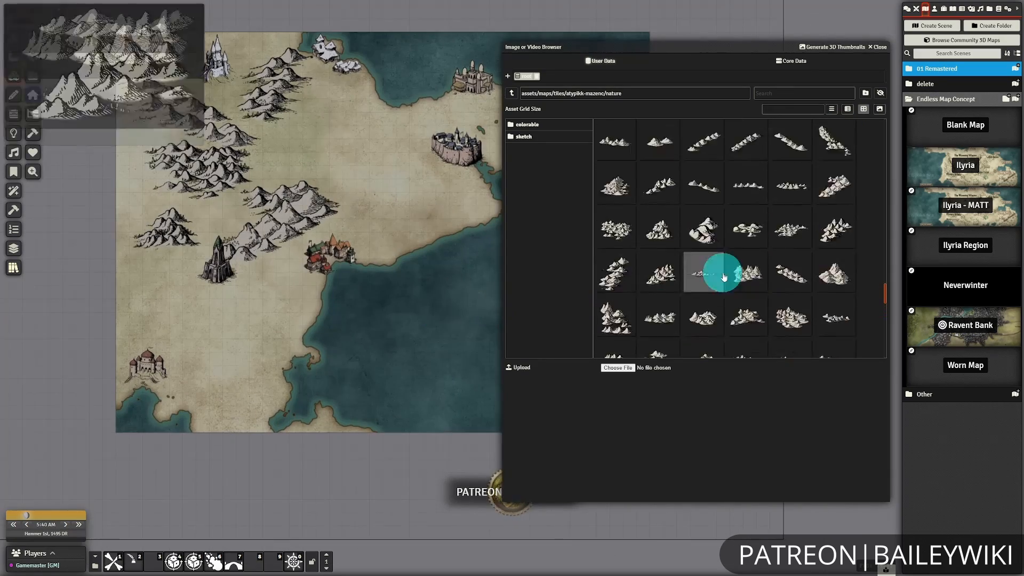
Place mountains inland from the snowy settlement and west of the dark tower, plus a small peak south of the tower.
left_click_drag(720, 270, 355, 144)
left_click_drag(321, 136, 316, 162)
scroll(782, 241, "up", 1)
left_click_drag(782, 248, 327, 118)
left_click_drag(741, 170, 247, 294)
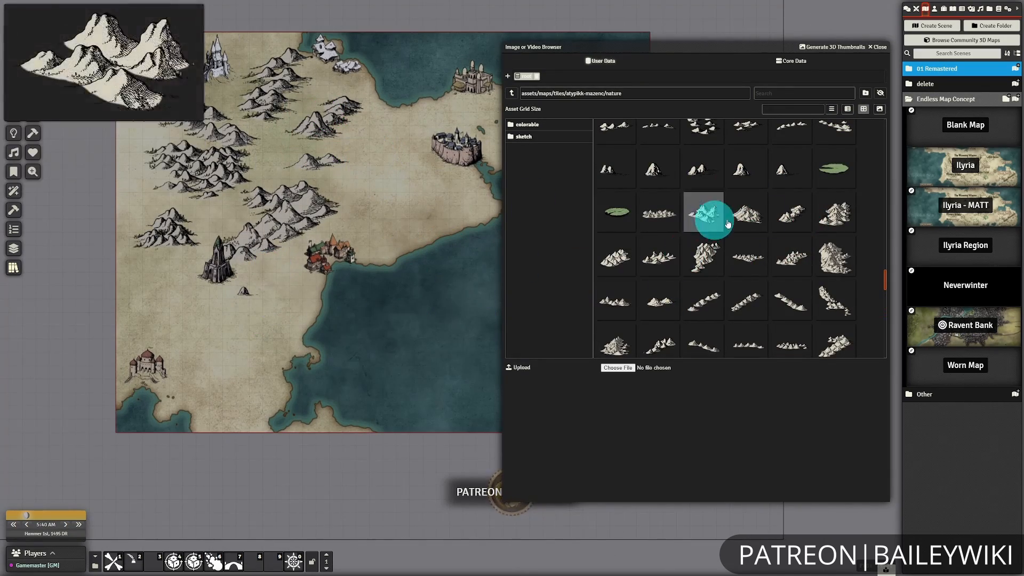
Place a mountain range south of the dark tower and add more mountains to its west.
scroll(697, 256, "down", 1)
left_click_drag(615, 262, 229, 326)
left_click_drag(318, 354, 262, 319)
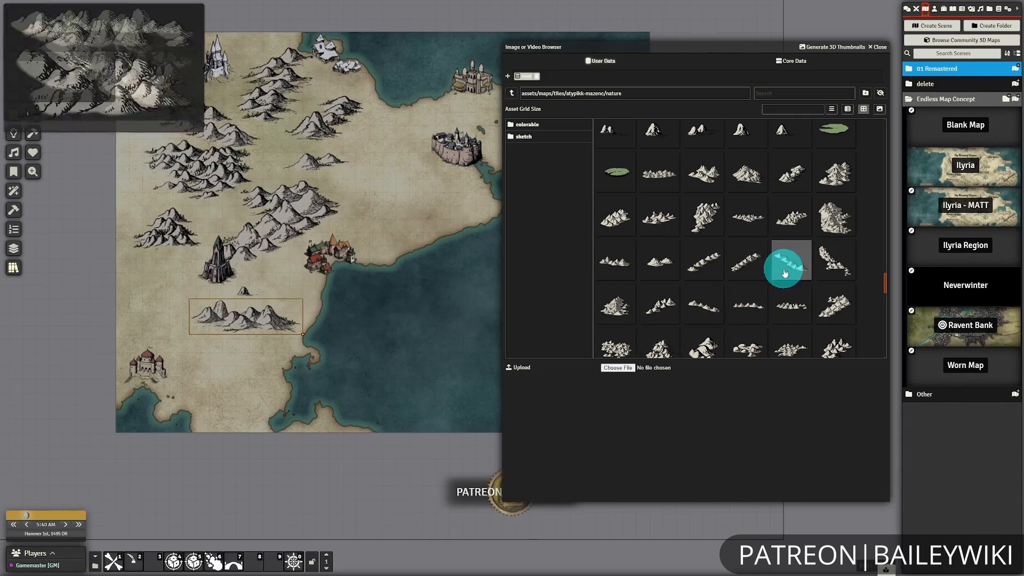
scroll(784, 274, "down", 2)
left_click_drag(741, 270, 151, 268)
Place a branching forest tile just north of the coastal village.
scroll(698, 183, "down", 3)
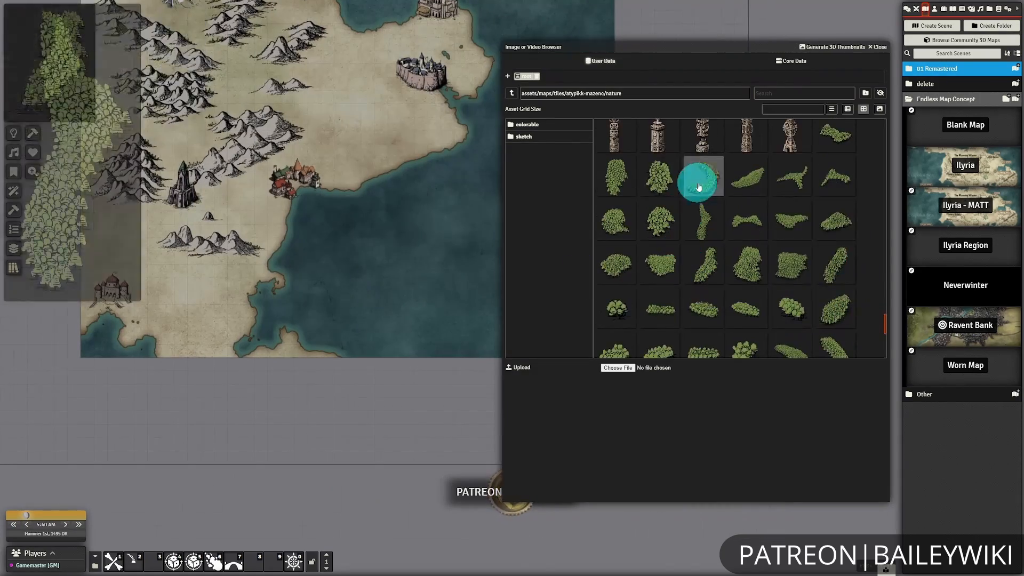
left_click_drag(698, 183, 218, 300)
left_click_drag(333, 158, 332, 155)
left_click_drag(325, 227, 393, 305)
scroll(393, 305, "up", 8)
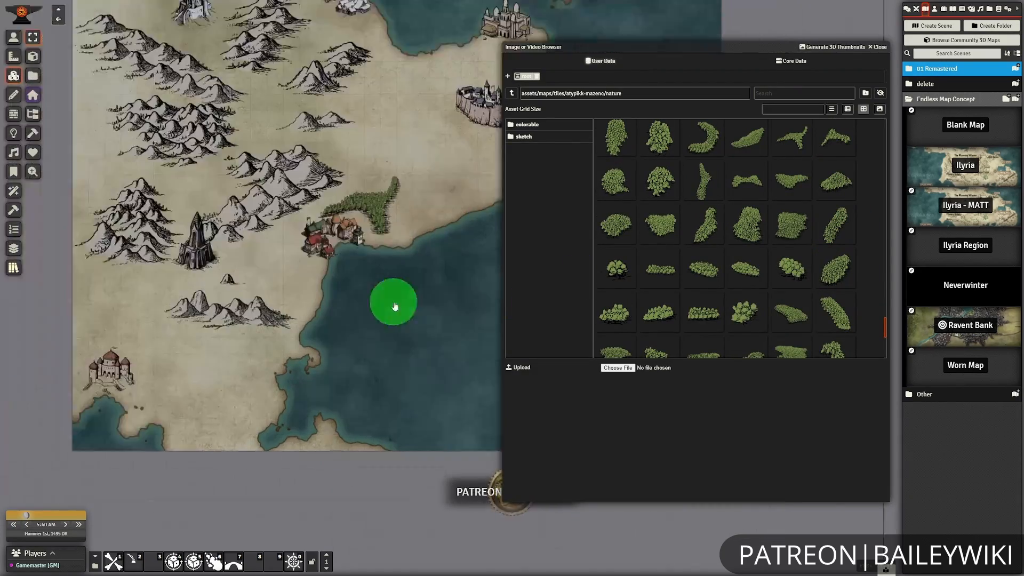
Send the background map tile behind the placed symbols.
right_click(256, 170)
left_click(204, 179)
scroll(403, 348, "down", 8)
right_click(403, 347)
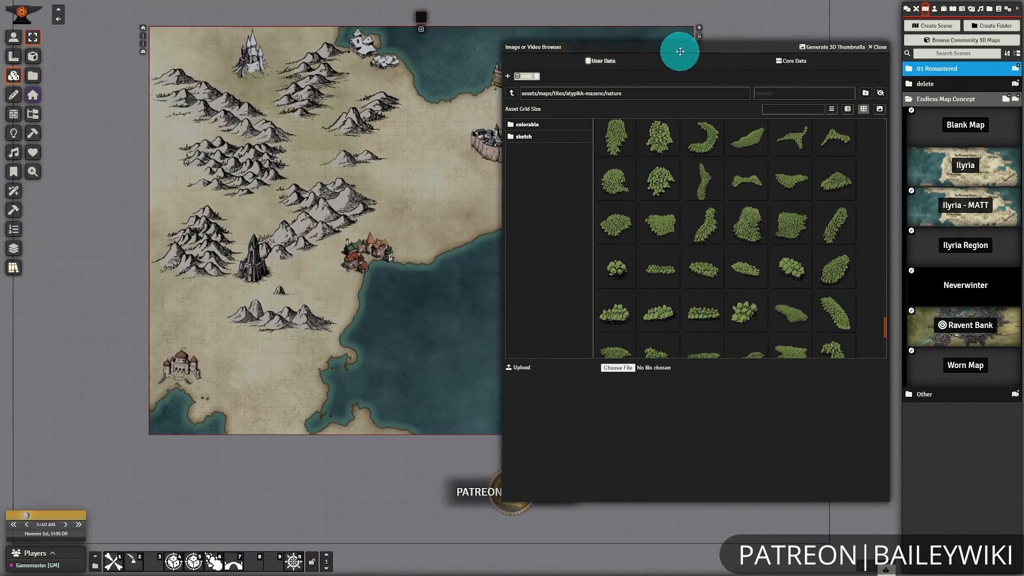
left_click(143, 47)
left_click_drag(477, 290, 395, 349)
Place four forests between the mountains, the blue-roofed walled city and the southern coastline.
scroll(395, 348, "up", 5)
left_click_drag(747, 224, 329, 232)
left_click_drag(835, 180, 393, 165)
scroll(837, 313, "down", 2)
left_click_drag(791, 233, 402, 207)
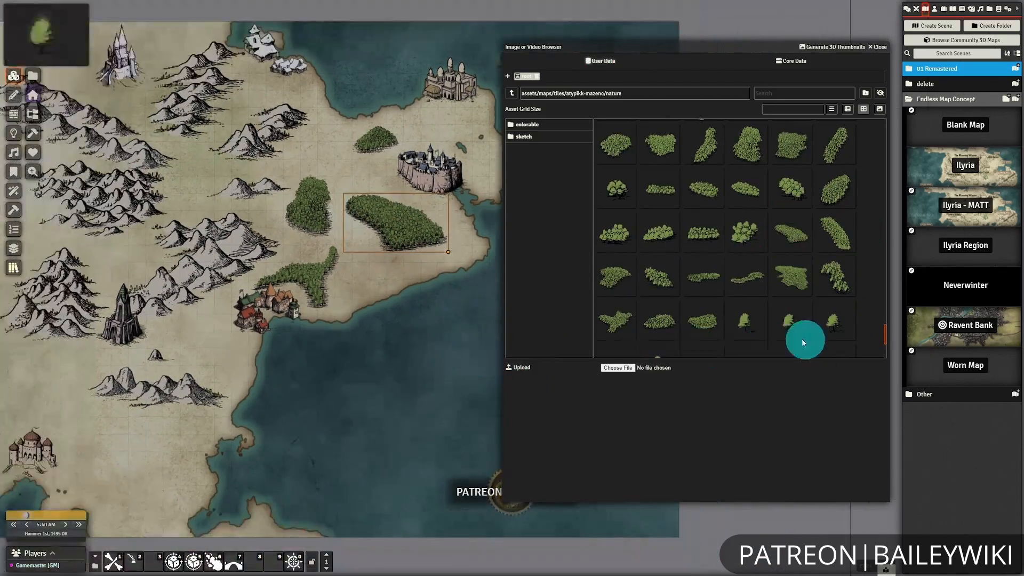
scroll(858, 238, "down", 2)
left_click_drag(731, 210, 373, 277)
scroll(316, 286, "down", 3)
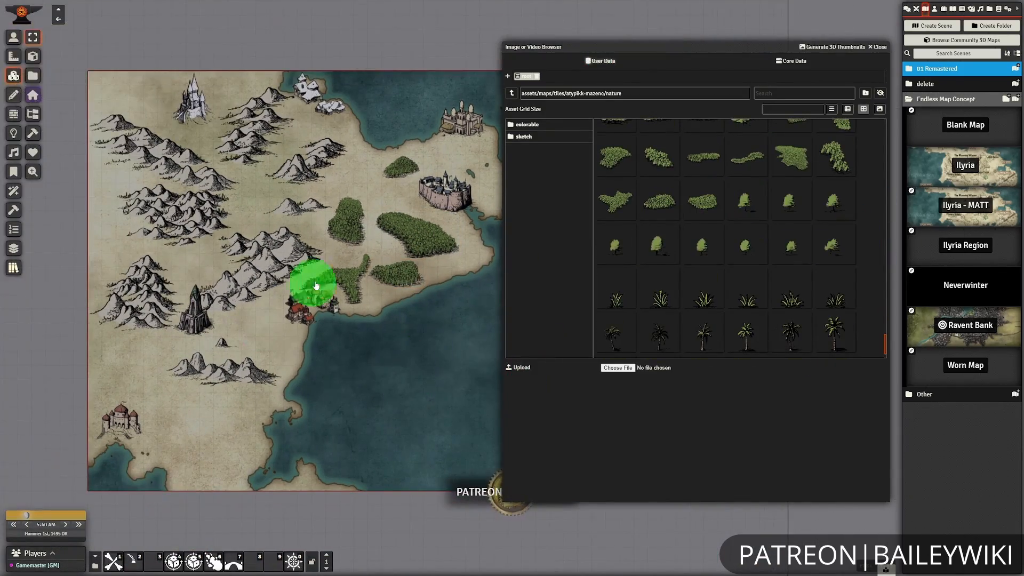
Place forests southwest and southeast of the dark tower, deleting the misplaced forest tiles.
scroll(747, 240, "up", 3)
left_click_drag(748, 140, 280, 342)
left_click_drag(270, 263, 372, 166)
left_click_drag(615, 317, 345, 316)
key("Delete")
left_click_drag(748, 232, 304, 315)
key("Delete")
Place palm trees around the southern domed palace and delete the trial grass clump.
left_click_drag(468, 460, 408, 454)
scroll(835, 292, "down", 4)
left_click_drag(835, 292, 283, 364)
left_click_drag(704, 292, 523, 356)
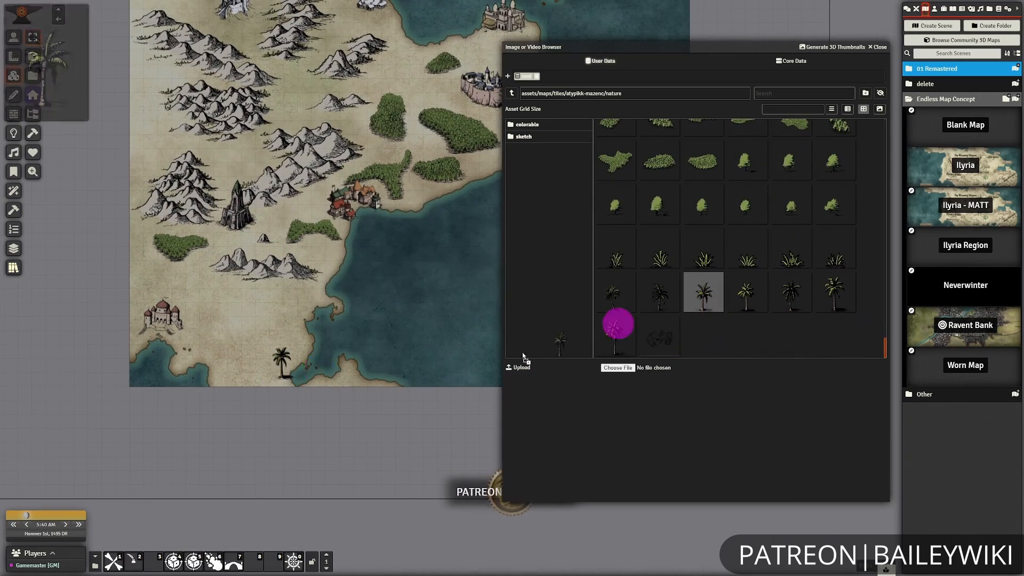
left_click_drag(224, 367, 225, 365)
left_click_drag(663, 349, 663, 349)
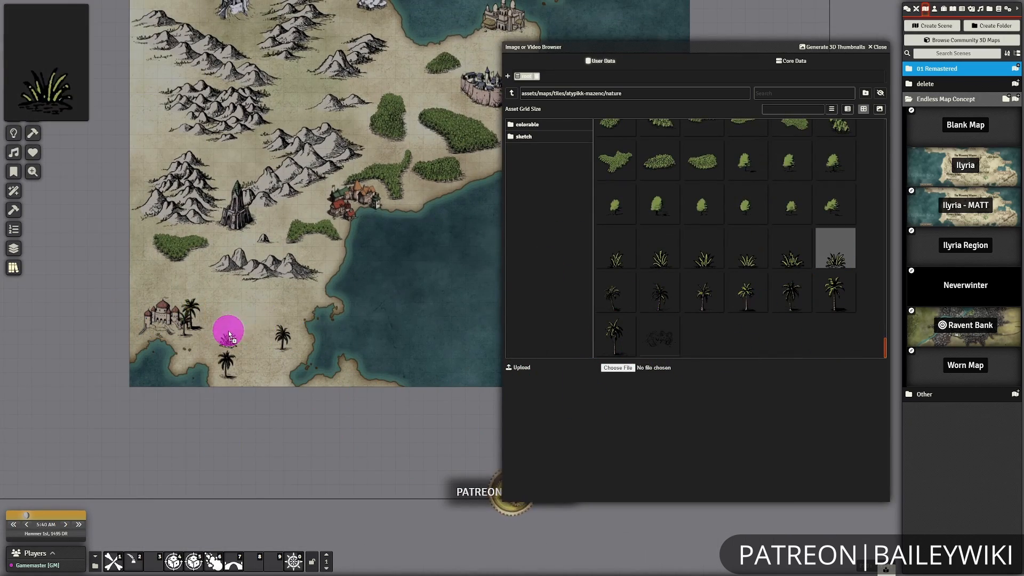
left_click_drag(228, 334, 229, 334)
key("Delete")
Try placing dark symbols from the nature assets on the northern mountains.
left_click_drag(389, 267, 362, 333)
scroll(739, 295, "up", 20)
left_click_drag(885, 131, 880, 315)
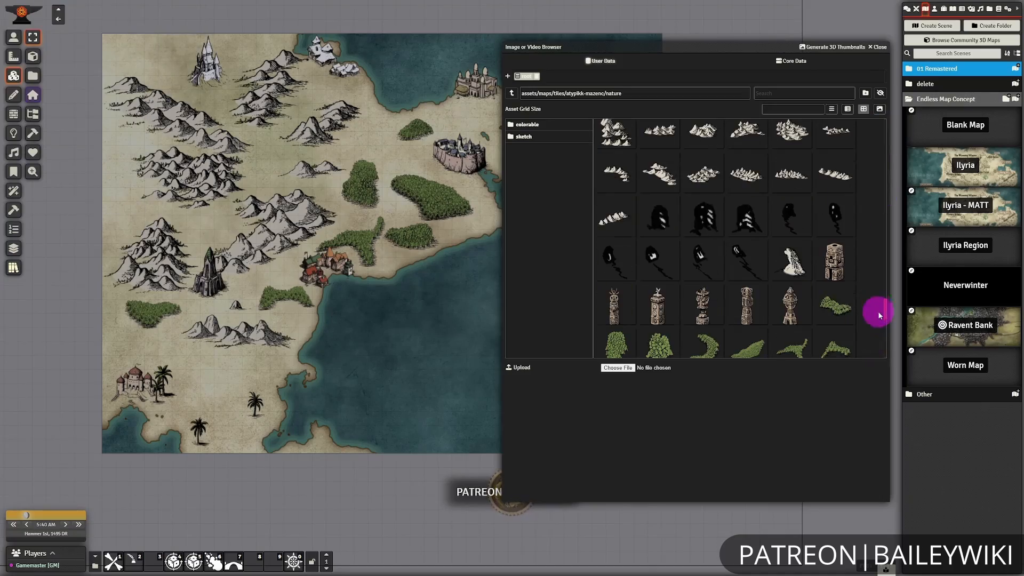
left_click_drag(710, 234, 377, 282)
scroll(378, 281, "up", 10)
left_click_drag(793, 217, 437, 300)
scroll(437, 299, "down", 10)
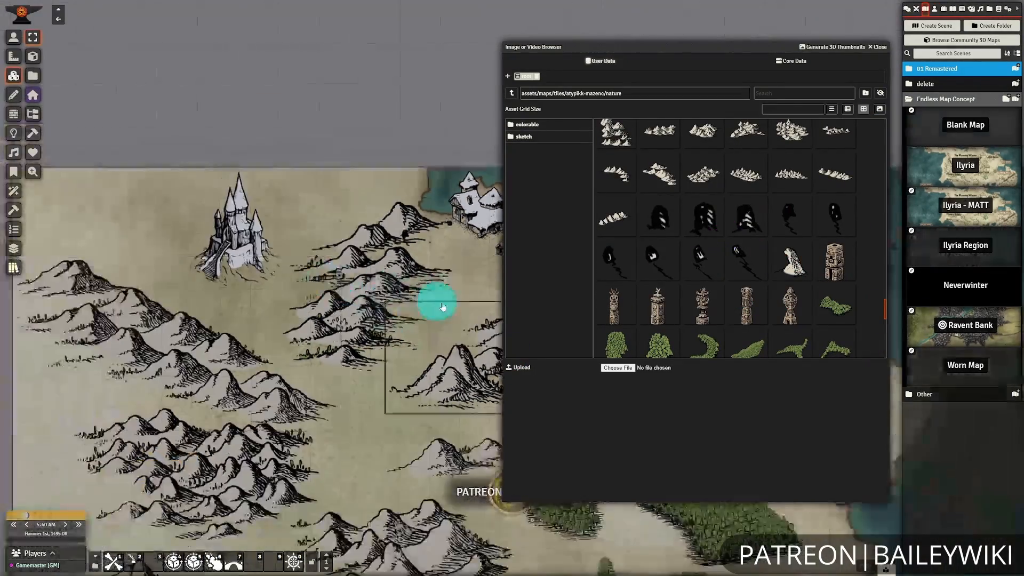
Place two sailing ships from the symbols assets in the southeastern sea.
scroll(870, 303, "up", 1)
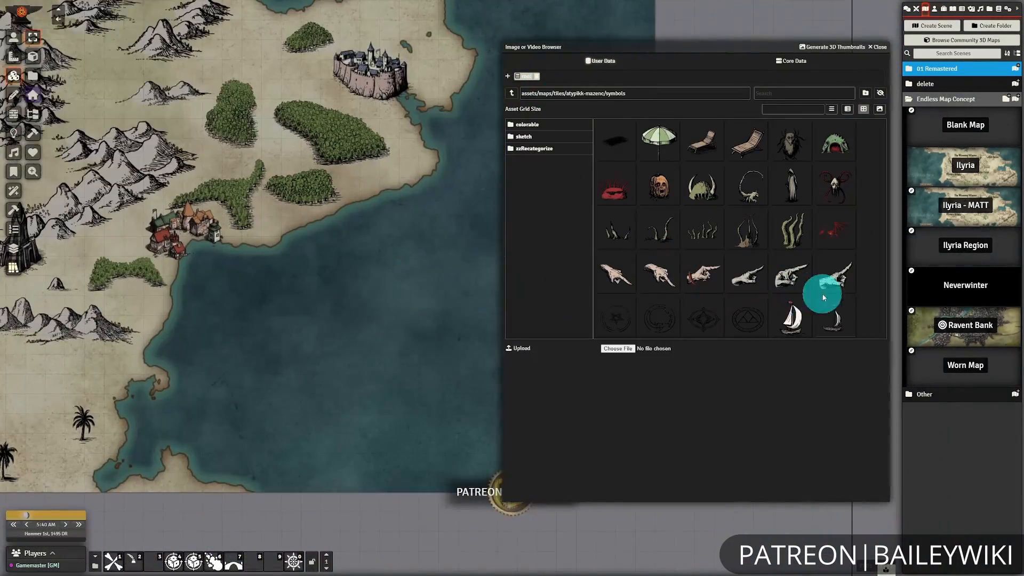
left_click_drag(792, 319, 388, 297)
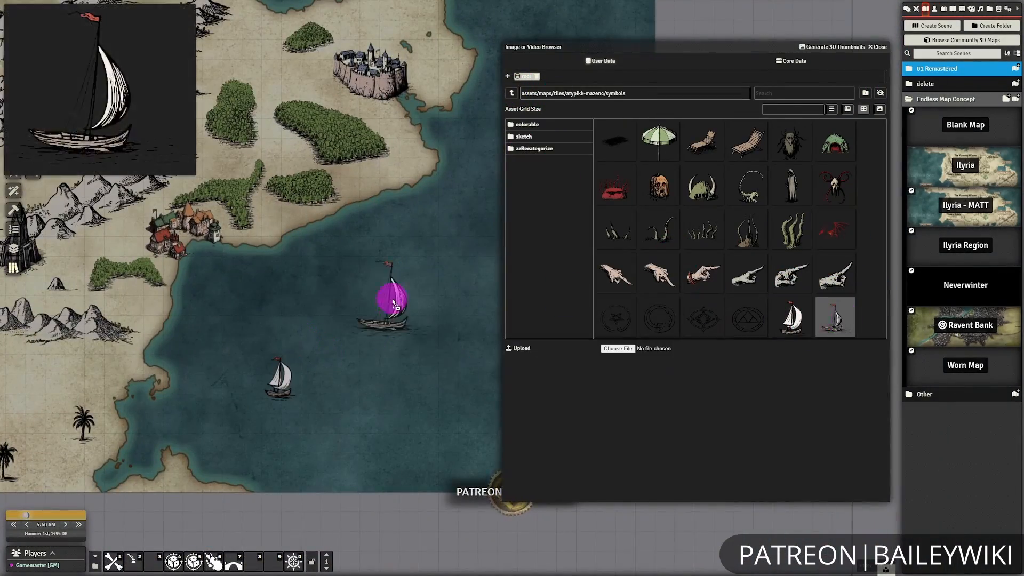
left_click(545, 155)
scroll(359, 366, "down", 5)
scroll(358, 360, "down", 4)
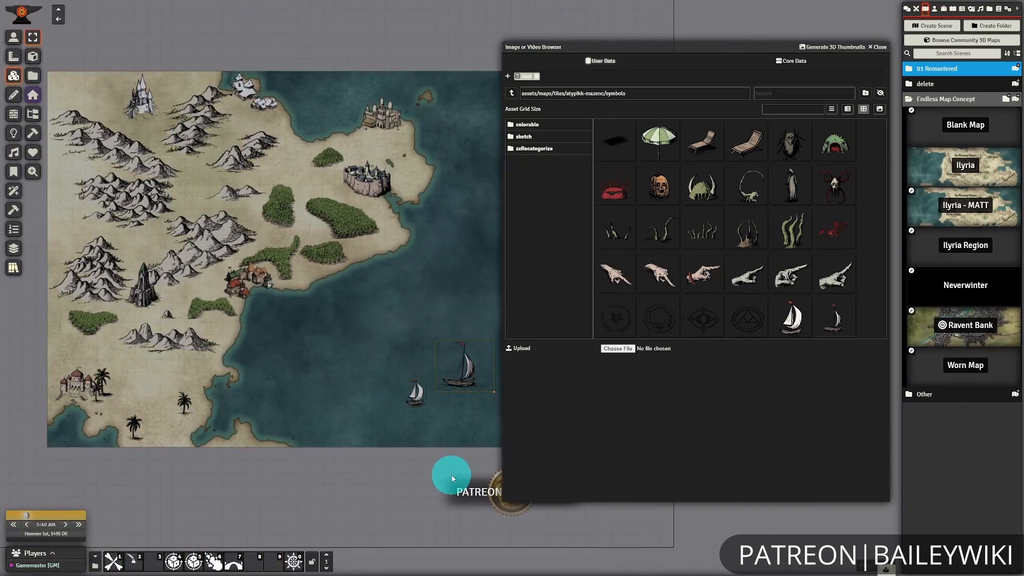
Draw freehand roads linking the southern domed palace, the dark tower and the coastal village.
scroll(373, 341, "up", 3)
left_click_drag(256, 342, 470, 299)
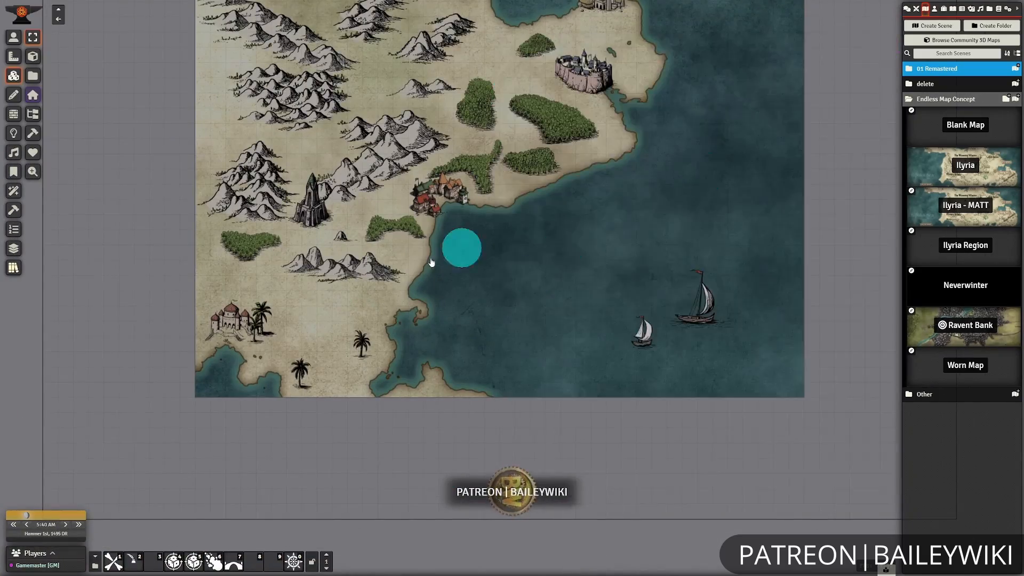
scroll(462, 244, "up", 3)
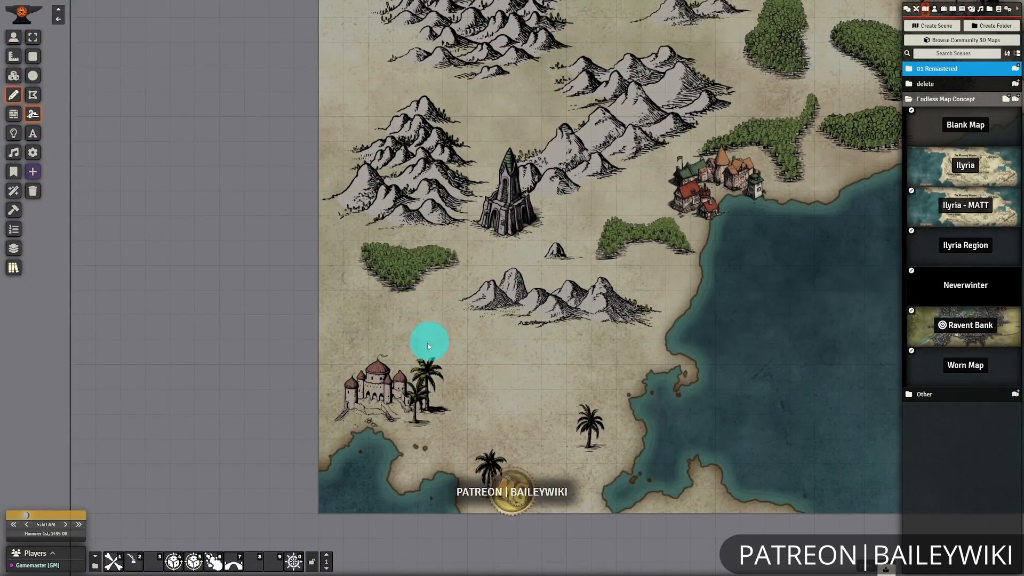
scroll(656, 191, "up", 2)
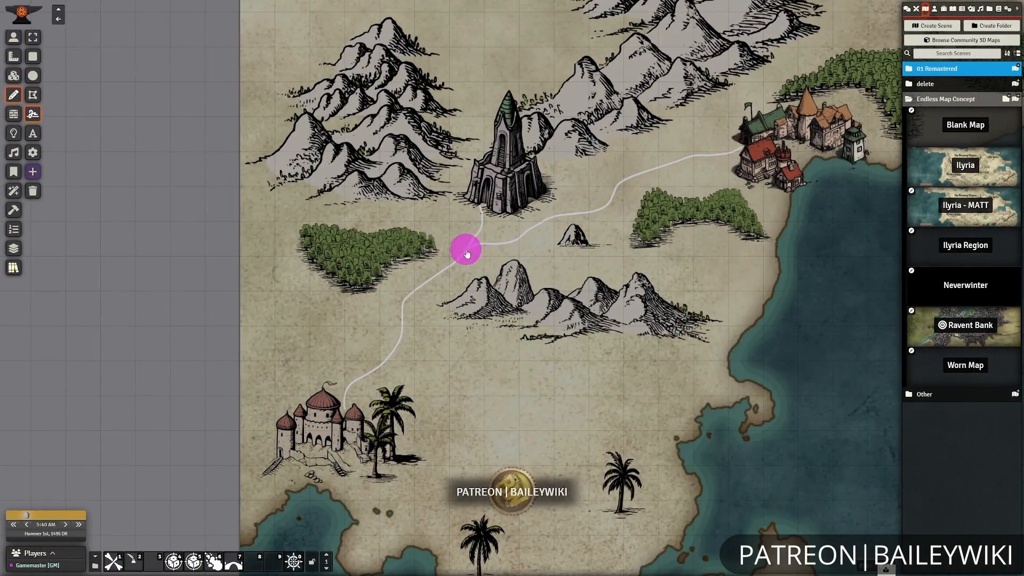
left_click_drag(467, 254, 93, 477)
Draw the coastal road up to the blue-roofed walled city and a road linking it to the northern domed city.
left_click_drag(780, 148, 639, 425)
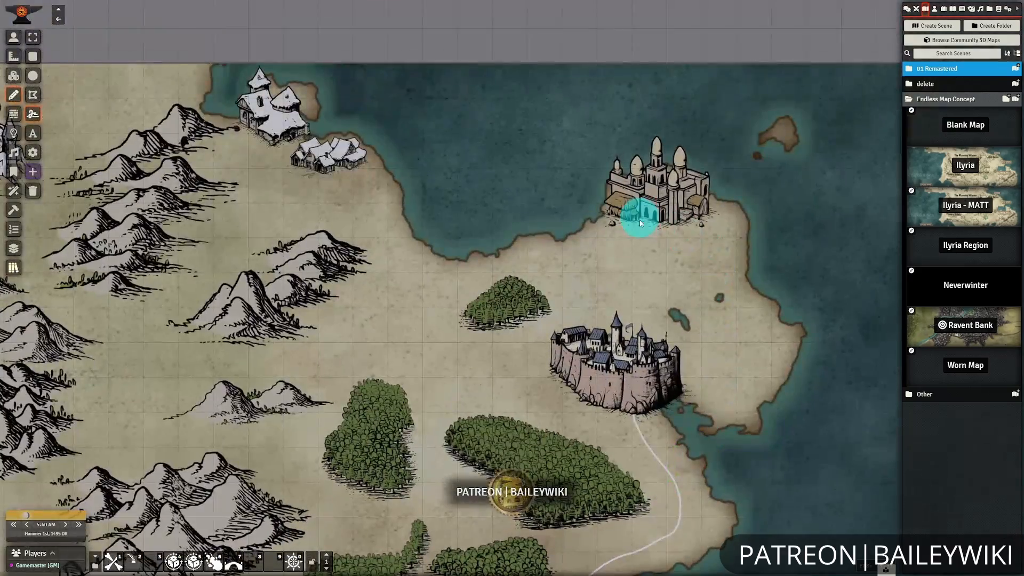
scroll(609, 334, "down", 4)
left_click_drag(389, 203, 462, 159)
Draw roads from the walled city to the snowy settlement and southward between the forests to the coastal road.
left_click_drag(577, 322, 613, 229)
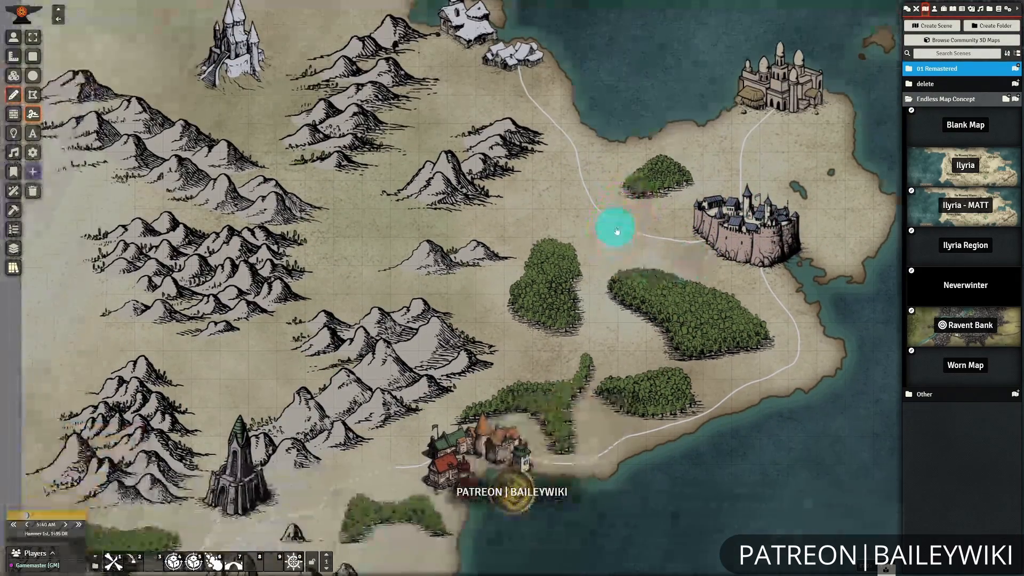
left_click_drag(661, 428, 621, 431)
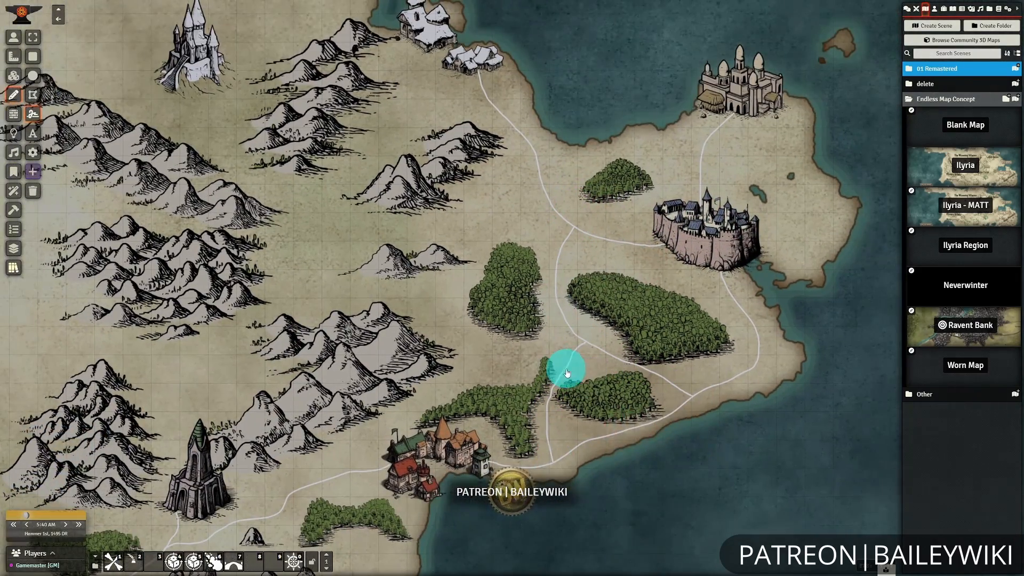
left_click_drag(565, 366, 612, 355)
Draw a winding road from the white castle through the mountains to the dark tower.
mouse_move(420, 337)
left_mouse_down()
mouse_move(446, 313)
mouse_move(586, 486)
left_mouse_up()
left_click_drag(335, 237, 343, 260)
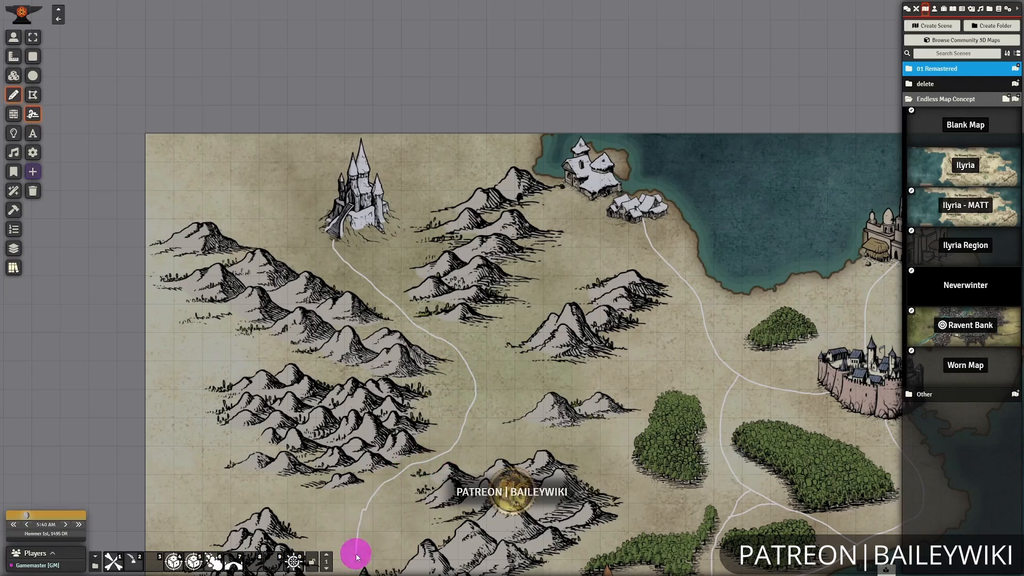
left_click_drag(357, 557, 357, 572)
scroll(512, 480, "down", 6)
left_click_drag(543, 460, 595, 309)
left_click_drag(437, 347, 439, 382)
left_click_drag(581, 200, 513, 299)
Draw an east-west road joining the castle road to the junction west of the walled city.
scroll(512, 300, "up", 8)
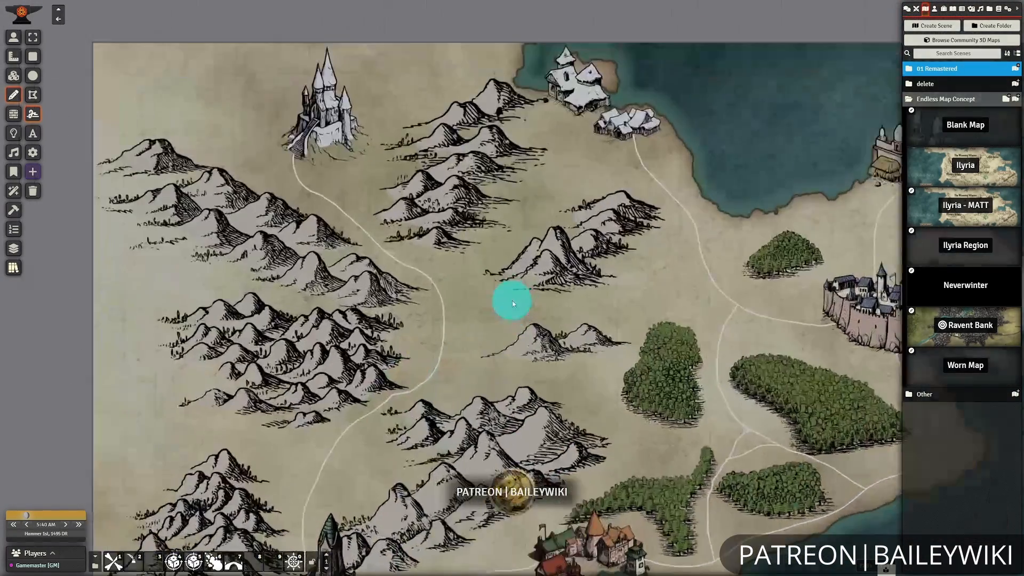
left_click_drag(437, 315, 452, 317)
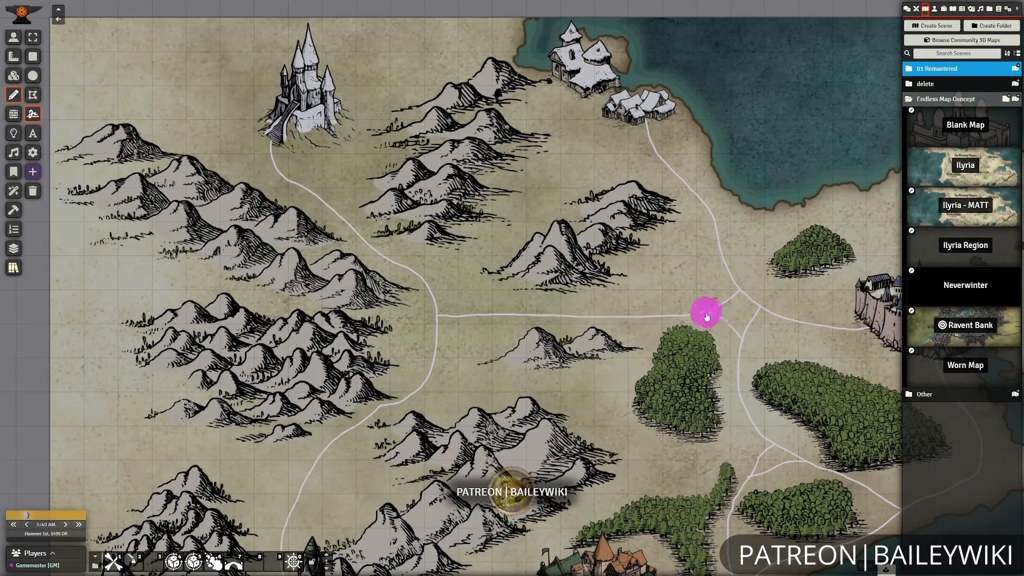
scroll(707, 318, "down", 8)
Add a text label reading "Drumheim Peaks" over the northwestern mountains.
left_click_drag(559, 533, 565, 289)
scroll(398, 265, "up", 5)
mouse_move(603, 32)
left_mouse_down()
mouse_move(398, 265)
mouse_move(535, 299)
left_mouse_up()
mouse_move(243, 233)
left_mouse_down()
mouse_move(409, 203)
mouse_move(472, 264)
left_mouse_up()
left_click(33, 134)
mouse_move(488, 226)
left_mouse_down()
mouse_move(541, 277)
mouse_move(658, 289)
left_mouse_up()
left_click_drag(571, 258, 313, 336)
double_click(314, 336)
left_click_drag(518, 266, 468, 273)
type("Drumheim Peaks")
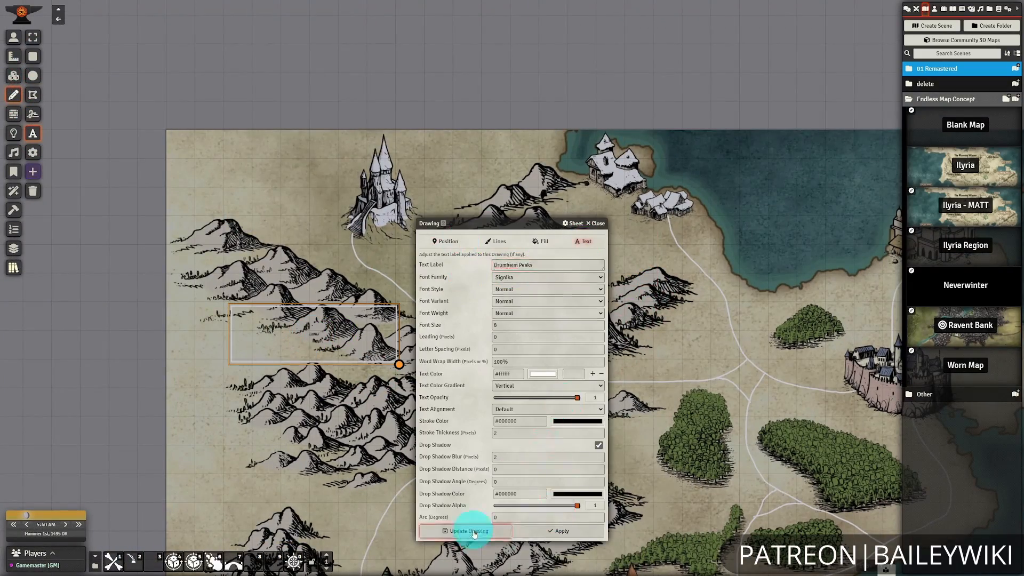
left_click(474, 534)
Add text labels over the central mountains and eastern sea, and label the central forests "Erlemeyer Wood".
scroll(487, 496, "down", 4)
left_click_drag(487, 496, 388, 257)
left_click_drag(439, 389, 518, 309)
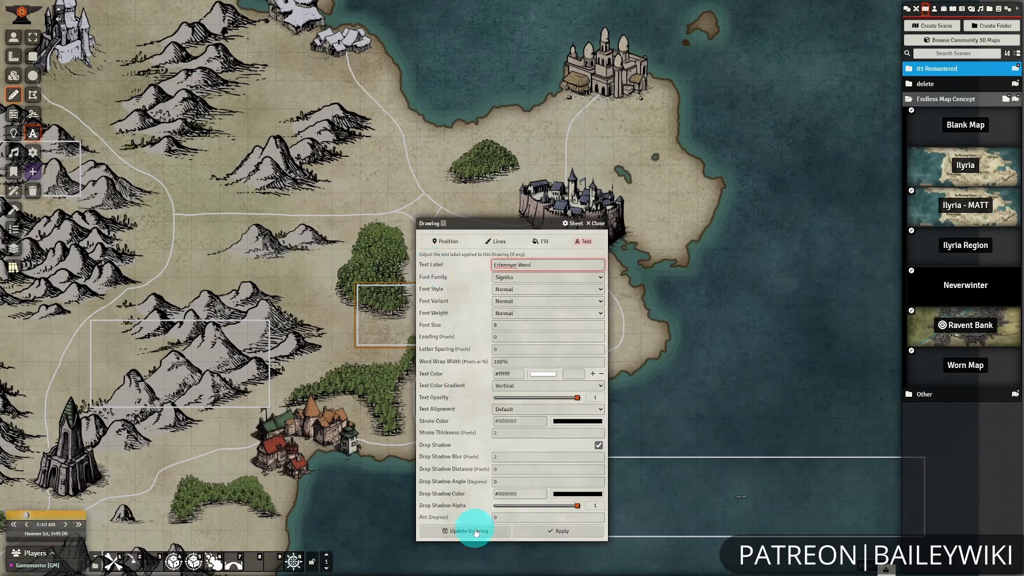
left_click(476, 532)
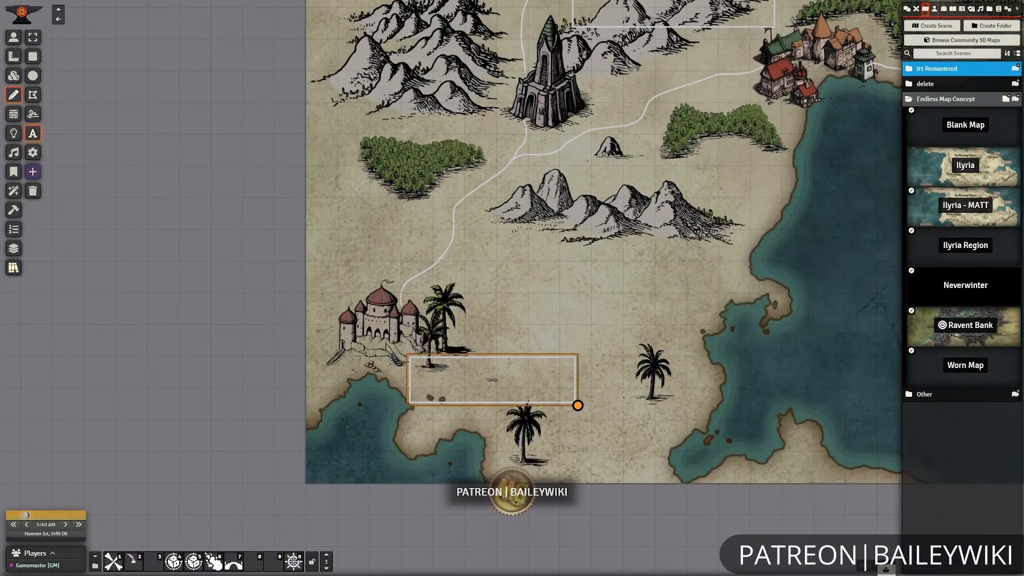
Add place-name labels beside the southern domed palace, the eastern cities, the coastal village and the snowy settlement.
double_click(508, 379)
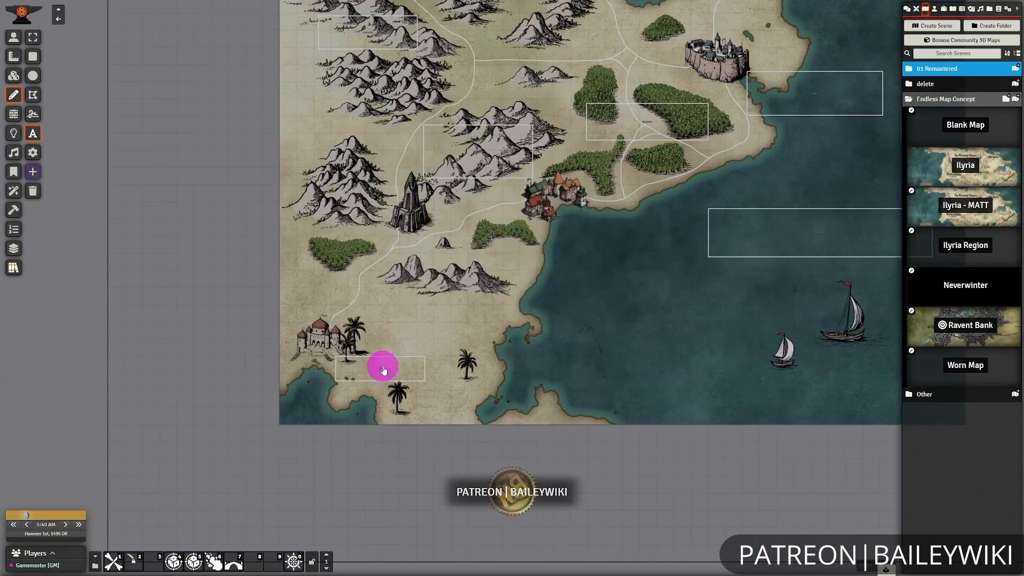
double_click(384, 370)
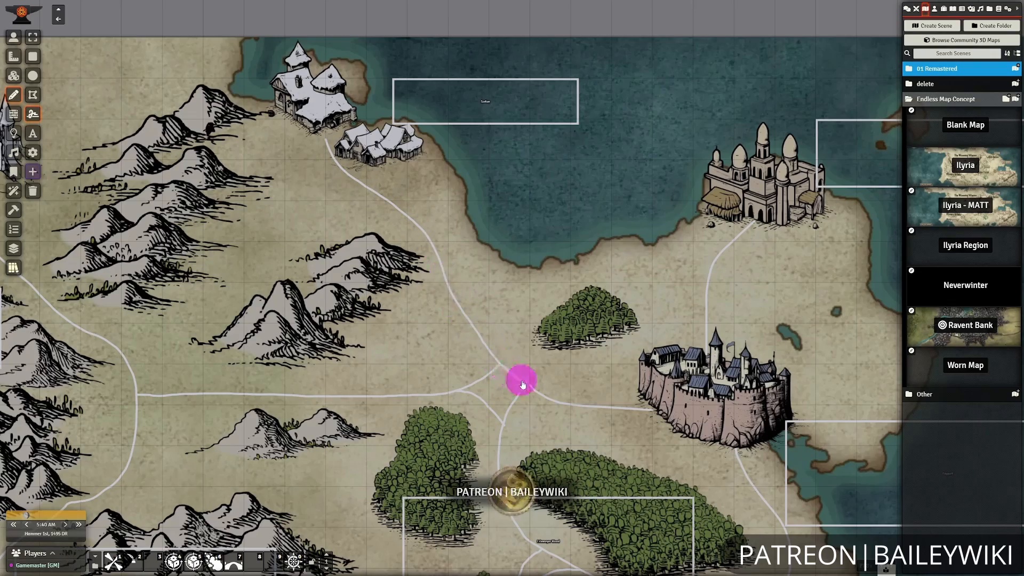
scroll(523, 384, "down", 10)
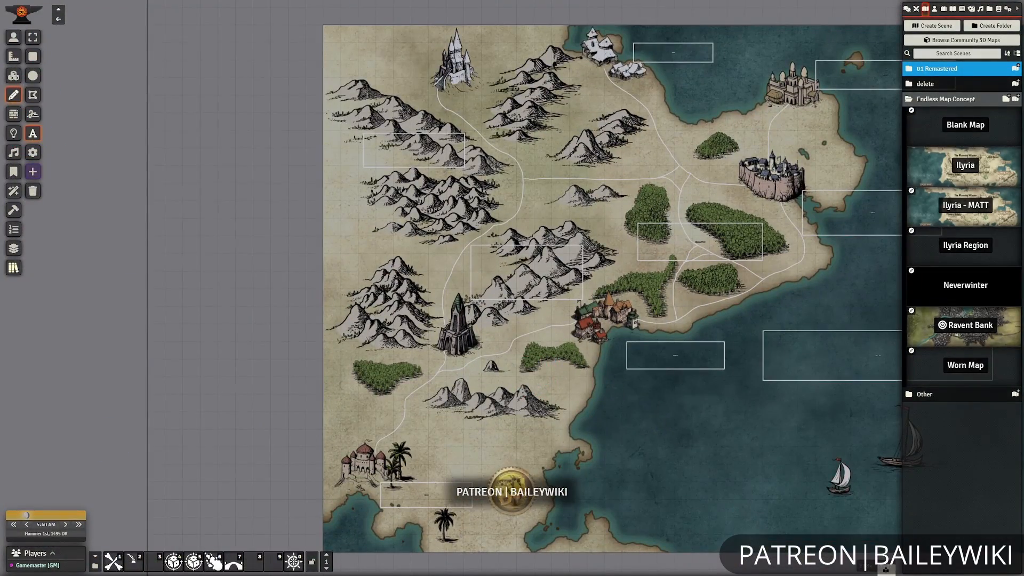
Add text labels reading "Icewine Castle" beside the northwestern castle and "Grimstooth Tower" beside the dark tower.
scroll(434, 354, "up", 5)
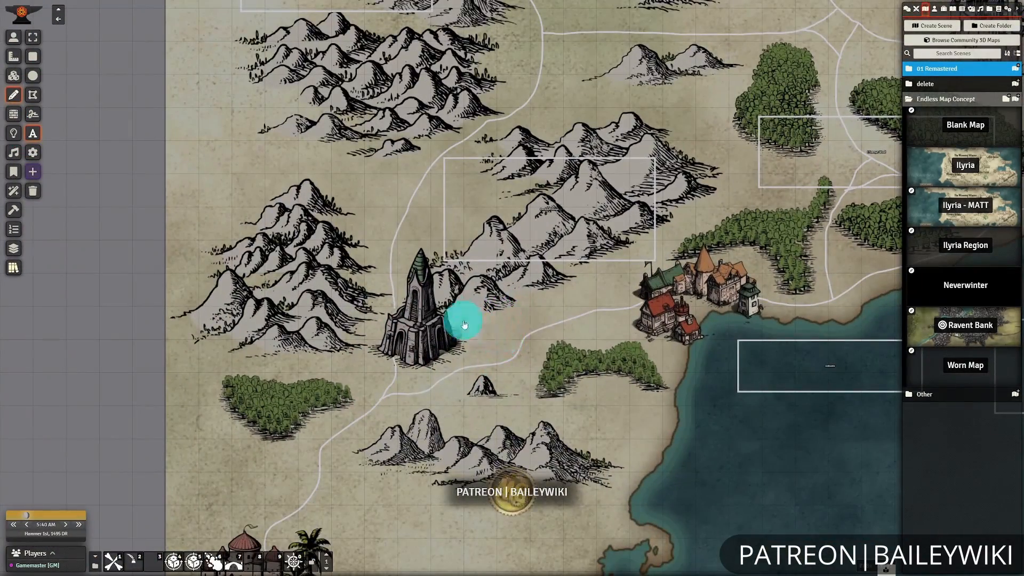
double_click(535, 265)
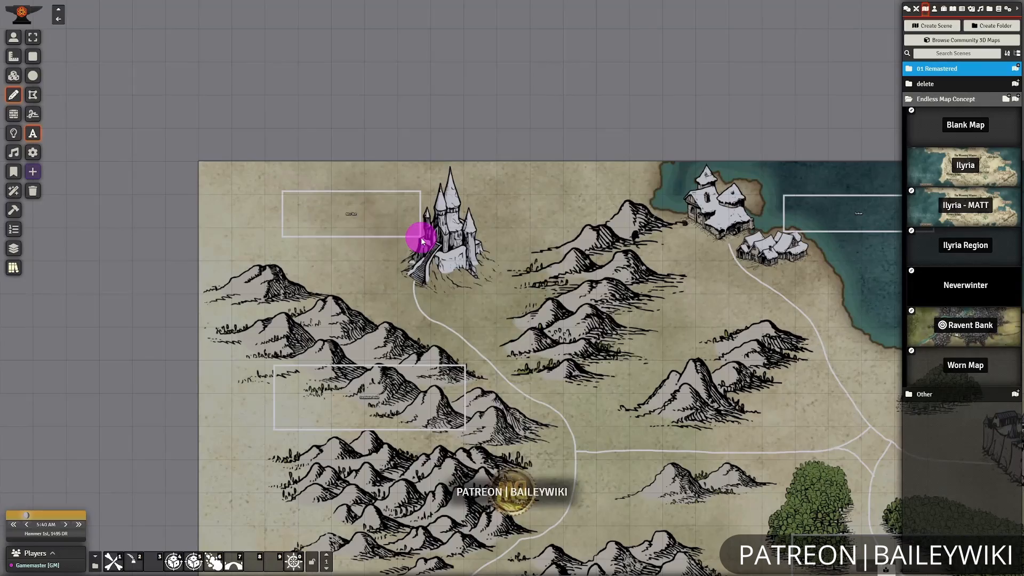
double_click(421, 237)
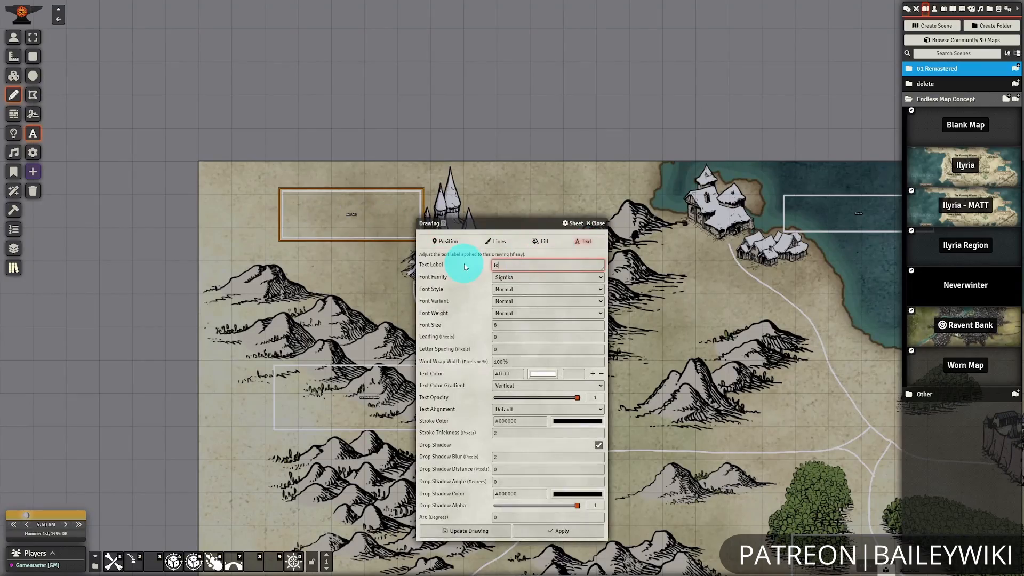
left_click(457, 526)
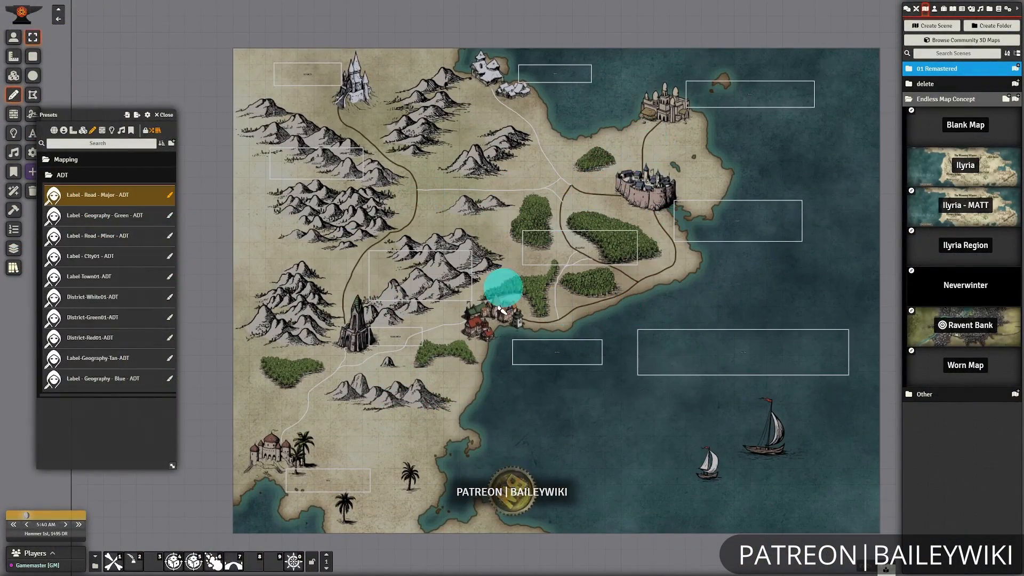
Apply the "Label - Road - Major - ADT" preset to the remaining main roads.
left_click(312, 395)
scroll(475, 446, "up", 1)
left_click(539, 265)
left_click(572, 255)
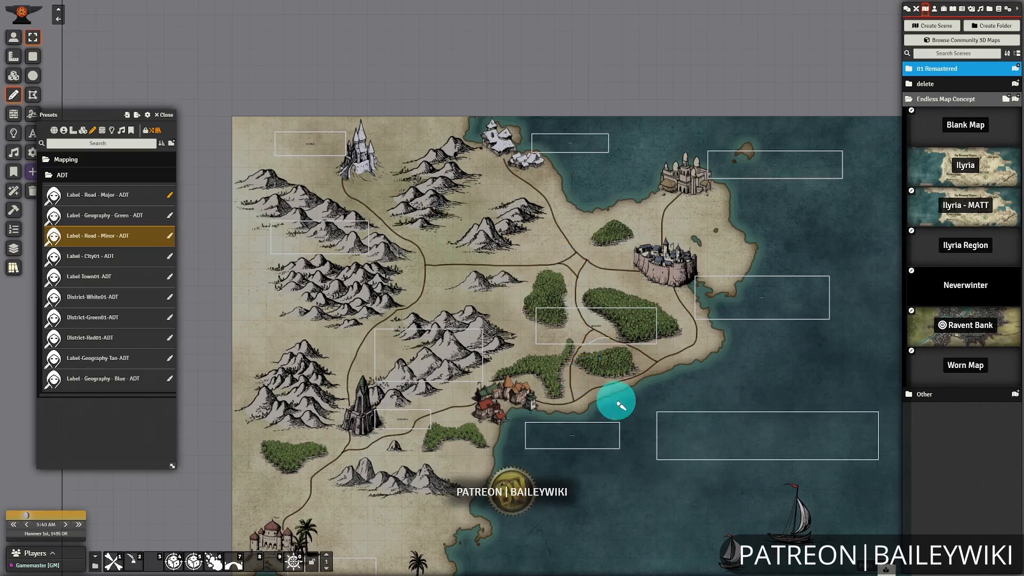
Apply the "Label - Road - Minor - ADT" preset to the east-west road and the roads around the central forests.
scroll(618, 403, "up", 2)
left_click(117, 215)
left_click(481, 293)
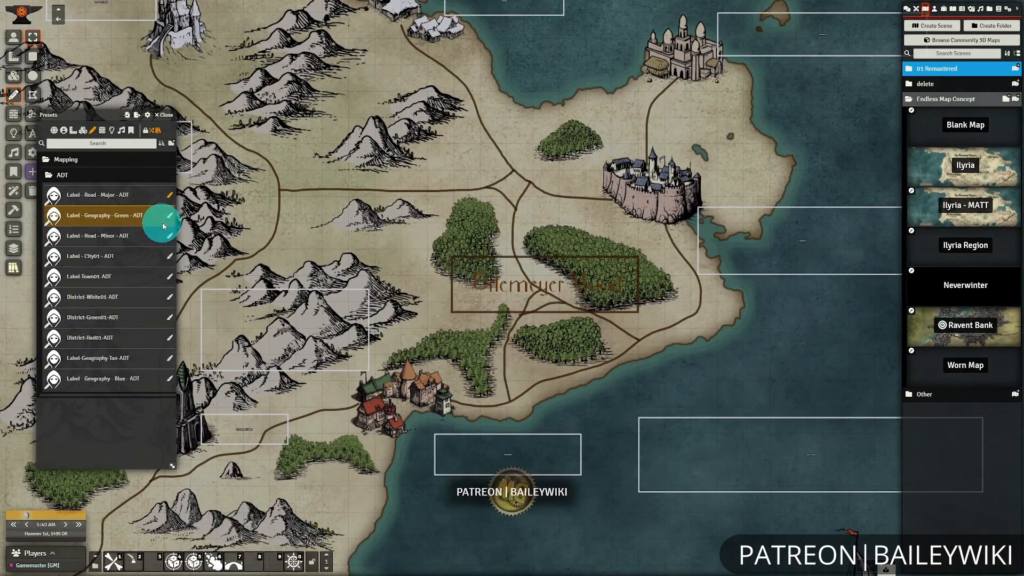
left_click(107, 235)
left_click(538, 309)
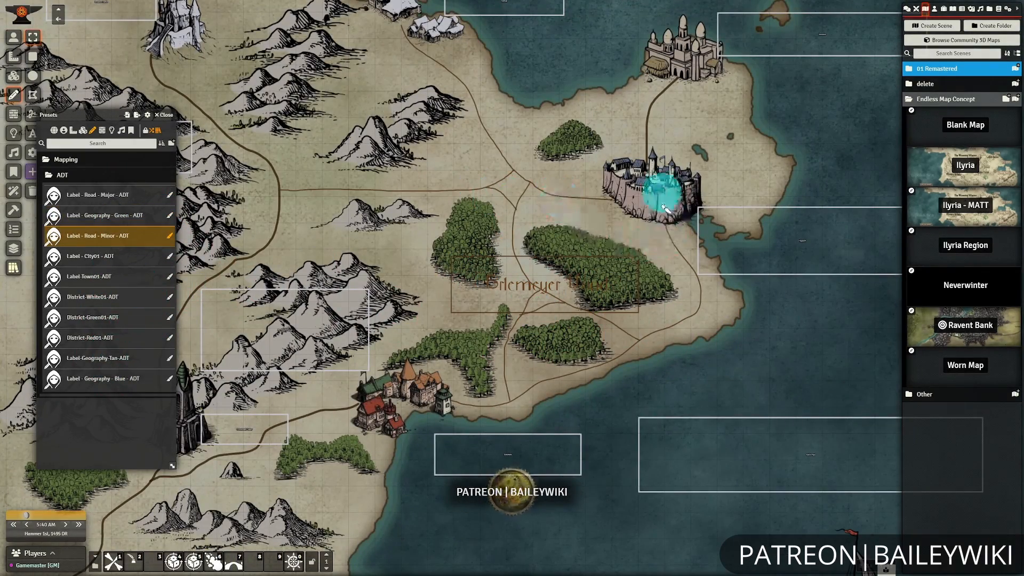
left_click_drag(663, 207, 643, 175)
left_click(170, 195)
left_click(612, 356)
Apply the "Label-Geography-Tan-ADT" preset to the Bartholm Range and Drumheim Peaks labels.
left_click(169, 359)
left_click_drag(263, 300, 594, 378)
left_click(594, 378)
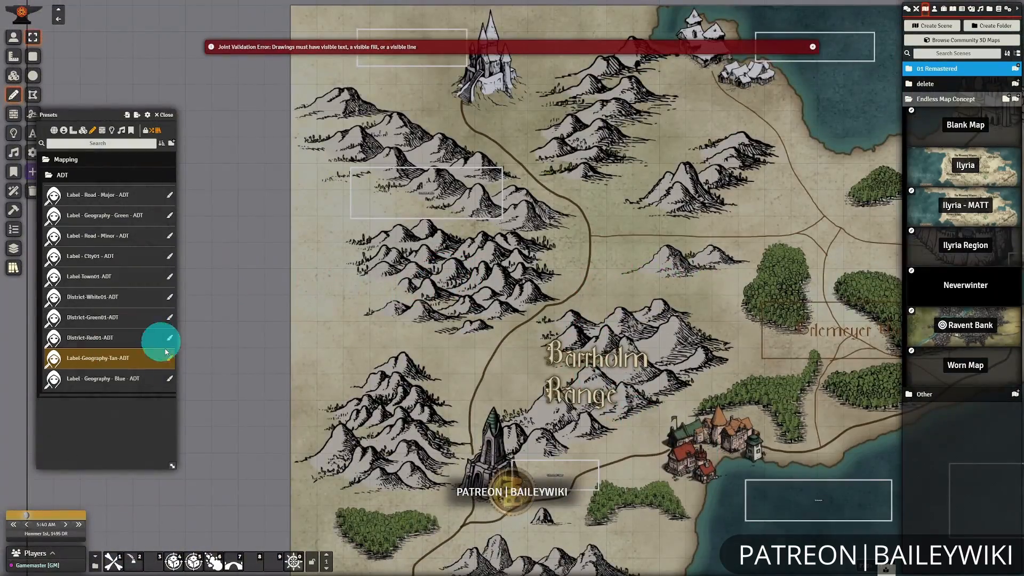
left_click_drag(455, 312, 418, 198)
left_click(395, 80)
Style the Calico Sea label with the "Label - Geography - Blue - ADT" preset and the Erlemeyer Wood label with its green counterpart.
left_click_drag(605, 462, 288, 389)
left_click(780, 311)
left_click(138, 379)
left_click(776, 312)
left_click_drag(619, 341, 711, 344)
left_click(117, 216)
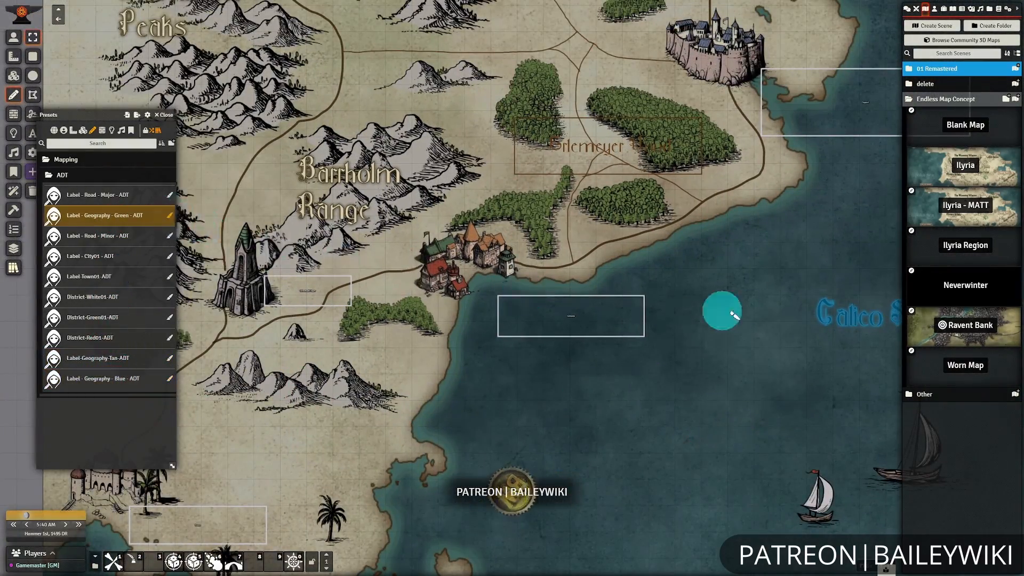
left_click(611, 147)
Apply the "Label - City01 - ADT" preset to the labels for Torbella, Fayport, the southern palace and Icewine Castle.
scroll(533, 267, "down", 2)
left_click(92, 256)
left_click_drag(475, 441, 631, 373)
left_click(397, 443)
left_click_drag(864, 229, 578, 439)
left_click(627, 335)
left_click(638, 147)
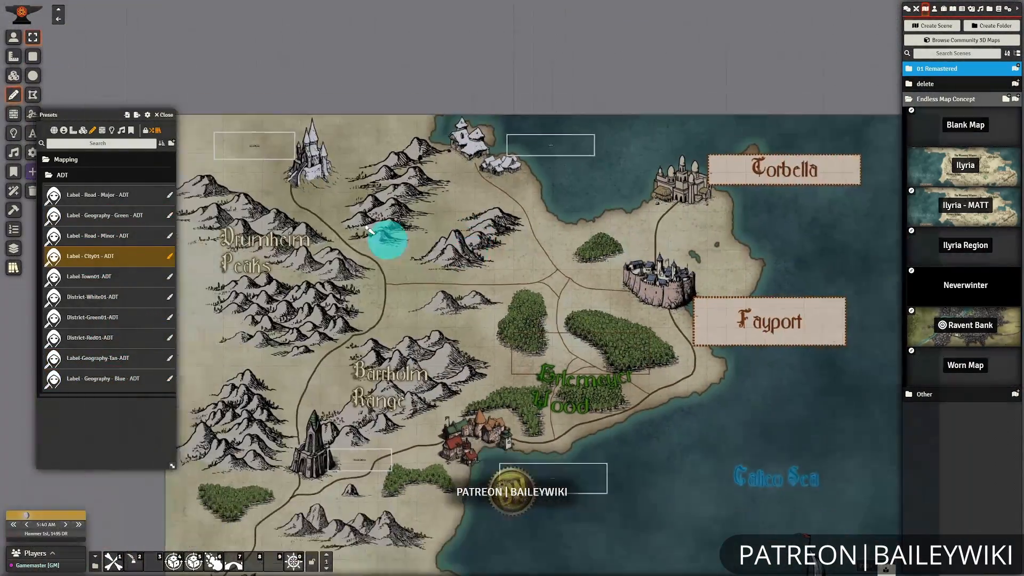
left_click_drag(387, 240, 510, 177)
left_click(378, 85)
Apply the "Label-Town01-ADT" preset to the town and tower labels and the minor road preset to the road southeast of the tower.
left_click(80, 276)
left_click(678, 424)
left_click(483, 399)
scroll(505, 331, "up", 8)
left_click(96, 236)
left_click(469, 279)
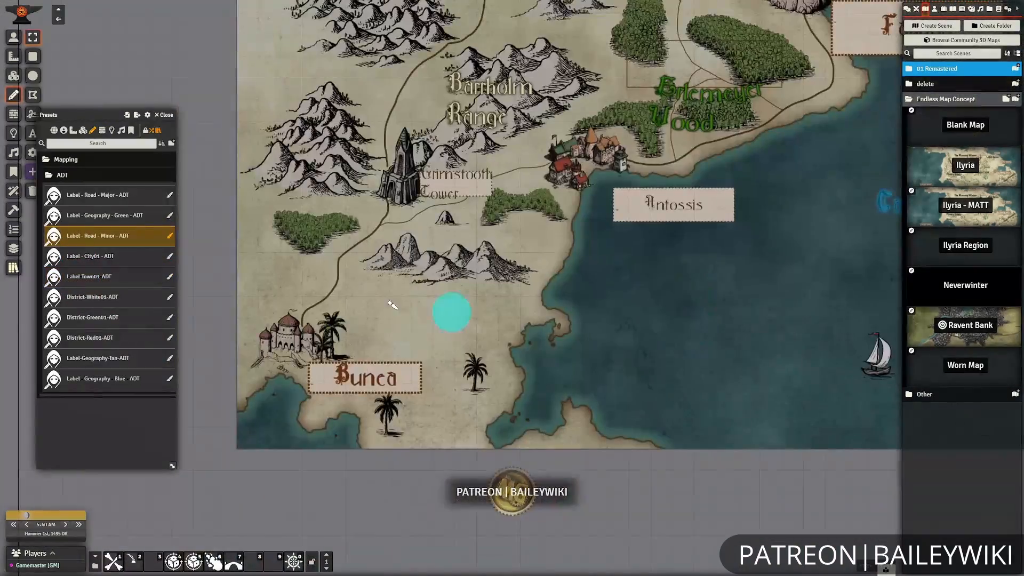
left_click(164, 115)
Fit the Erlemeyer Wood label on a single line and move it up over the central forests.
left_click_drag(384, 213, 226, 285)
double_click(555, 155)
left_click(498, 240)
left_click(596, 223)
left_click_drag(695, 209, 688, 304)
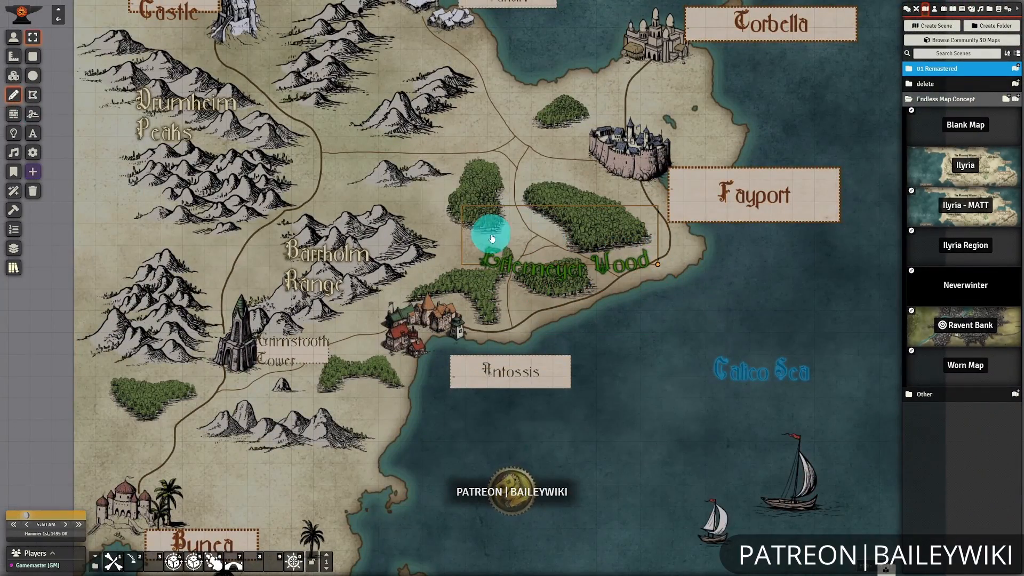
left_click_drag(492, 238, 461, 211)
Shrink the Fayport label to fit its text beside the walled city, and move the Icewine Castle label to the foot of its castle.
left_click(663, 351)
left_click_drag(664, 351, 702, 320)
scroll(657, 363, "down", 3)
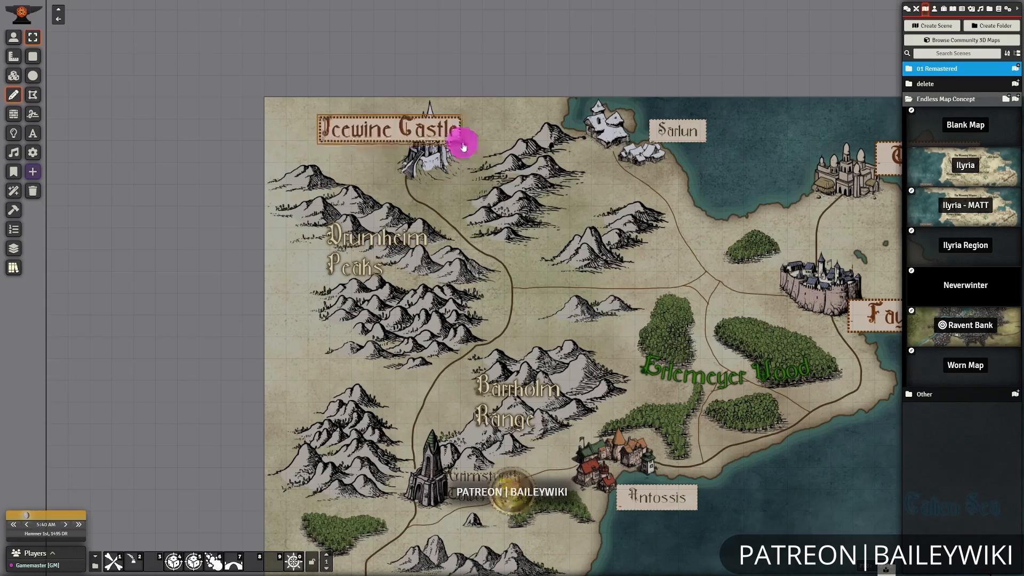
left_click_drag(462, 142, 423, 167)
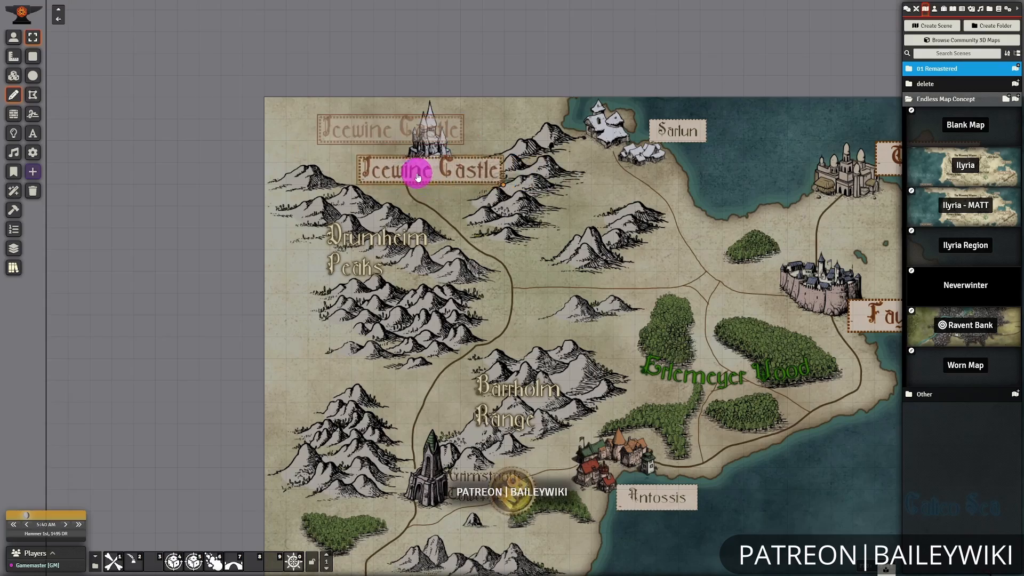